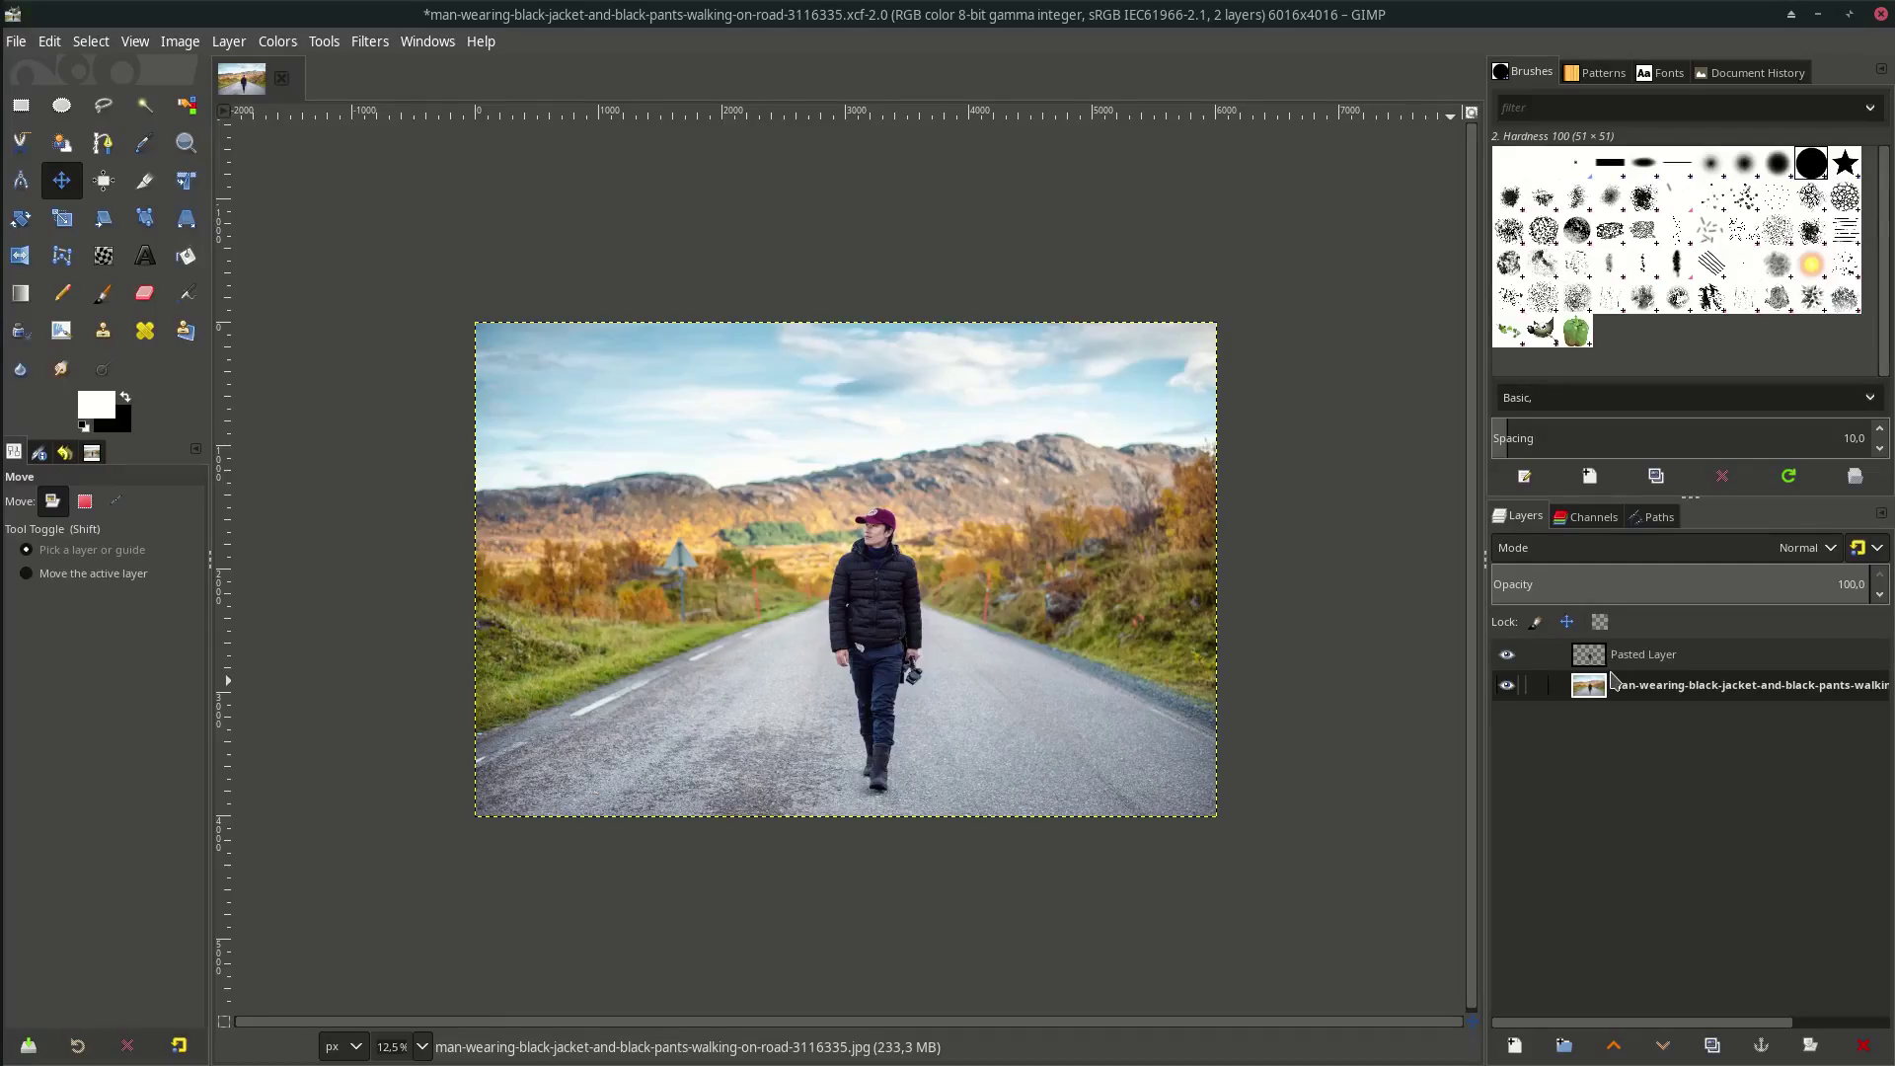
Toggle the road photo layer off and on to inspect the man's cutout on Pasted Layer
left_click(1612, 653)
left_click(1614, 686)
left_click(1585, 655)
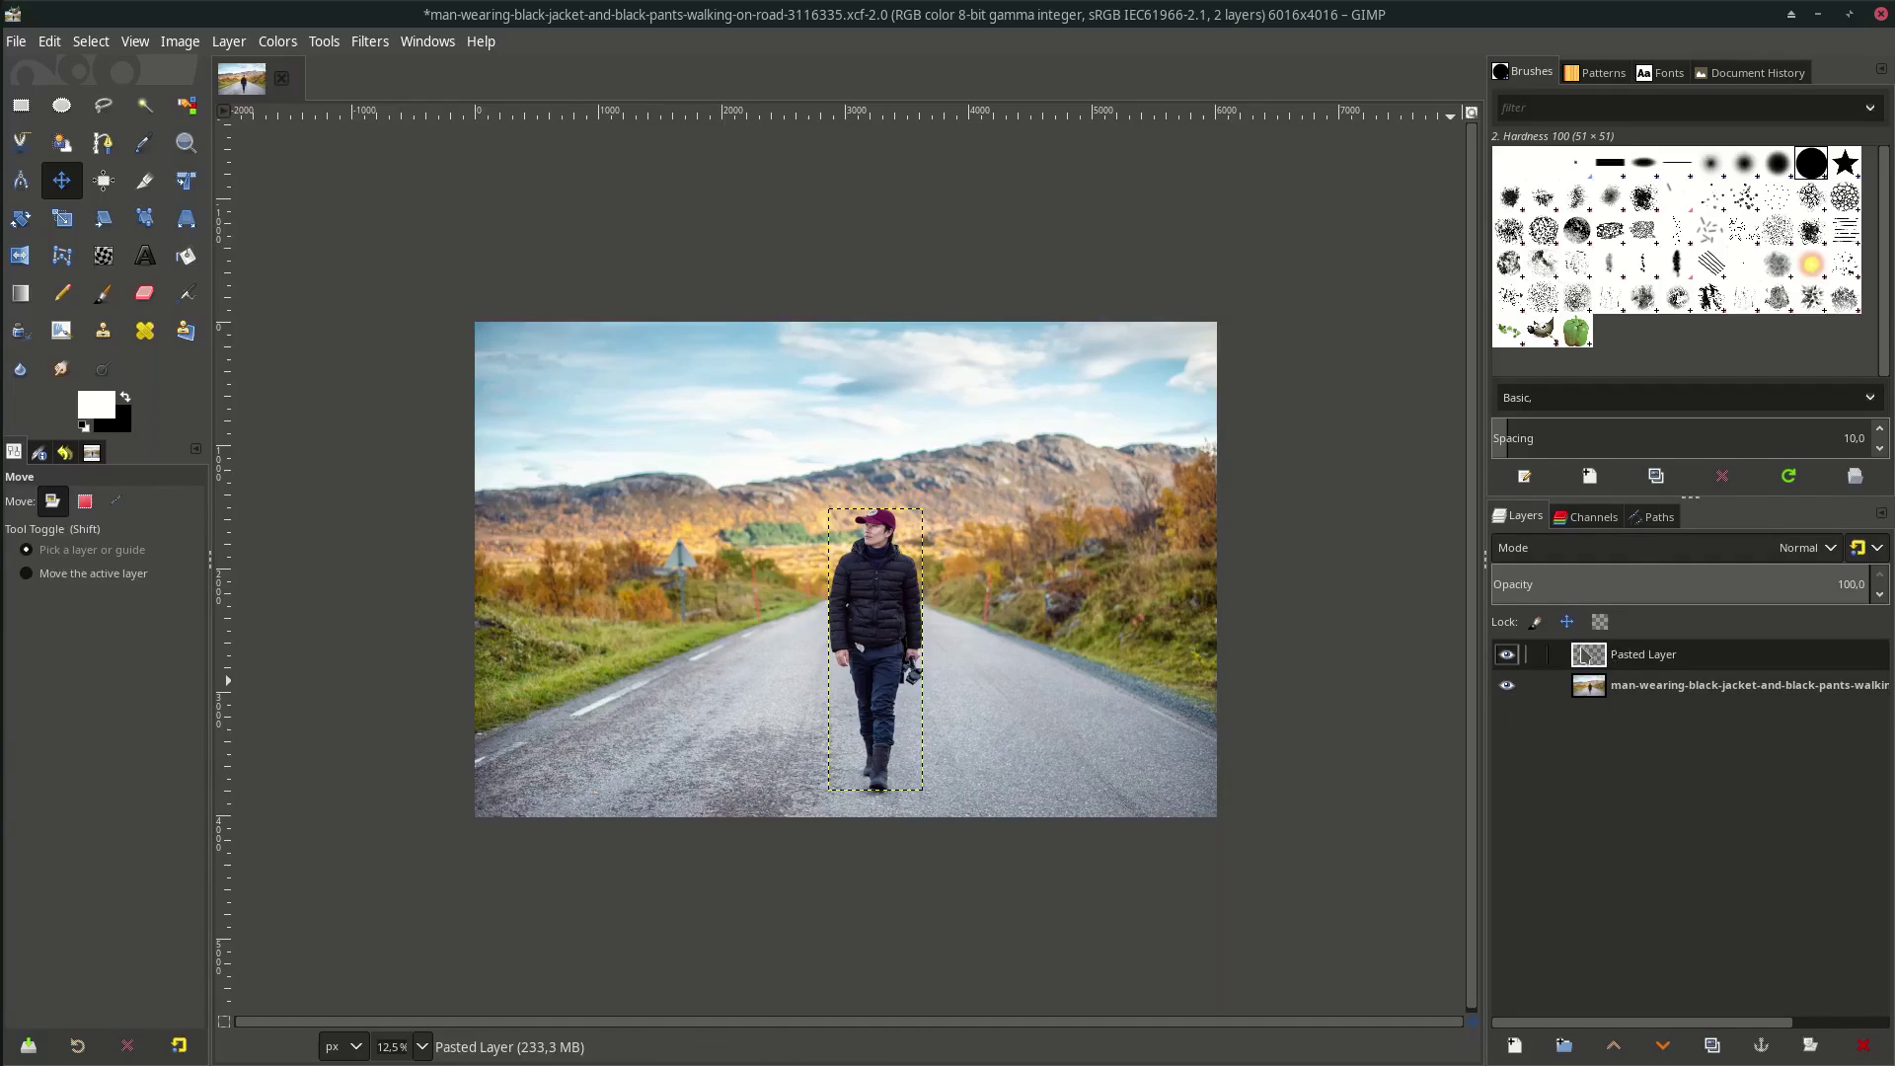
left_click(1509, 686)
left_click(1509, 686)
left_click(1509, 686)
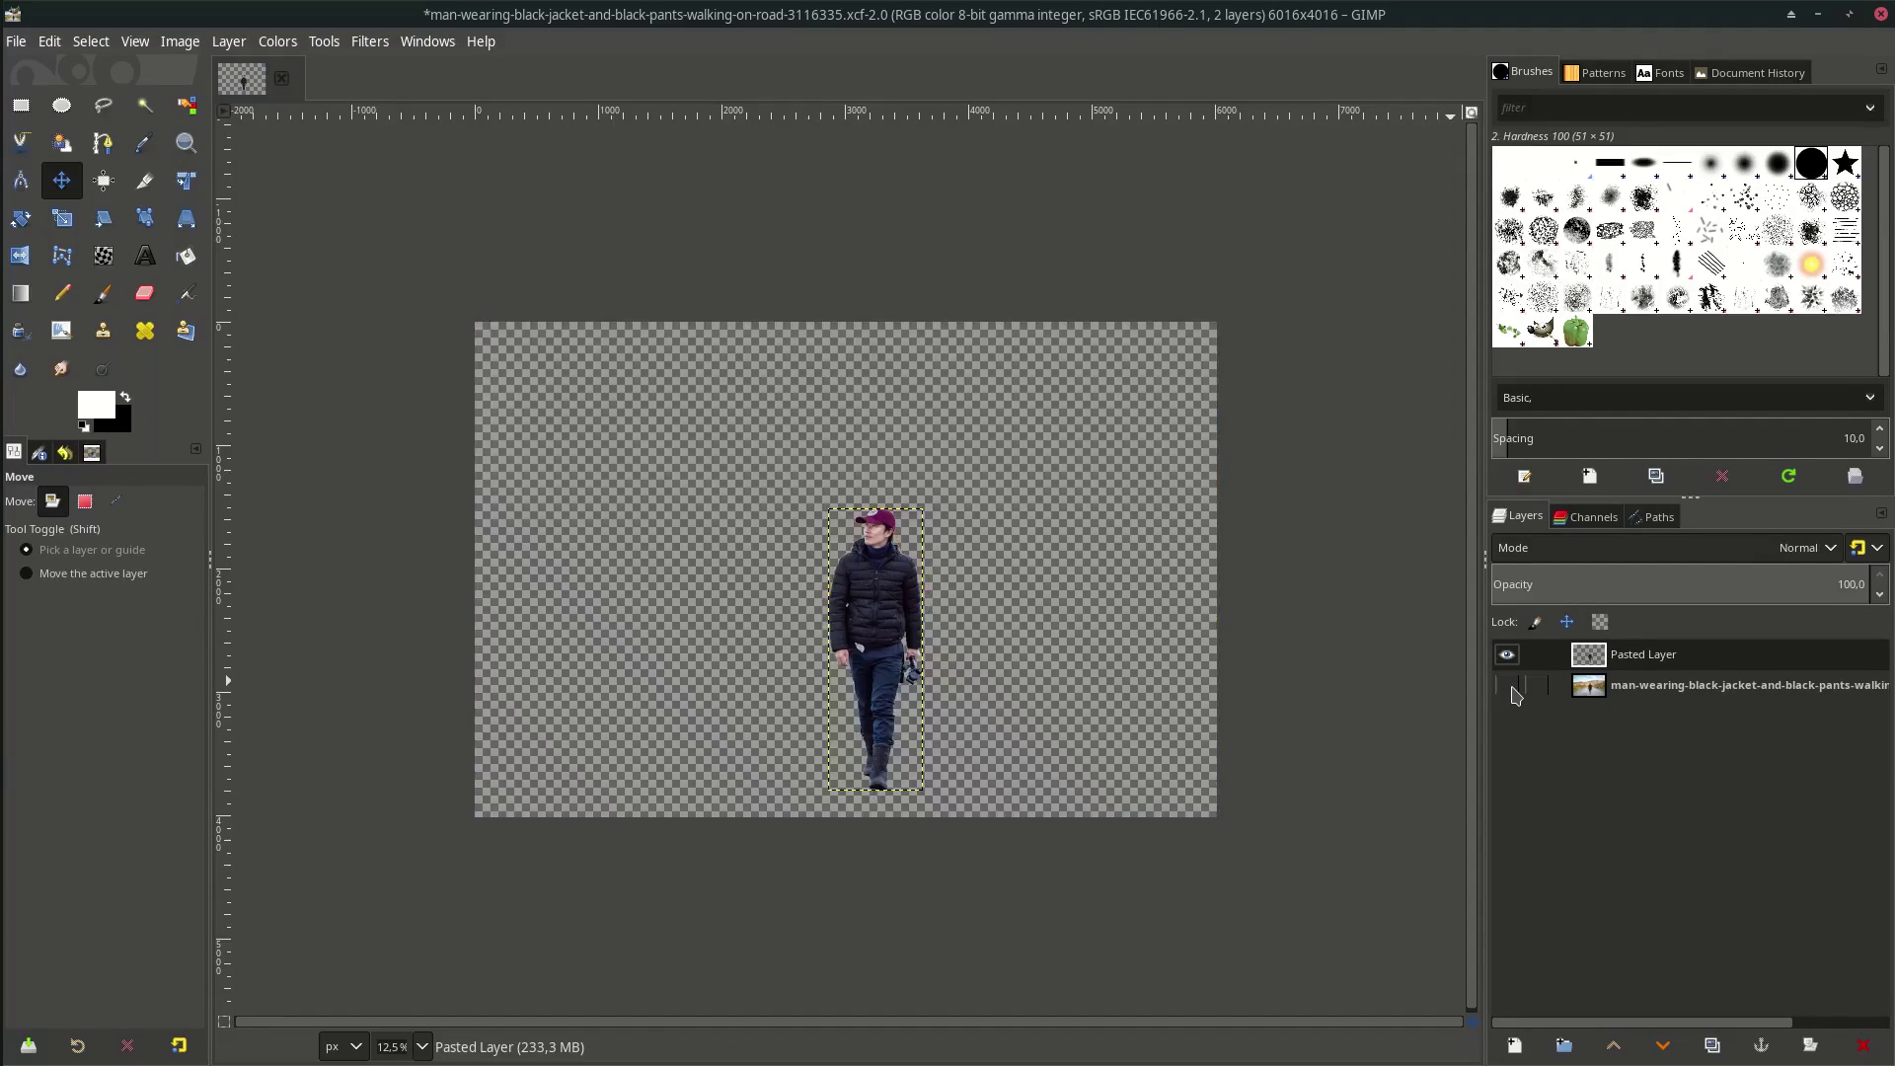
left_click(1510, 686)
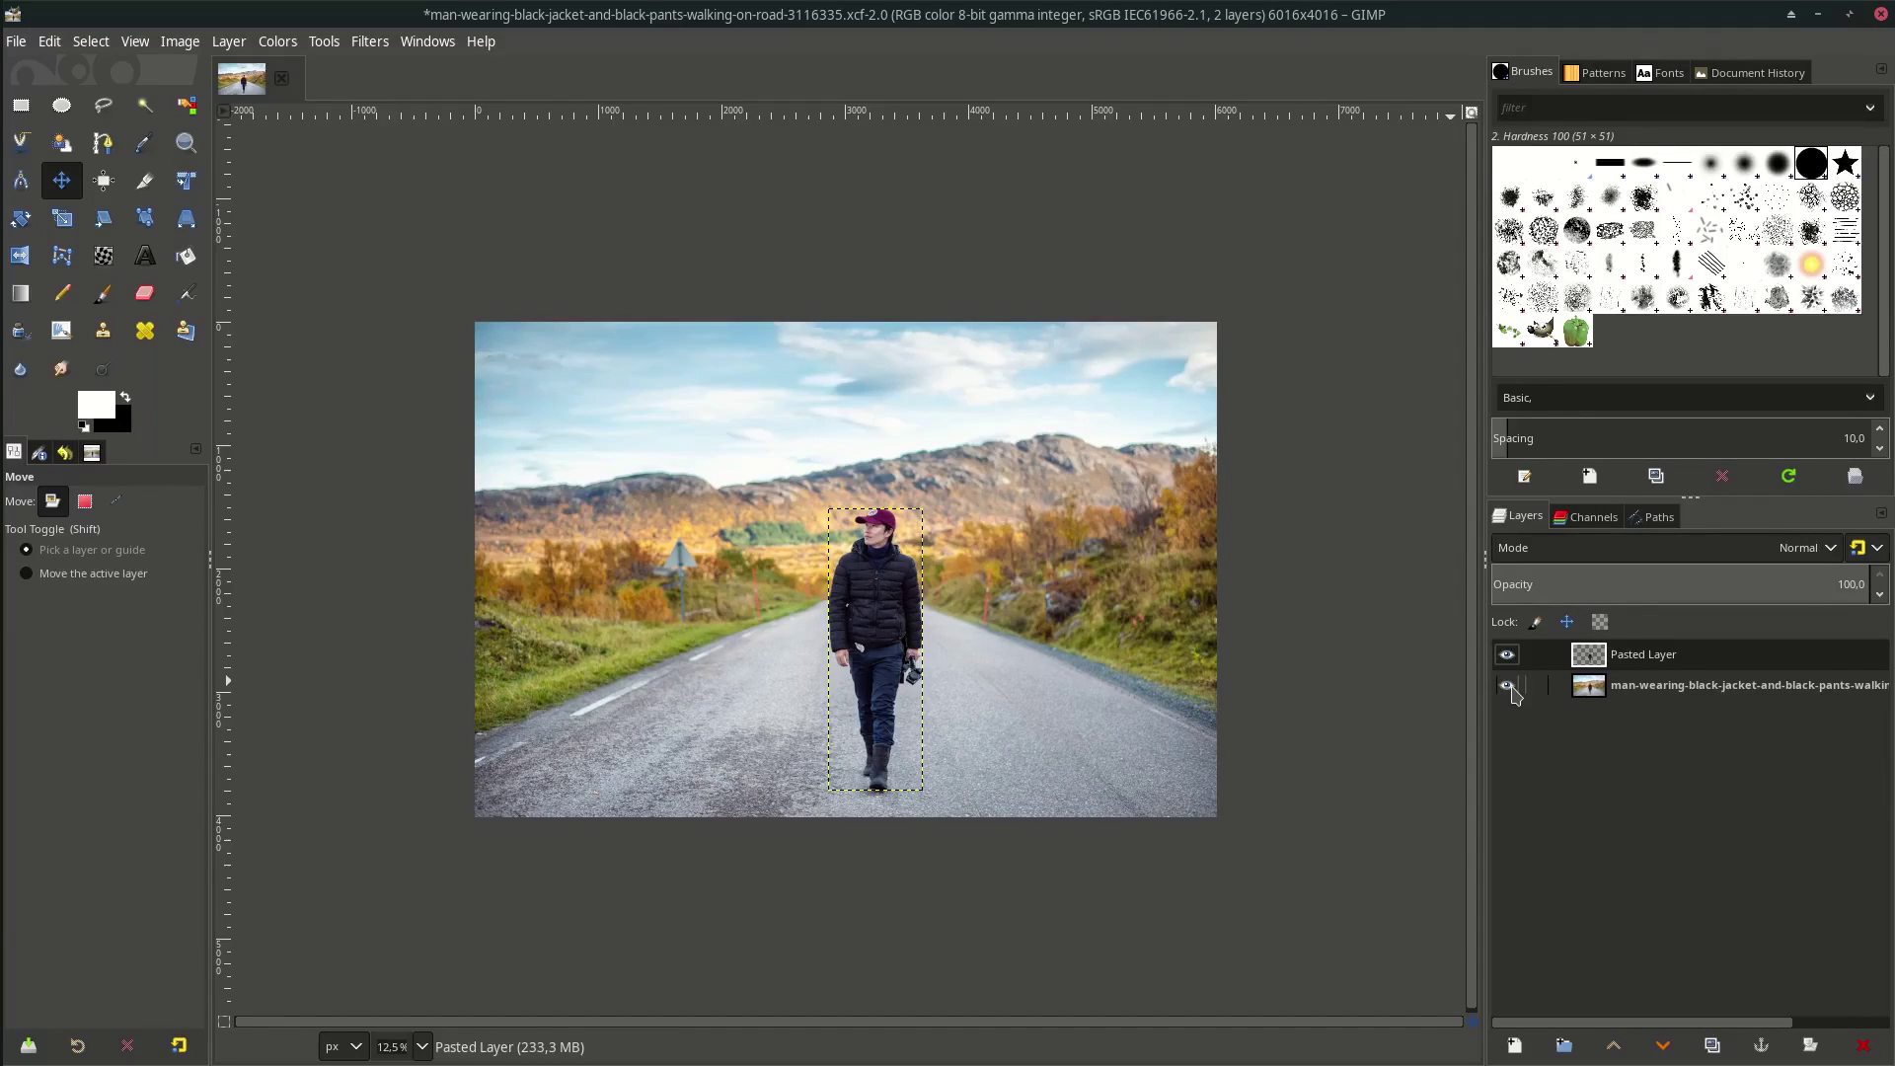
Open the Tokyo night-street photo, converting it to the built-in sRGB profile
left_click(15, 41)
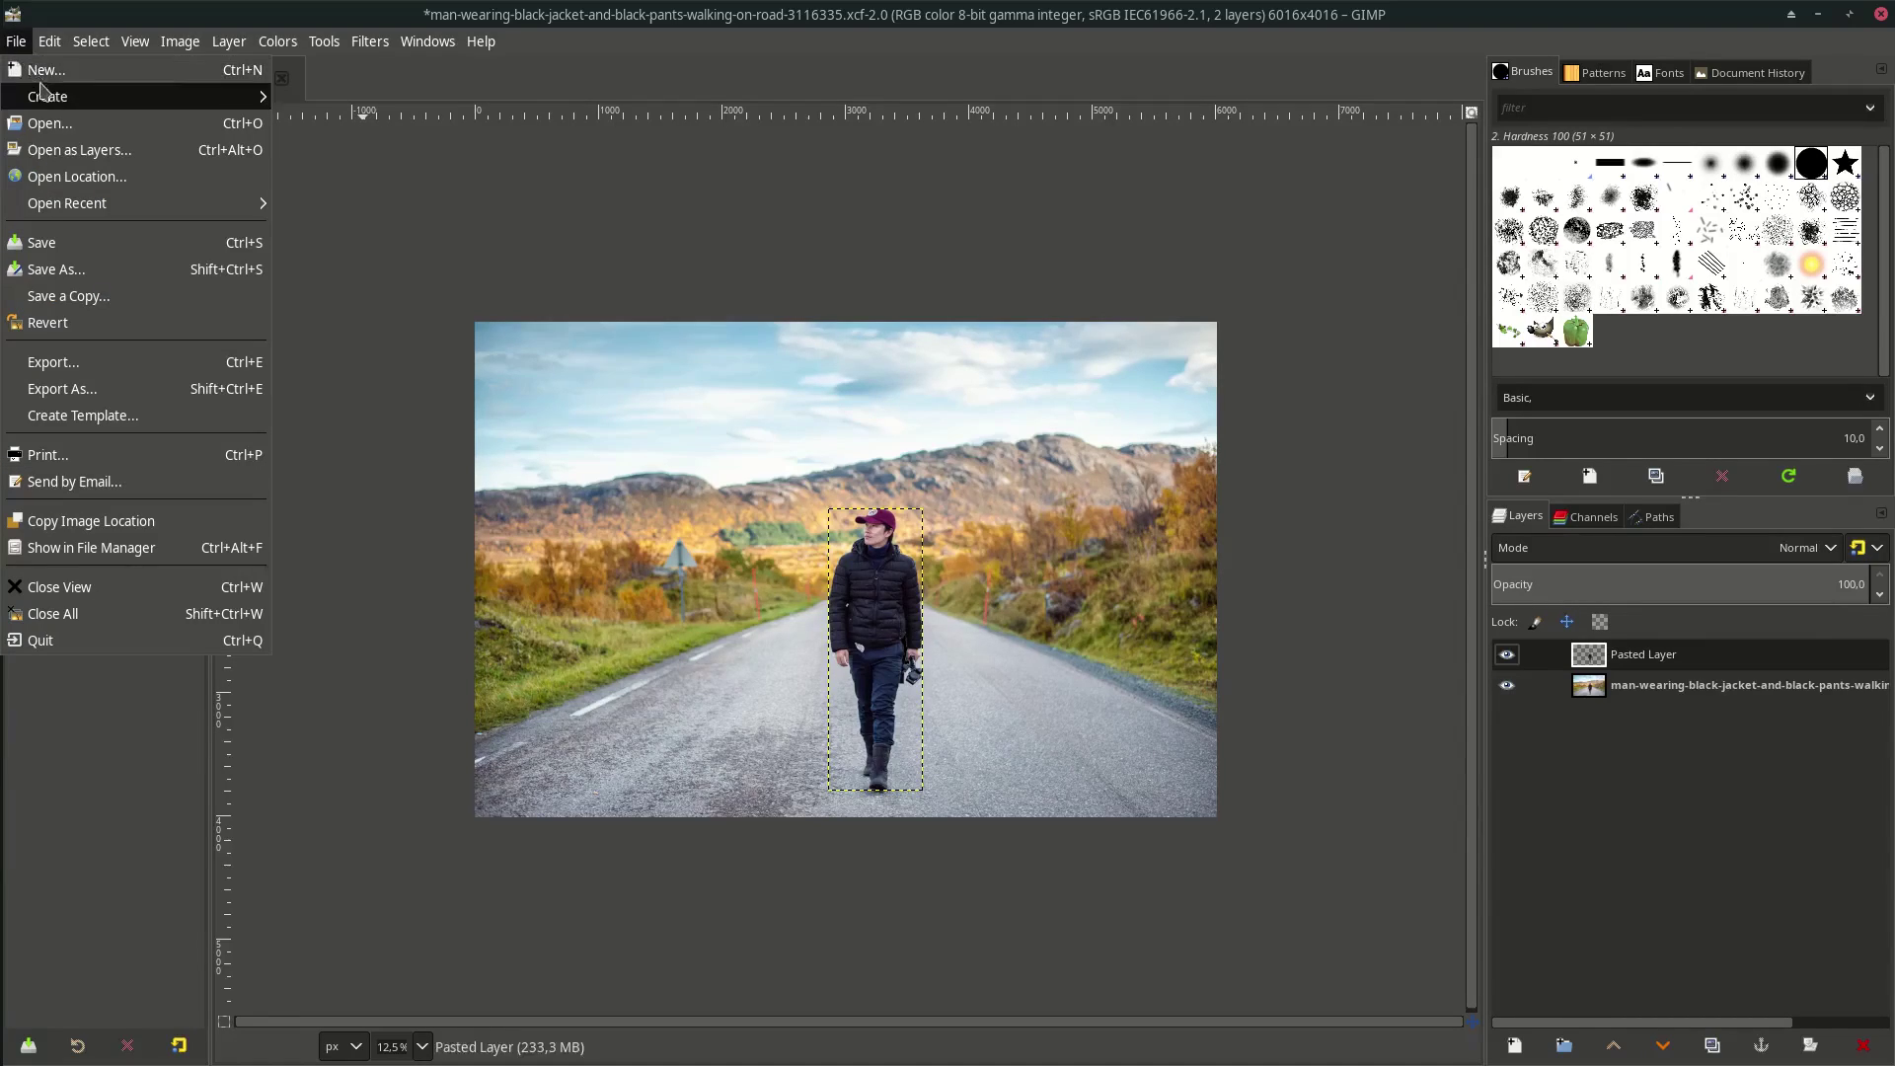
left_click(40, 123)
left_click(867, 461)
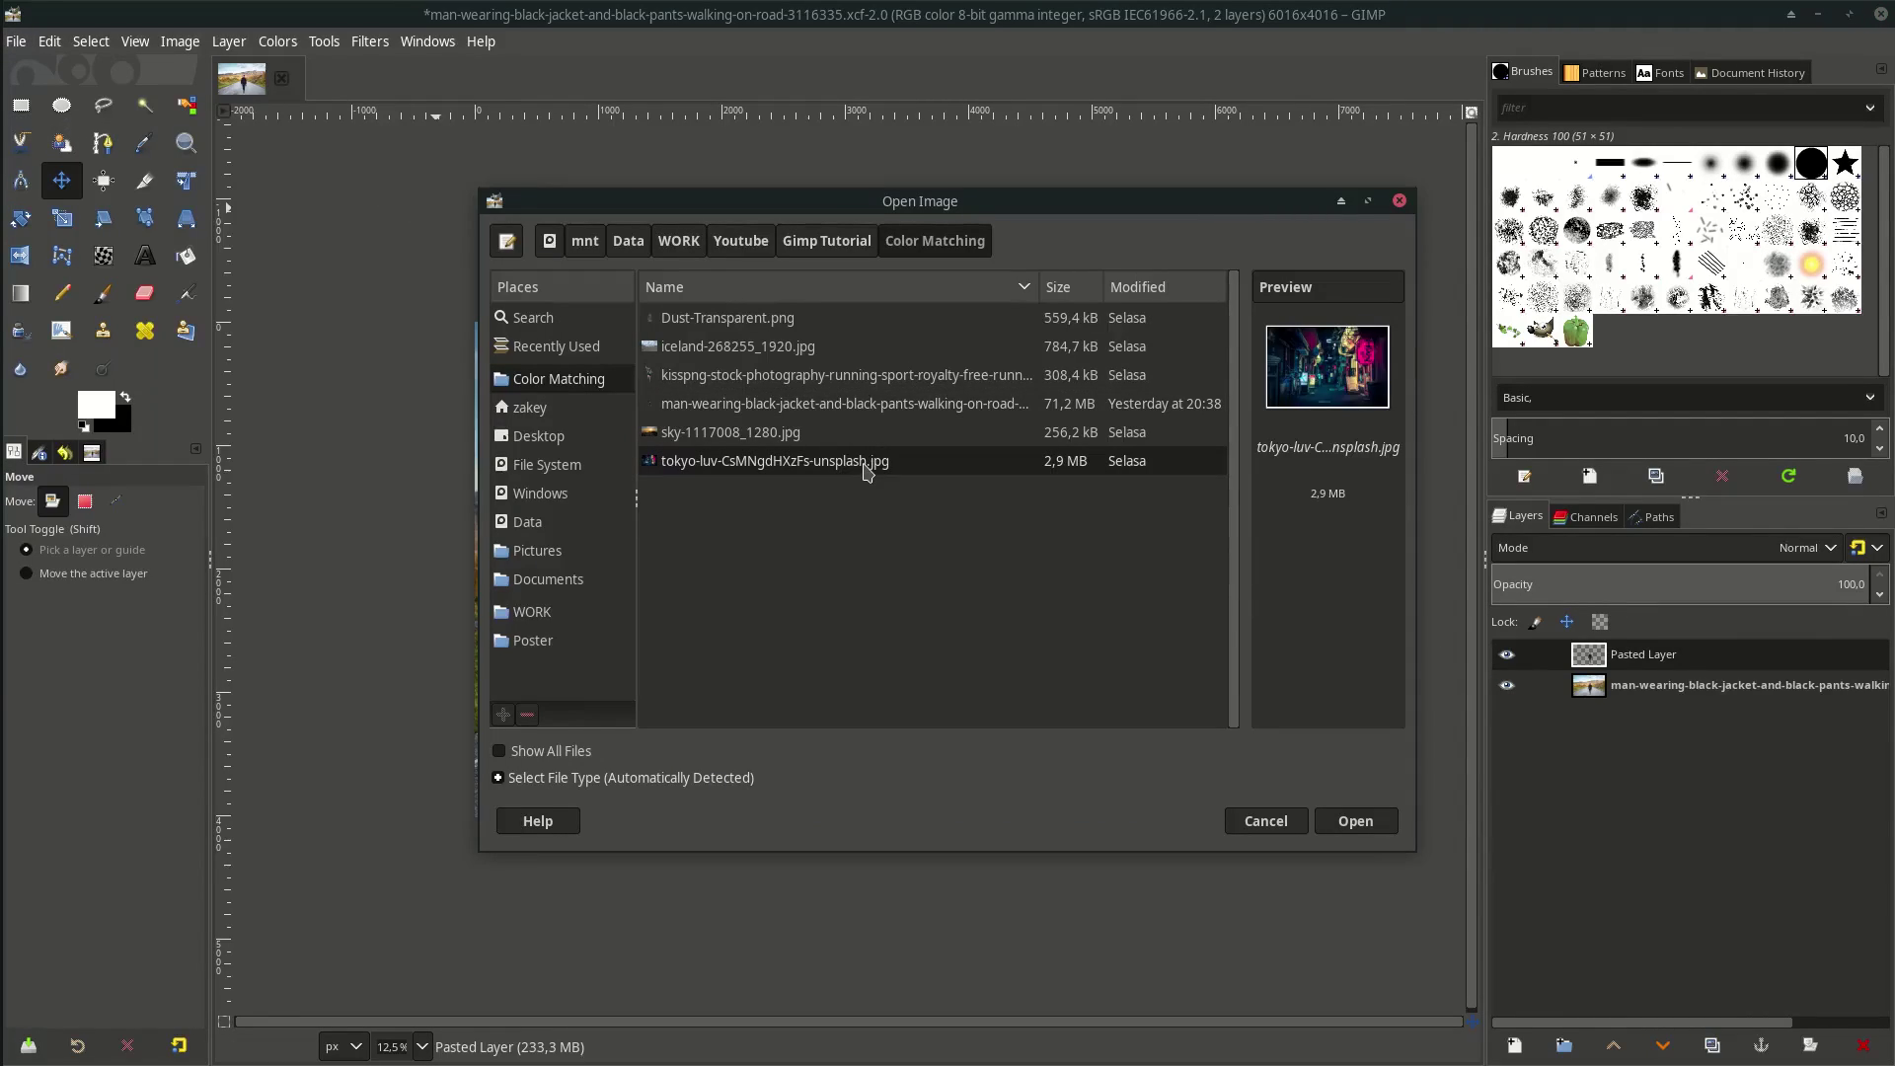
left_click(1359, 821)
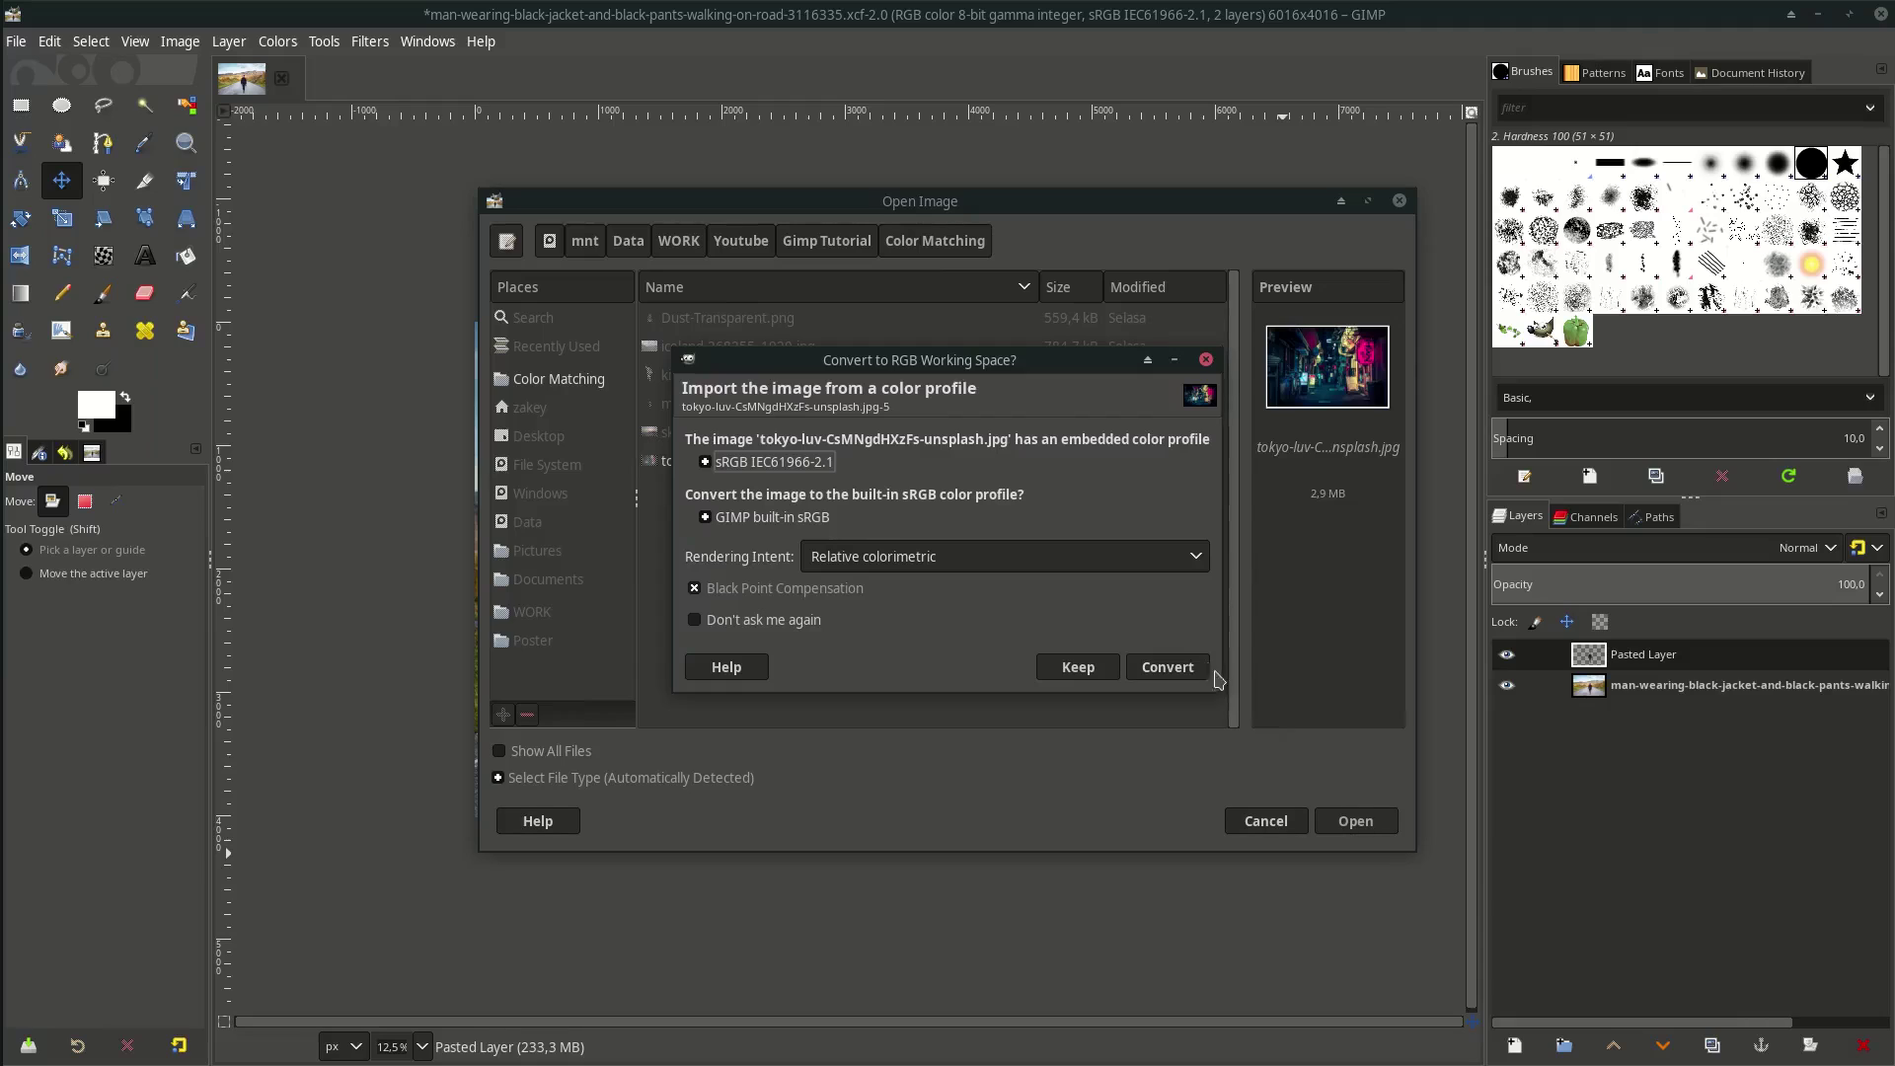
left_click(1197, 662)
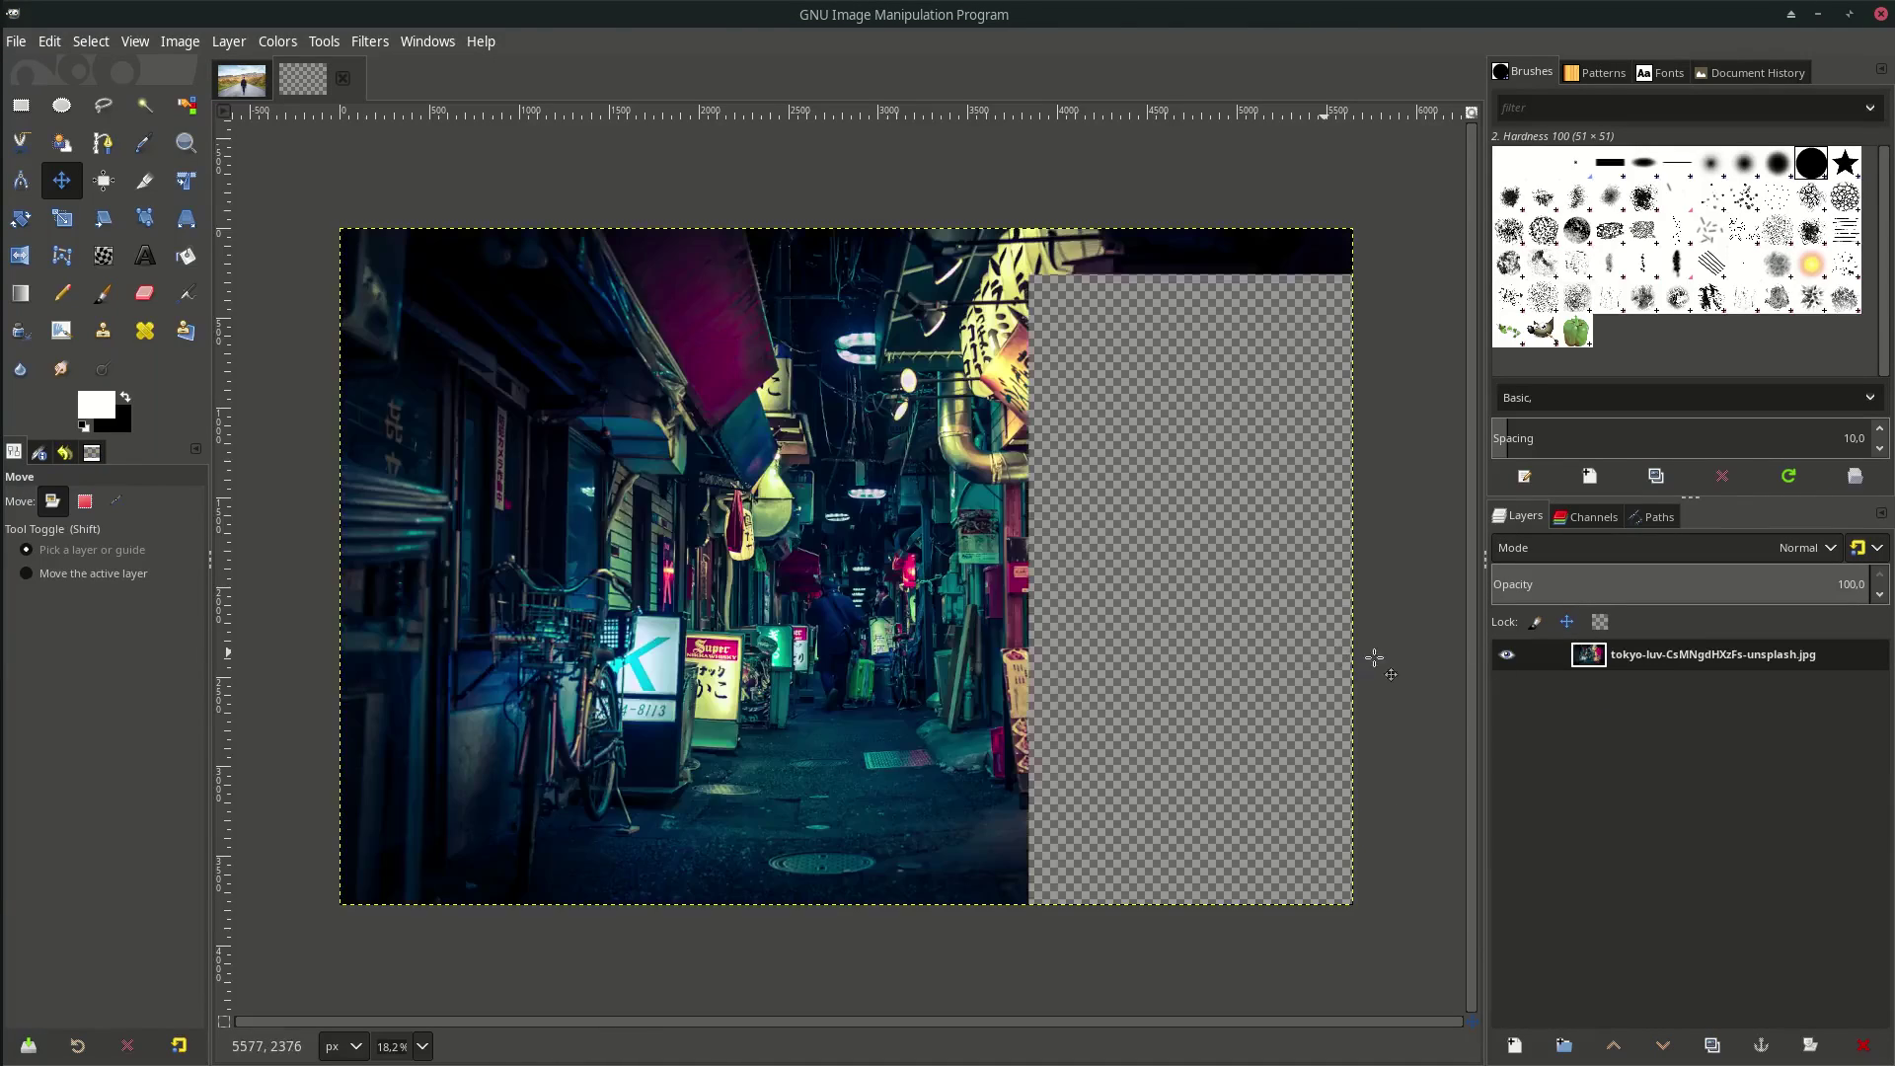
Drag the man's layer into the Tokyo photo and position him in the alley
left_click(247, 81)
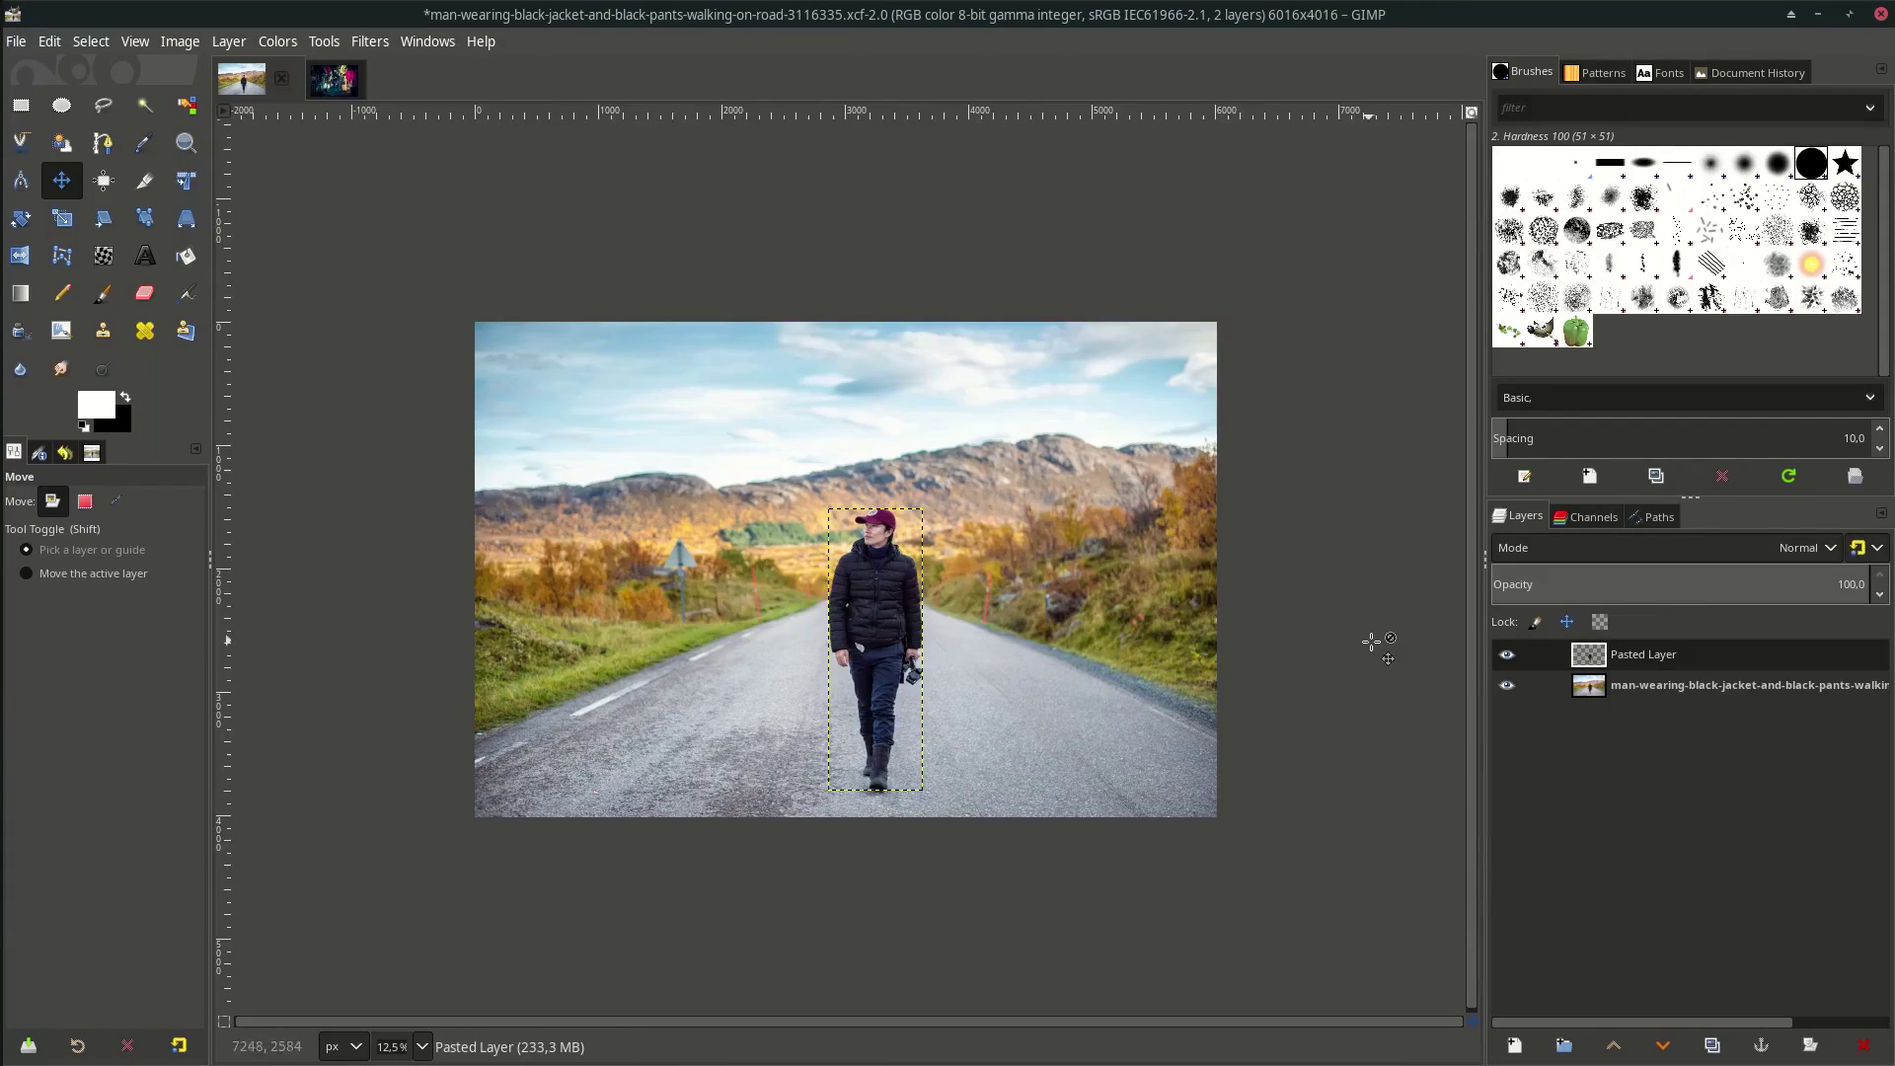
left_click_drag(1659, 674, 842, 641)
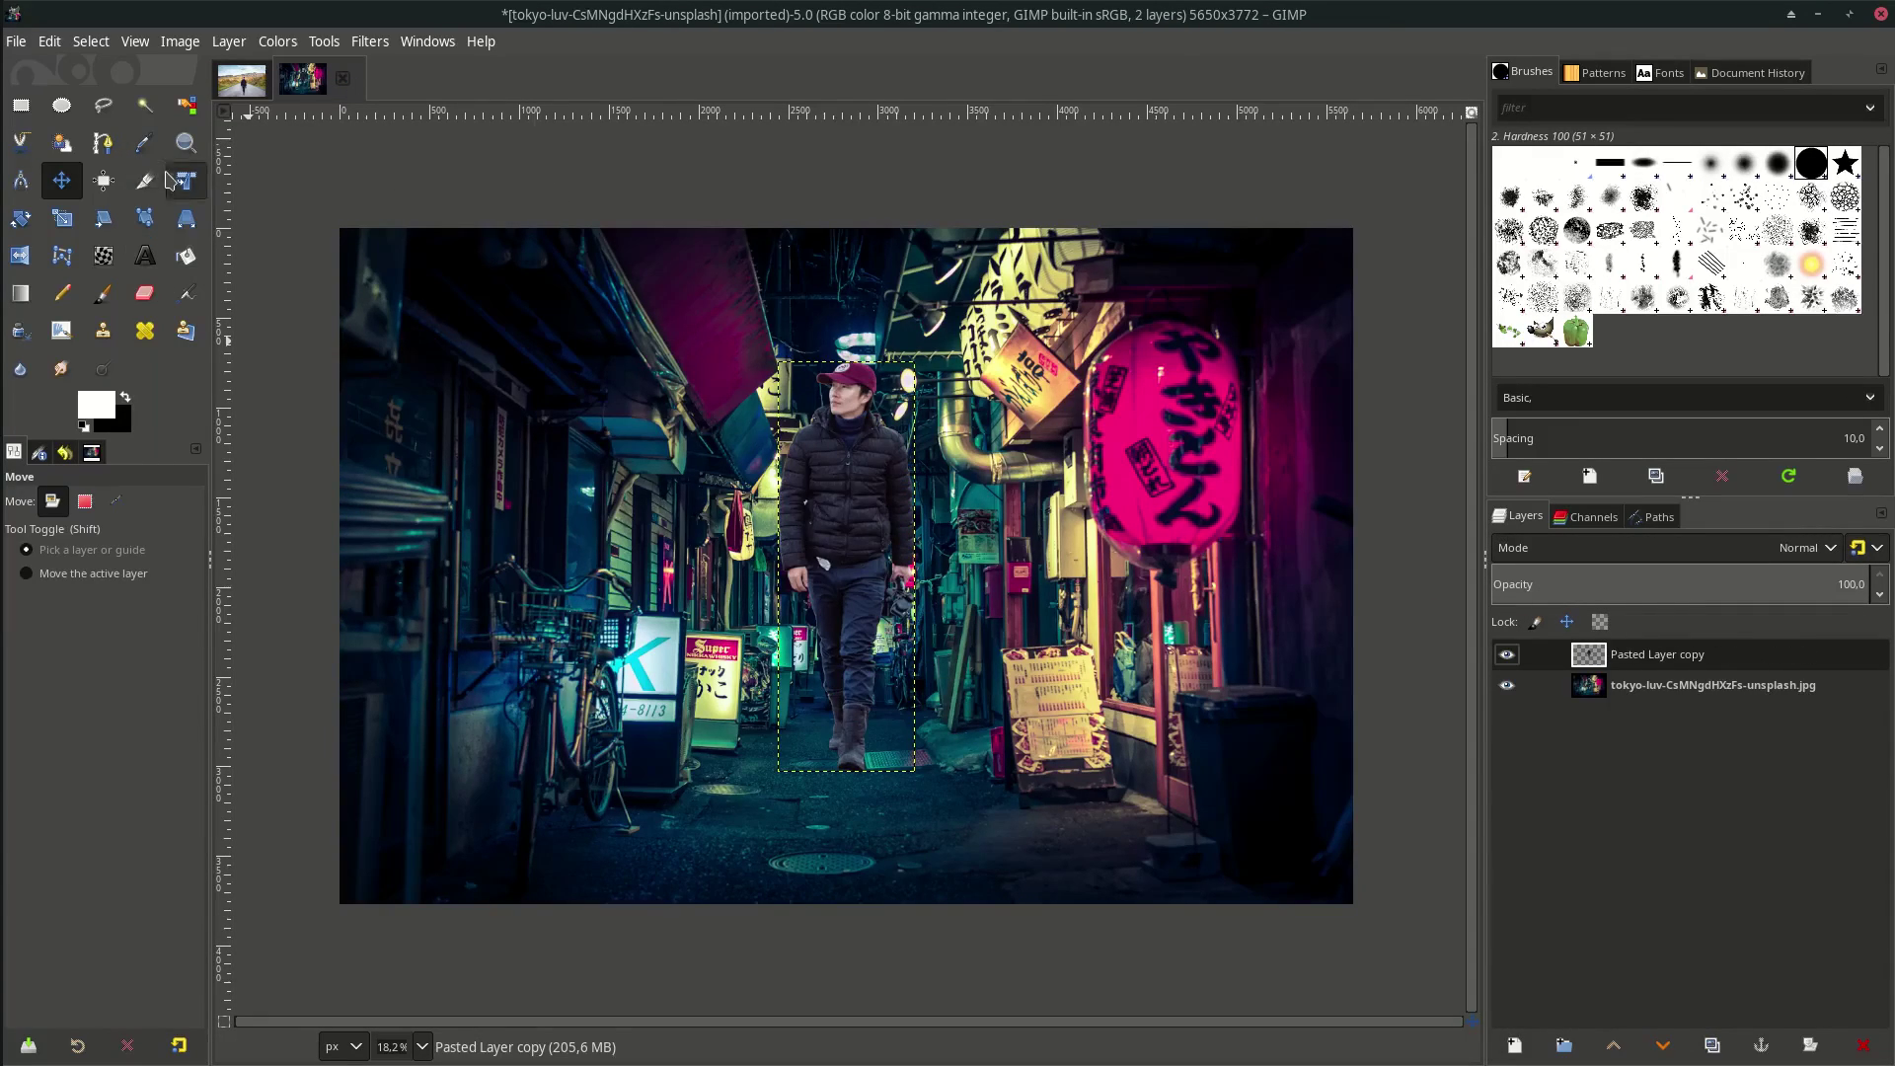
left_click_drag(849, 477, 827, 572)
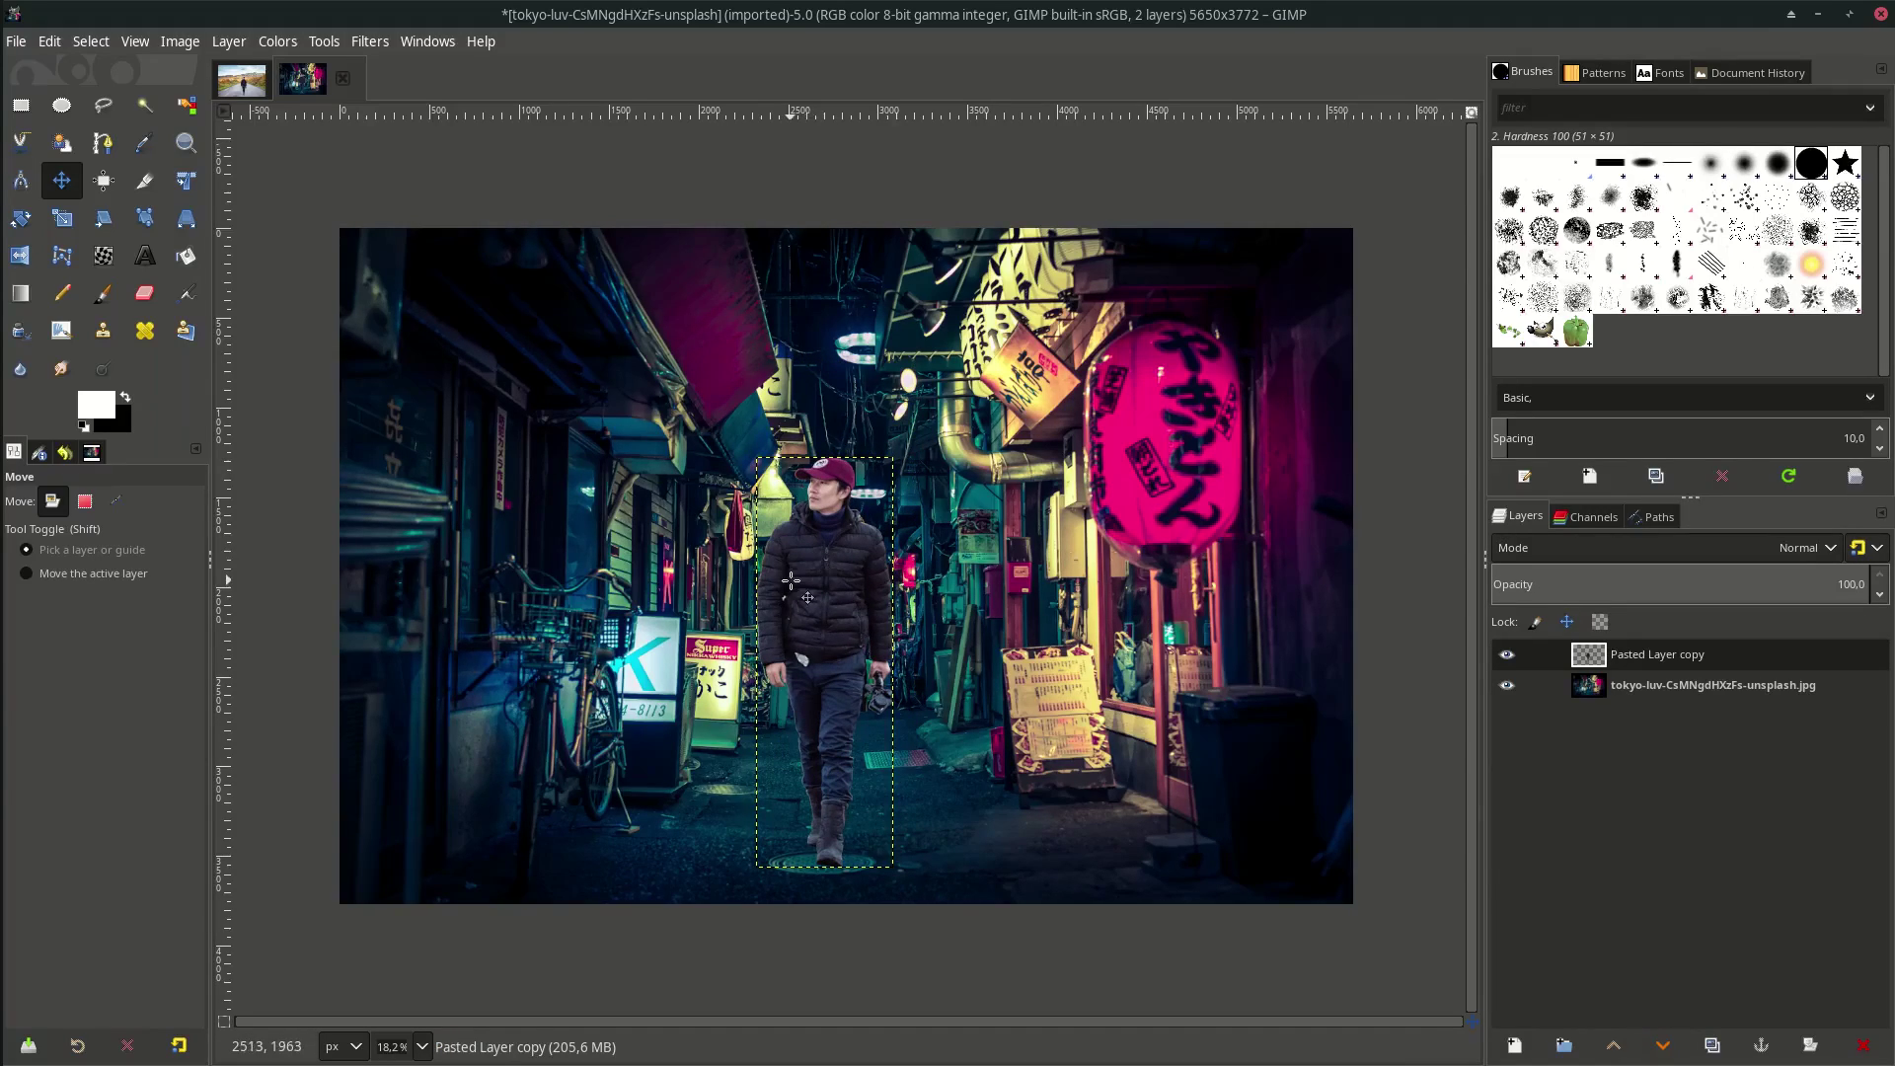
left_click(1619, 691)
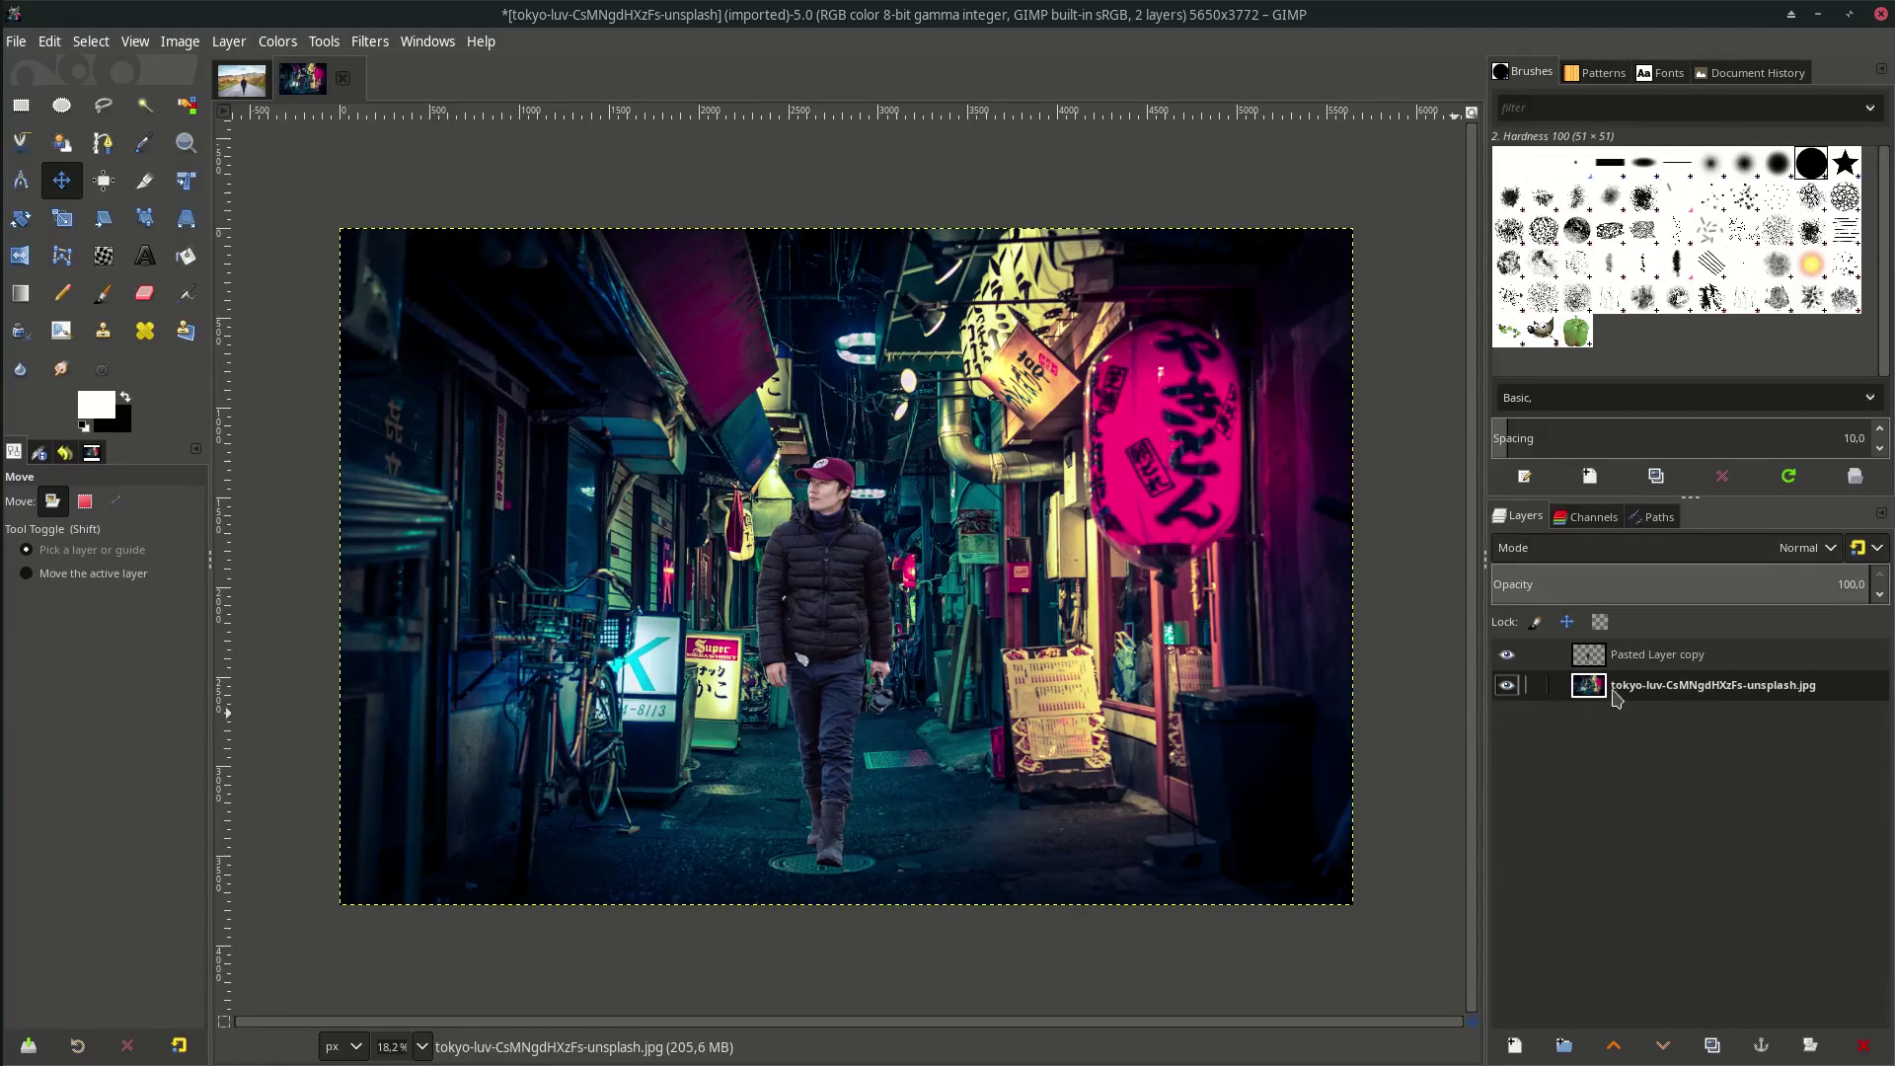
scroll(1155, 583, "down", 1, "ctrl")
scroll(1091, 572, "up", 1, "ctrl")
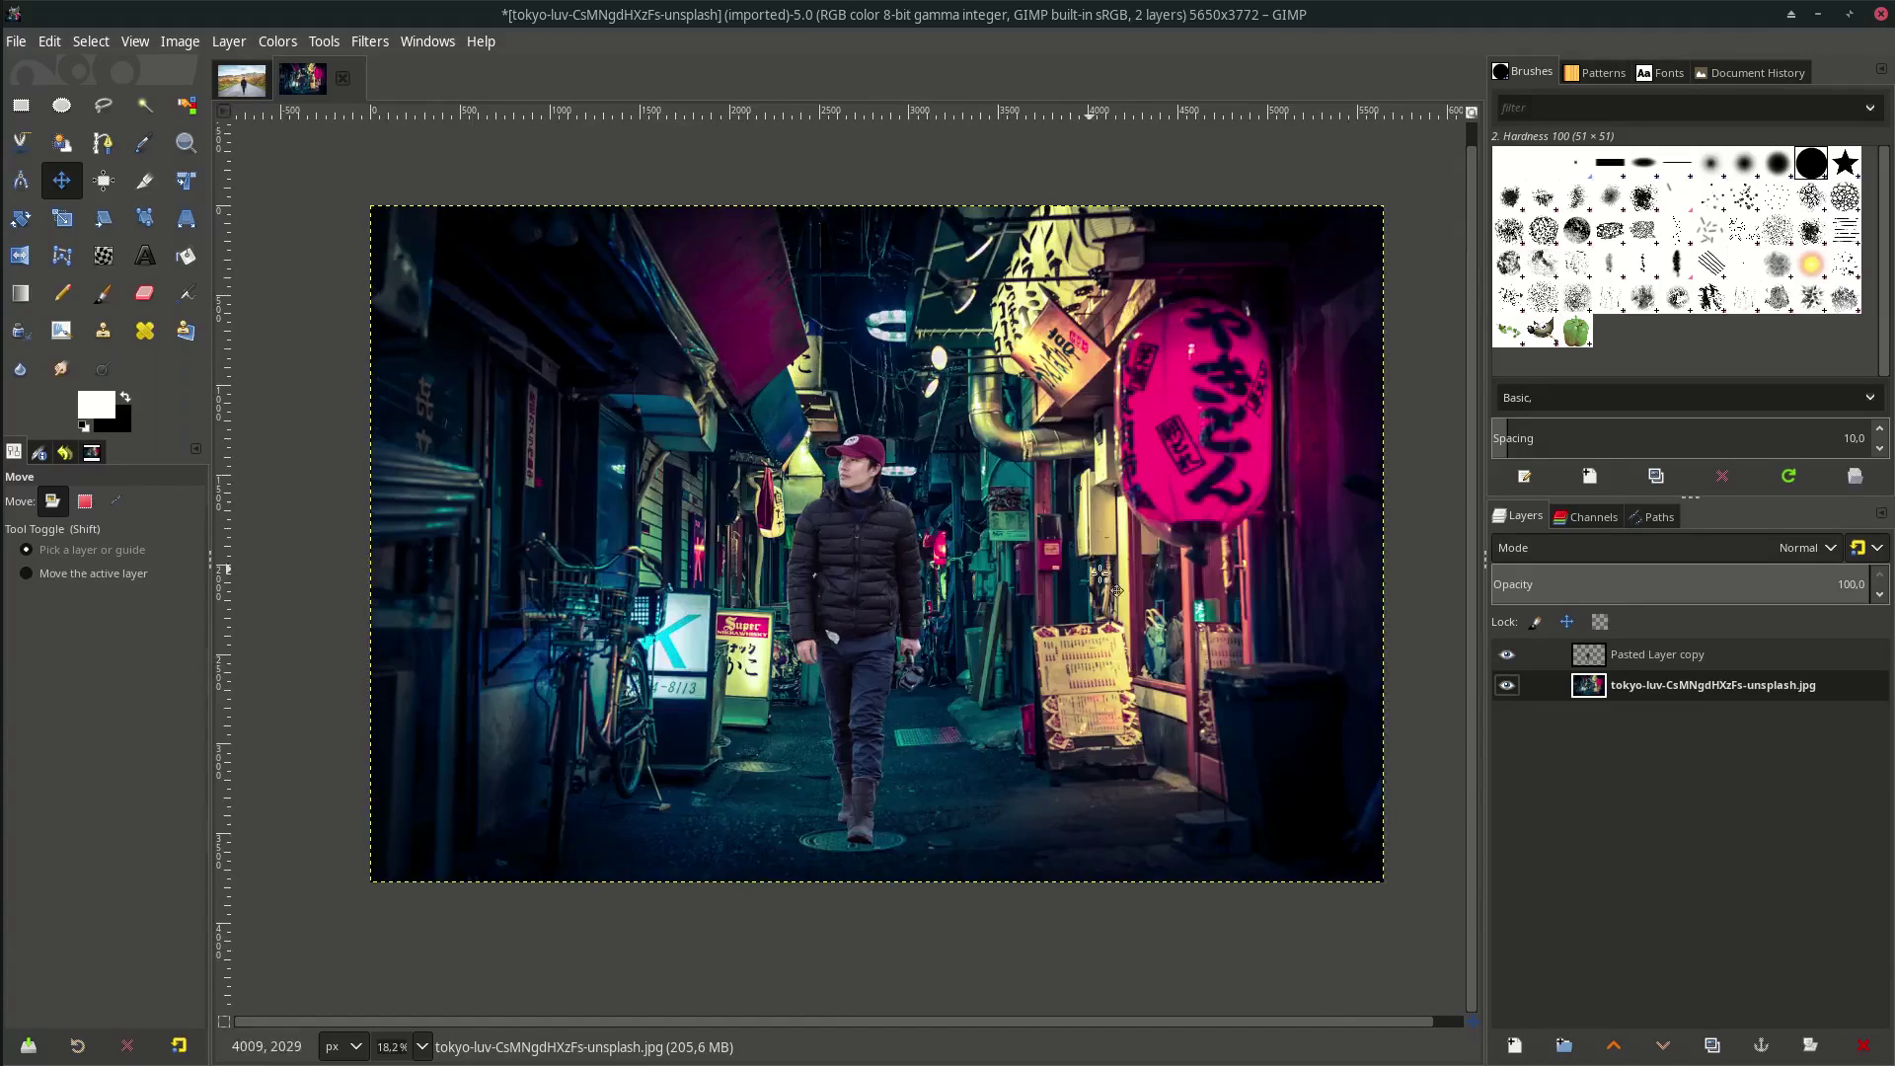
Create a transparent 'Color matcher' layer and move it above the man's layer
left_click(1515, 1046)
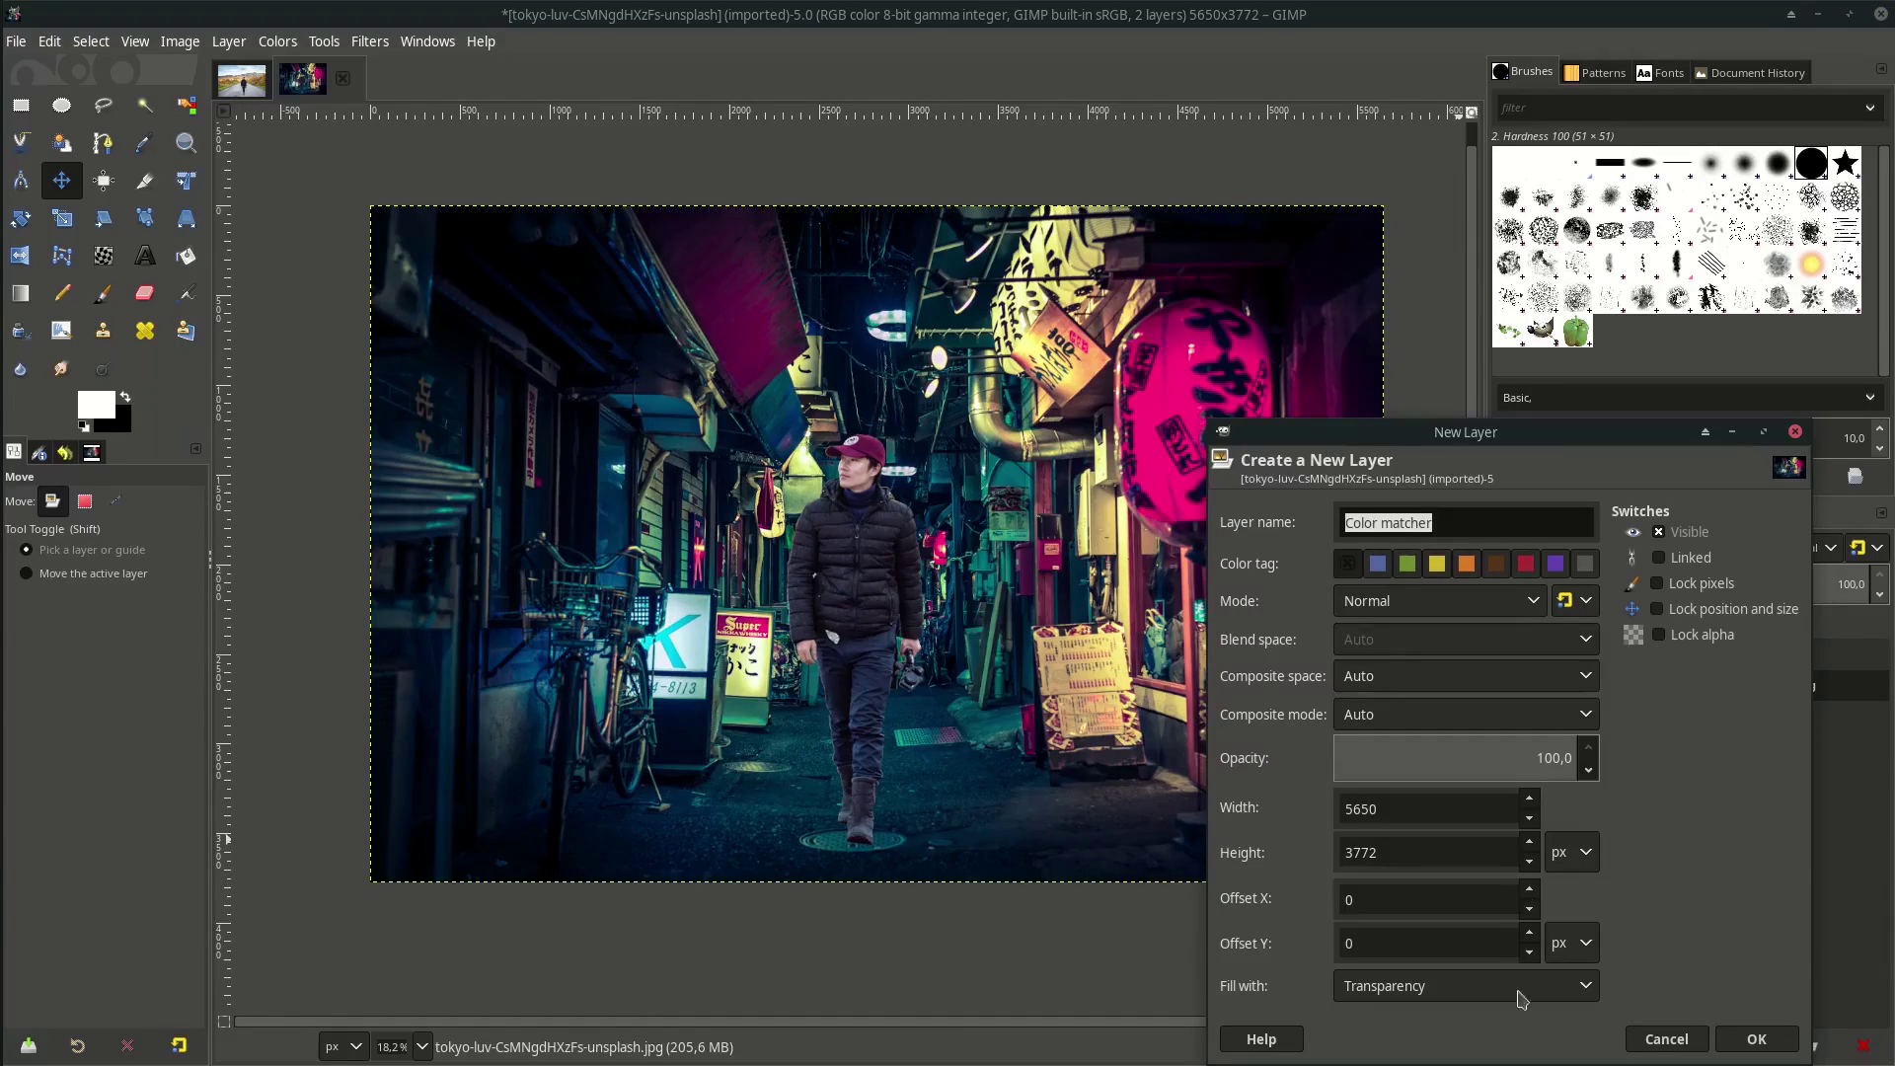
left_click(1756, 1038)
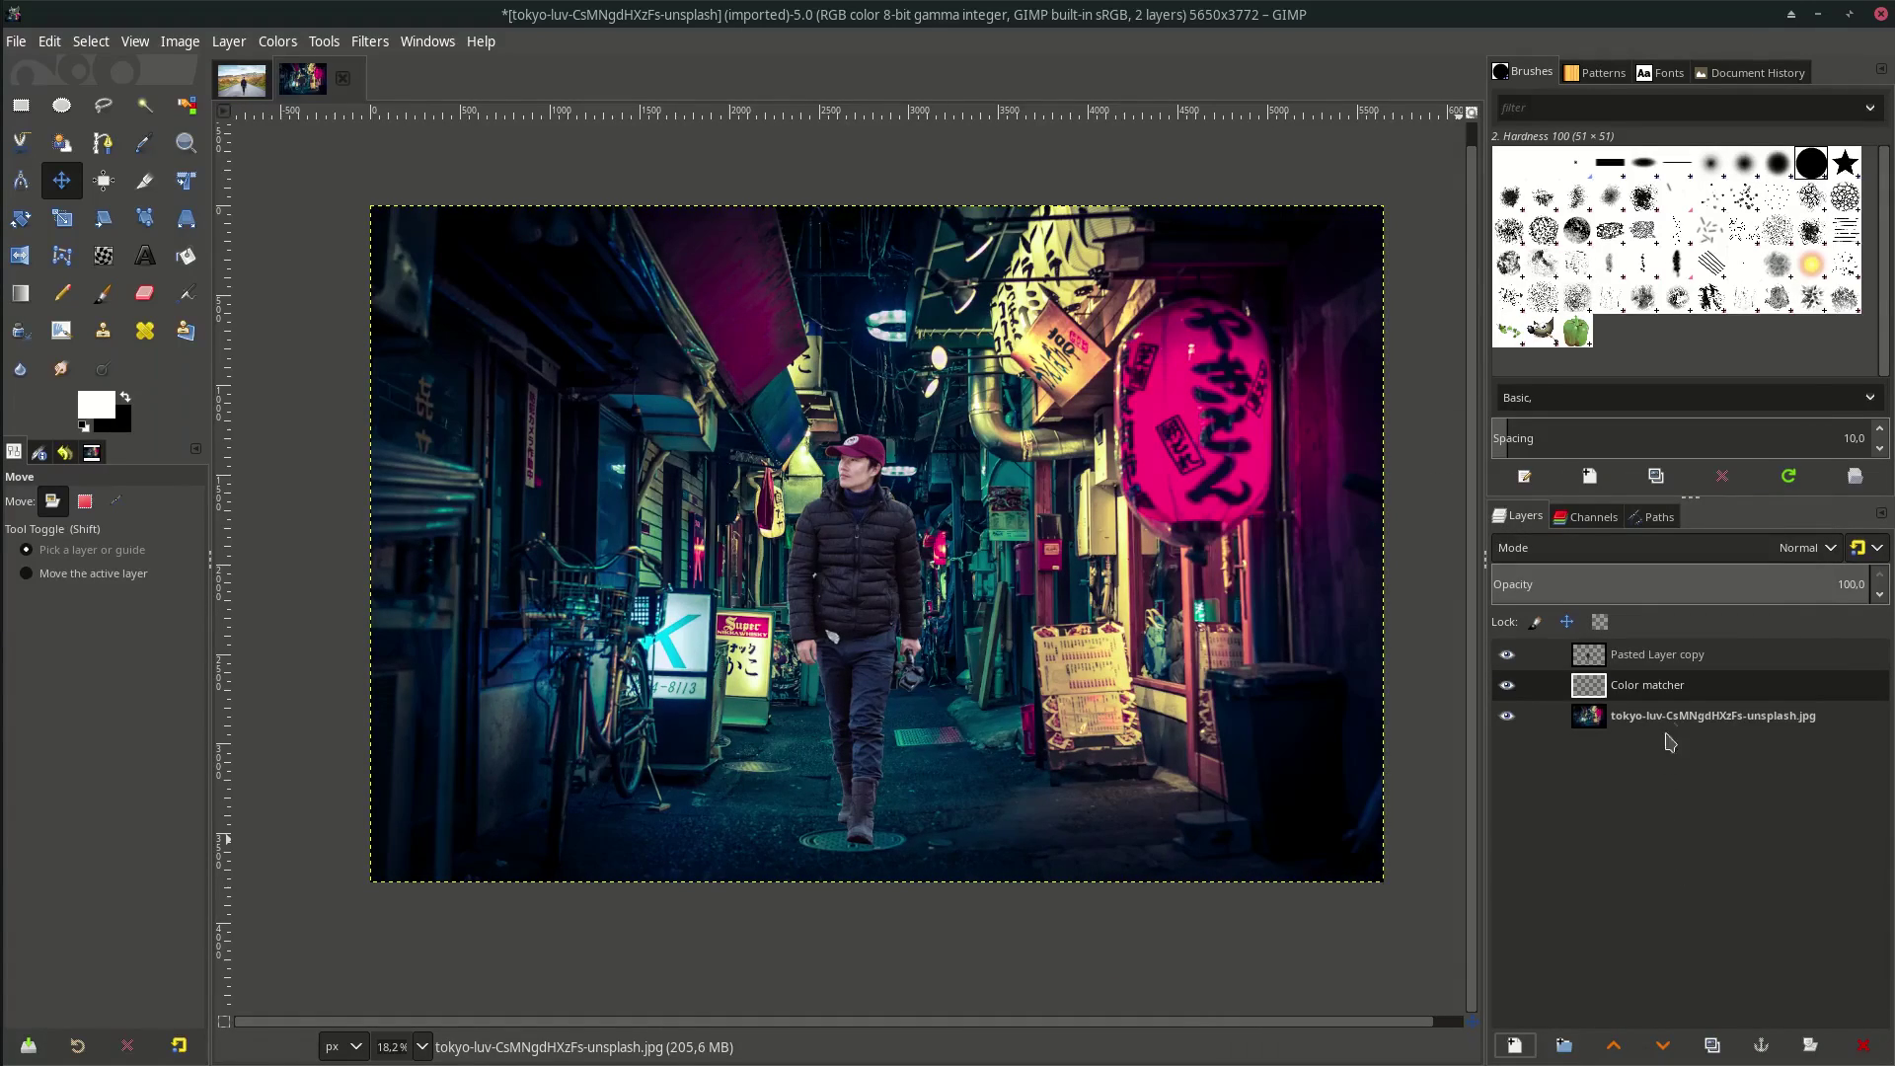
left_click_drag(1668, 685, 1700, 652)
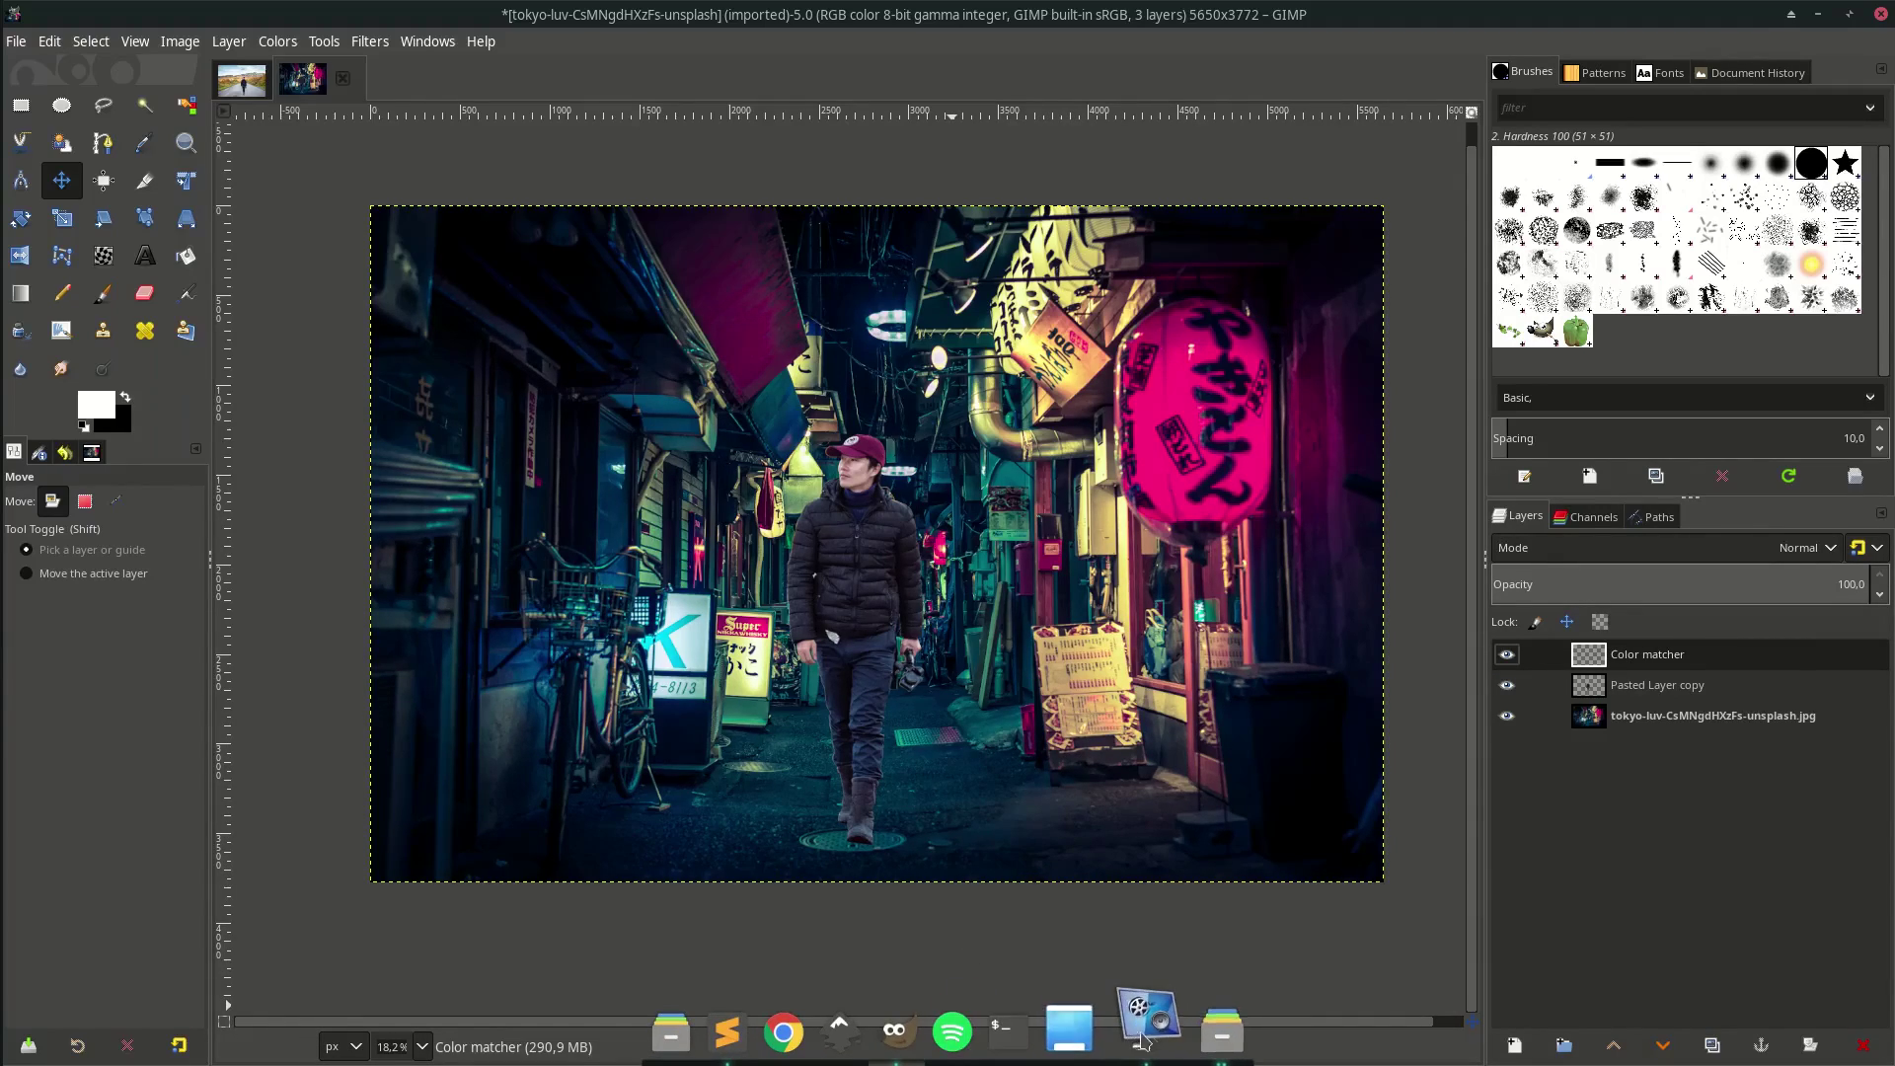
Launch Inkscape and draw a rectangle left of the page
left_click(1090, 1044)
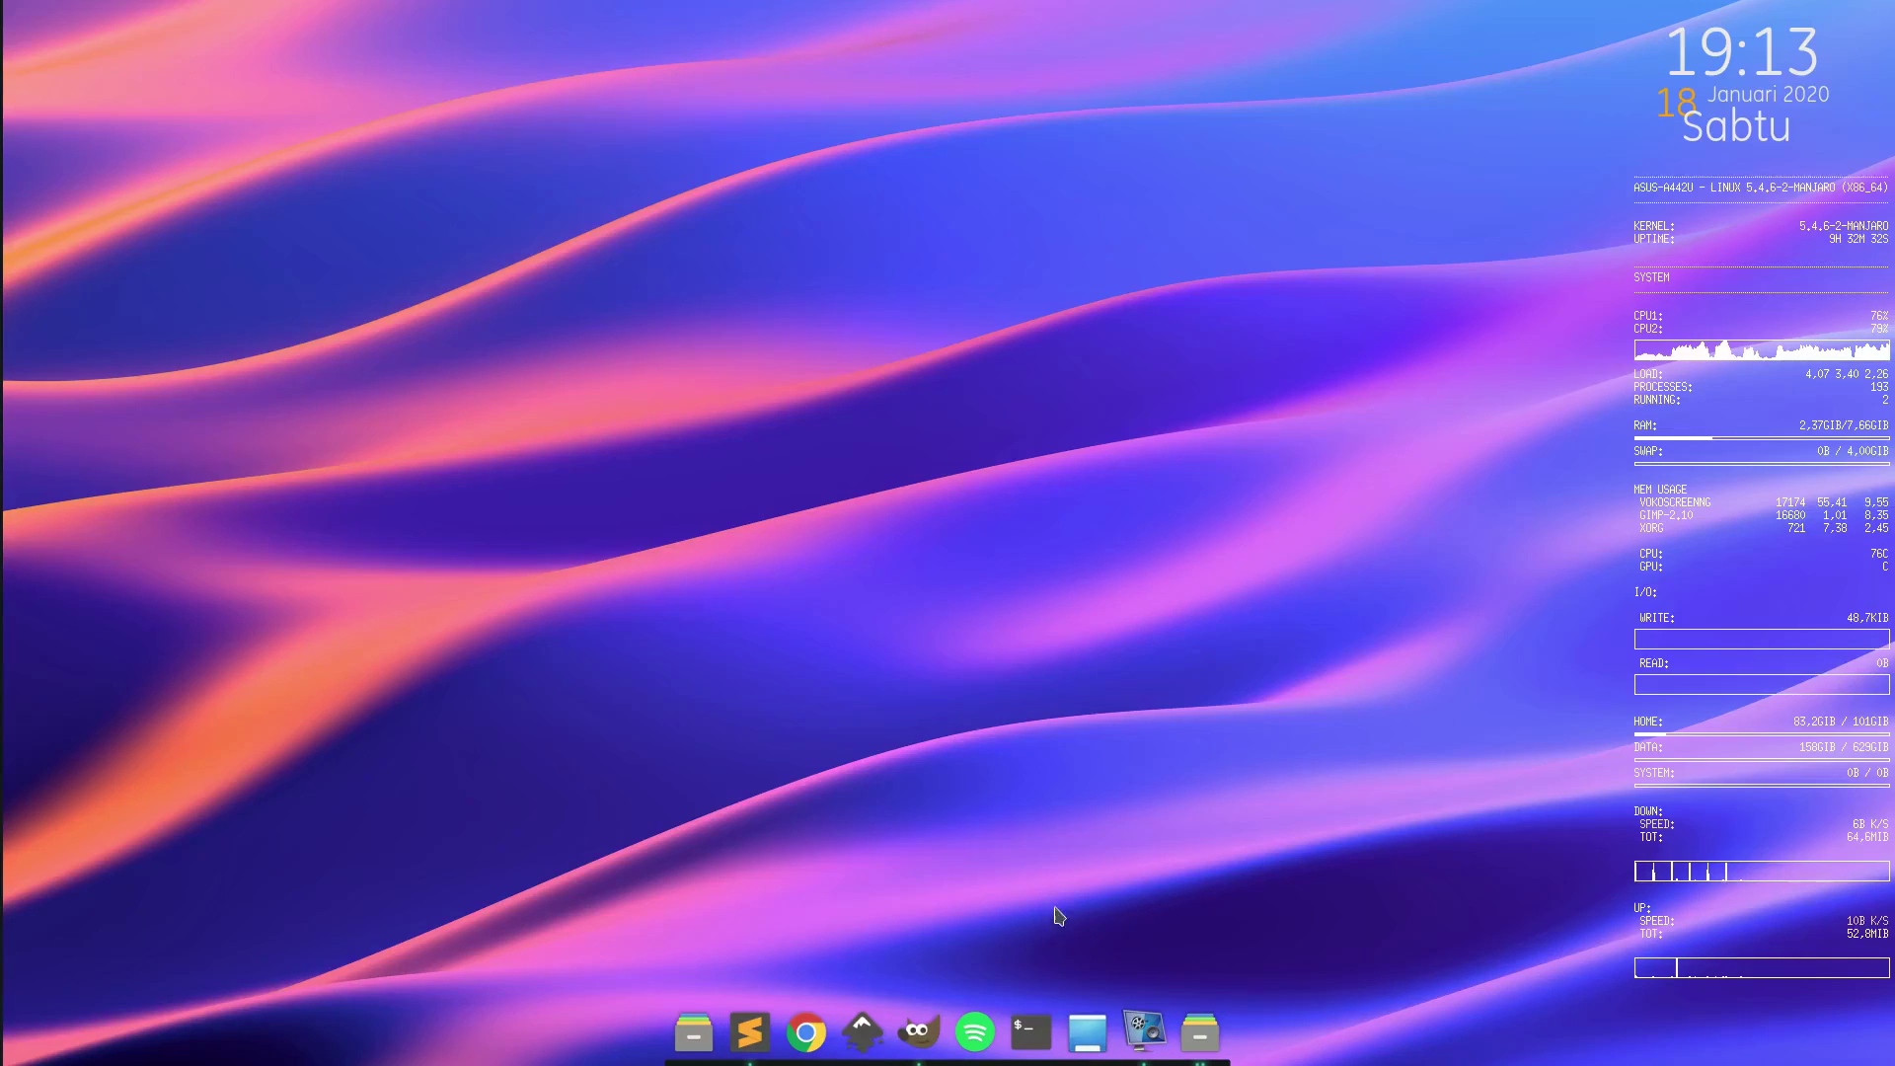
left_click(865, 1033)
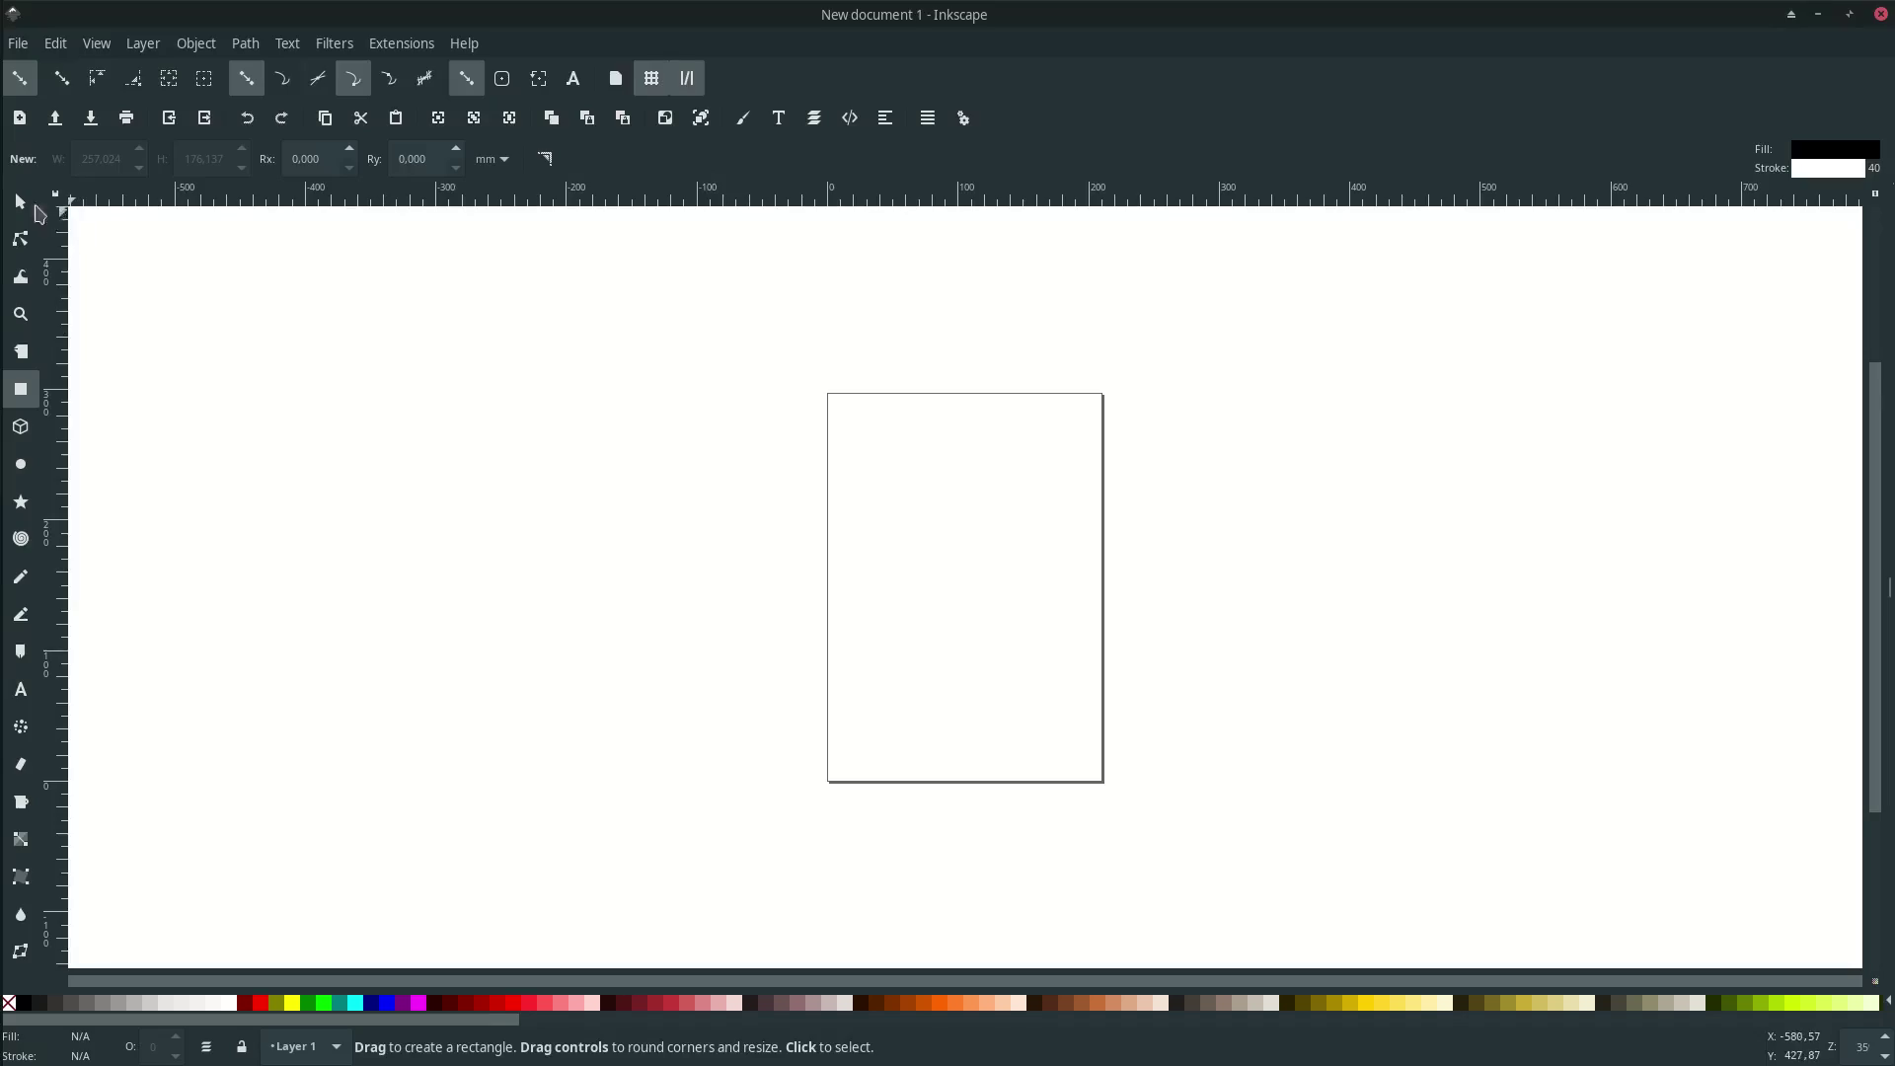
left_click(20, 389)
left_click_drag(313, 359, 813, 592)
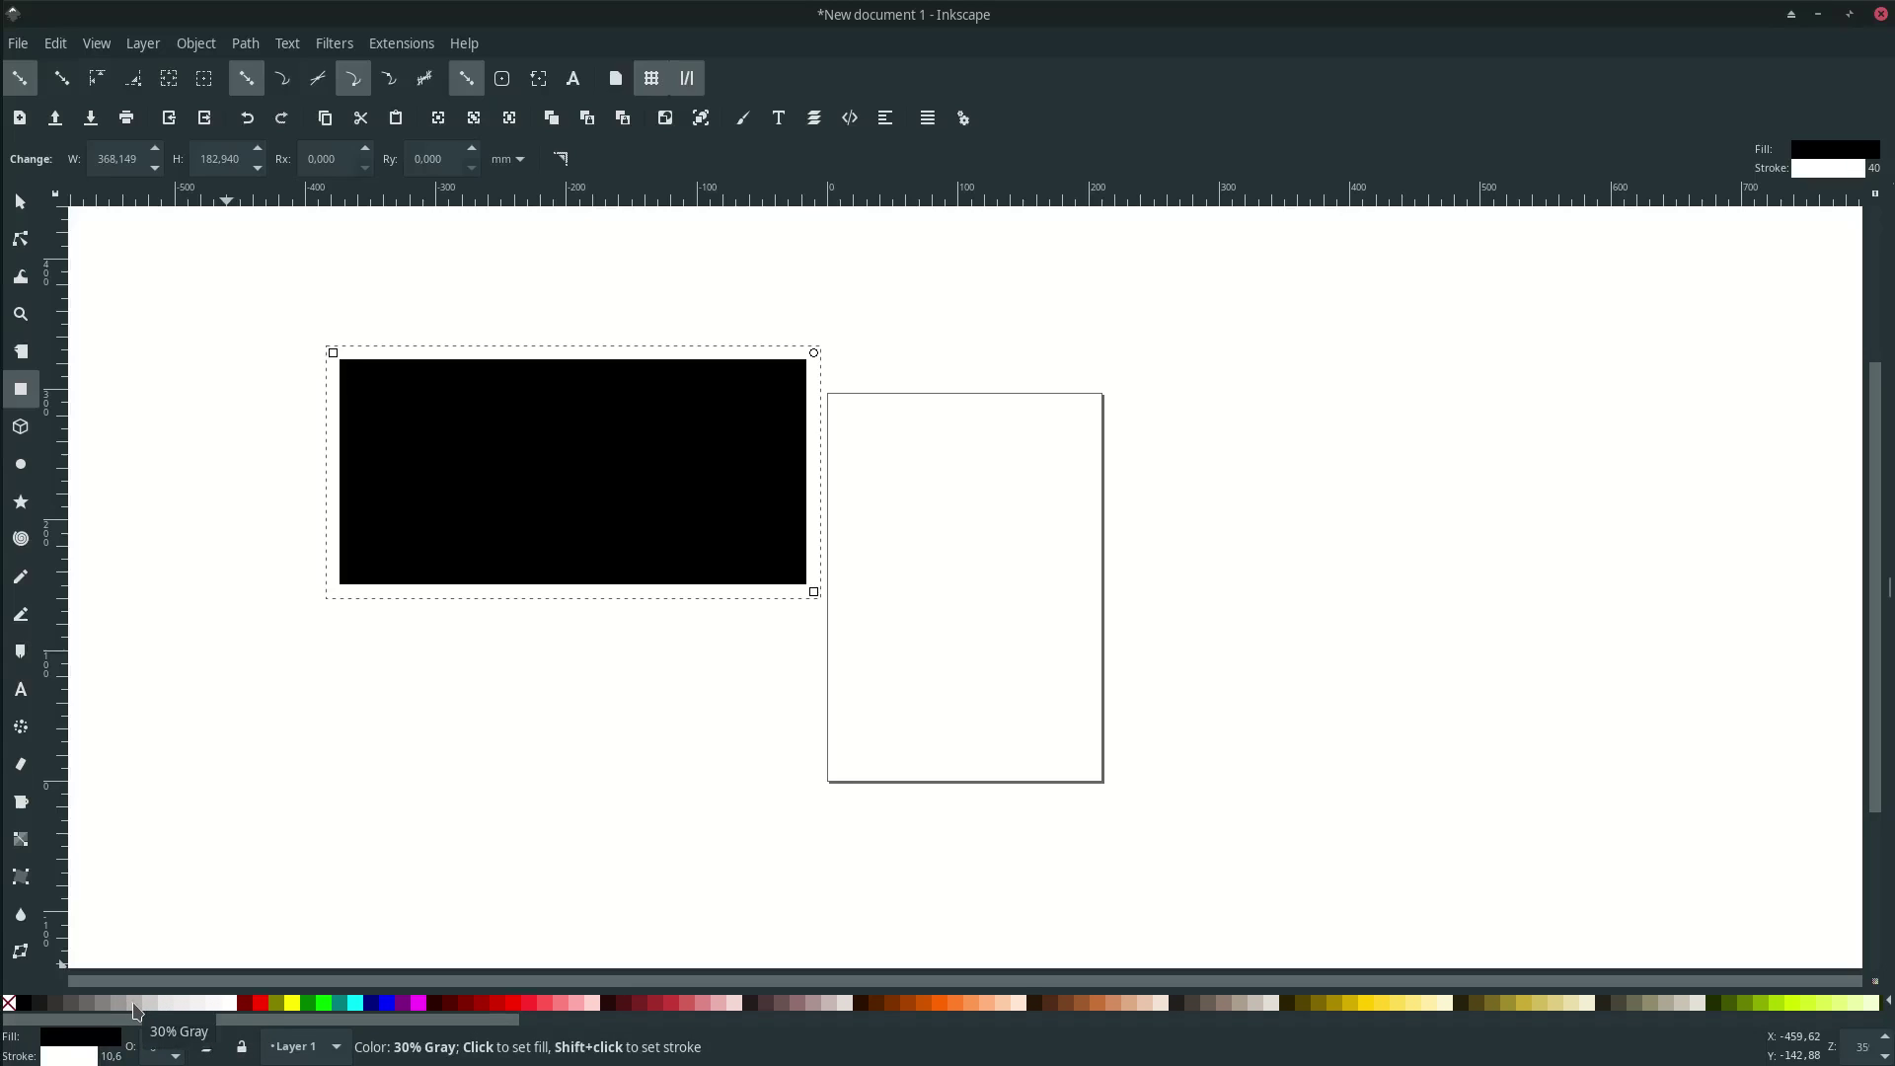
Fill the rectangle with 30% Gray and select its RGBA code b3b3b3ff in Fill and Stroke
left_click(135, 1005)
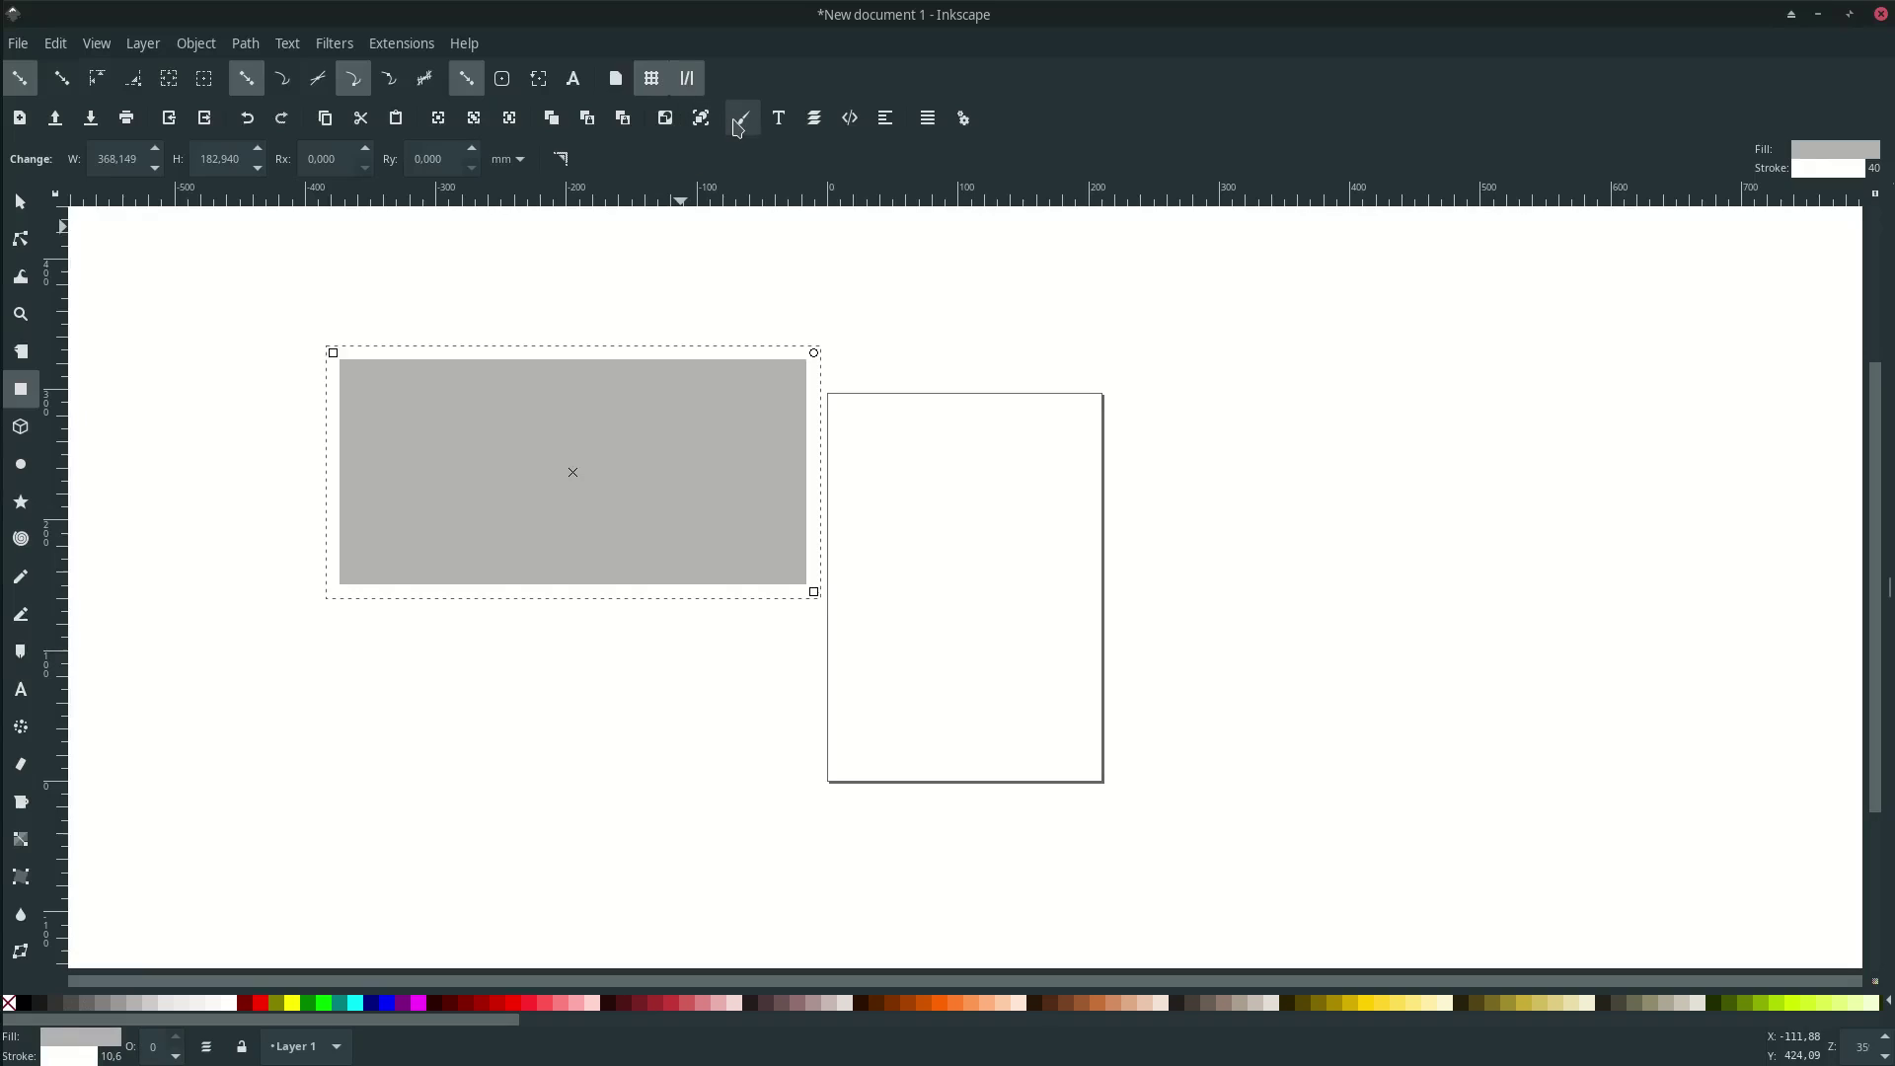
left_click(740, 118)
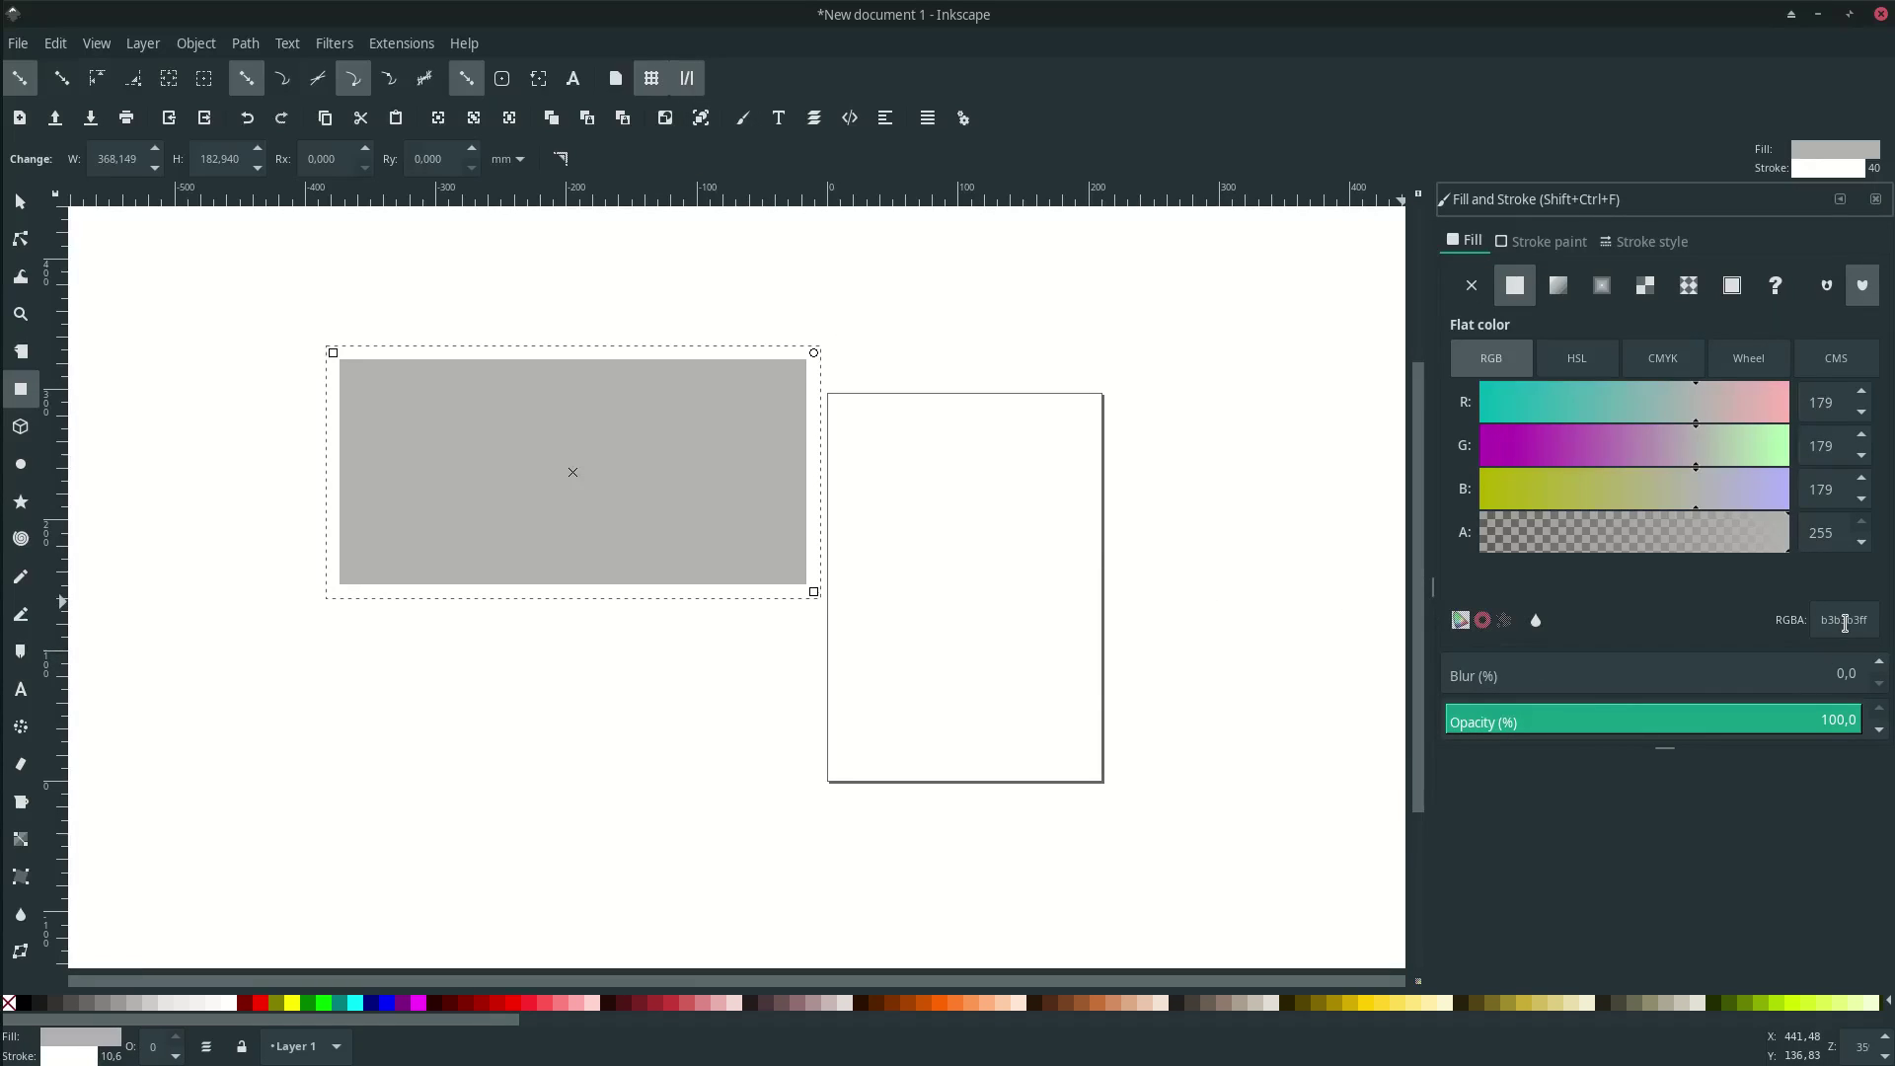
left_click(1845, 623)
key("ctrl+c")
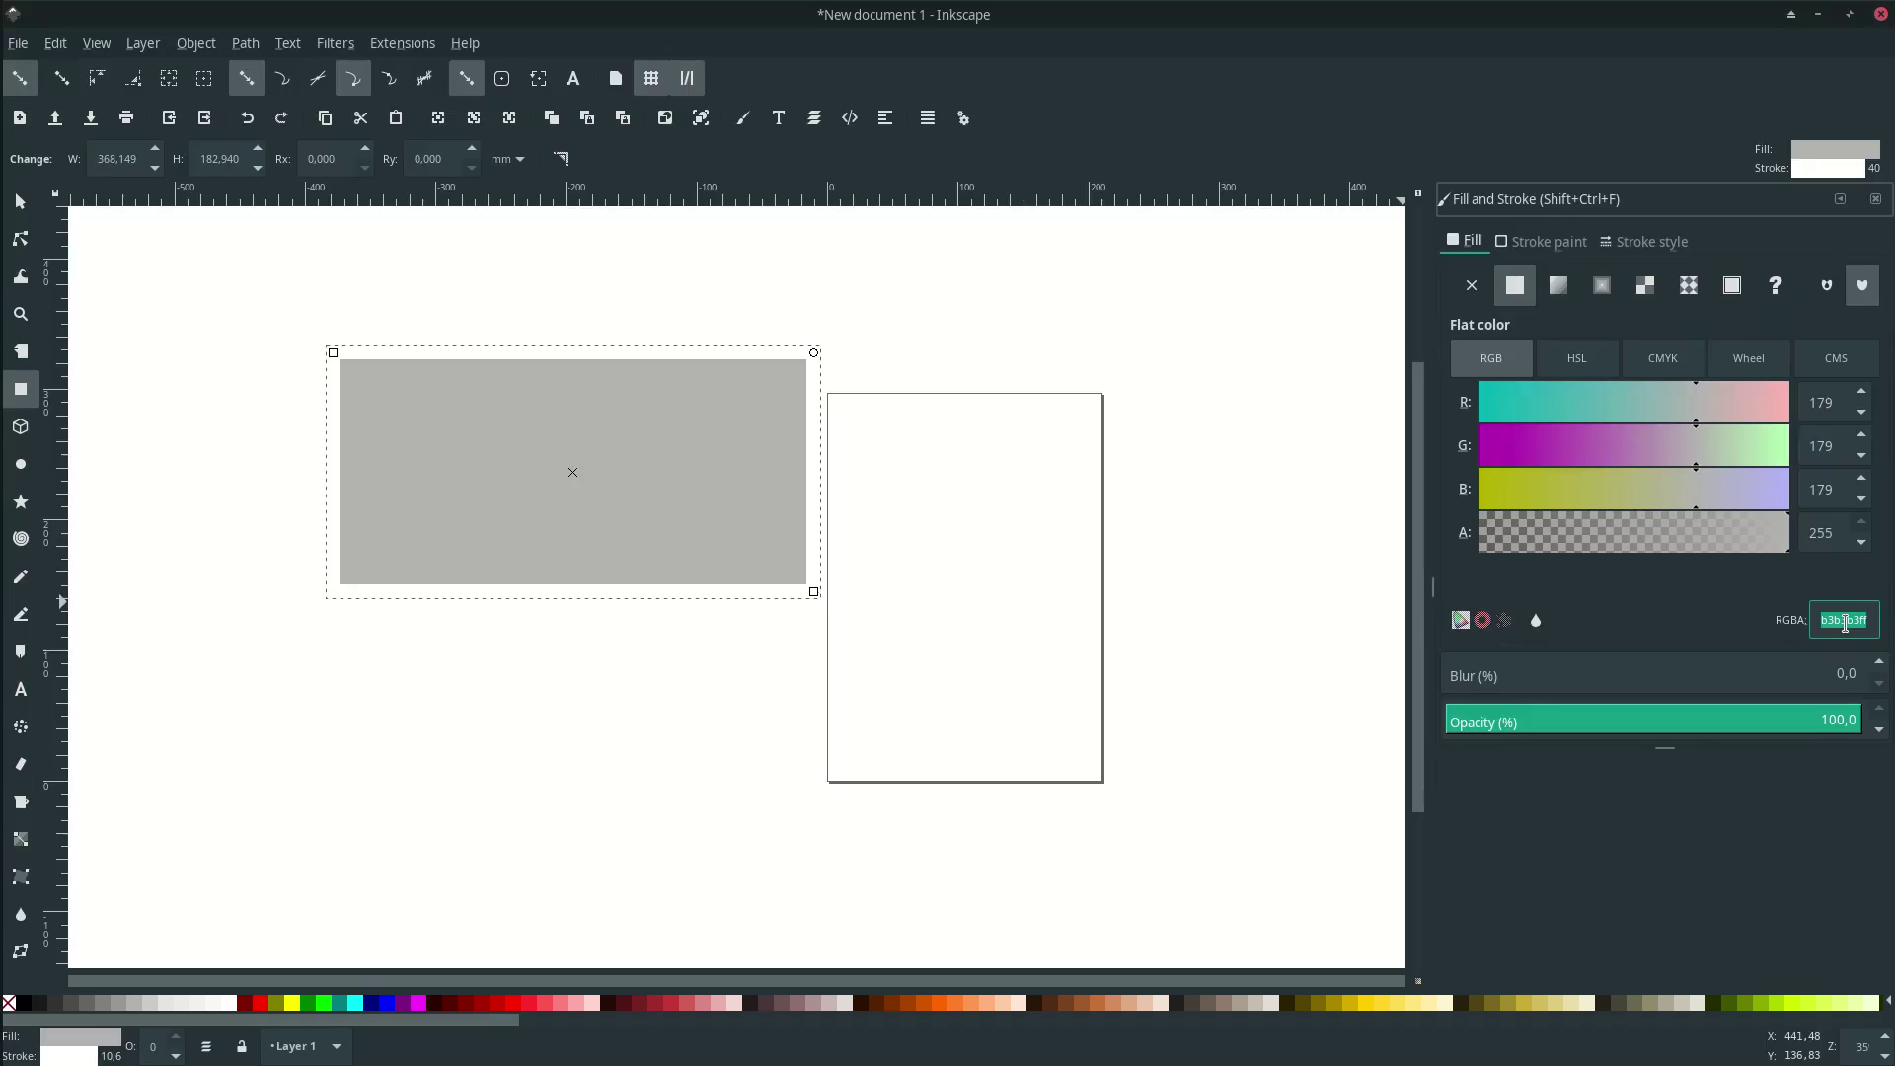
Back in GIMP, set the foreground colour to the pasted light grey b3b3b3
left_click(925, 1042)
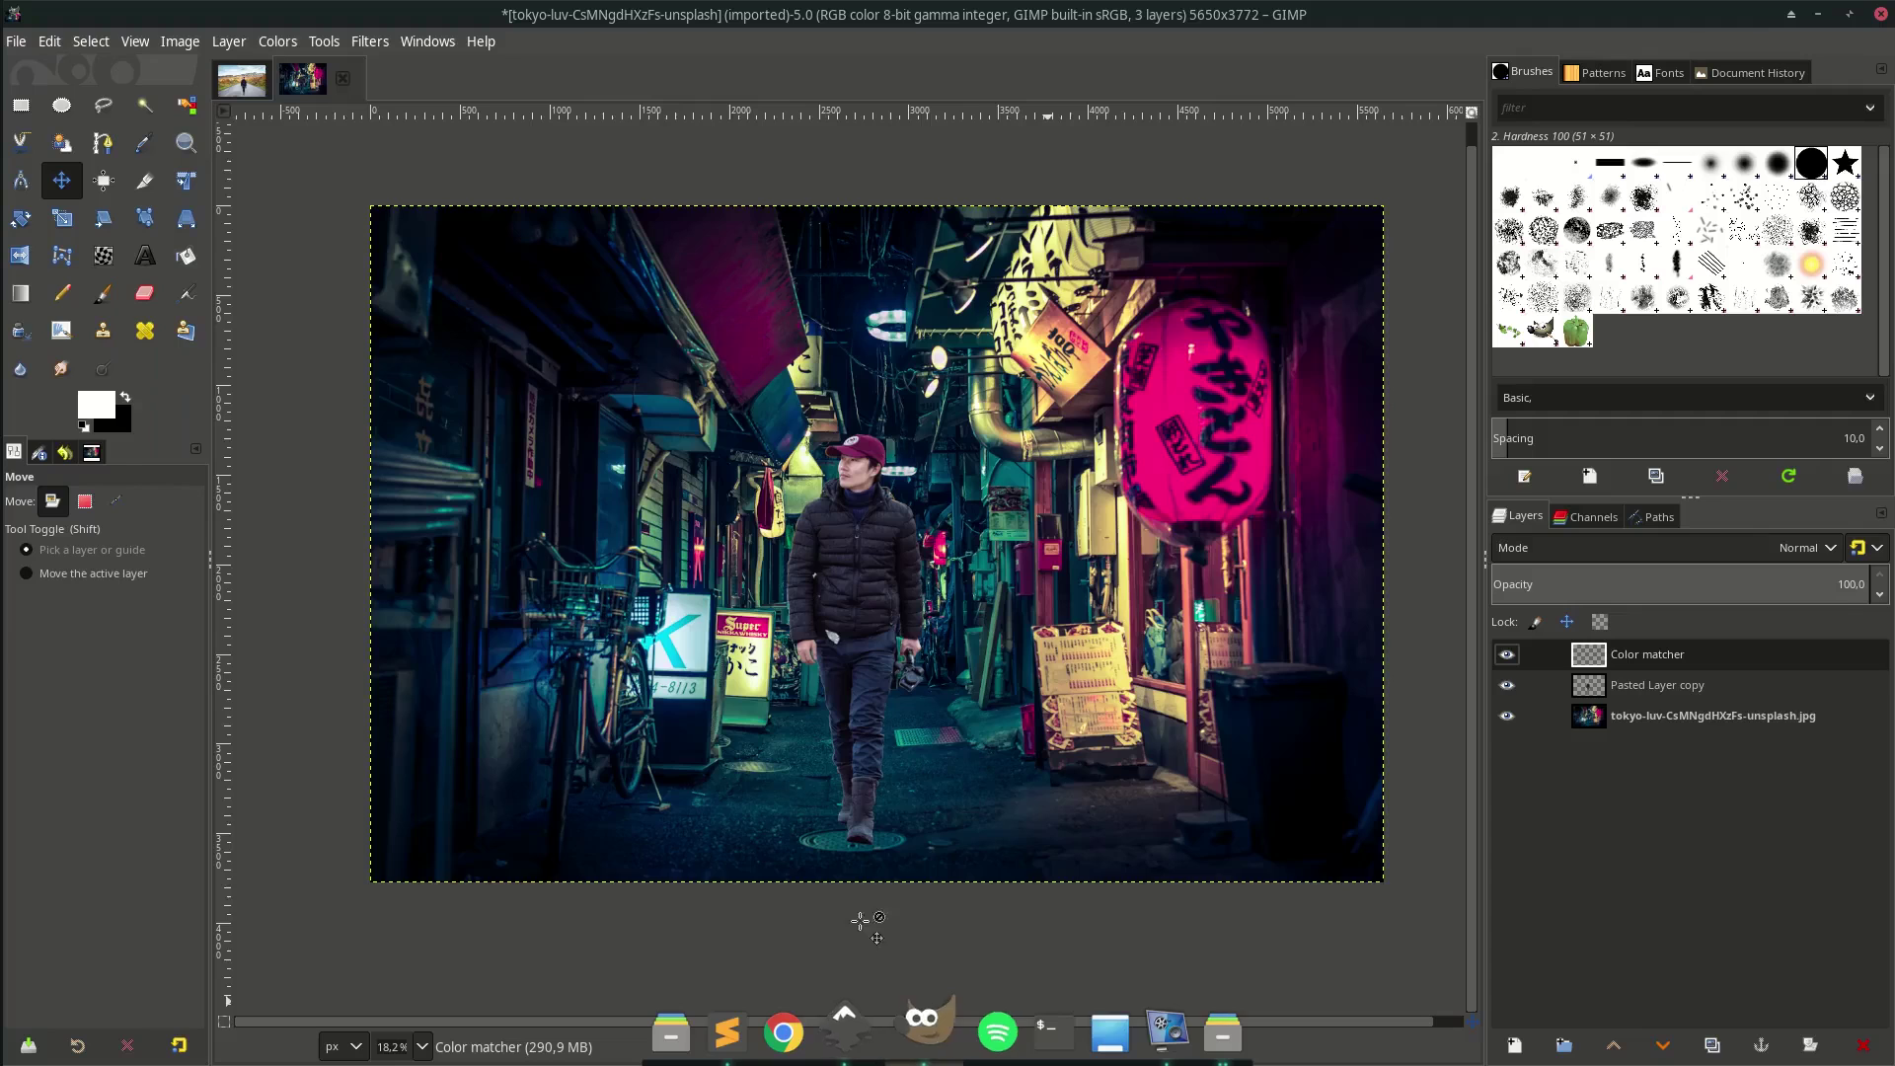
left_click(84, 403)
key("ctrl+v")
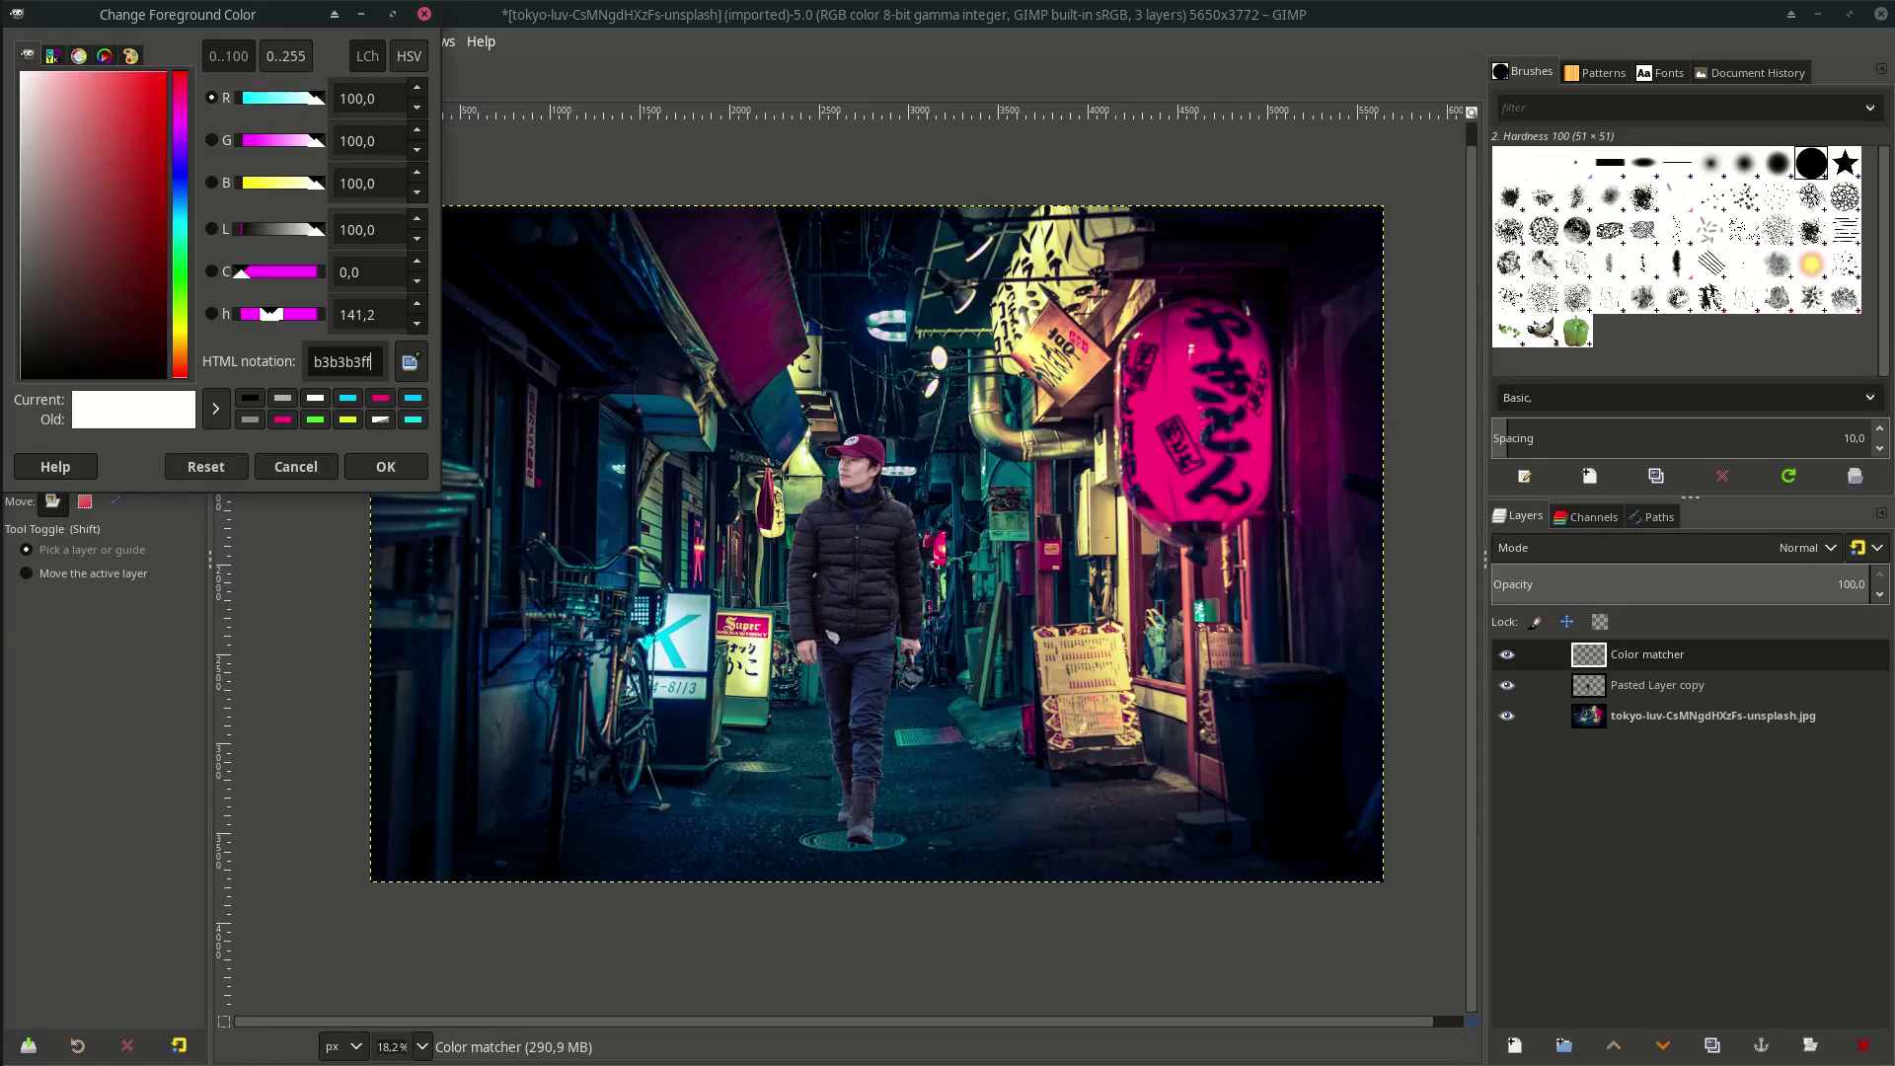
left_click(387, 468)
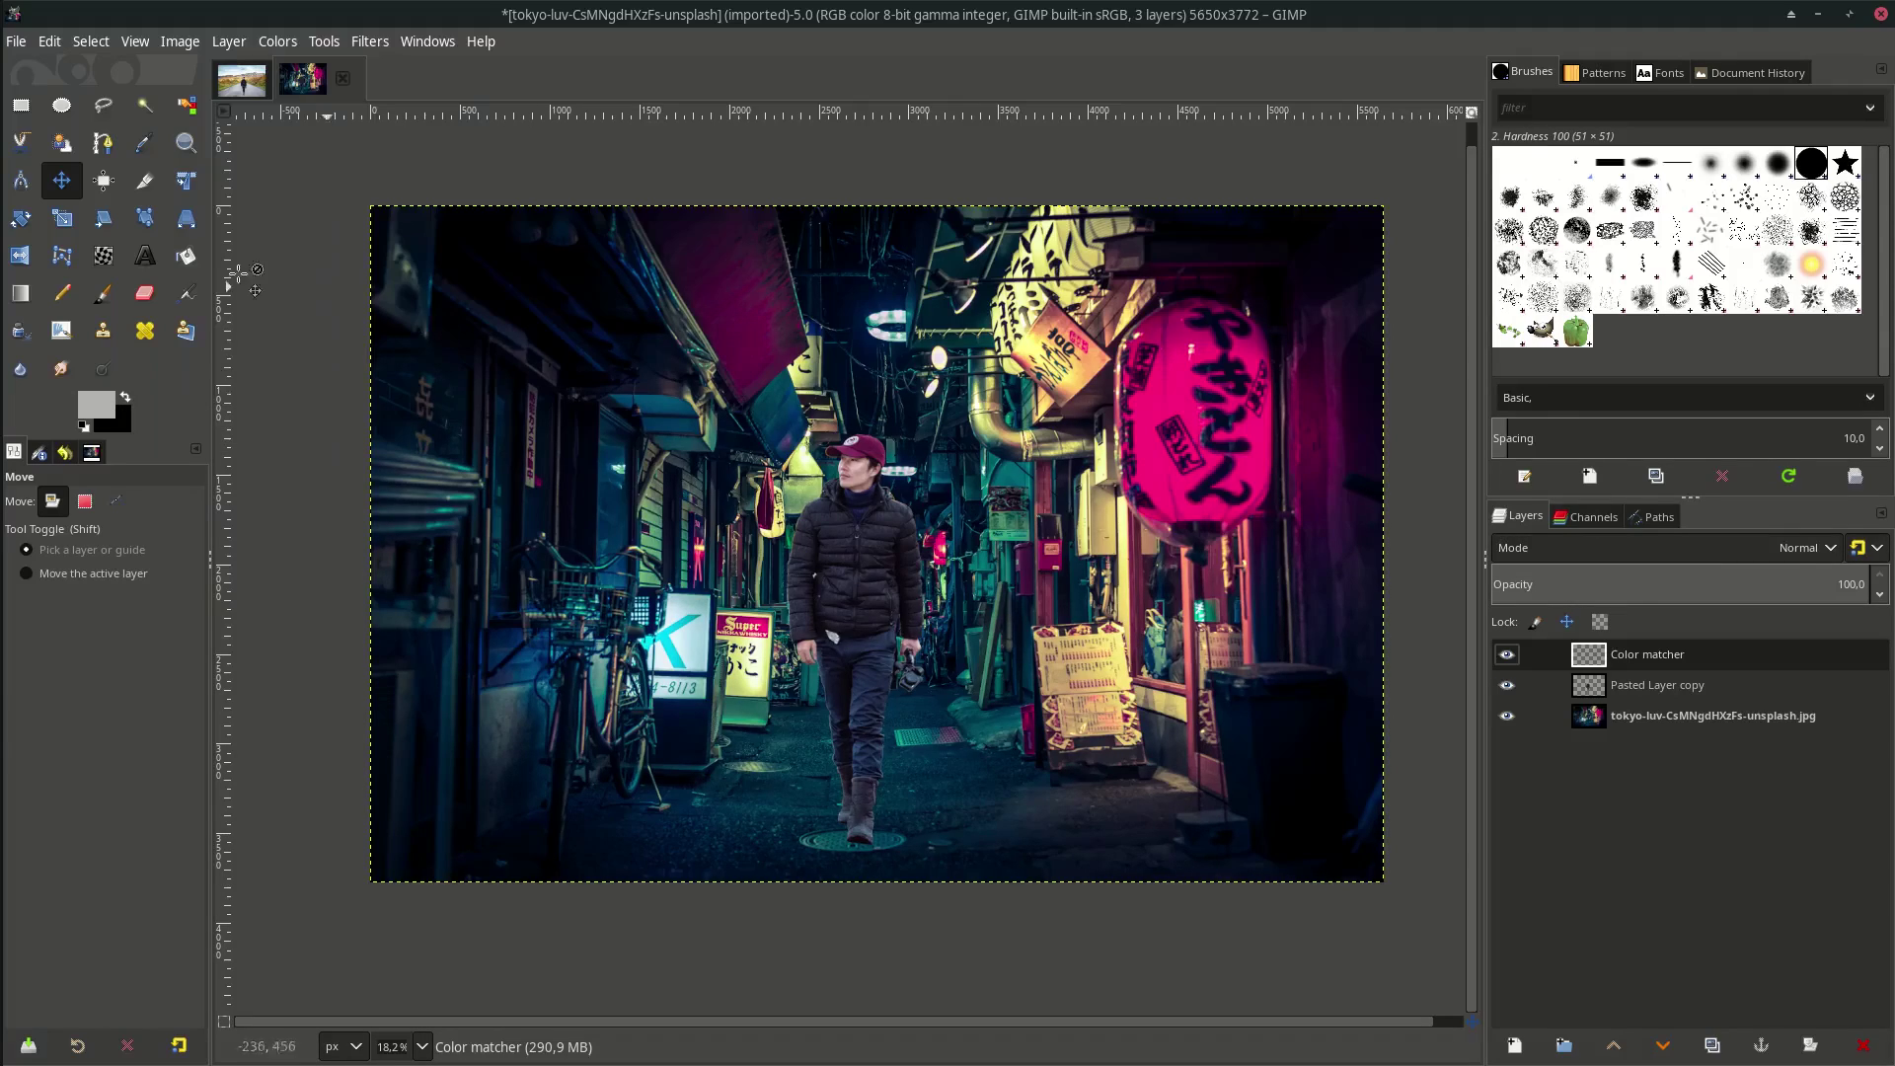
Bucket-fill the Color matcher layer with the light grey
left_click(186, 256)
left_click(675, 314, "ctrl")
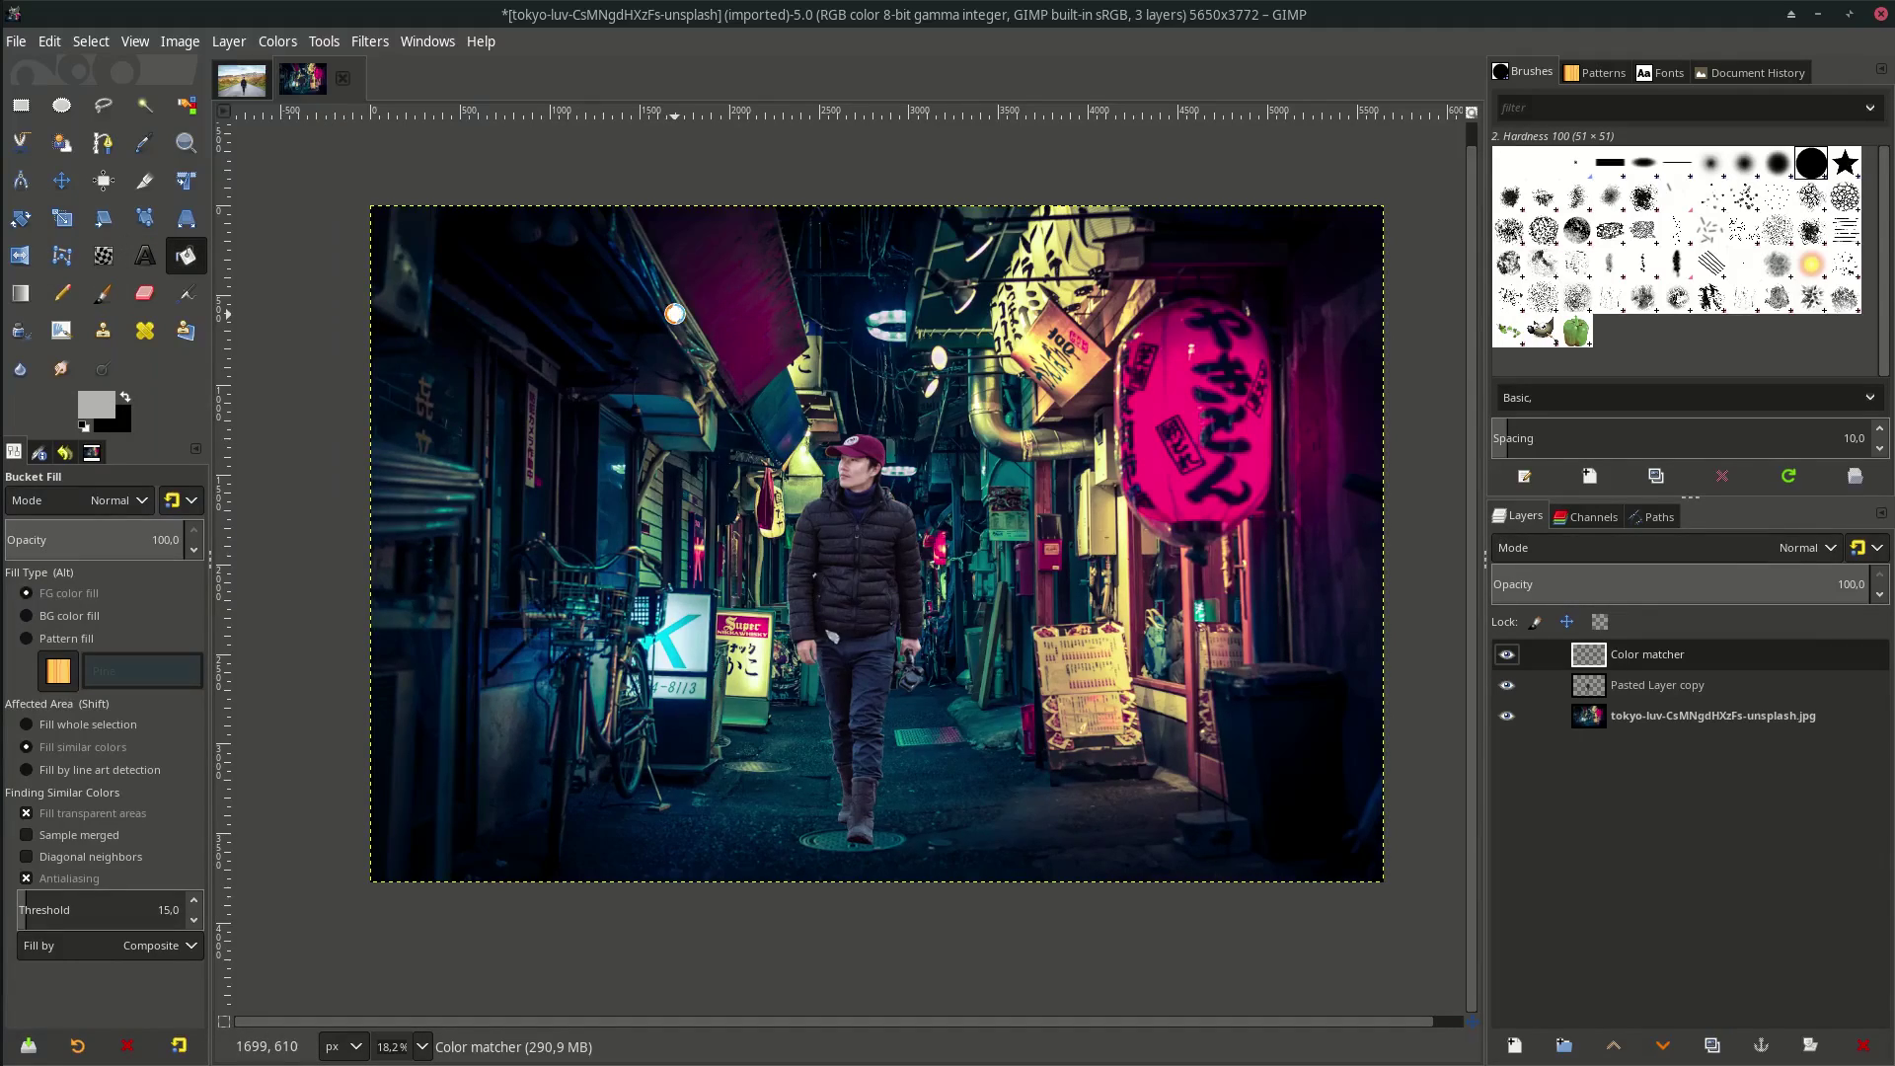
left_click(688, 316)
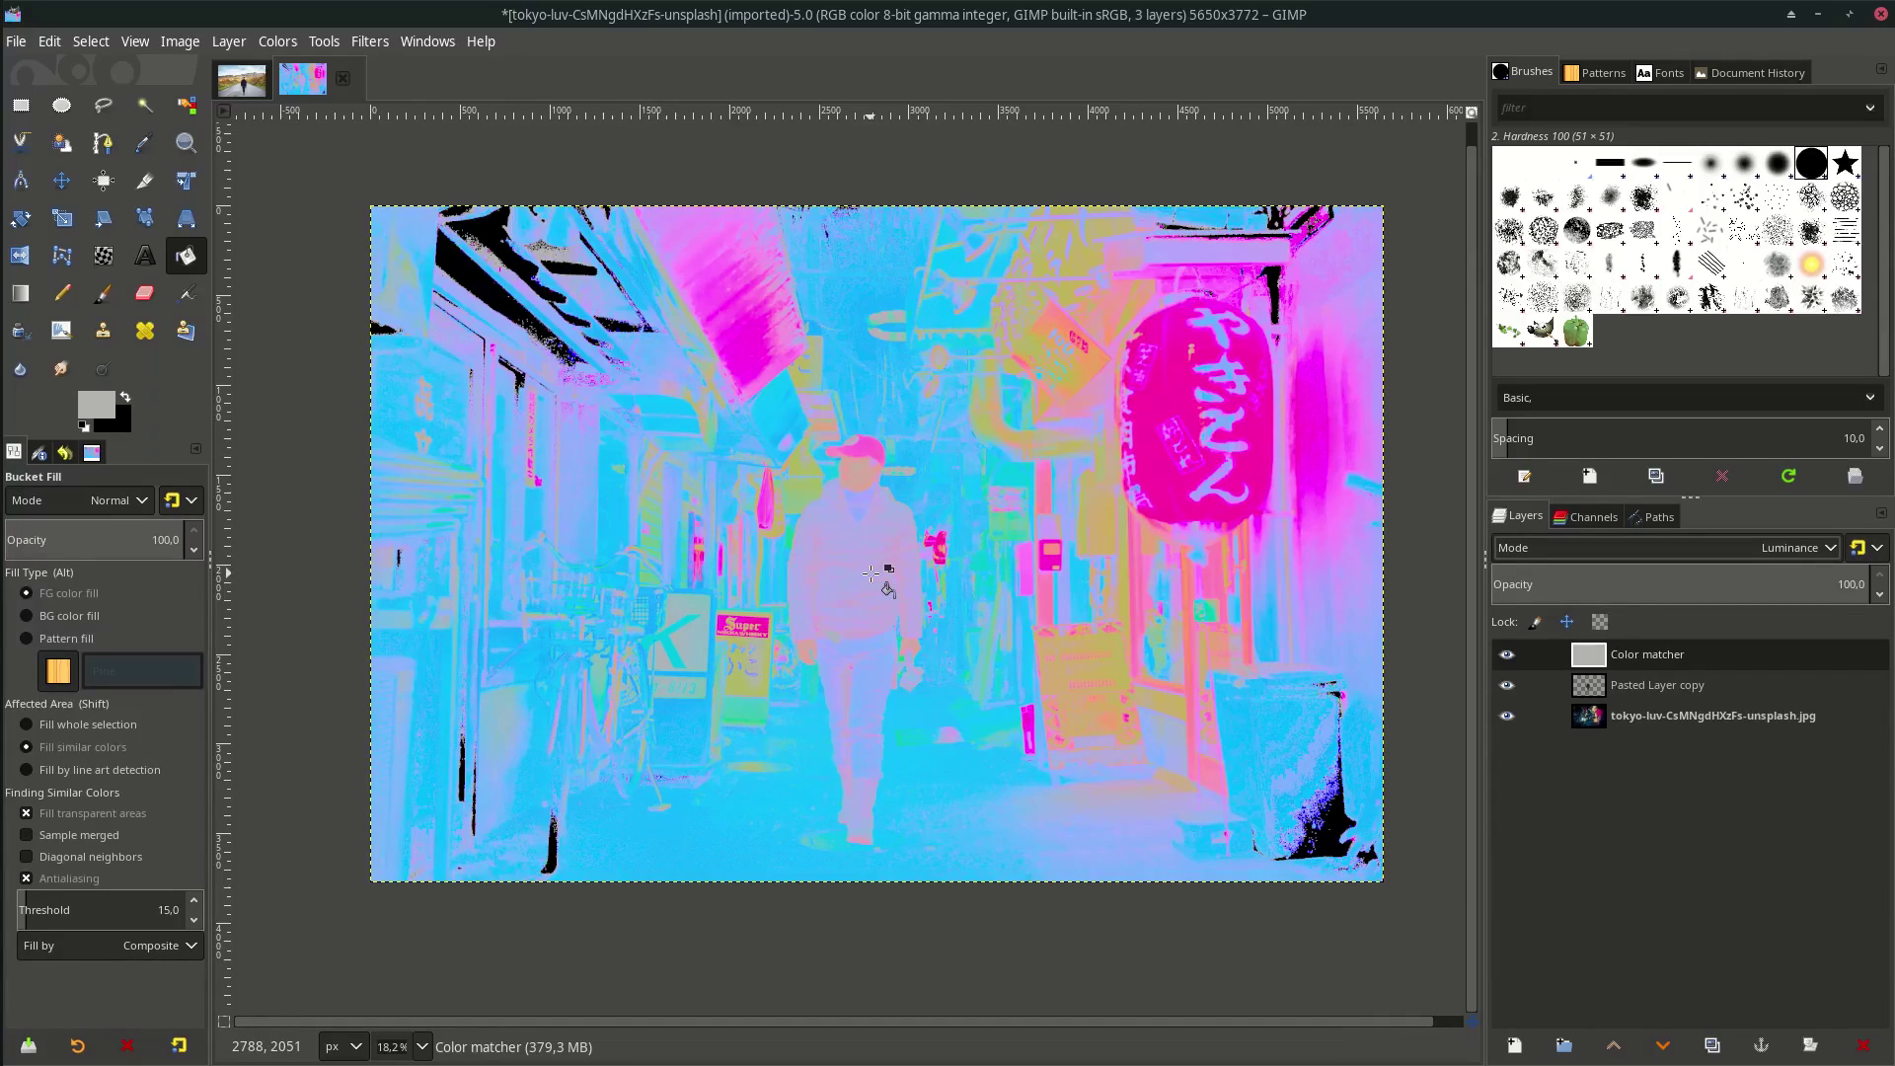
On the man's layer, open Curves and pull the Red curve slightly below the diagonal
key("Page_Down")
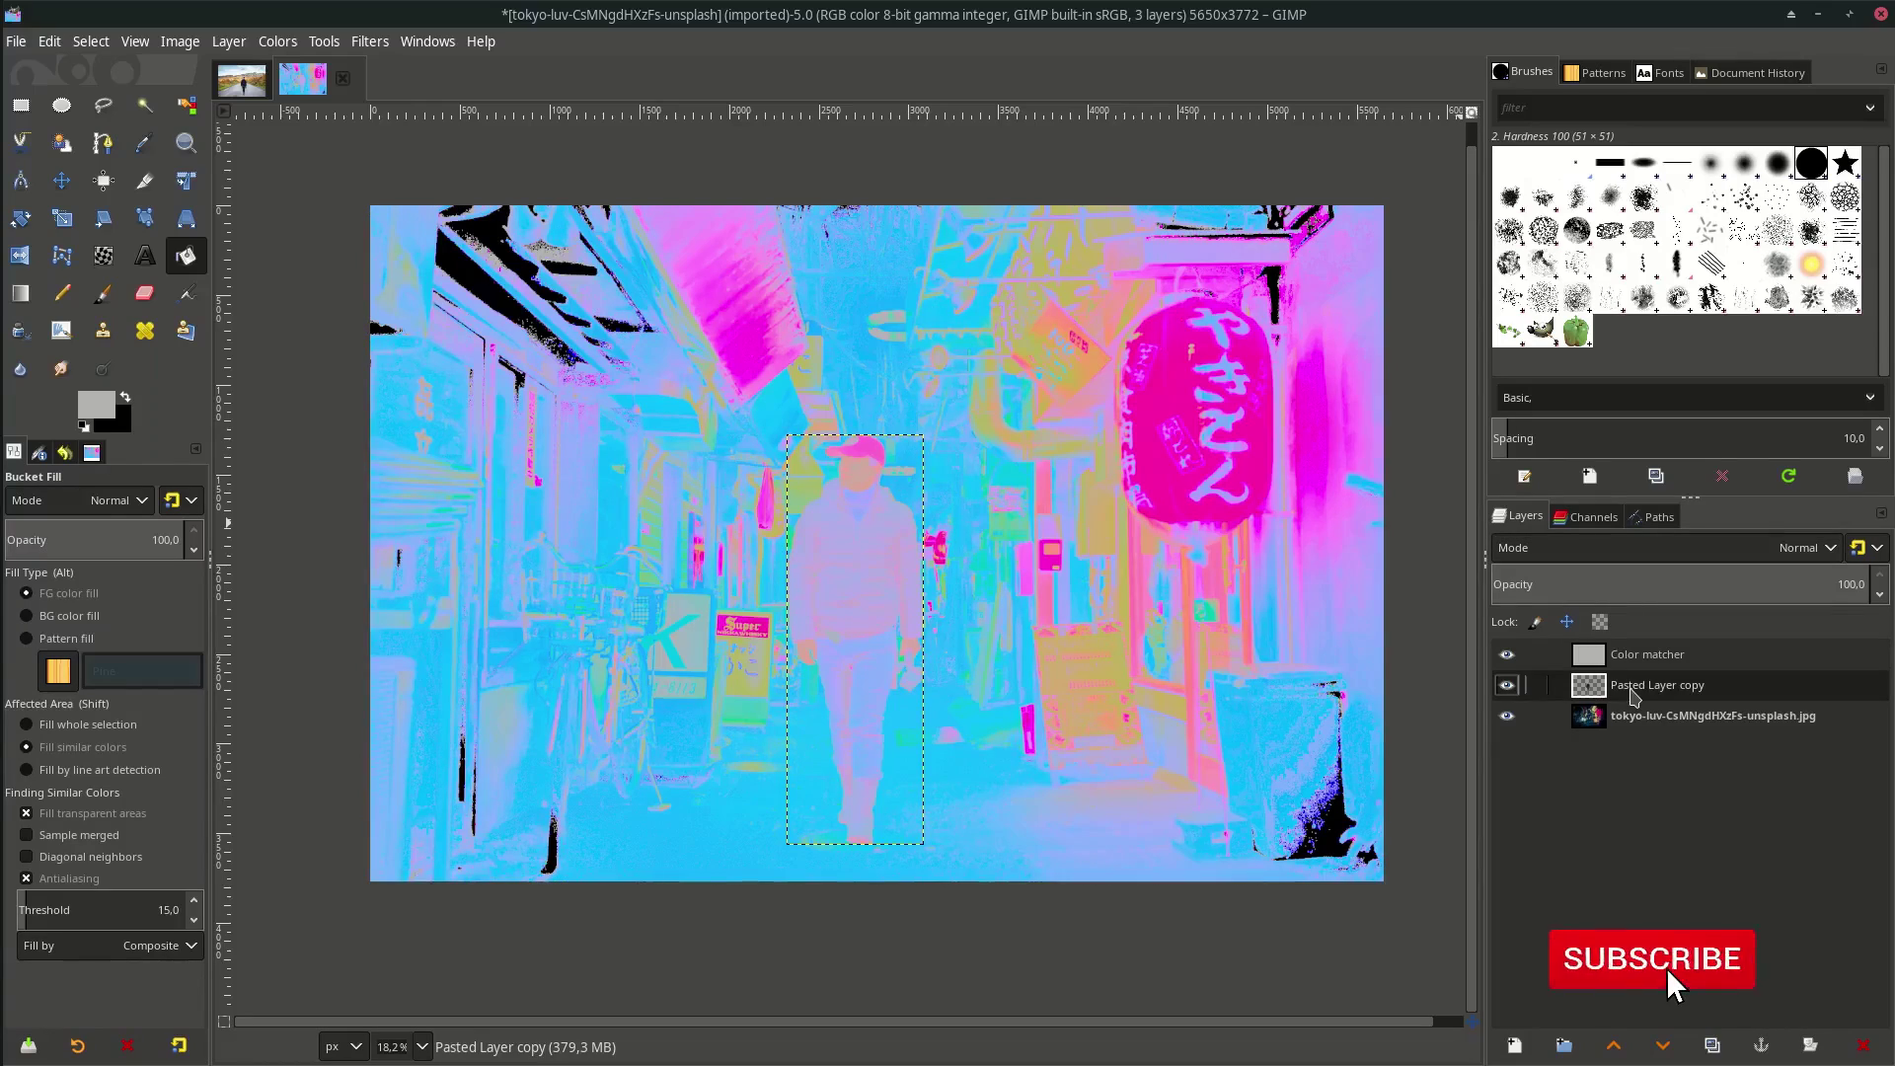
left_click(277, 41)
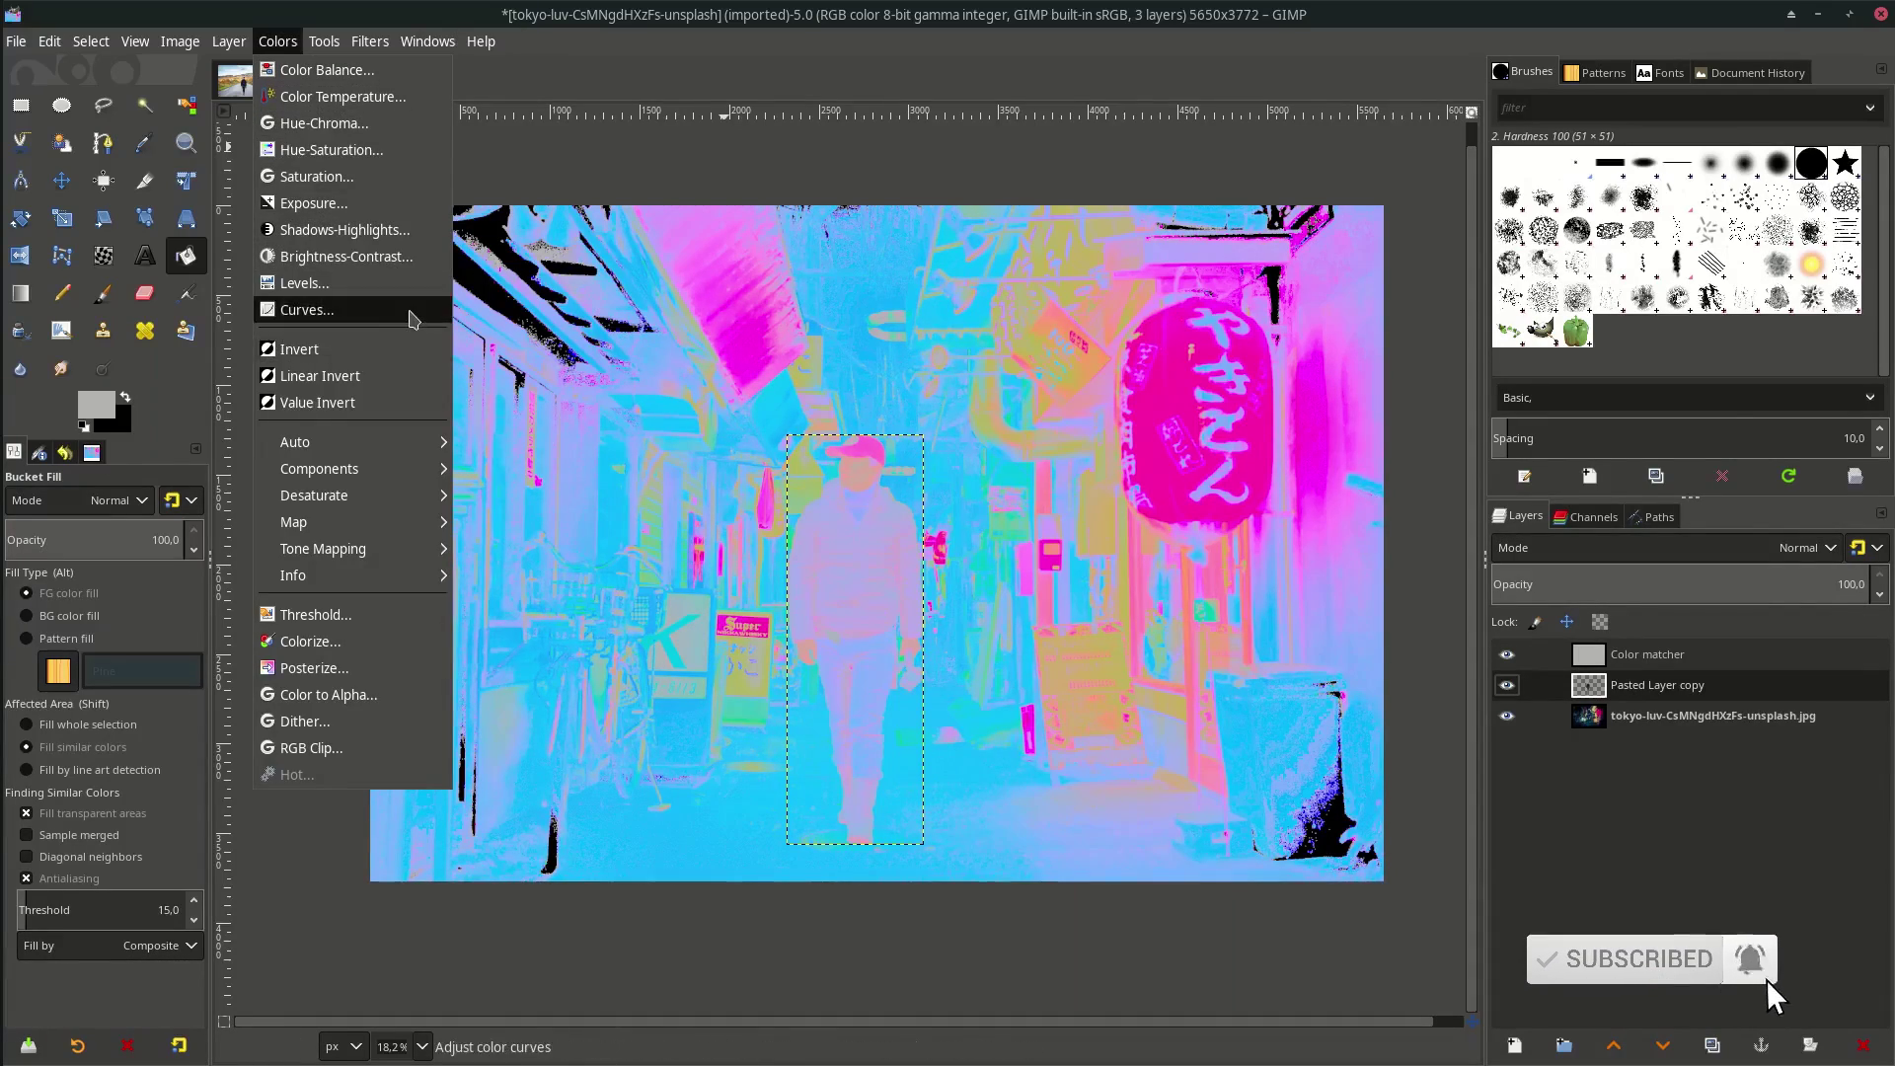
left_click(305, 309)
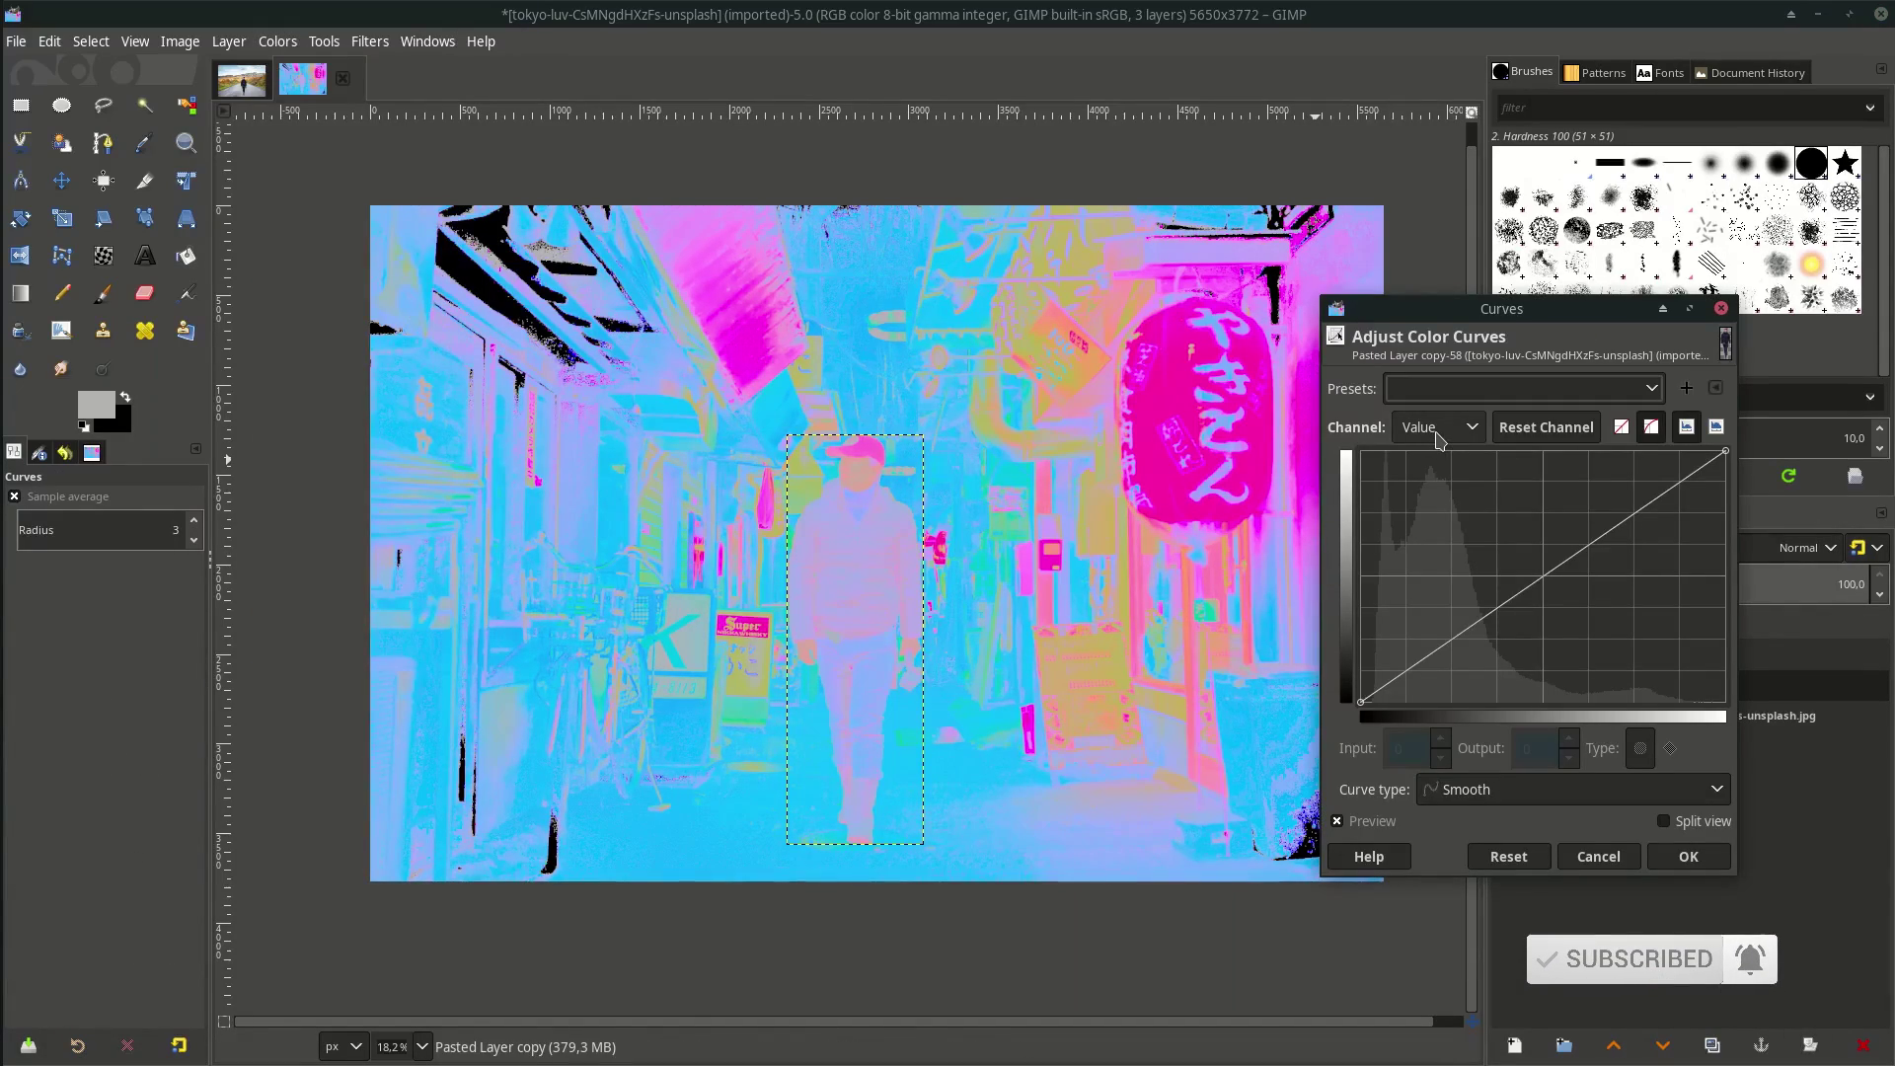
left_click(1437, 434)
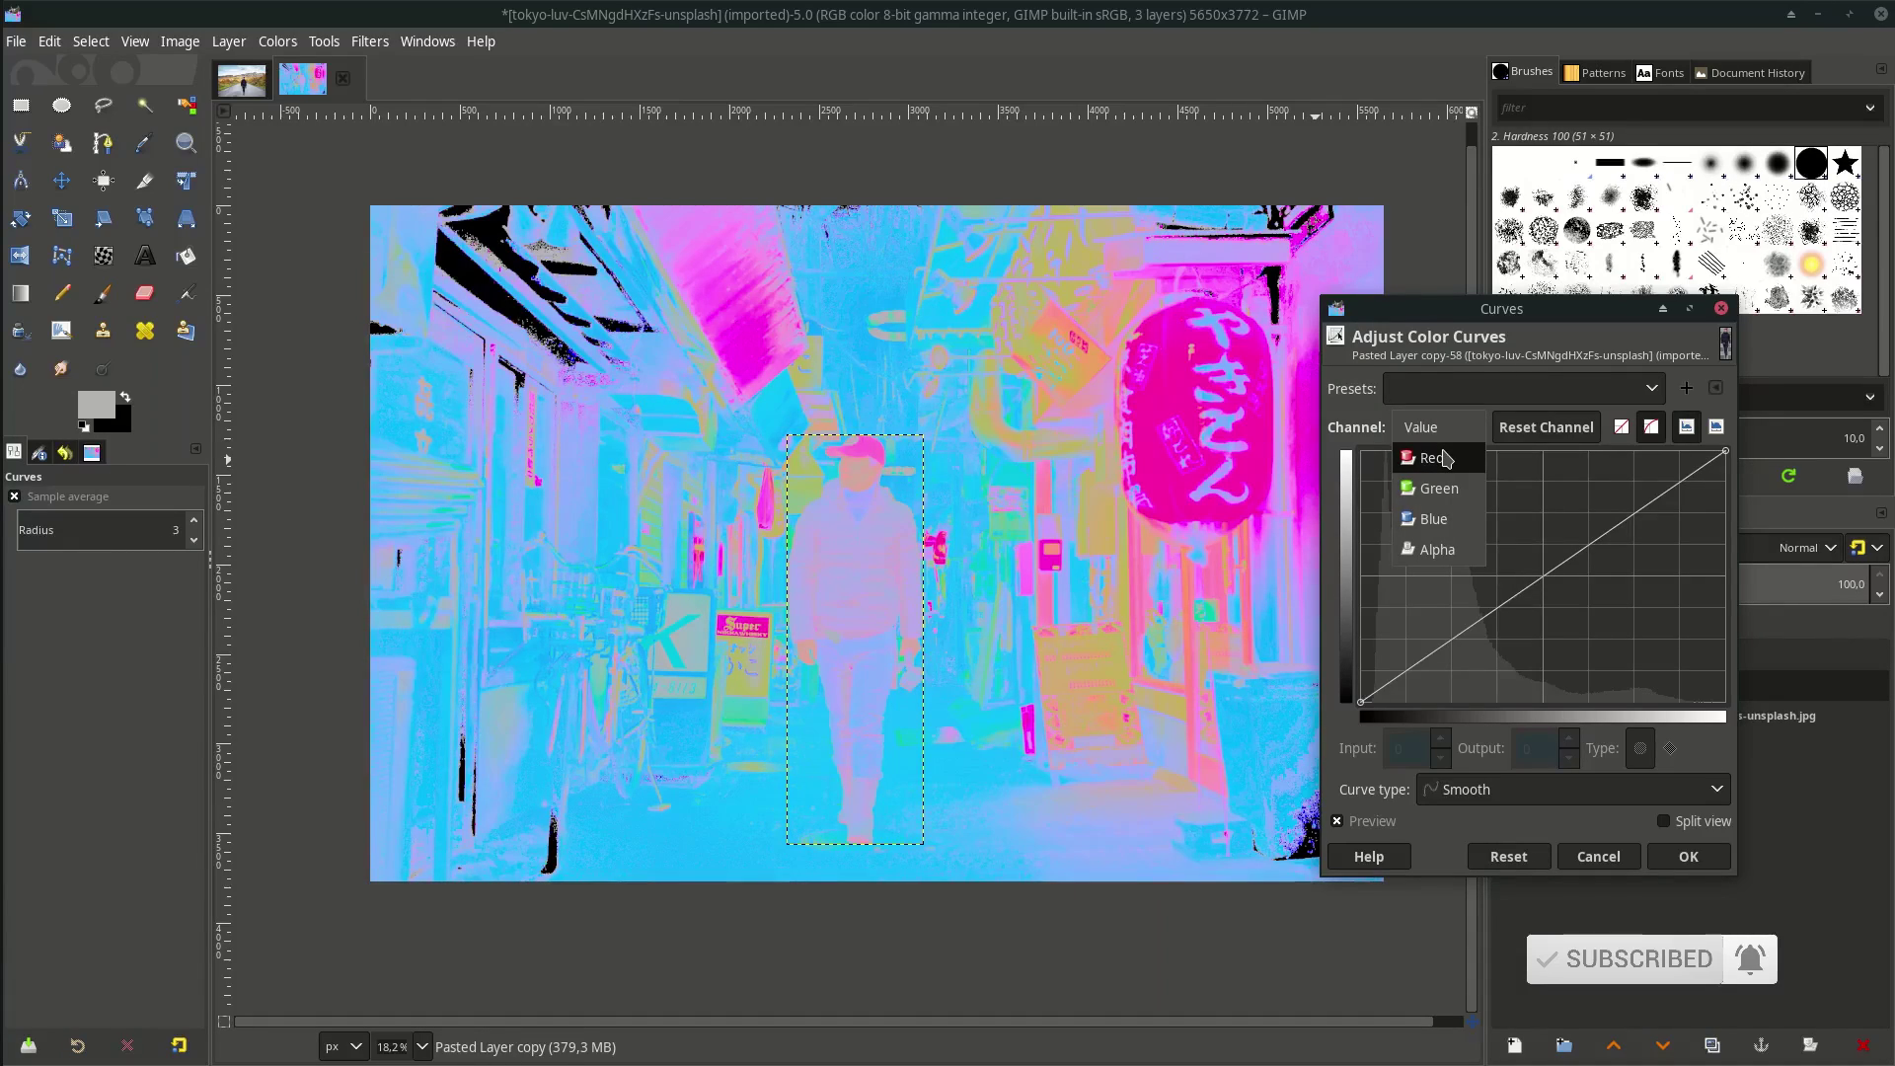
left_click(1442, 458)
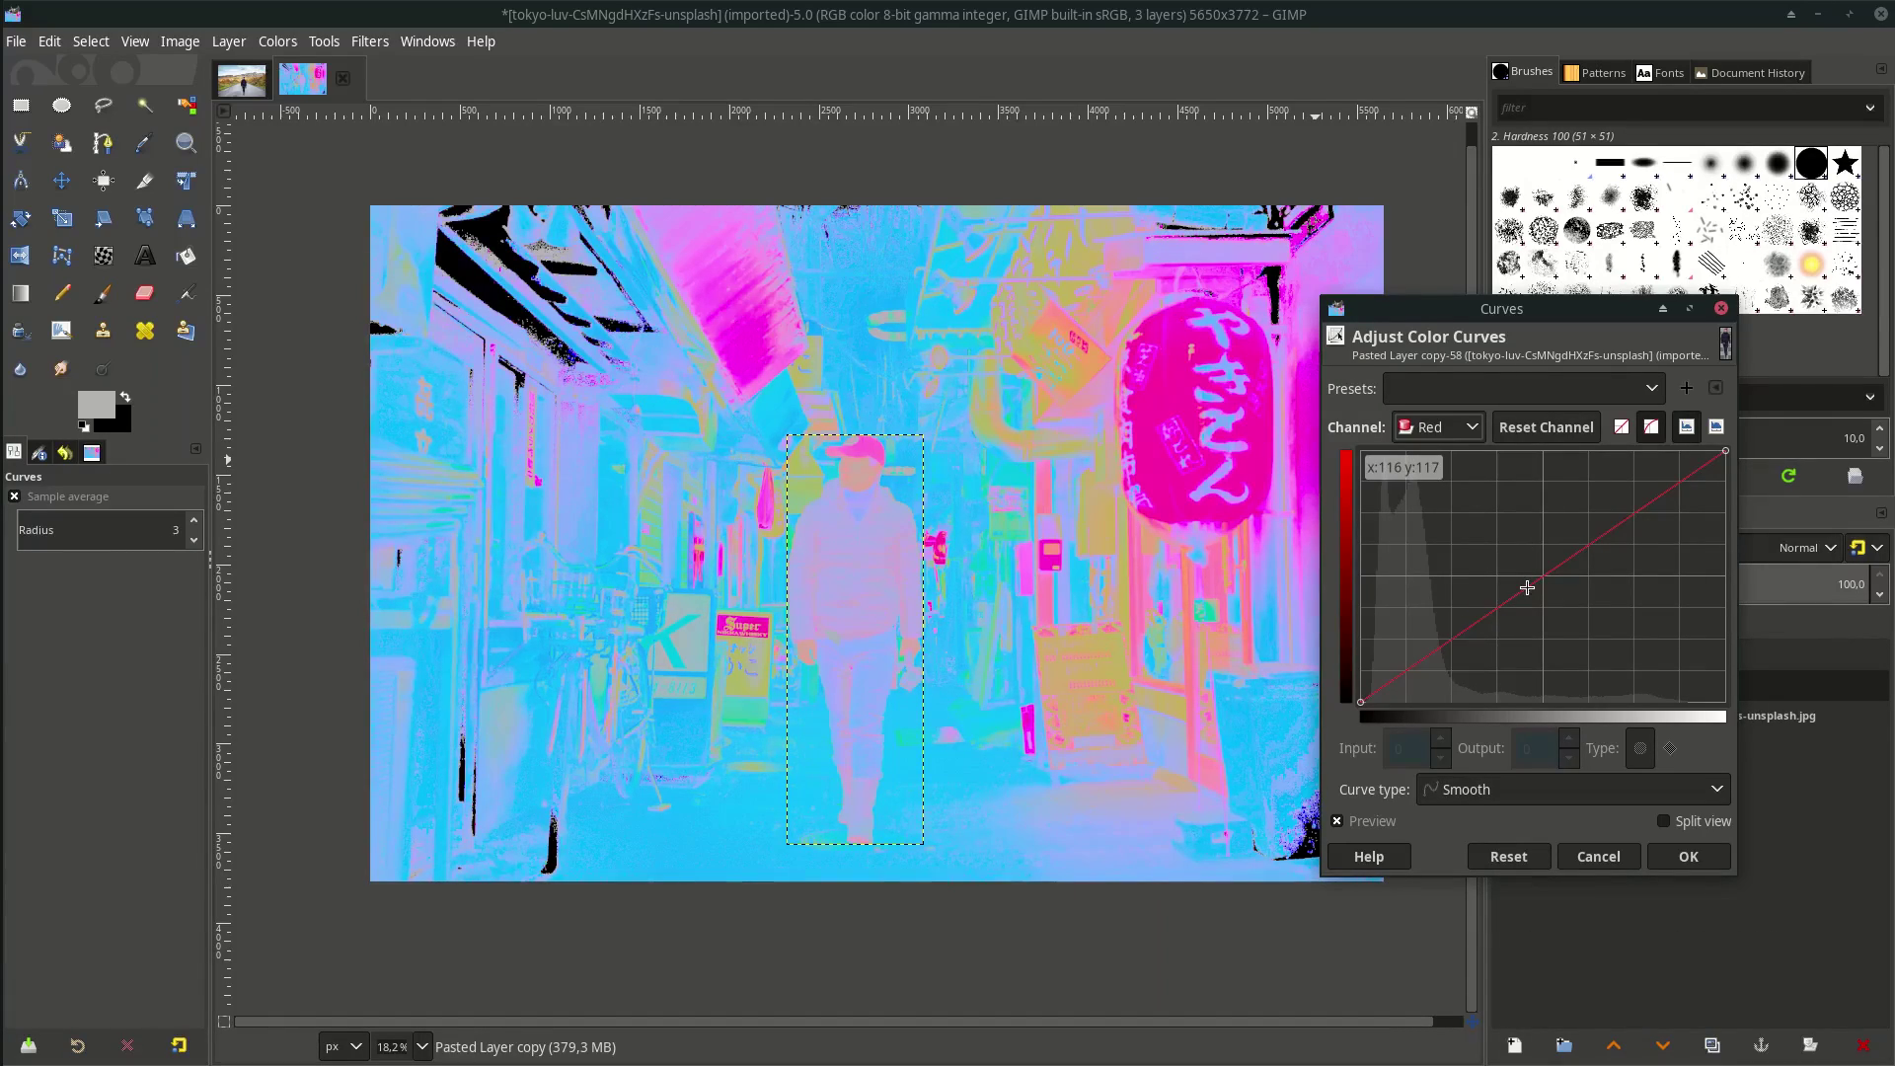
left_click_drag(1527, 588, 1513, 572)
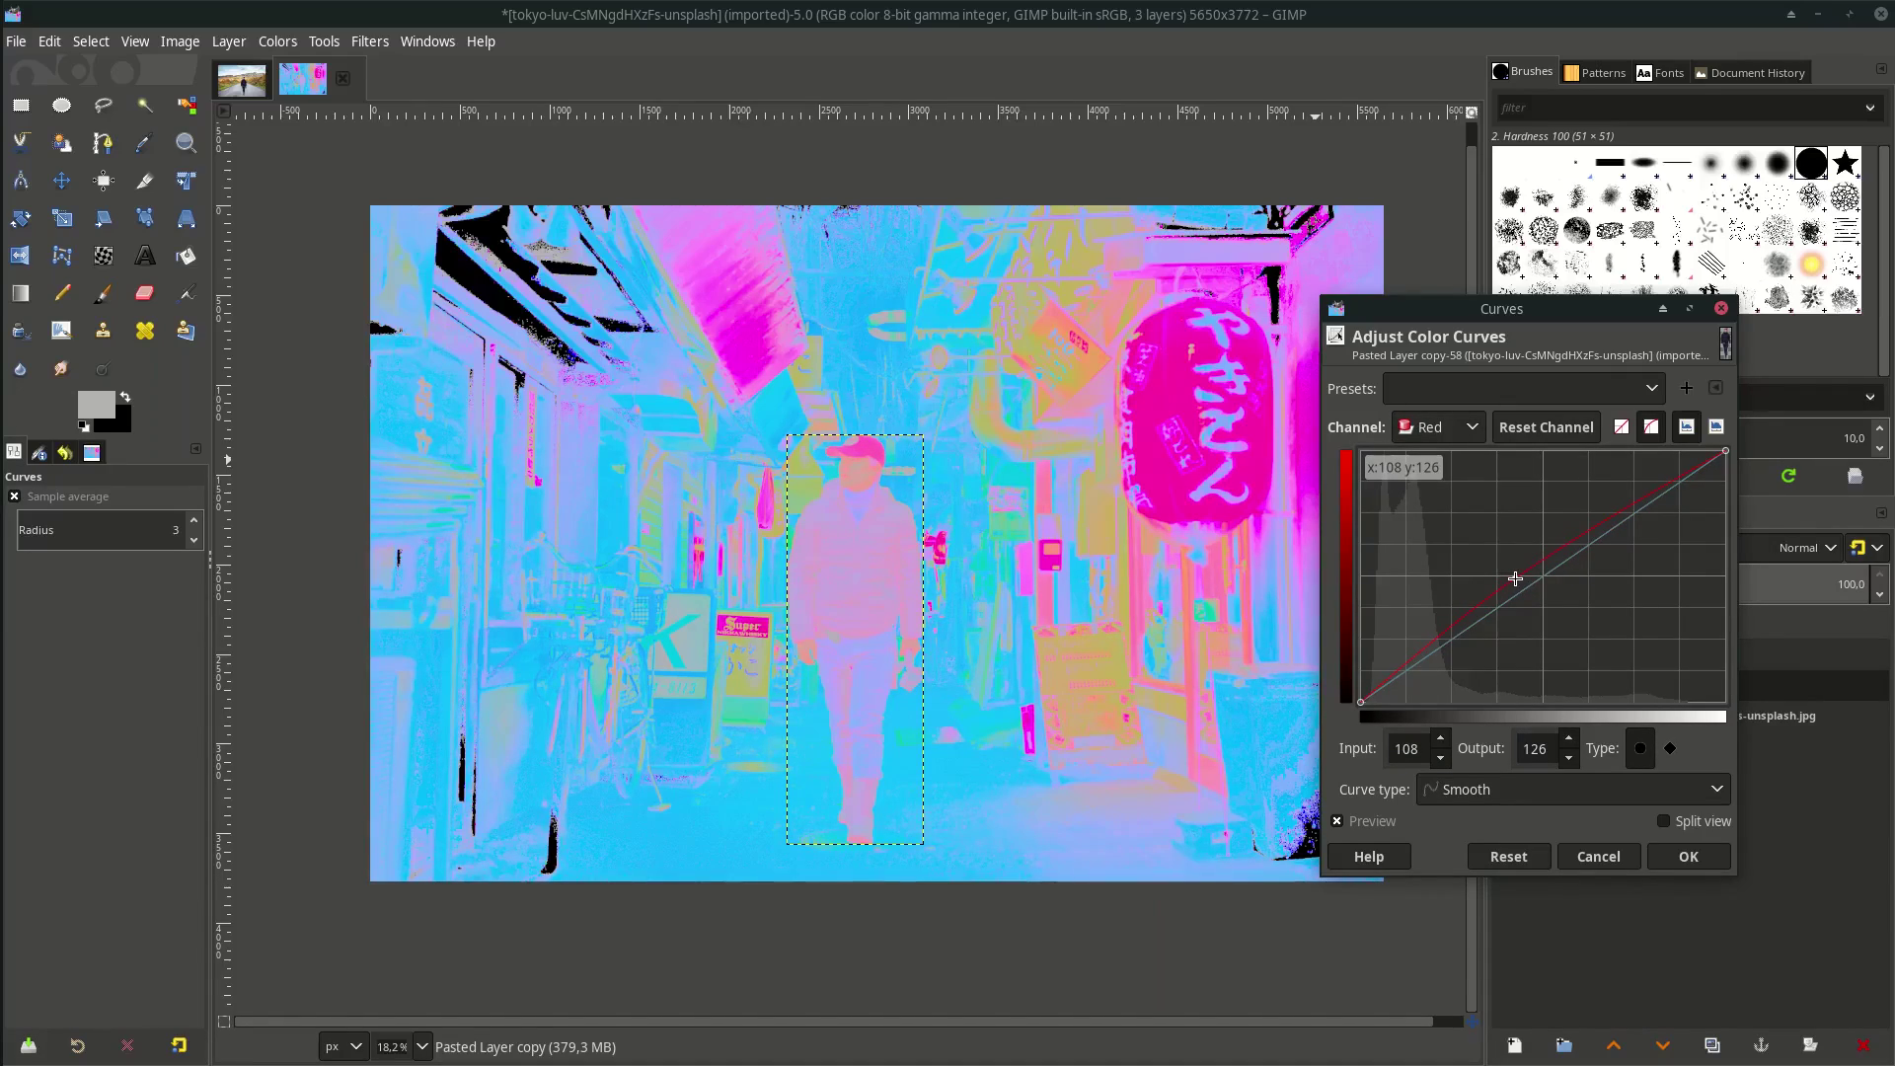
left_click_drag(1516, 578, 1537, 606)
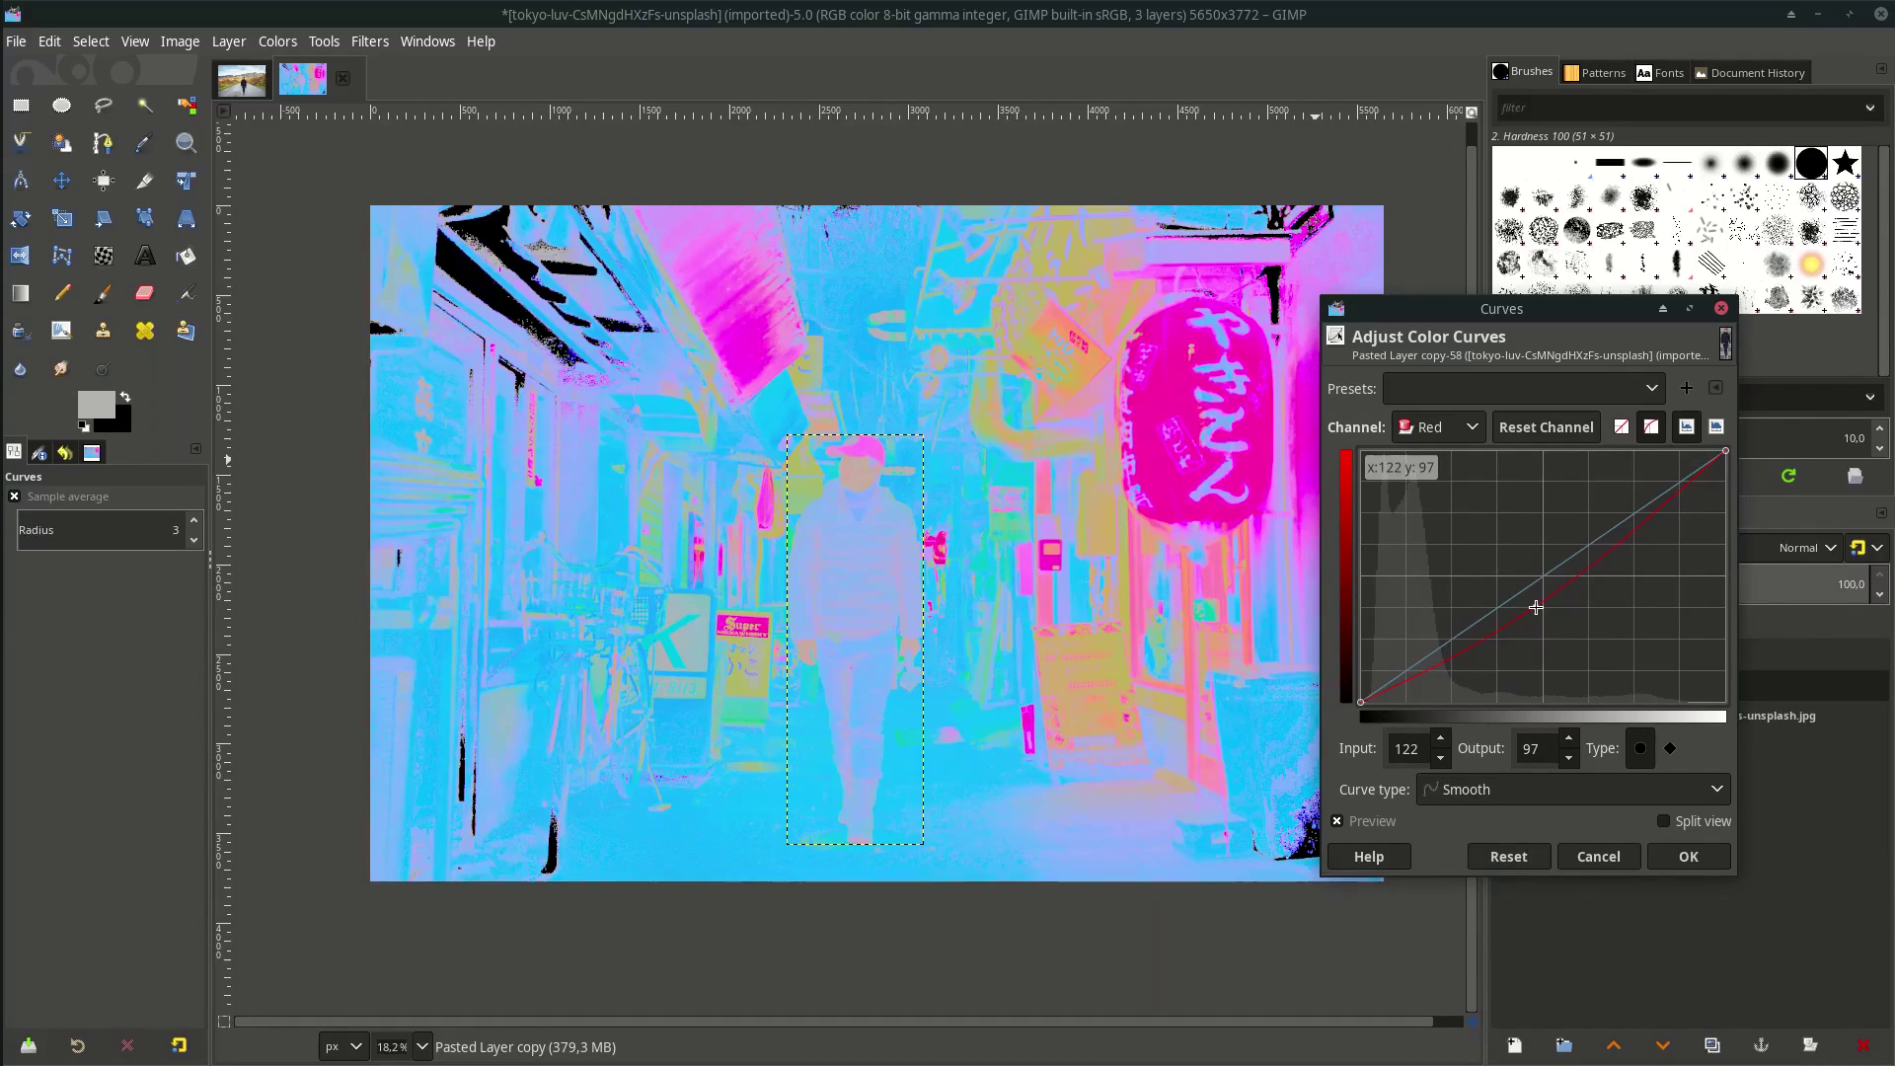
Add a Green curve point and lower it to nearly straighten the curve
left_click(1440, 426)
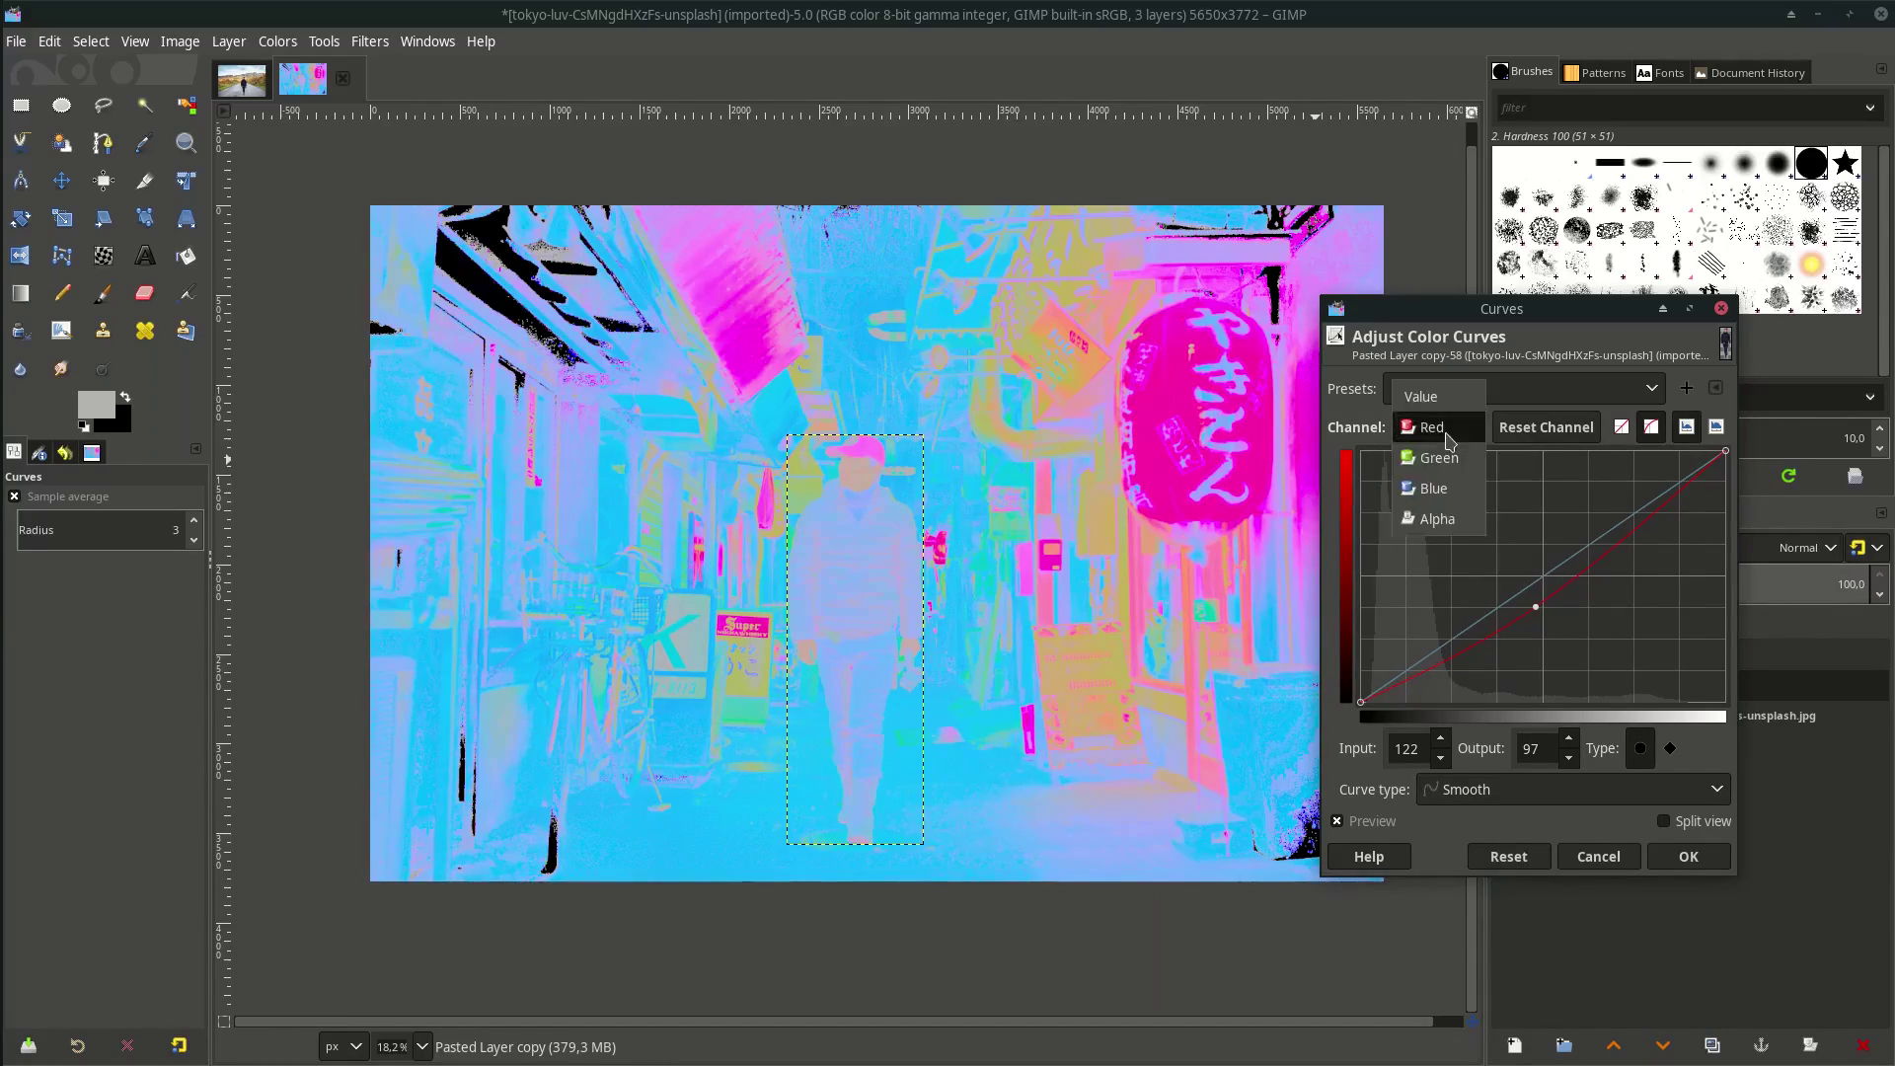
left_click(1445, 466)
left_click(1522, 575)
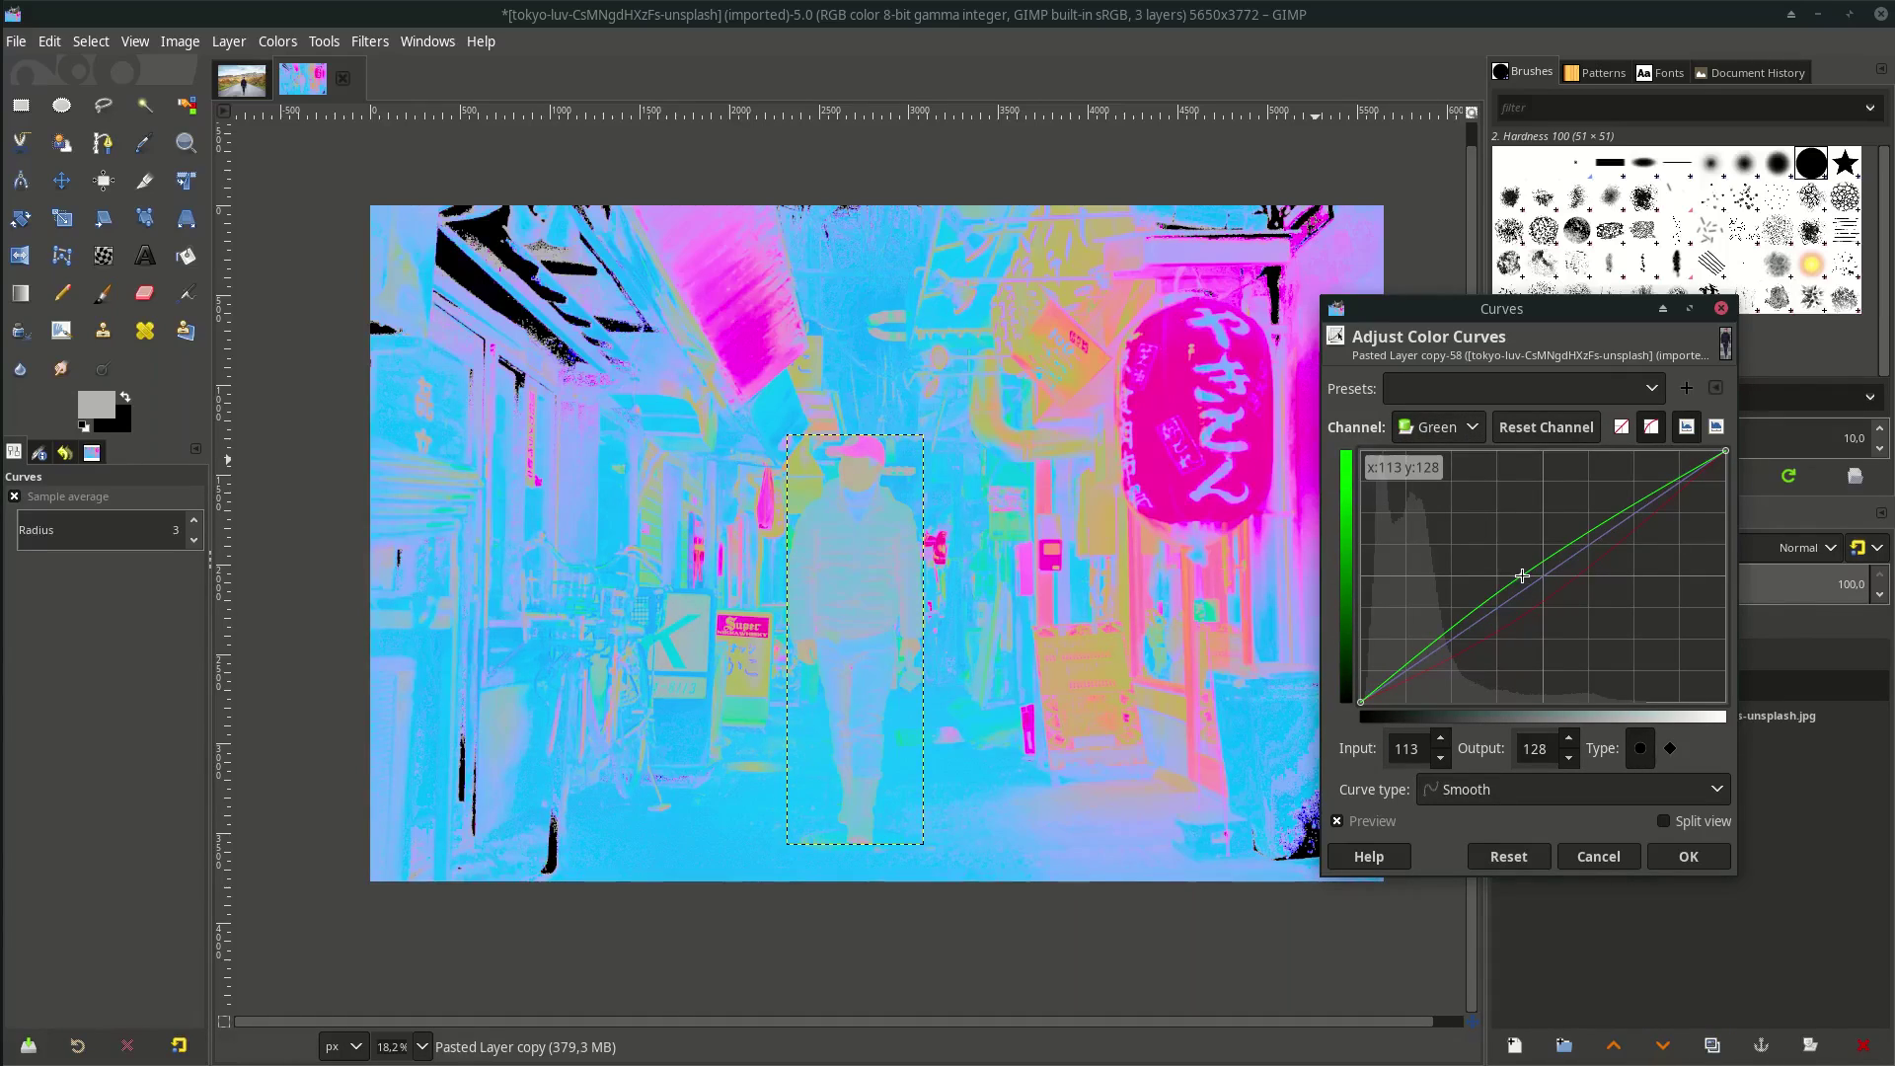
left_click_drag(1522, 575, 1524, 590)
Bow the Blue curve upward to add blue and apply the Curves adjustment
left_click(1439, 426)
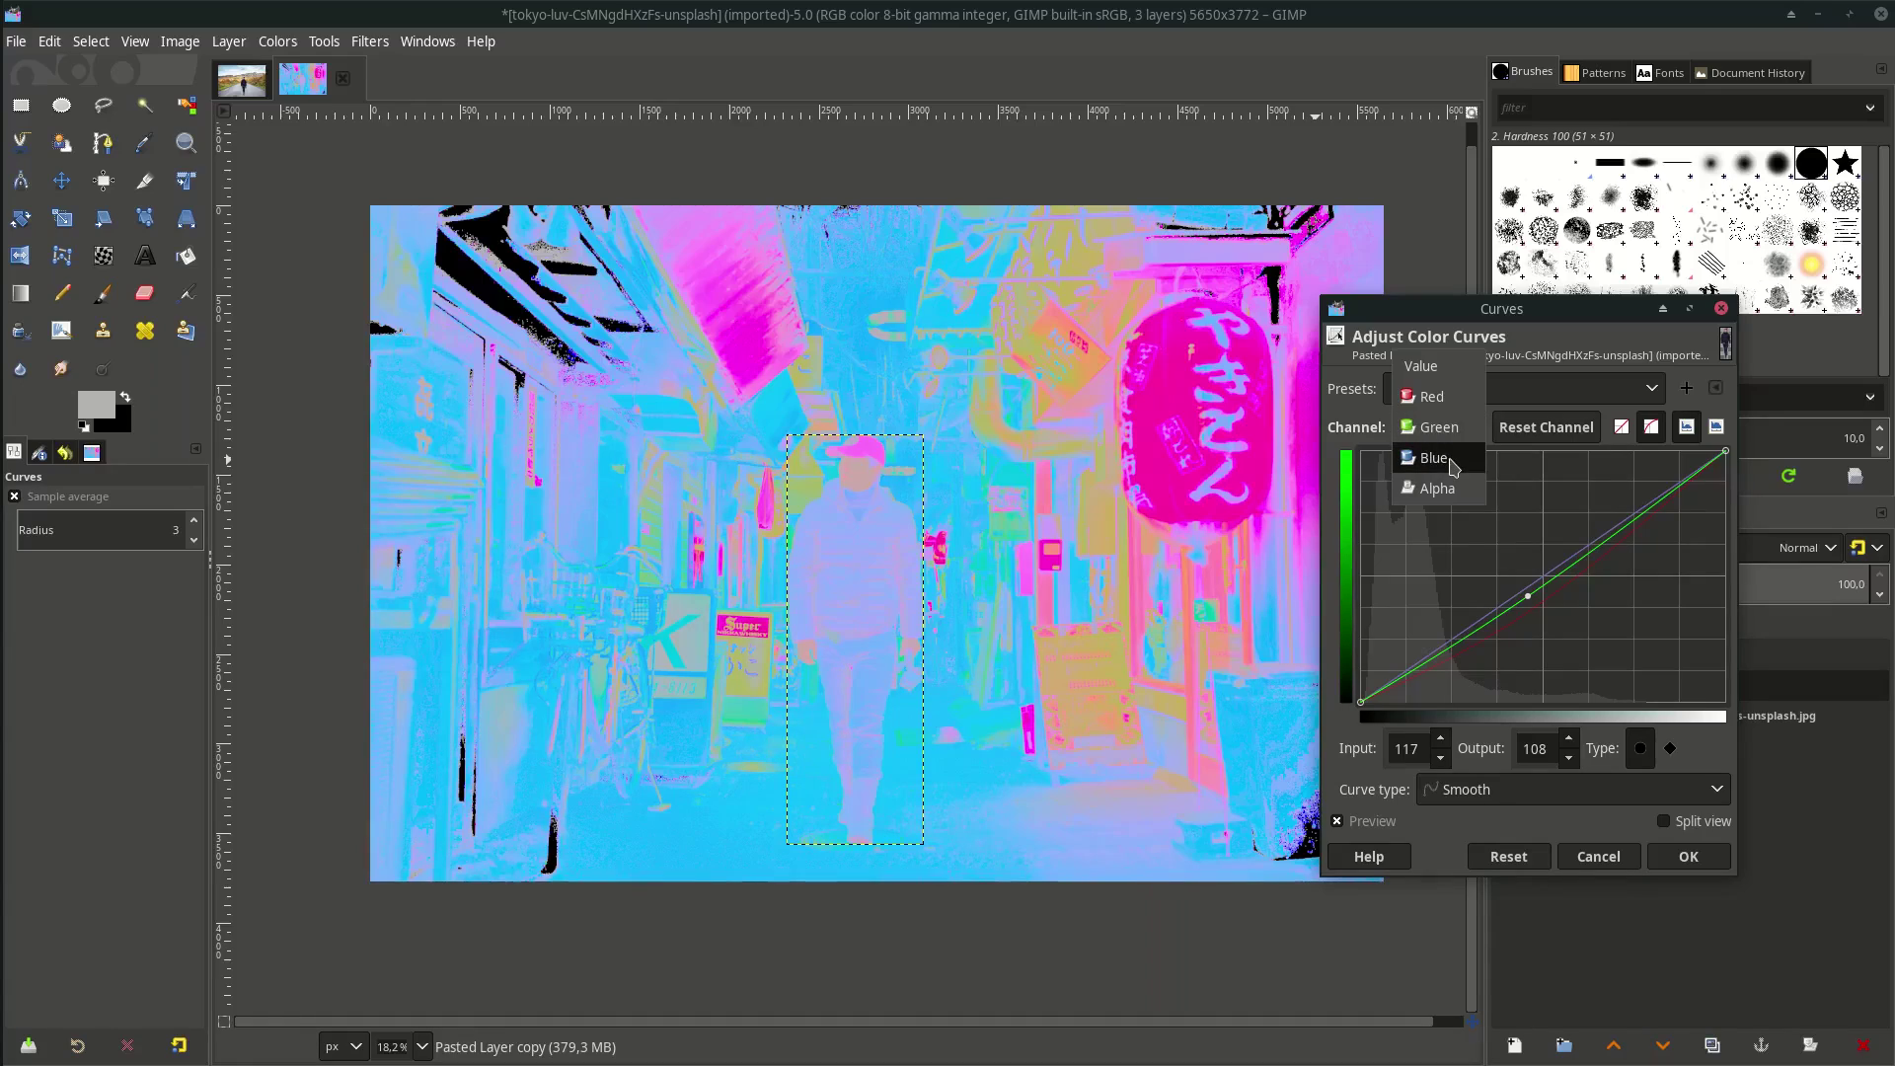
left_click(1431, 452)
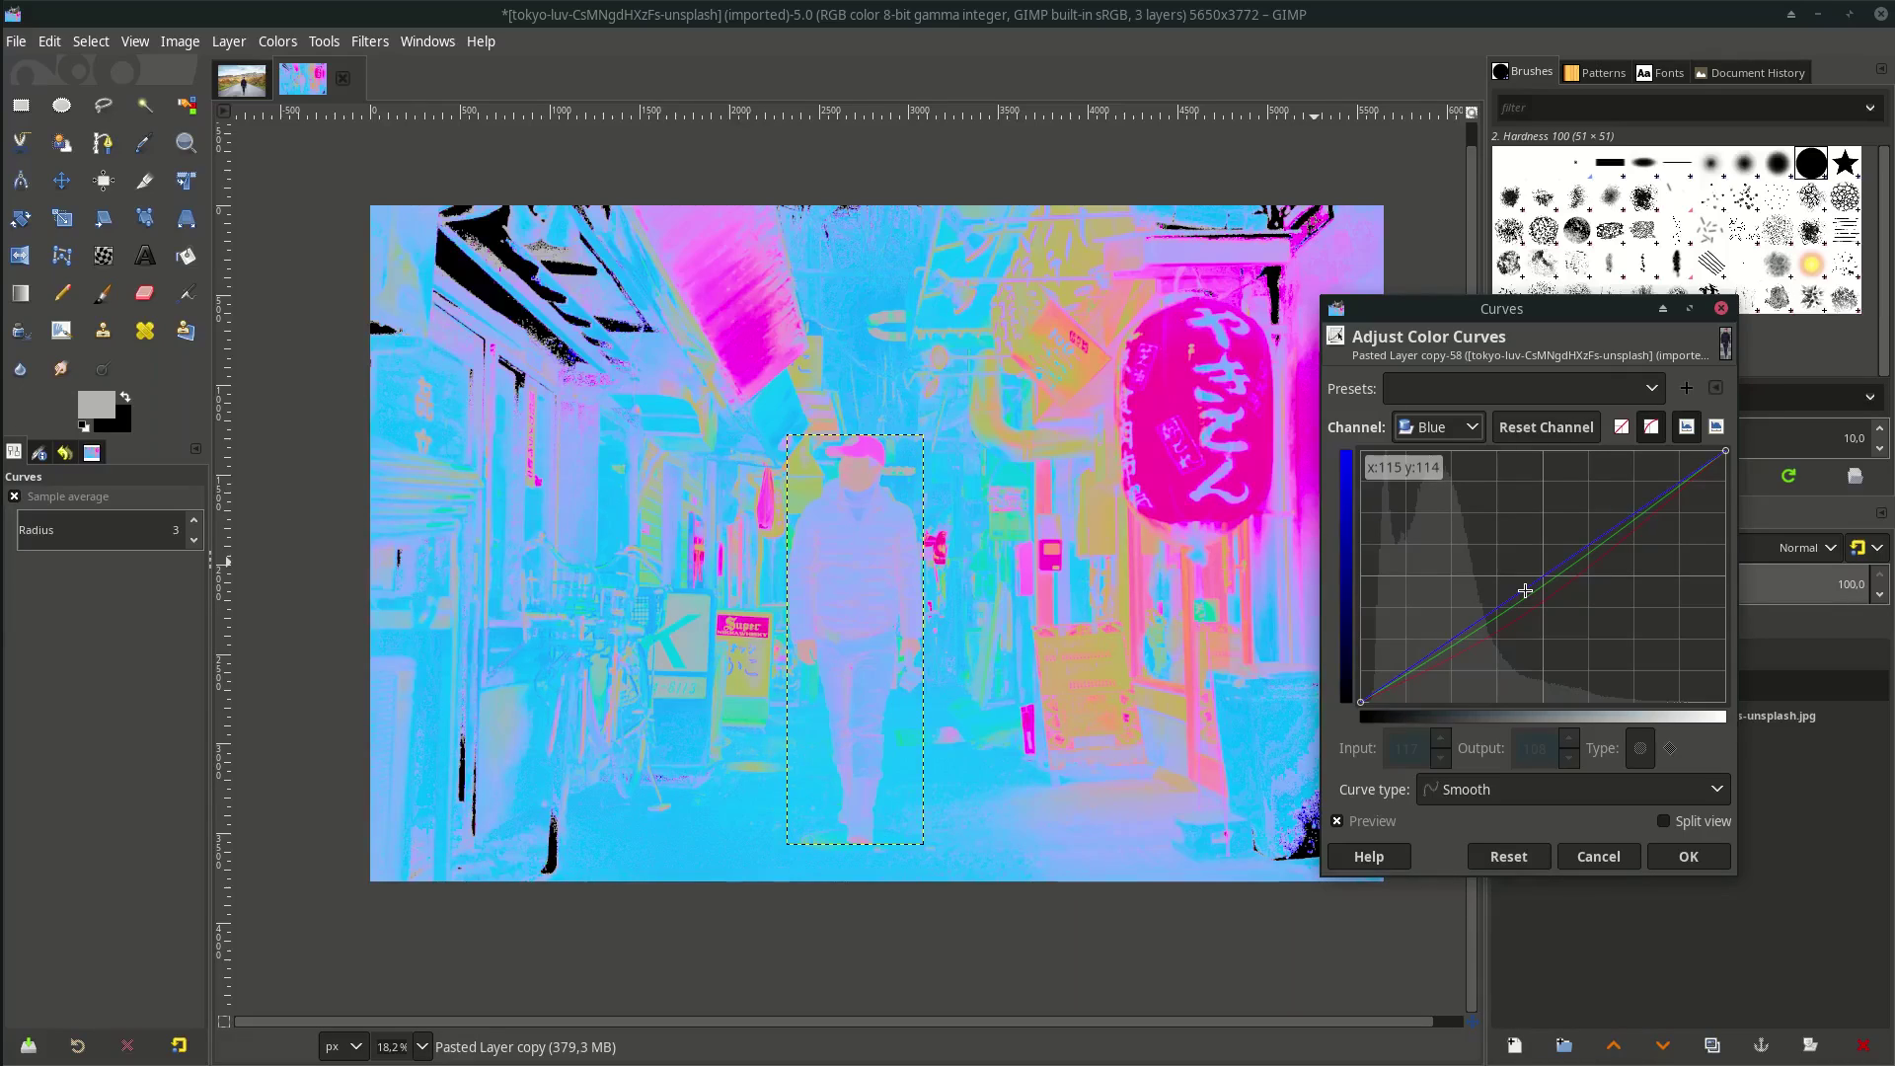
left_click_drag(1526, 590, 1510, 584)
left_click(1689, 856)
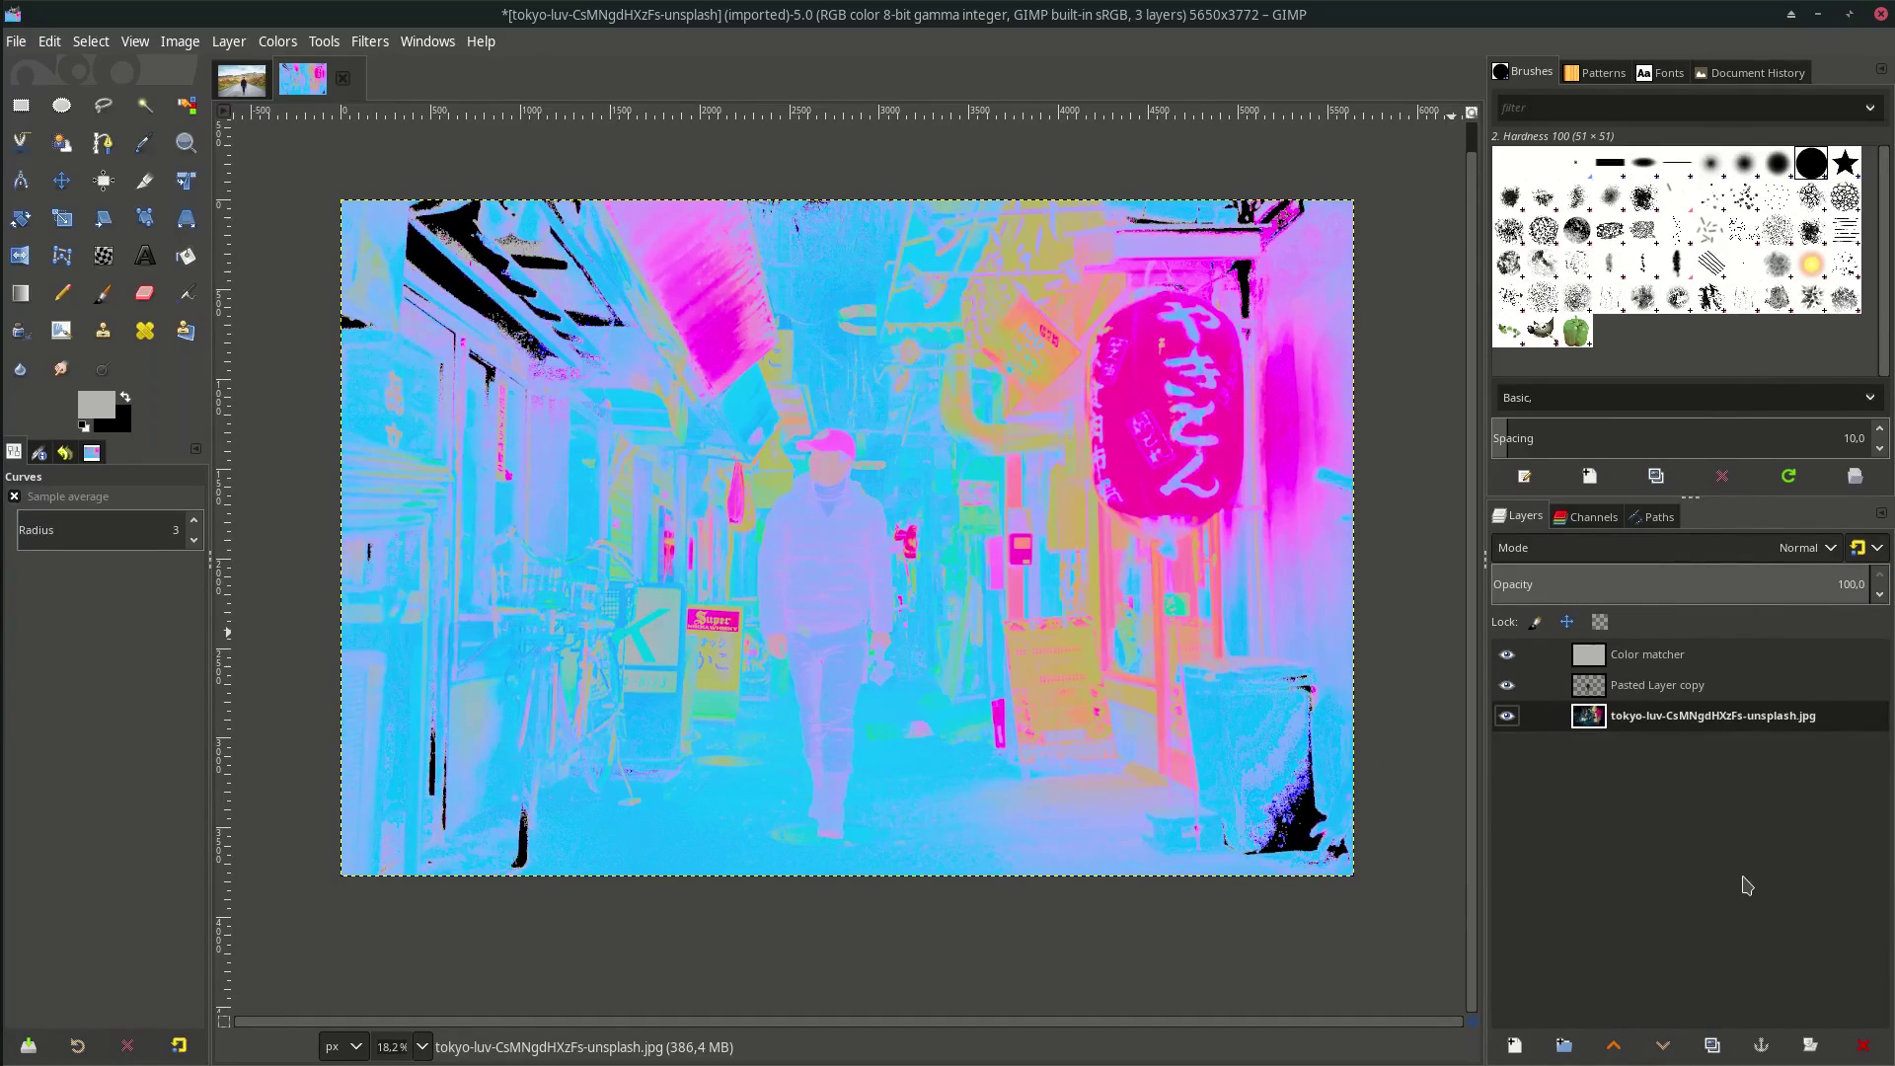
Hide the Color matcher layer
left_click(1507, 656)
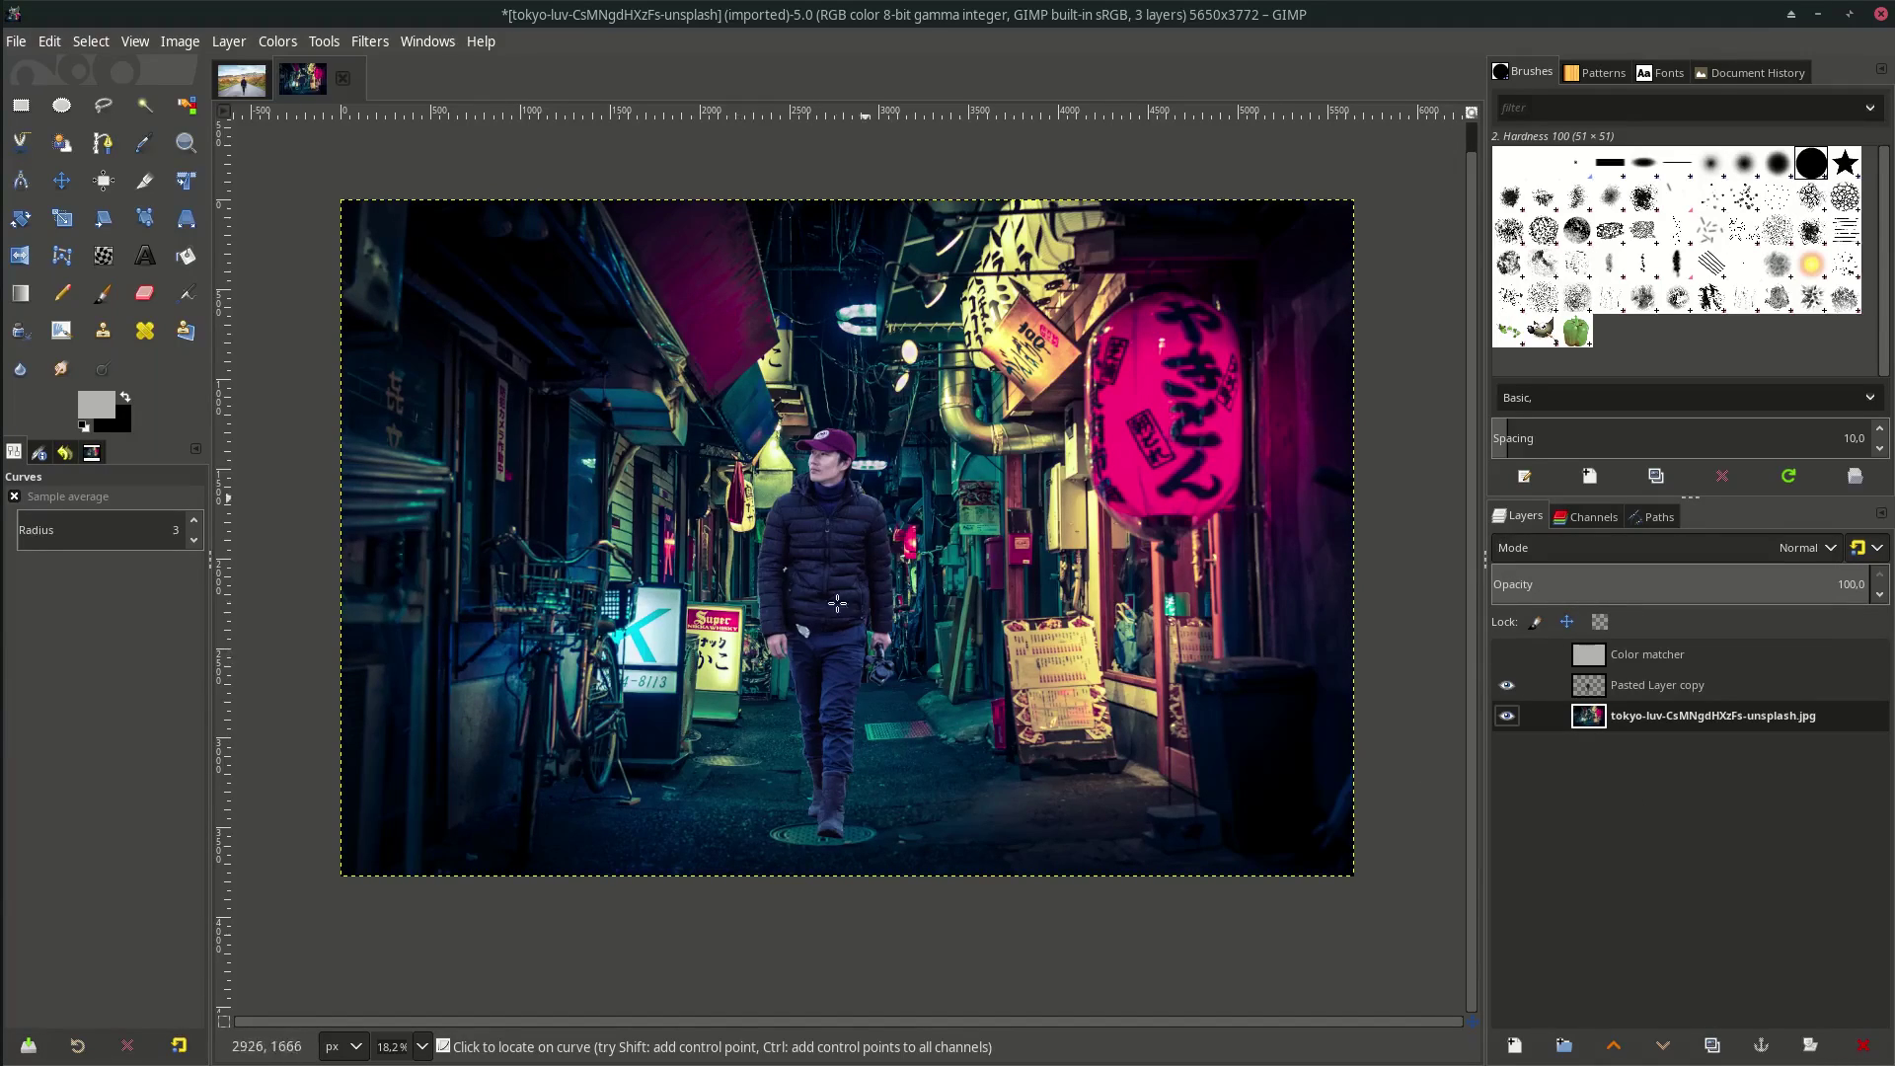
scroll(1023, 680, "down", 2)
scroll(1048, 679, "up", 2)
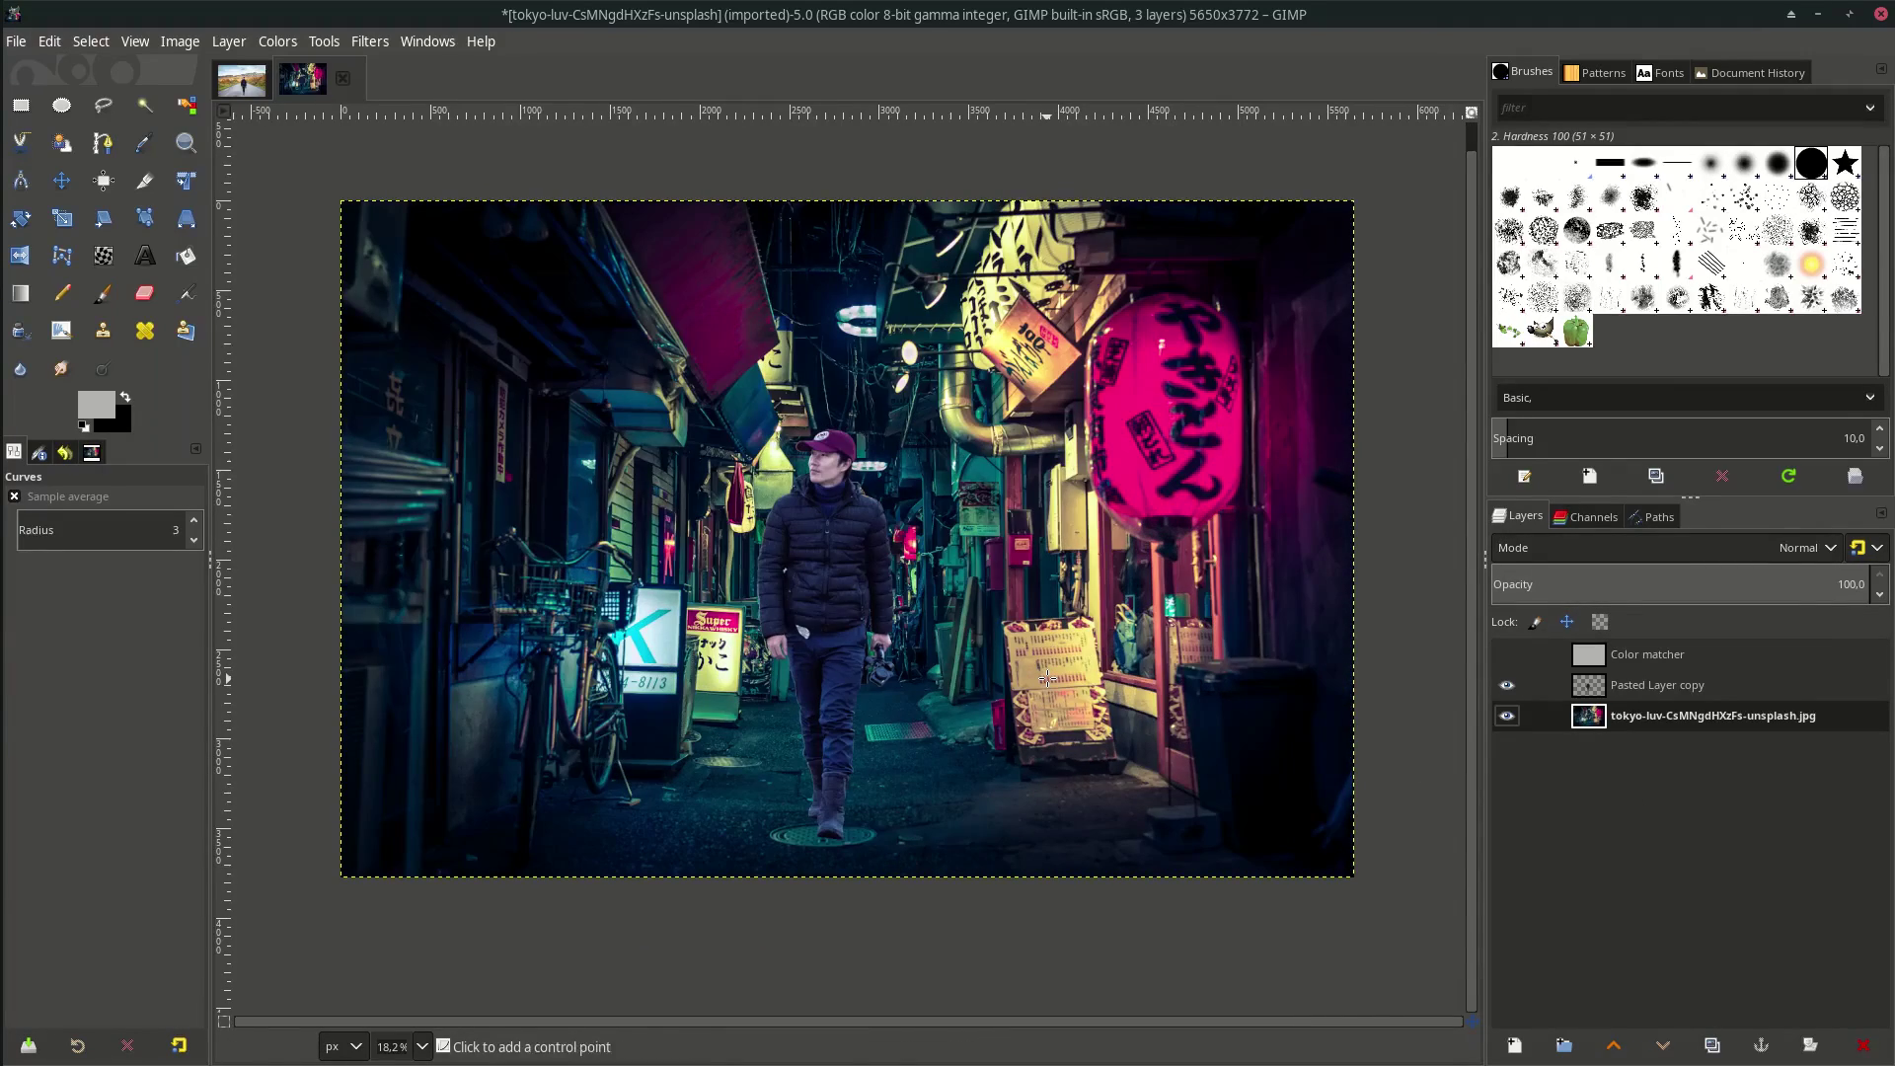
Create a new transparent layer named 'shadow' beneath the man's layer
key("m")
left_click(1516, 1047)
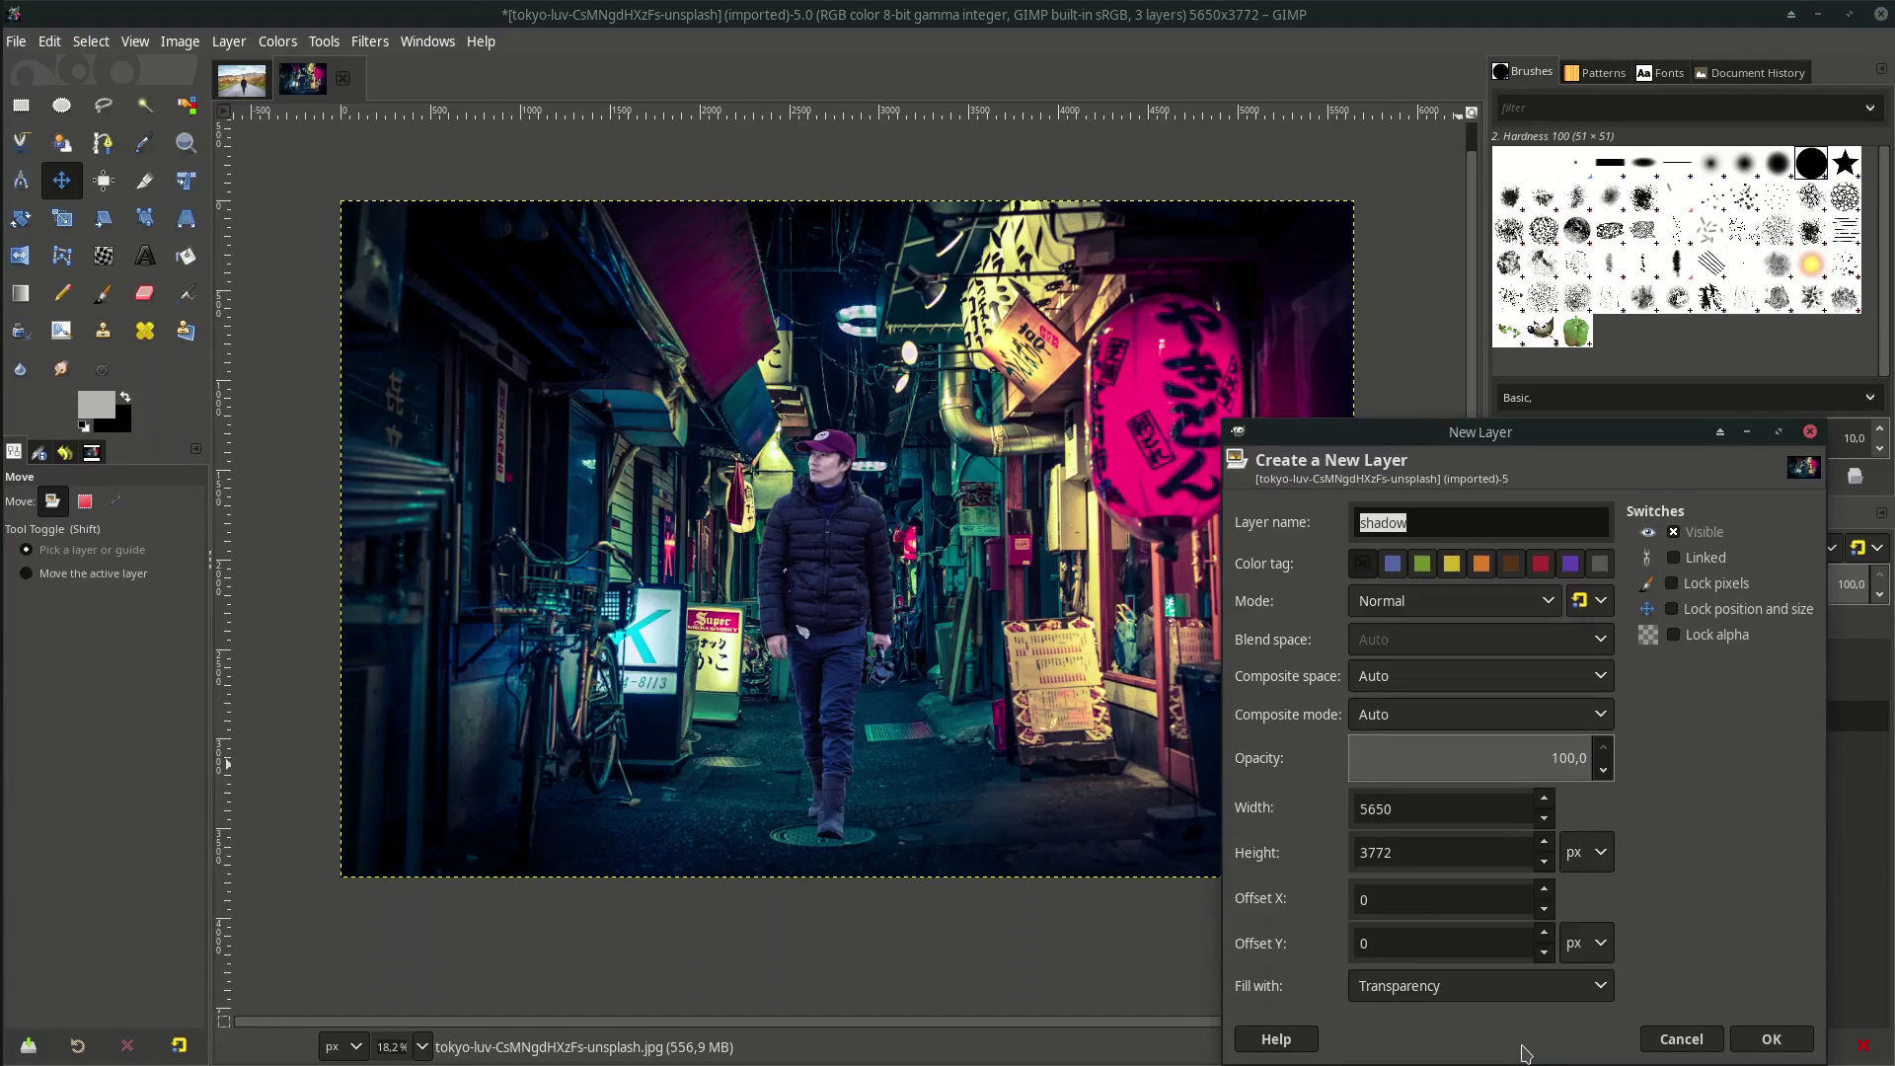
type("shadow")
key("Return")
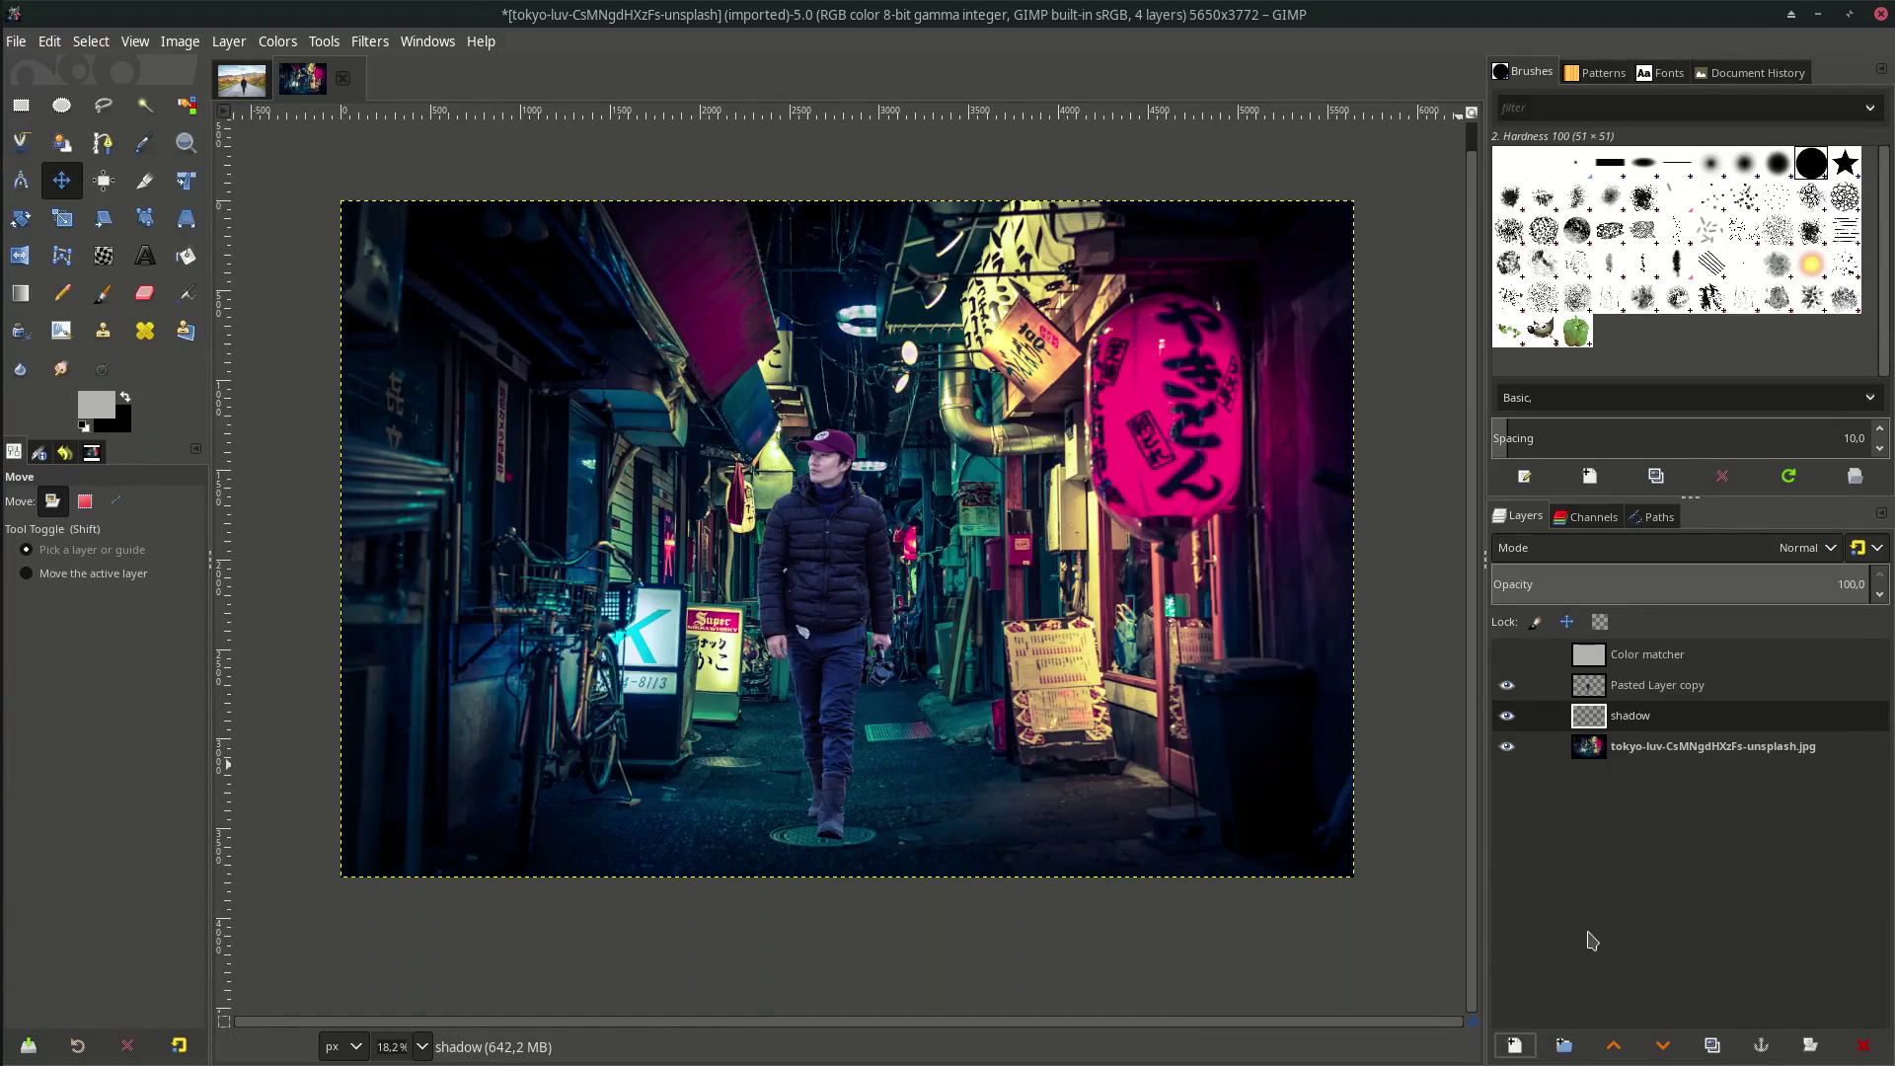
With the Paintbrush at aspect ratio 6, dab a flat black shadow beneath the man's boots
left_click(103, 300)
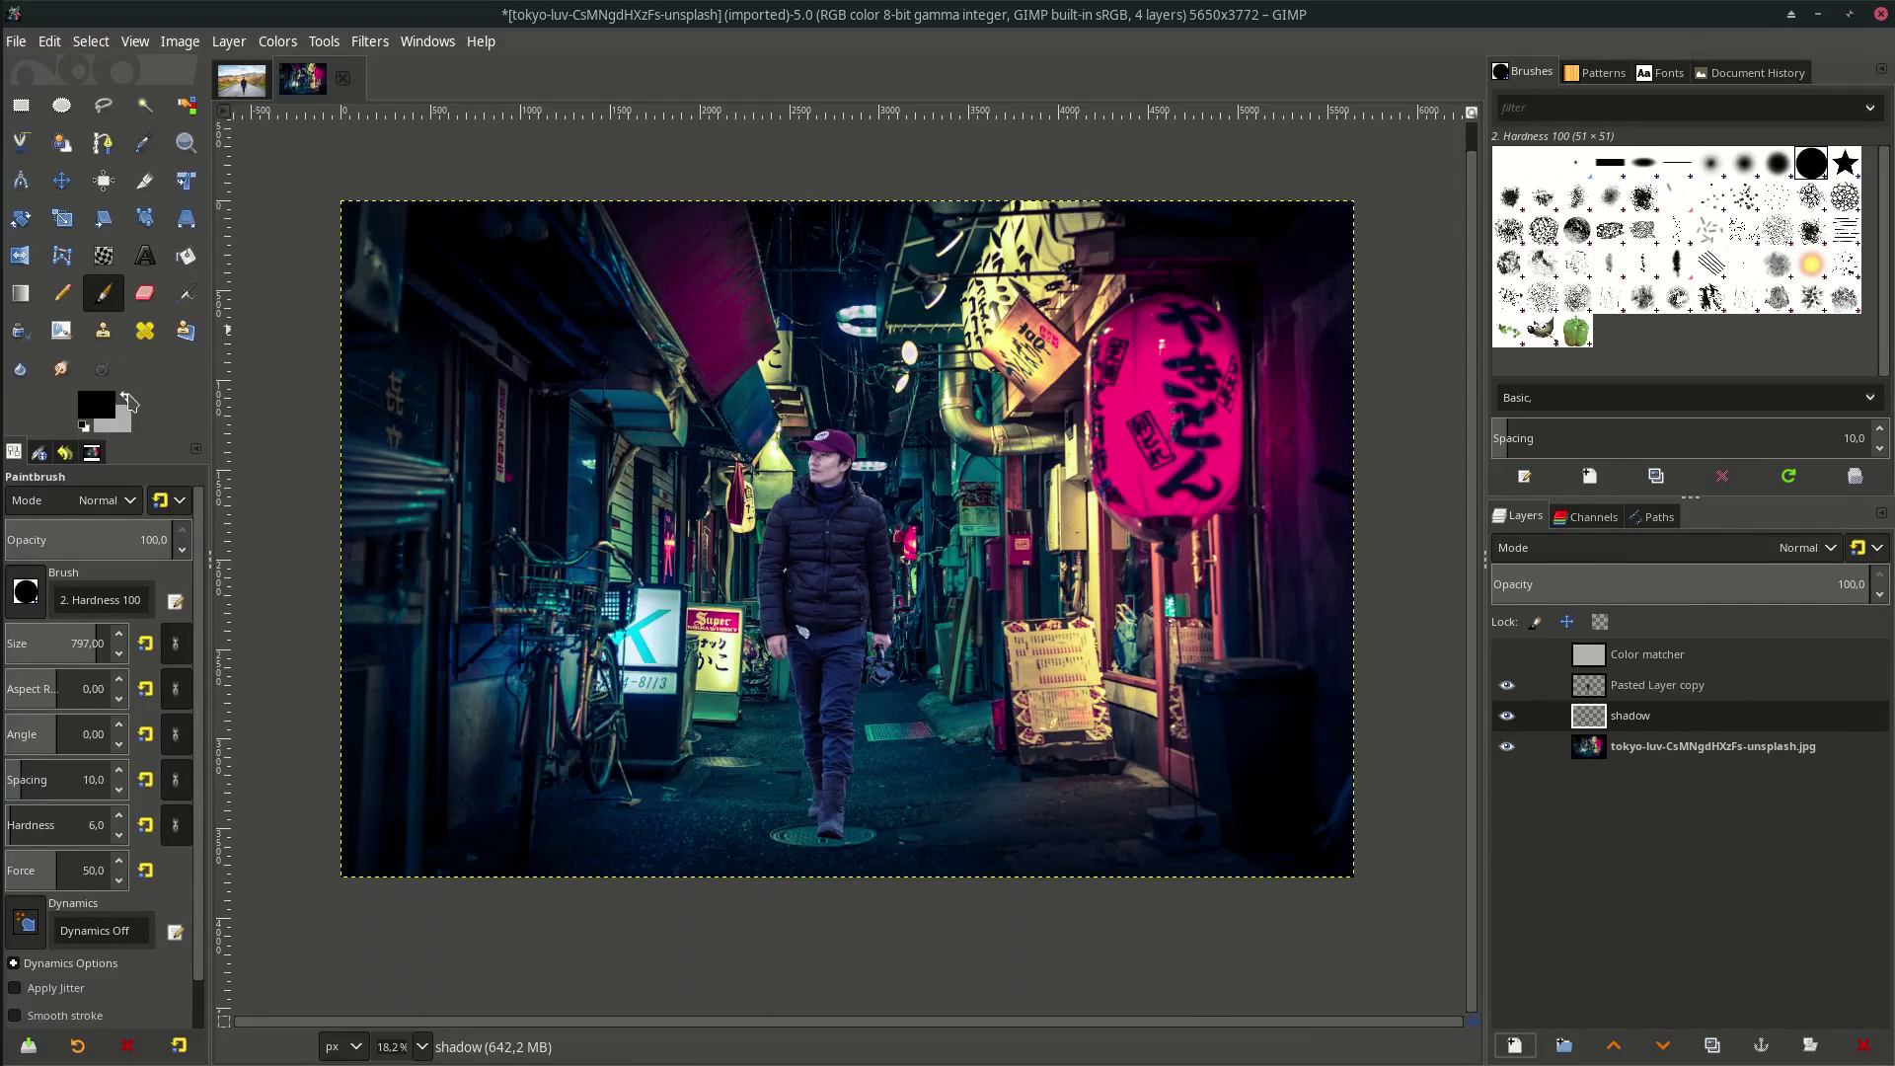
left_click_drag(66, 691, 74, 691)
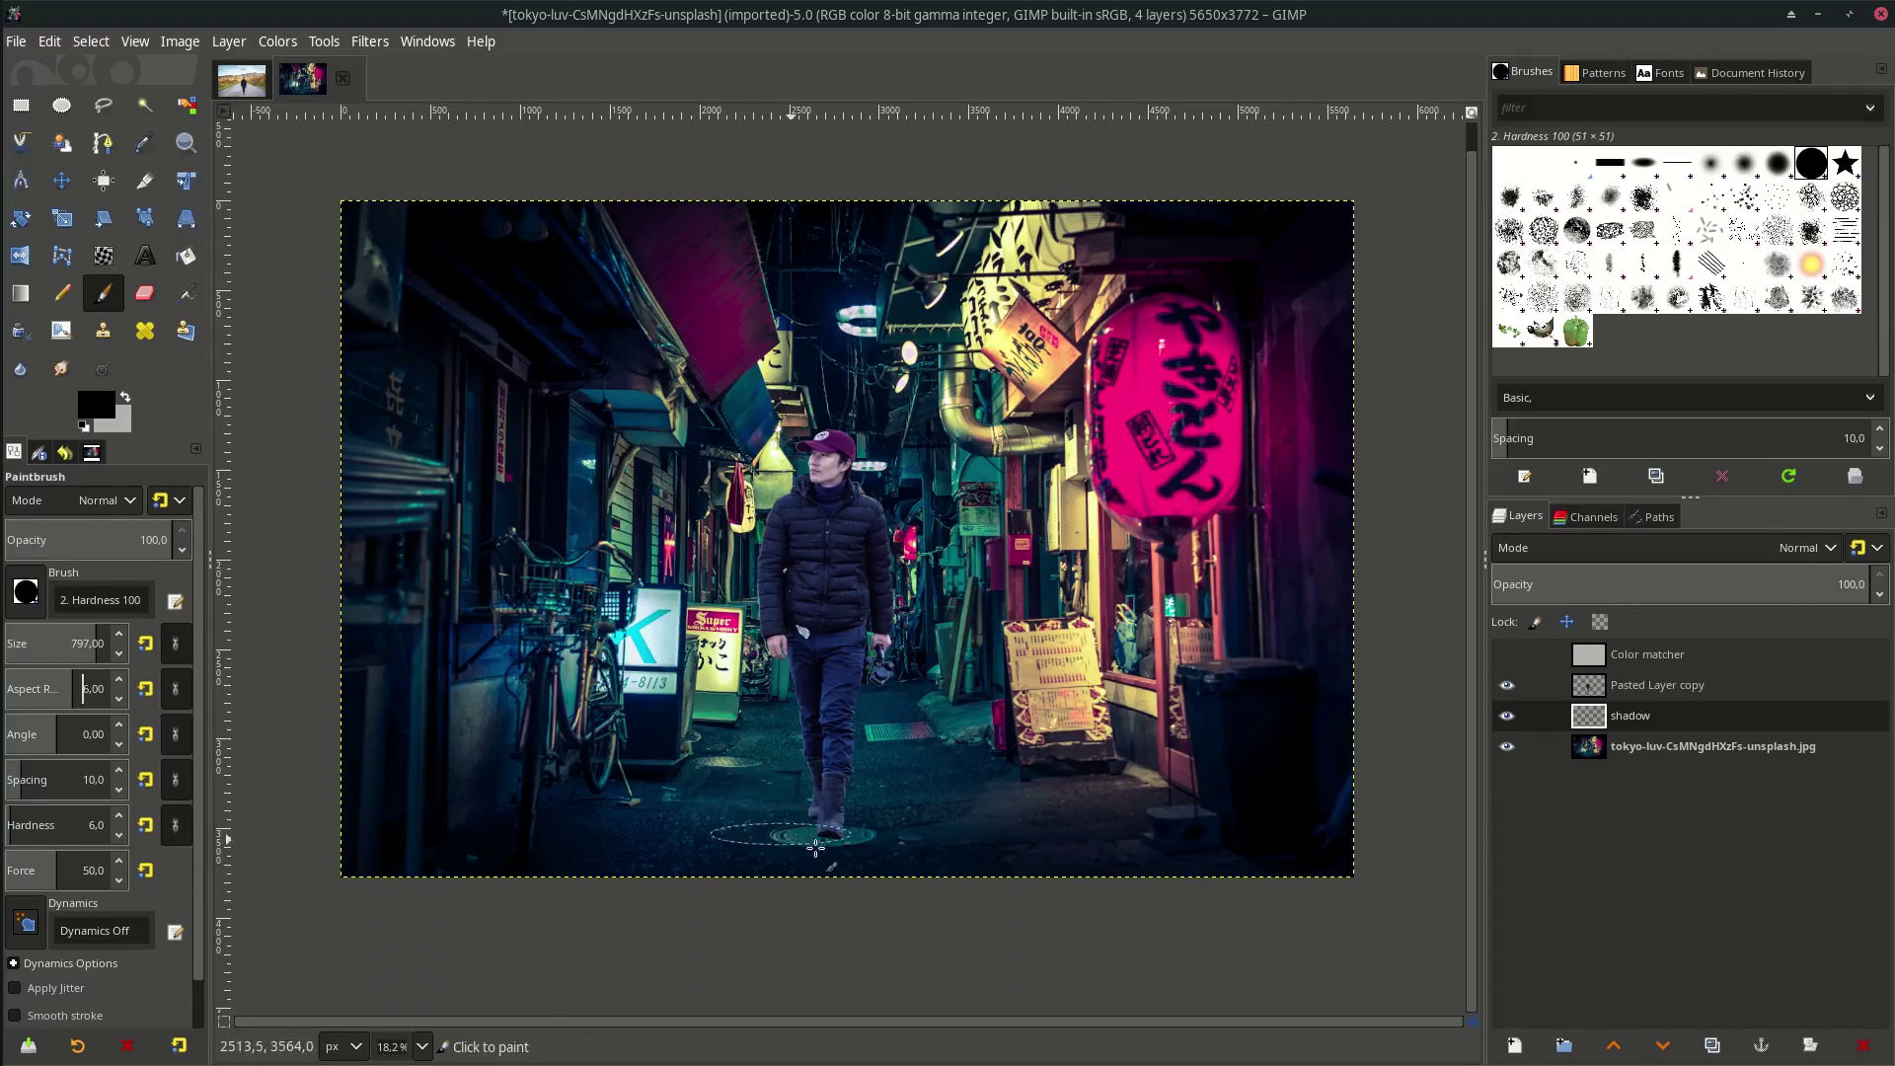
scroll(859, 849, "up", 5)
left_click(848, 816)
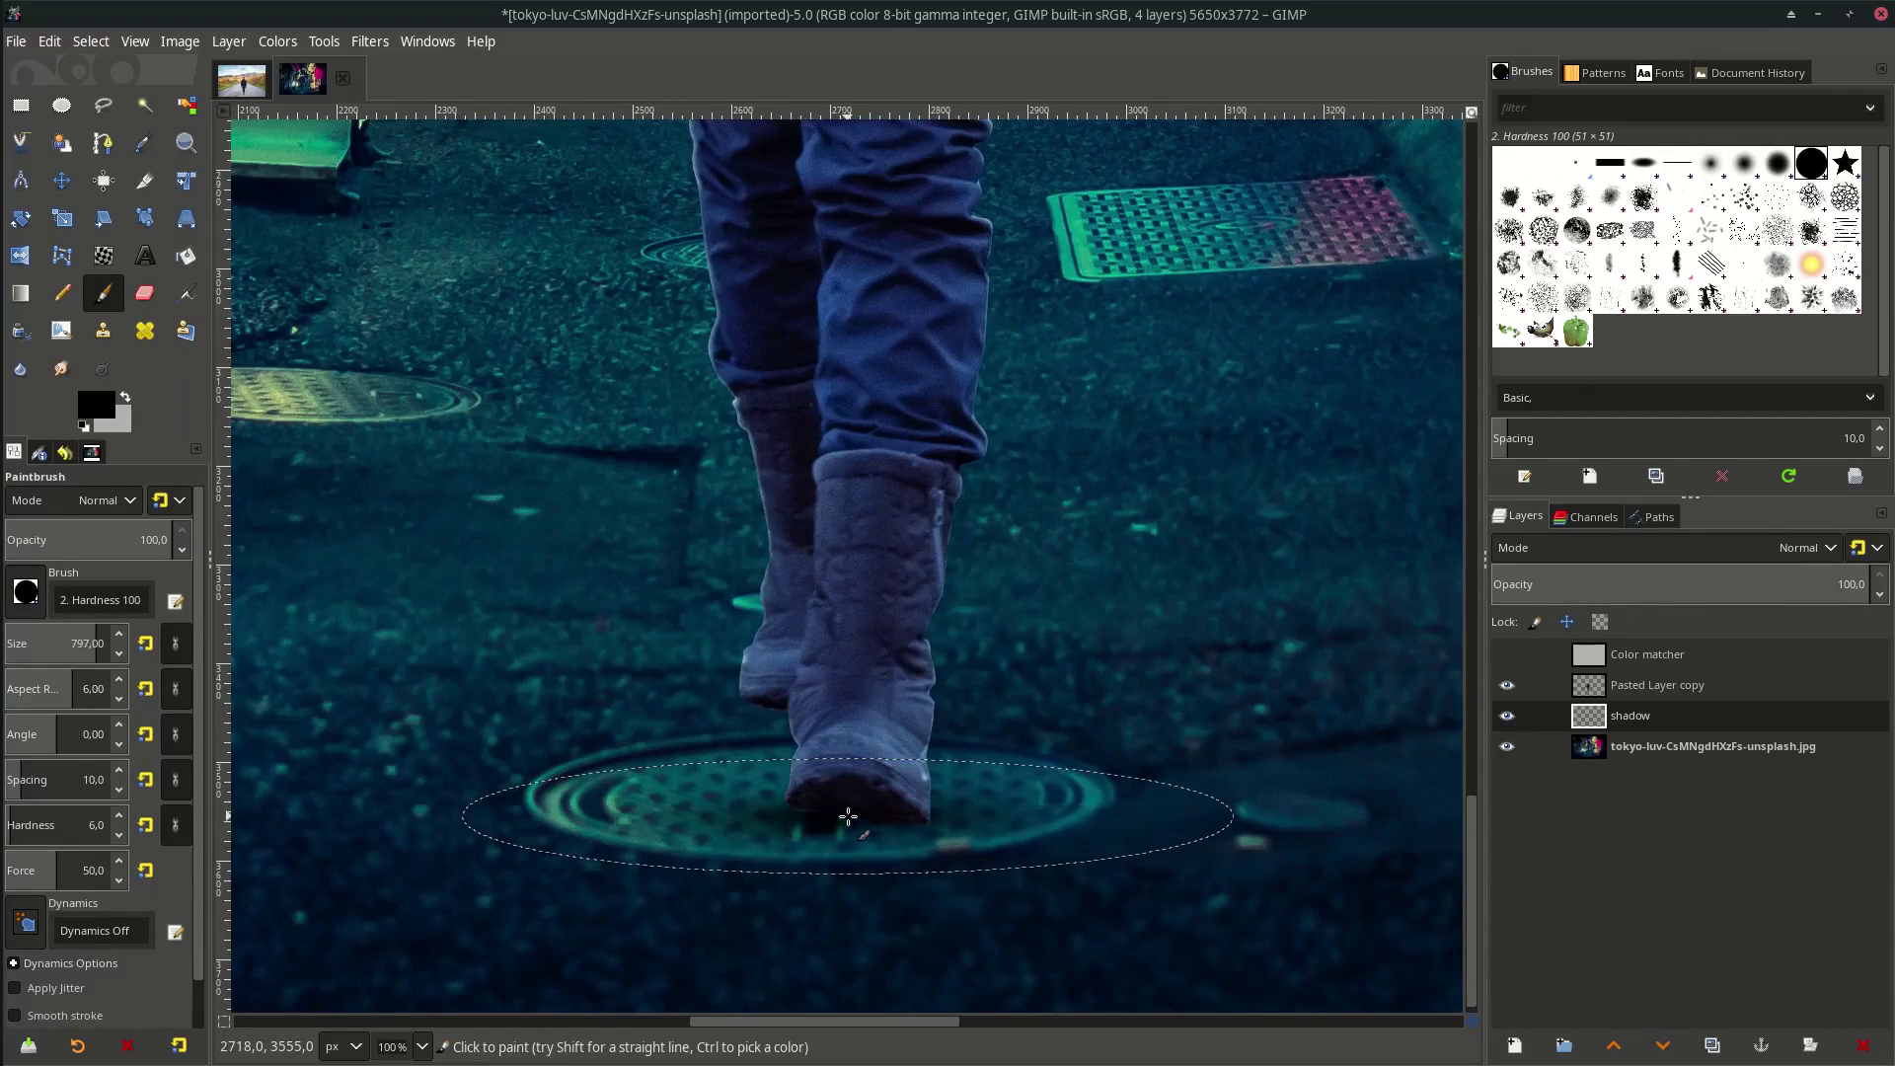
scroll(1145, 808, "down", 4)
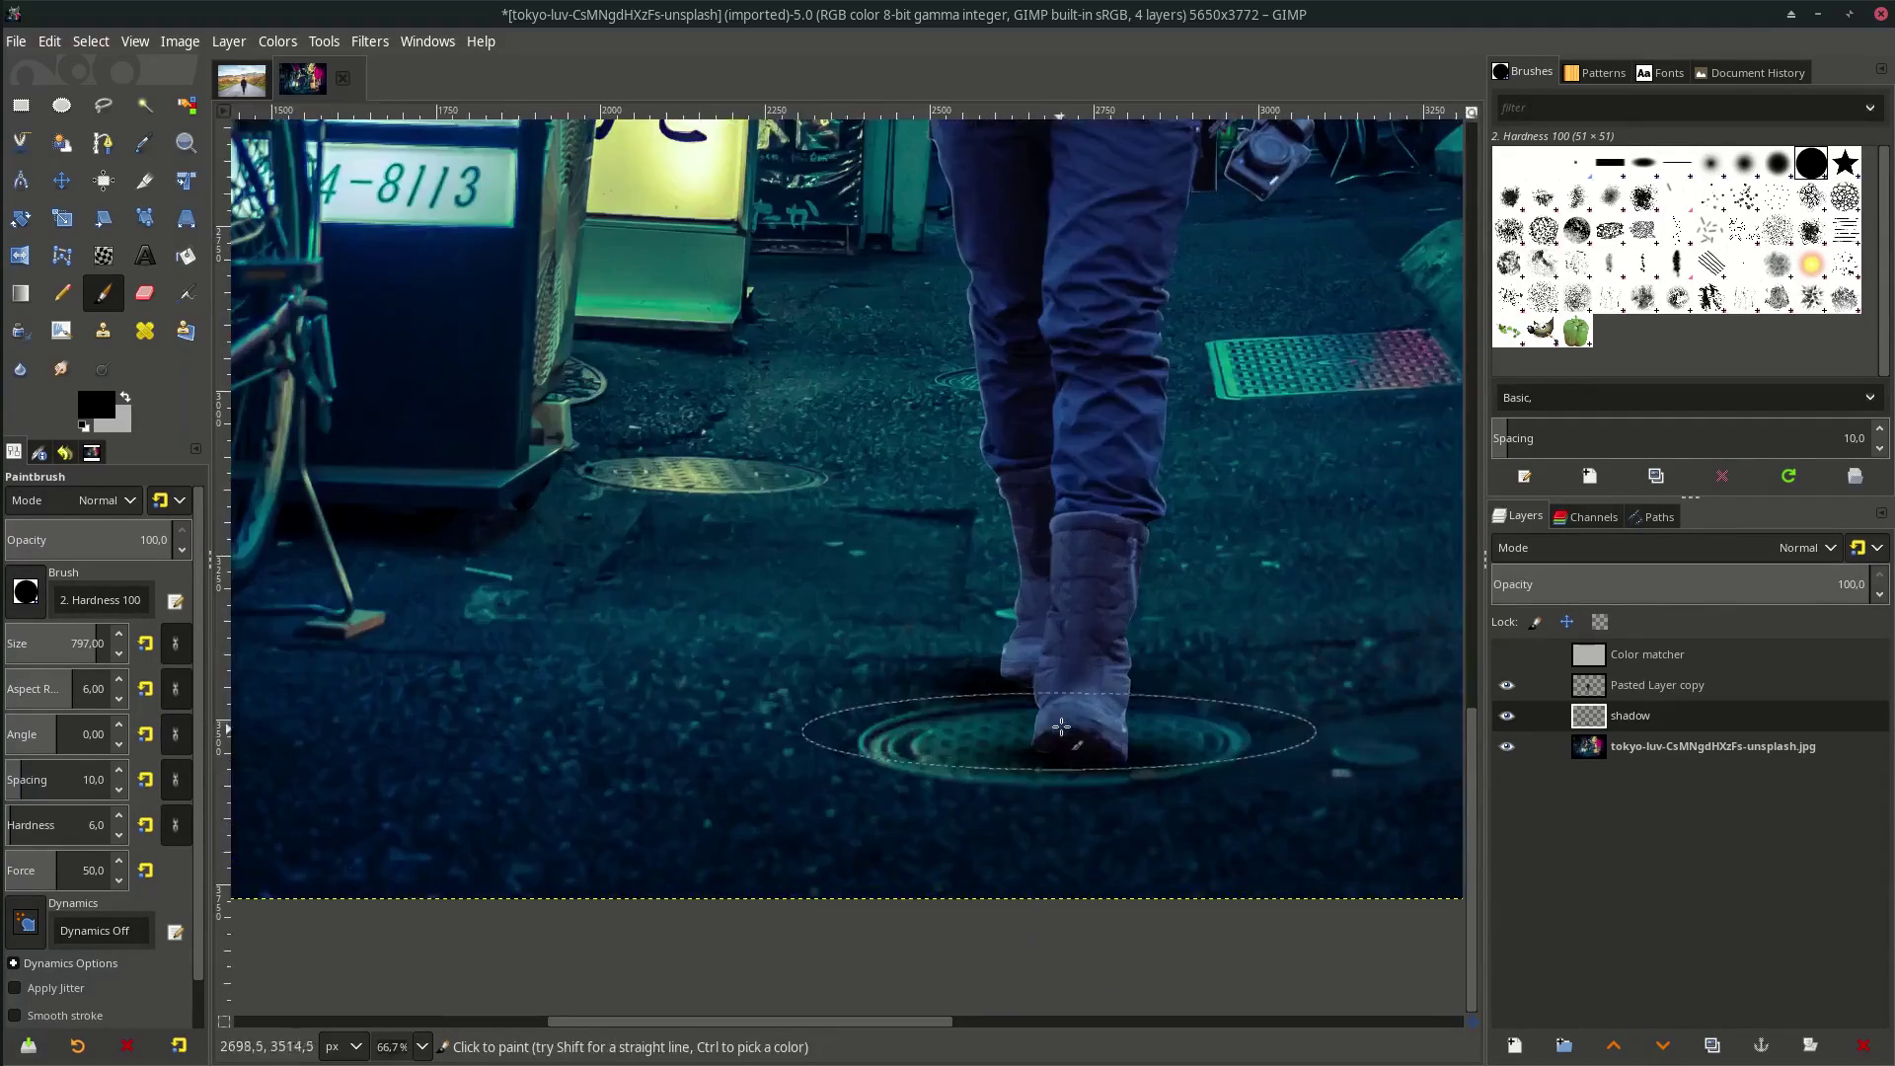
scroll(1050, 902, "down", 2)
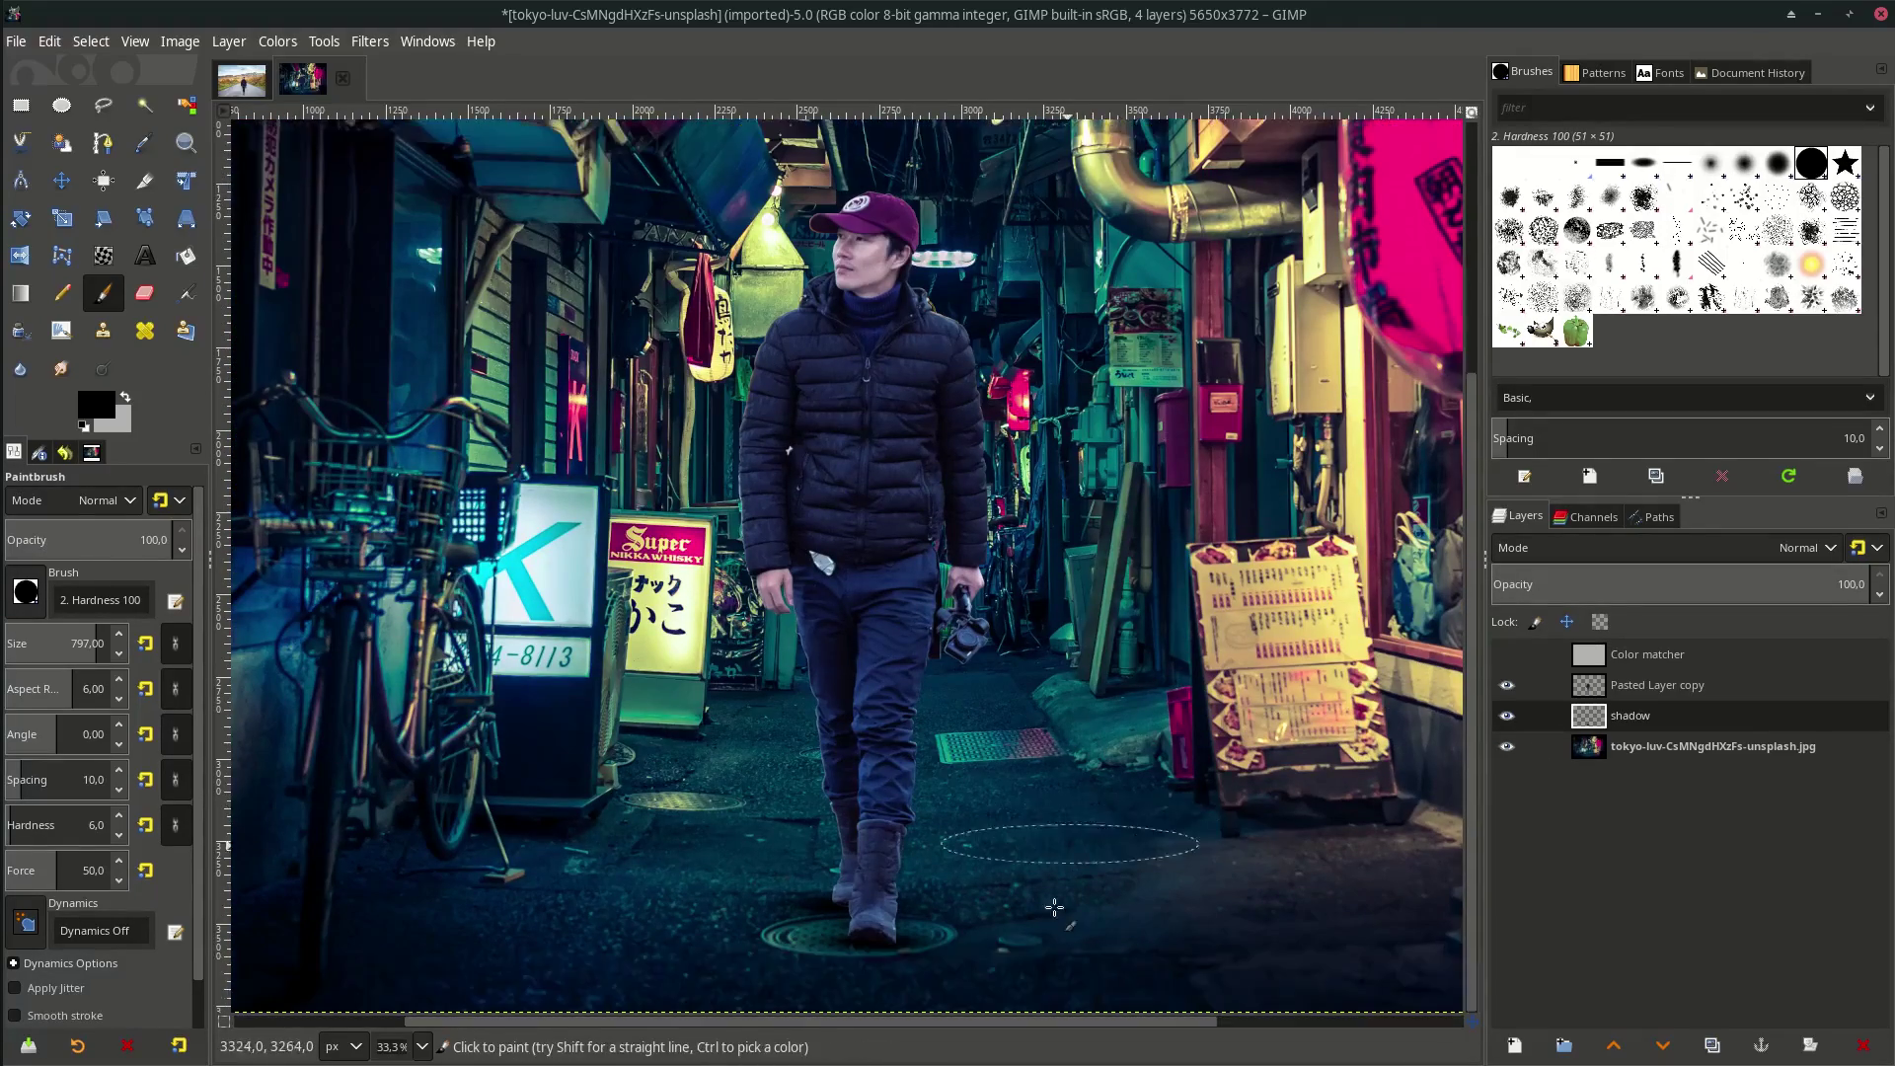
scroll(1049, 902, "up", 3)
scroll(1049, 902, "down", 4)
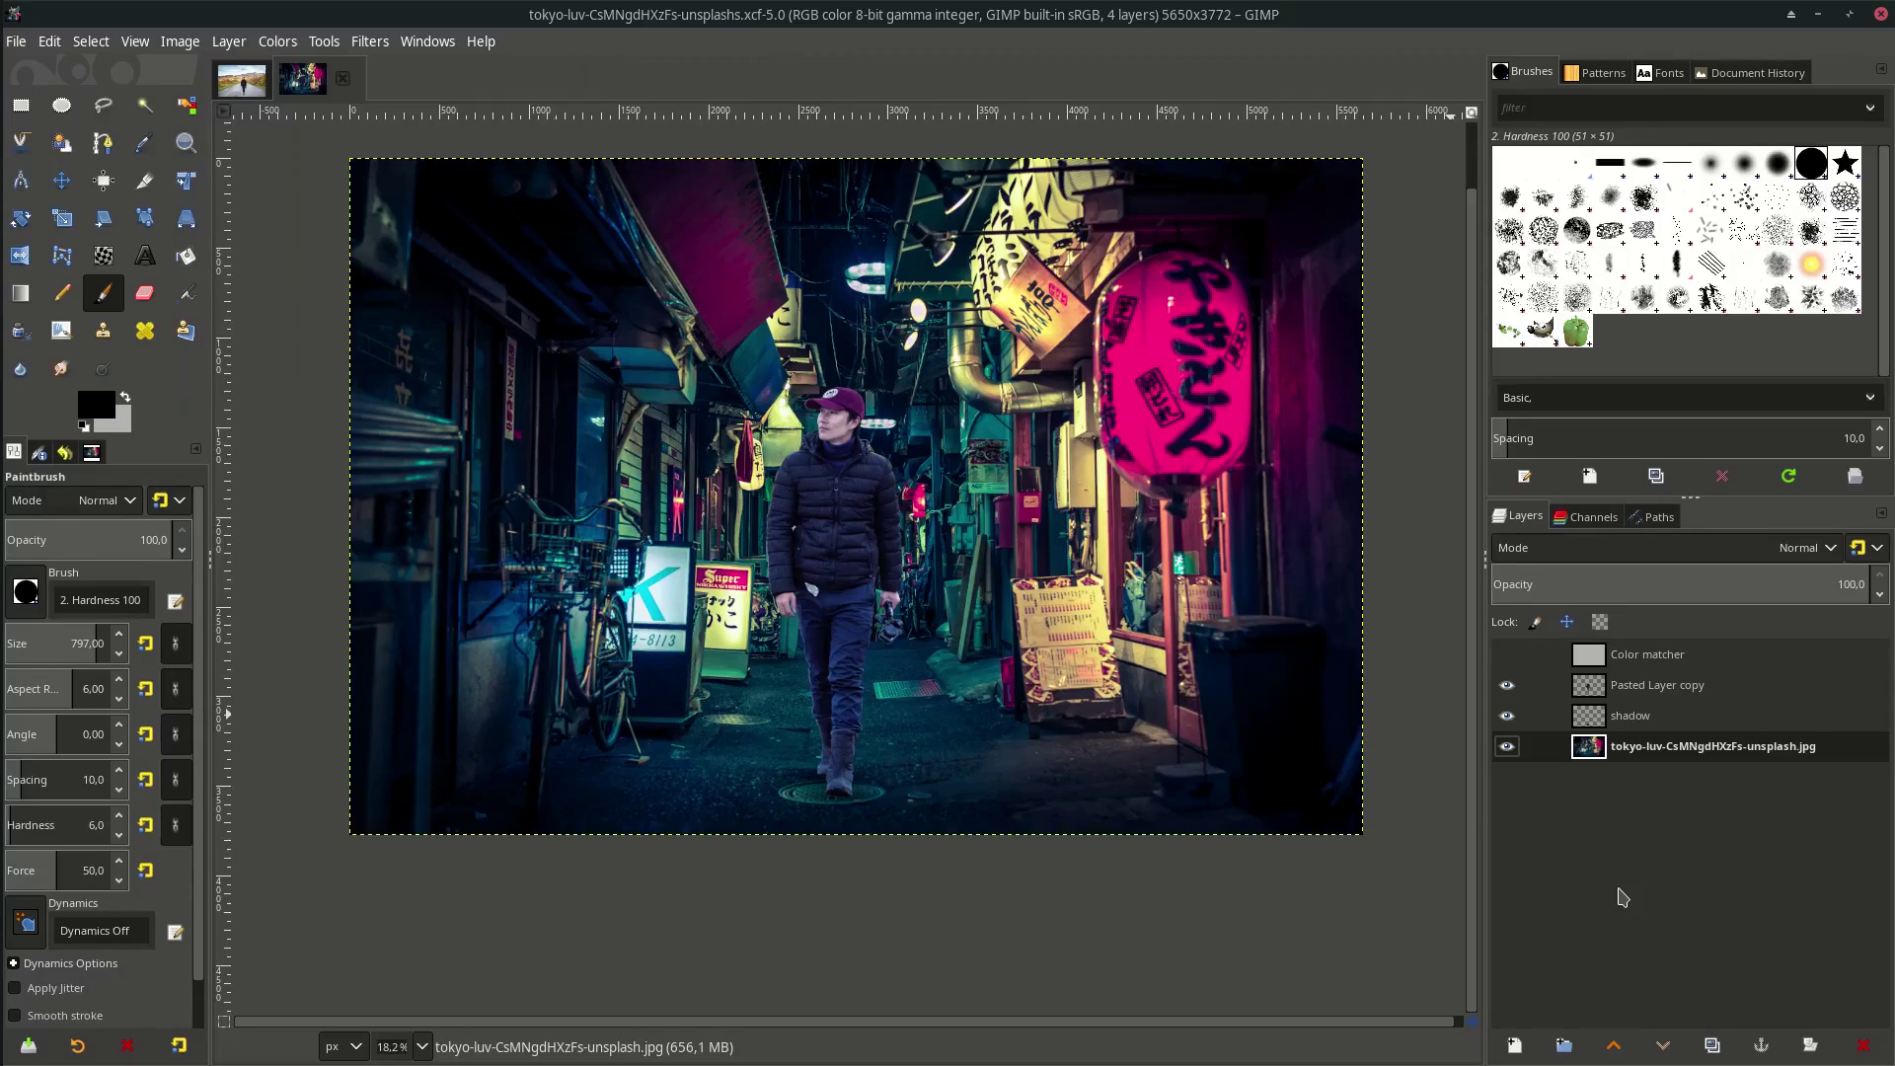
Create a transparent 'glow' layer and drag it above the man's layer
left_click(1516, 1047)
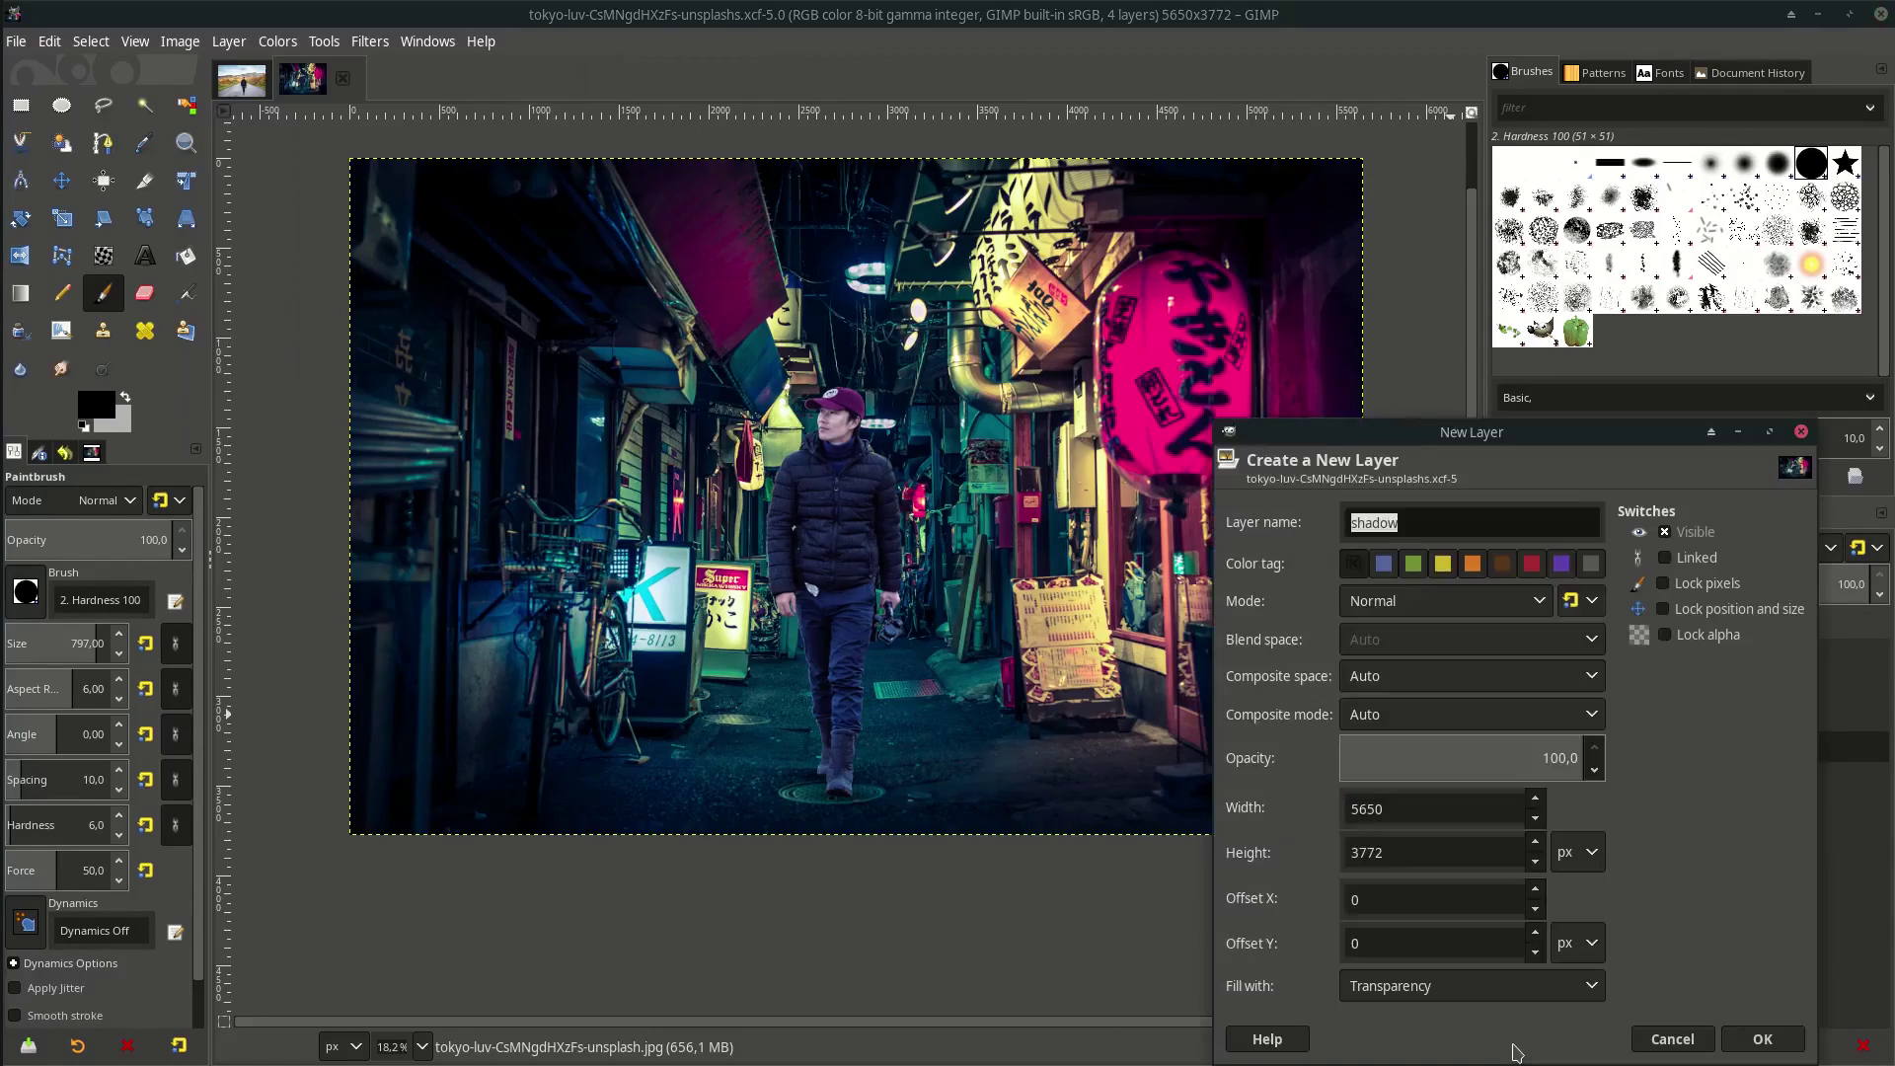
type("glow")
key("Return")
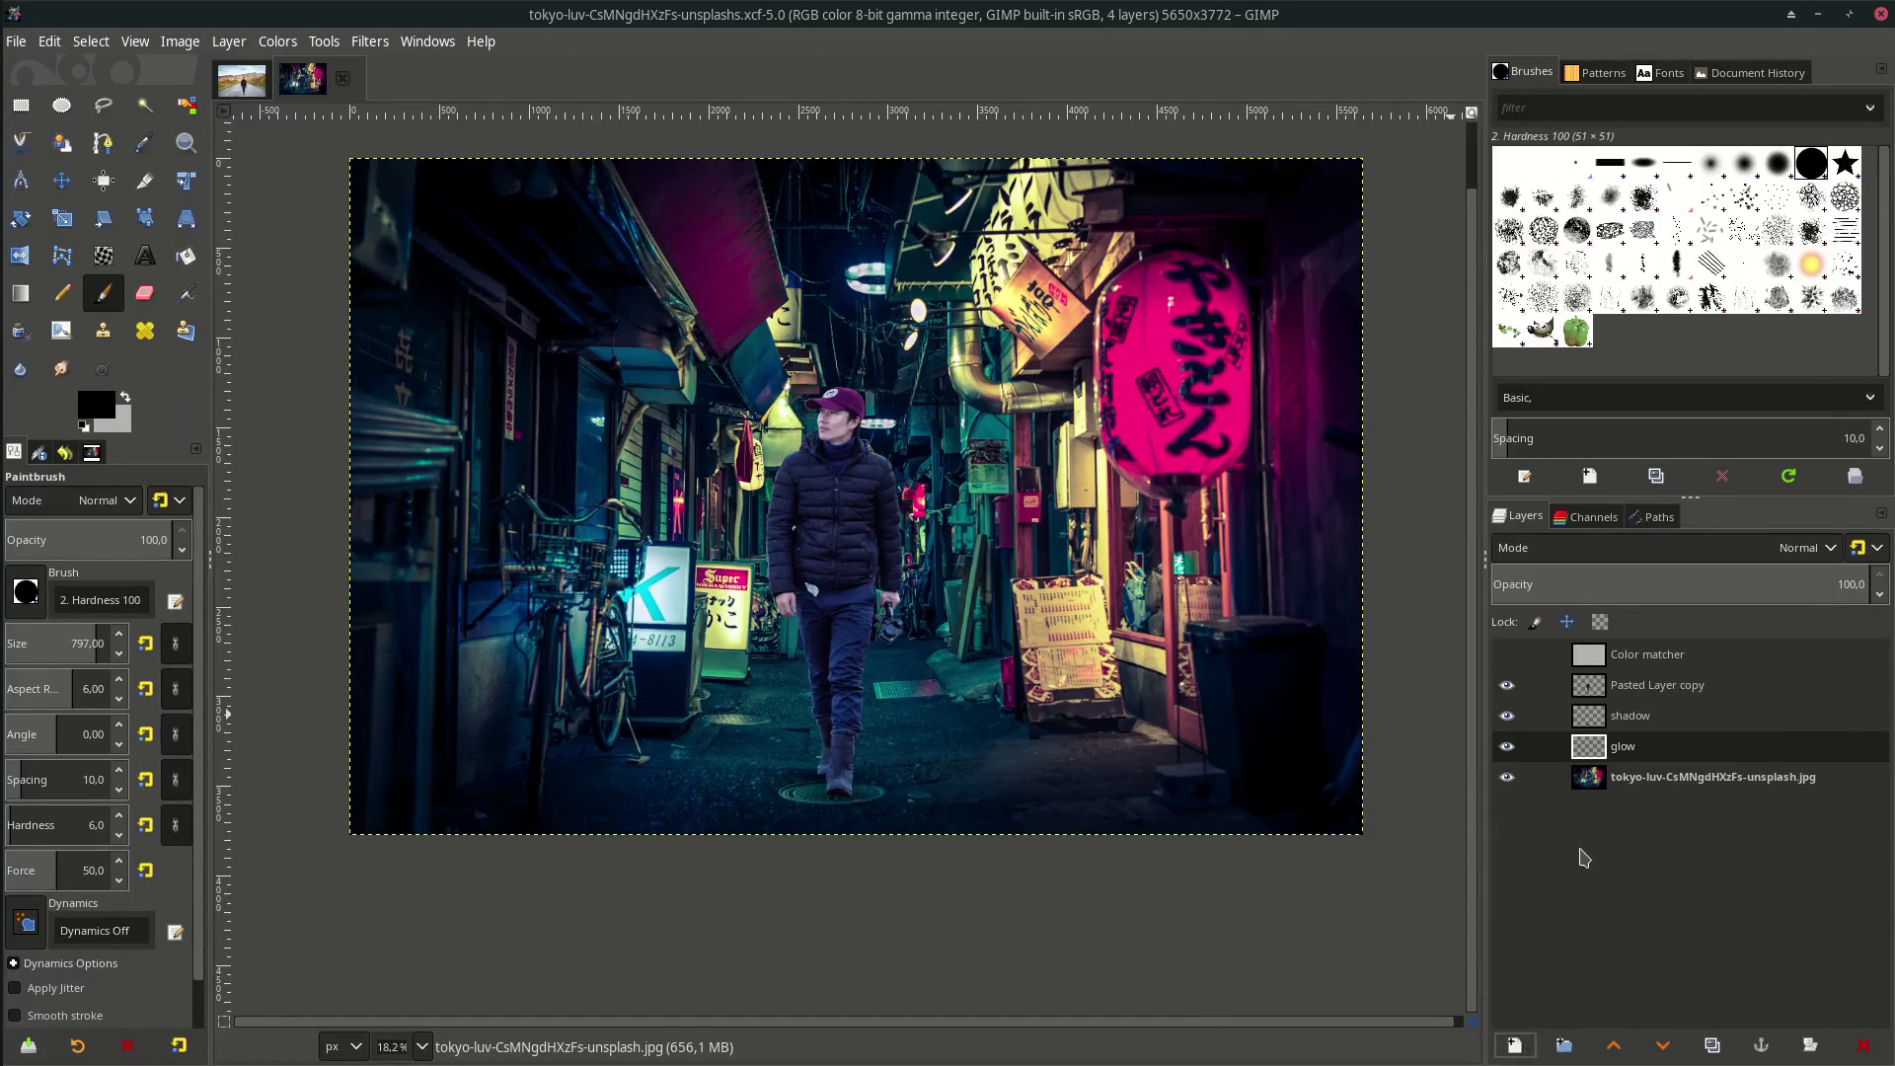
left_click_drag(1627, 747, 1645, 686)
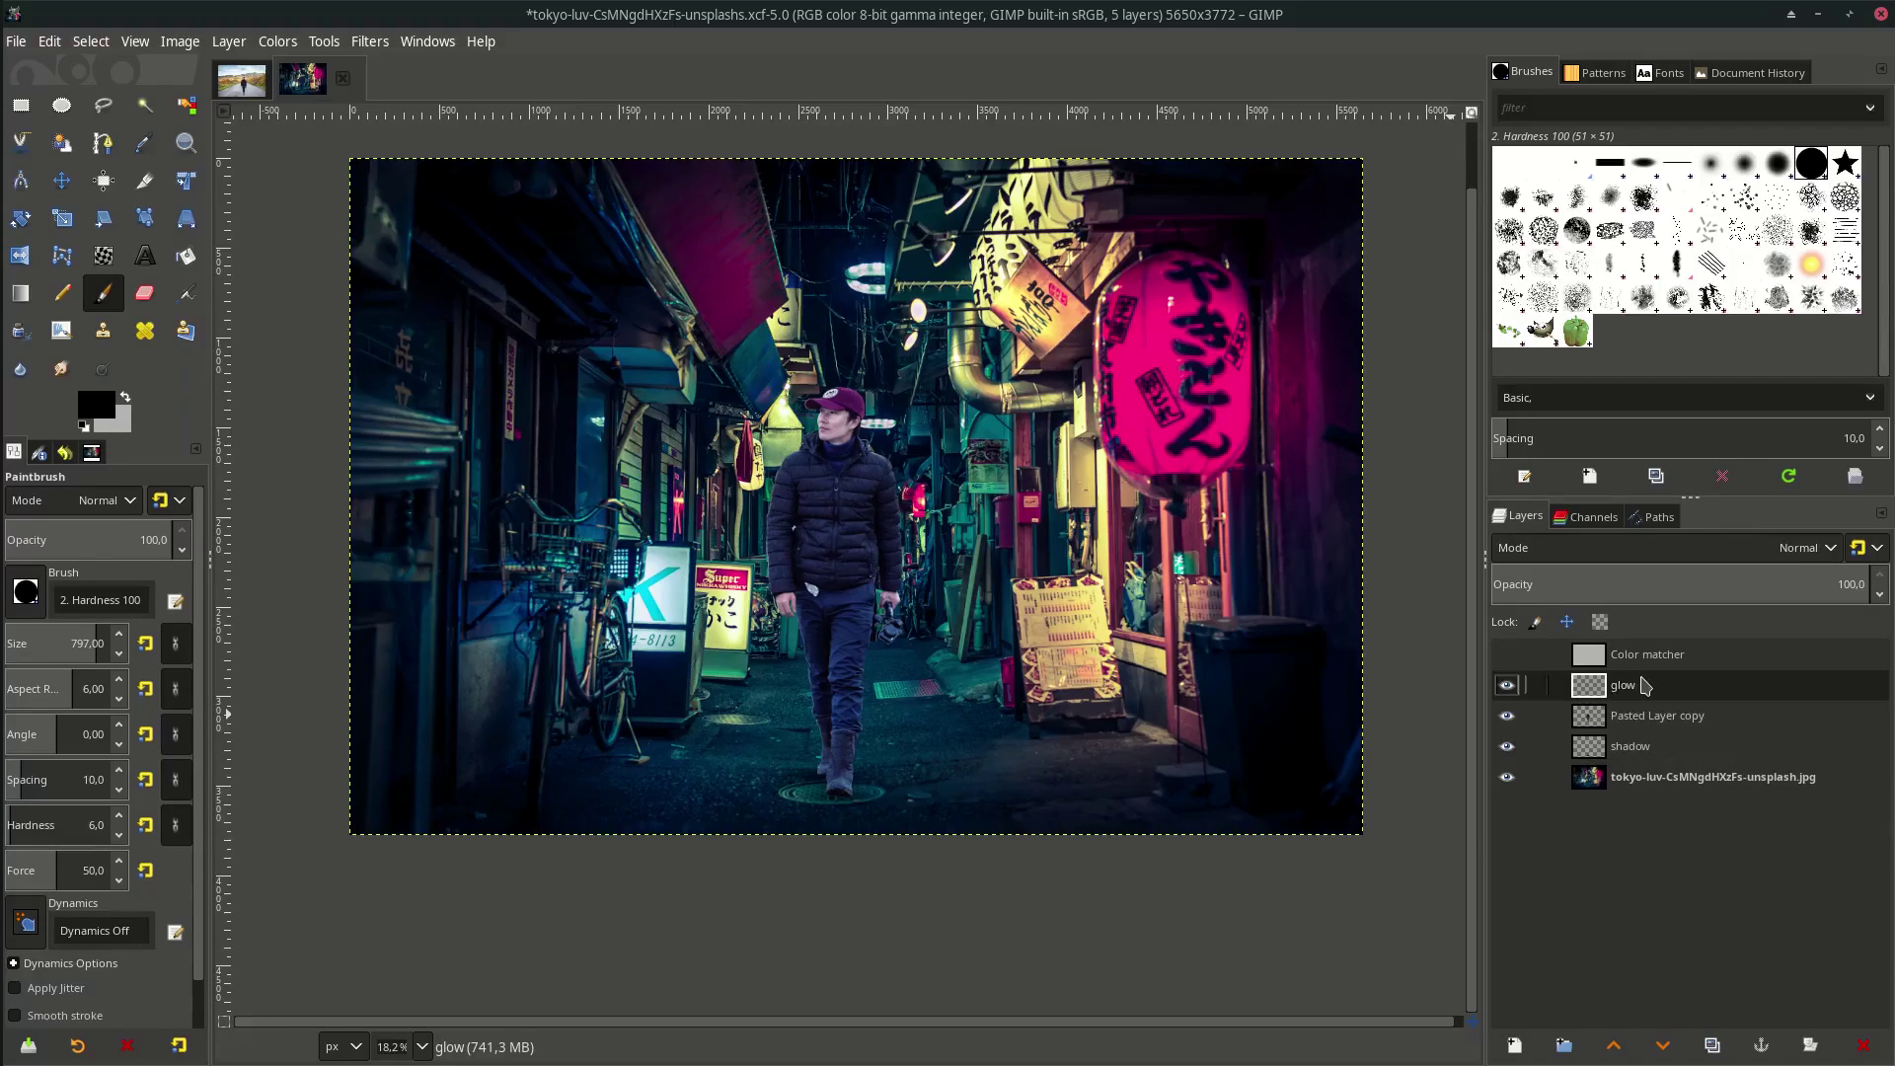
Select the man via Alpha to Selection, set the glow layer to Overlay, reset brush aspect ratio to 0
right_click(1608, 716)
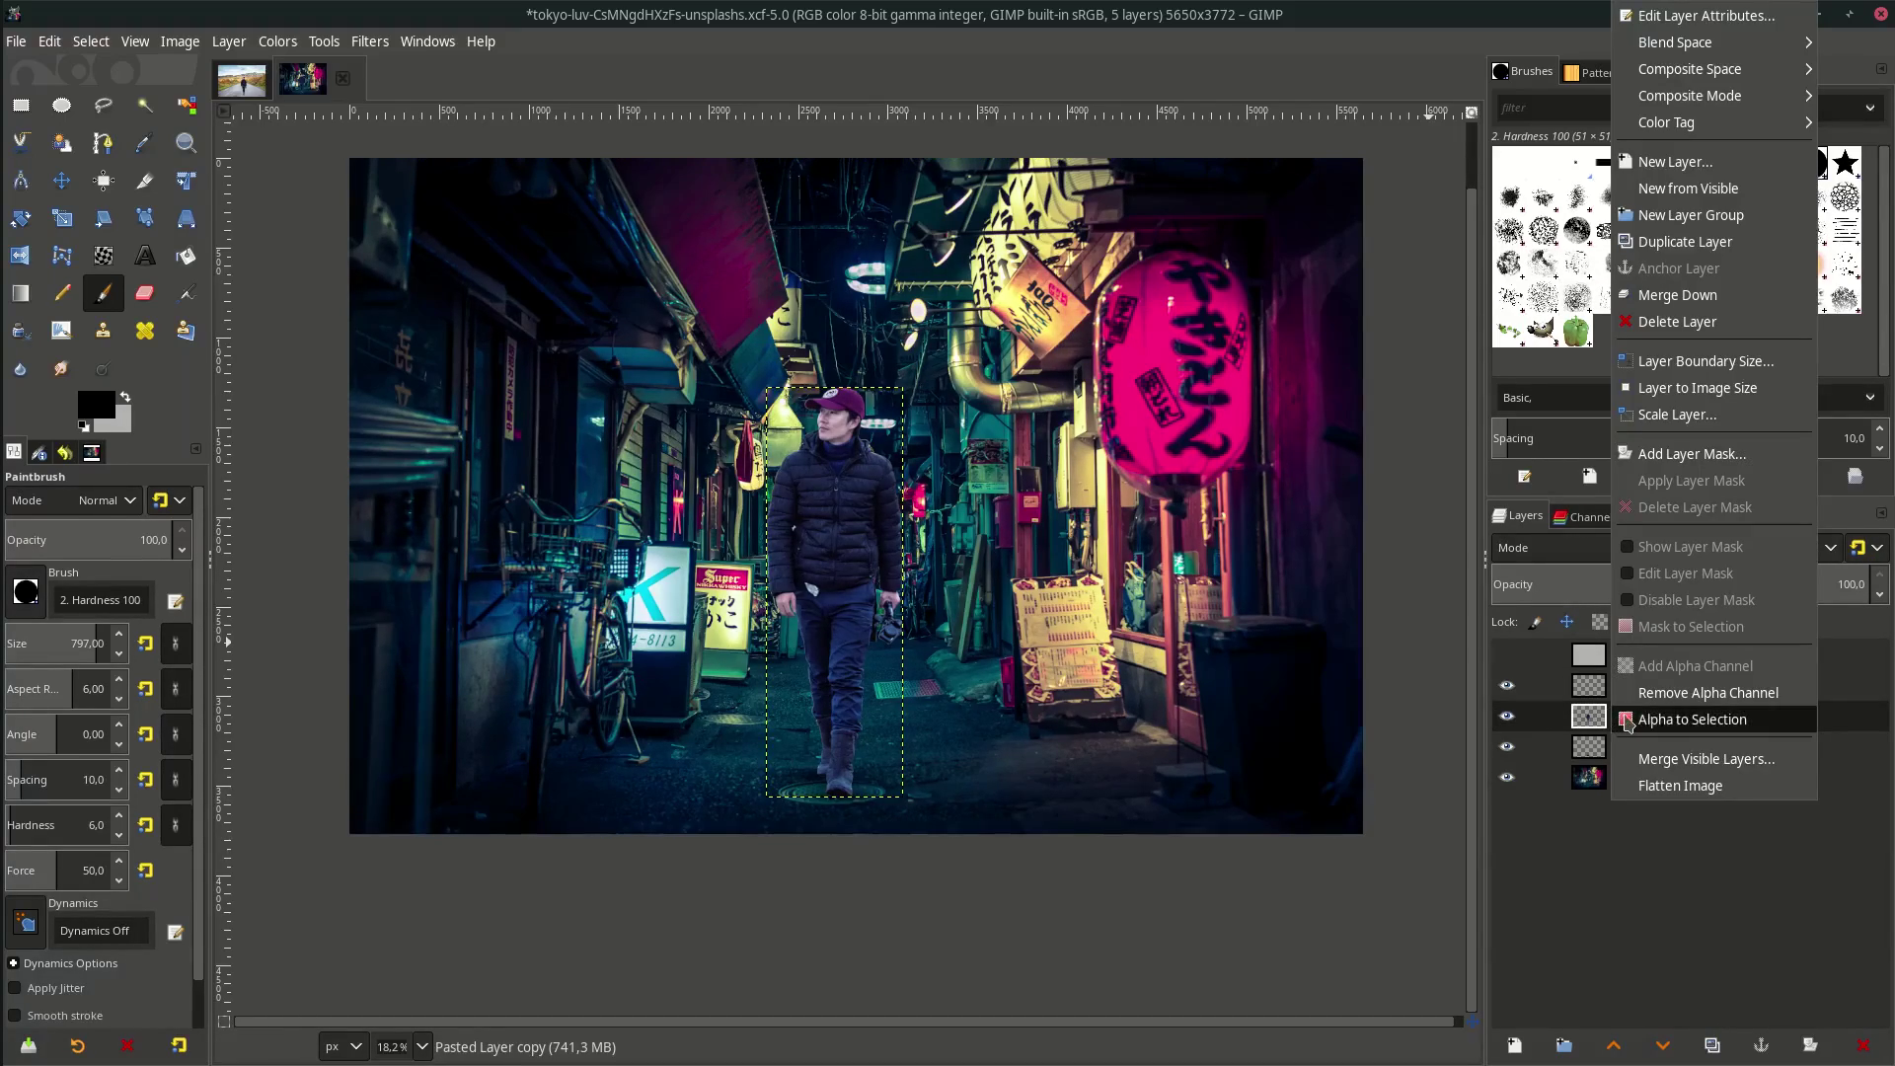
left_click(1632, 721)
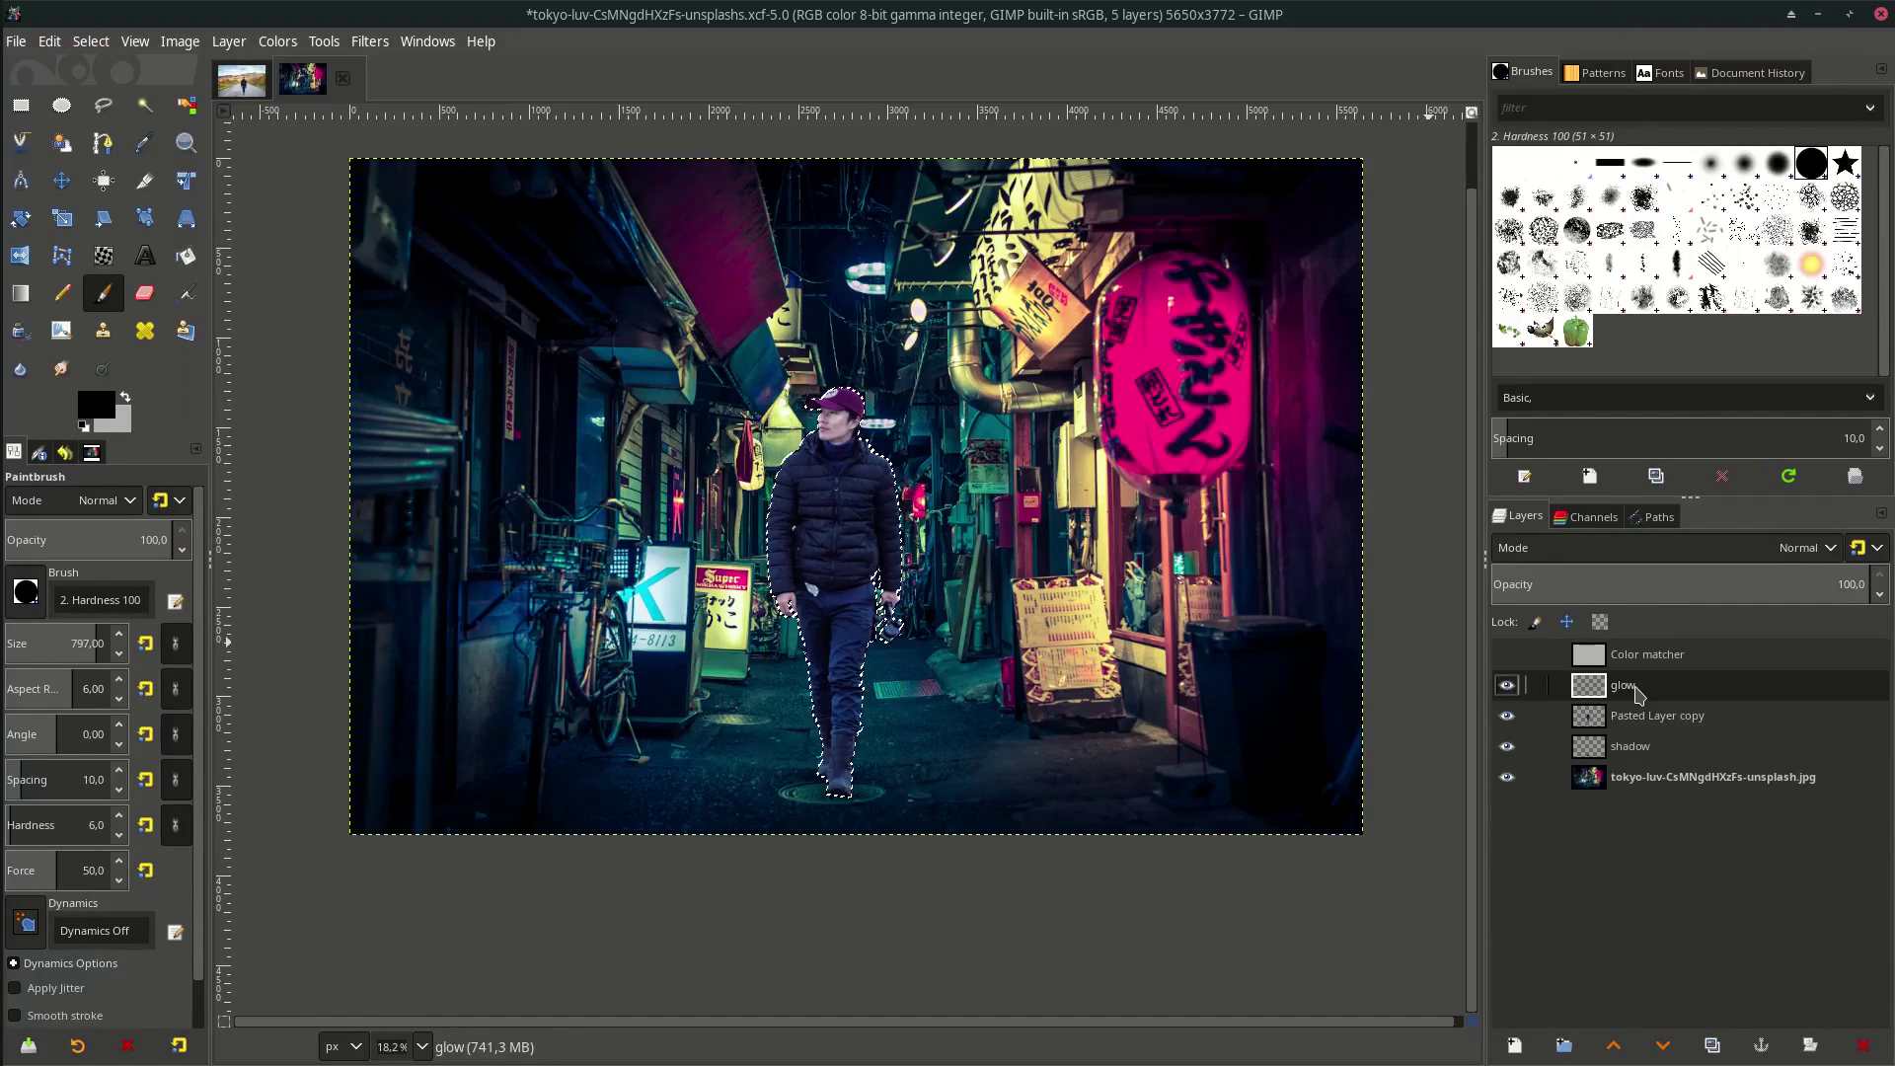
left_click(1639, 687)
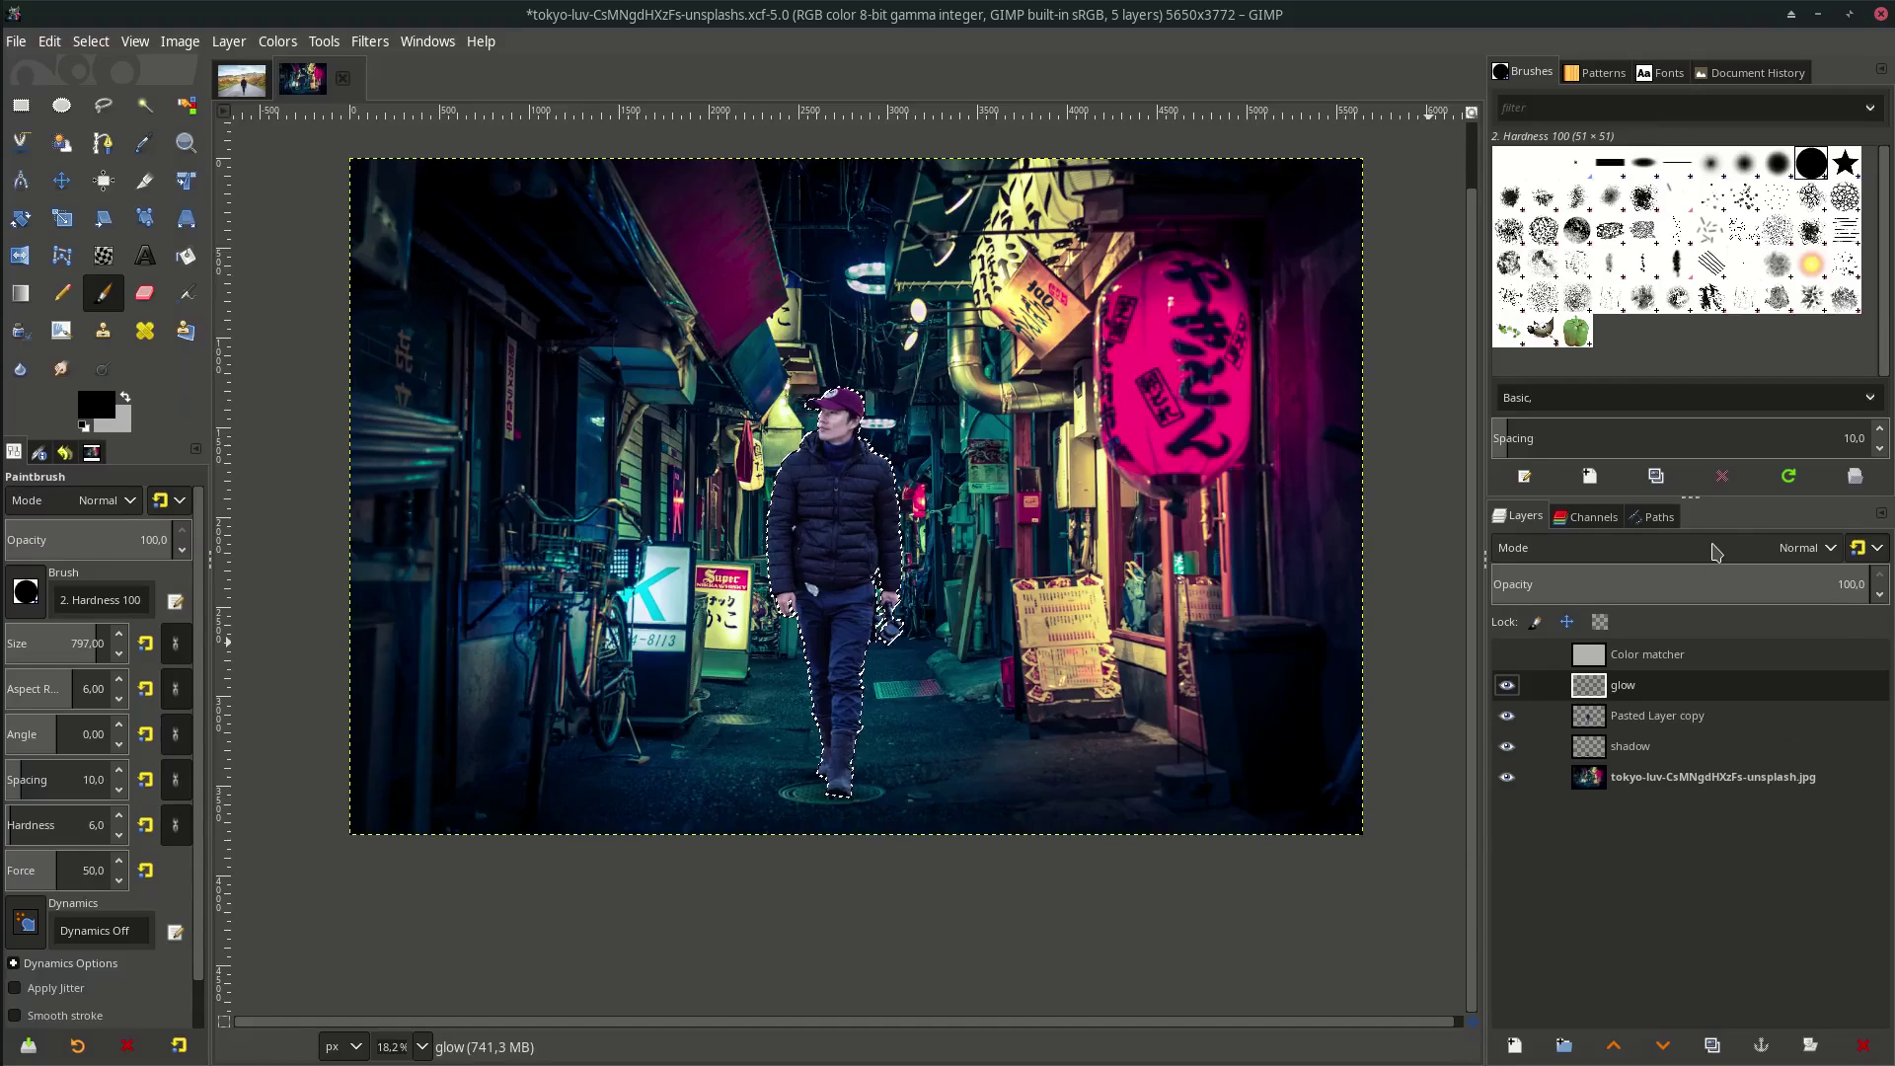
left_click(1715, 553)
left_click(1647, 910)
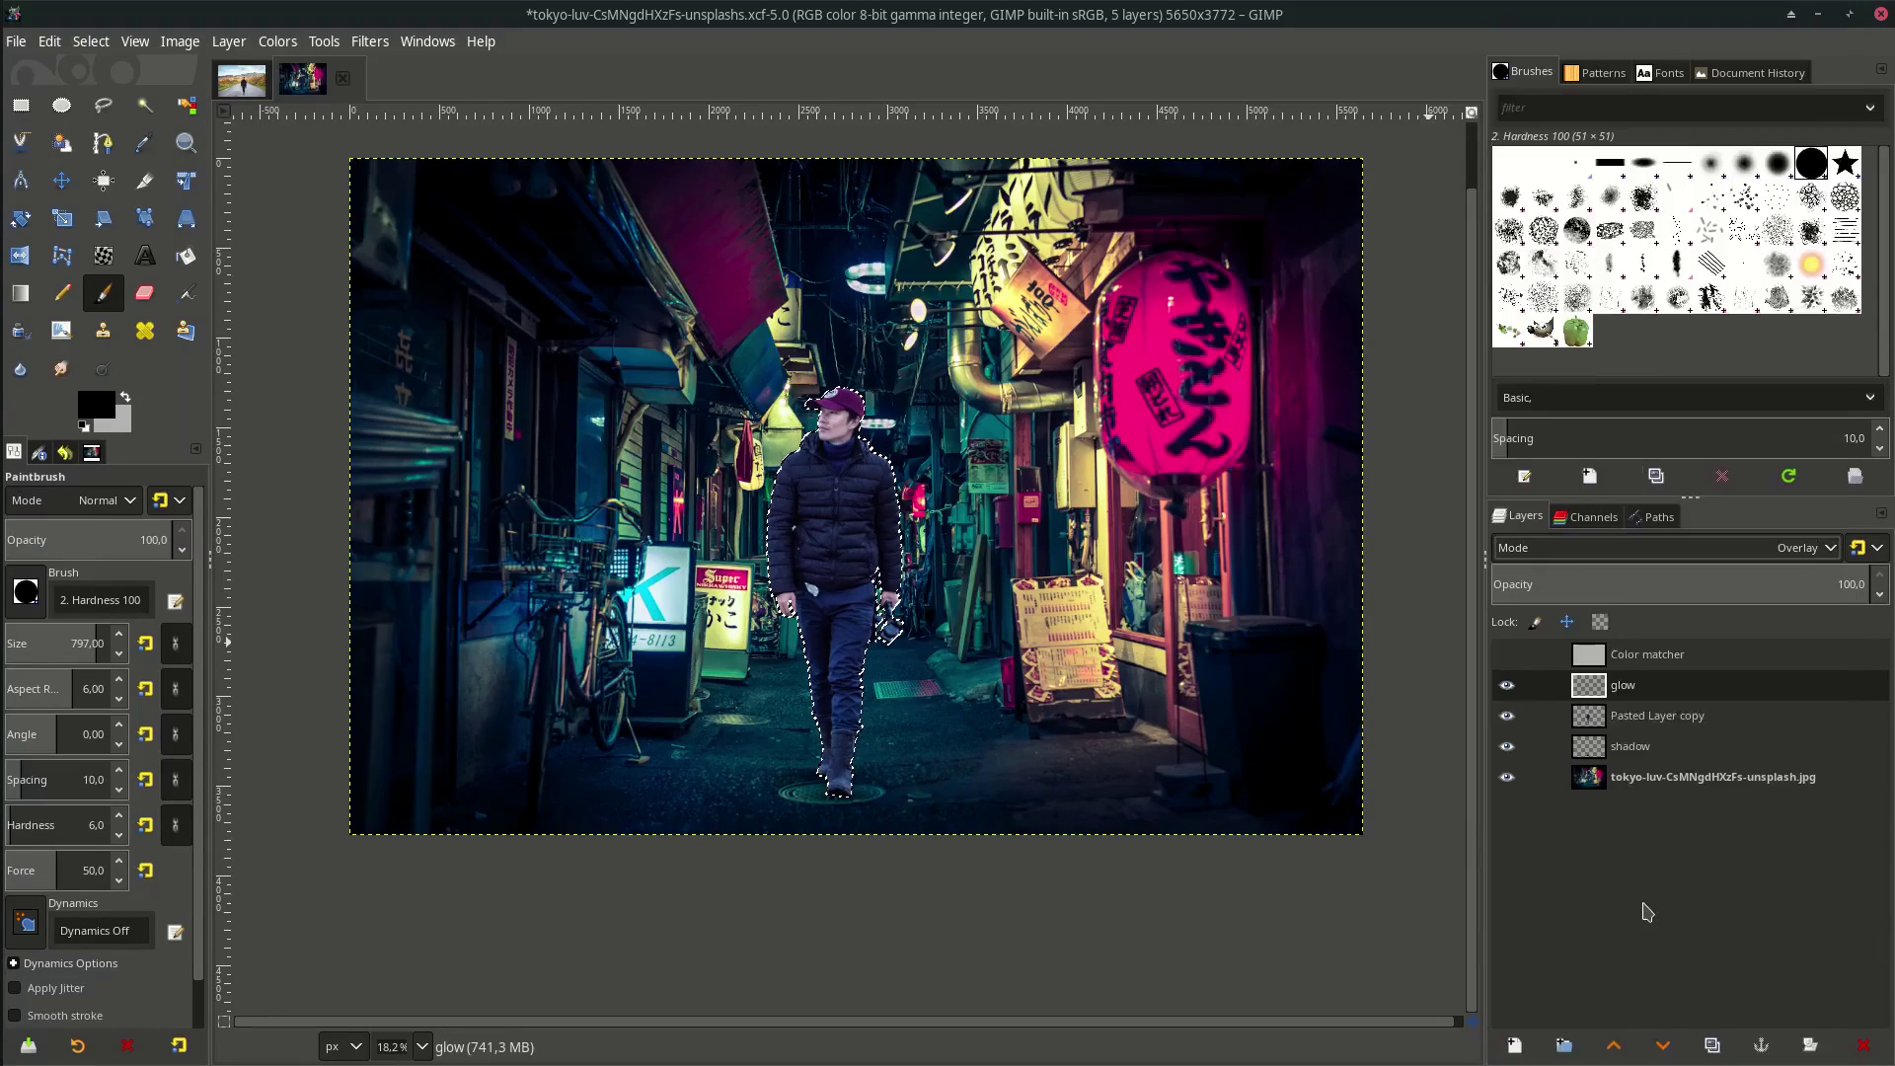
left_click(75, 689)
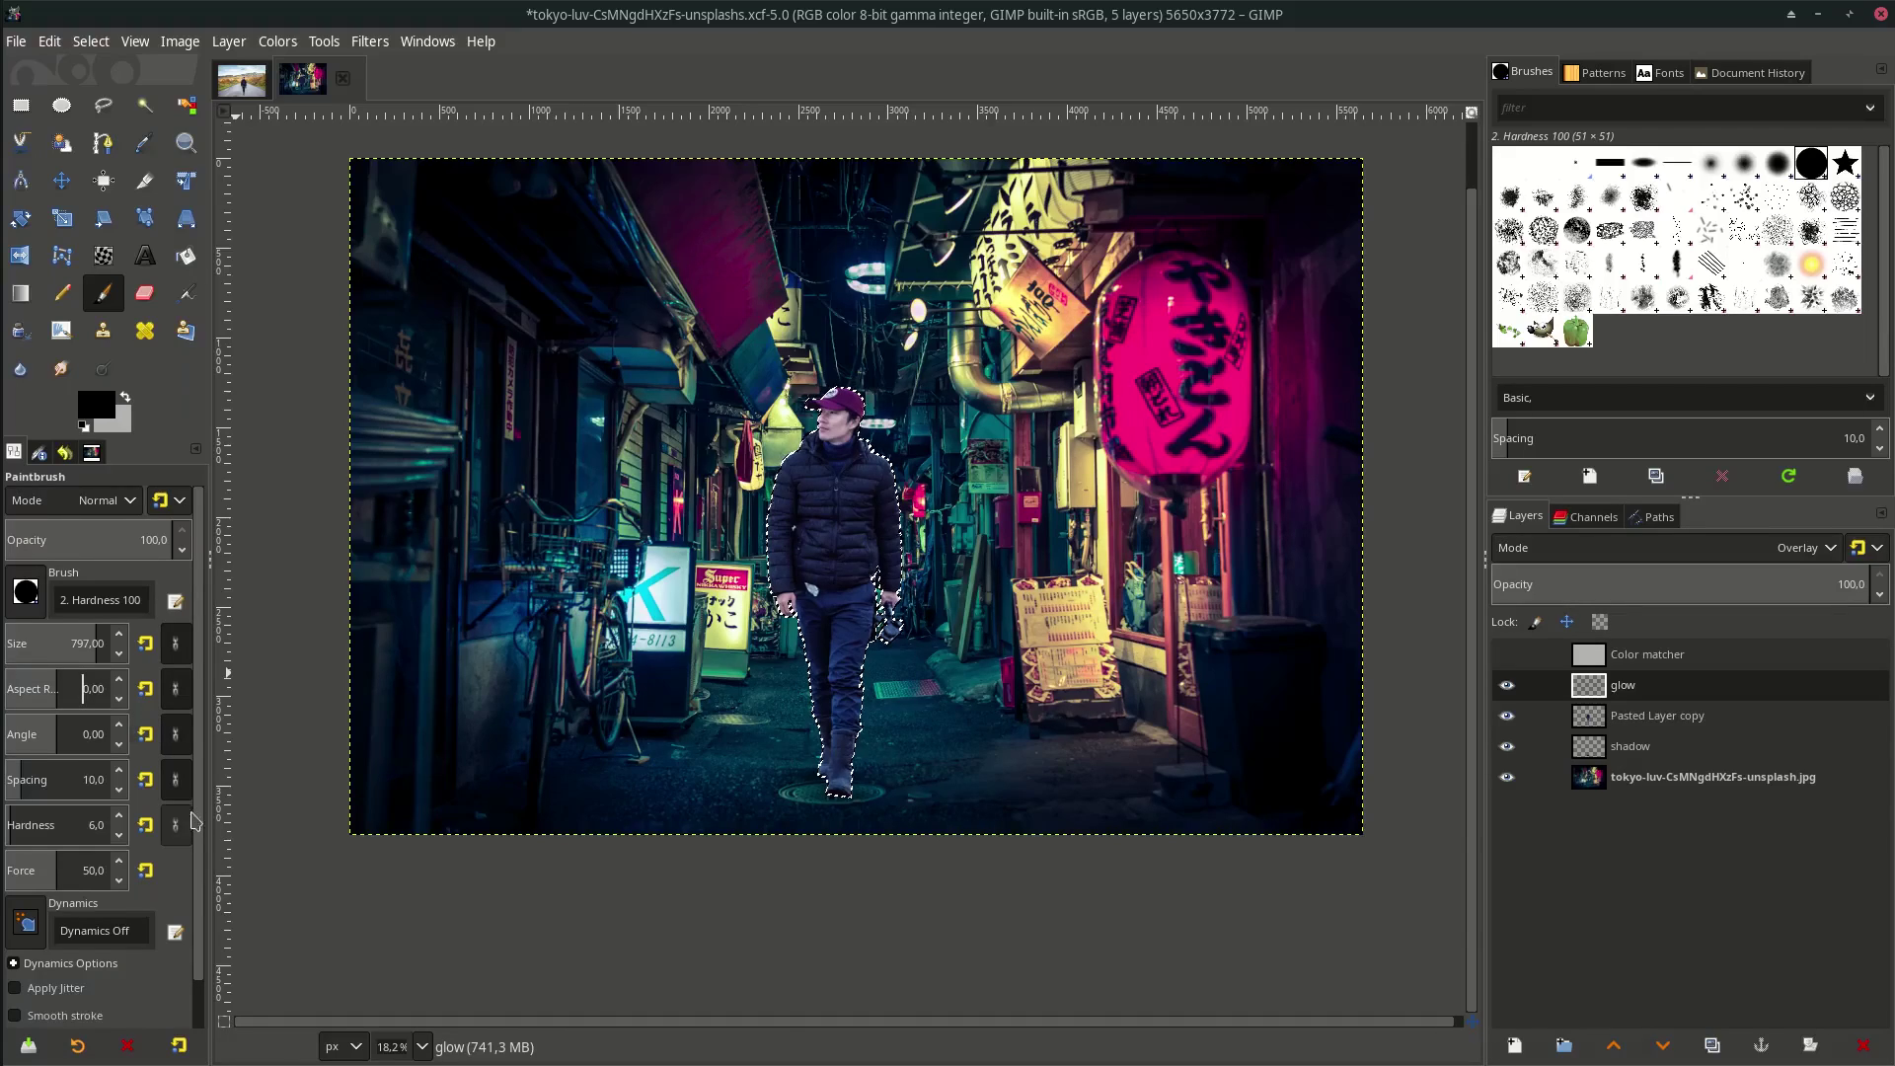
scroll(842, 515, "up", 1)
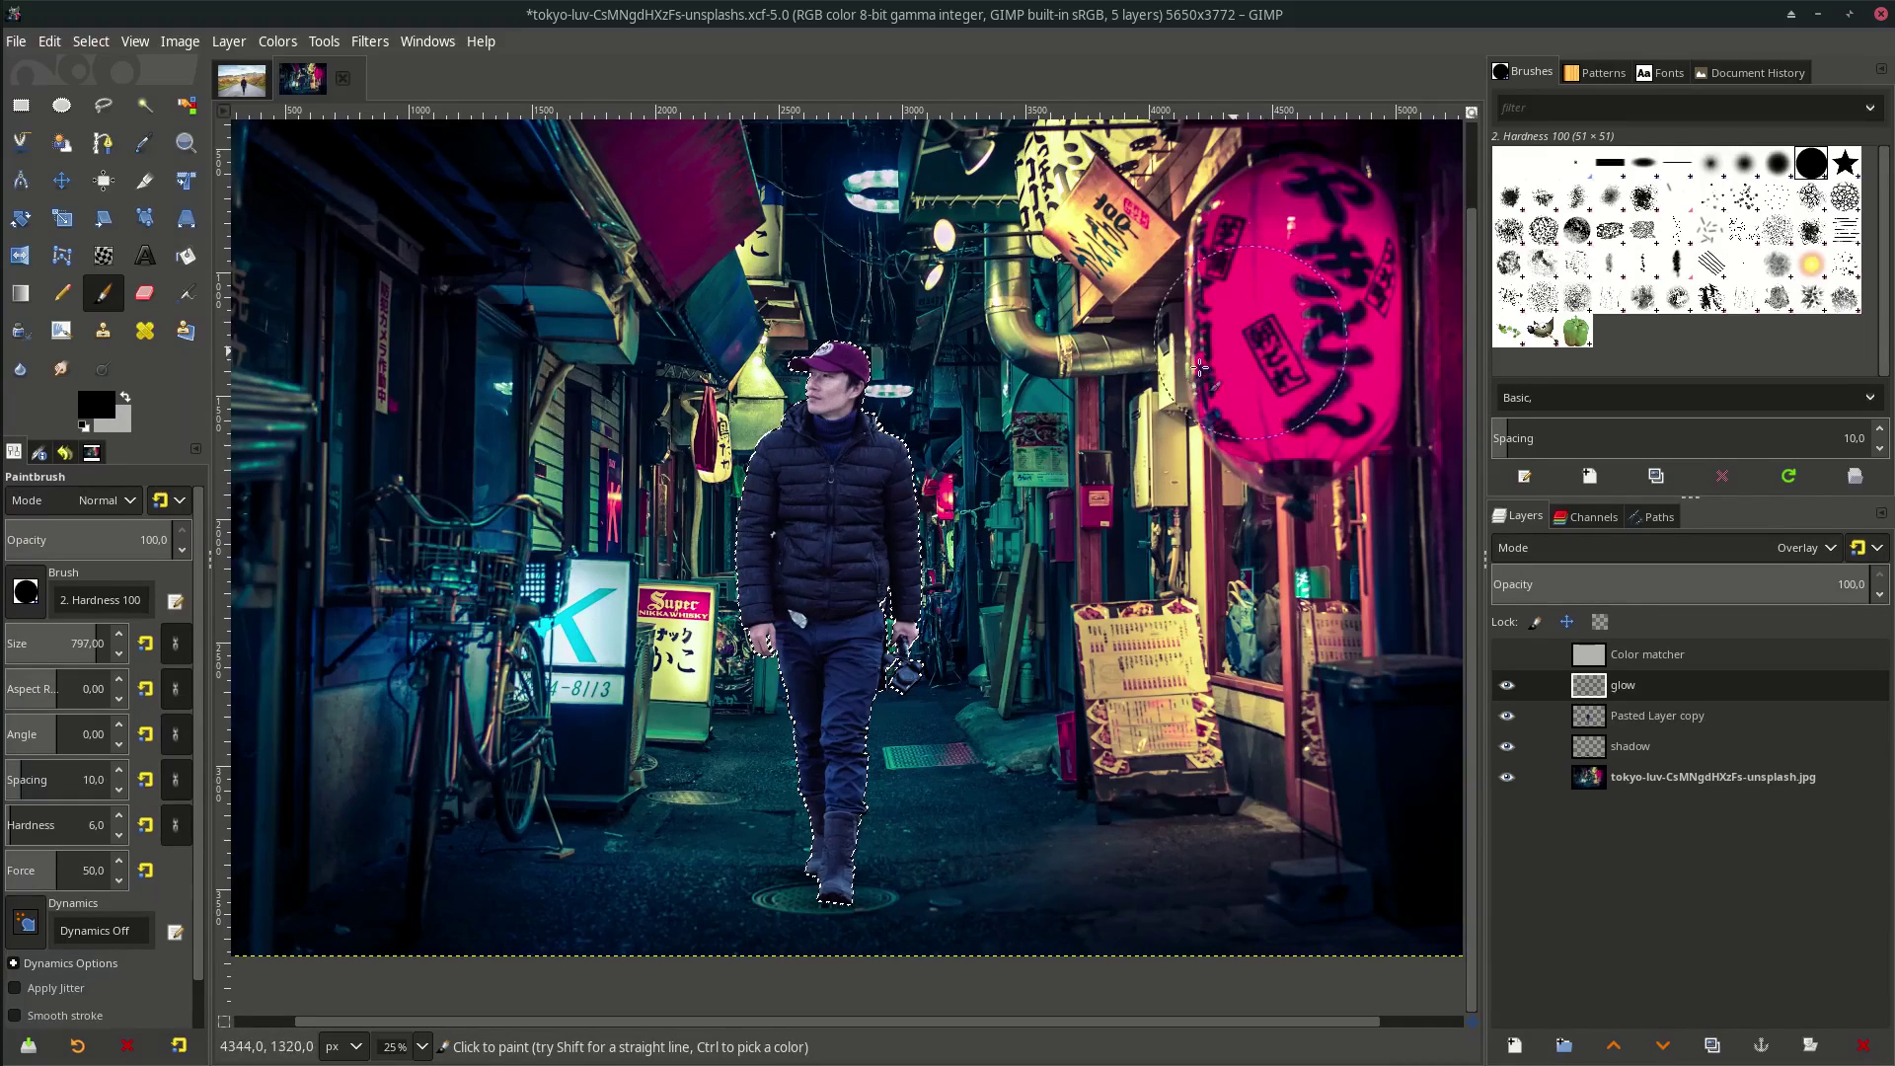
Set the paint colour to pink ff017d and shrink the brush to 436
left_click(111, 415)
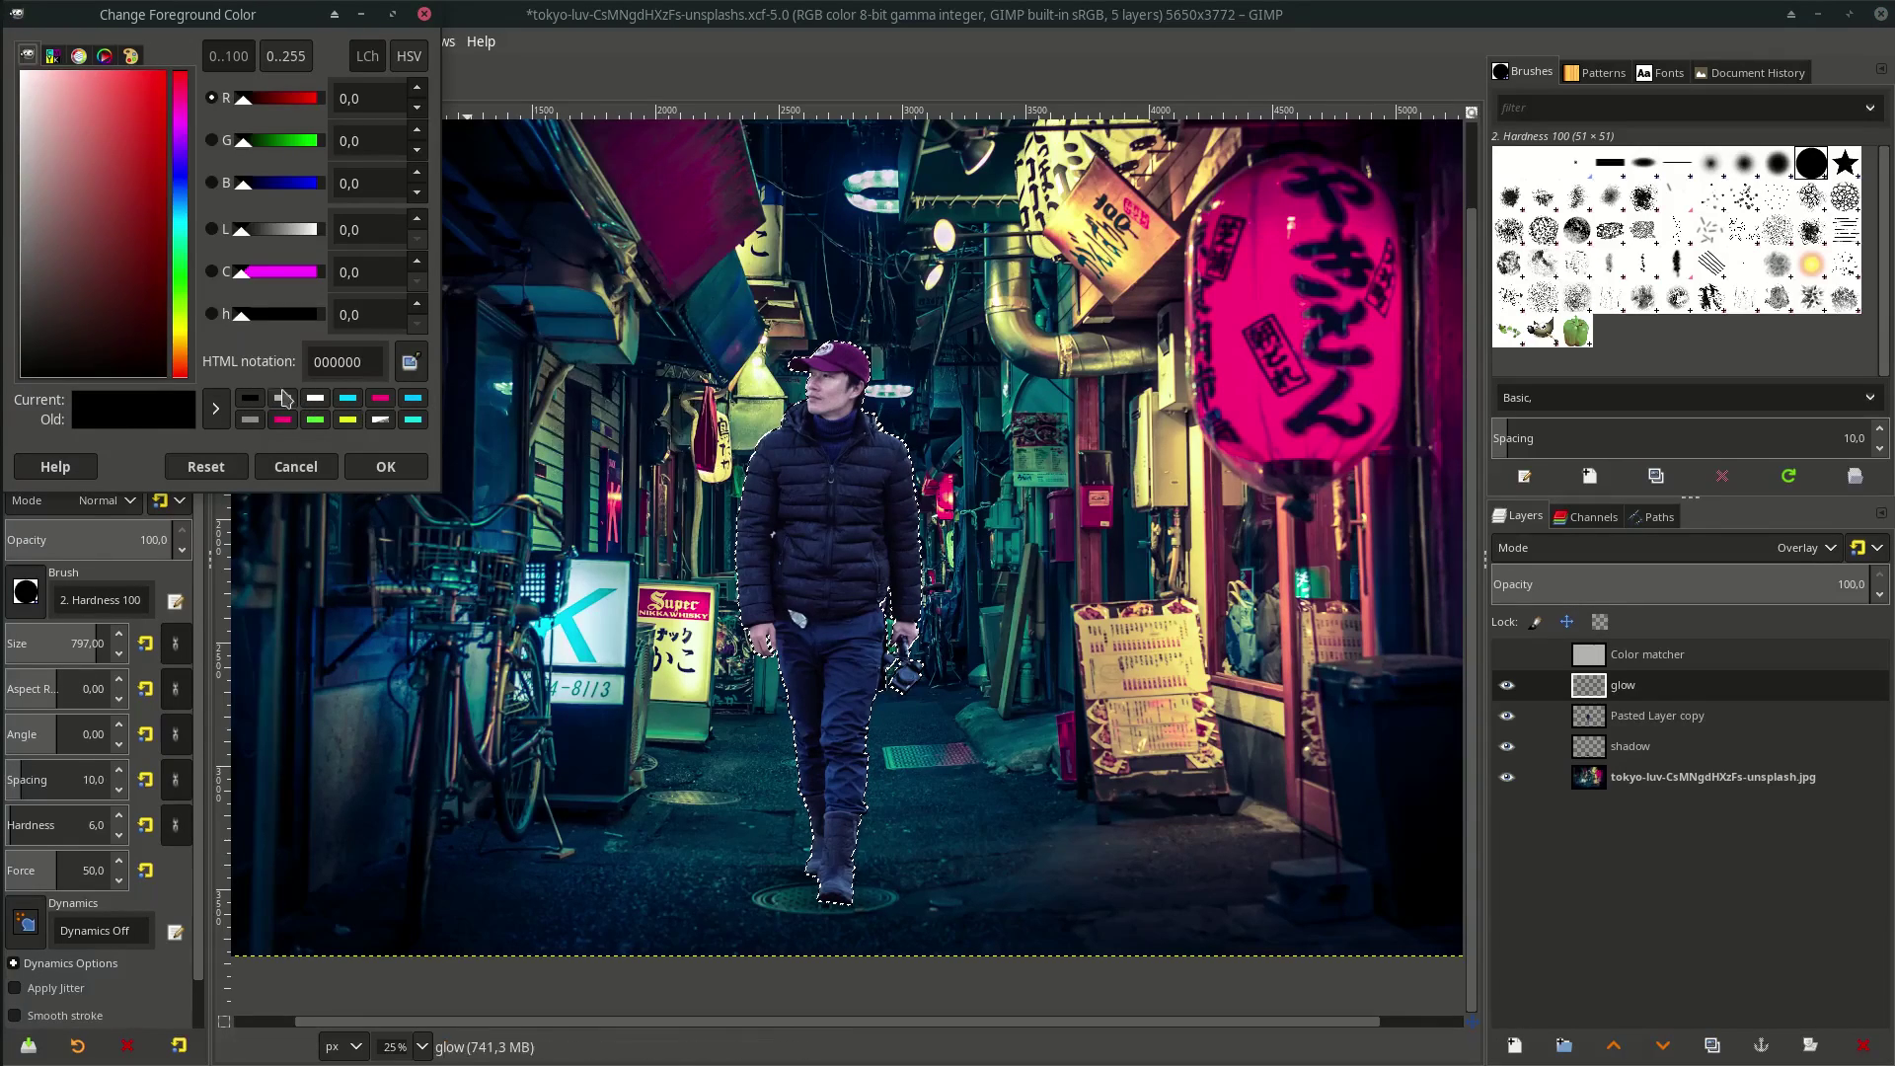
left_click(380, 397)
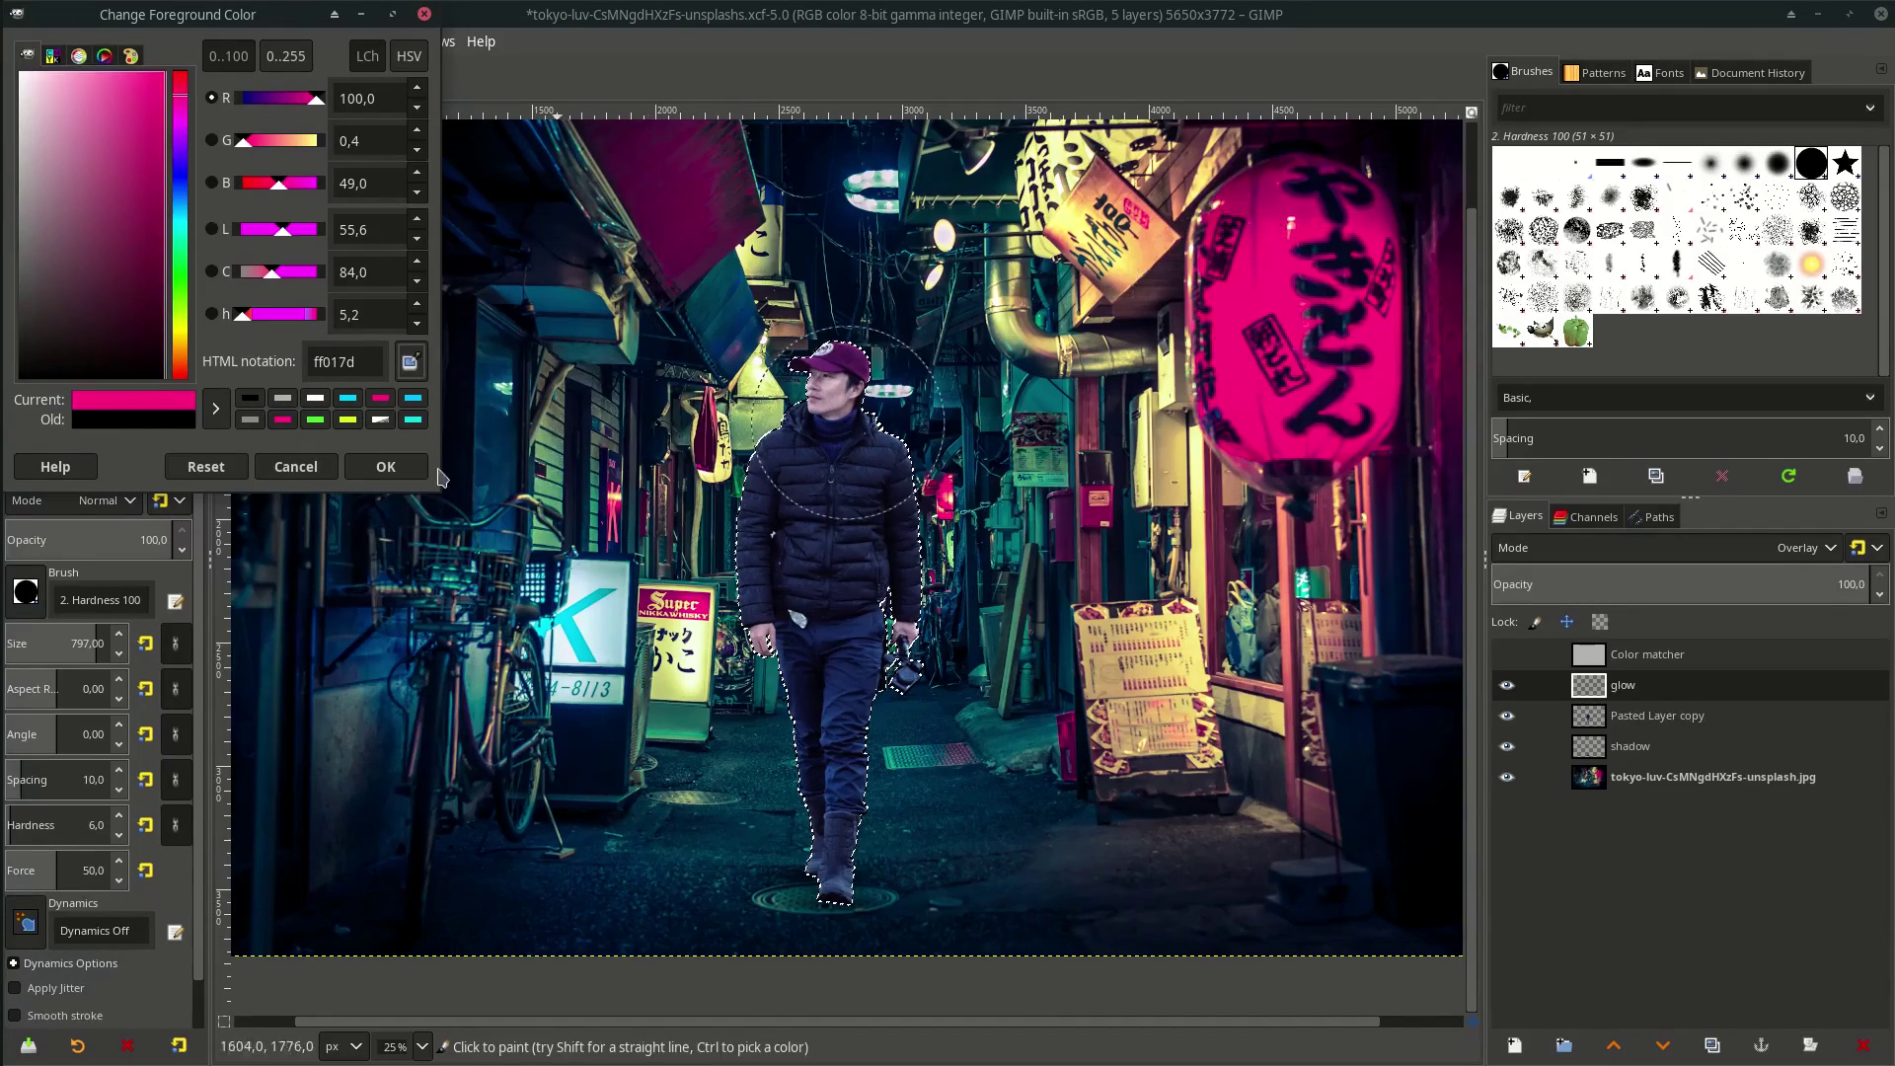
left_click(386, 467)
scroll(1027, 406, "up", 2)
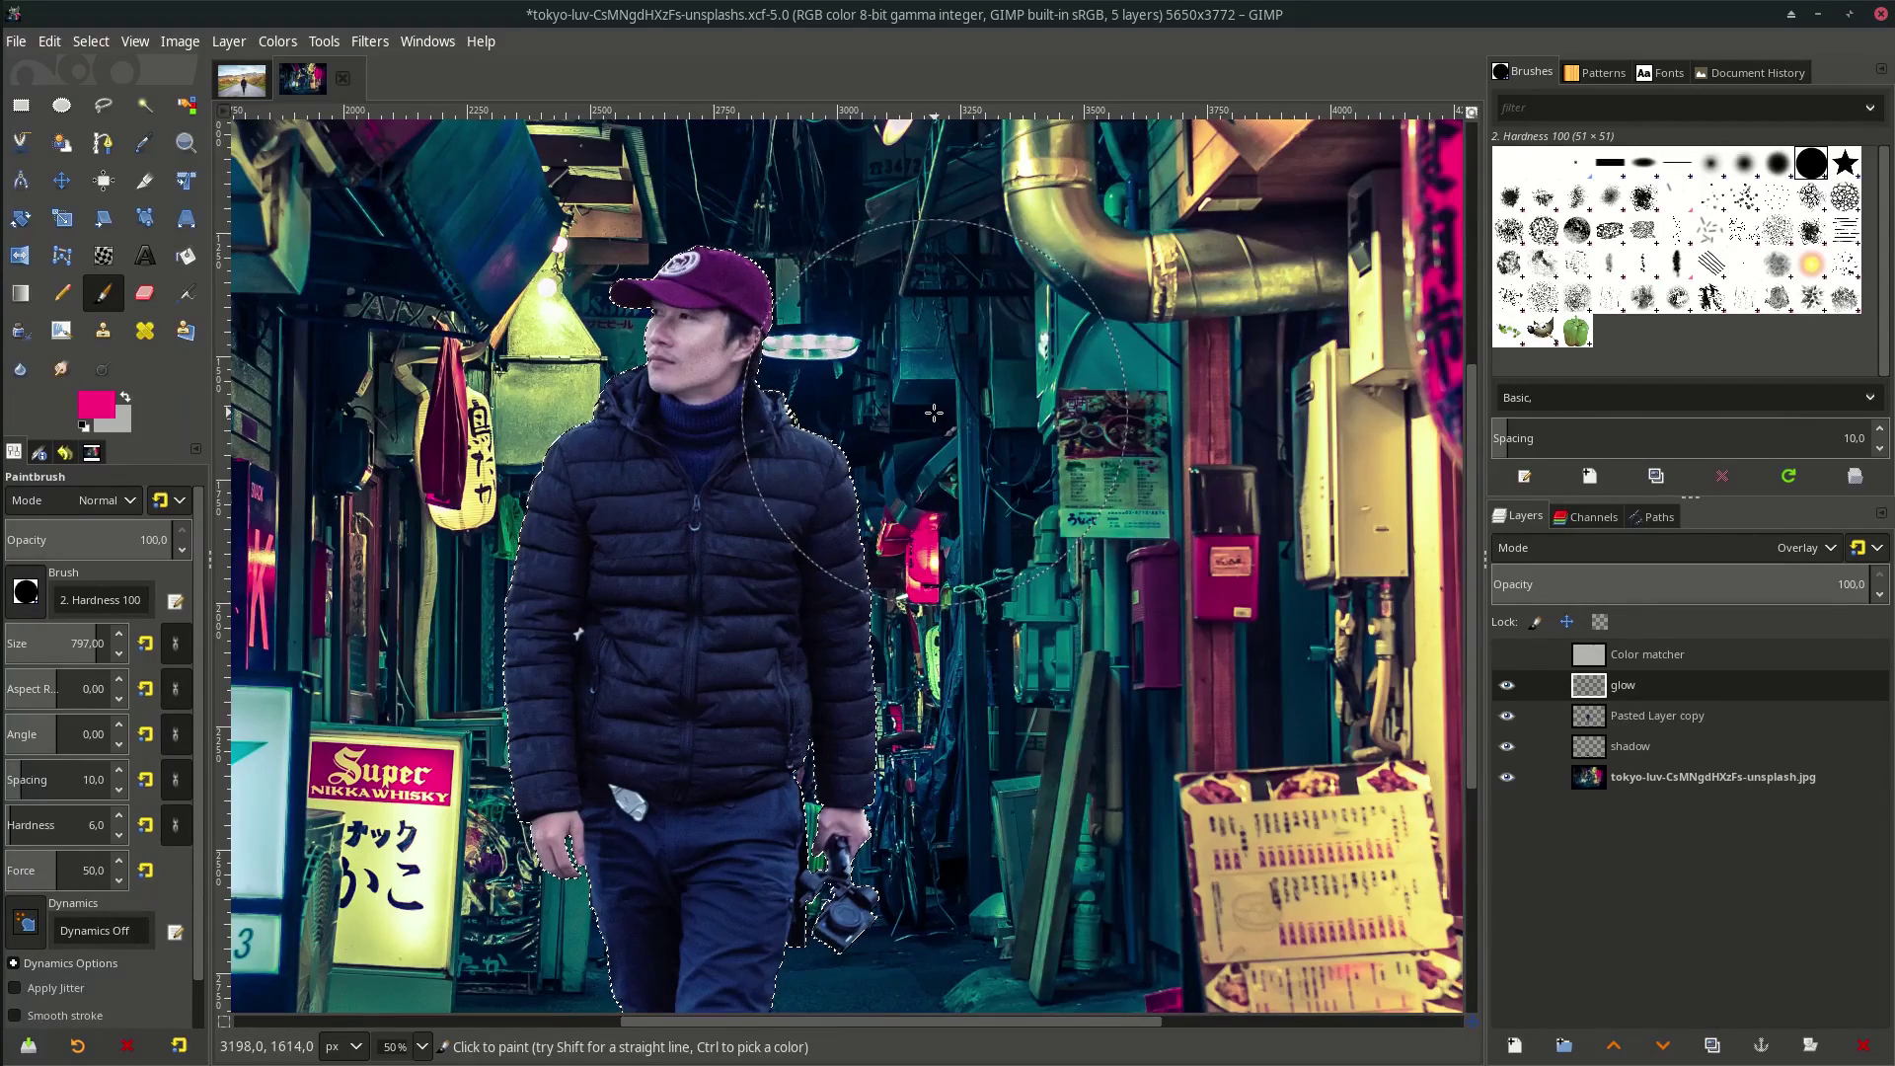
key("bracketleft")
scroll(918, 470, "down", 3)
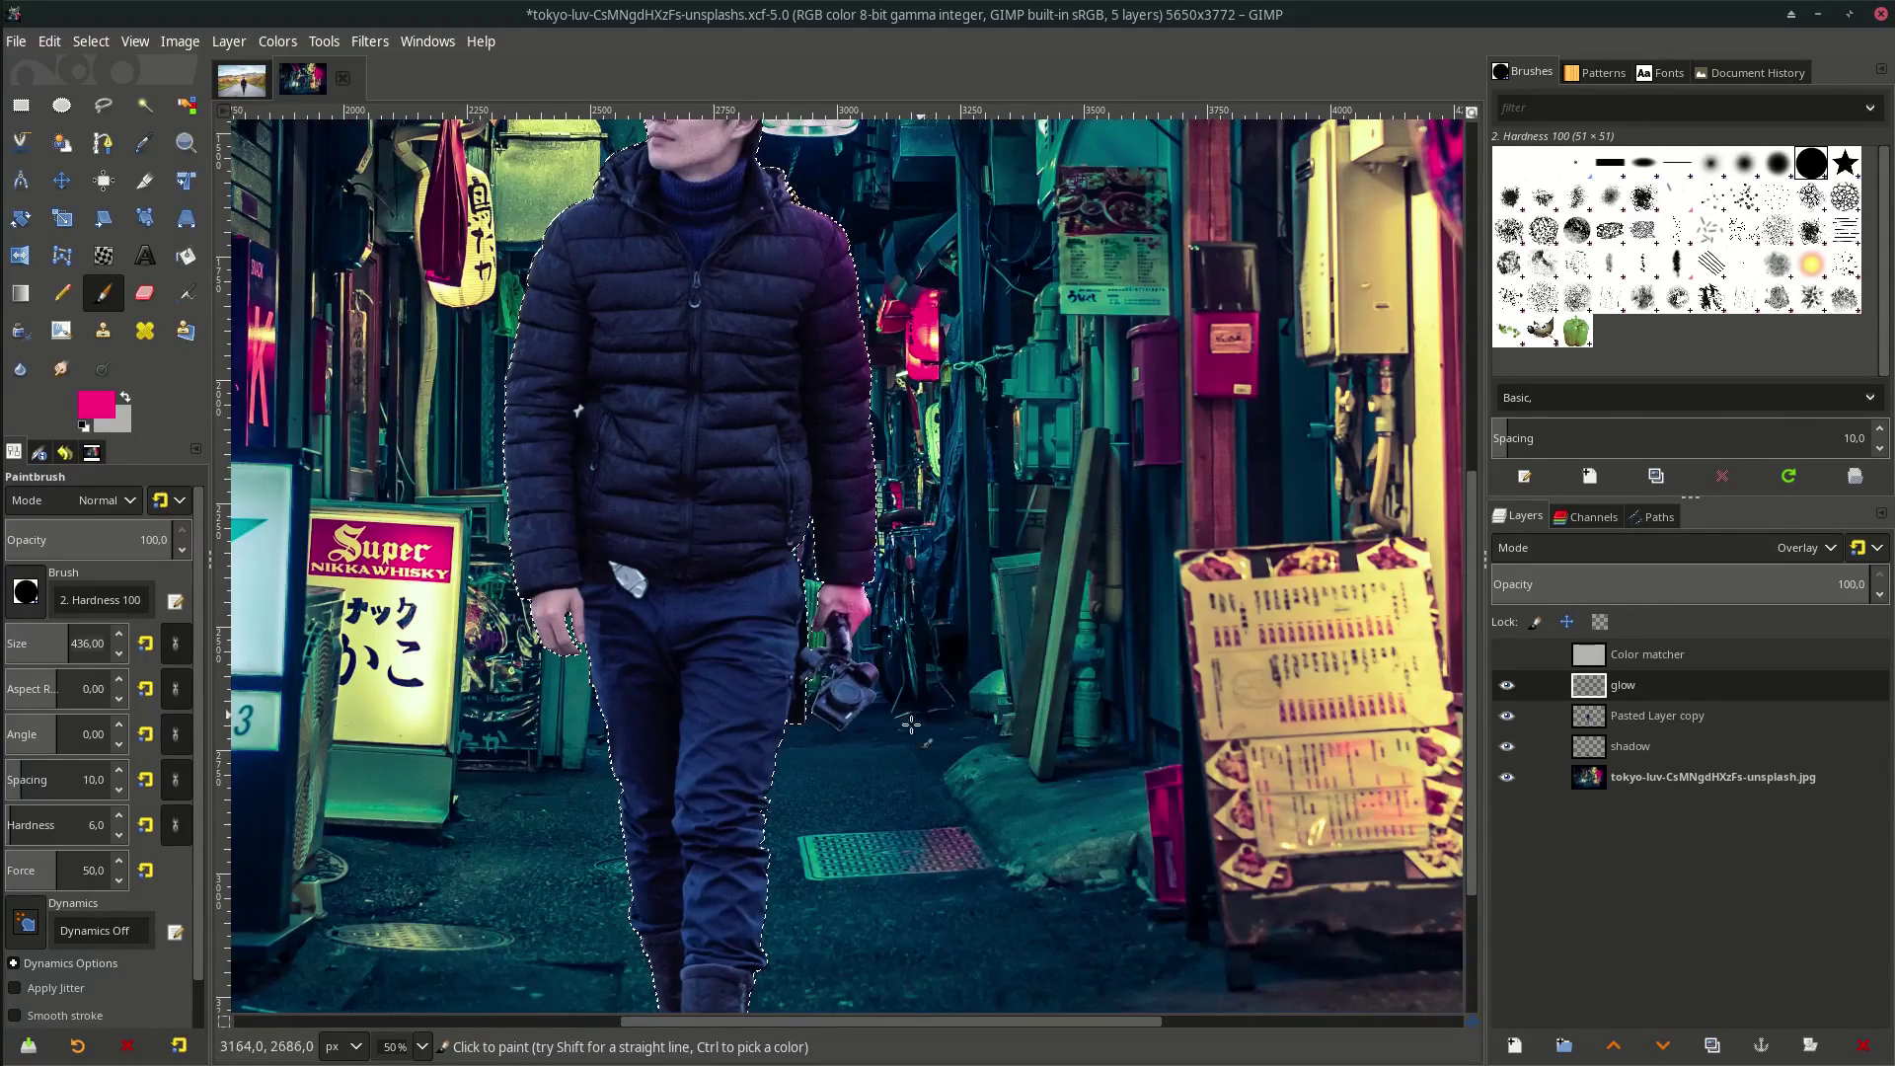
scroll(912, 726, "down", 3)
scroll(765, 874, "down", 1)
scroll(817, 568, "left", 3)
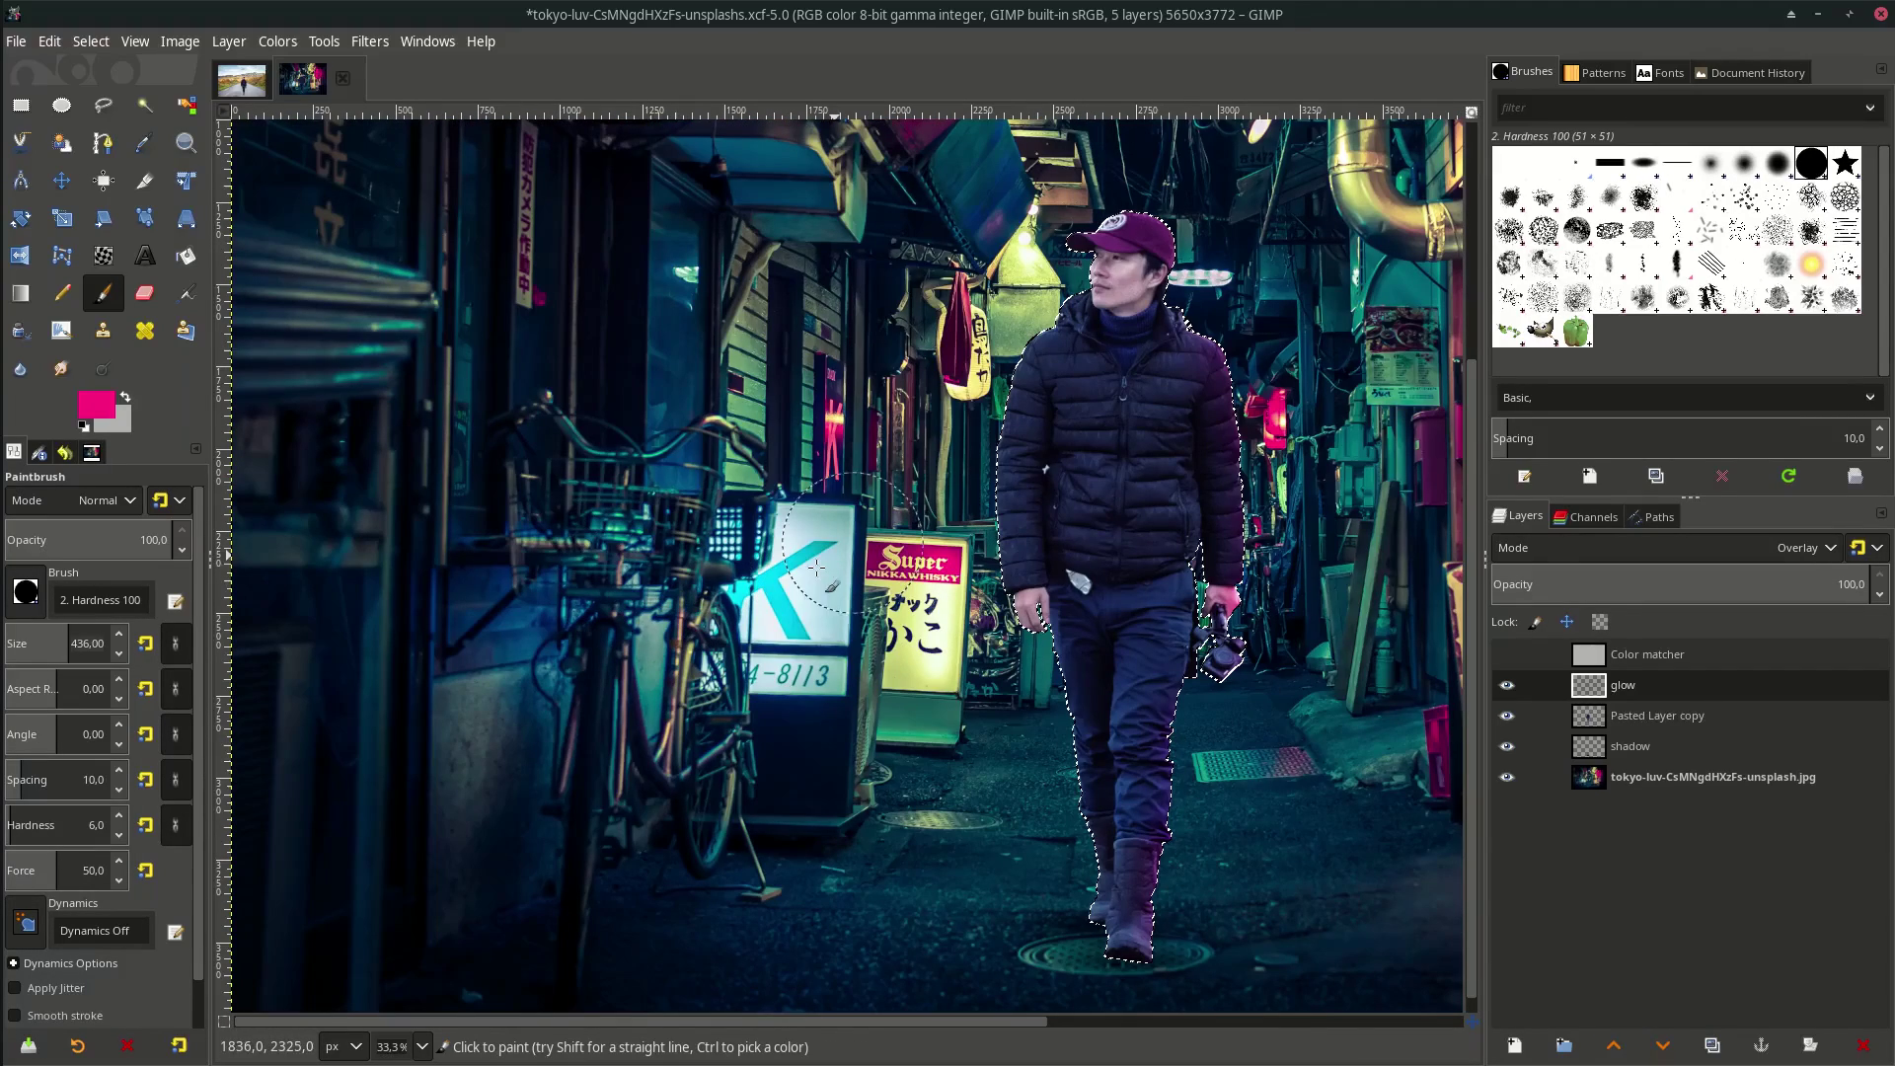
Change the paint colour from magenta to cyan 01bfff and return to the paintbrush
left_click(111, 407)
left_click_drag(181, 158, 184, 210)
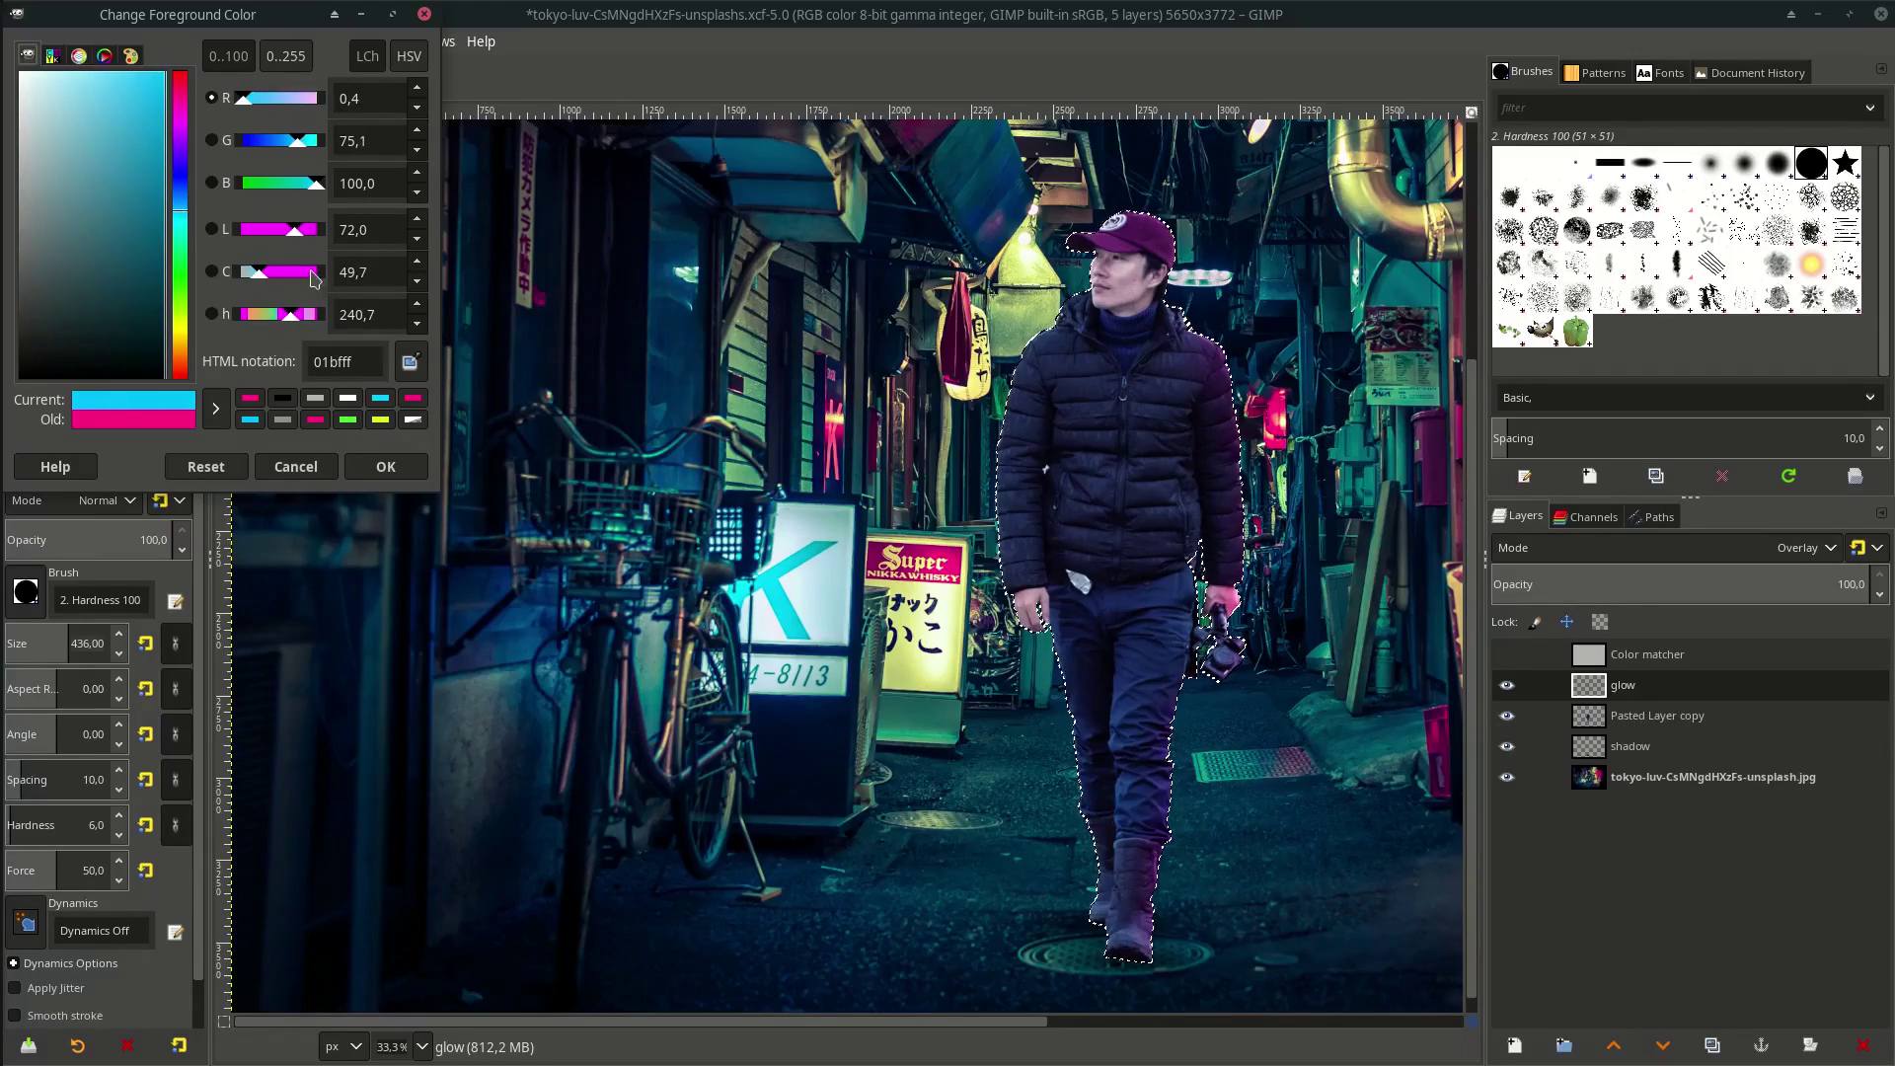
left_click(385, 467)
scroll(855, 481, "up", 3)
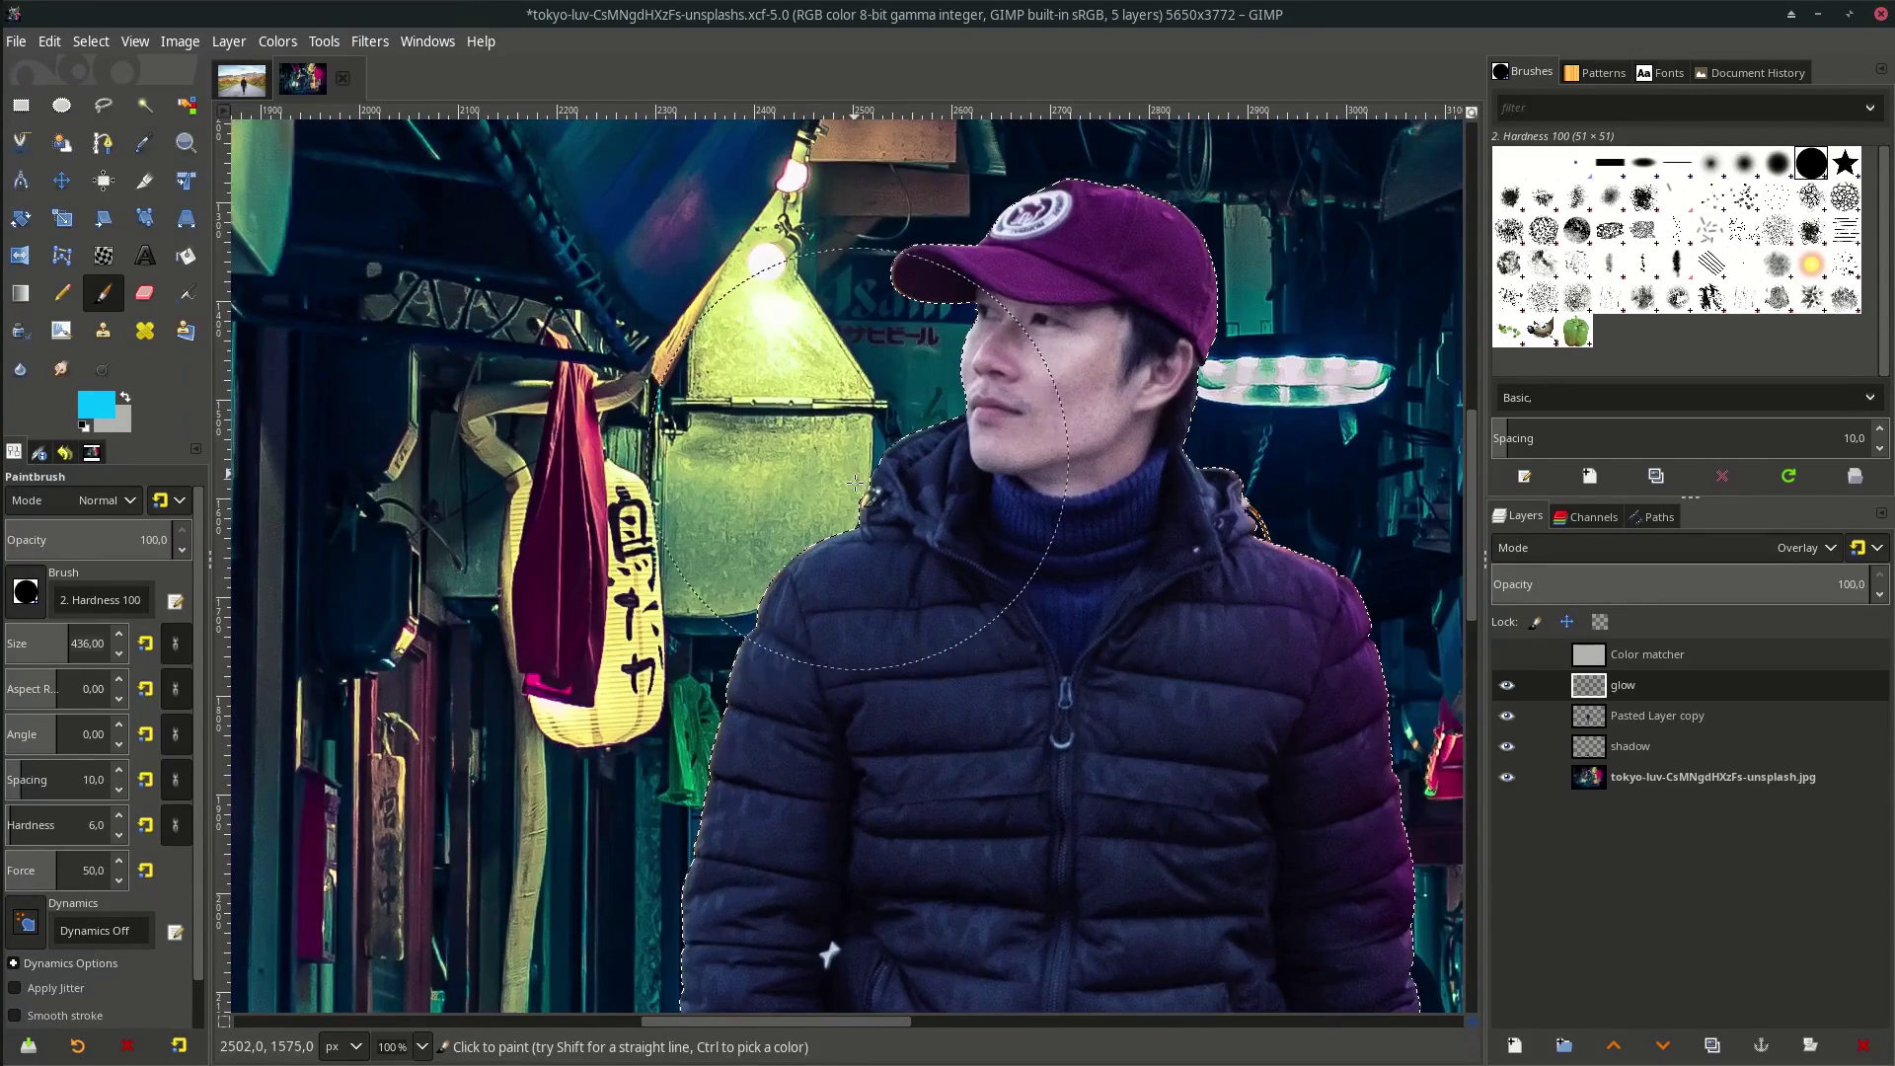
scroll(751, 405, "down", 10)
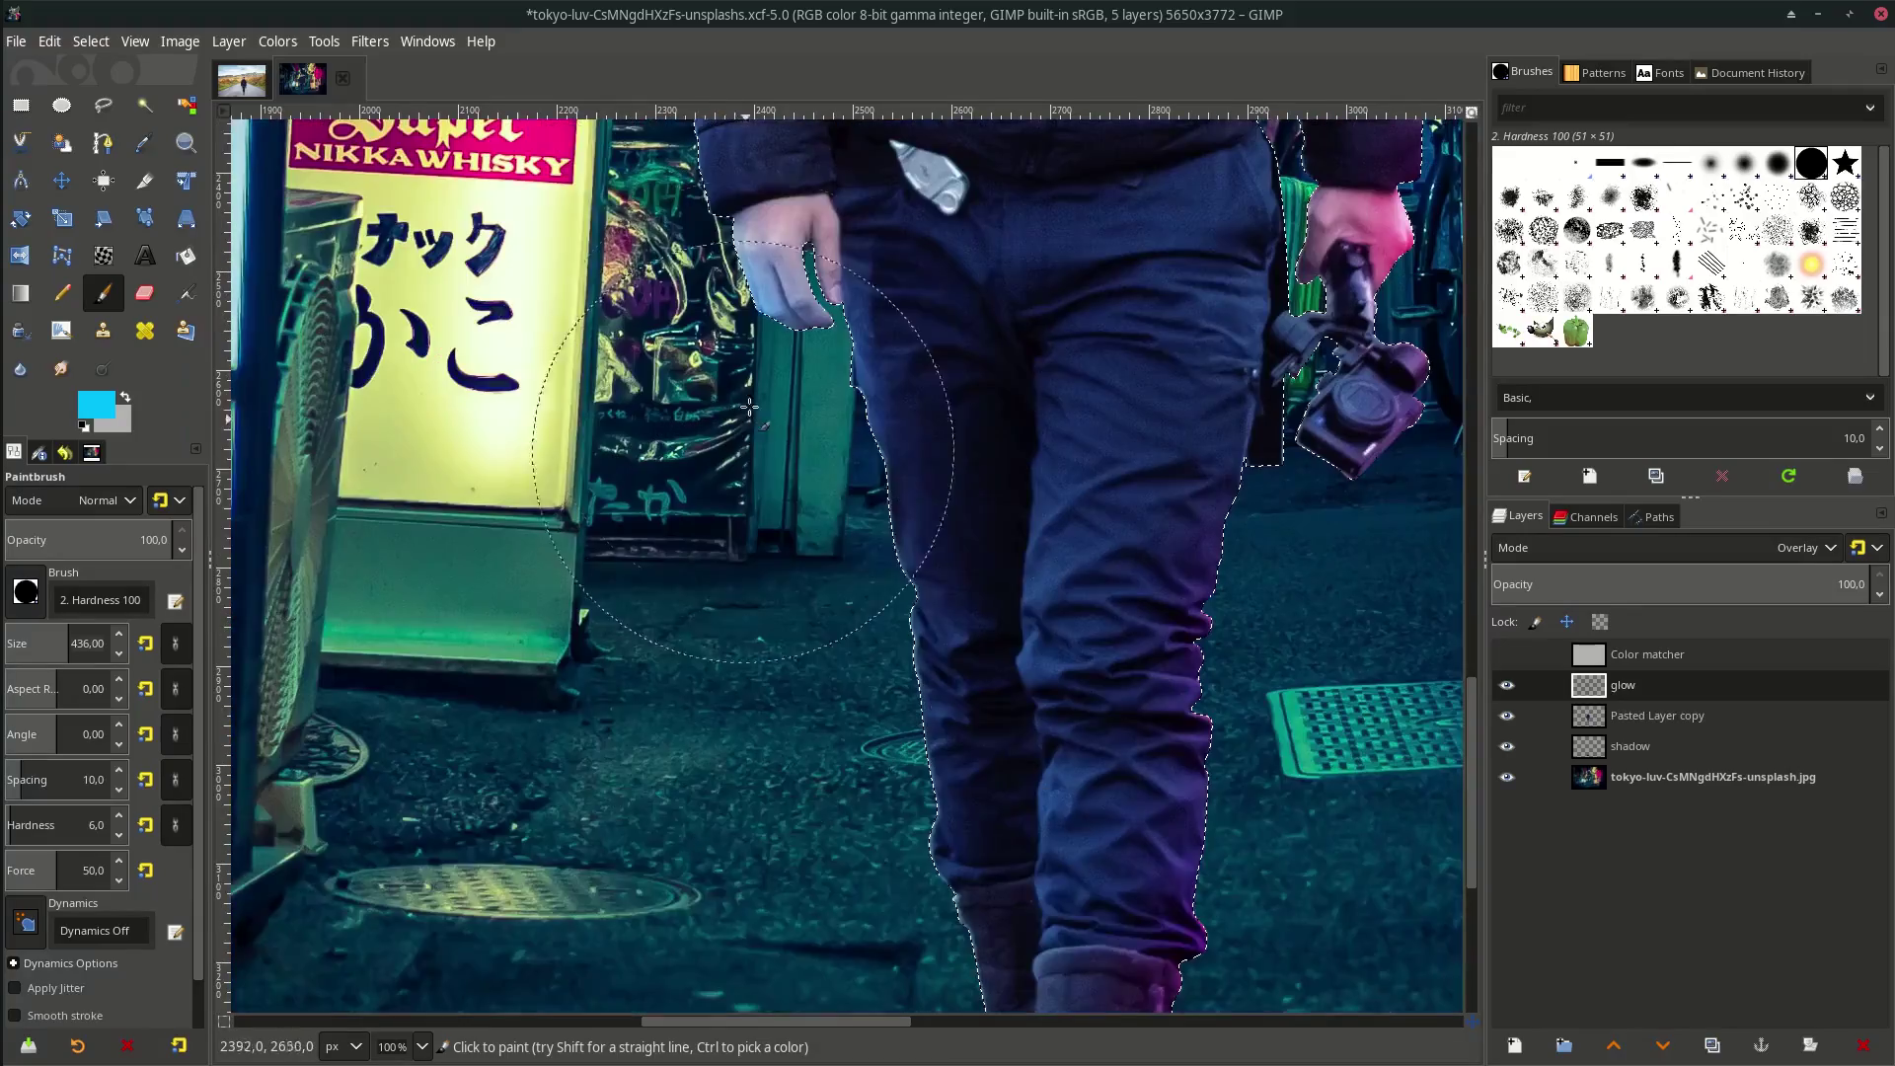
scroll(750, 406, "down", 6)
scroll(804, 368, "down", 1)
scroll(675, 381, "up", 4)
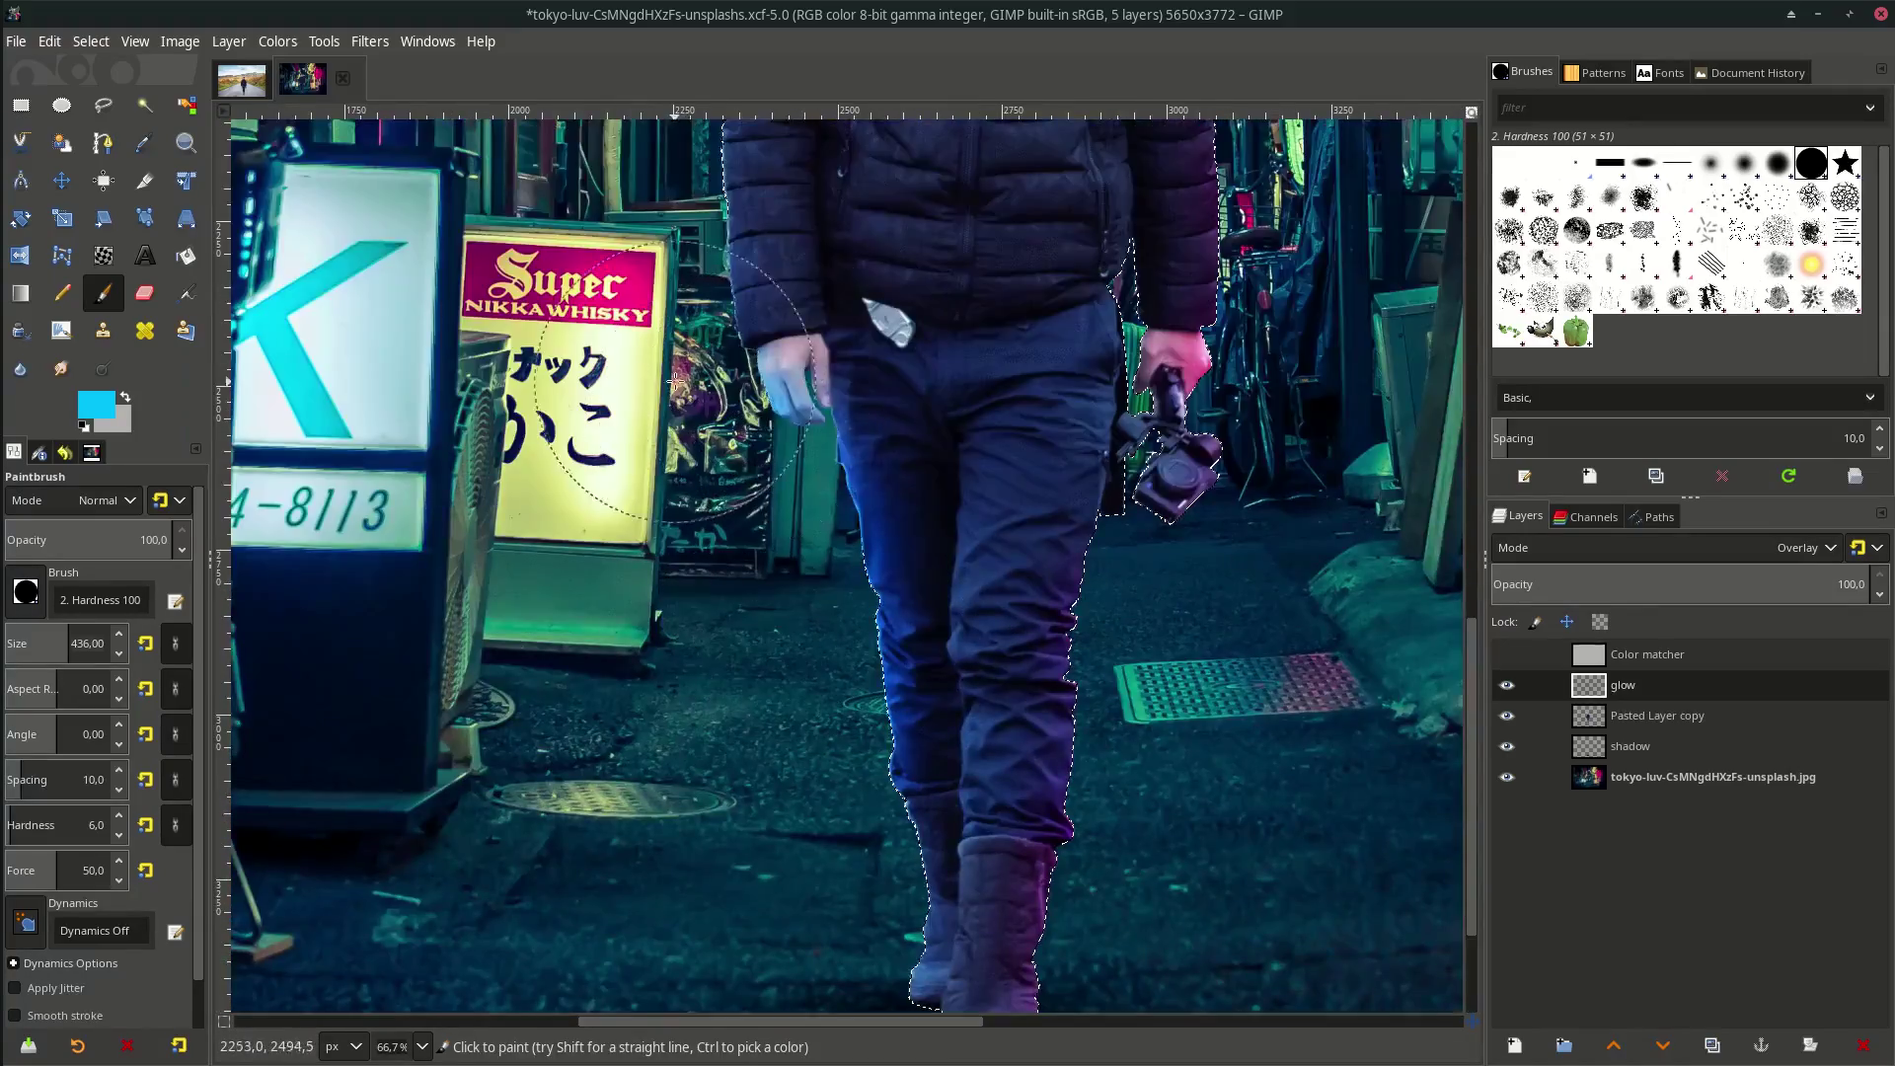
scroll(675, 381, "down", 4)
key("m")
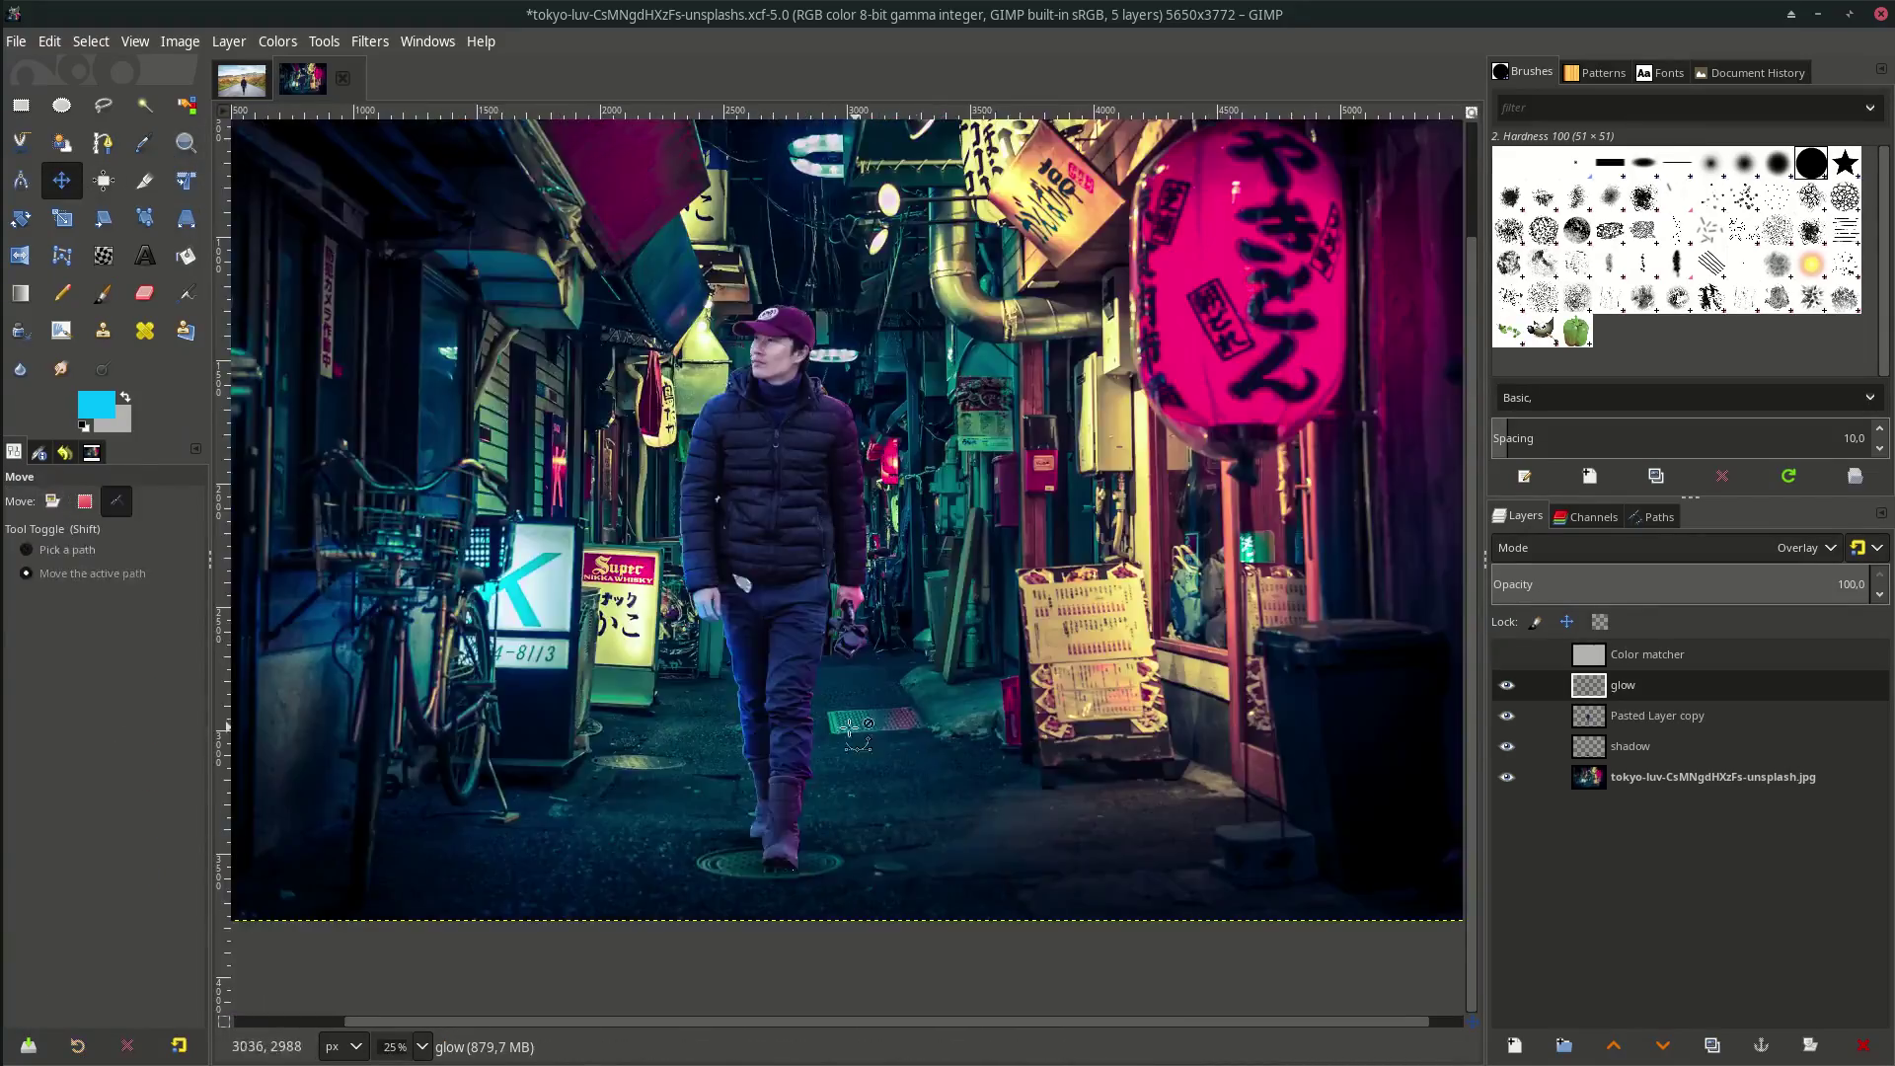
scroll(849, 728, "down", 1)
key("p")
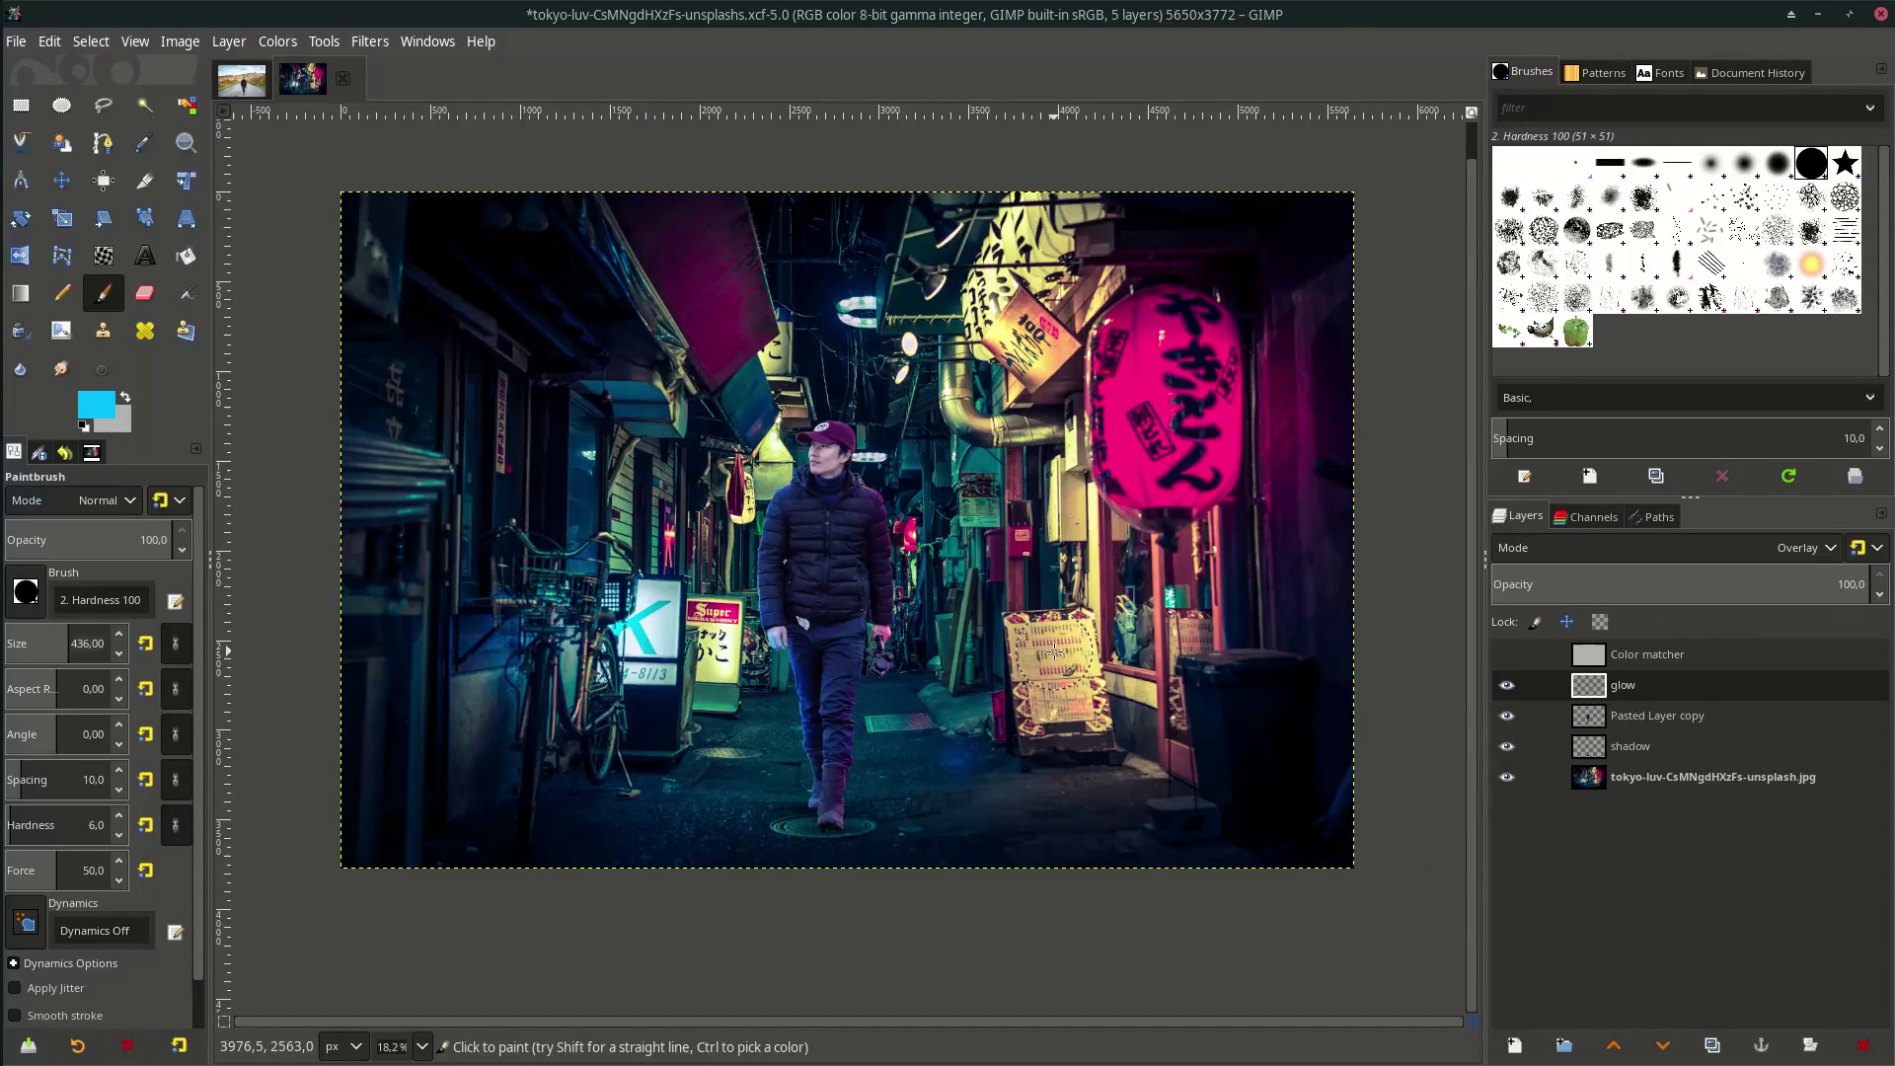
Create a new layer named 'glow for bg' above the shadow layer
left_click(1686, 756)
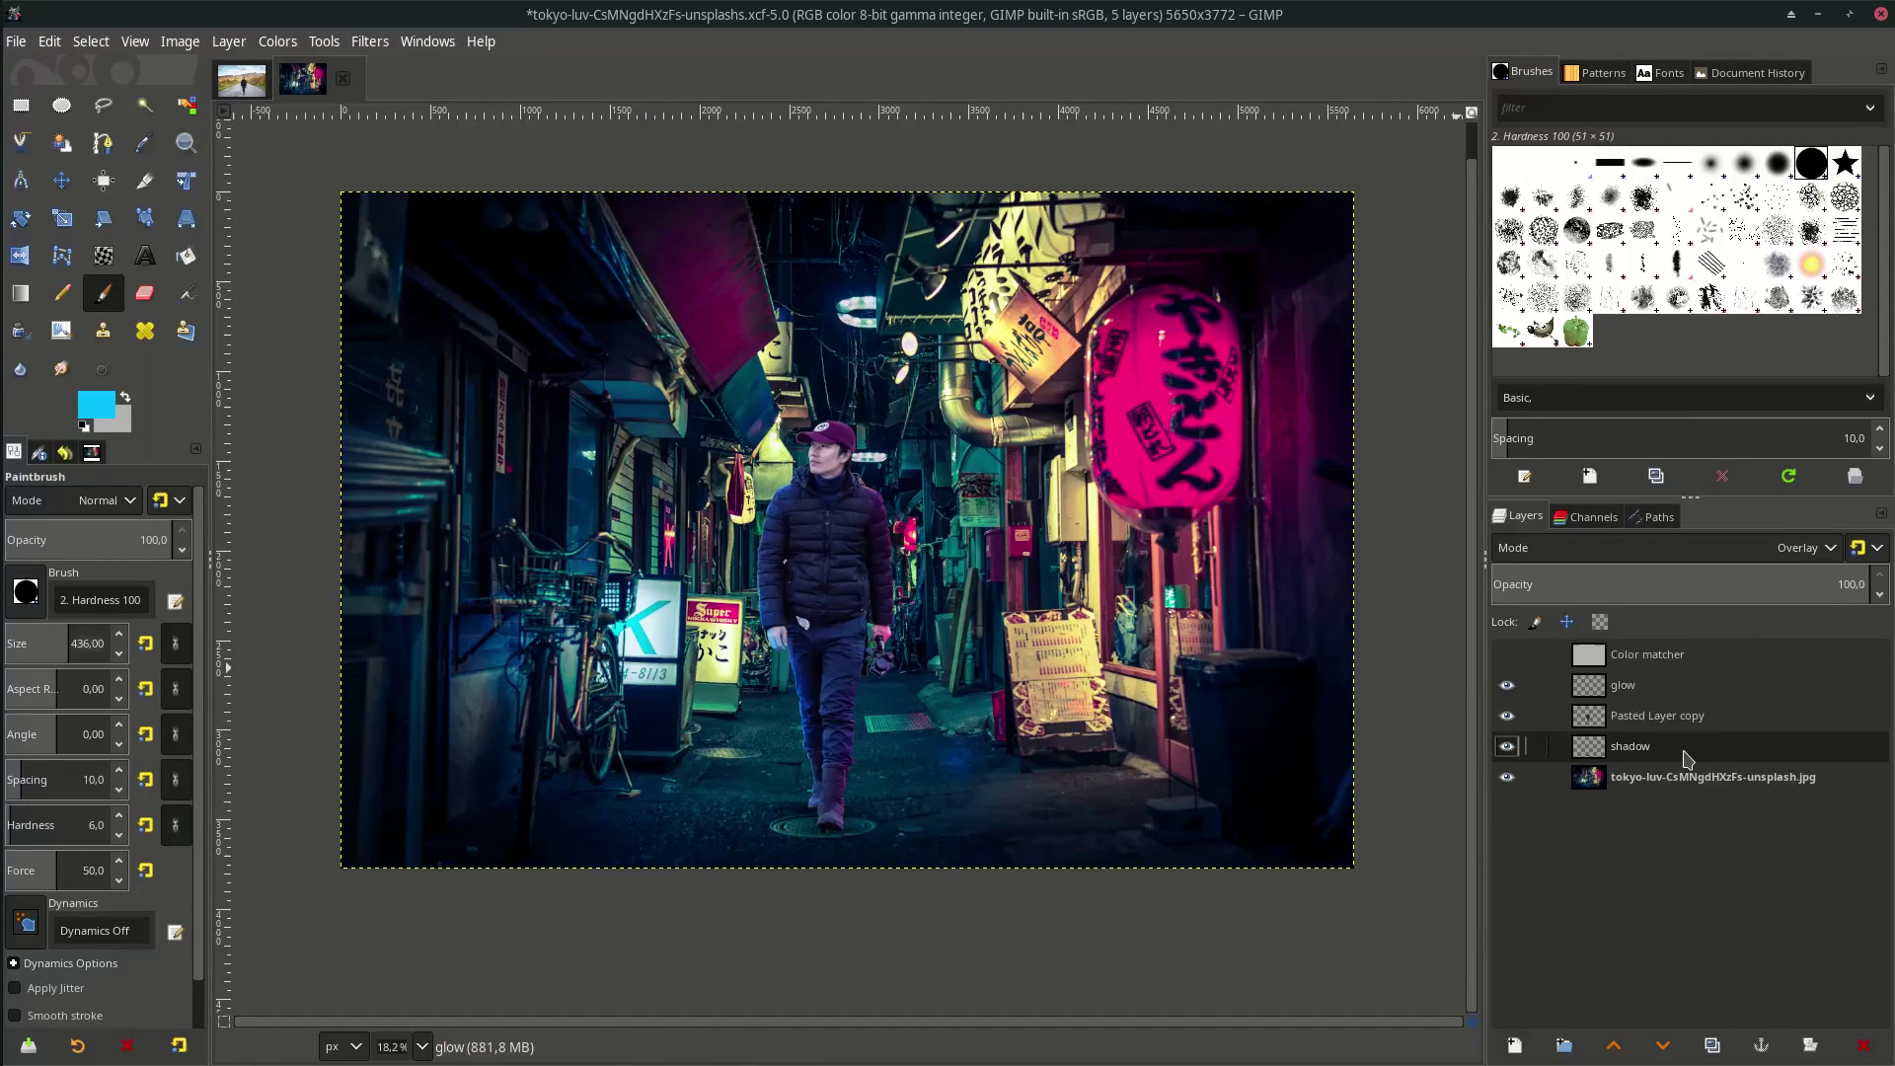
left_click(1515, 1045)
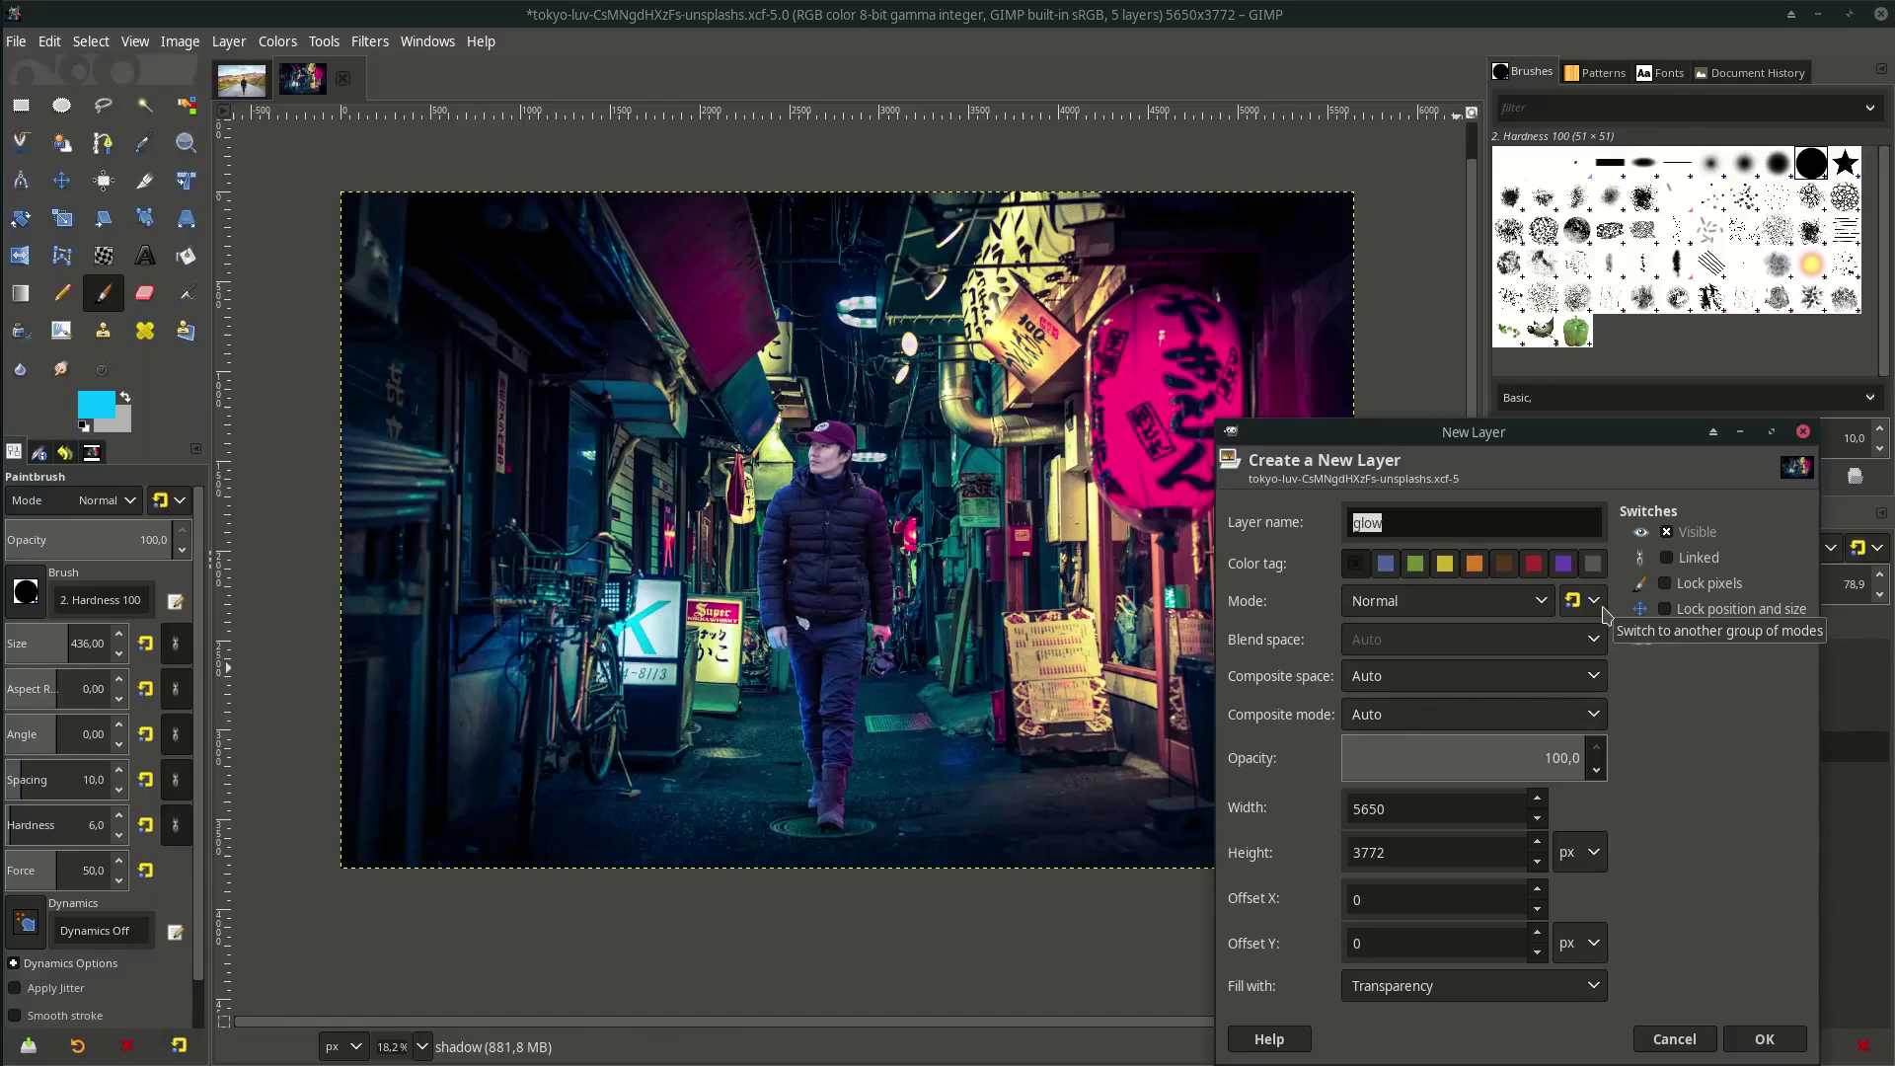
type("for ")
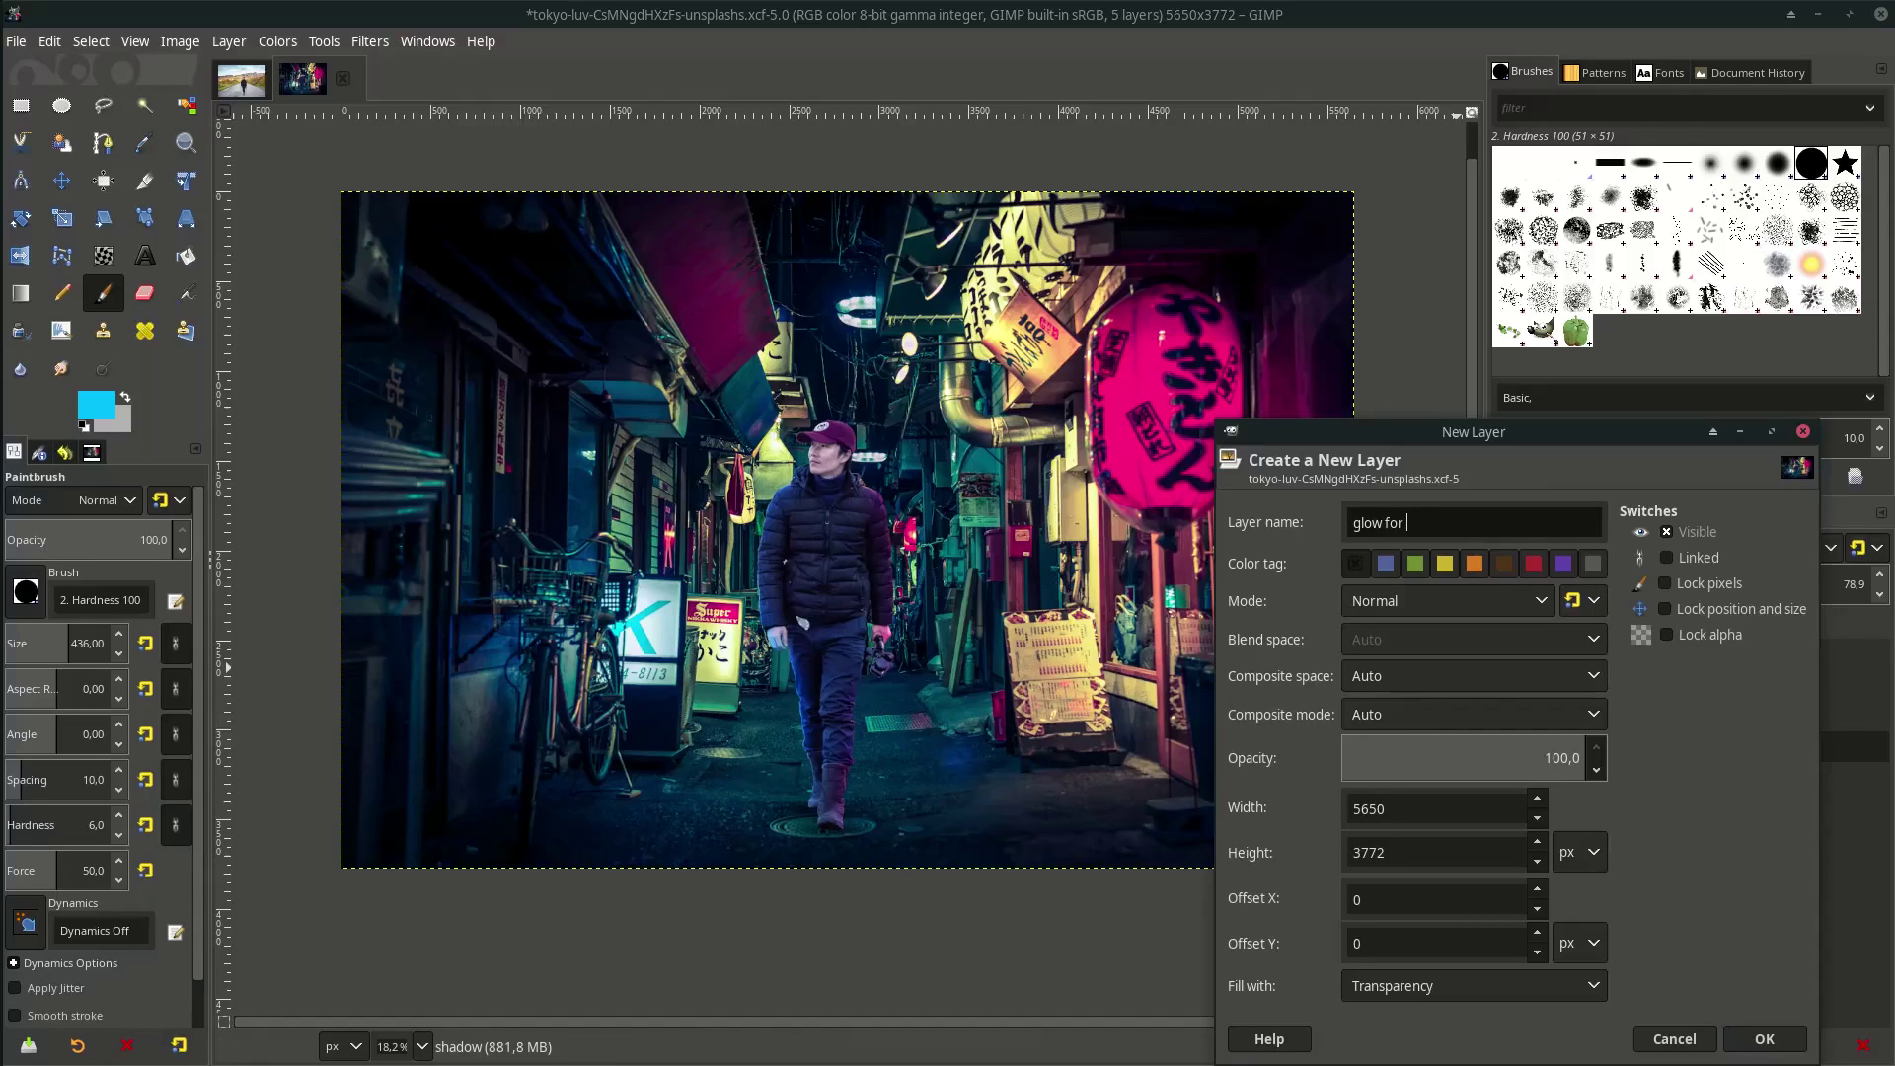
type("bg")
key("Return")
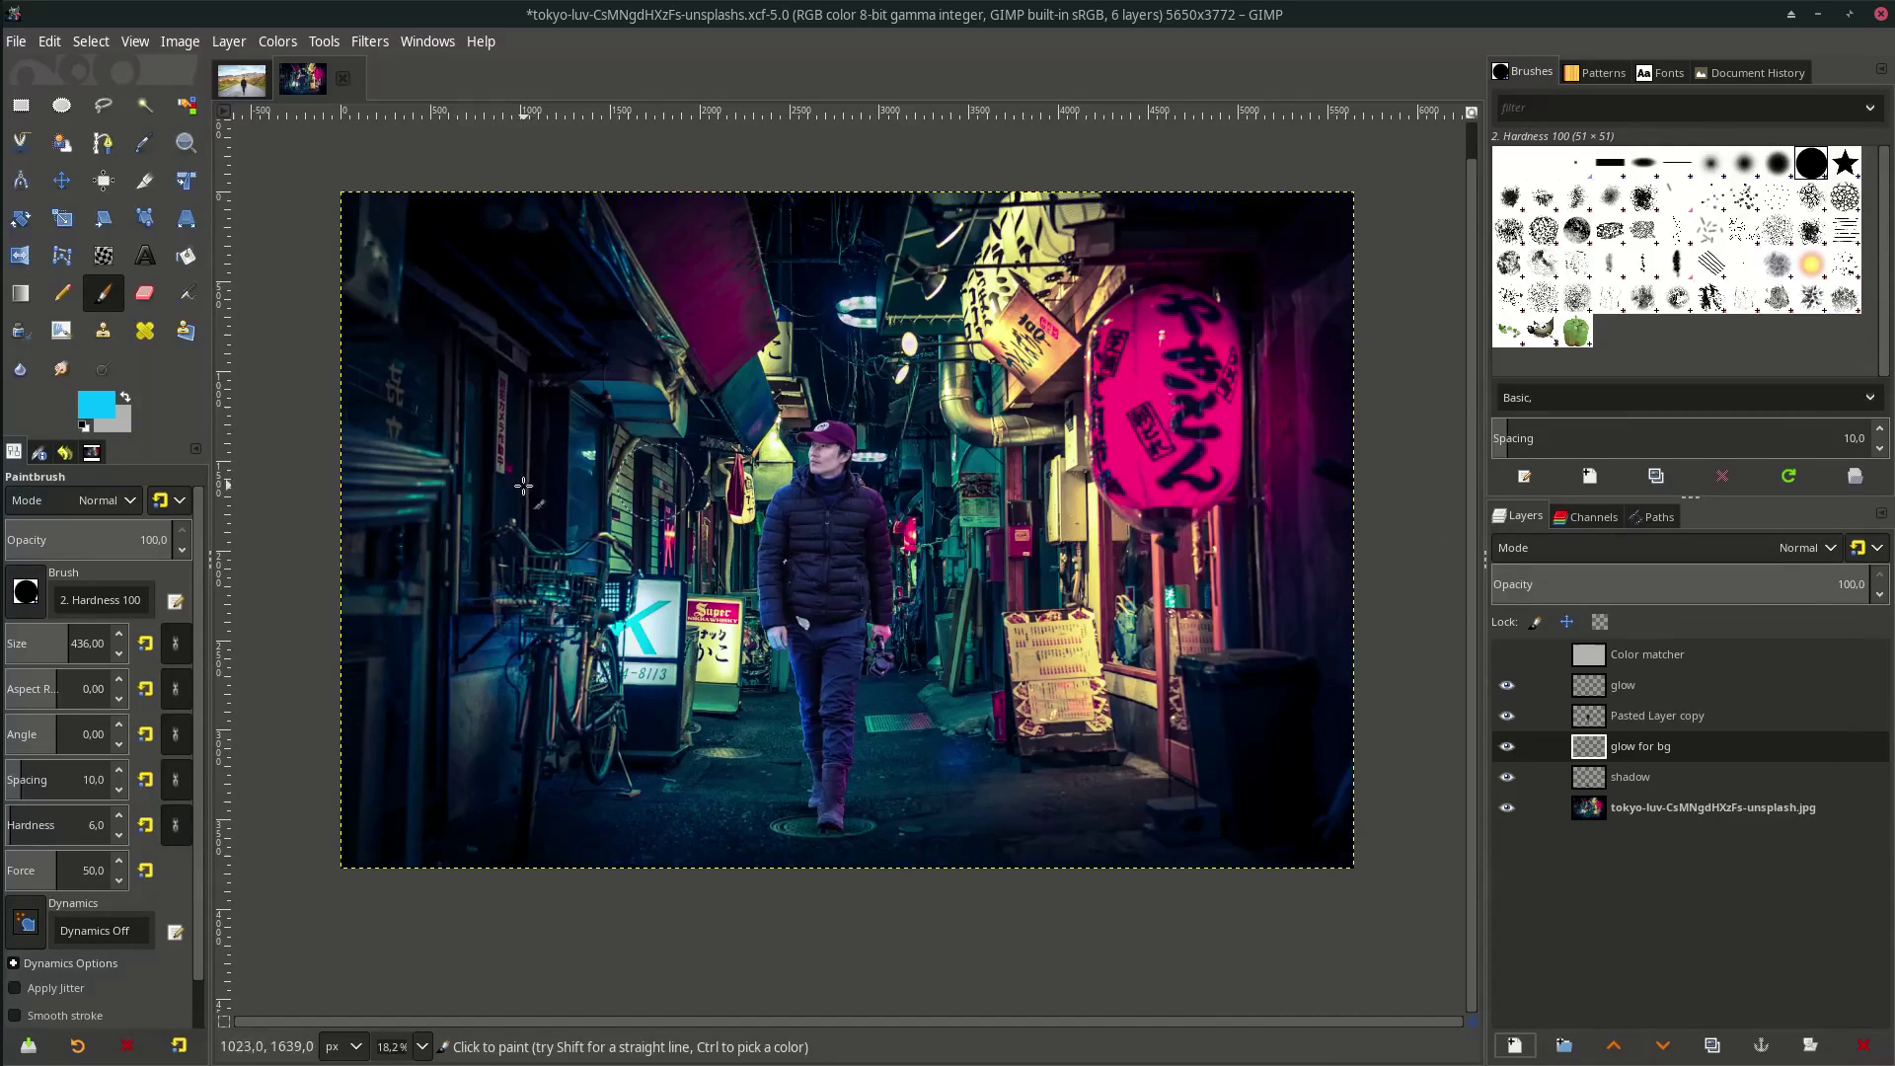
Set the foreground paint colour to pure white
left_click(96, 407)
left_click(92, 261)
left_click_drag(51, 175, 20, 70)
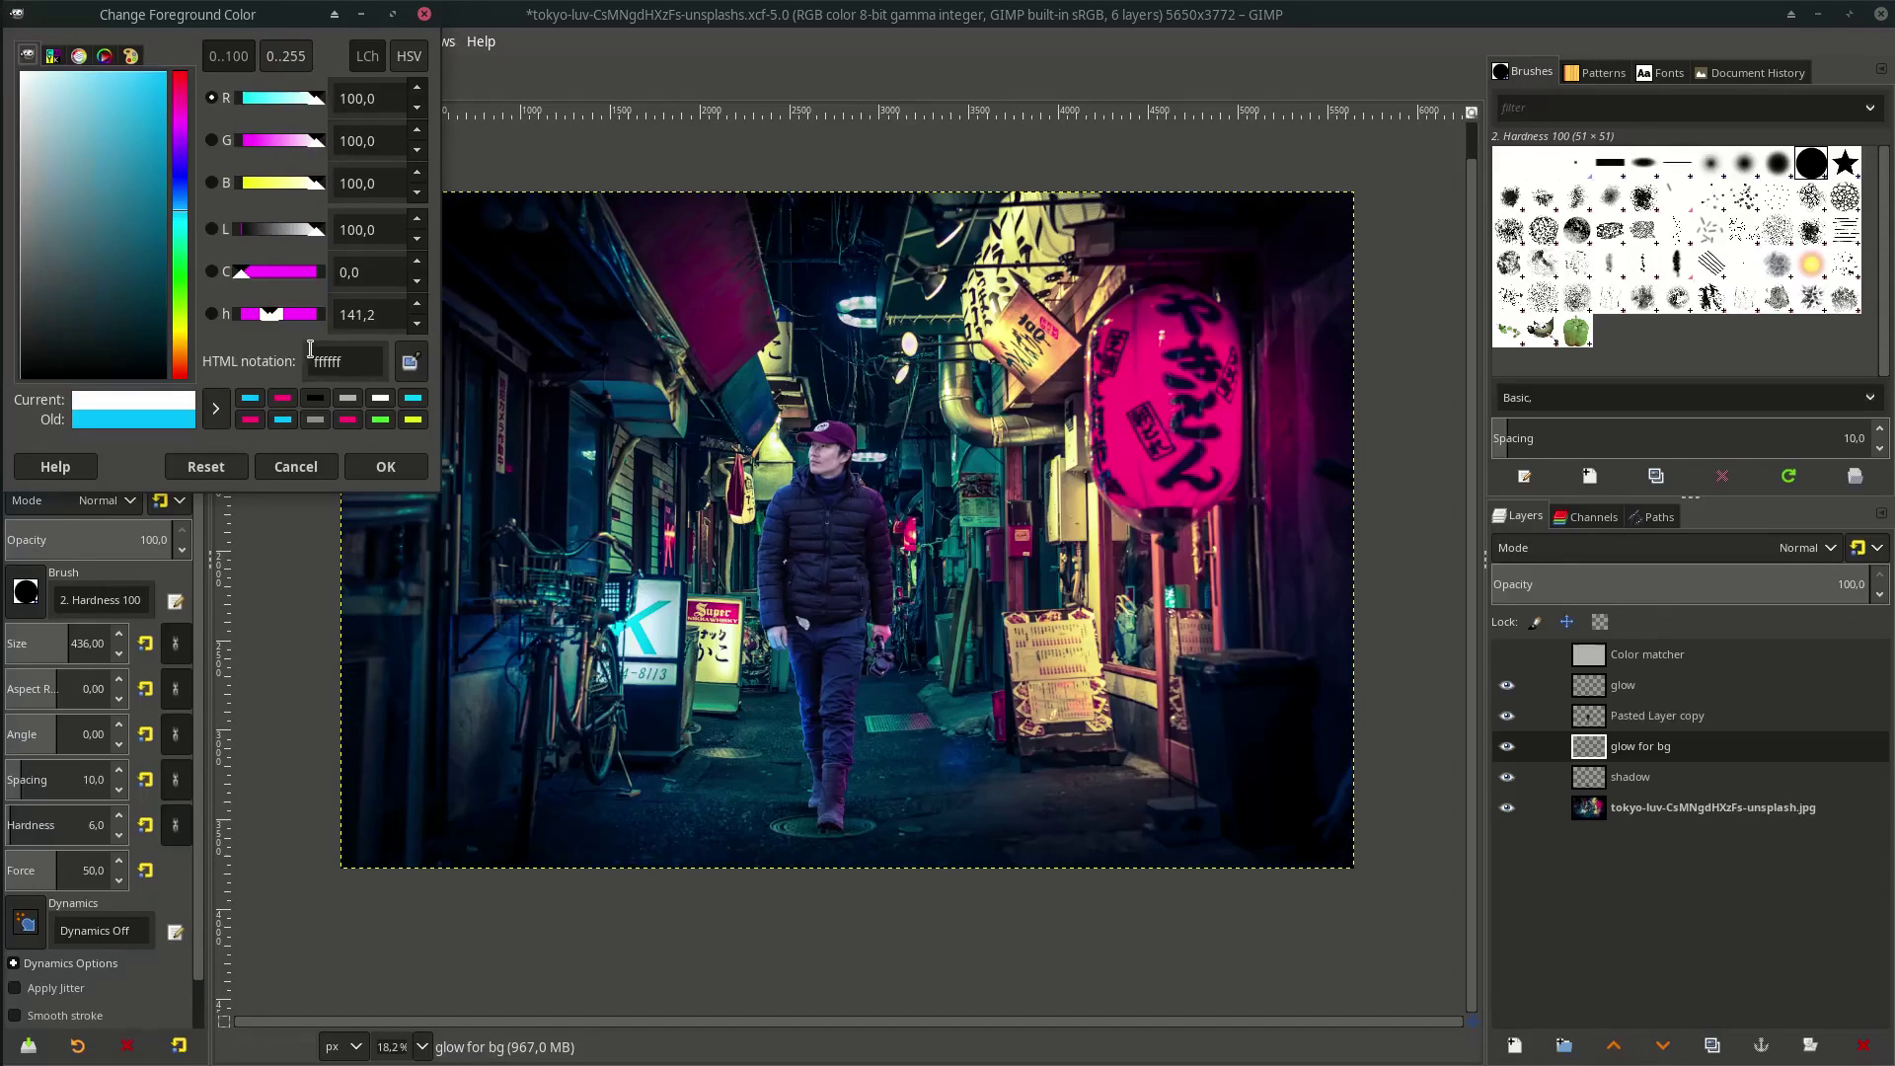
left_click(385, 467)
Set the glow for bg layer's blend mode to Overlay
left_click(1806, 548)
left_click(1807, 548)
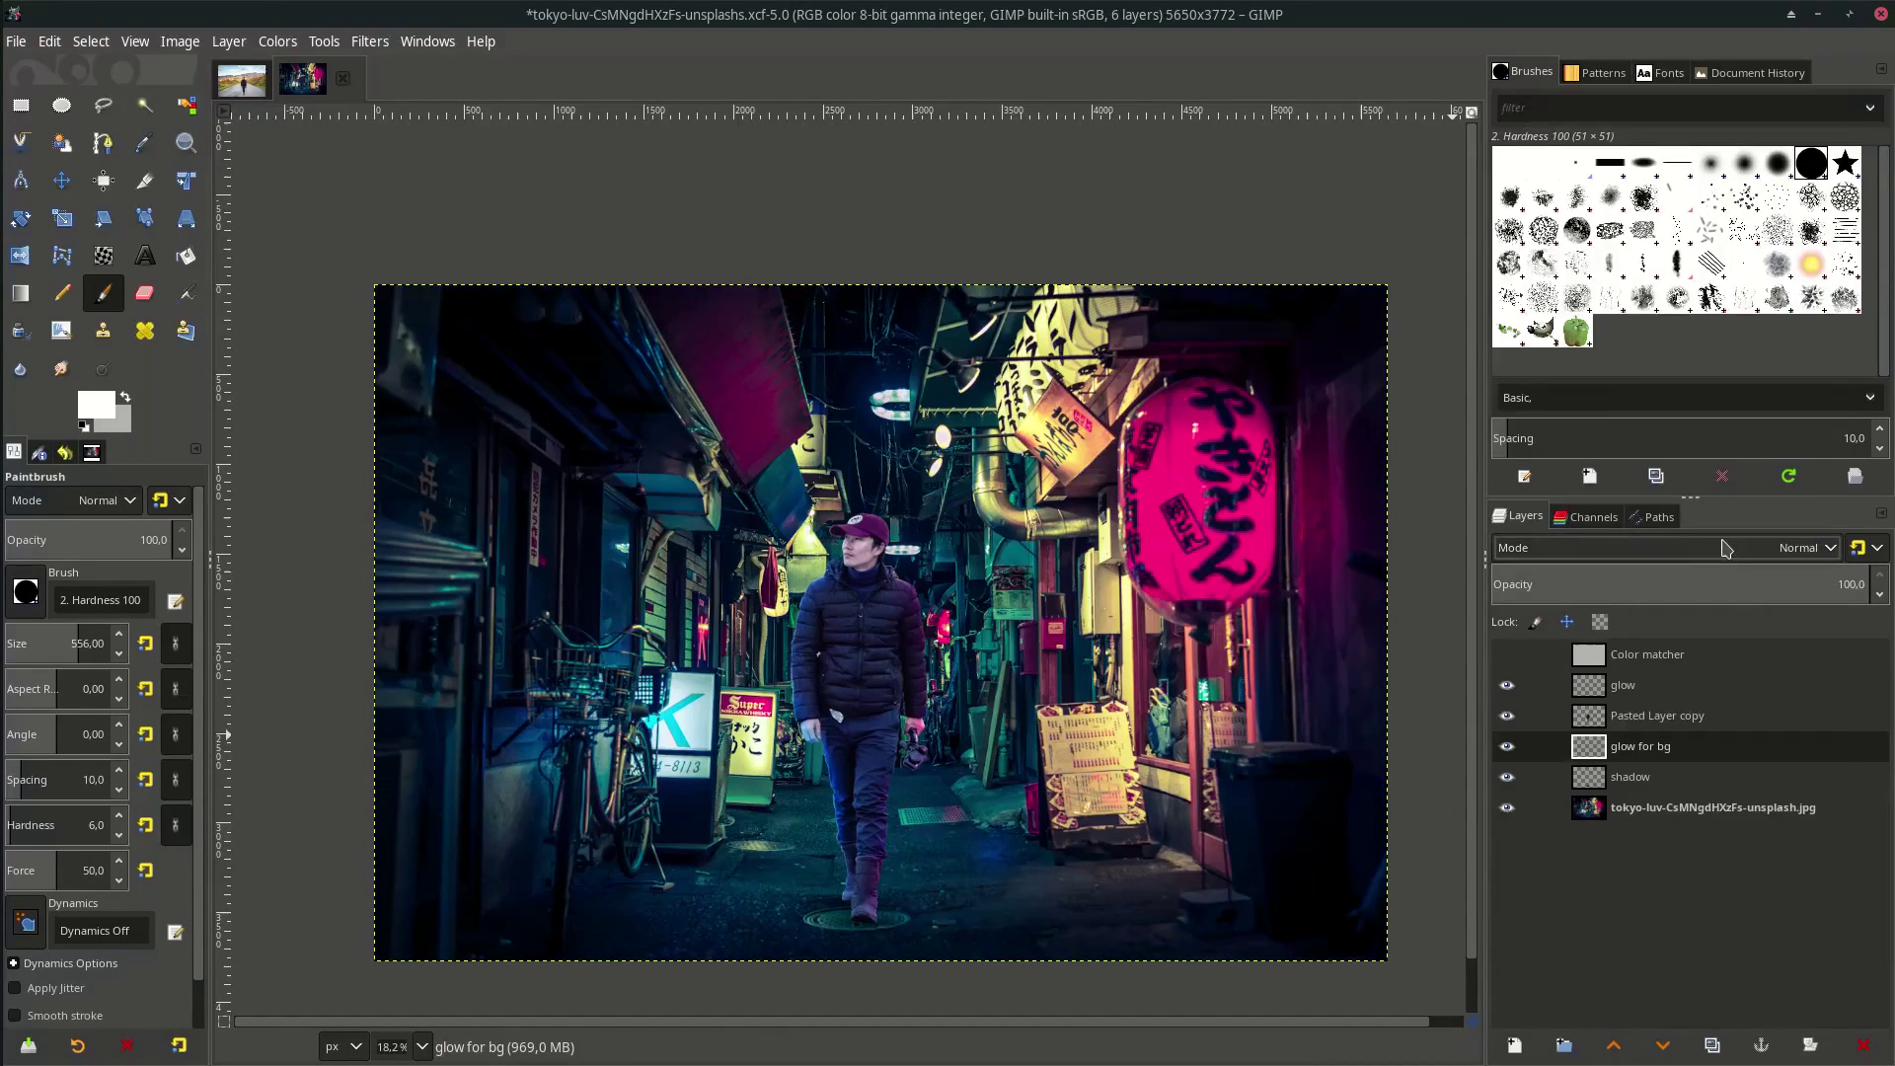
left_click(1807, 548)
scroll(1665, 800, "down", 5)
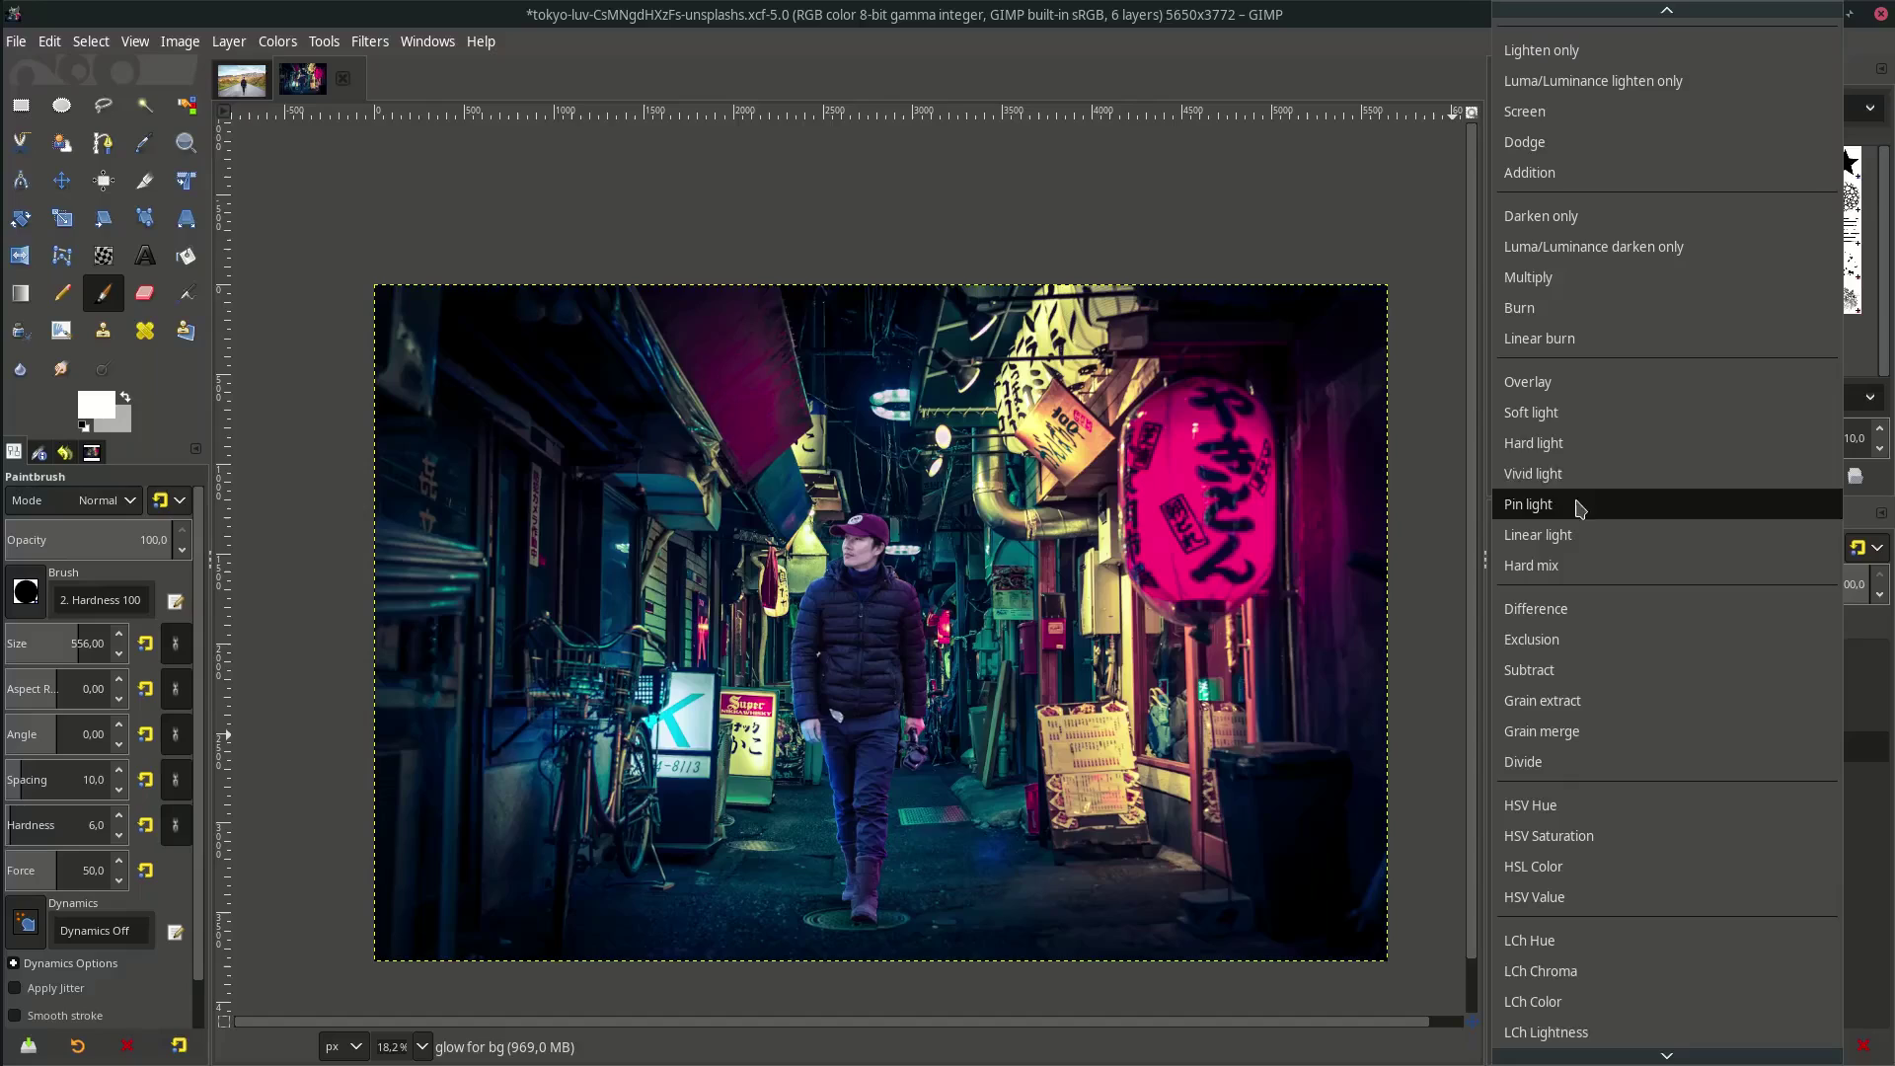
left_click(1576, 391)
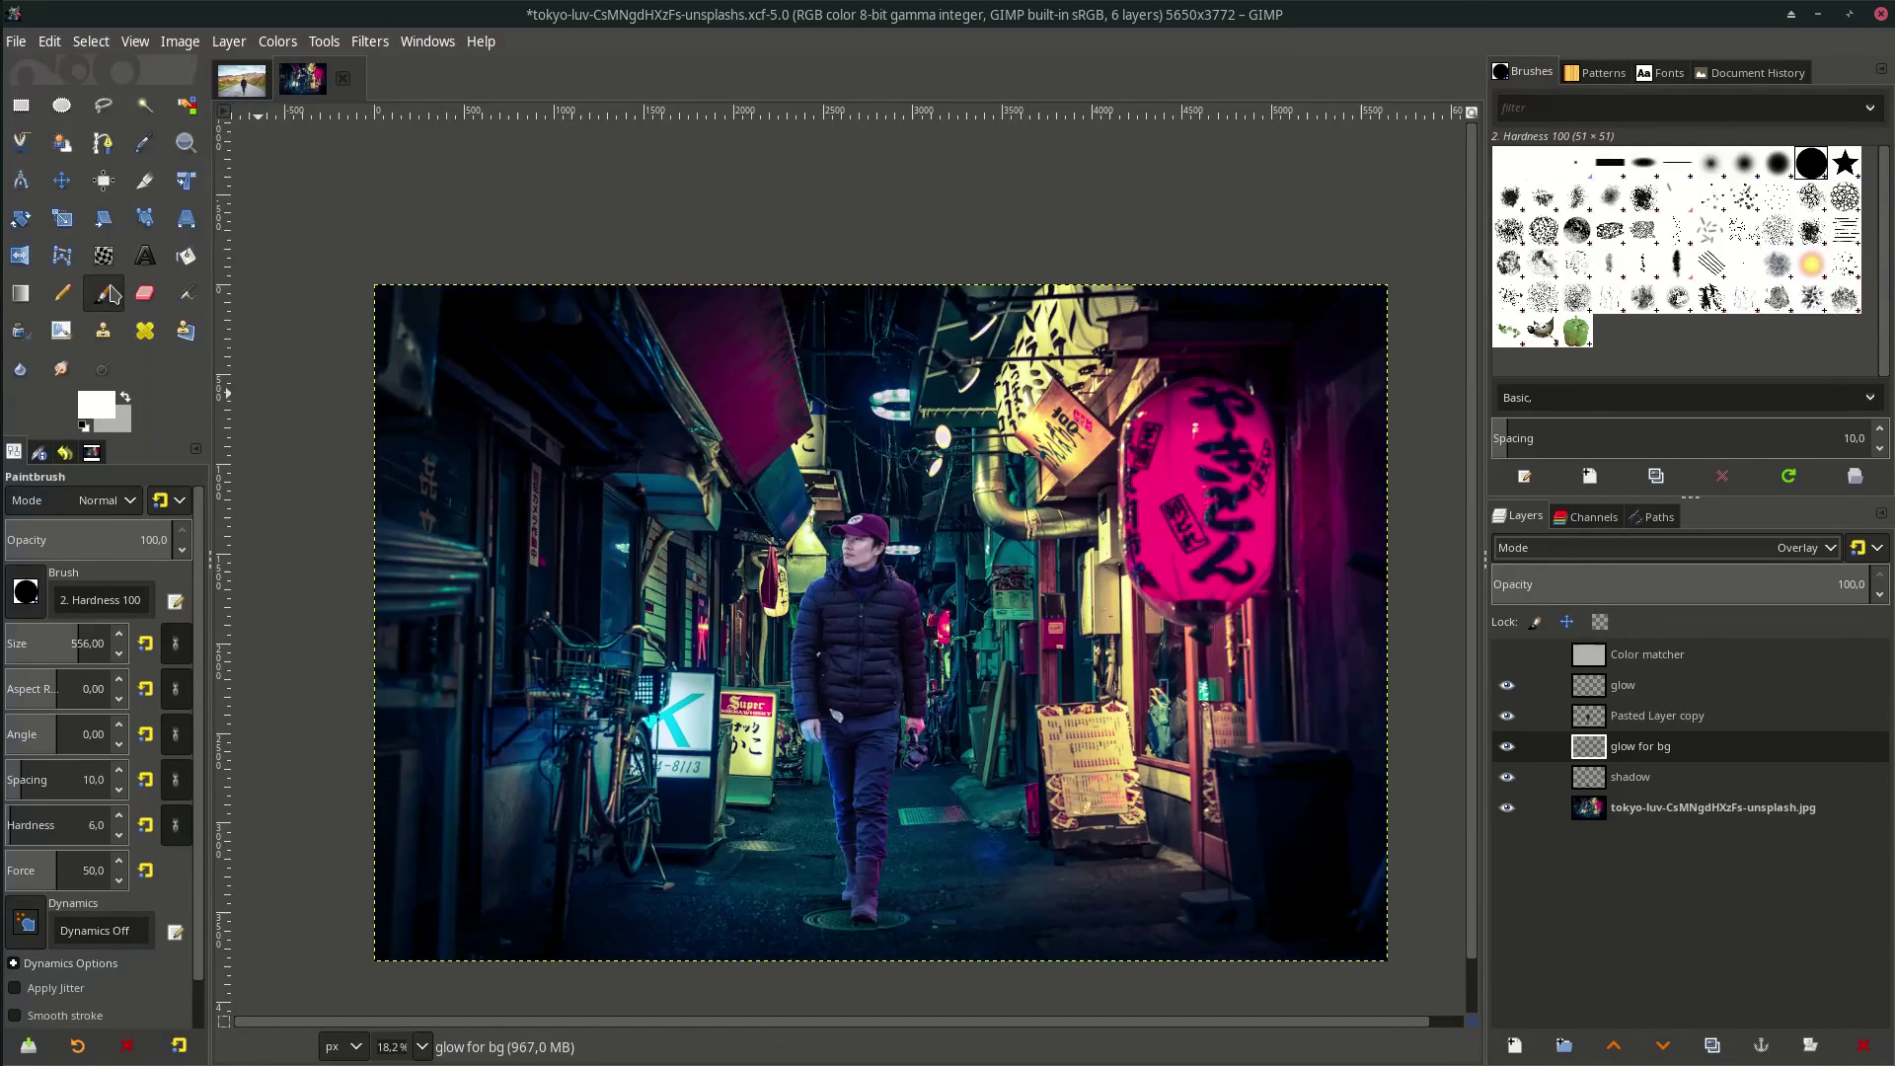
Enlarge the brush size in two steps
scroll(707, 735, "up", 2)
key("bracketright")
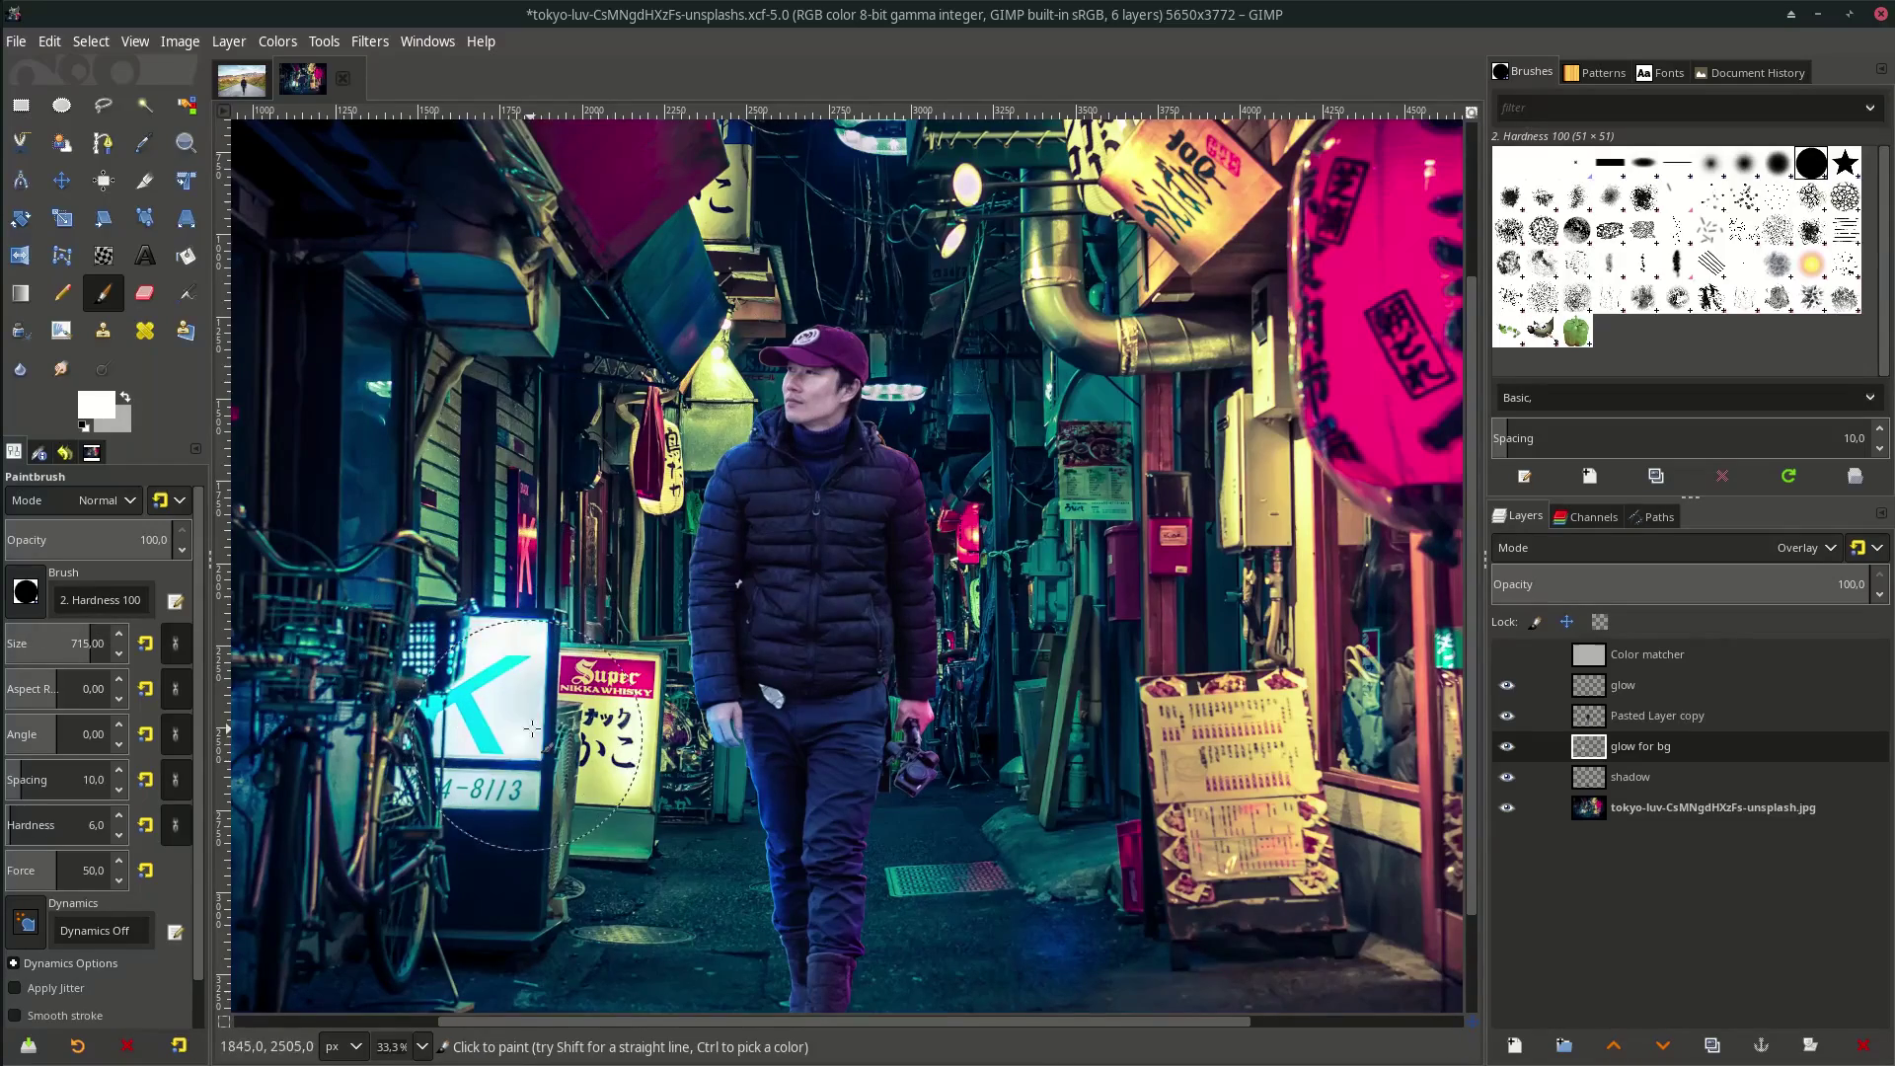
scroll(681, 706, "down", 1)
key("bracketright")
key("bracketright")
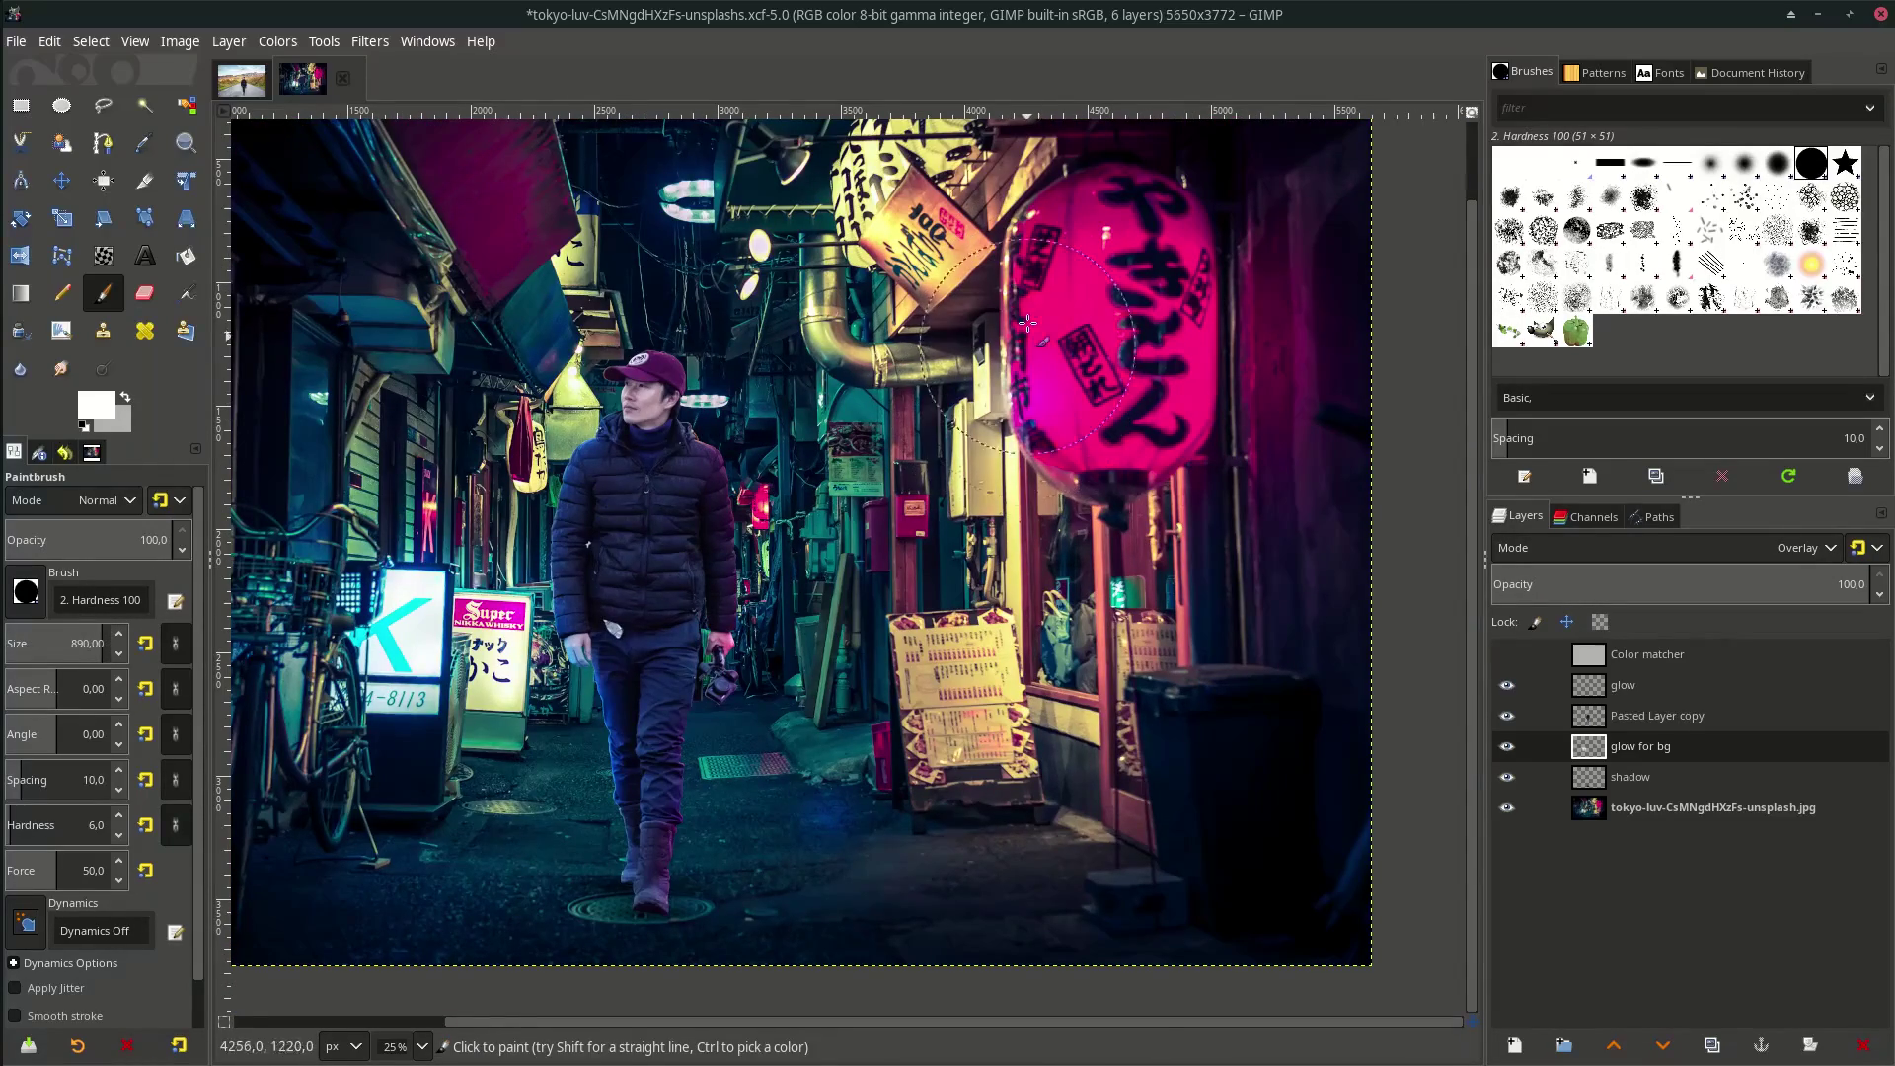
scroll(750, 553, "down", 1)
scroll(716, 648, "up", 1)
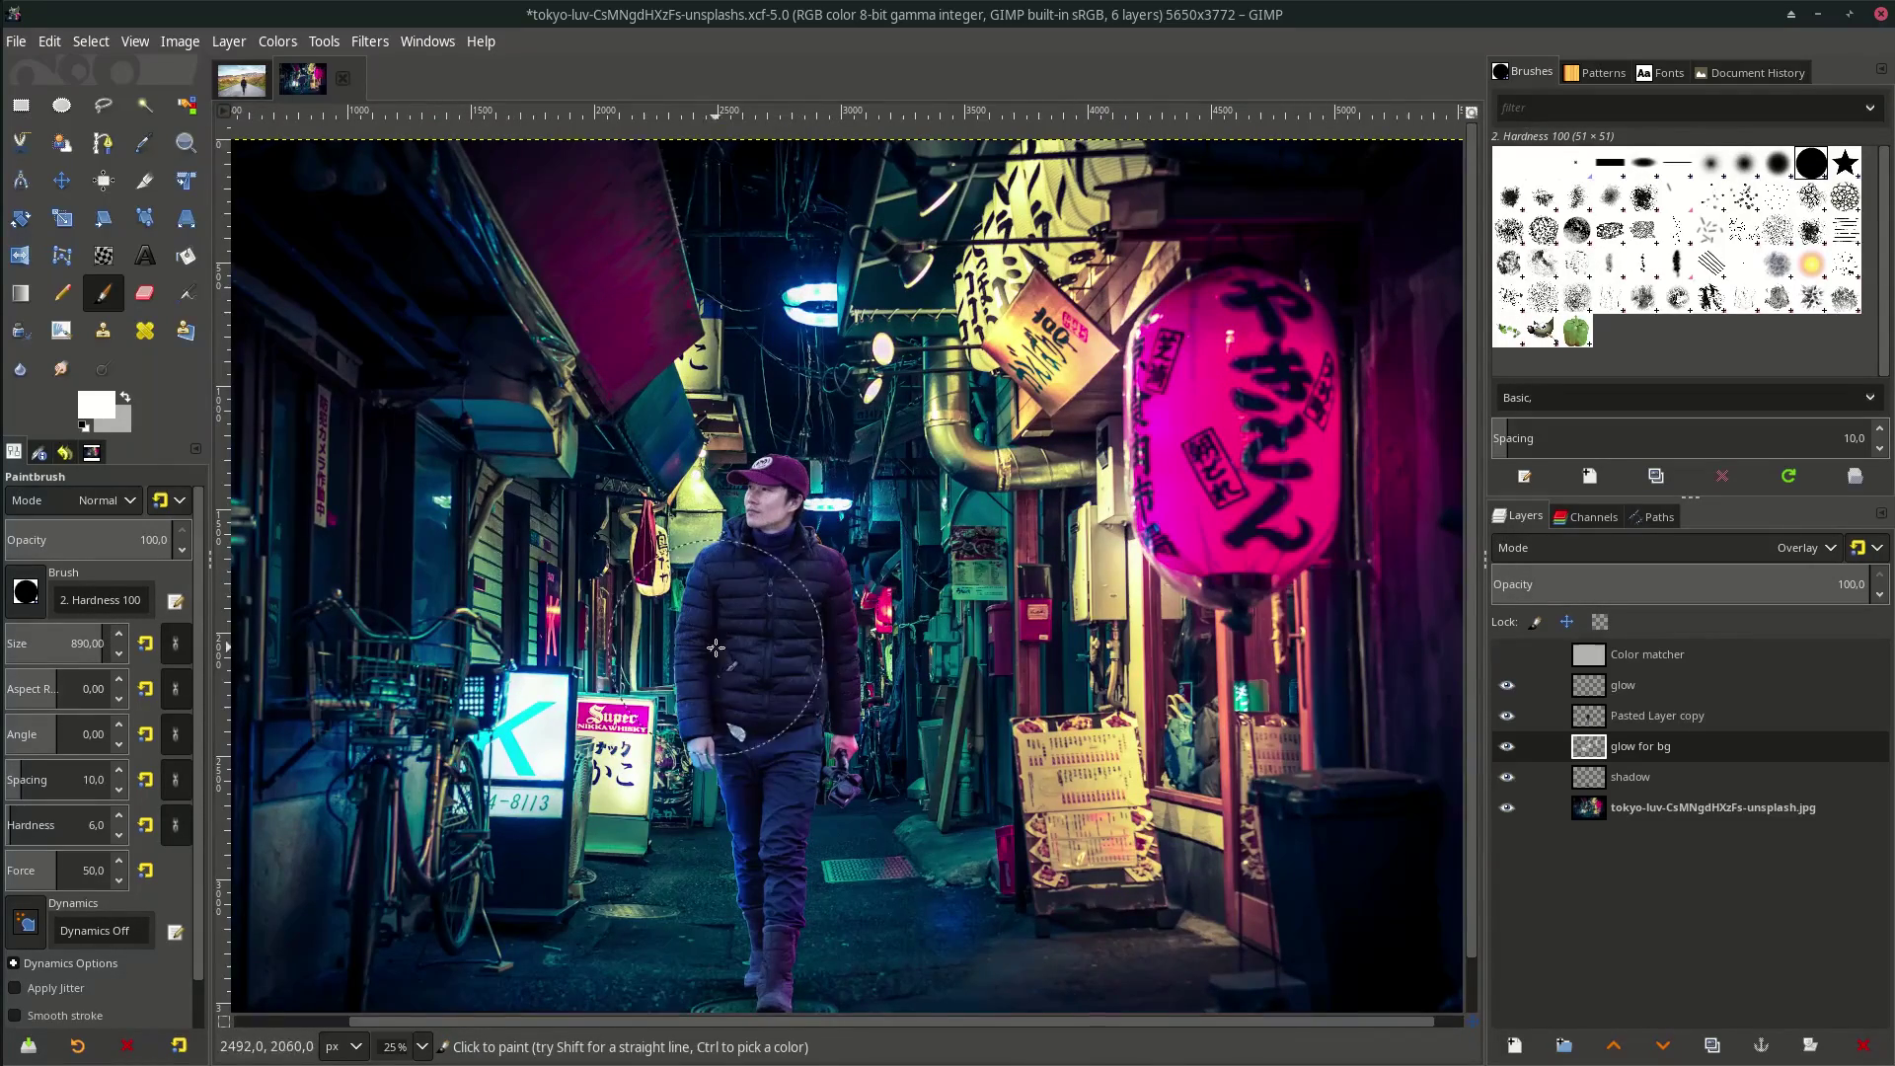
scroll(716, 647, "down", 1)
scroll(802, 792, "down", 1)
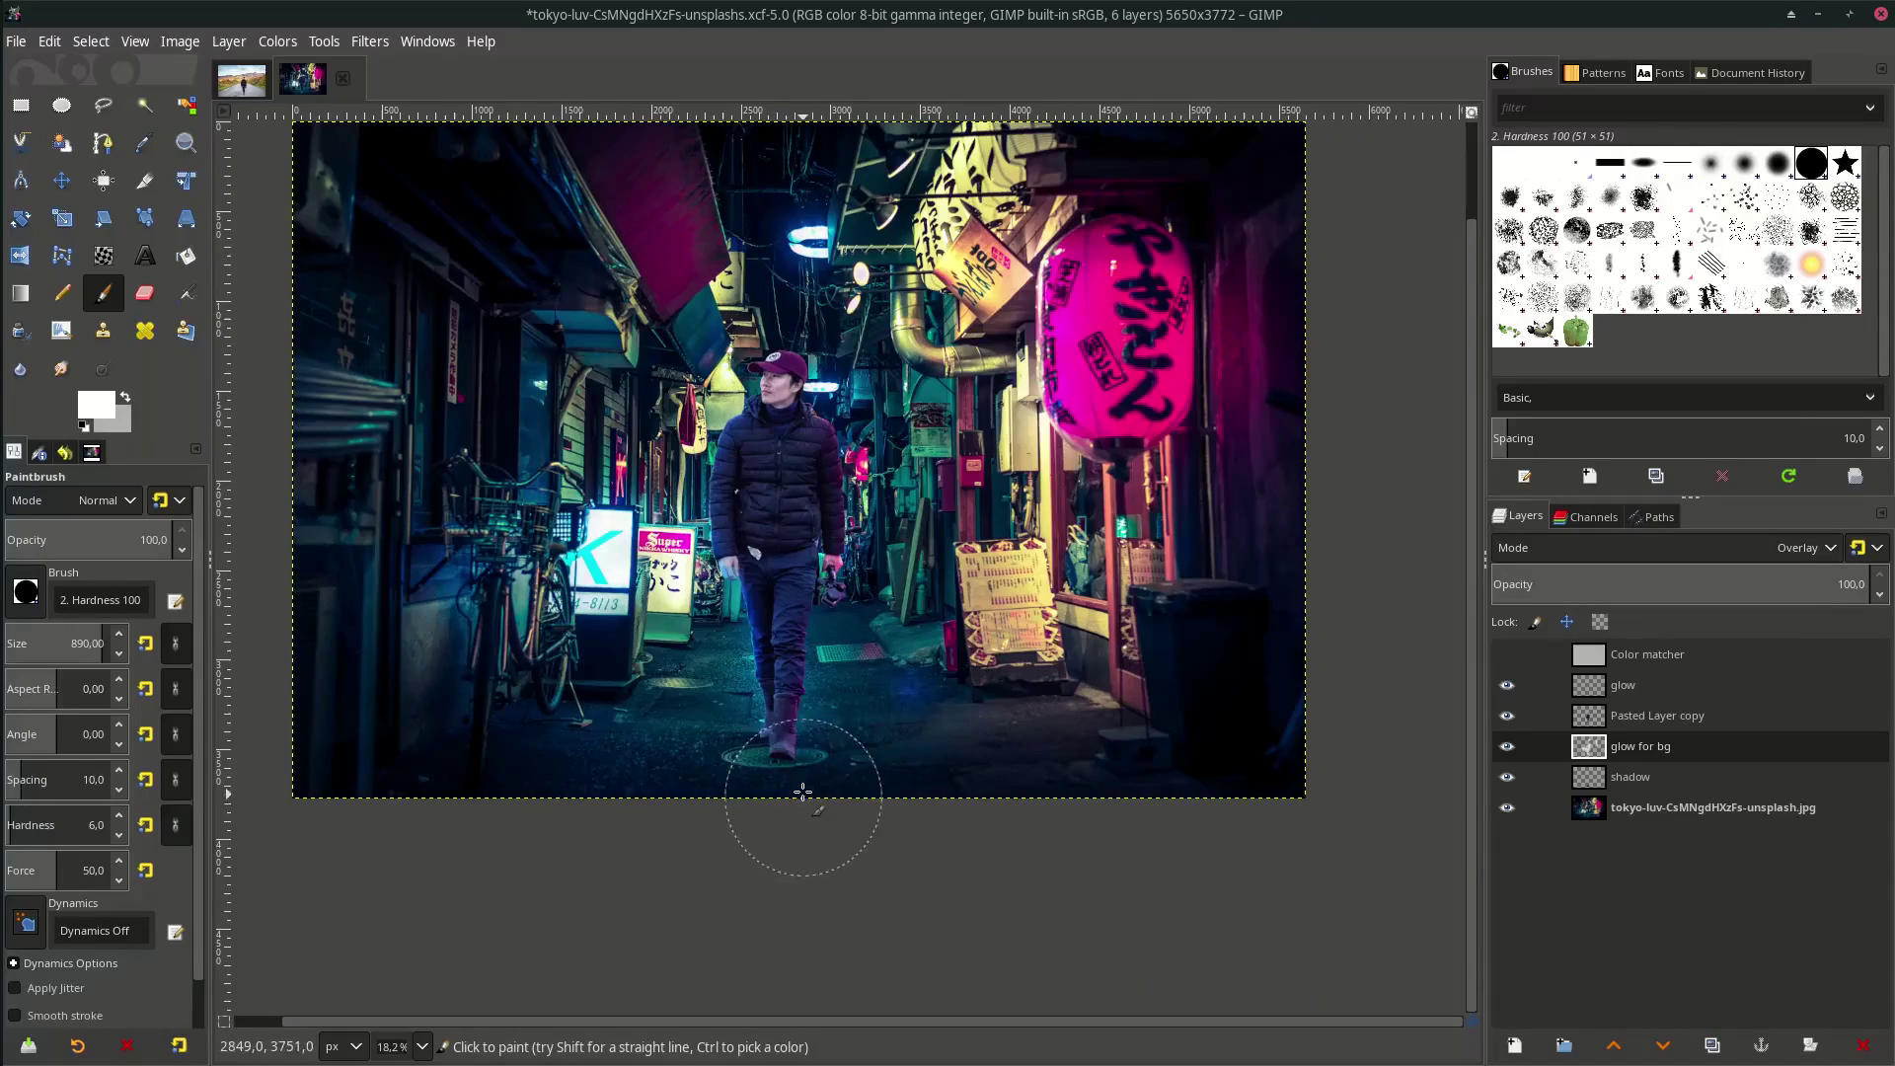
scroll(1283, 671, "down", 1)
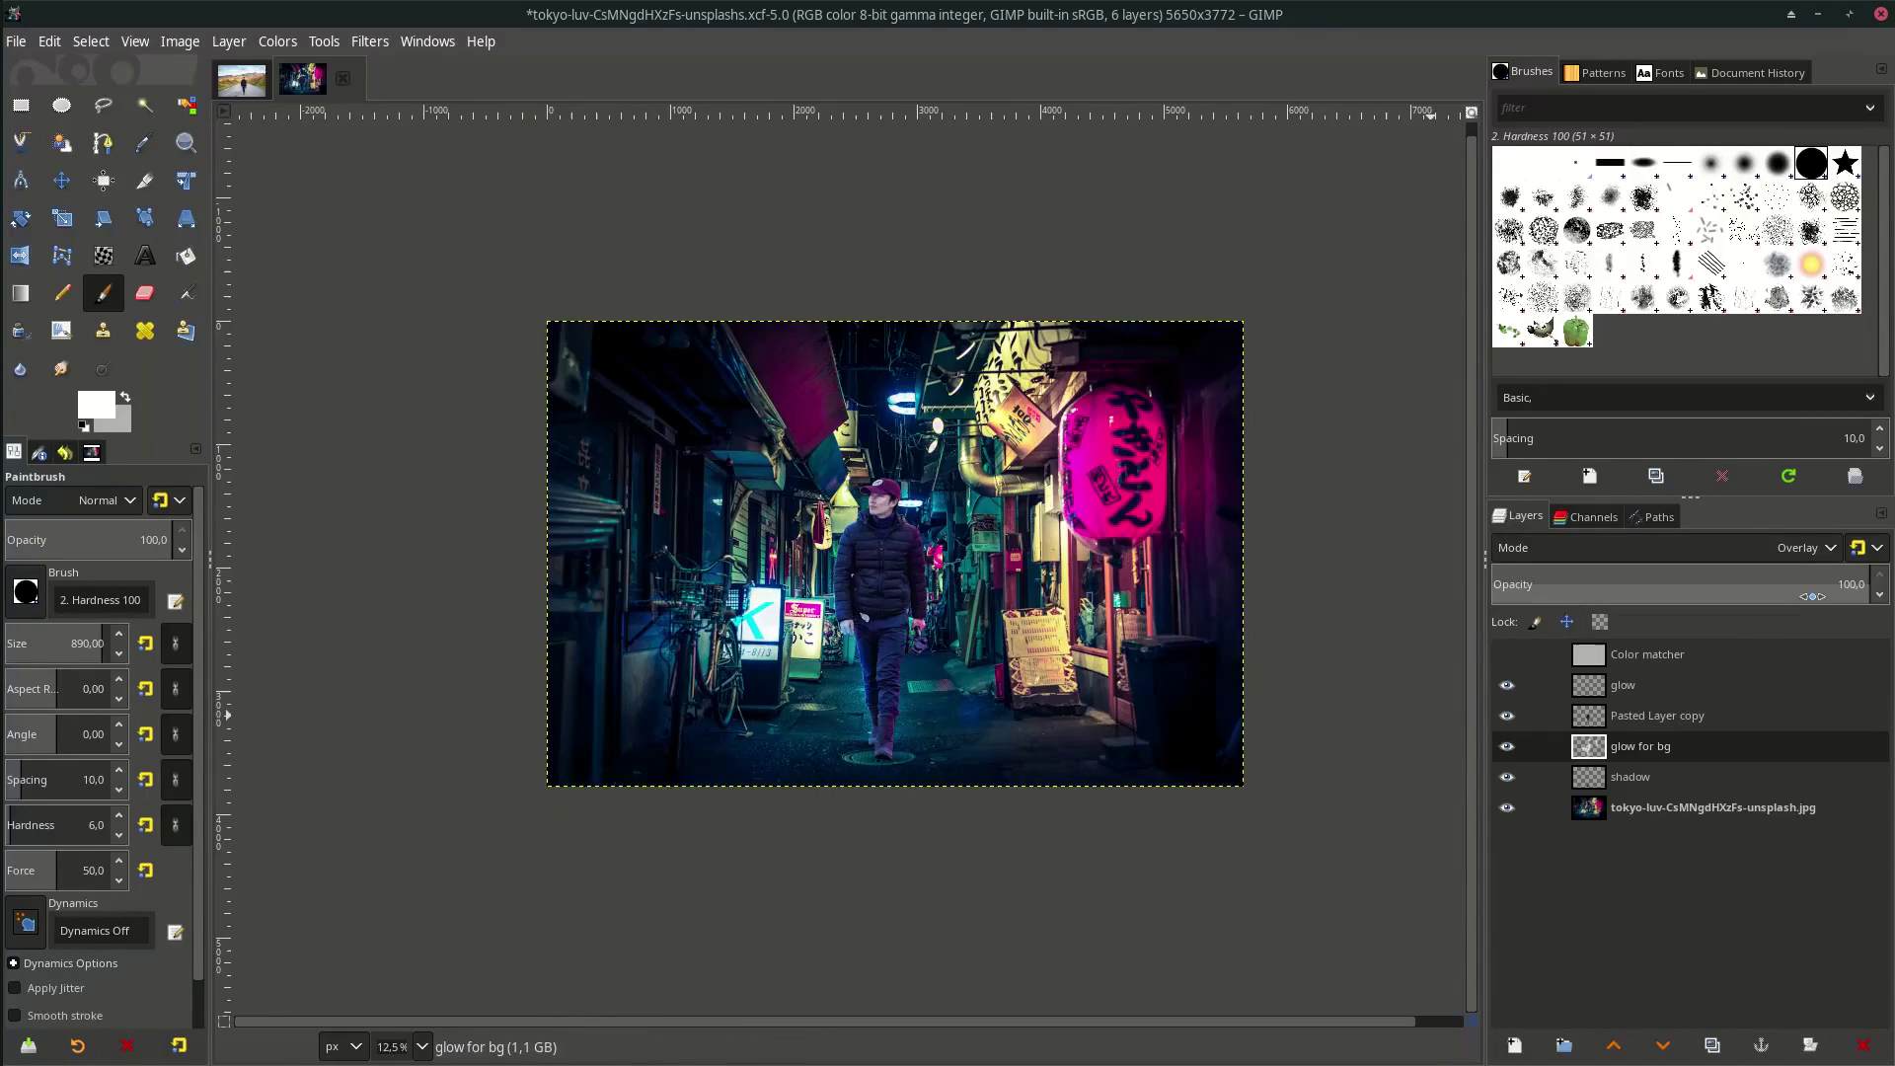
Lower glow for bg to about 64 opacity and add an Overlay layer named 'shadow overlay'
left_click(1808, 582)
left_click_drag(1787, 578, 1733, 575)
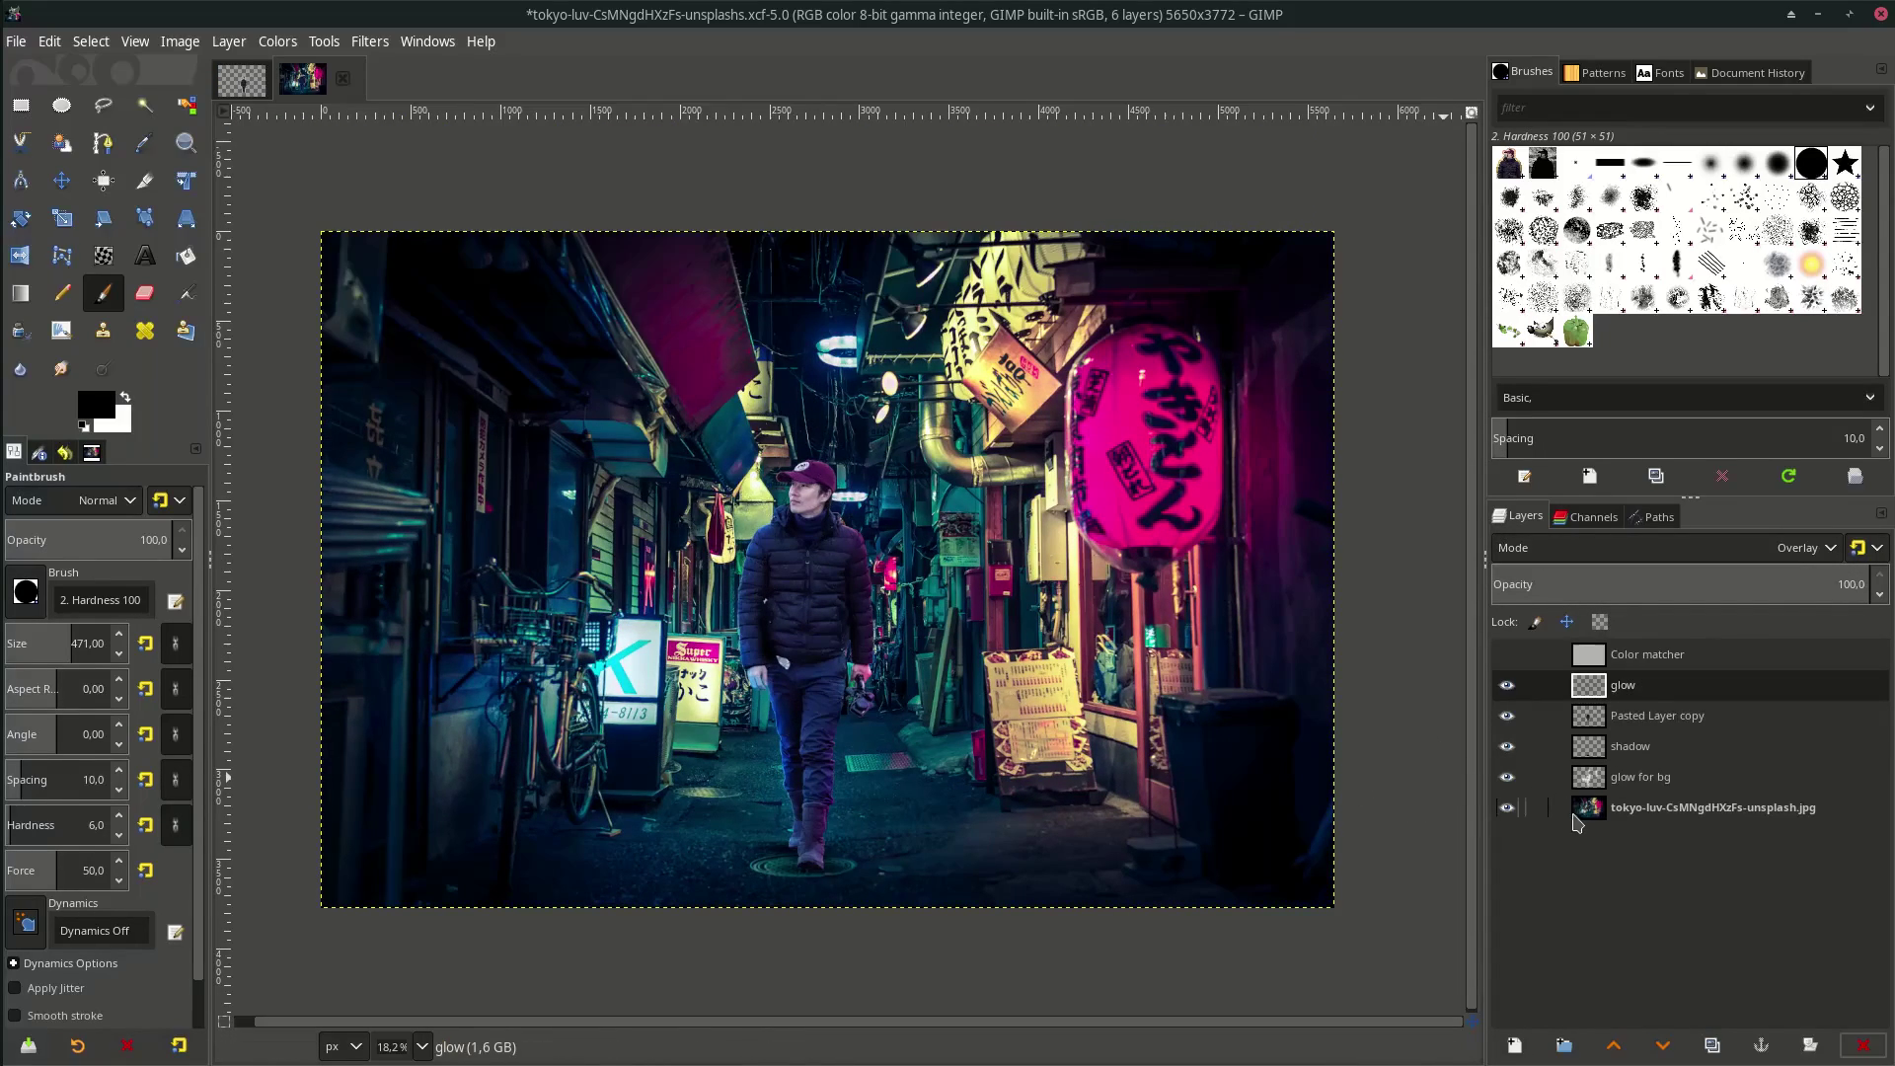
left_click(1515, 1044)
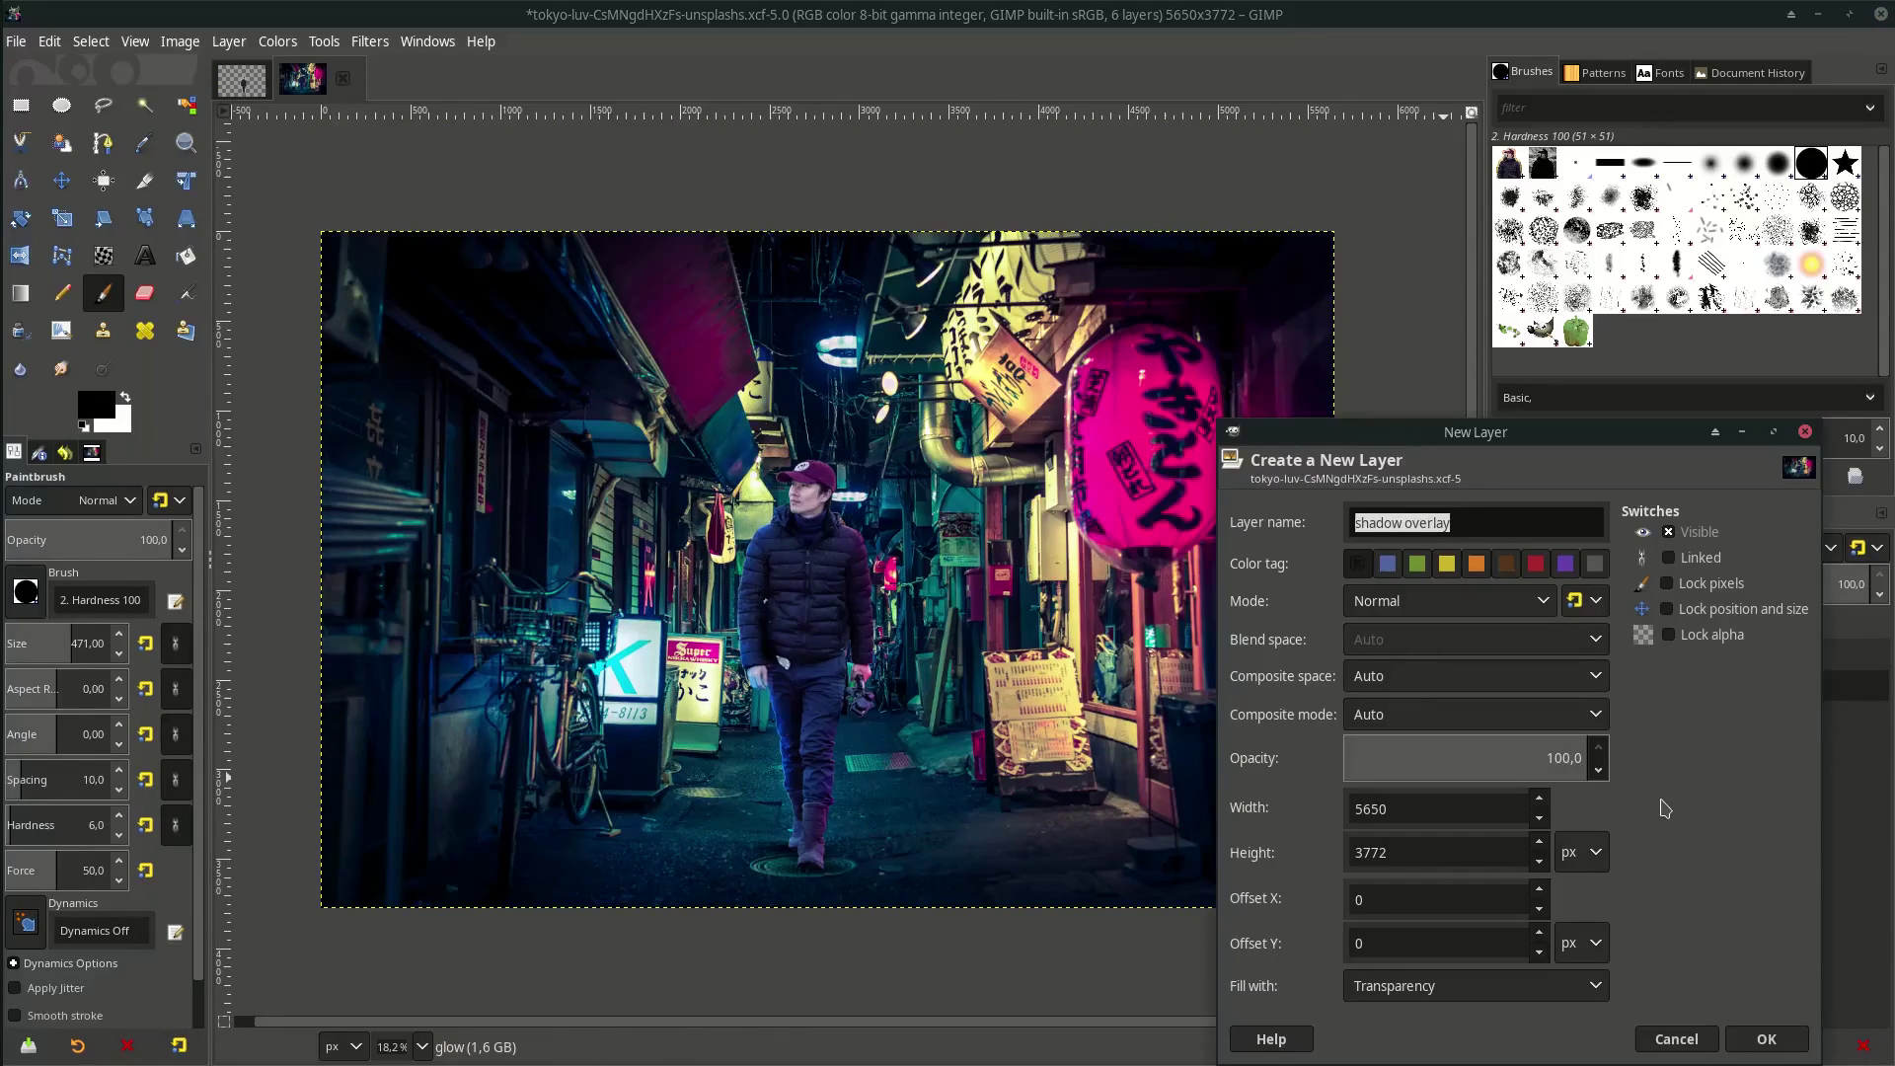
left_click(1749, 1043)
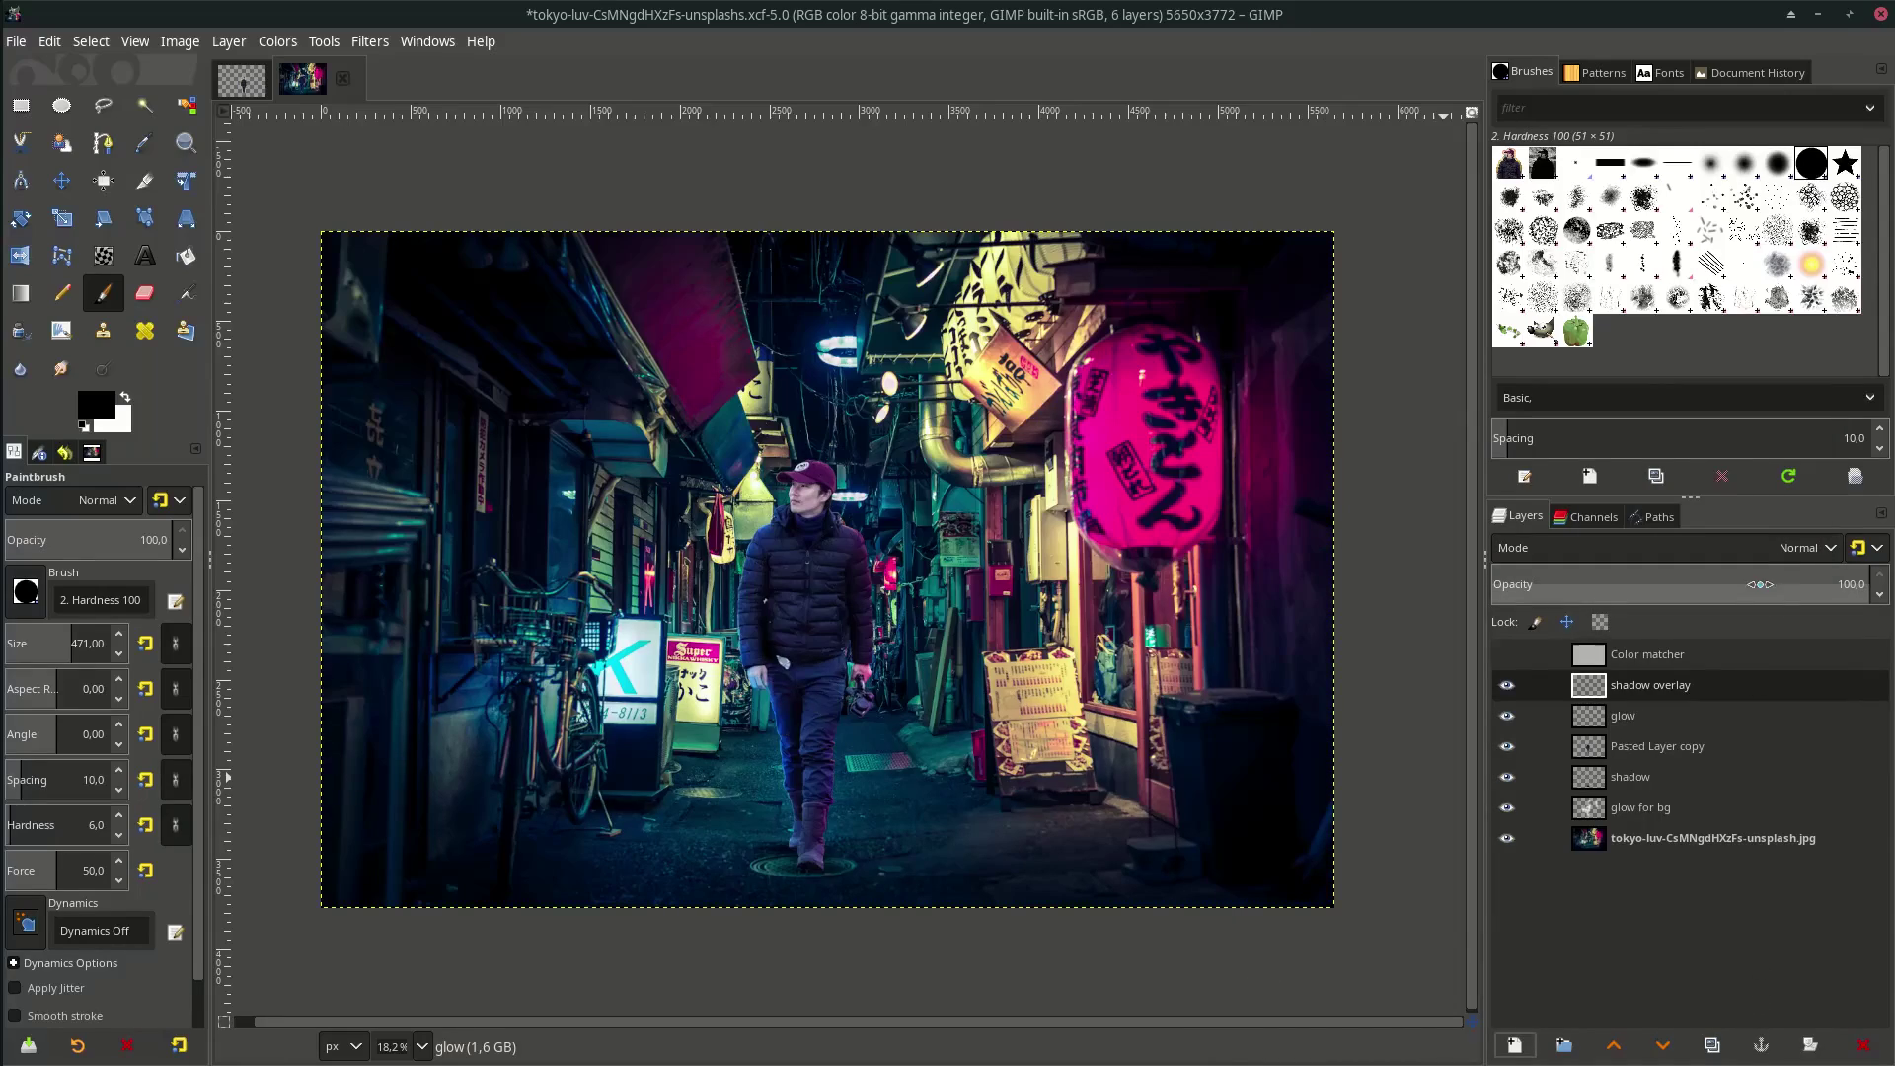
left_click(1774, 552)
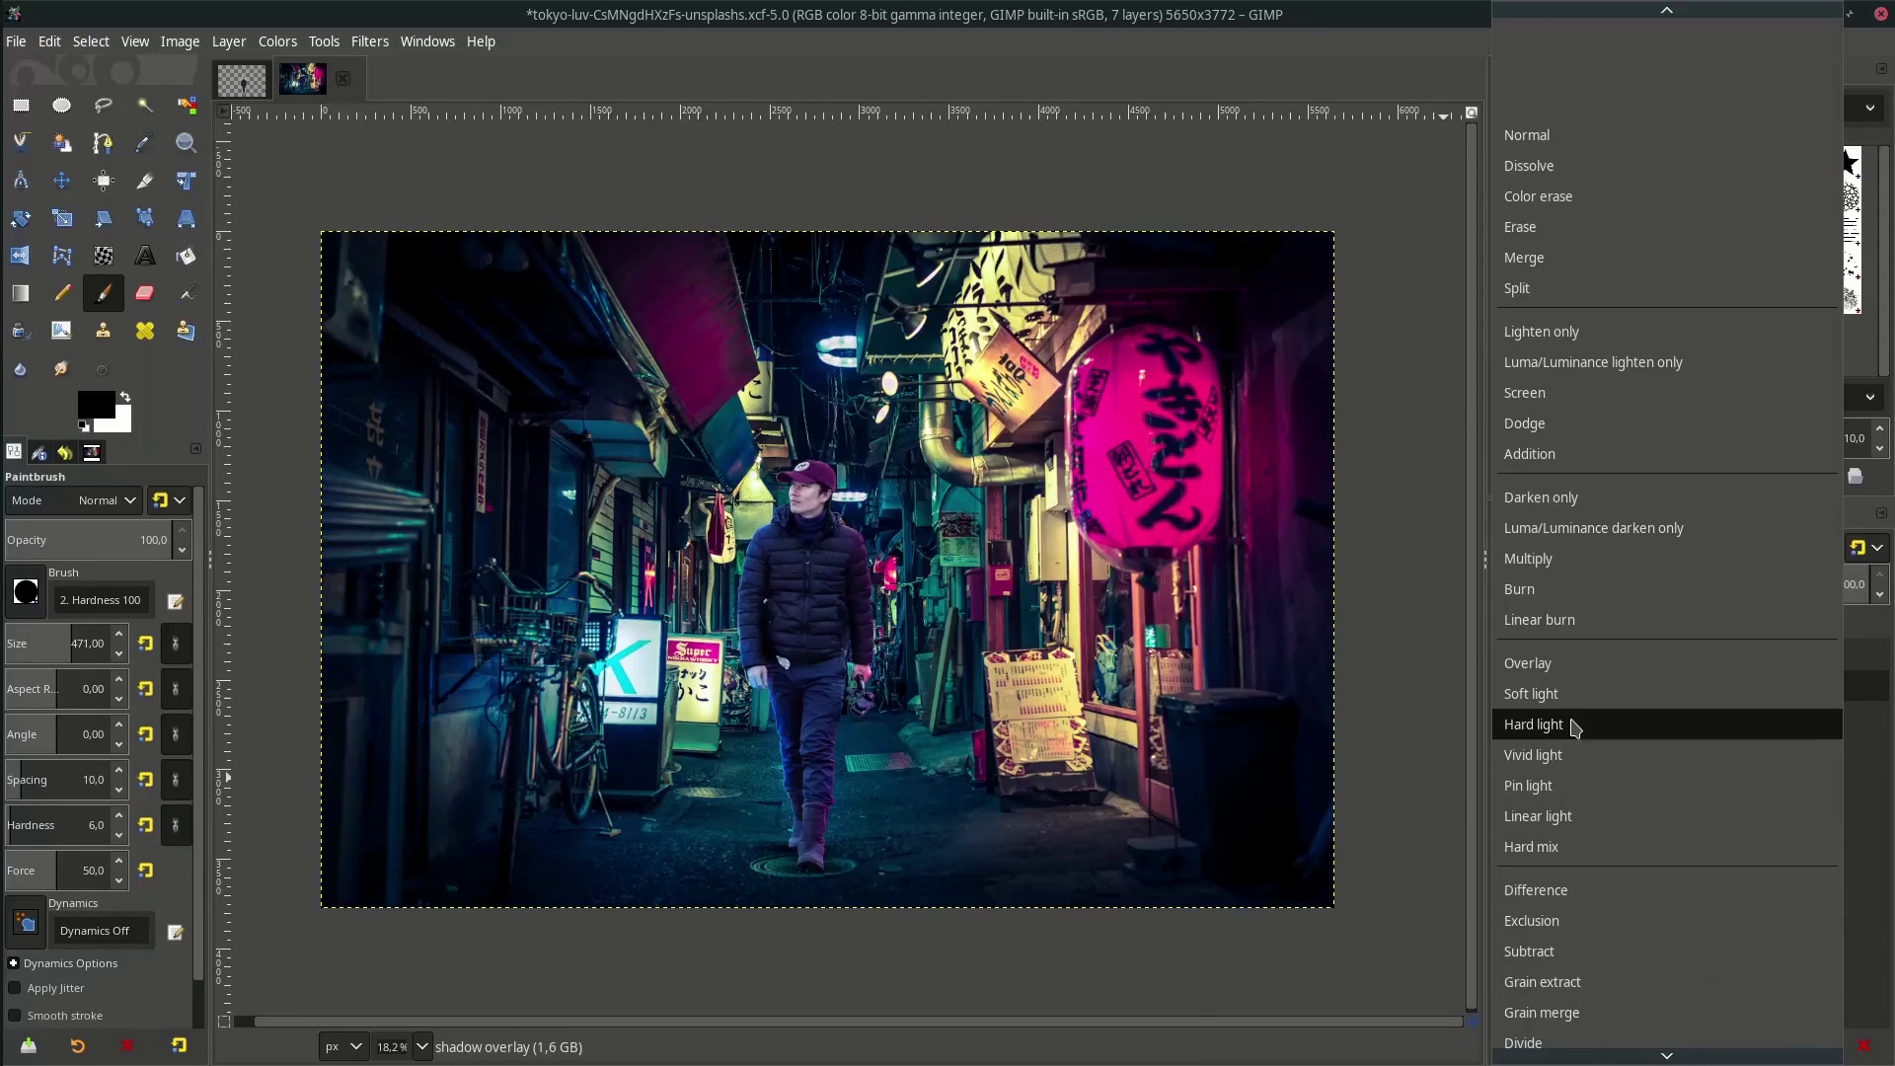
left_click(1587, 670)
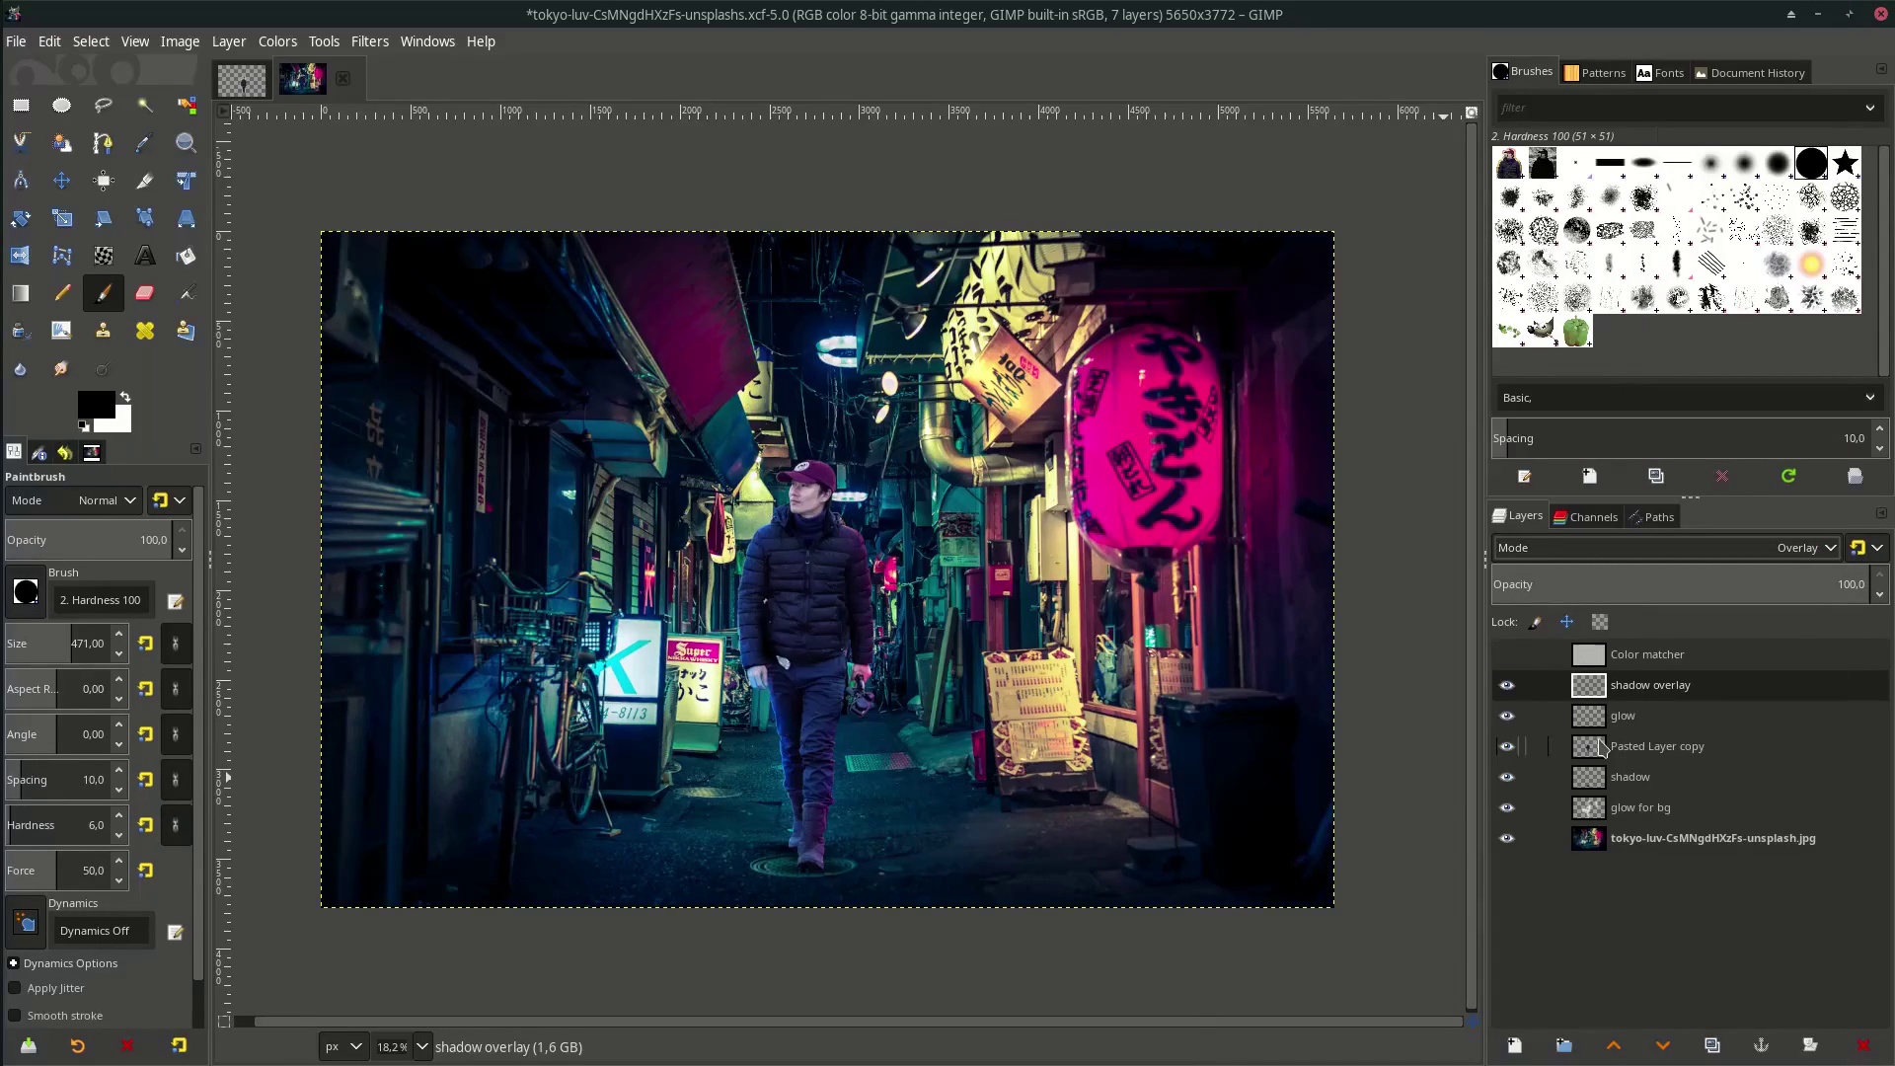
Select the man's outline from Pasted Layer copy, then zoom in on his legs on shadow overlay
right_click(1723, 752)
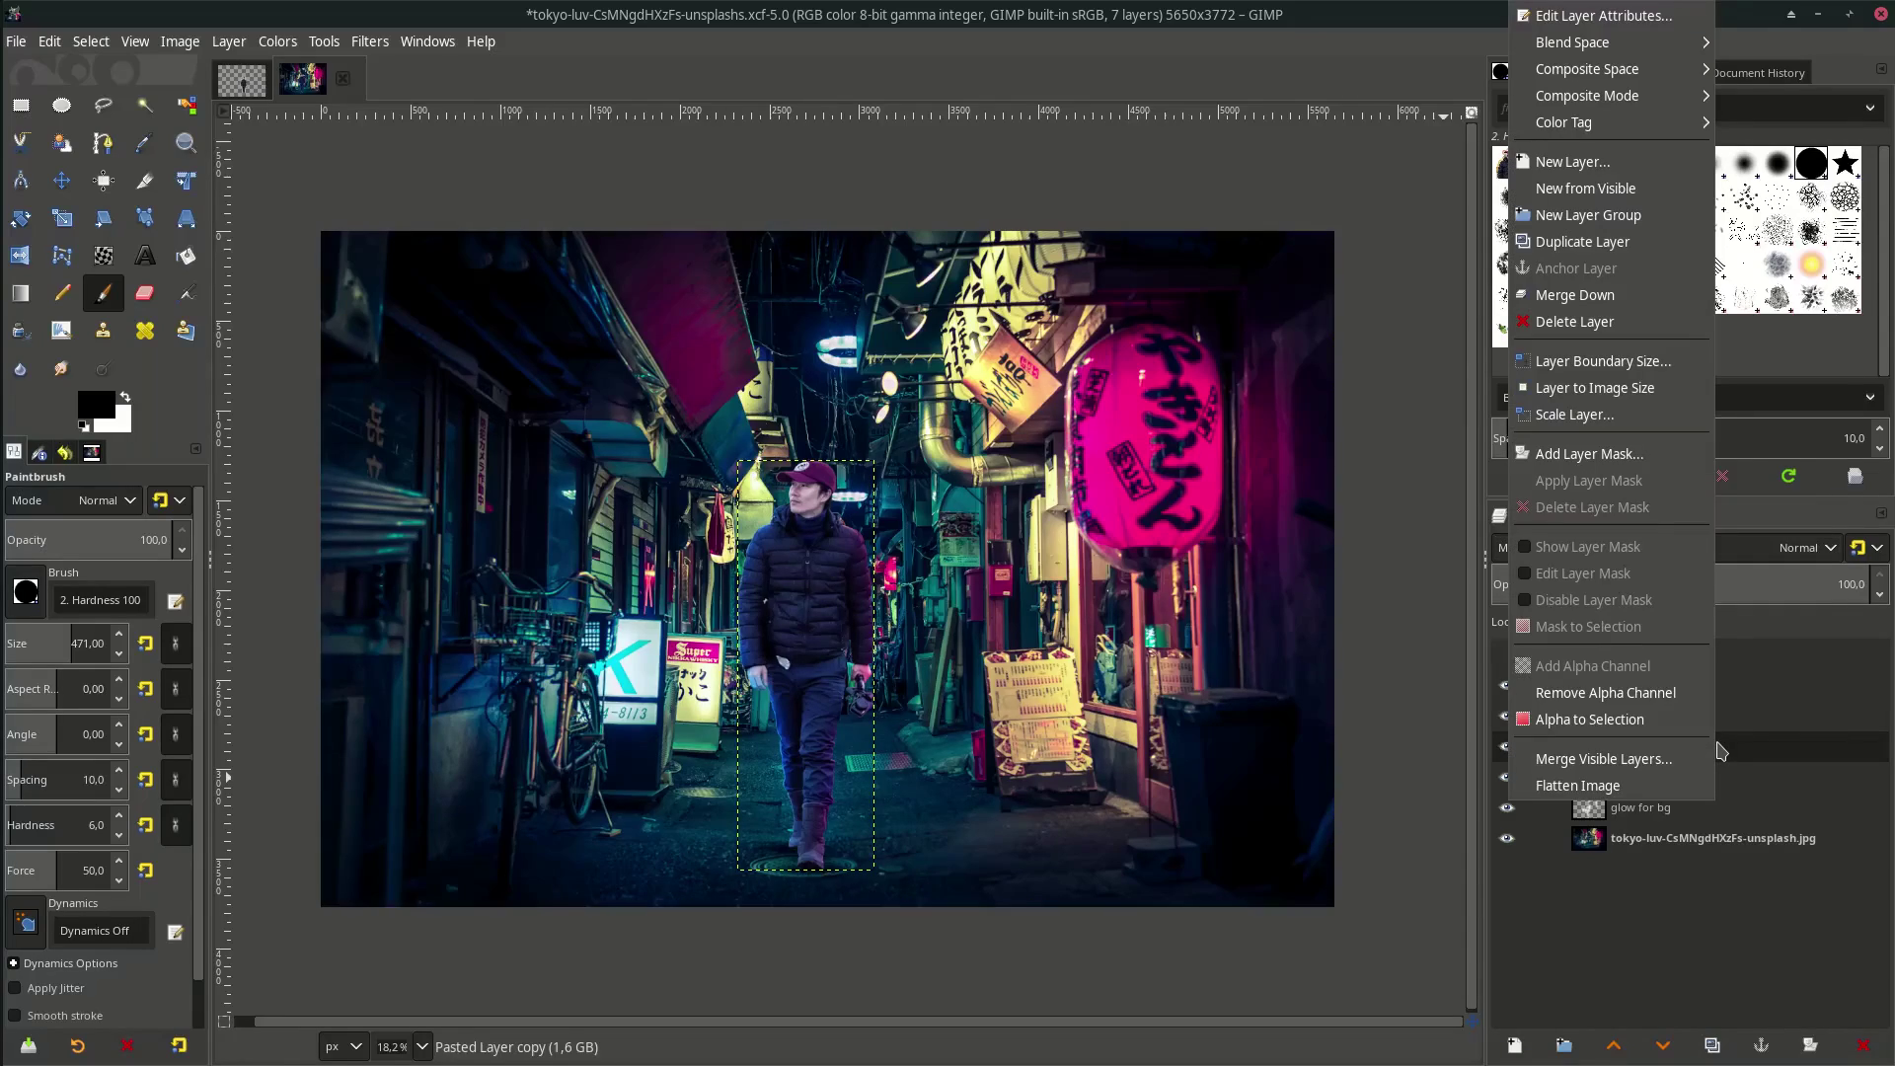
left_click(1668, 726)
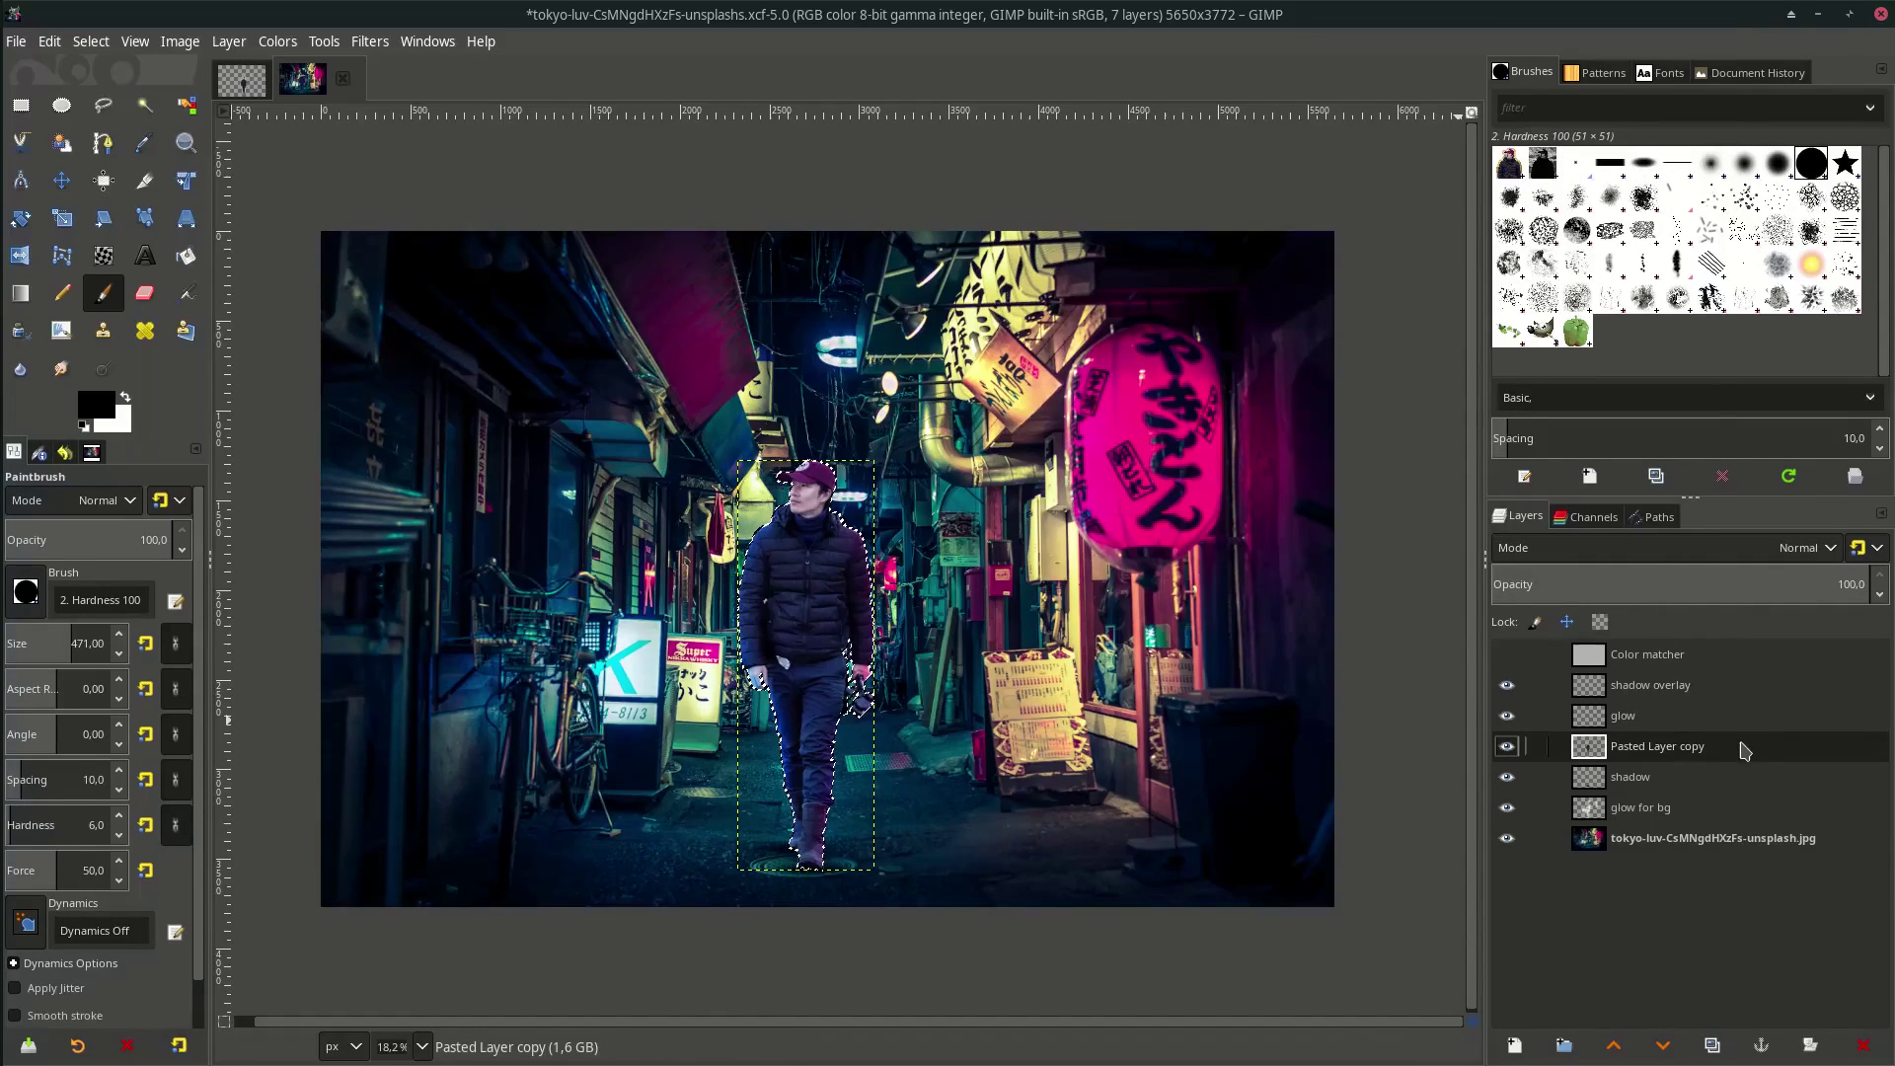
left_click(1686, 693)
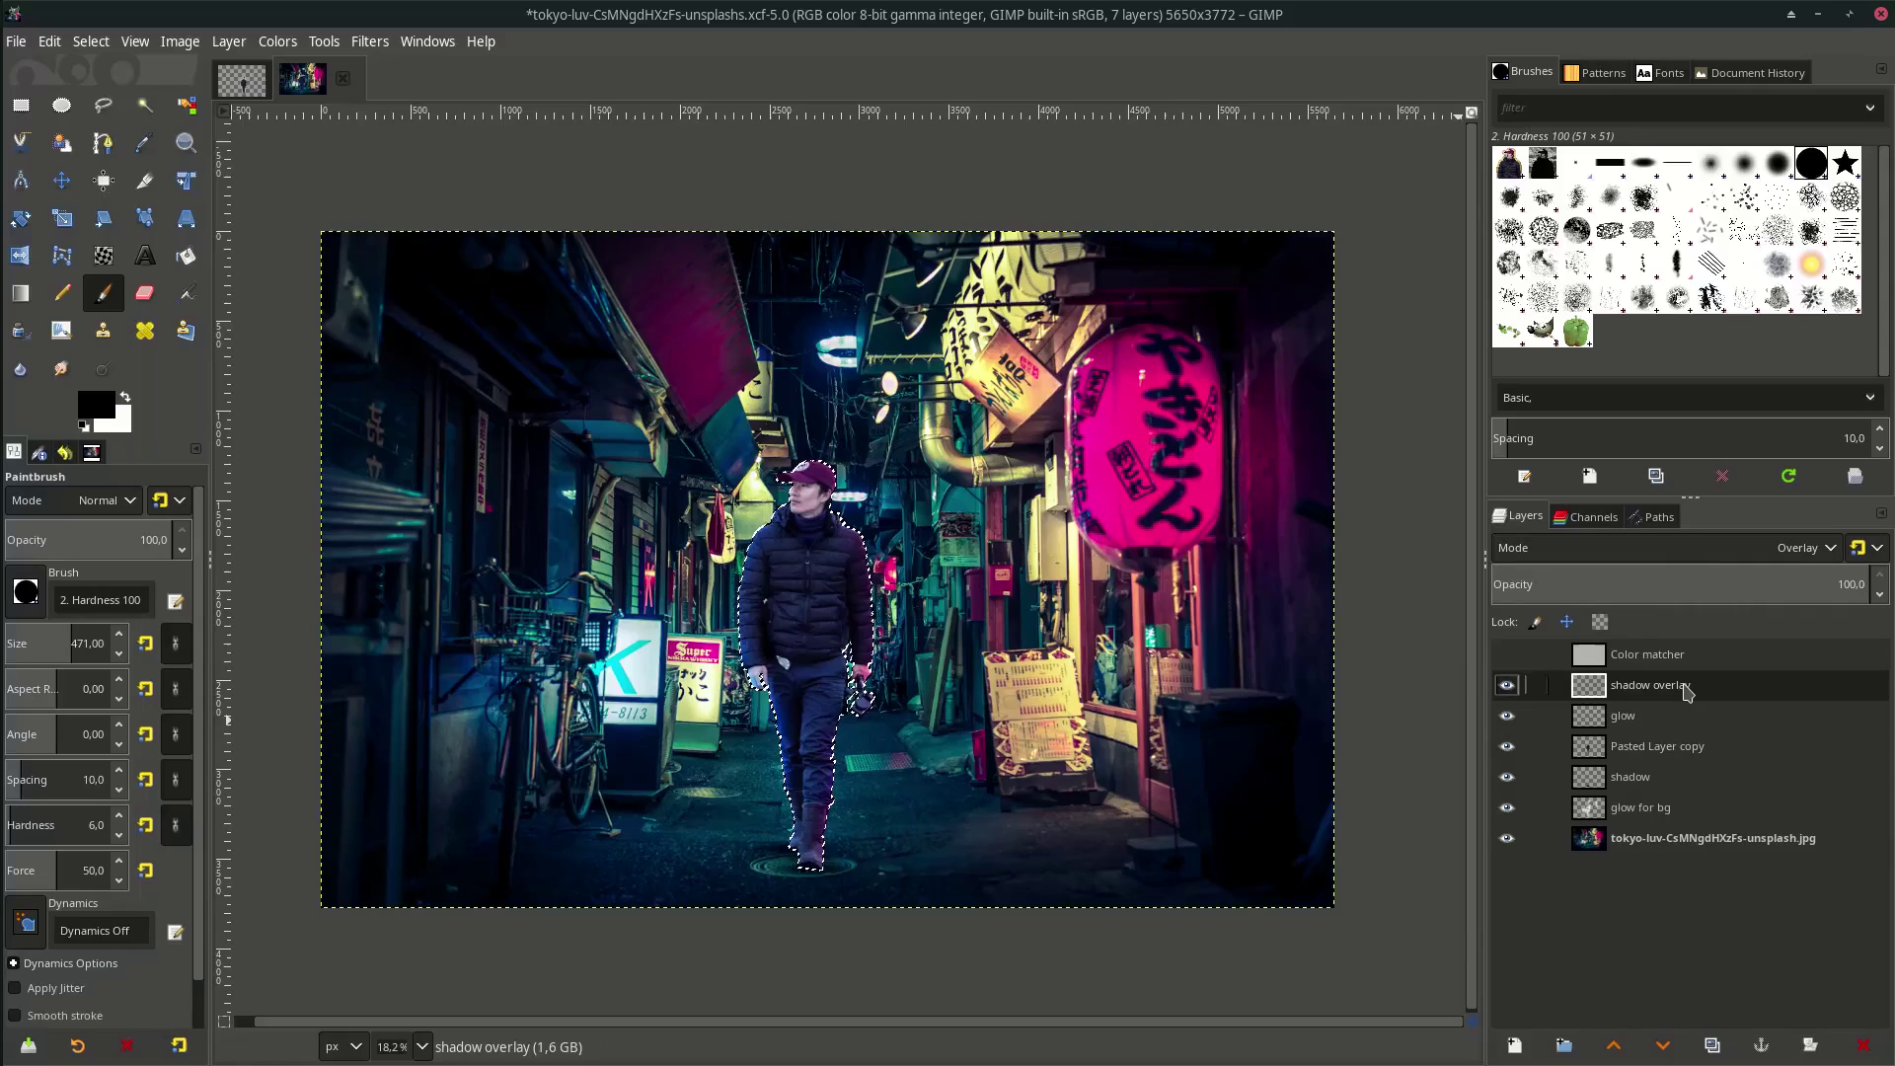
key("1")
scroll(729, 648, "right", 3)
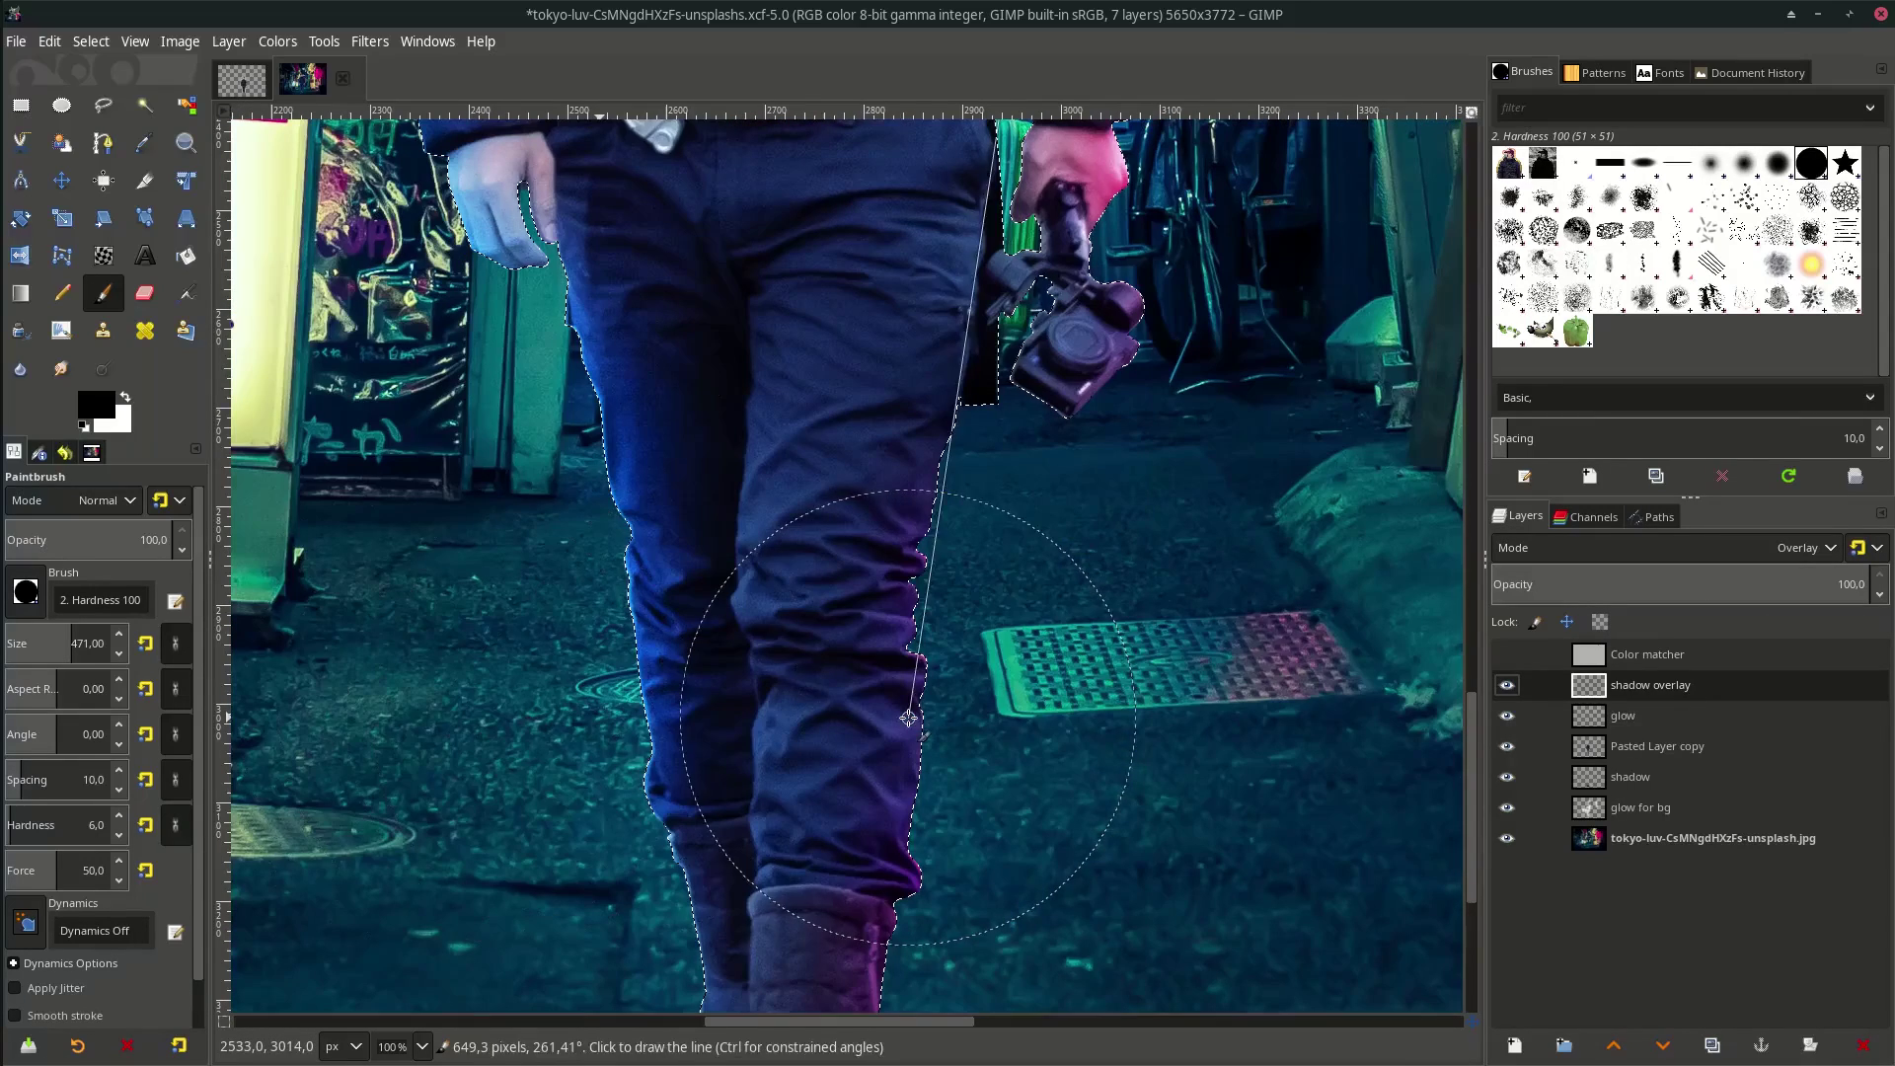
key("plus")
Paint shading over the man's legs, resizing the brush between about 279 and 402
left_click_drag(84, 637, 61, 636)
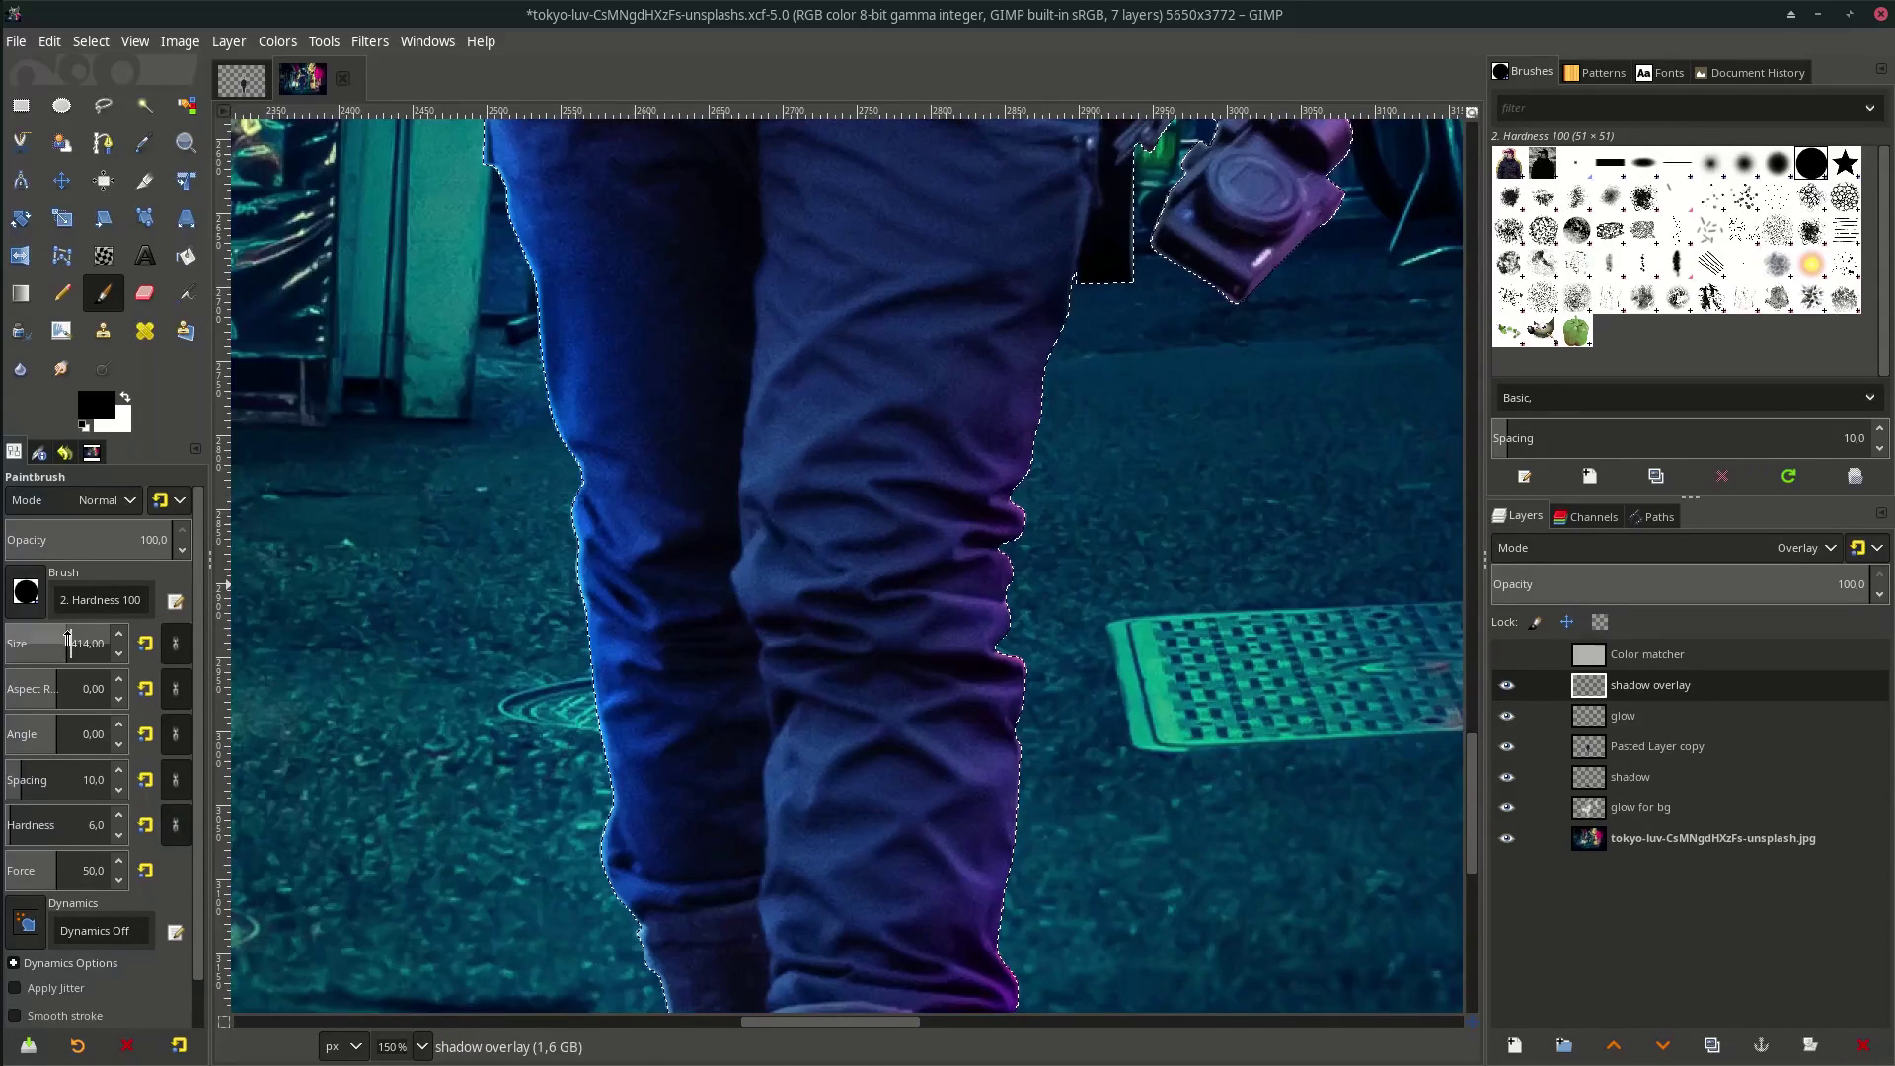
mouse_move(546, 585)
left_mouse_down()
mouse_move(694, 624)
mouse_move(749, 677)
left_mouse_up()
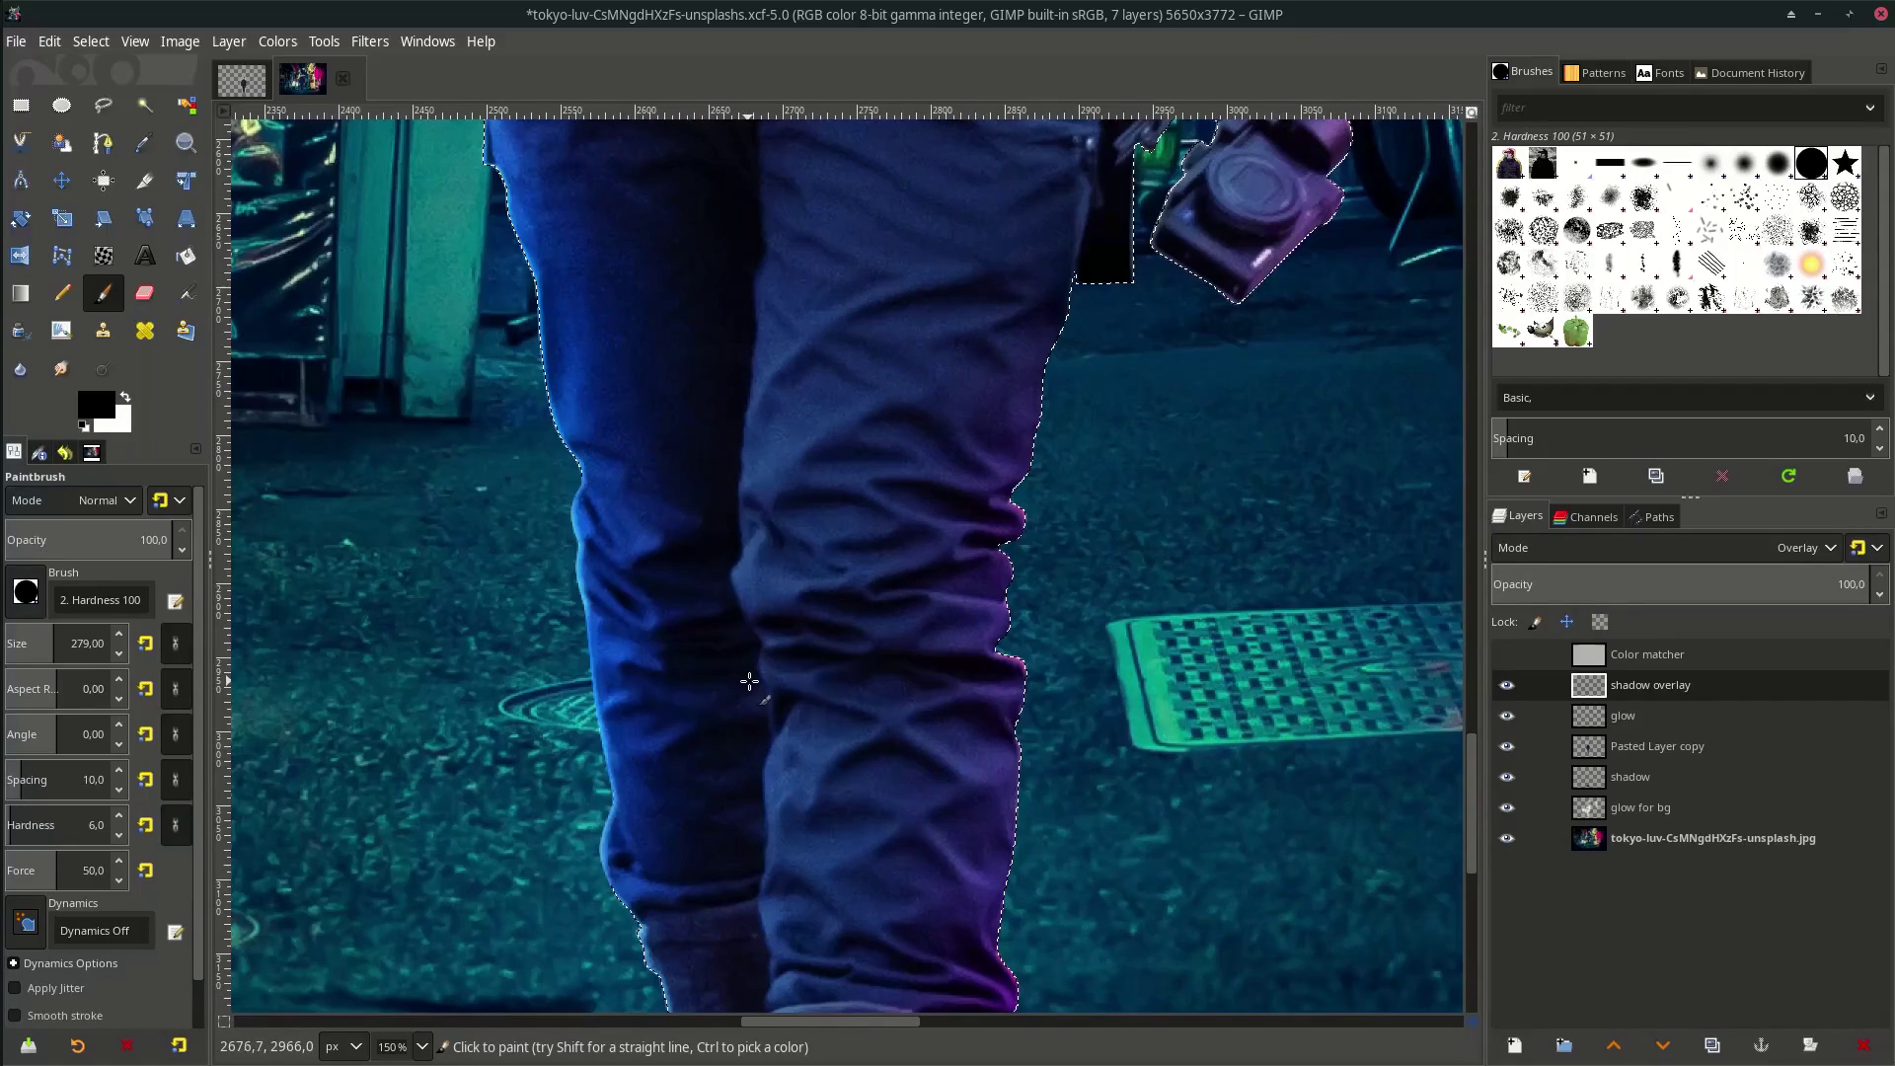
scroll(756, 632, "down", 3)
scroll(759, 571, "down", 3)
key("bracketleft")
key("bracketleft")
key("bracketleft")
key("bracketleft")
left_click_drag(761, 550, 639, 879)
scroll(640, 878, "down", 1)
key("bracketright")
key("bracketright")
key("bracketright")
key("bracketright")
scroll(665, 922, "down", 2)
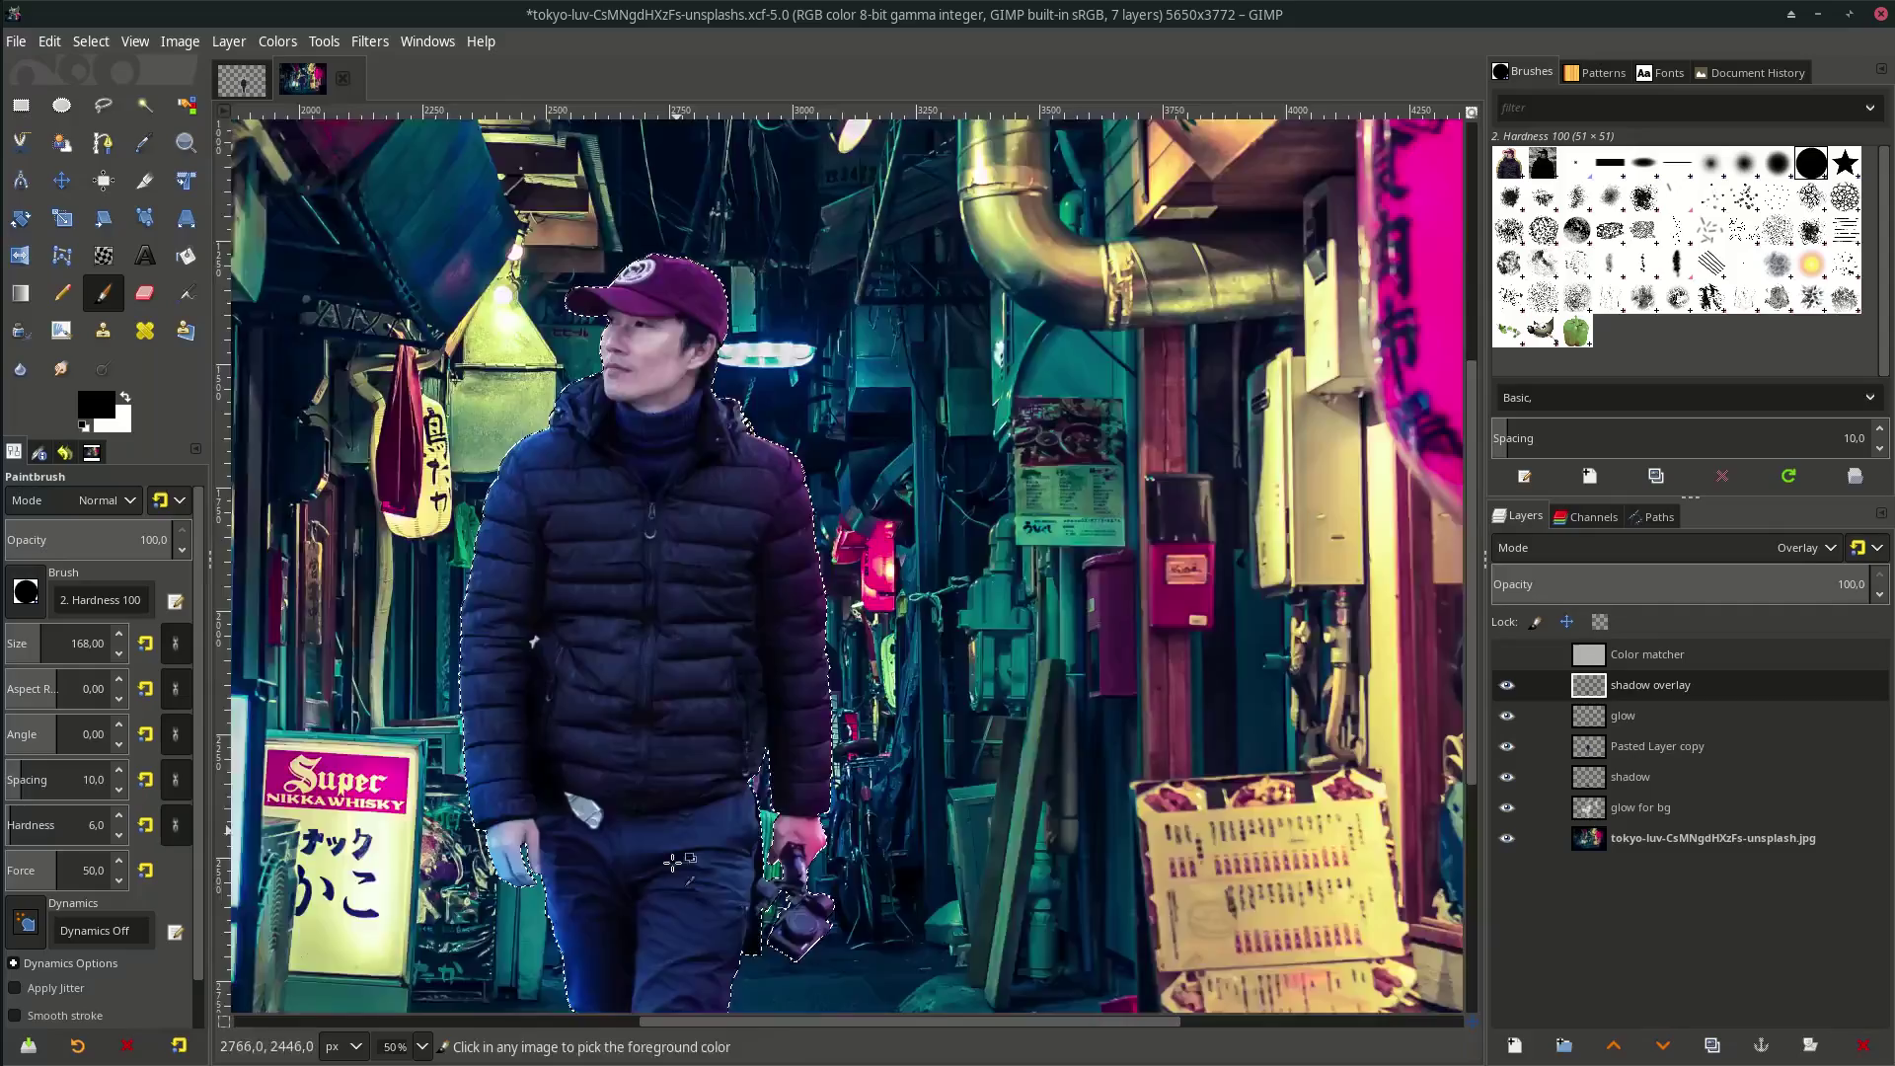
scroll(571, 518, "up", 1)
scroll(570, 518, "down", 1)
key("bracketright")
key("bracketright")
scroll(750, 503, "up", 5)
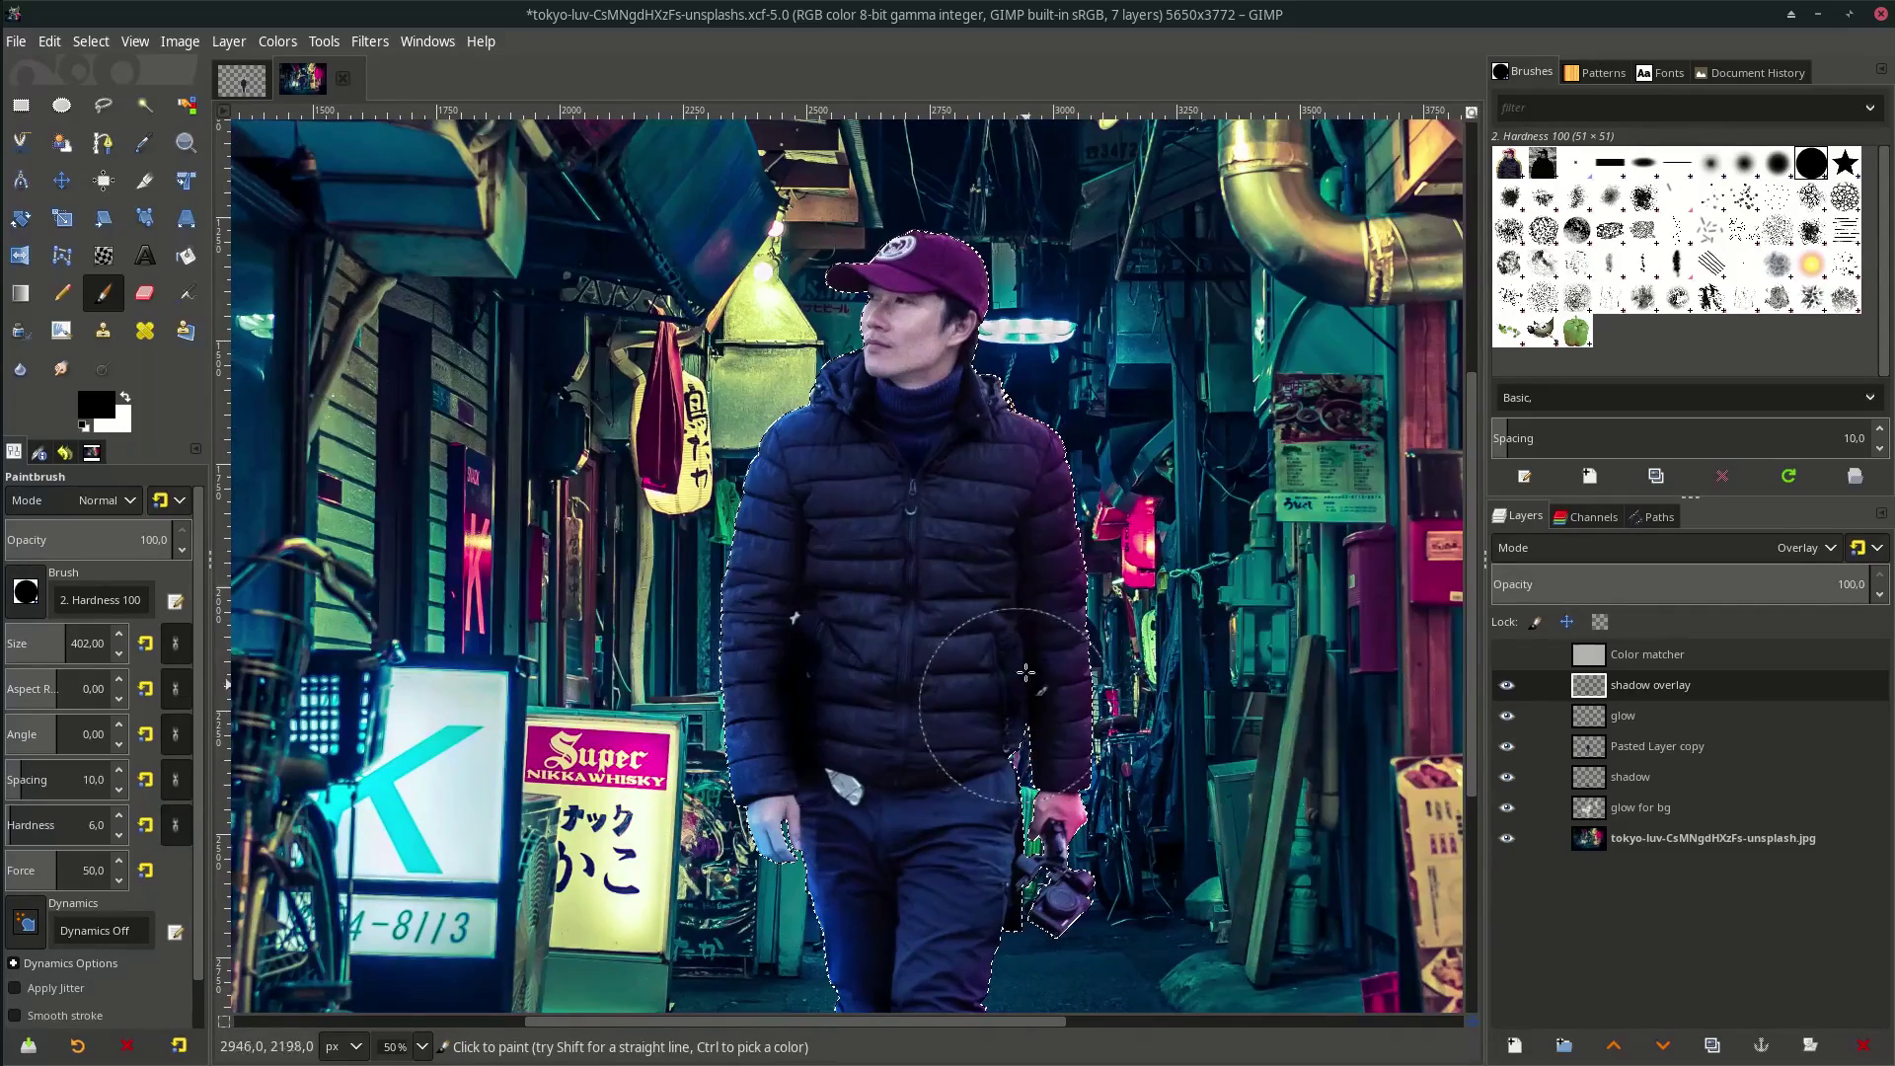
scroll(801, 491, "down", 1)
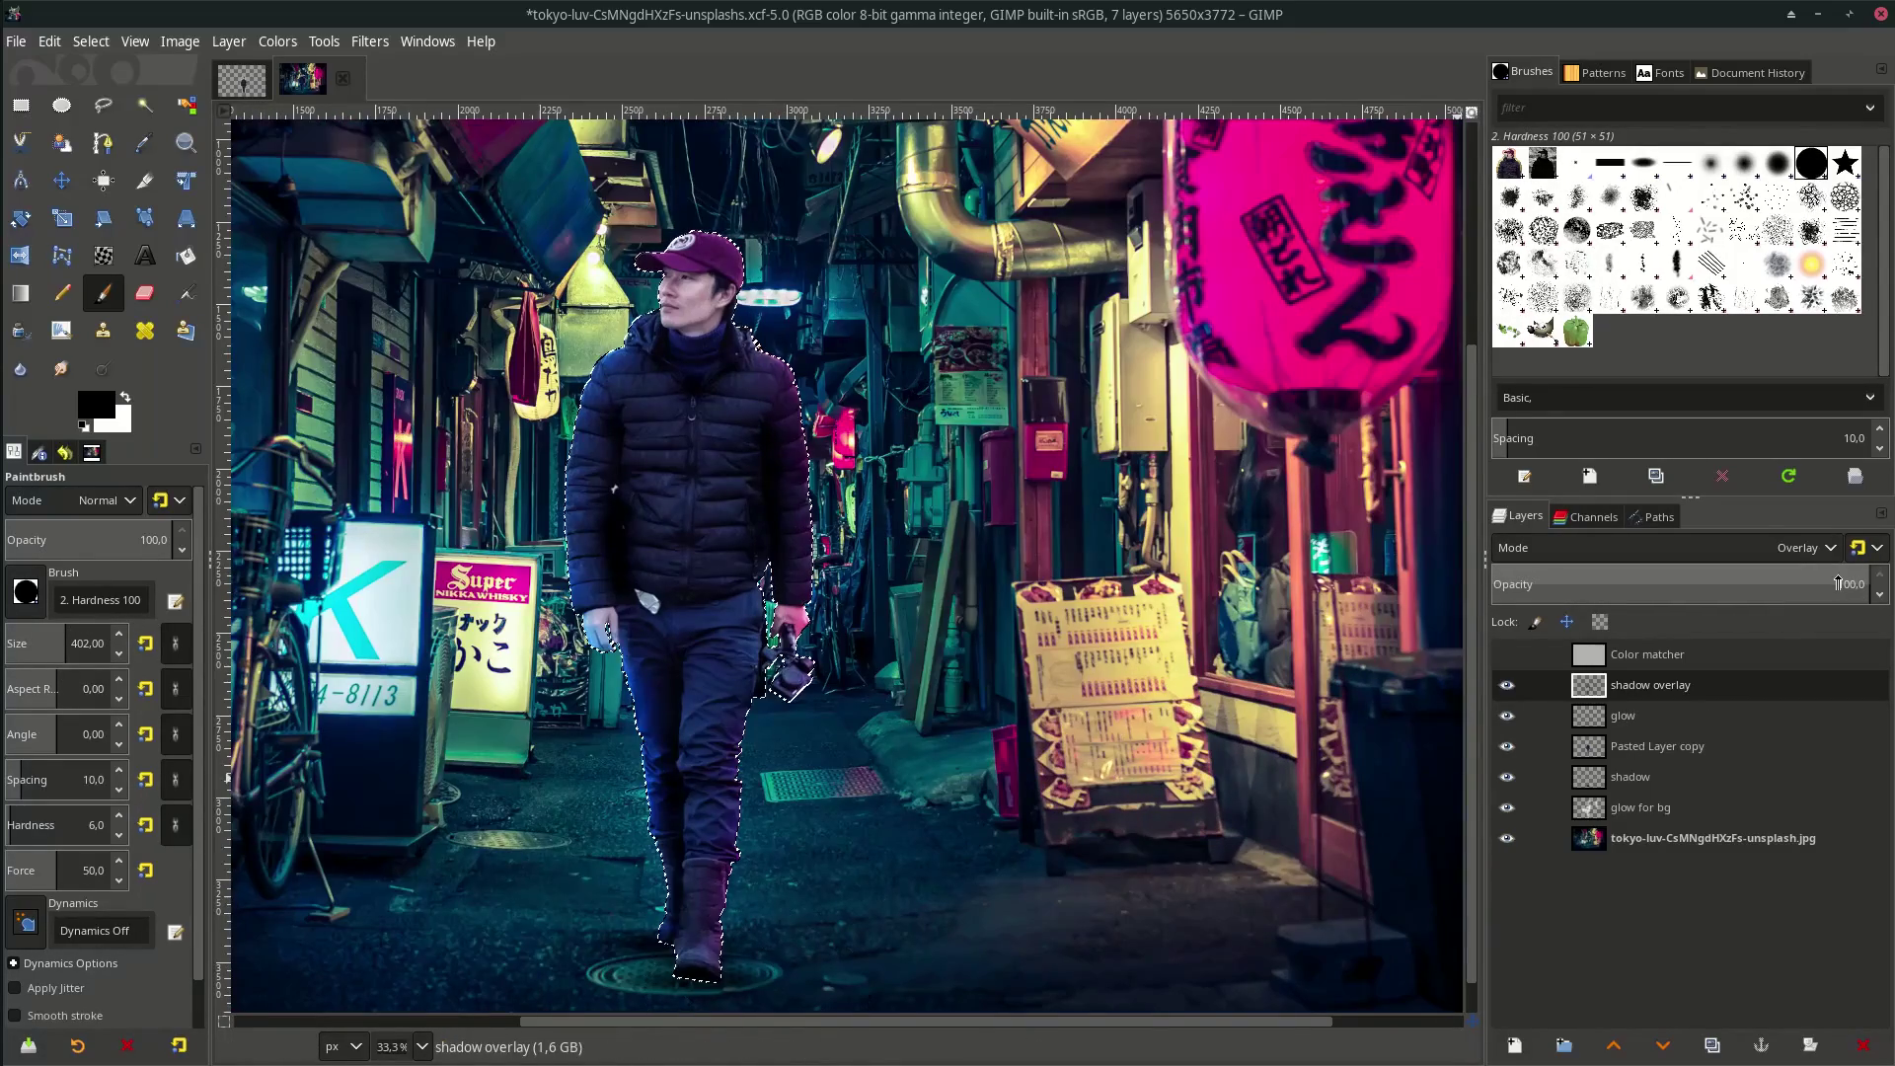
Deselect and set the shadow overlay layer's opacity to about 74
left_click_drag(1838, 584, 1723, 584)
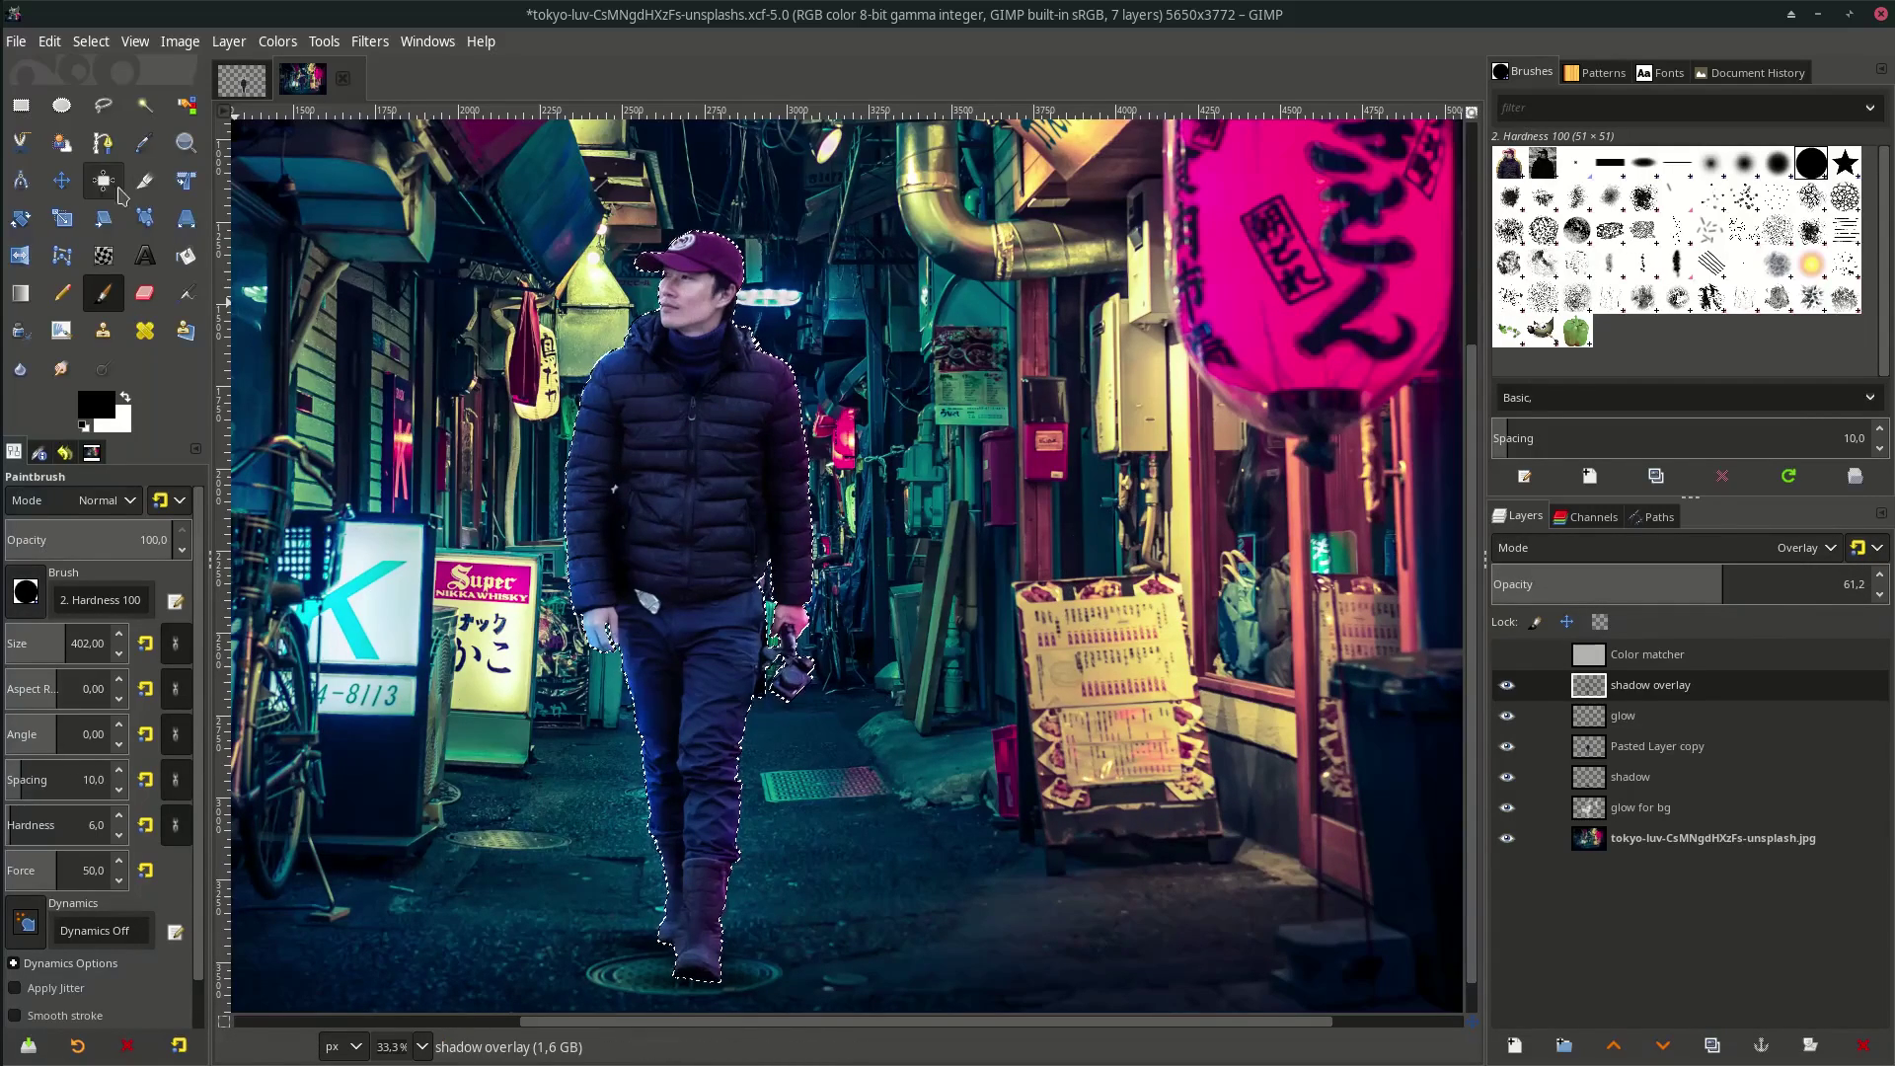
key("m")
key("ctrl+shift+a")
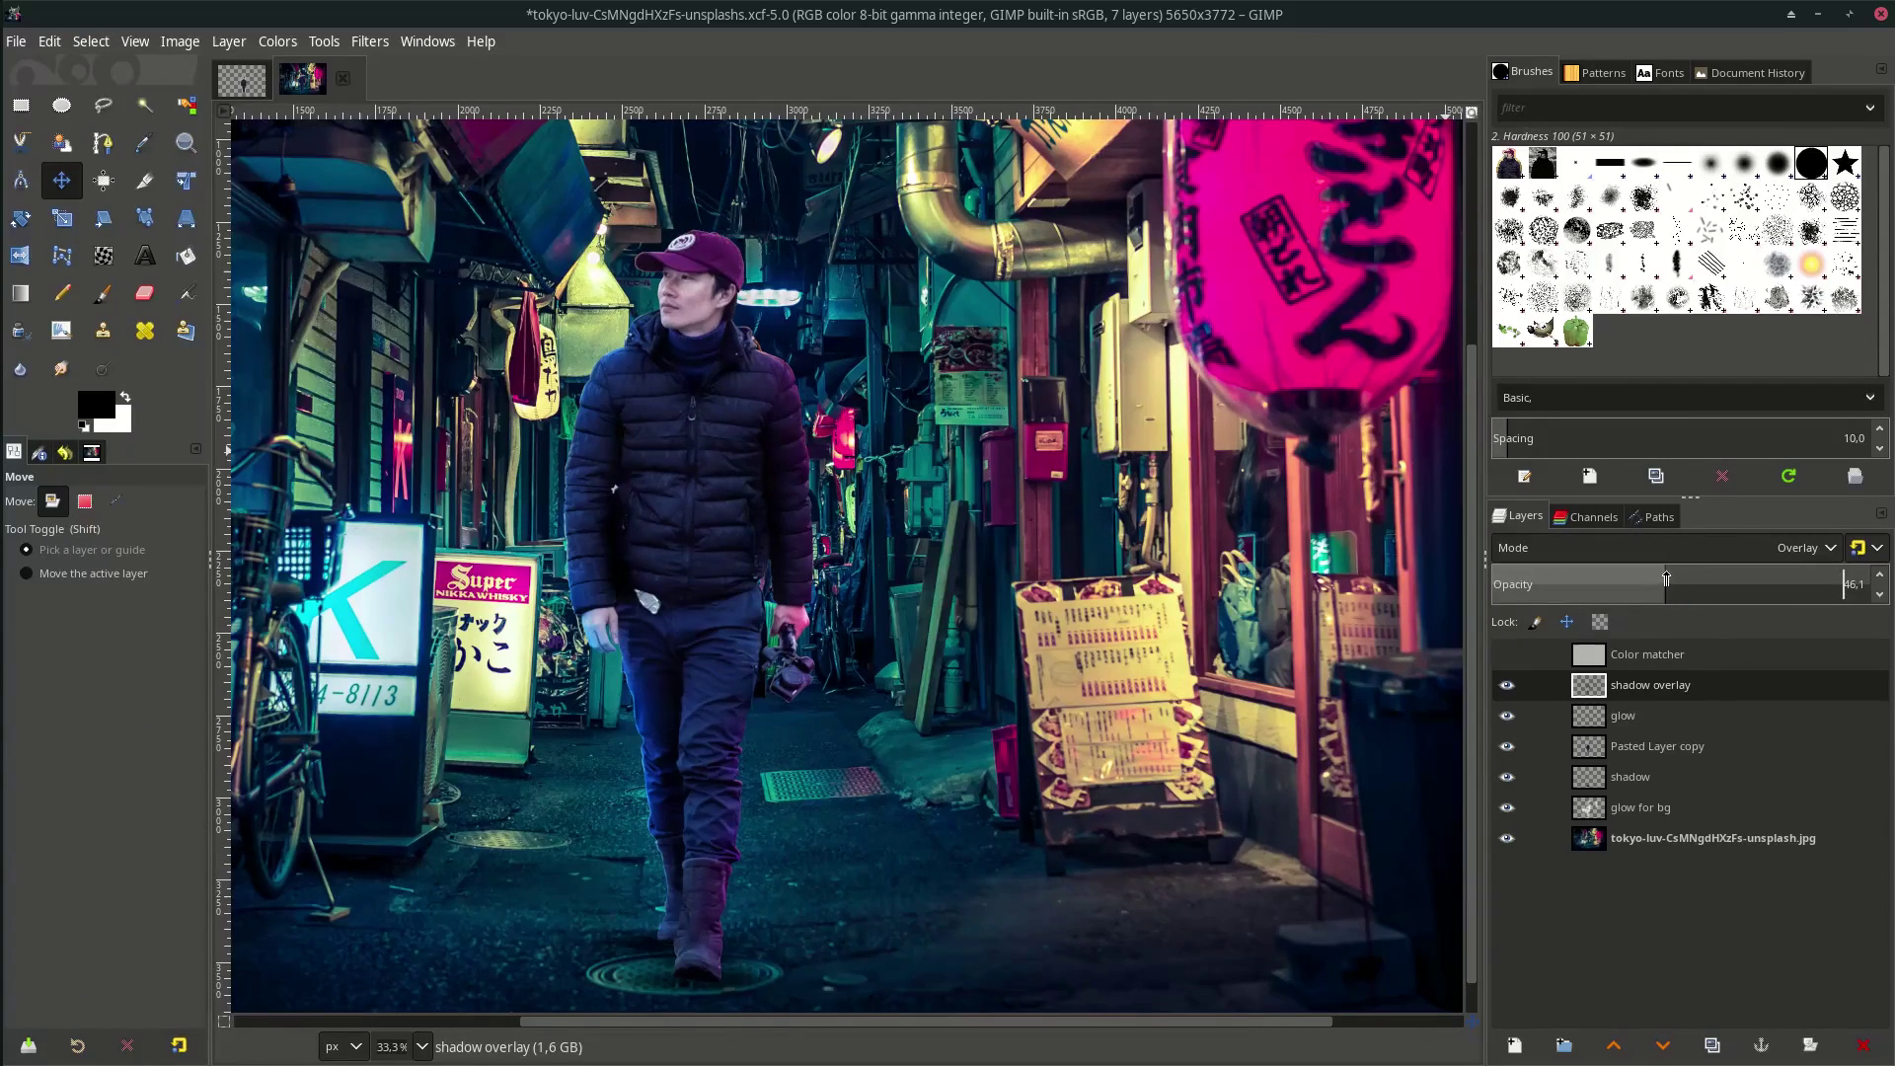
left_click_drag(1667, 580, 1822, 585)
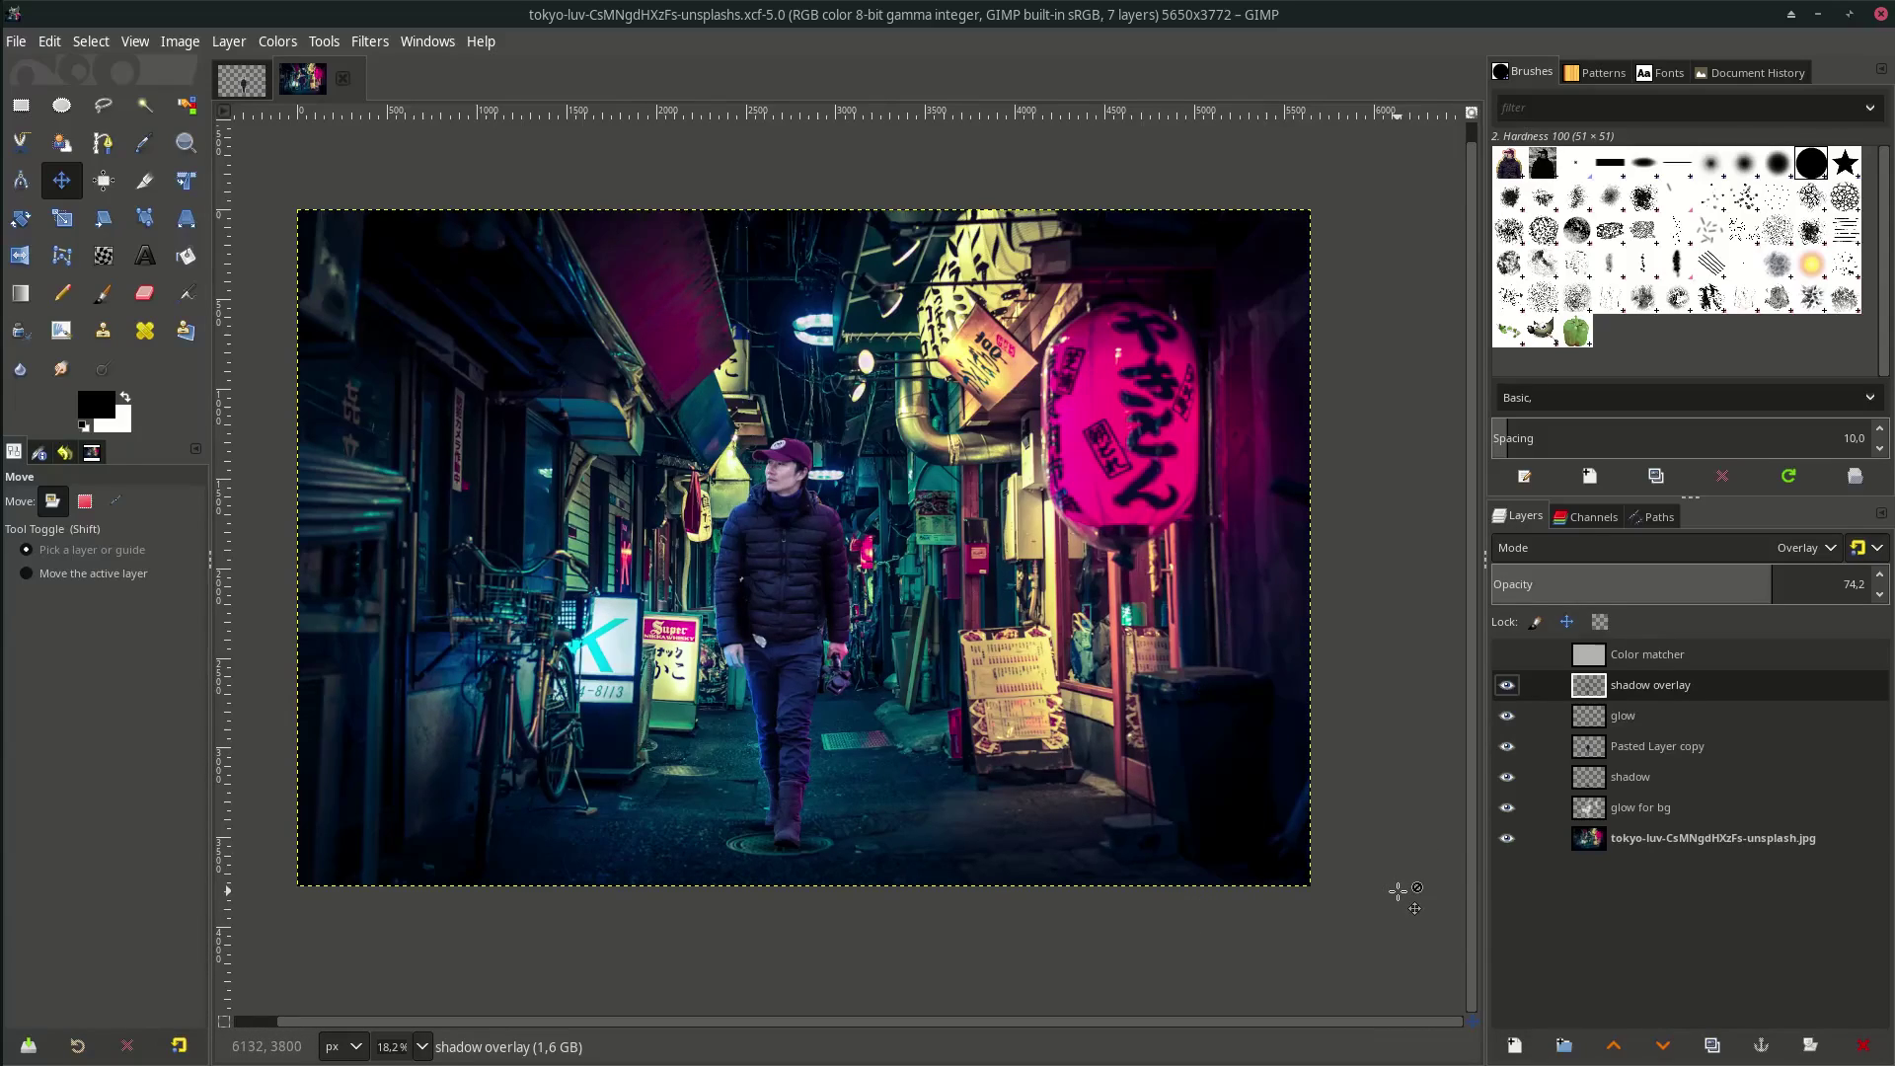
Use New from Visible on the top layer to add a merged 'Visible' layer
right_click(1664, 667)
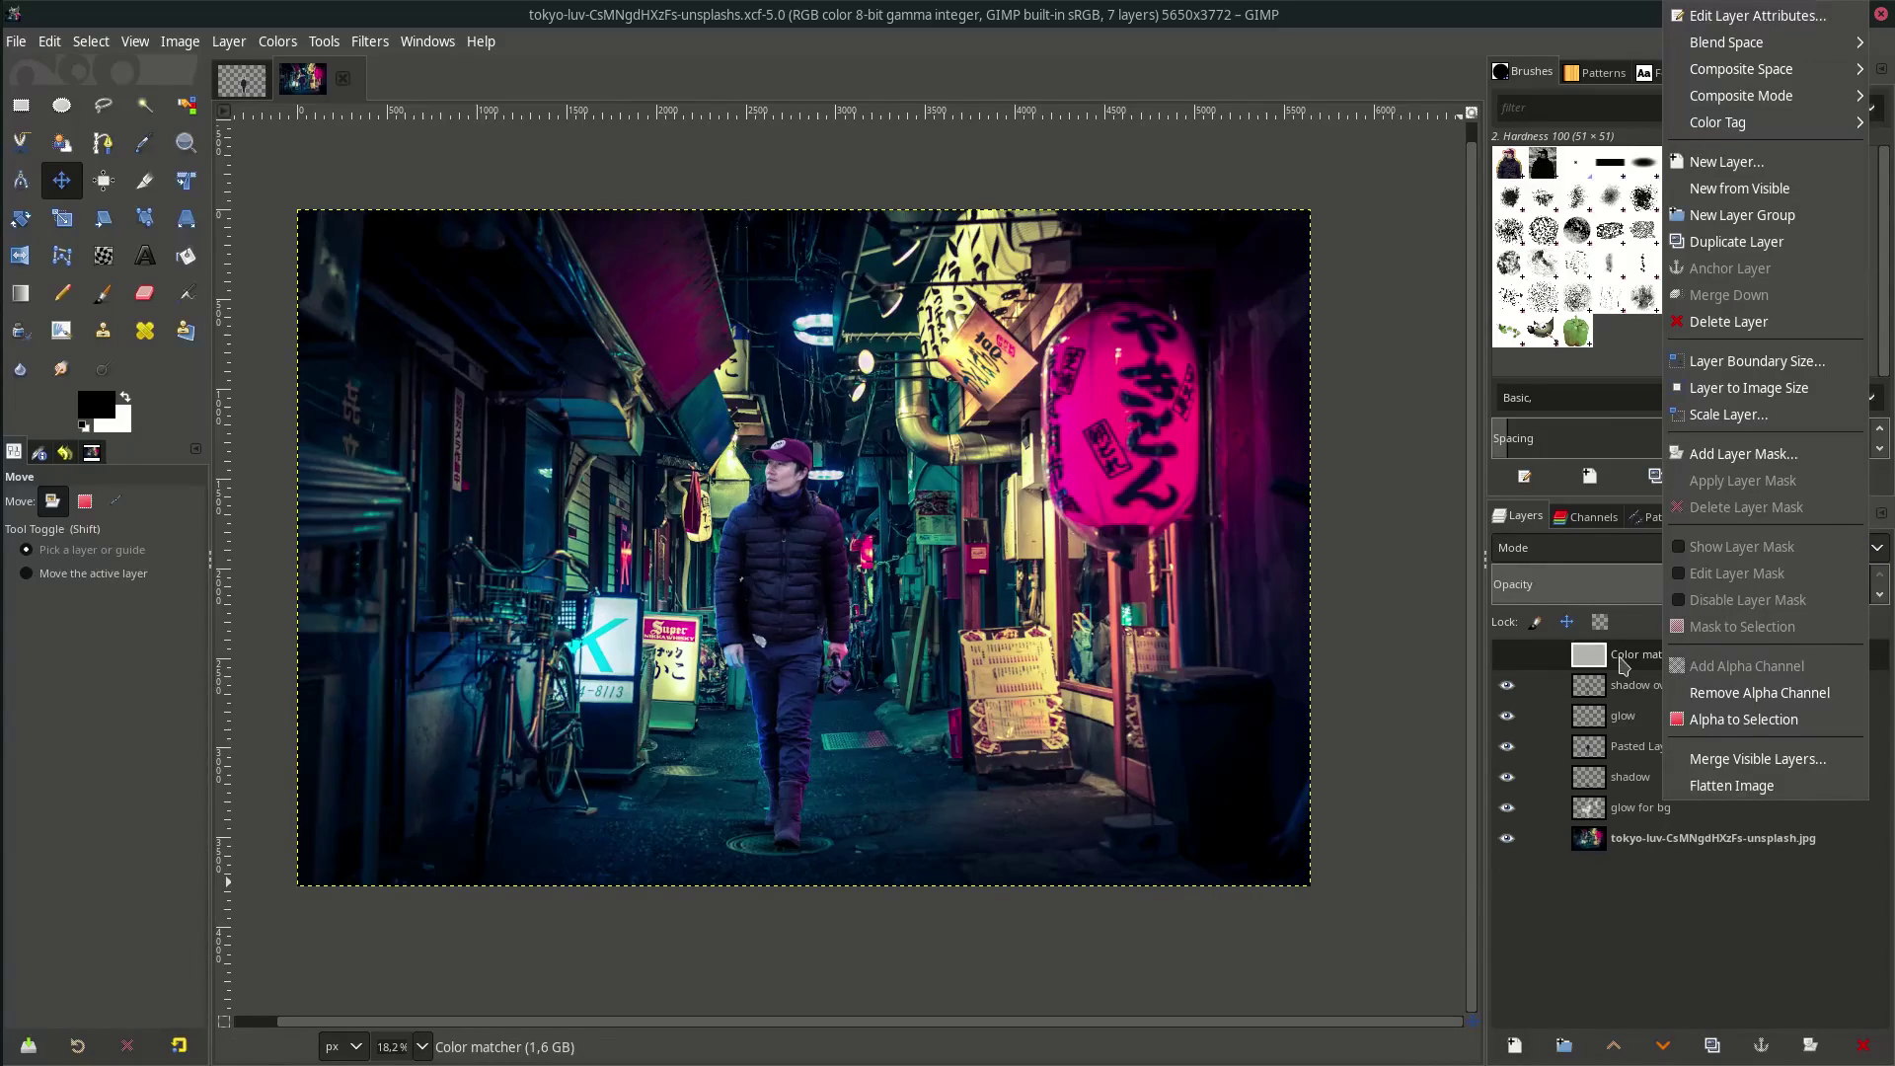
left_click(1799, 189)
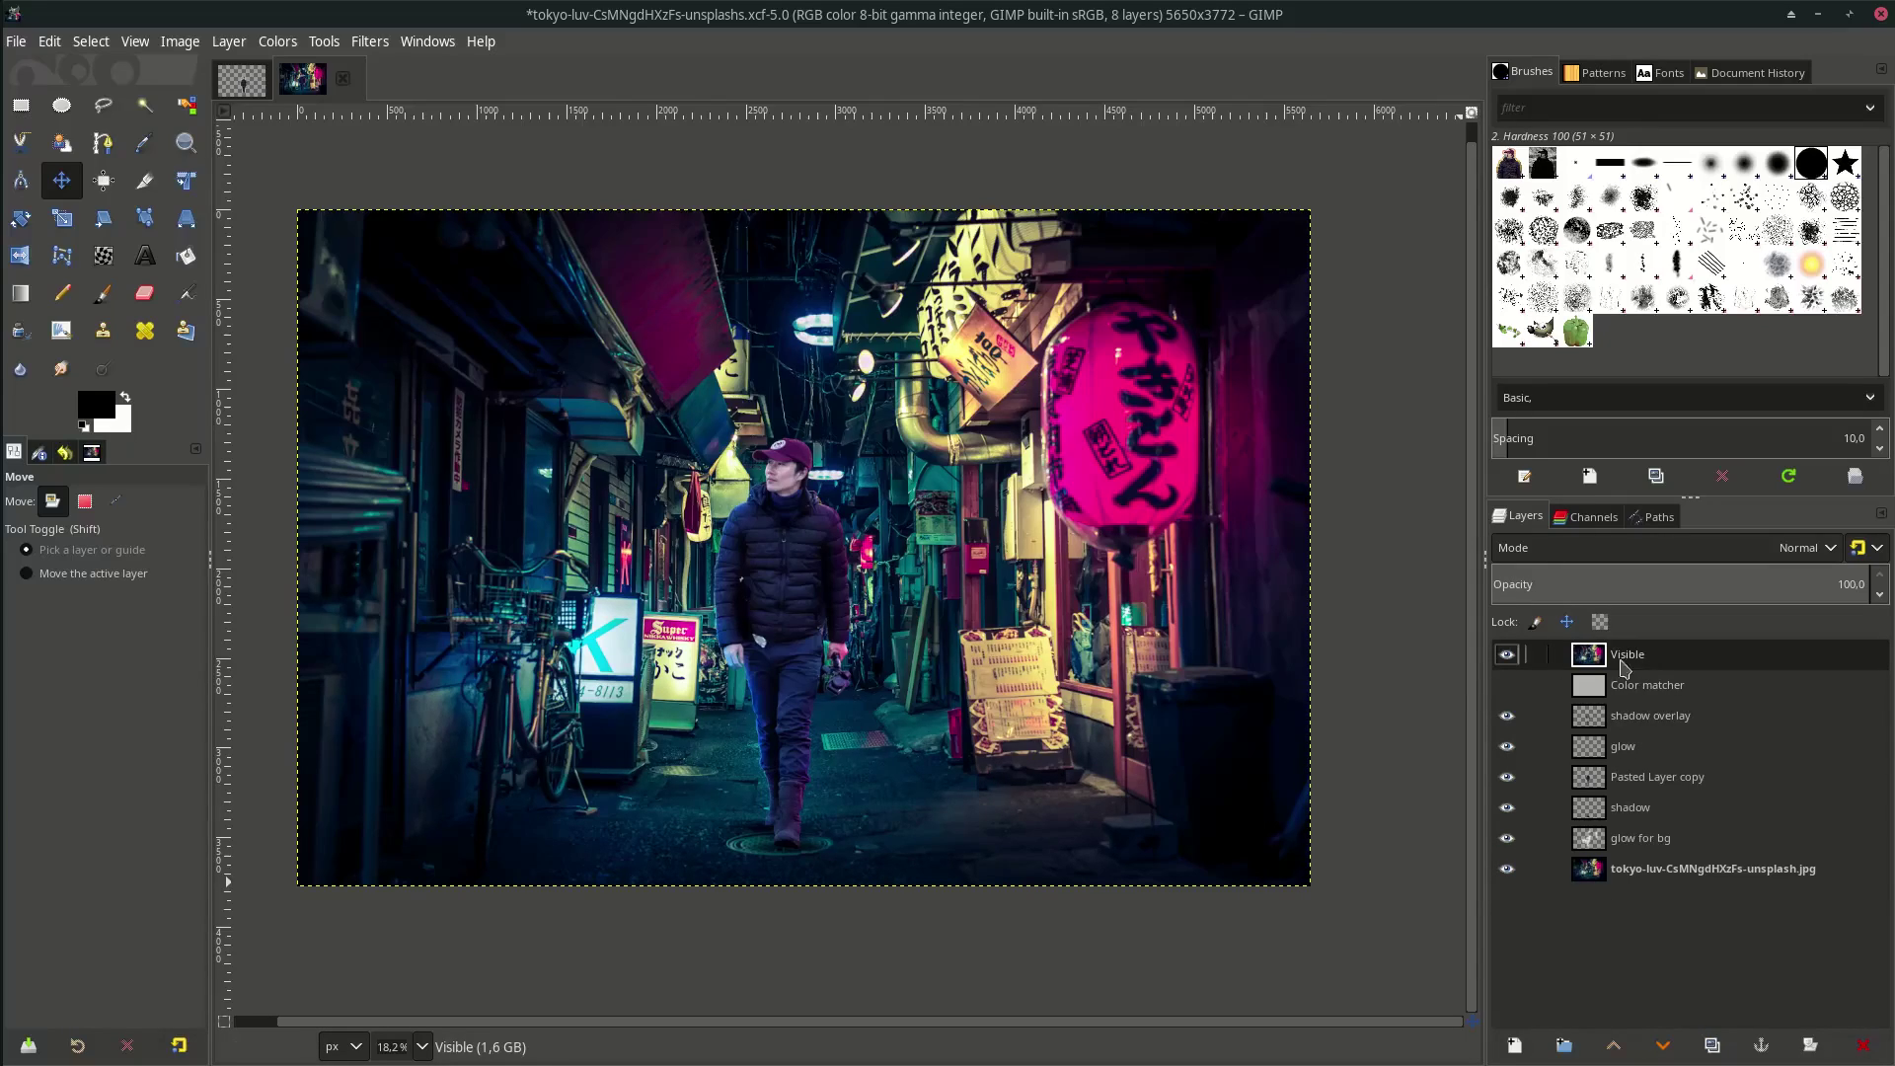
left_click(288, 42)
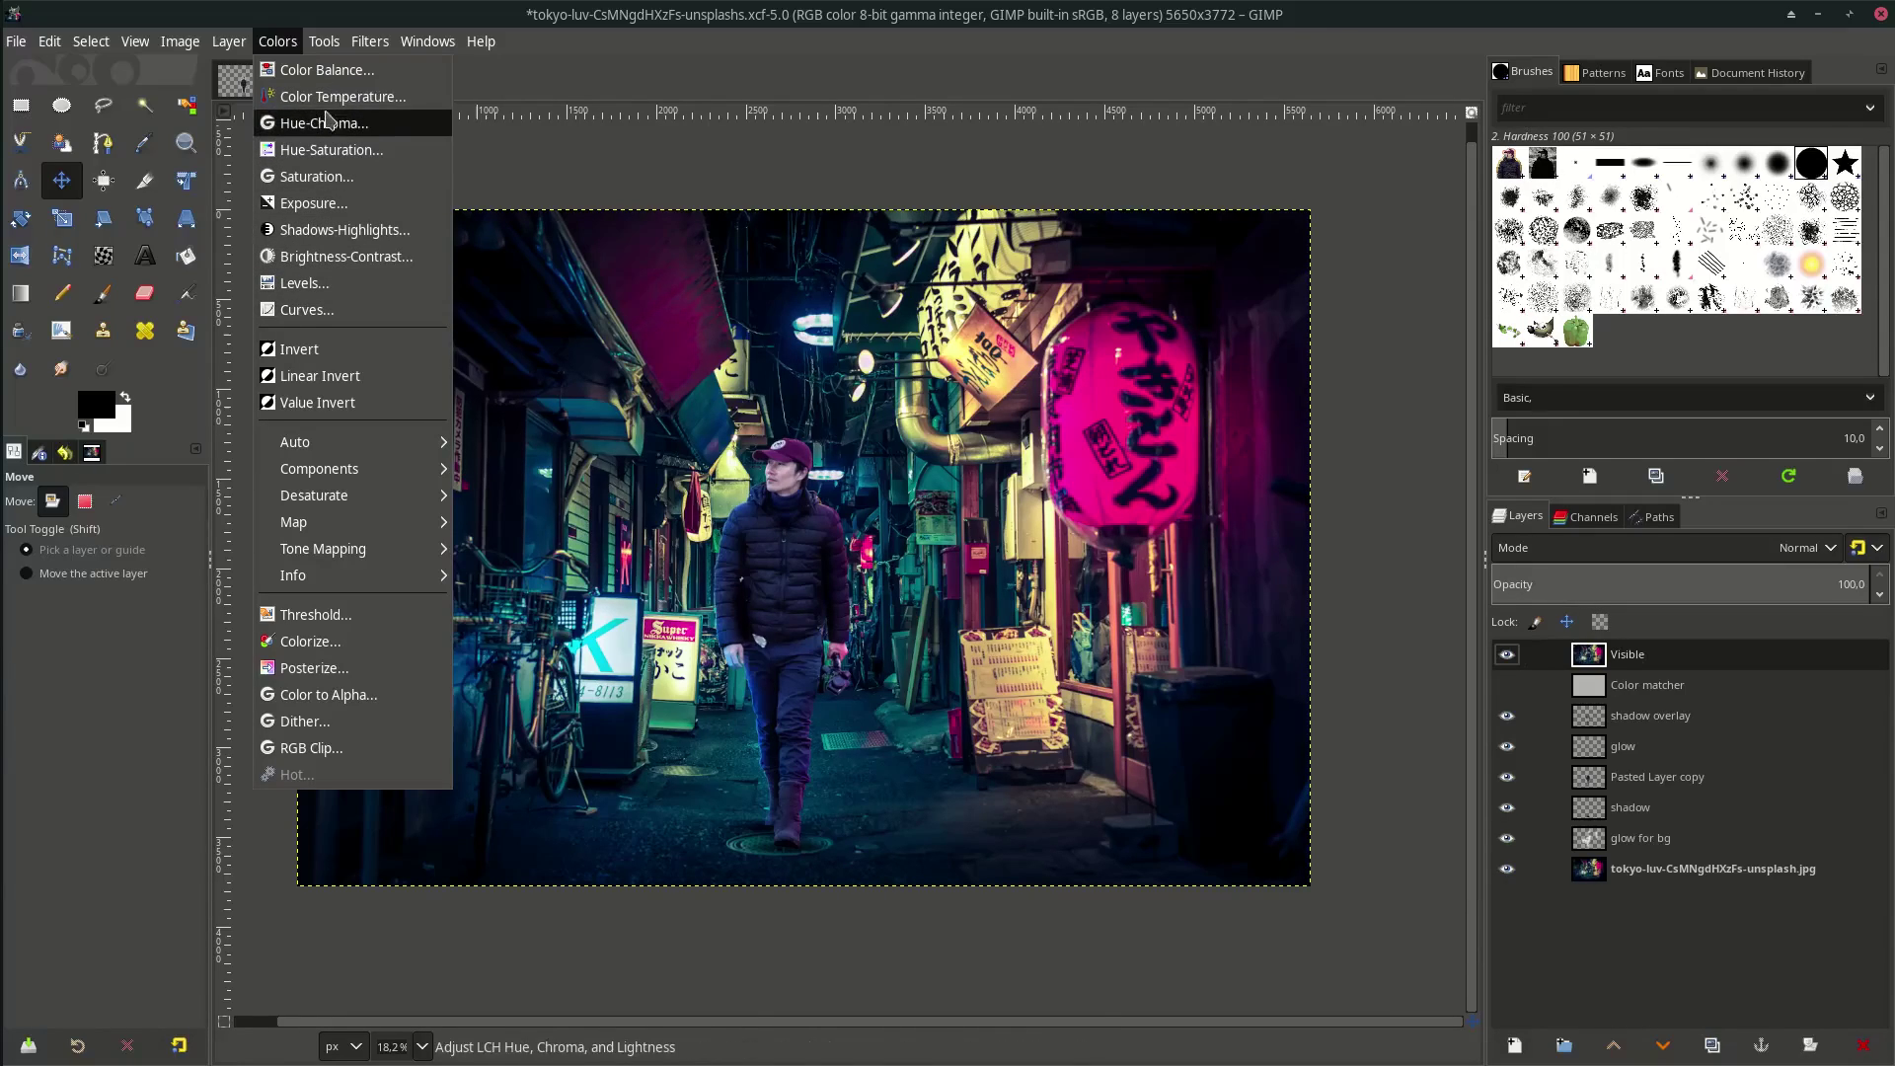
Lift the tones with a Curves point, then apply Levels with gamma 1.18 and black input 5
left_click(329, 310)
left_click(1591, 540)
left_click(1689, 856)
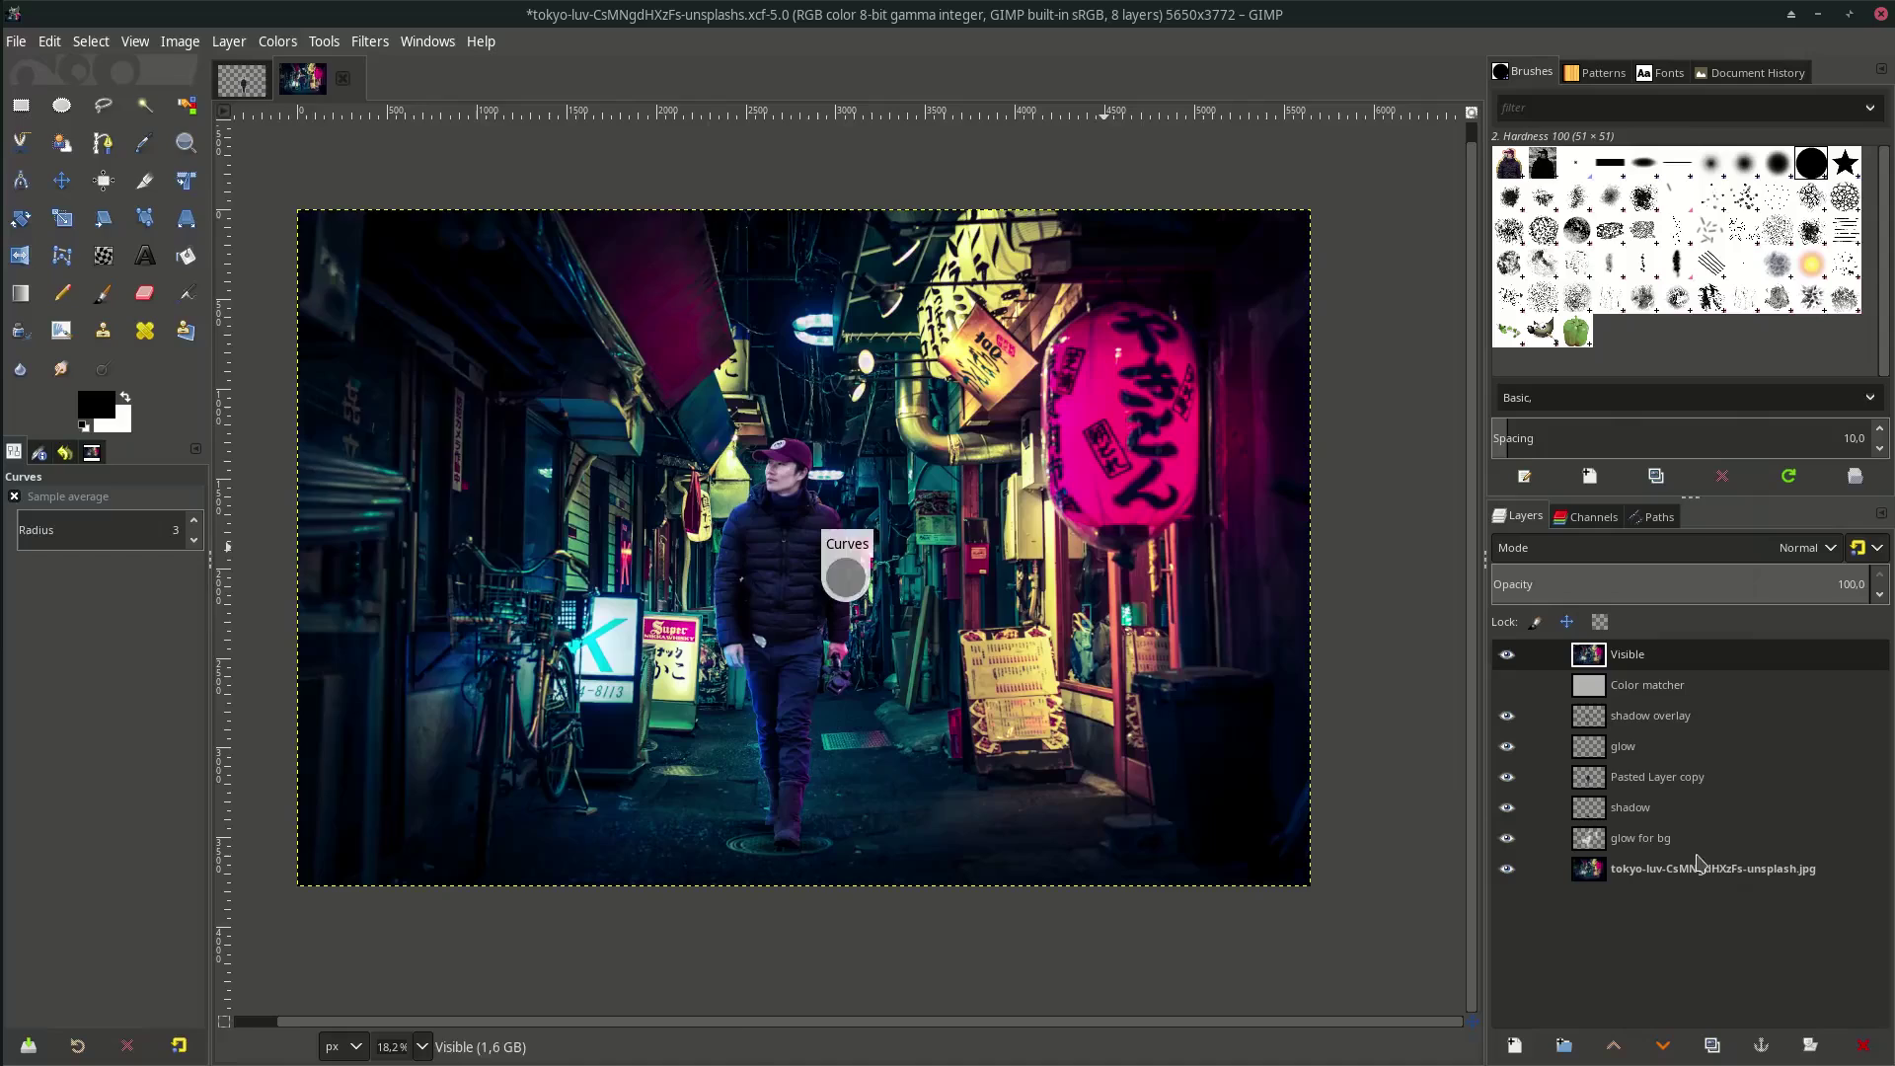
left_click(277, 40)
left_click(329, 286)
left_click_drag(245, 314, 267, 321)
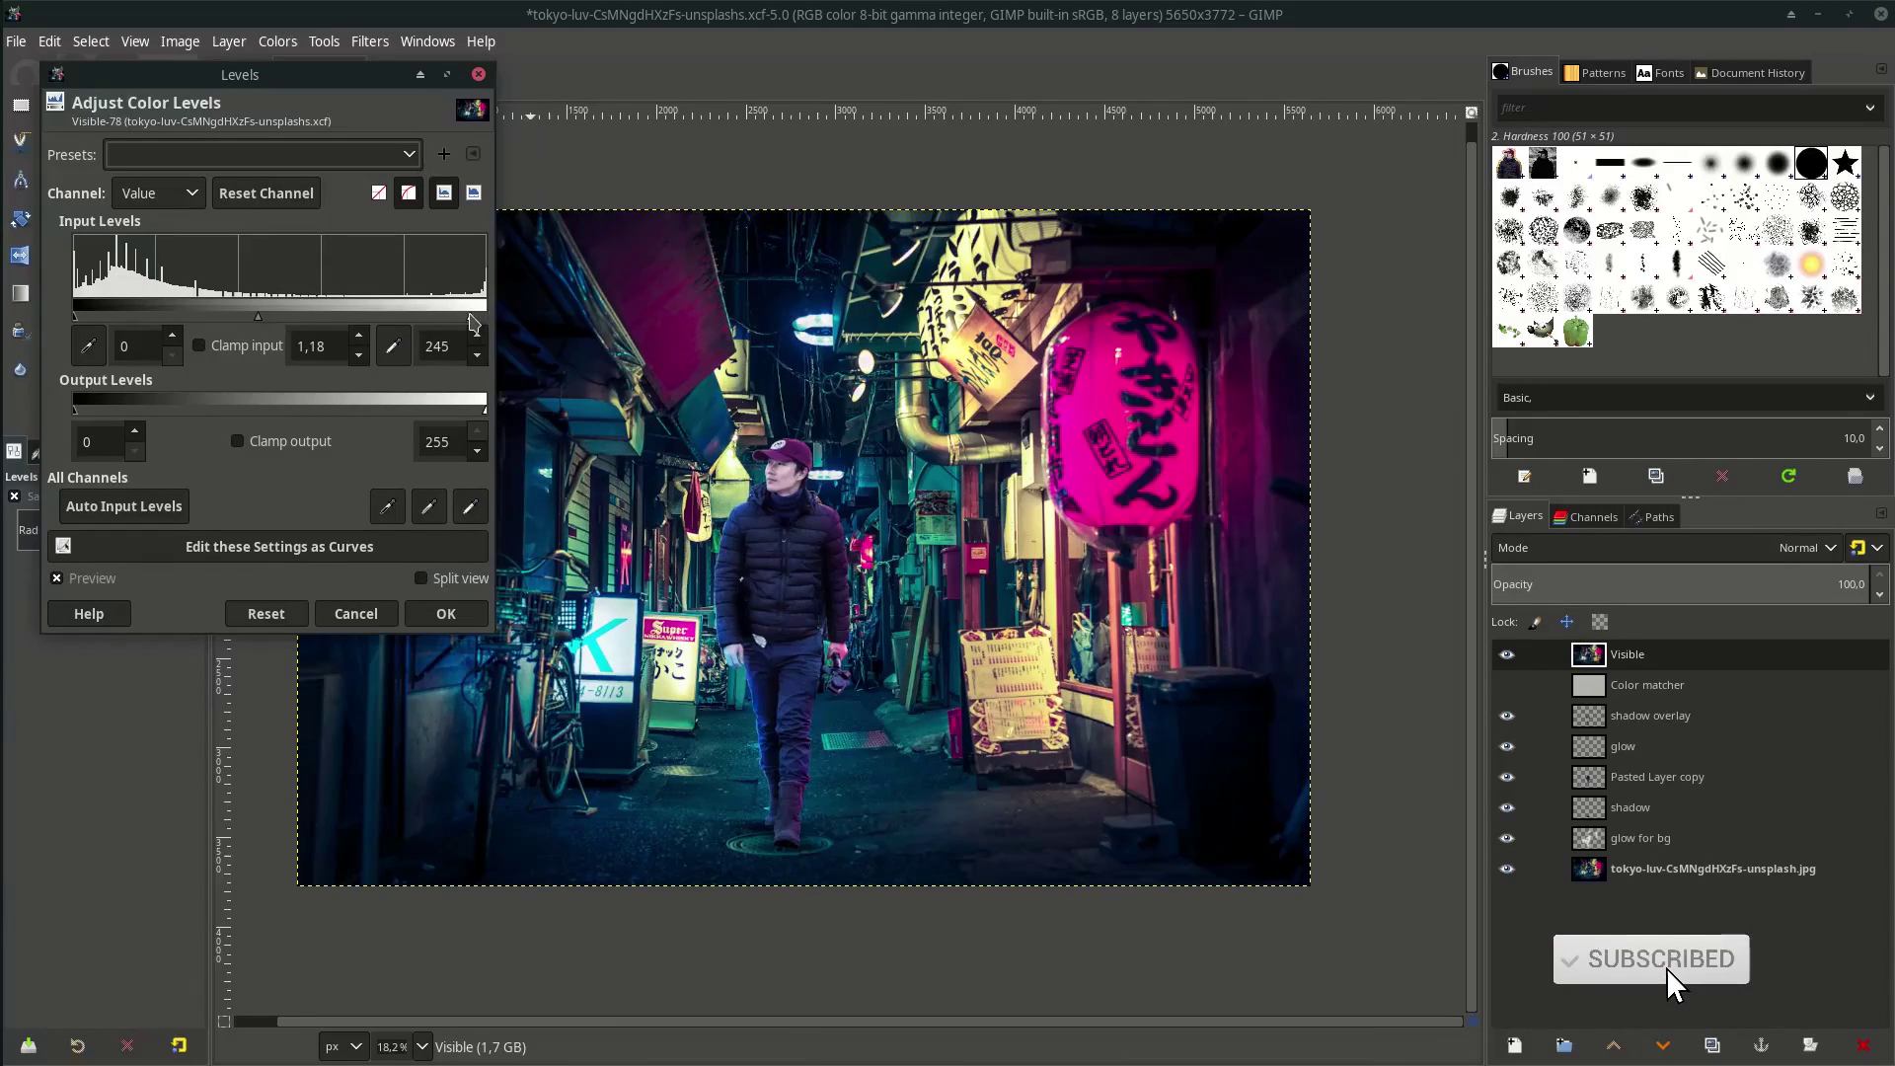
left_click_drag(75, 316, 81, 316)
left_click(447, 613)
Apply Brightness-Contrast with brightness 1 and contrast 3
left_click(277, 41)
left_click(316, 261)
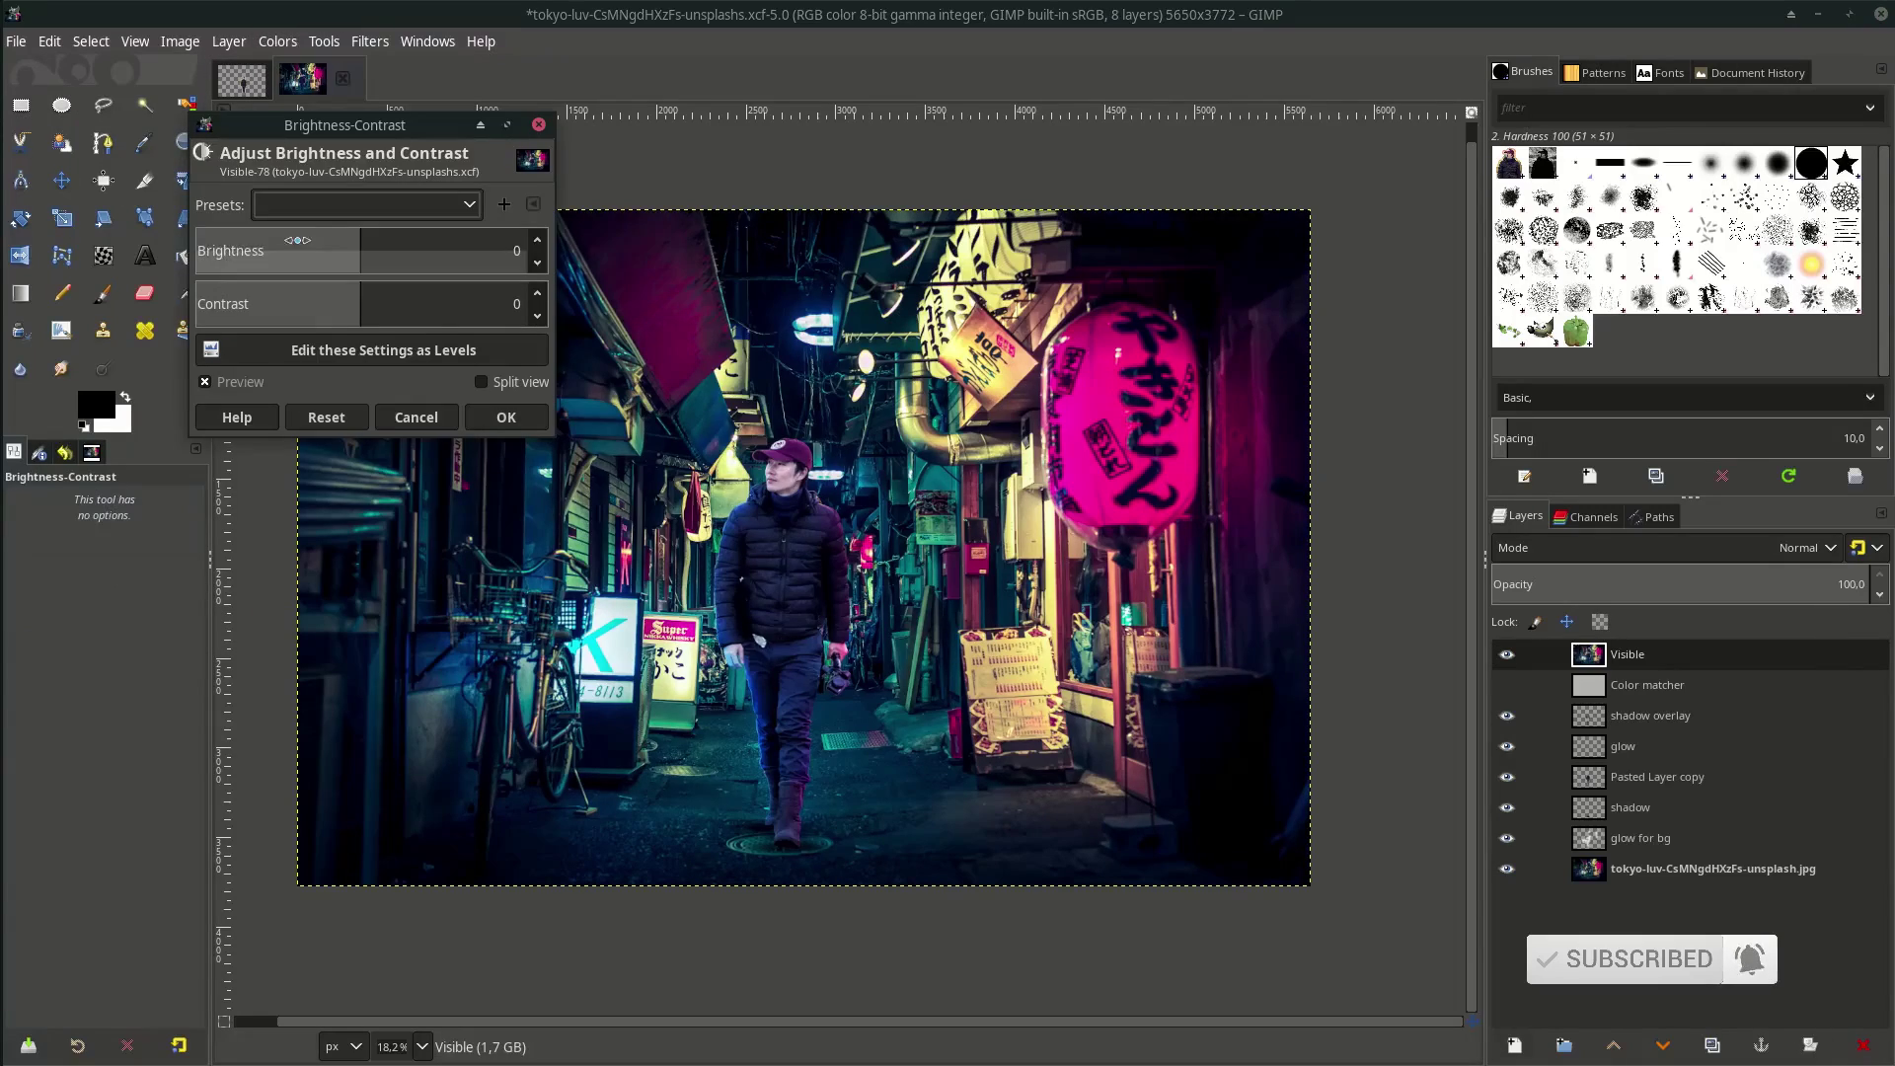
left_click(369, 249)
left_click(338, 303)
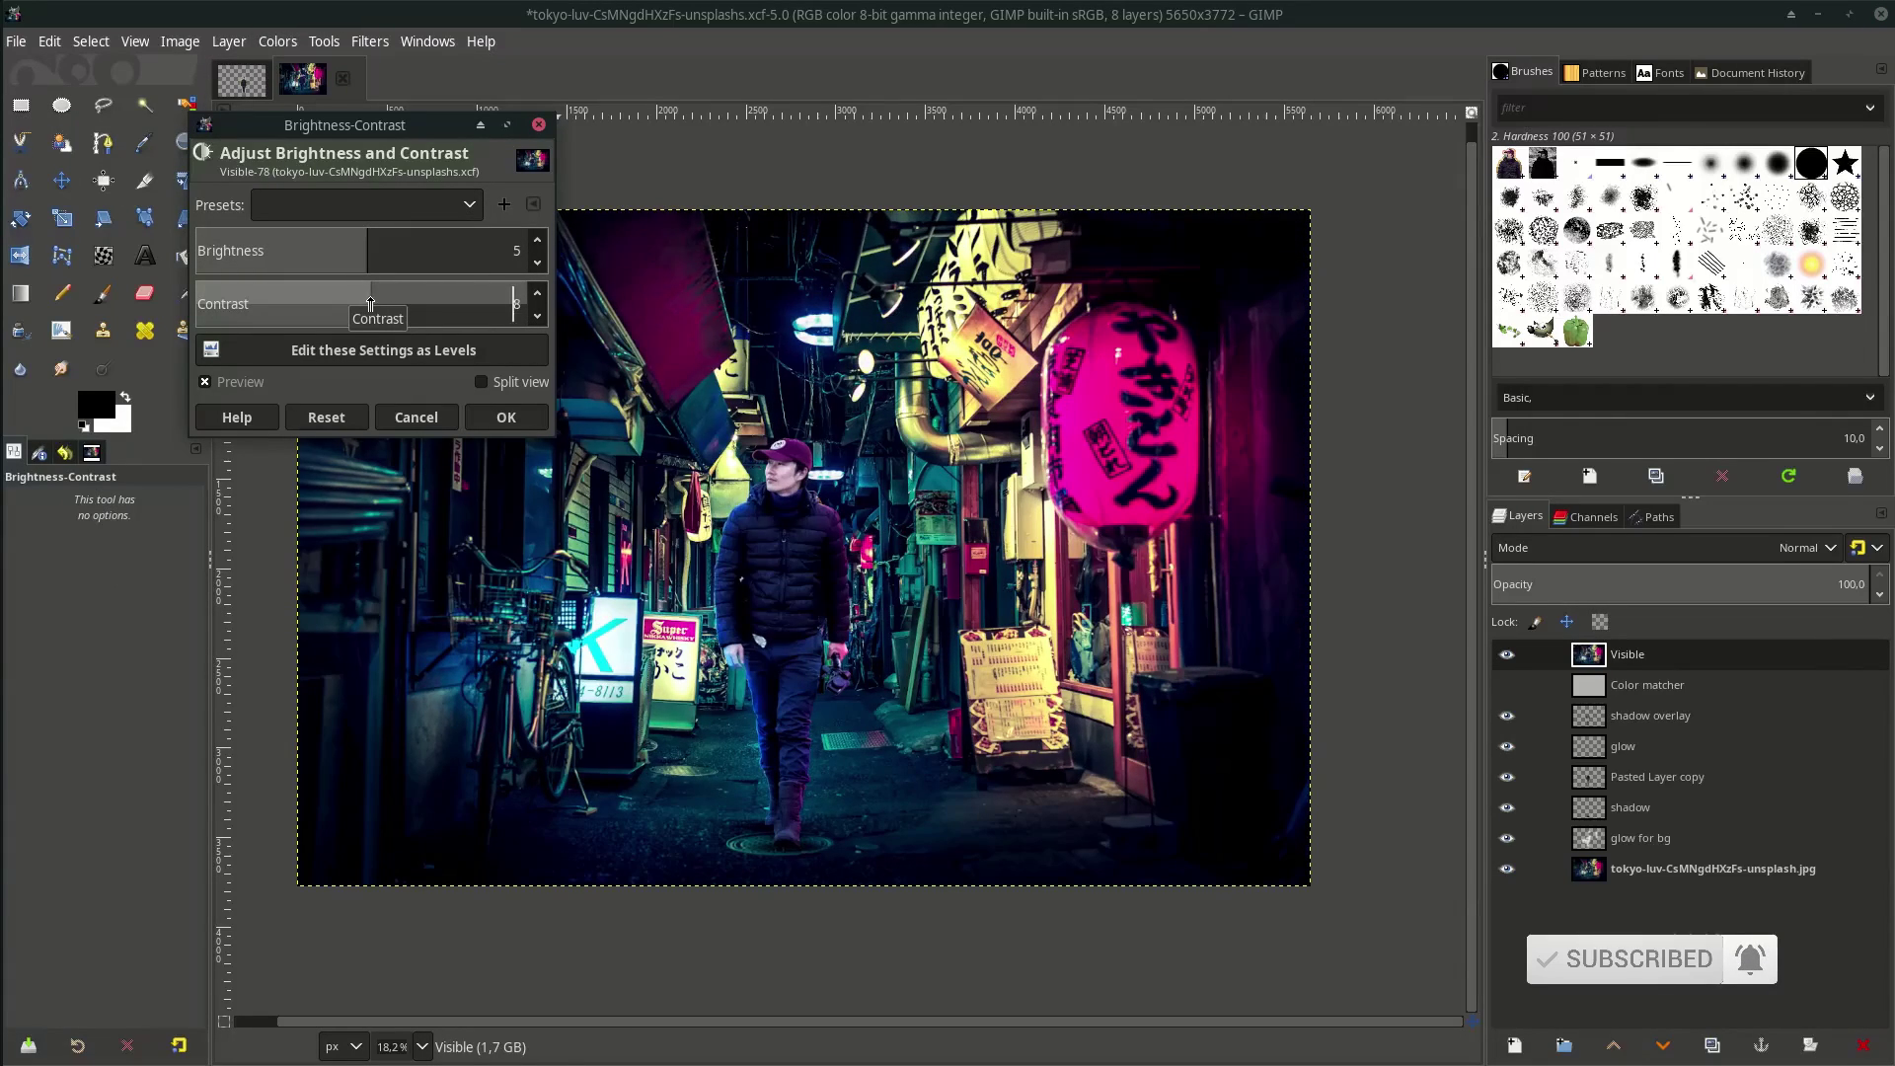
left_click(365, 306)
left_click(361, 253)
left_click(506, 418)
Try and discard a saturation boost, then lower the original and intended colour temperatures
left_click(277, 40)
left_click(316, 175)
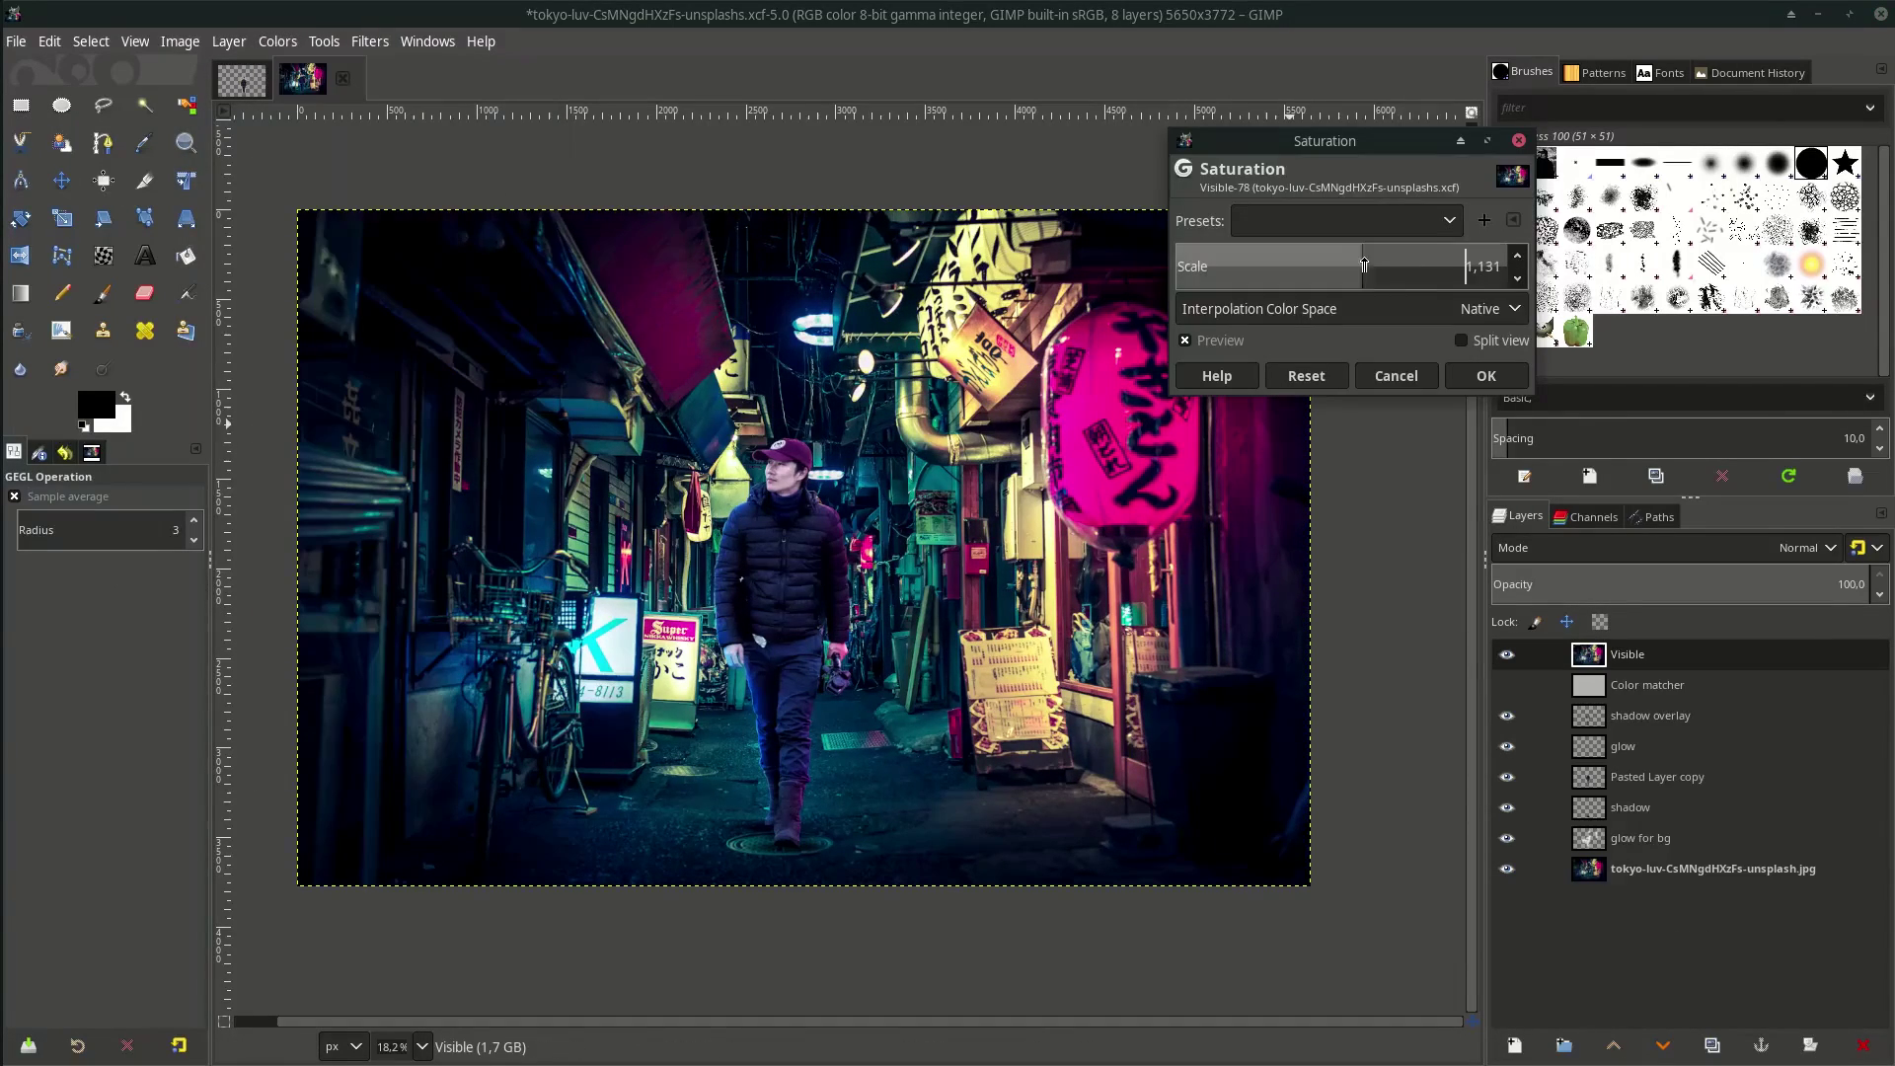
left_click_drag(1430, 264, 1497, 269)
left_click(1321, 264)
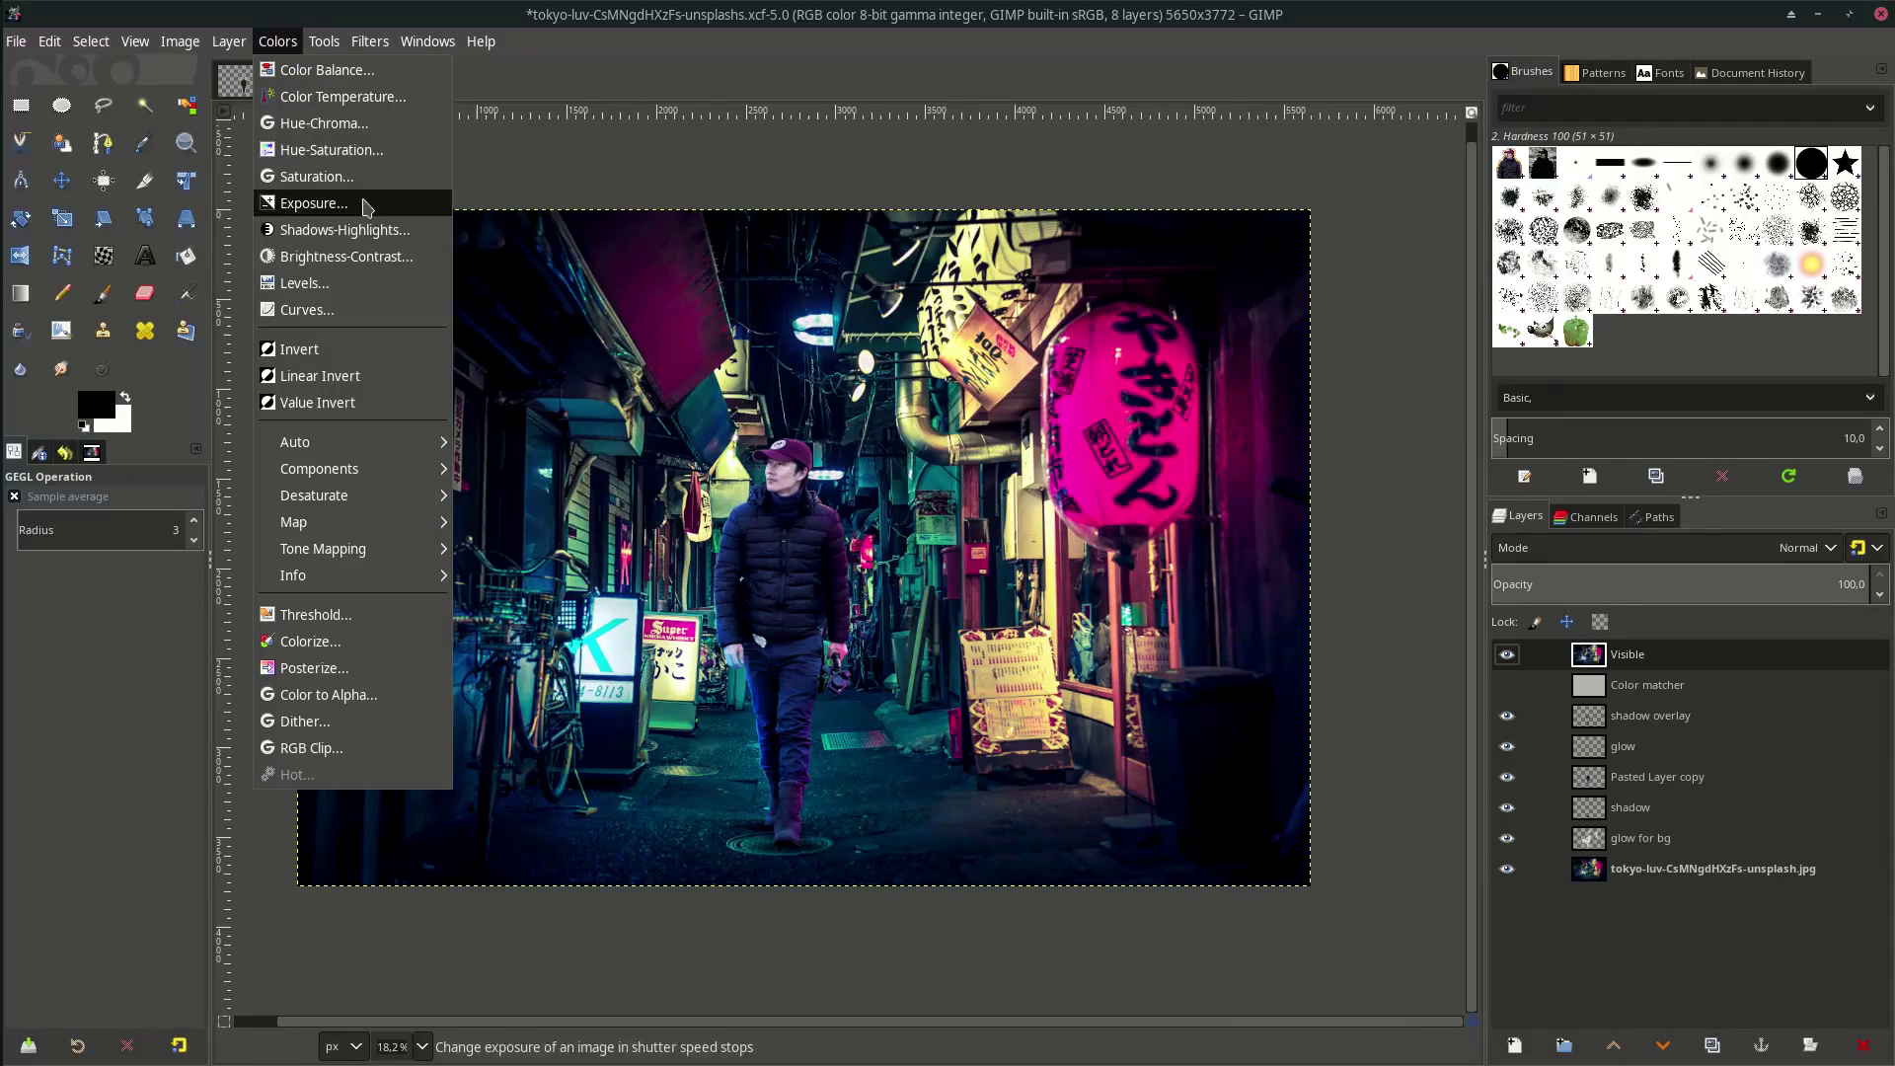
left_click(343, 96)
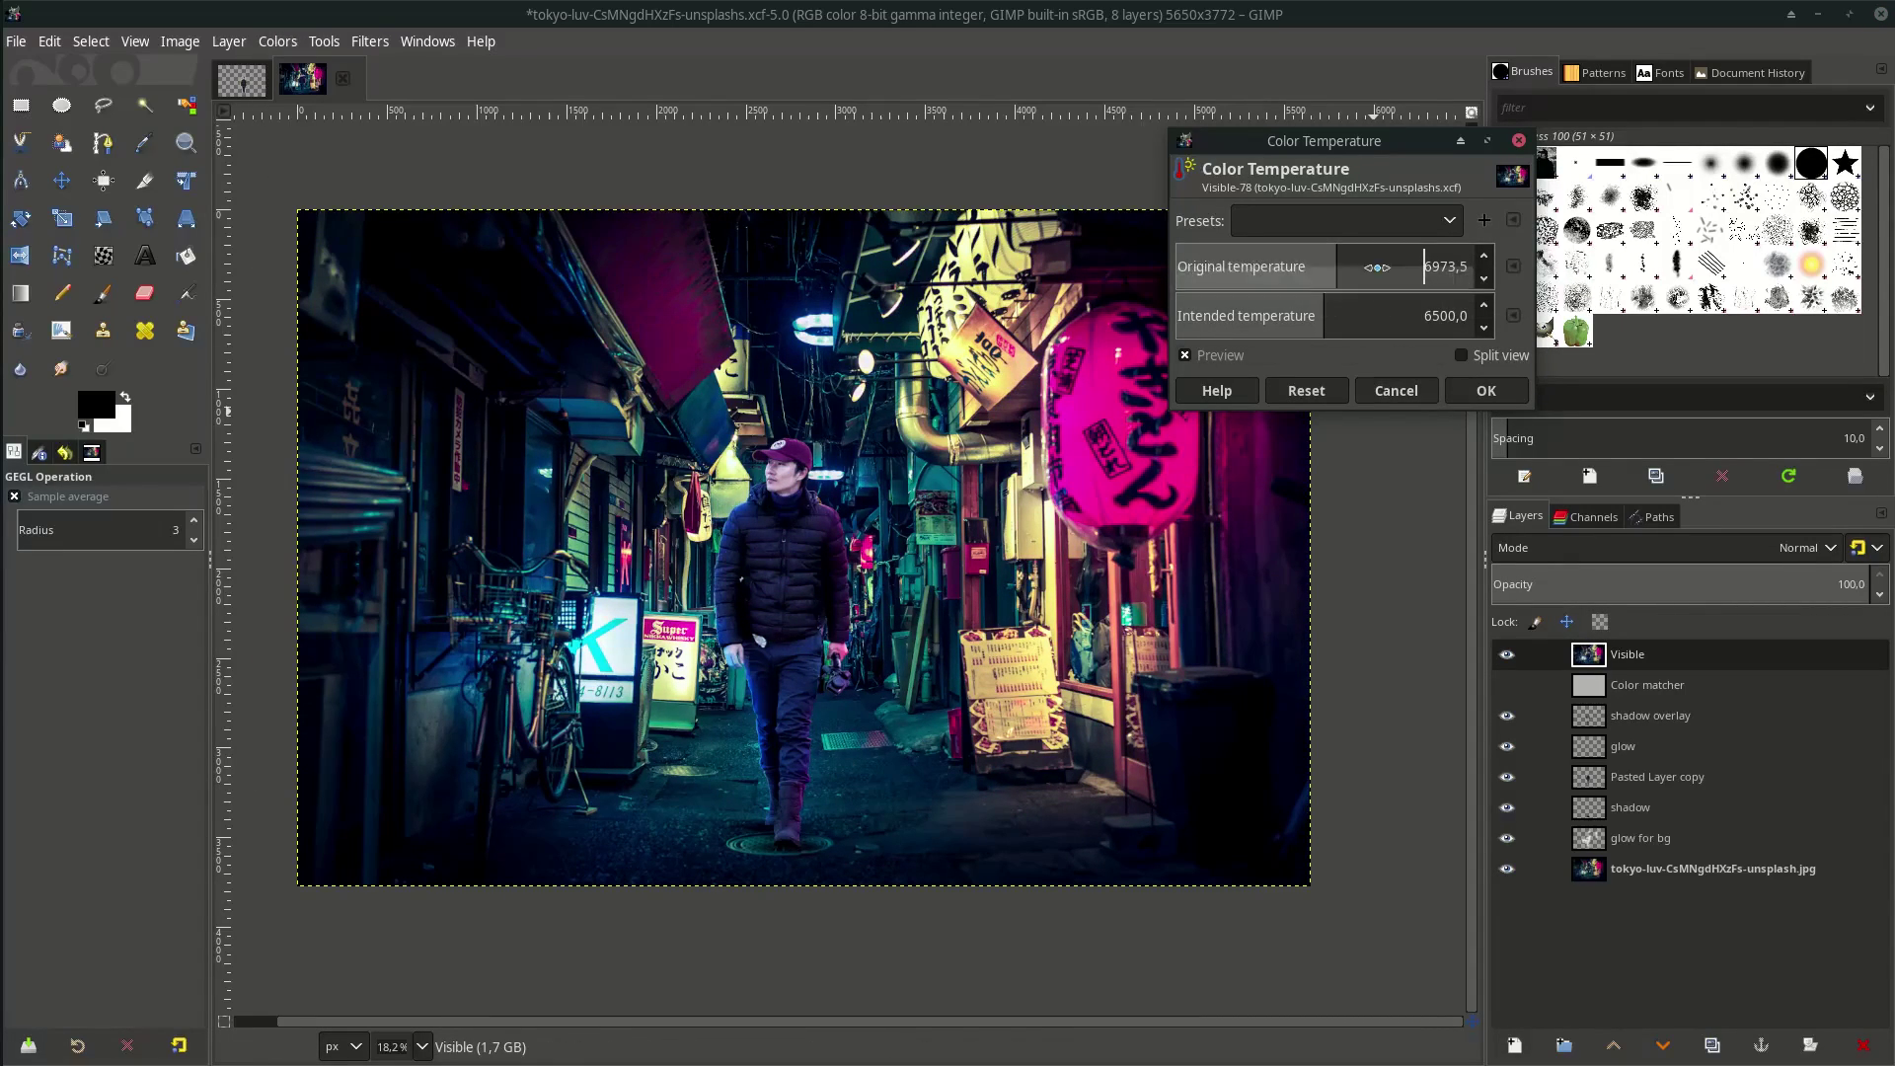
left_click_drag(1378, 267, 1321, 314)
left_click(1292, 306)
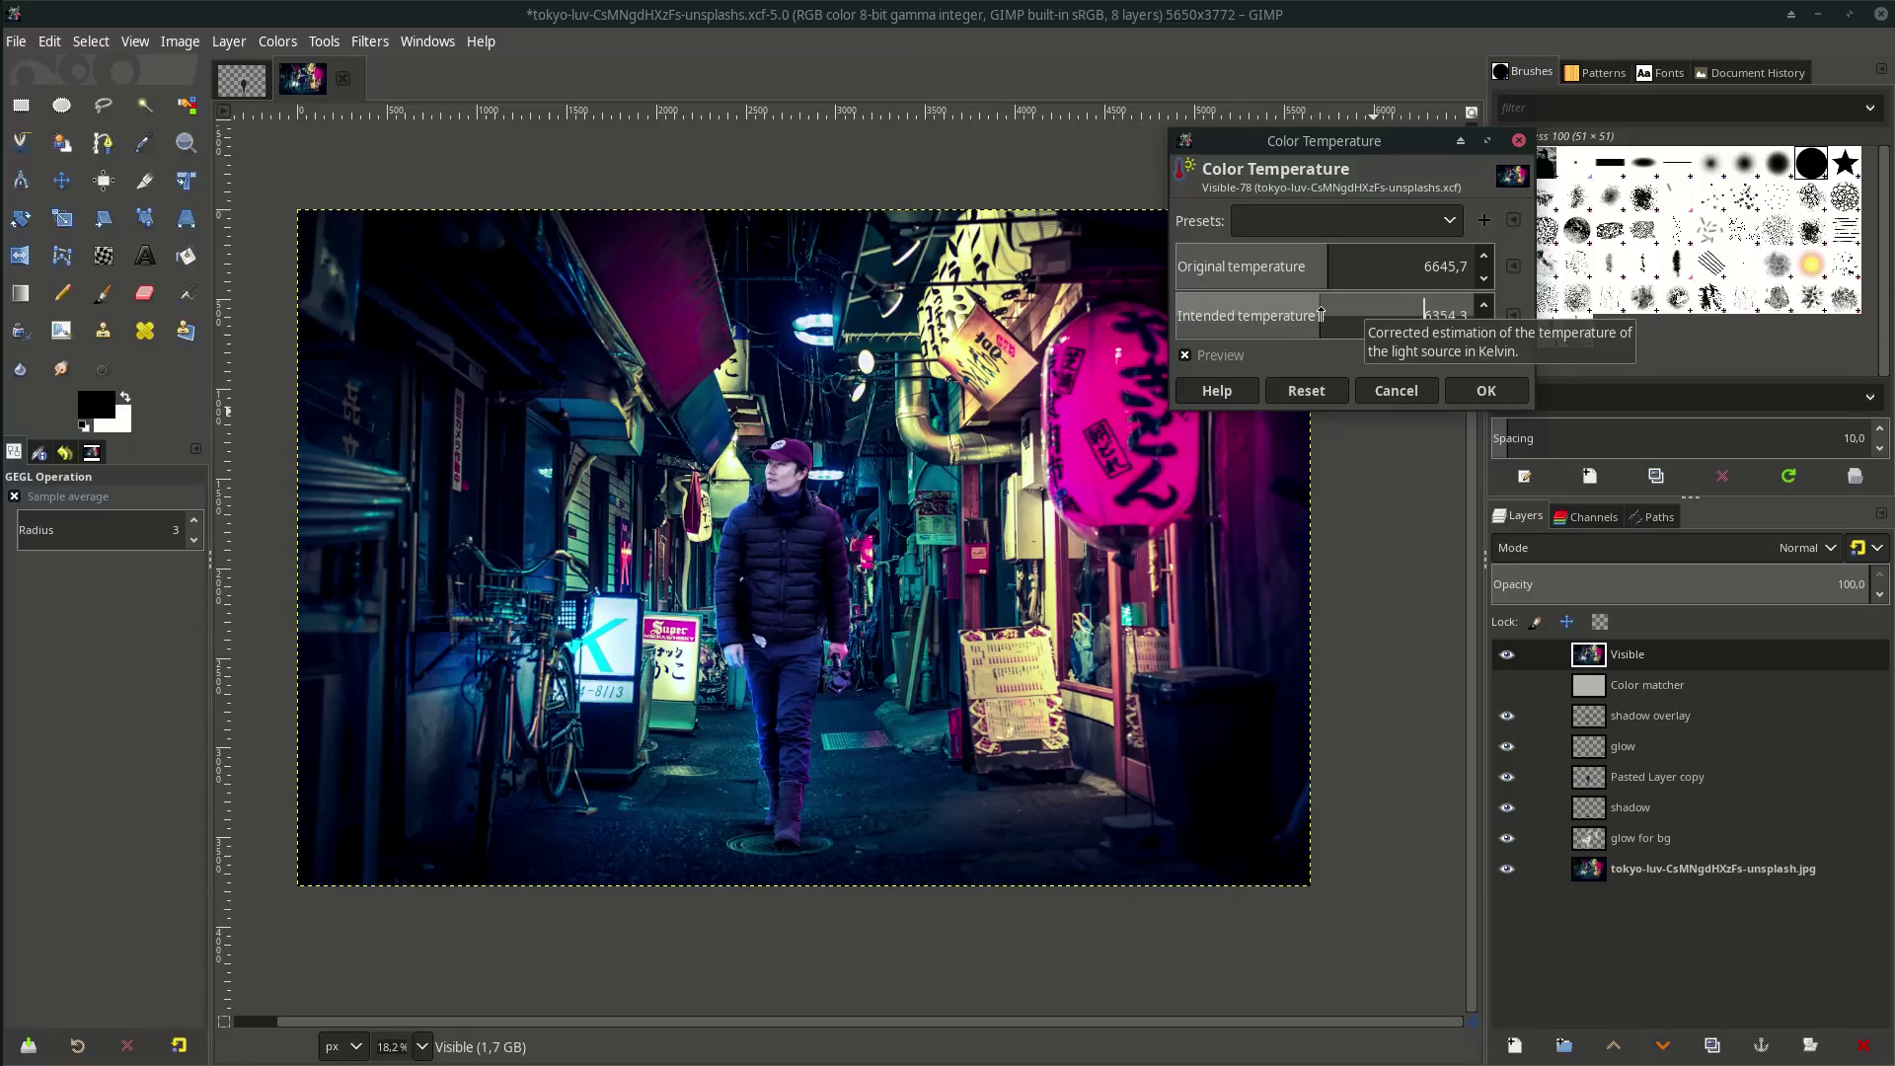
left_click(1396, 390)
Save the composite as tokyo-luv-CsMNgdHXzFs-unsplashs.xcf
left_click(278, 41)
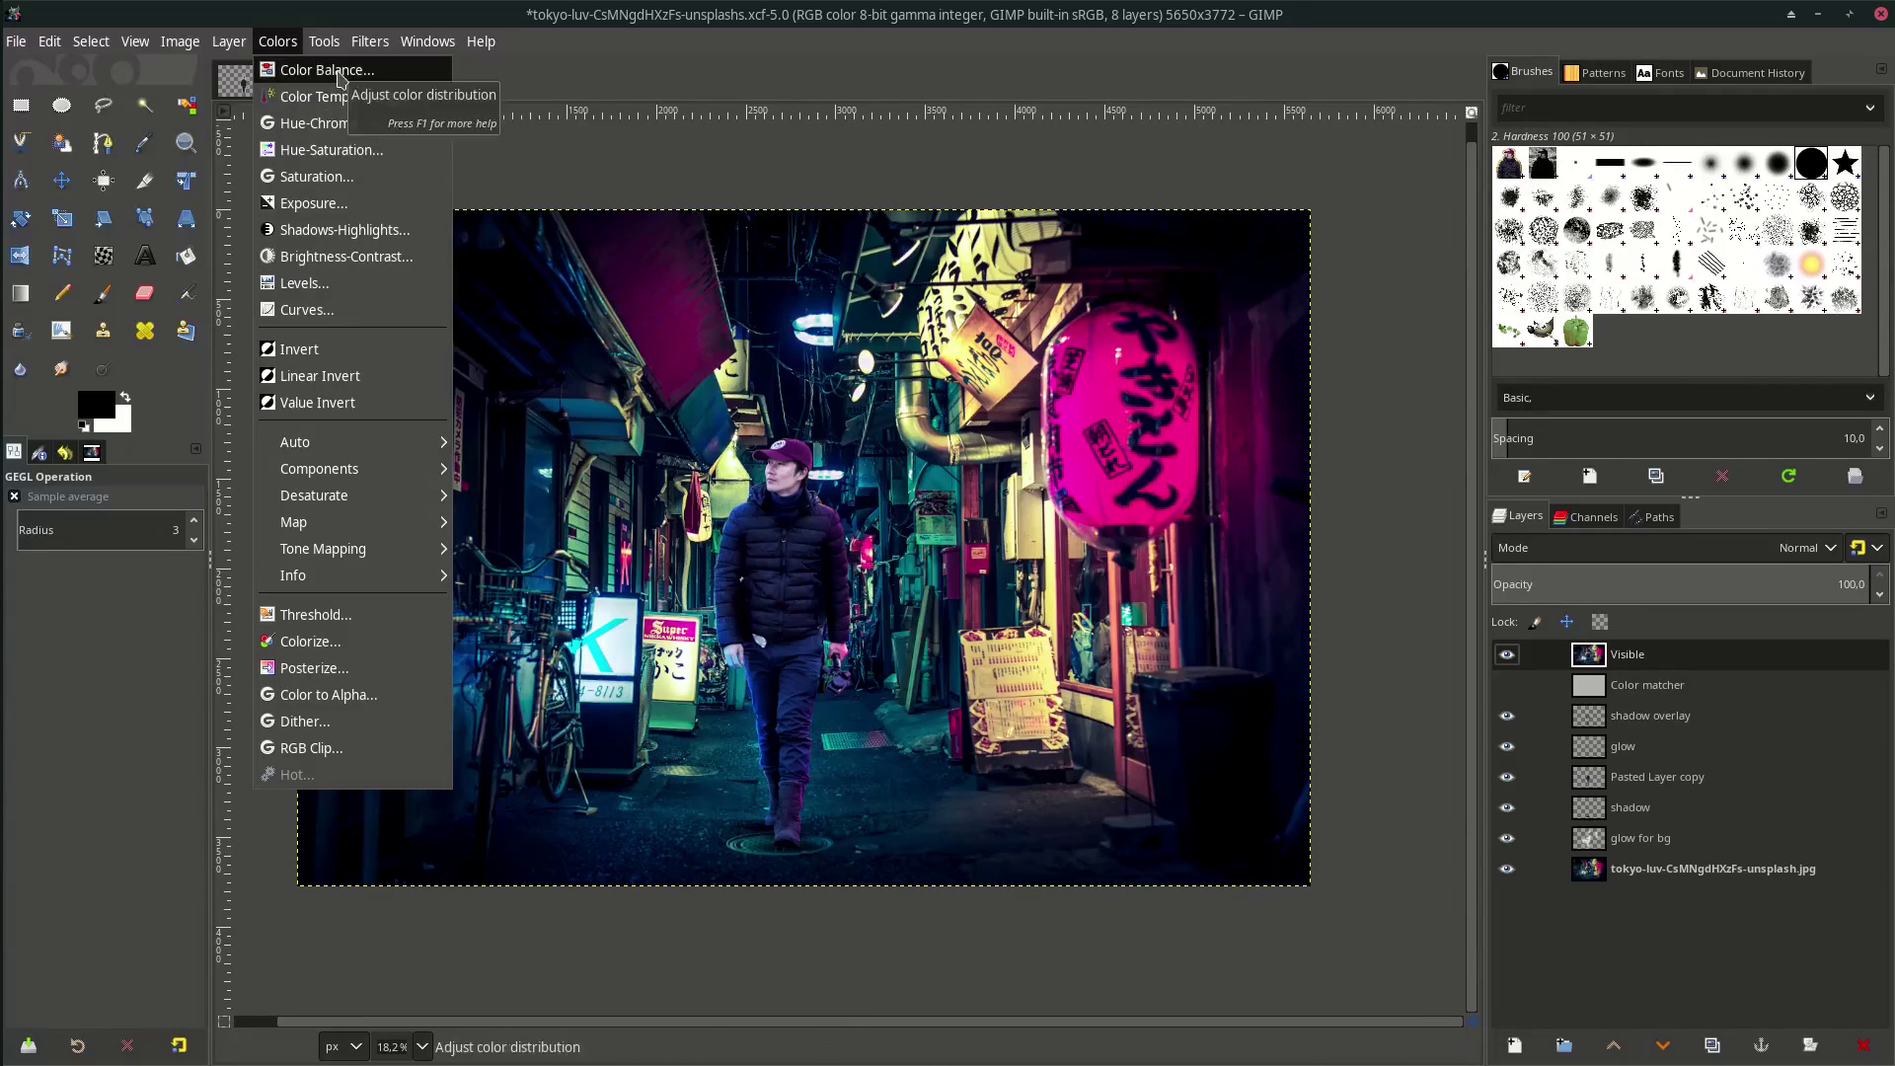
left_click(343, 96)
left_click(1481, 387)
key("ctrl+s")
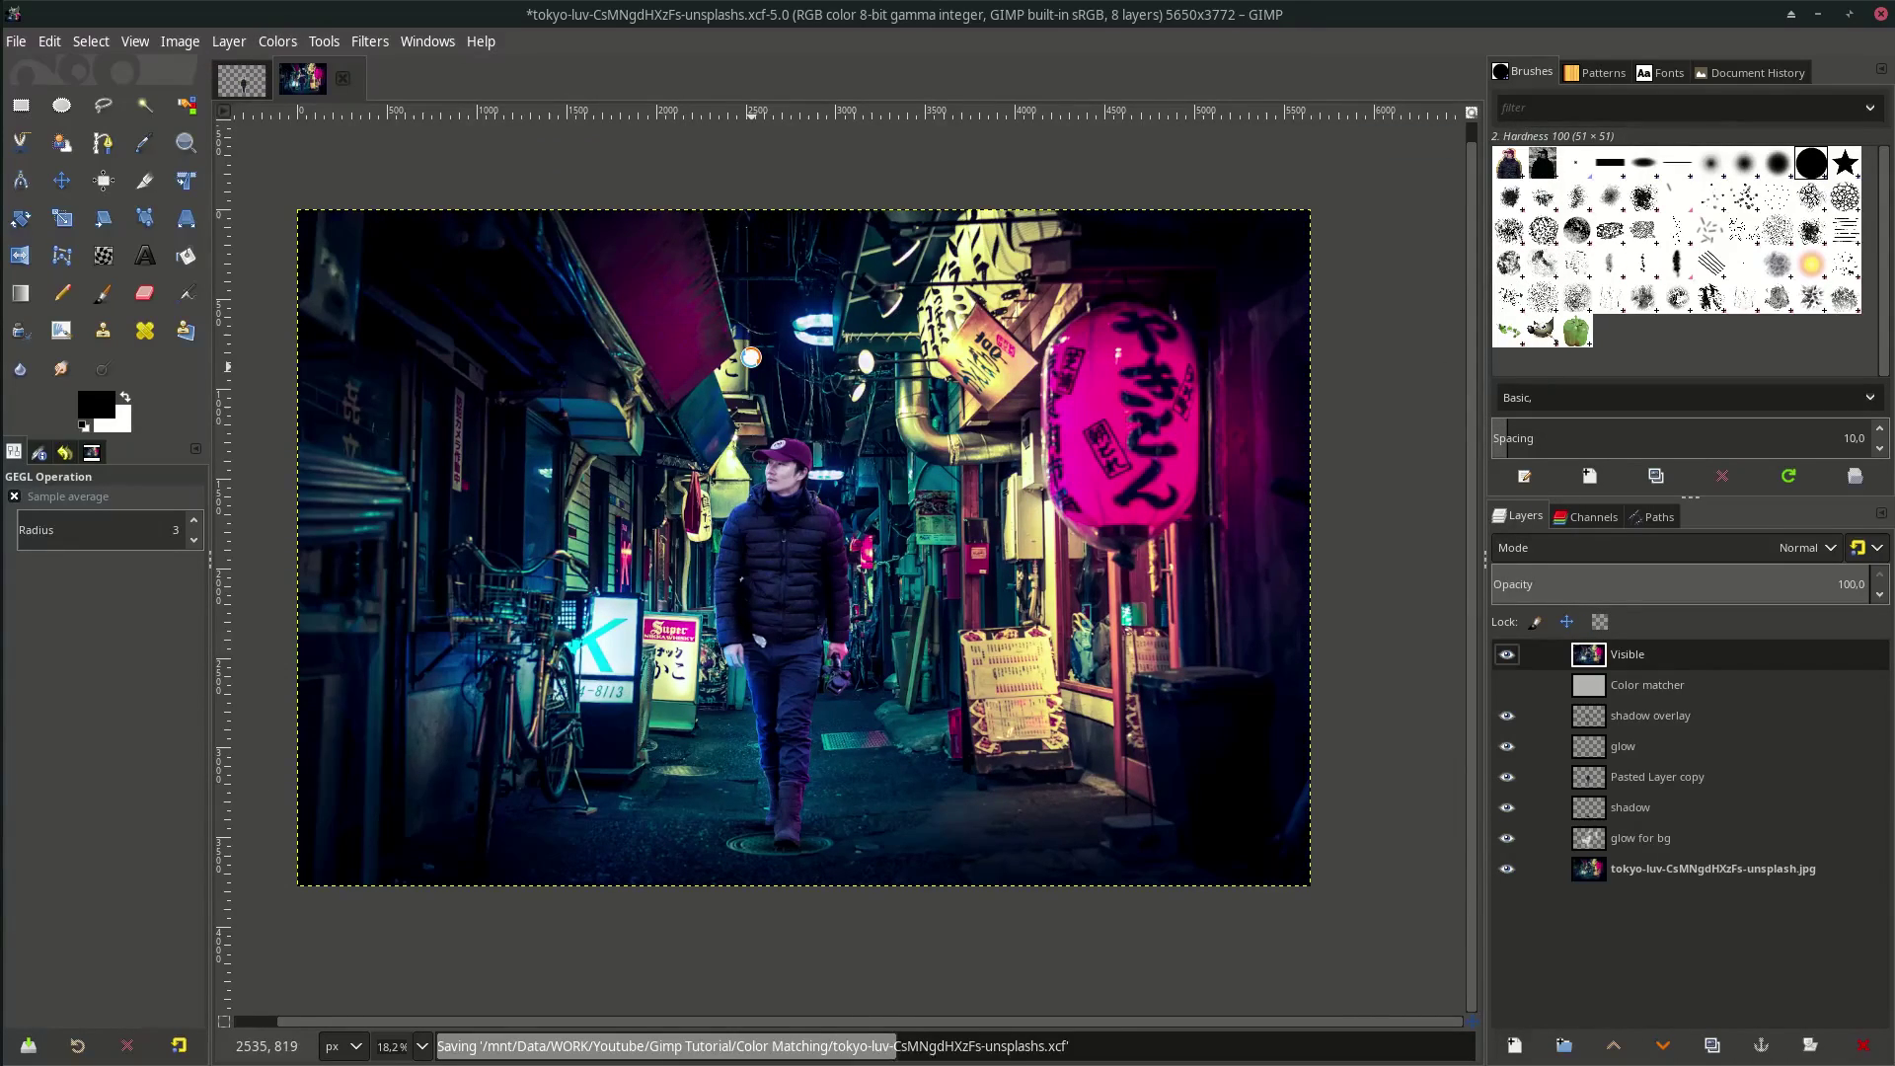
scroll(1256, 591, "left", 1)
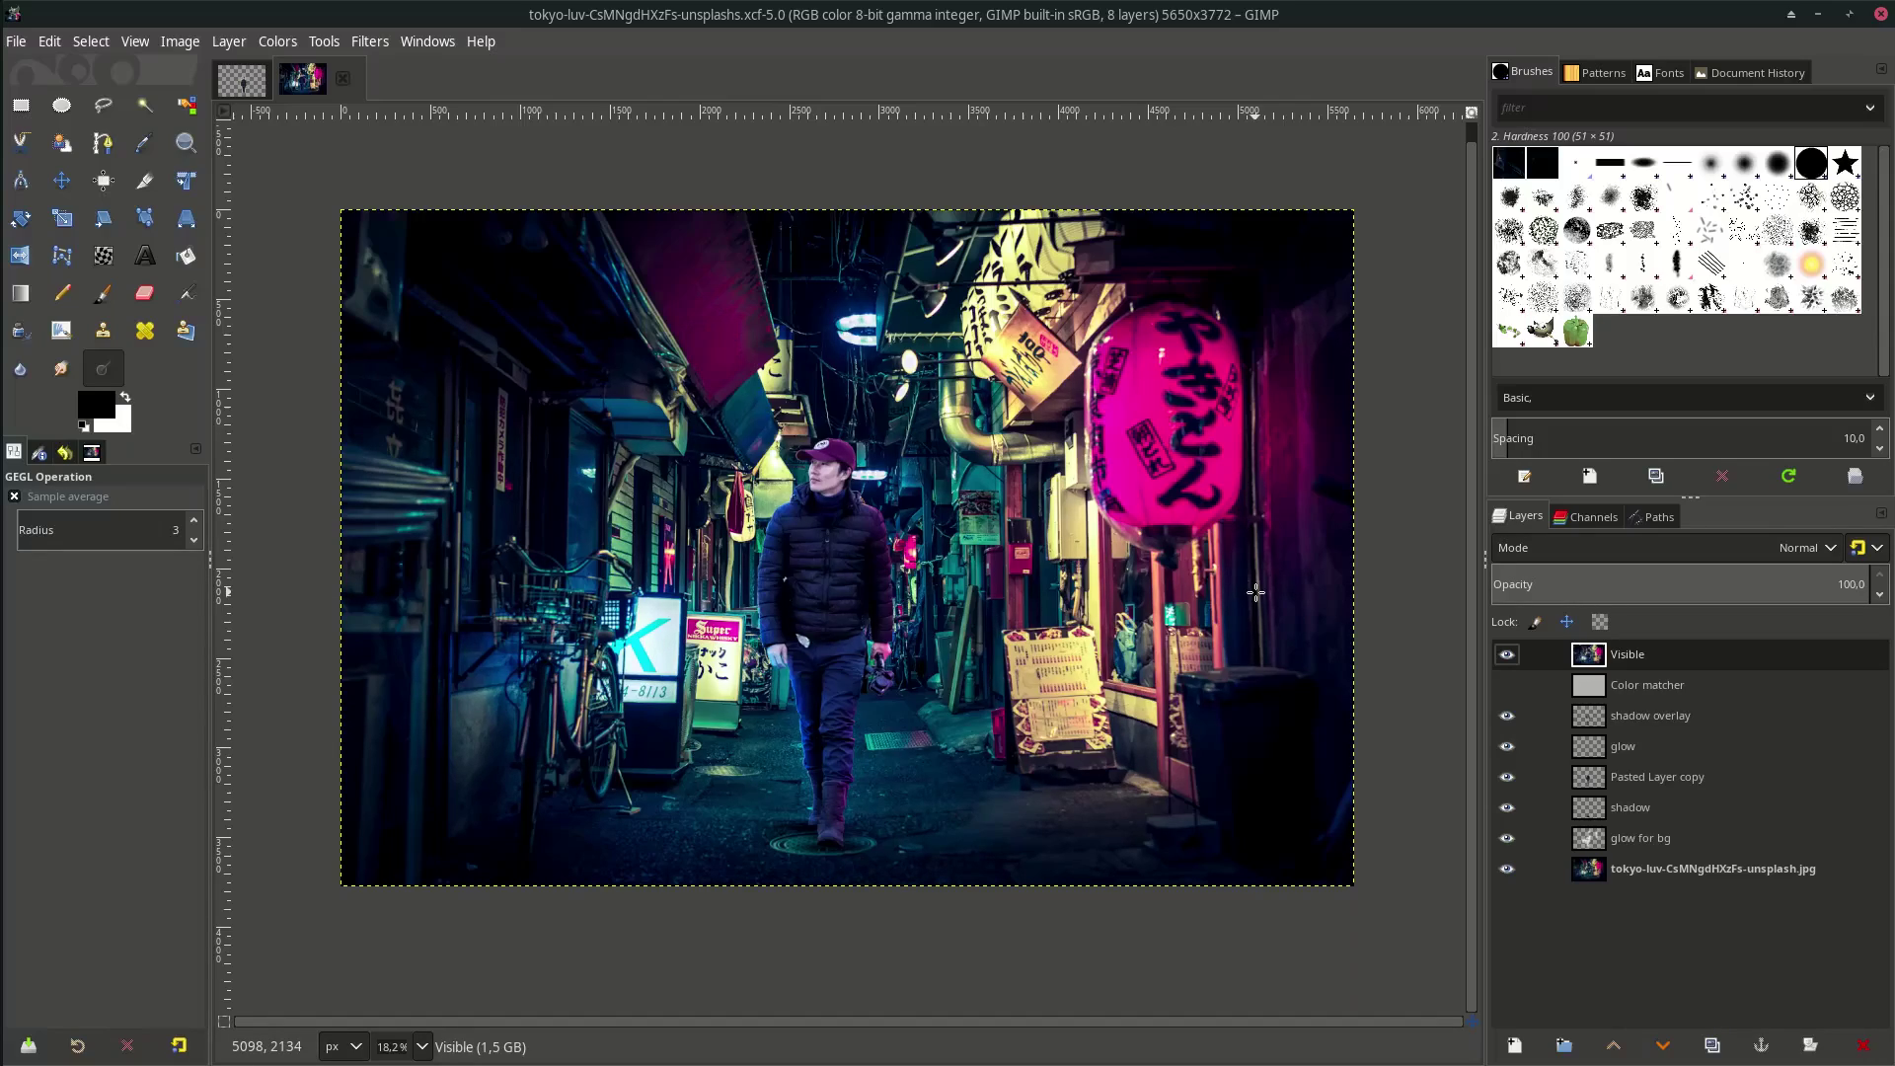
Close both Tokyo images without saving the cut-out, and open iceland-268255_1920.jpg
left_click(343, 78)
left_click(343, 78)
left_click(1040, 673)
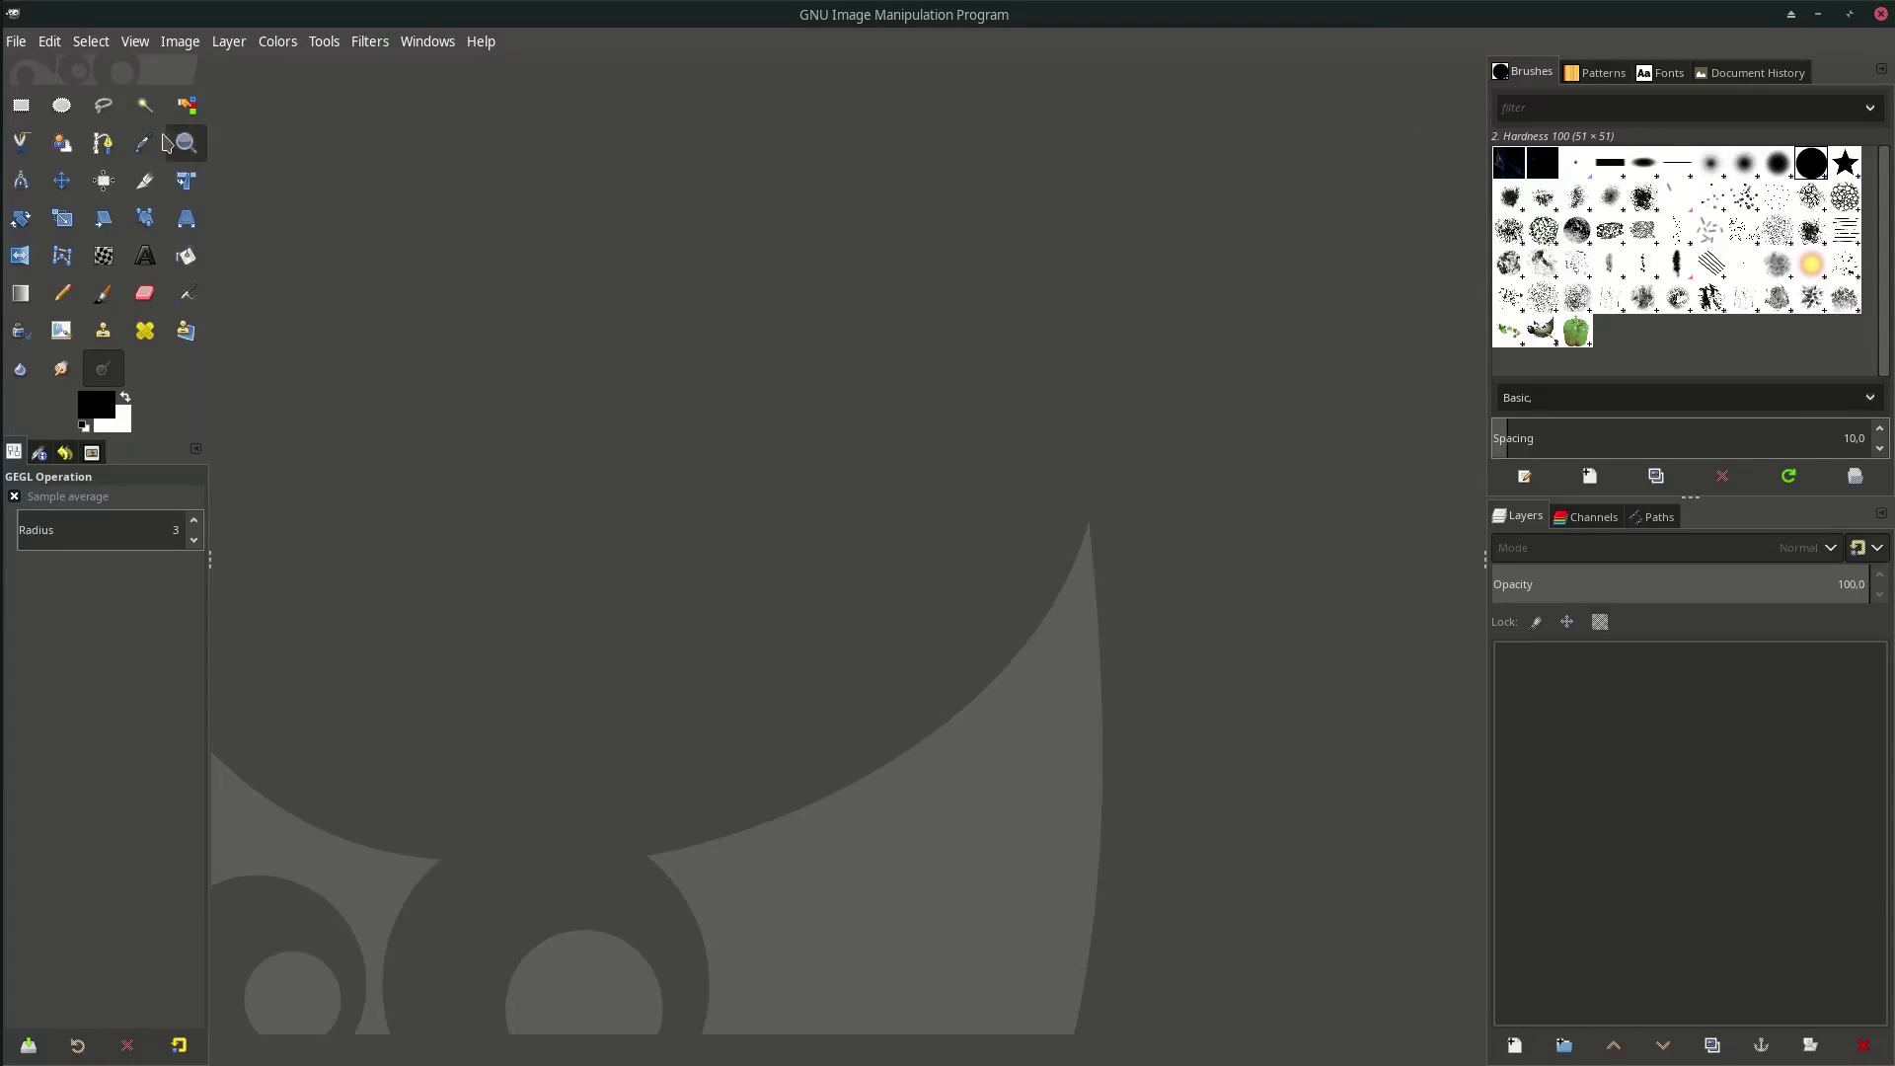
left_click(16, 40)
left_click(39, 118)
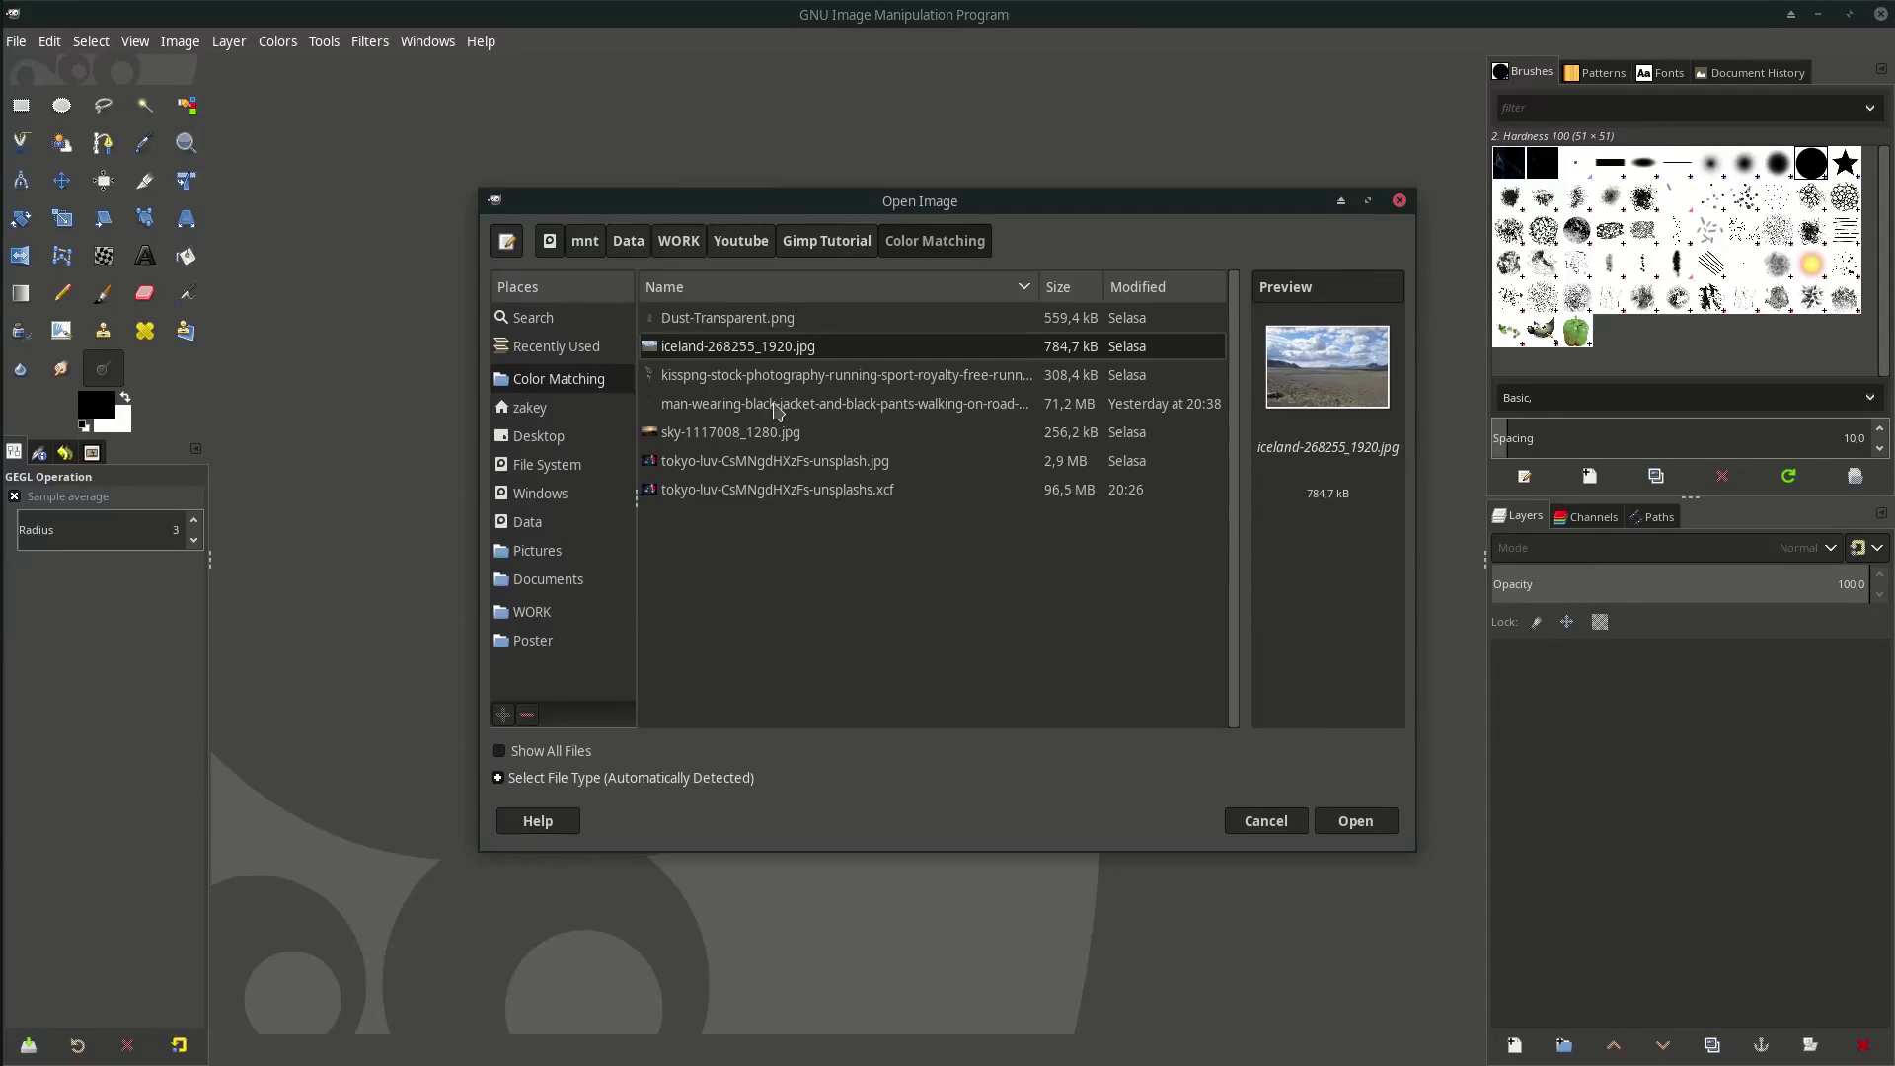
double_click(784, 356)
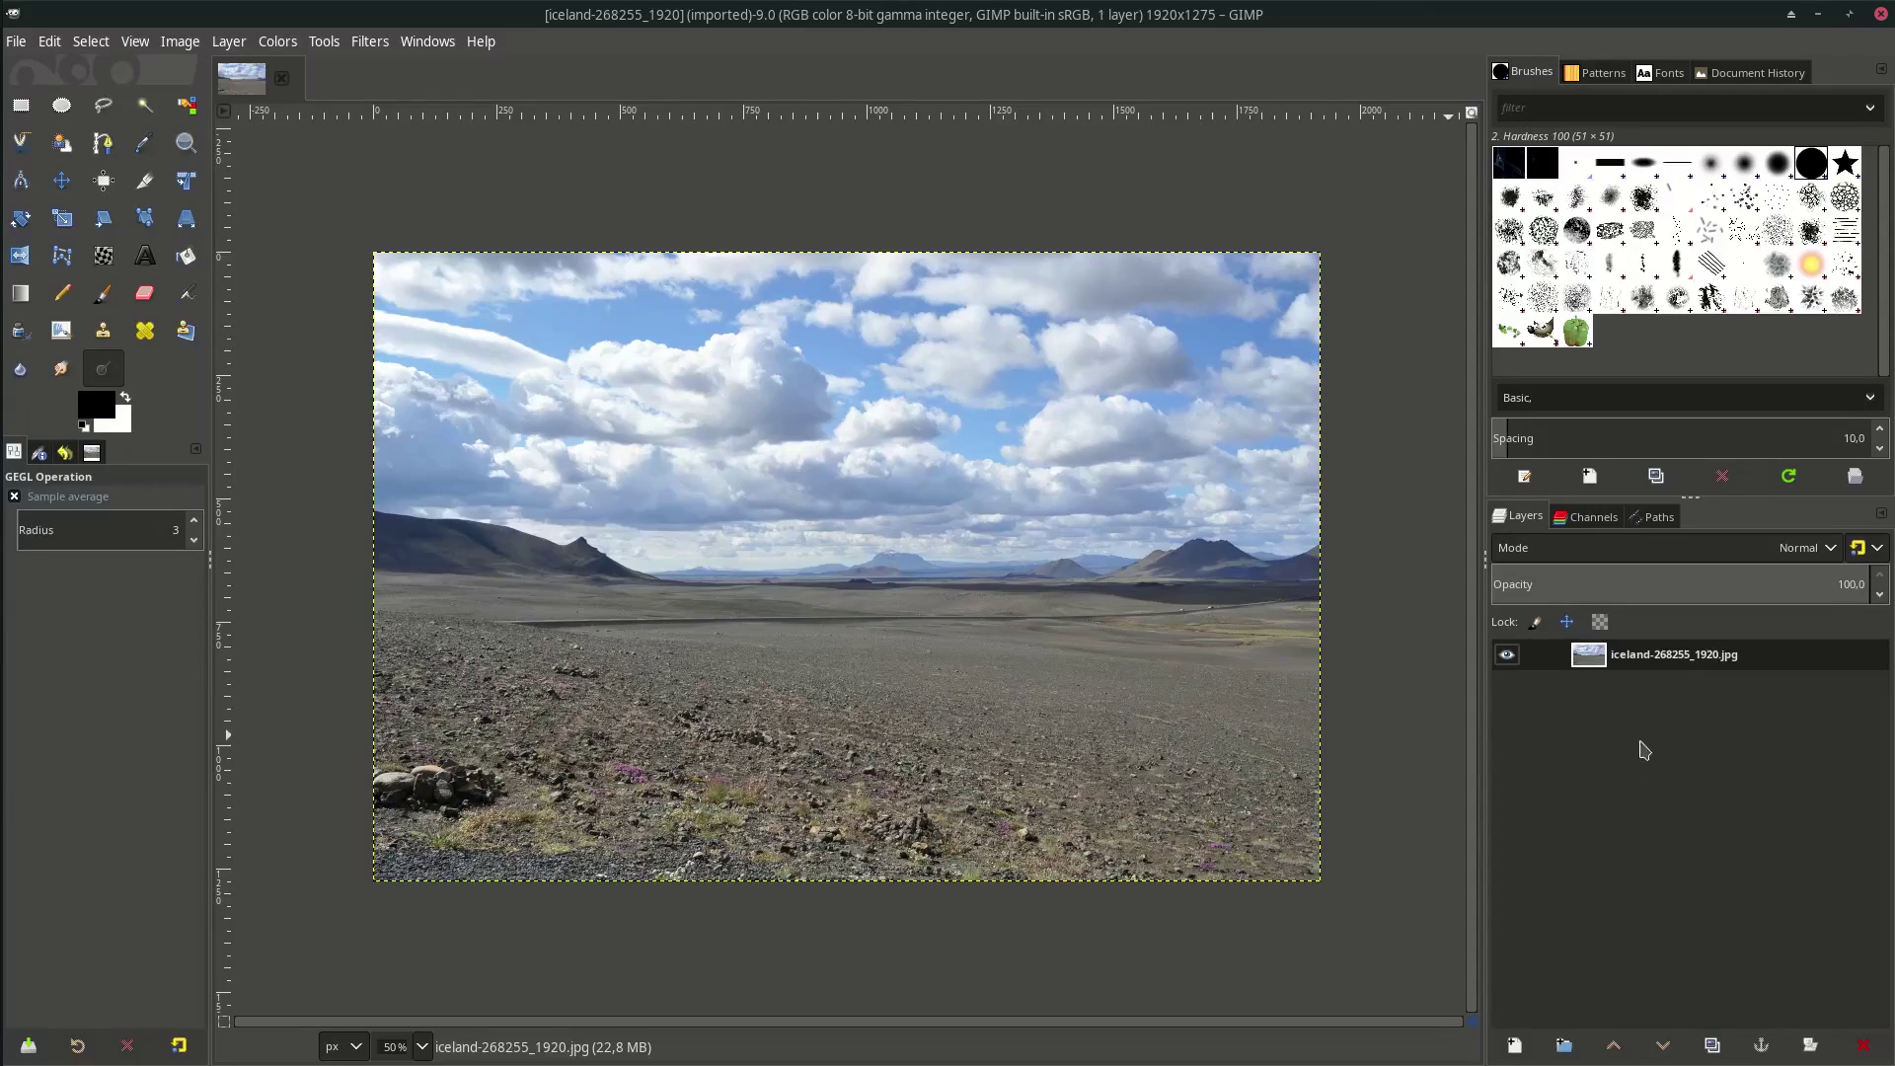
Add a white layer mask and draw a vertical gradient ending just below the horizon
right_click(1606, 670)
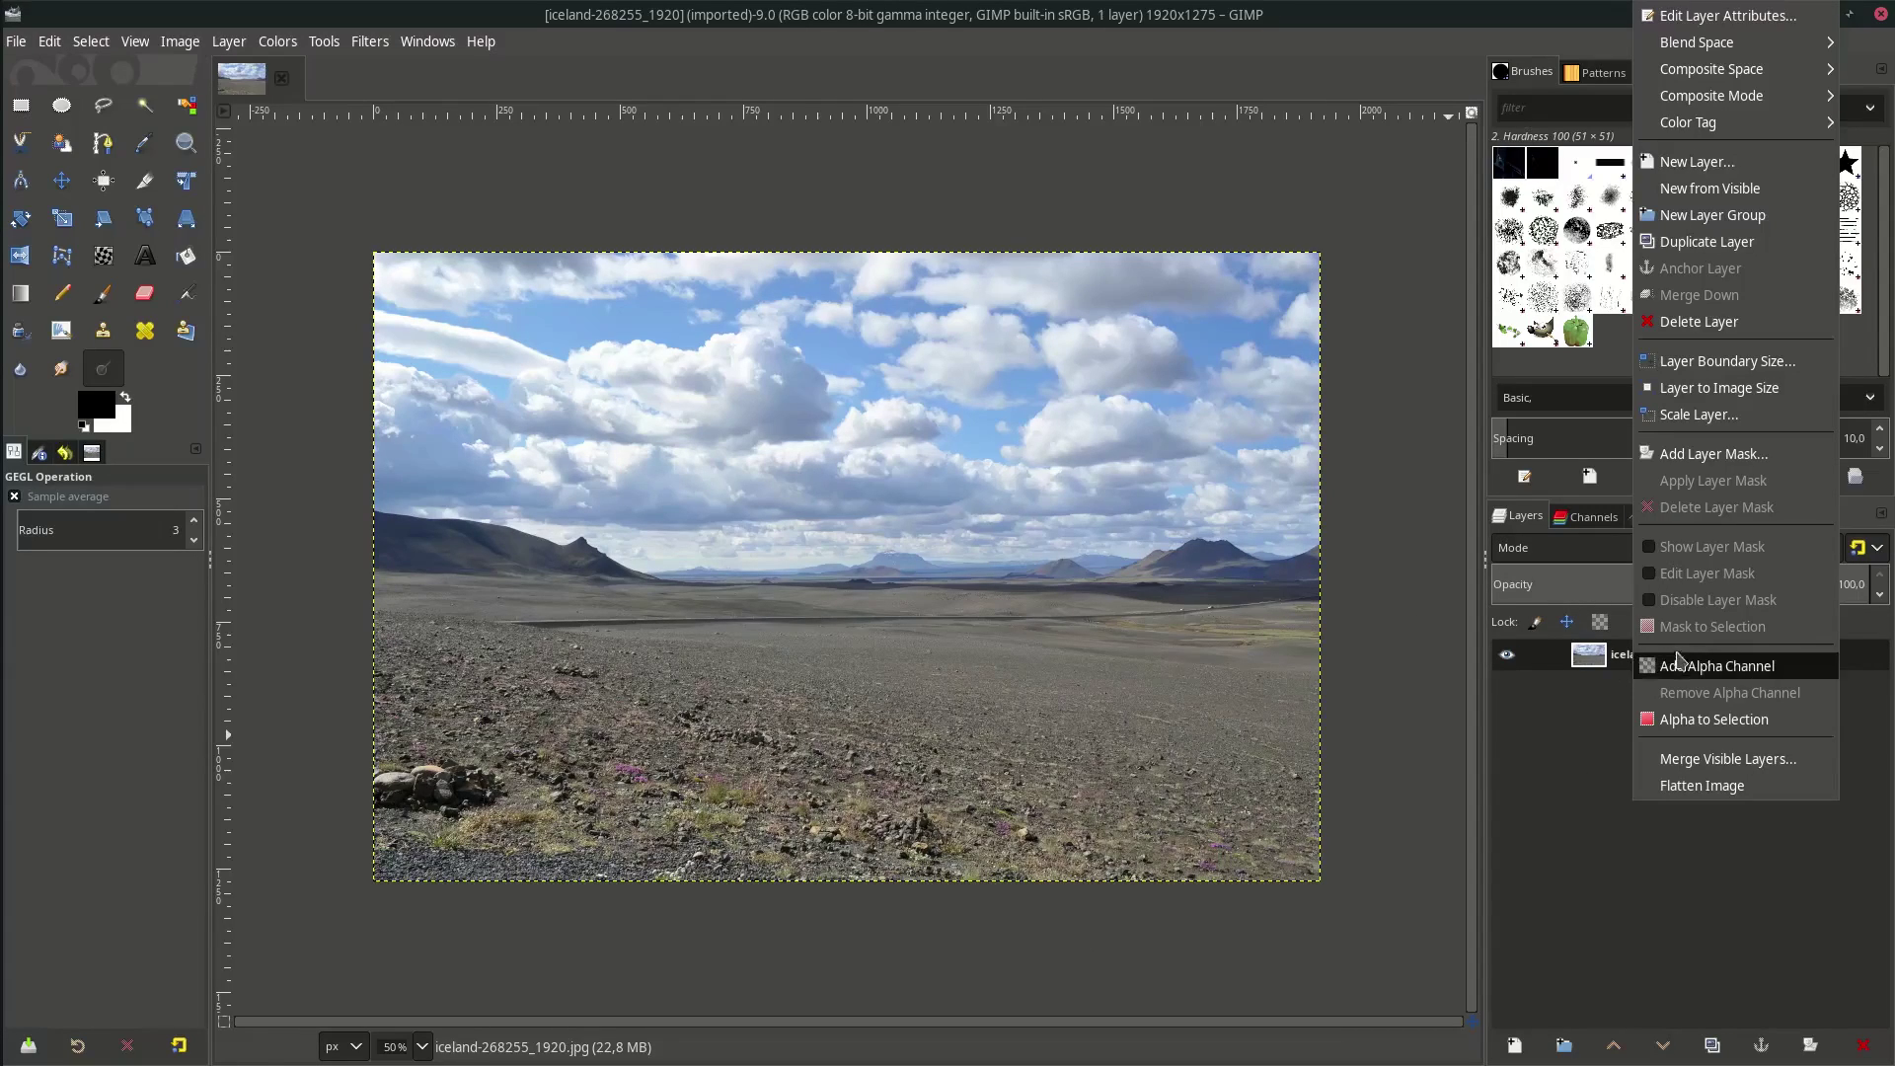
left_click(1751, 464)
left_click(1838, 632)
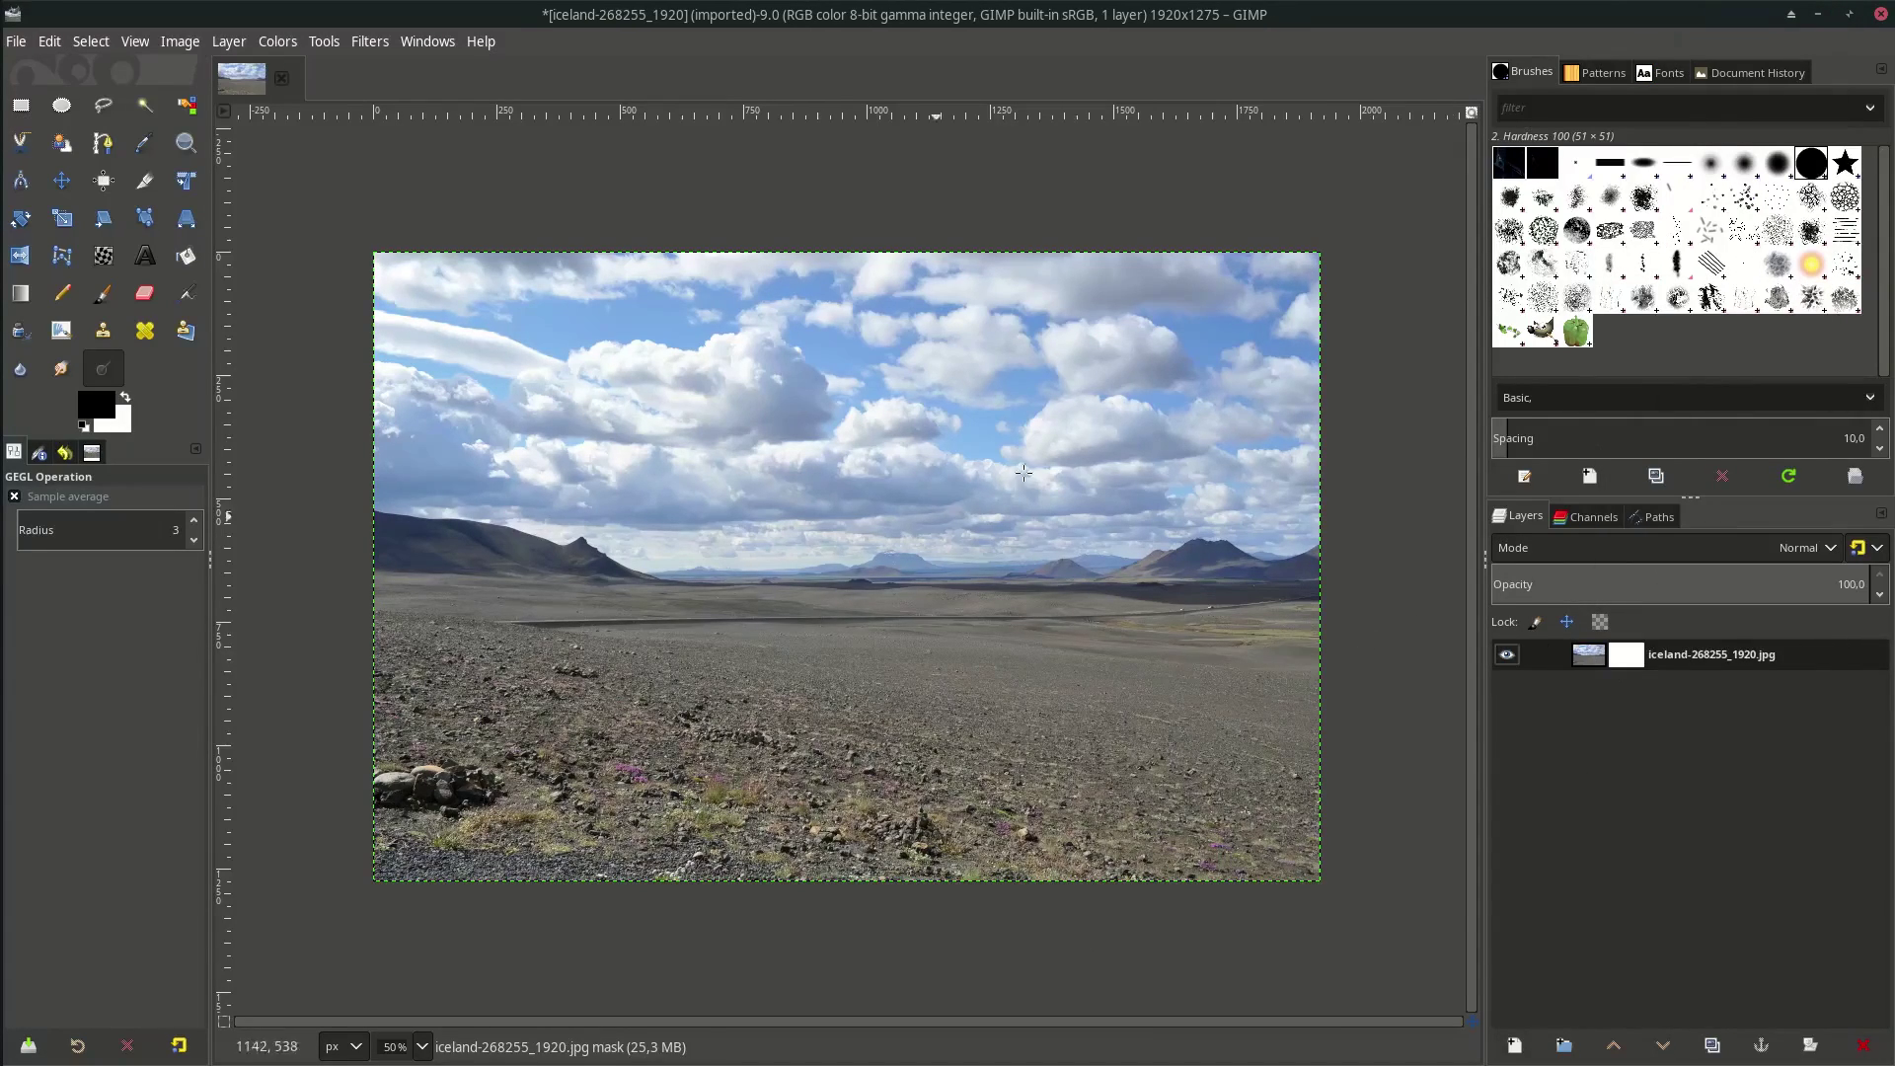
left_click(20, 293)
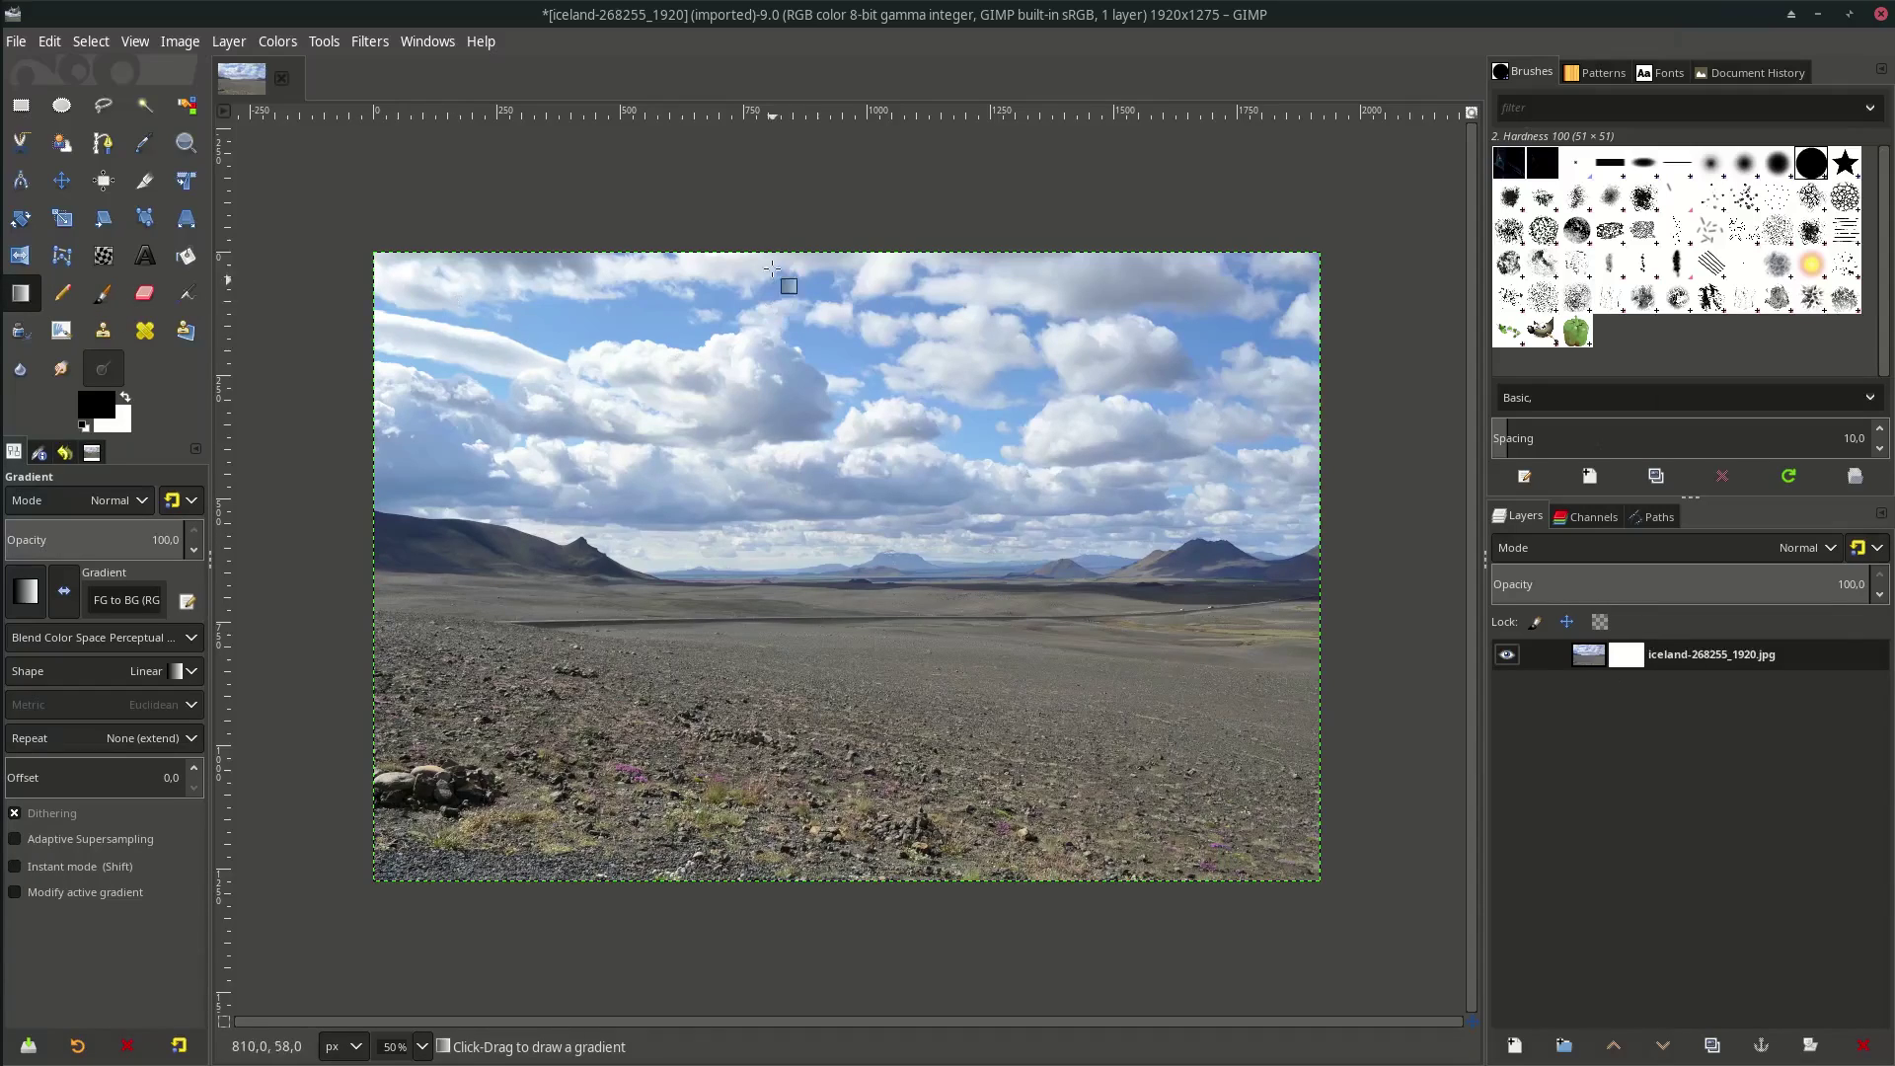
left_click_drag(827, 220, 828, 606)
left_click_drag(829, 231, 827, 515)
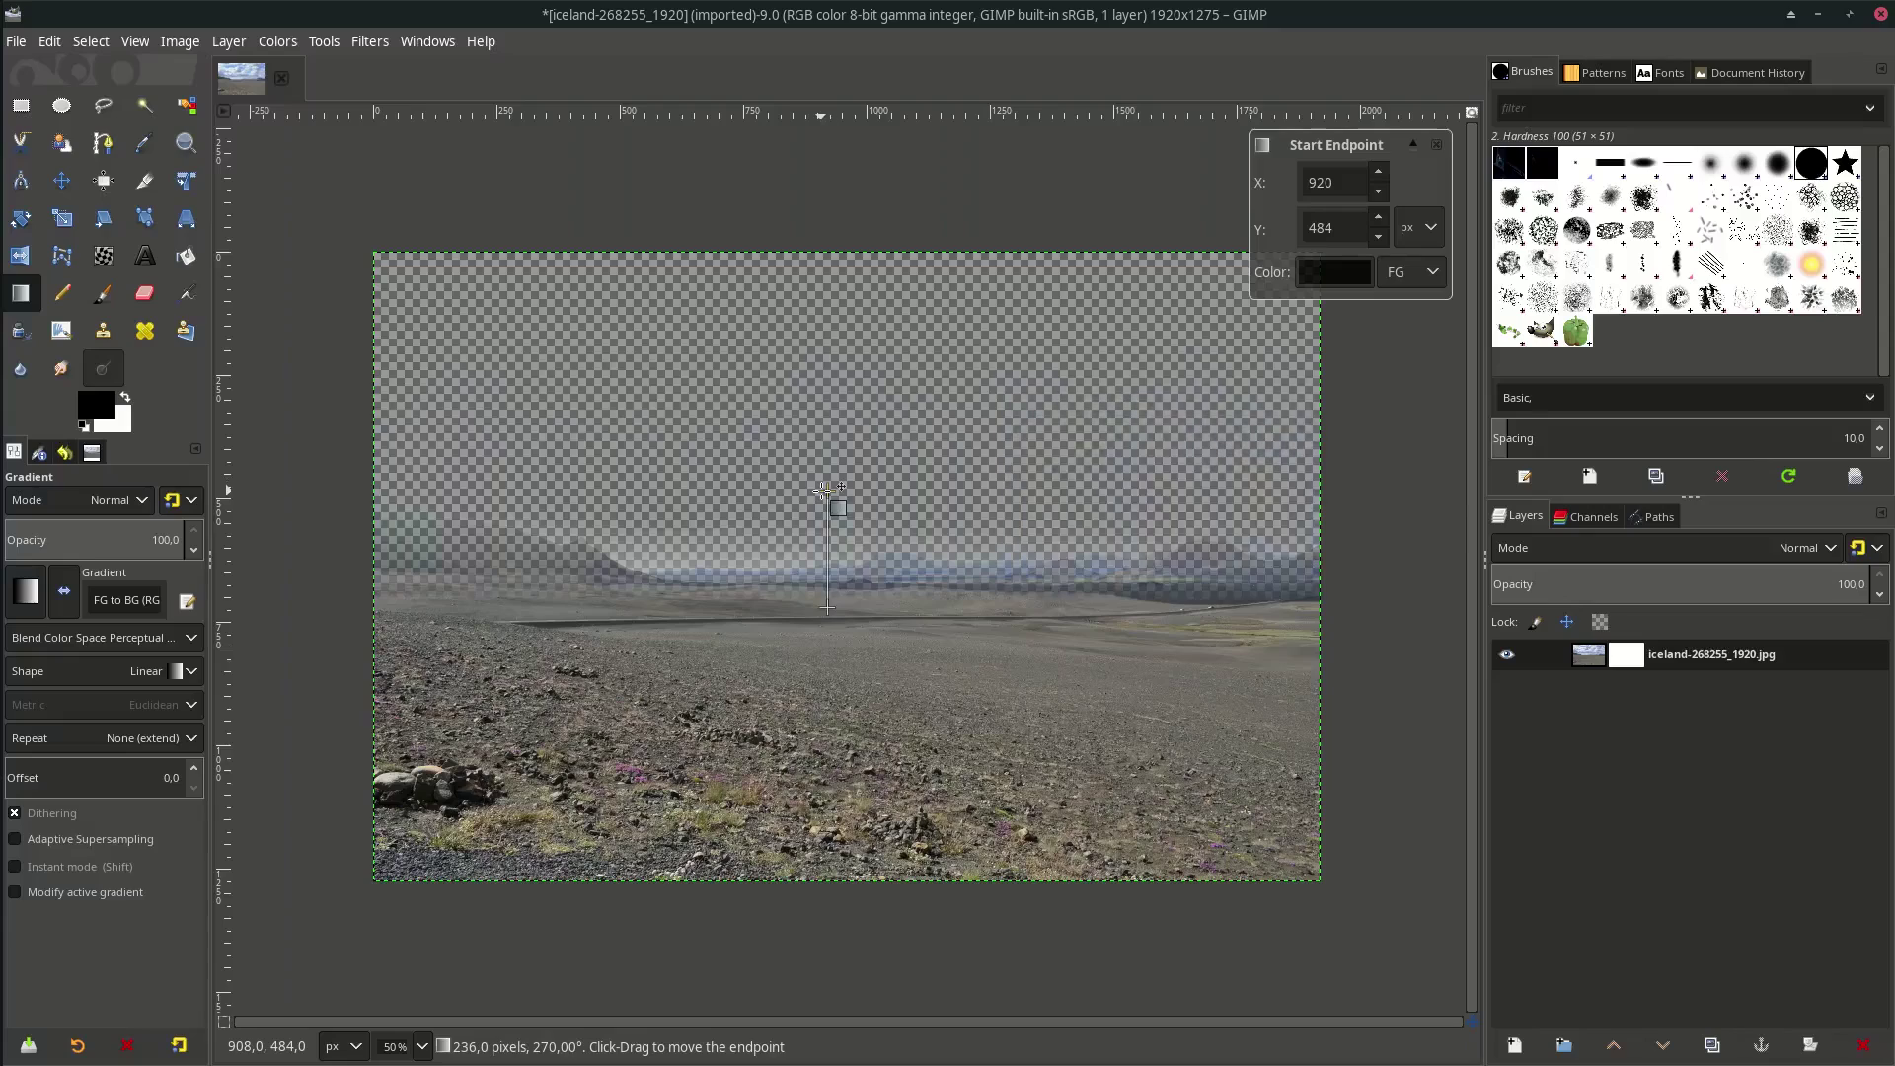
left_click_drag(827, 608, 827, 573)
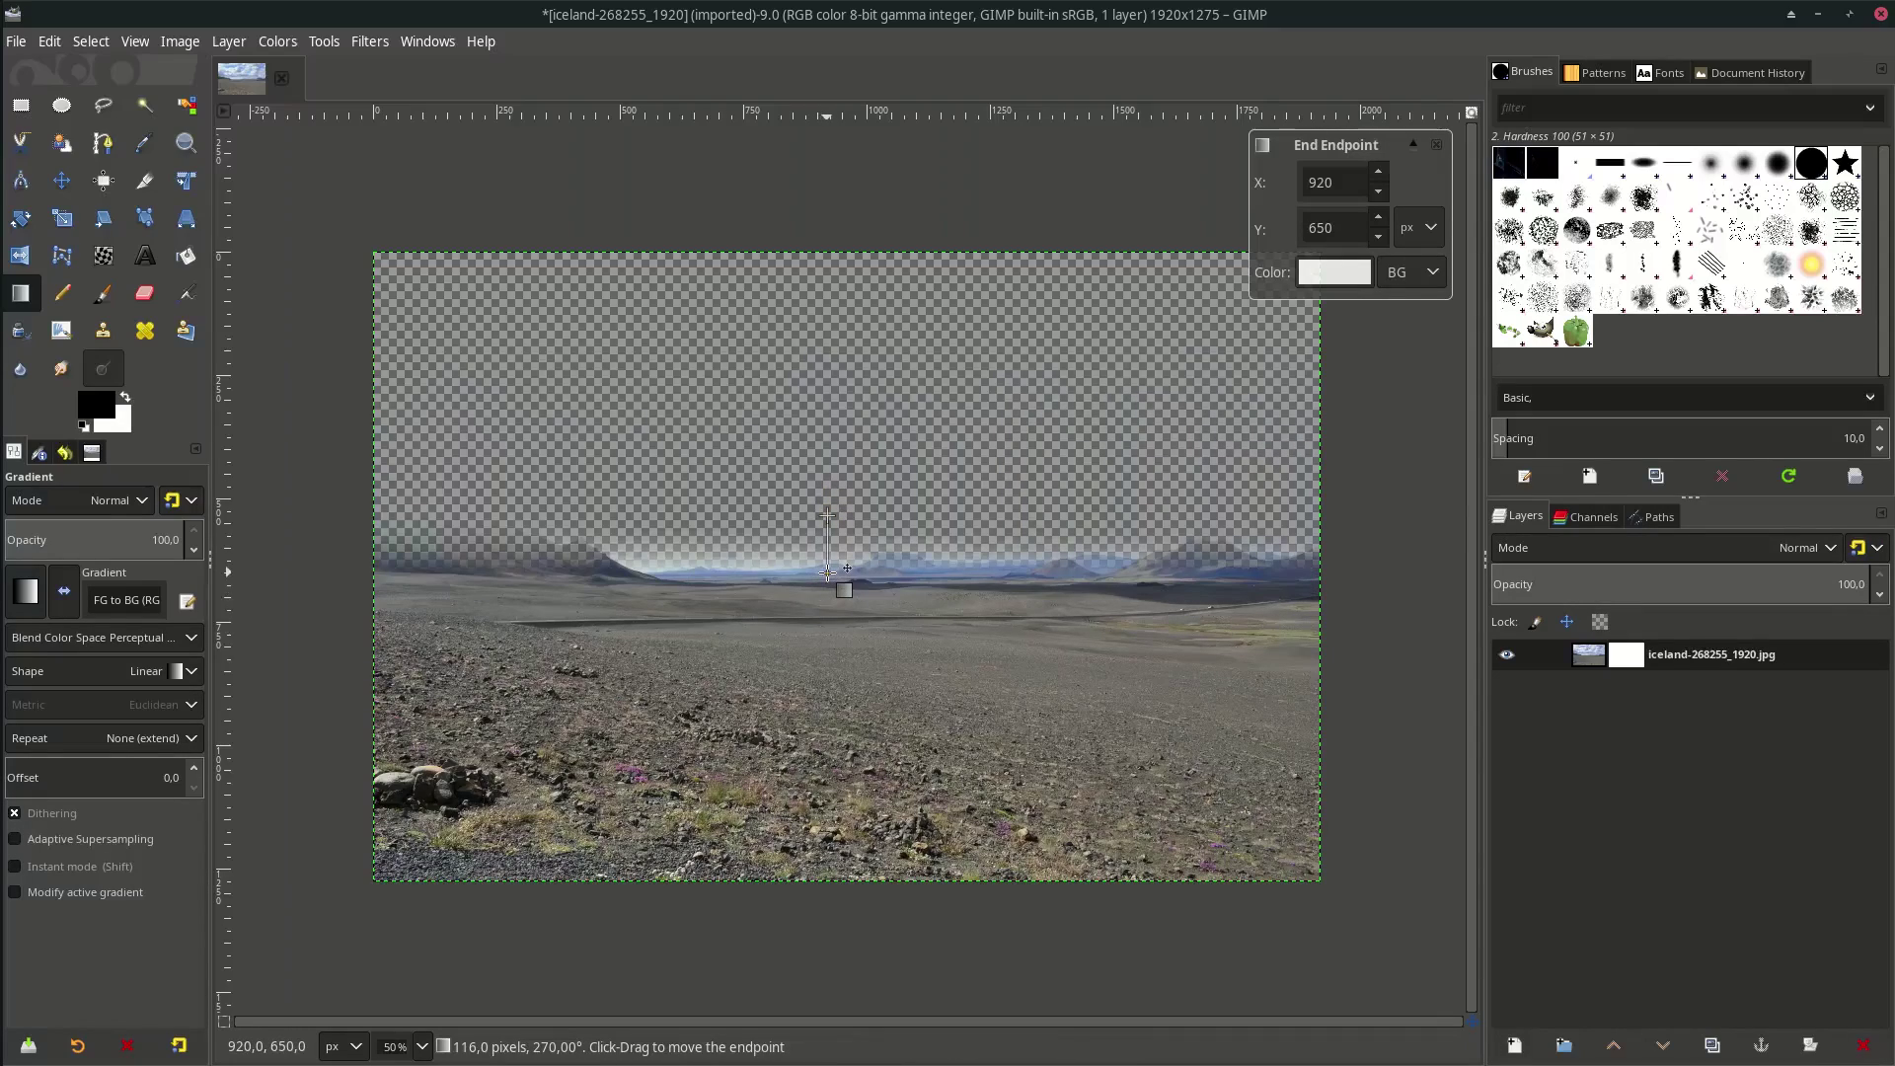
key("Return")
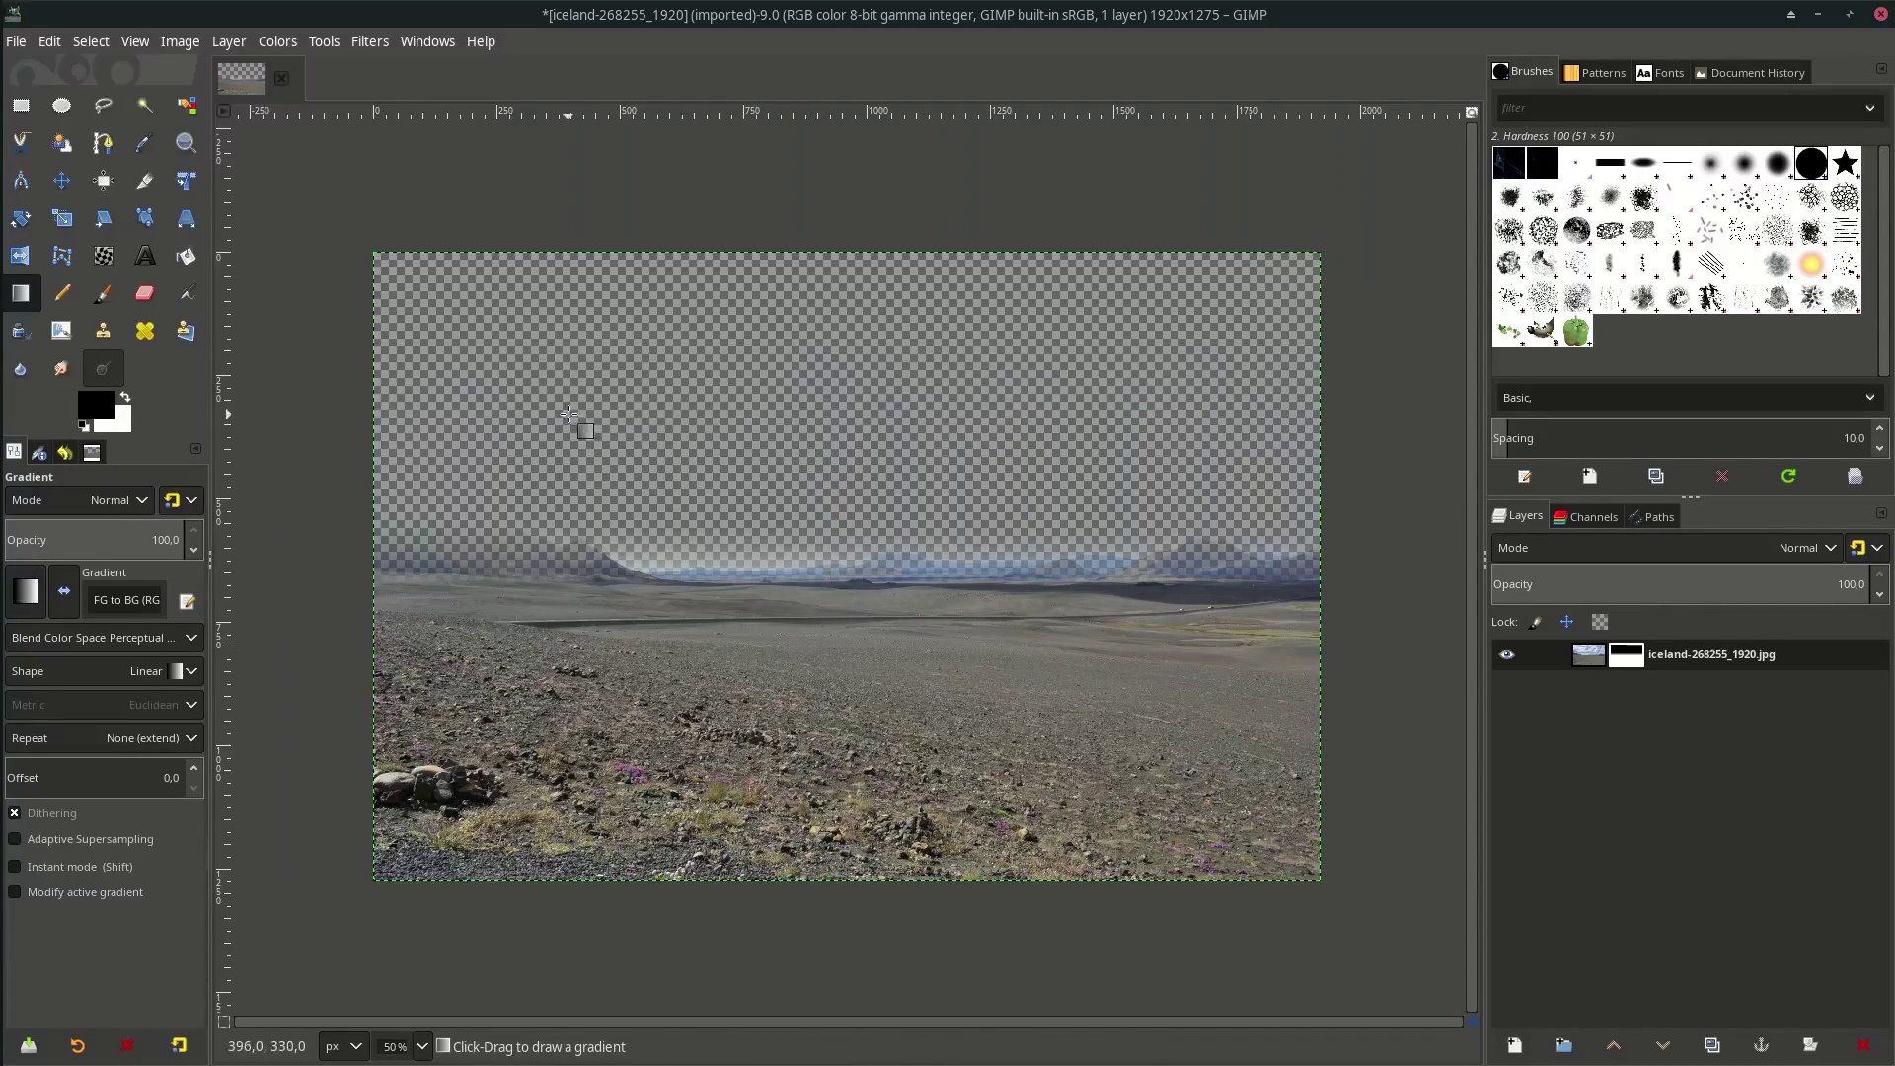
Open sky-1117008_1280.jpg as a layer and place it below the Iceland layer
key("alt+f")
key("l")
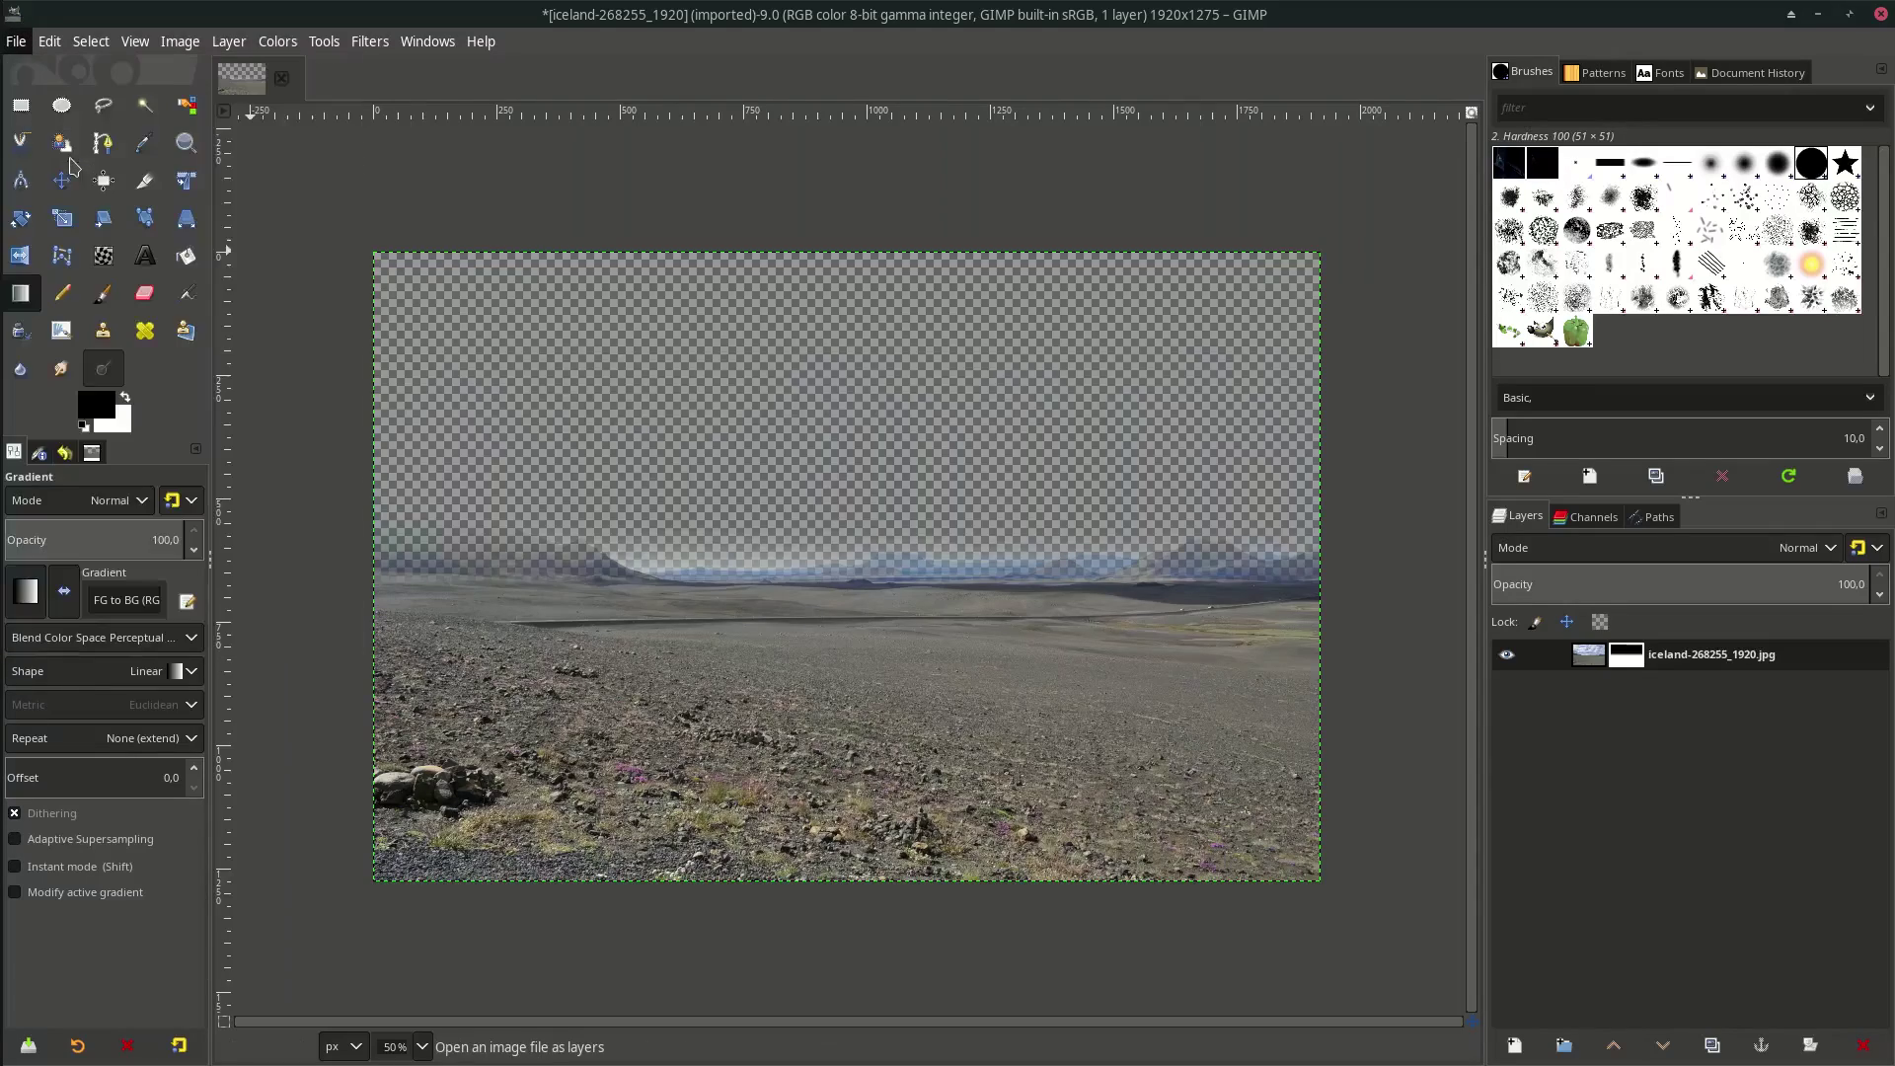
left_click(790, 461)
double_click(790, 432)
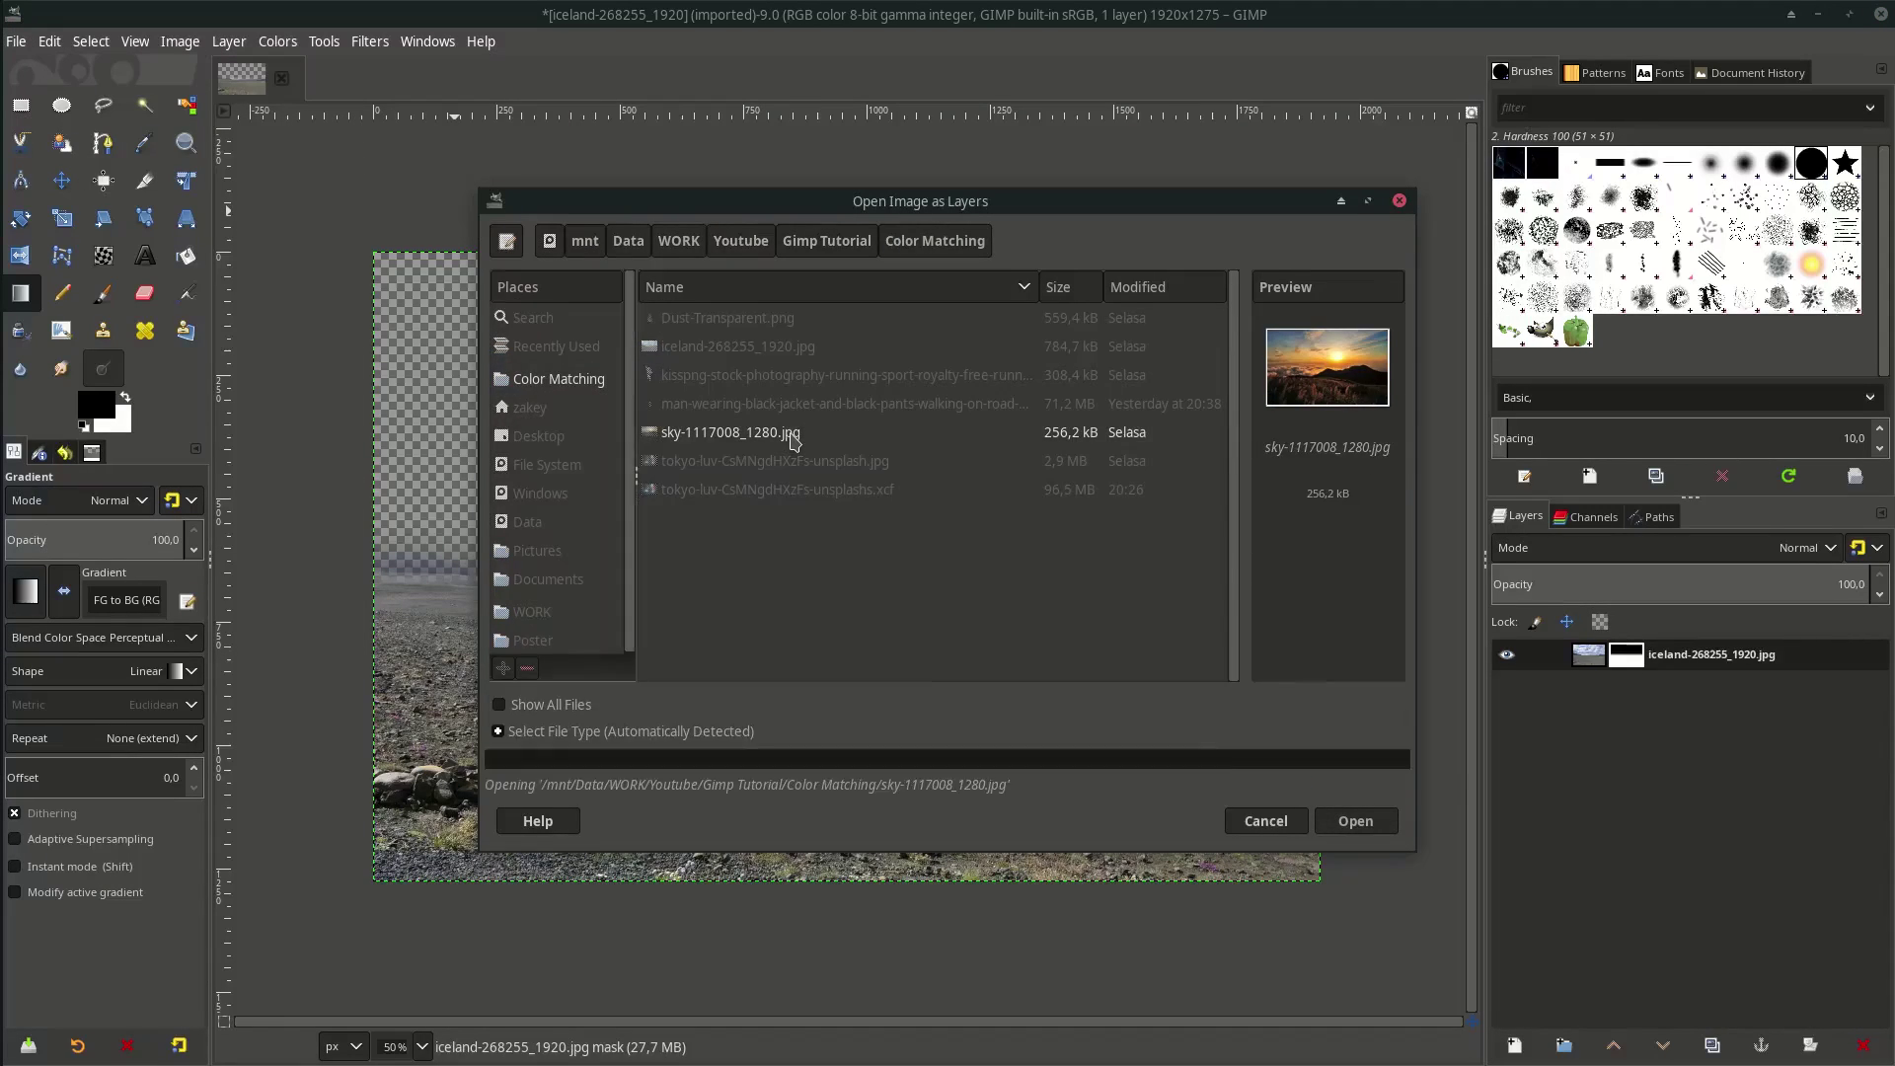
left_click_drag(1667, 654, 1683, 703)
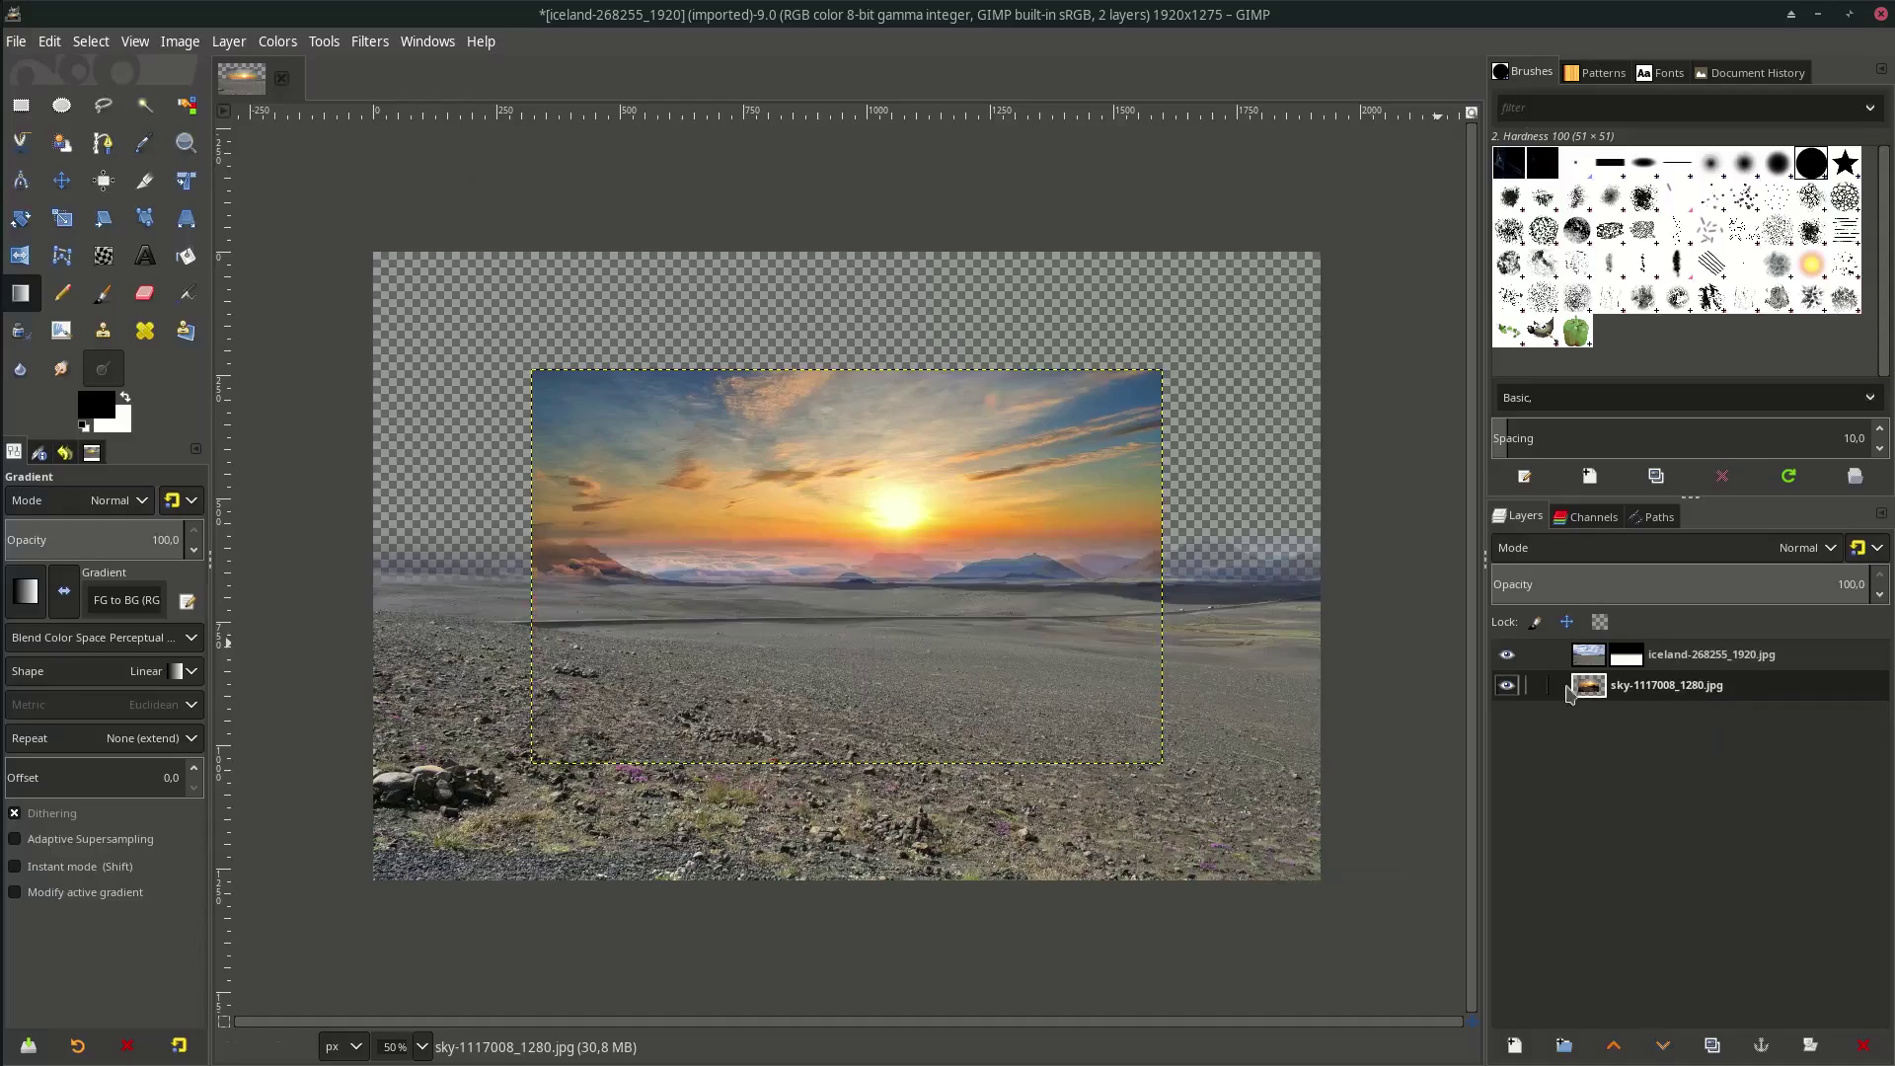
Scale the sky layer past the canvas edges and shift it to the right
left_click(61, 218)
left_click_drag(1160, 760, 1057, 606)
left_click_drag(868, 565, 903, 588)
key("Return")
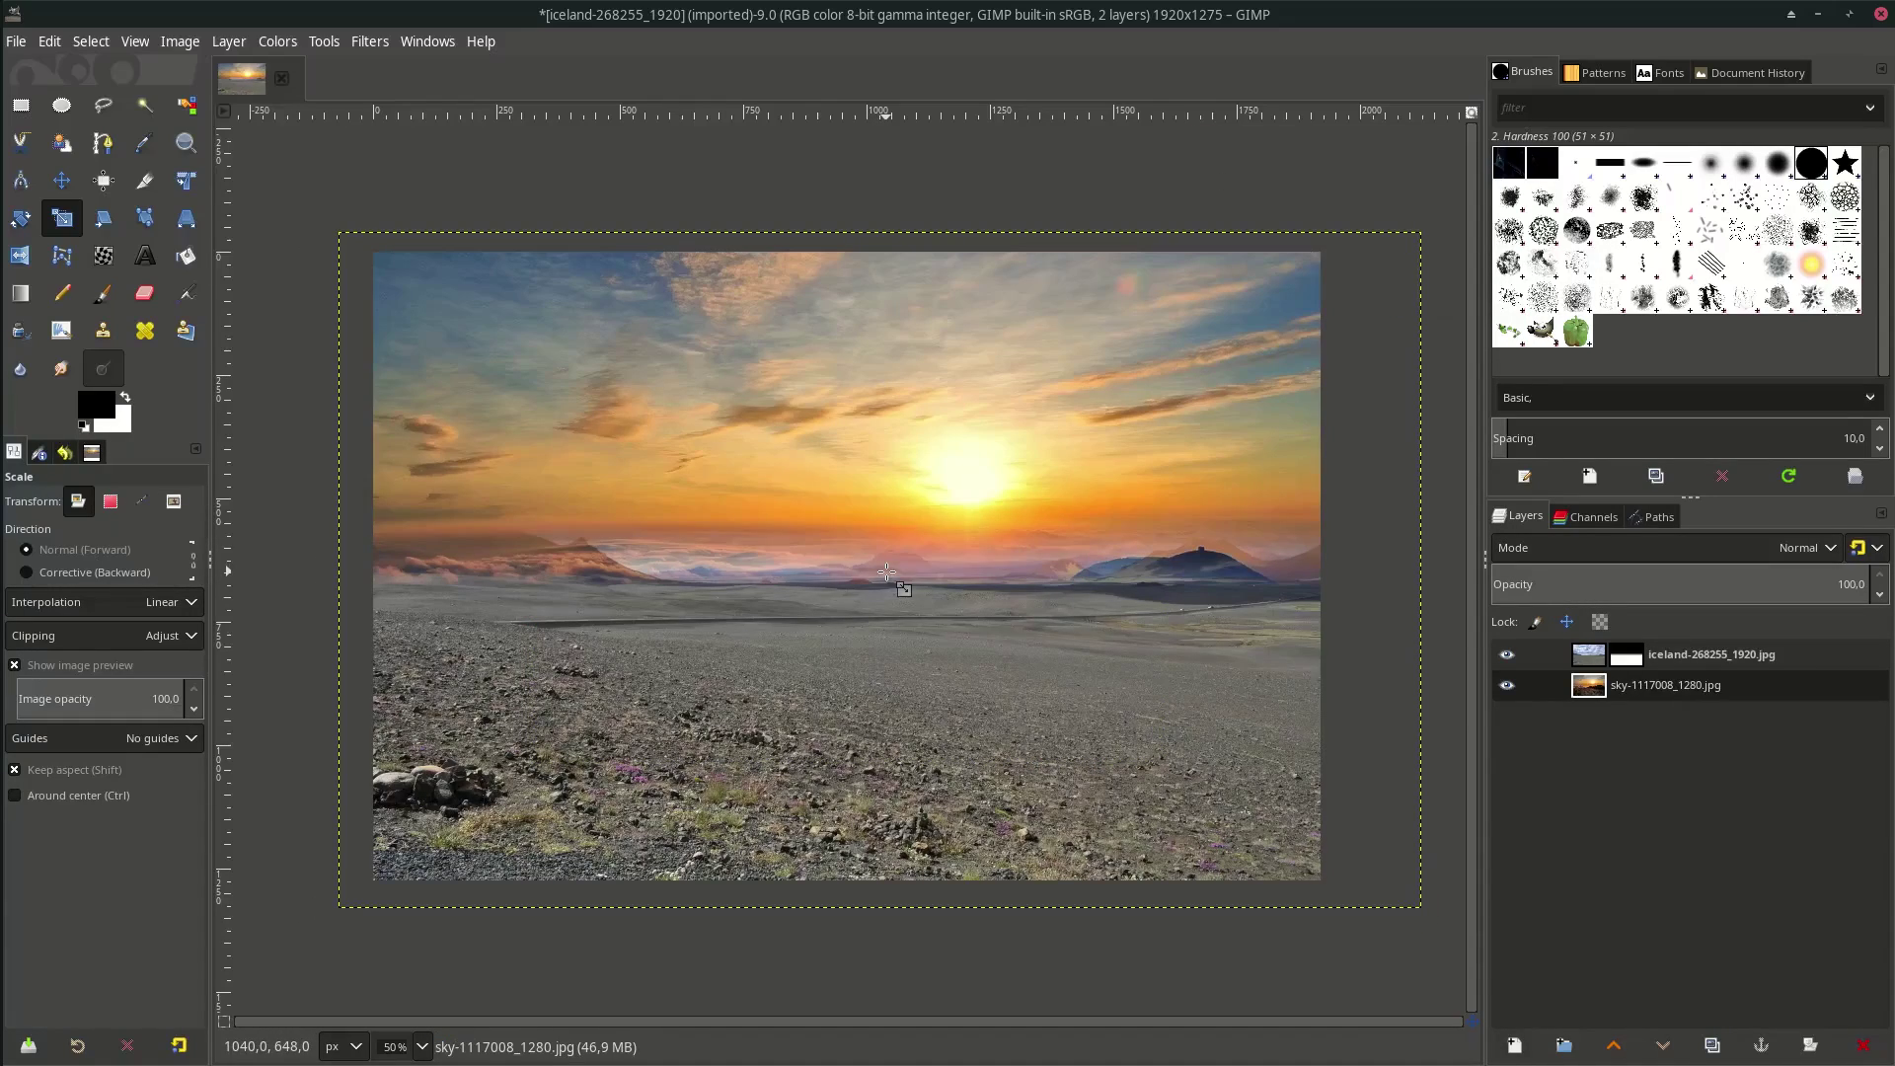
left_click(62, 180)
left_click_drag(810, 451, 882, 453)
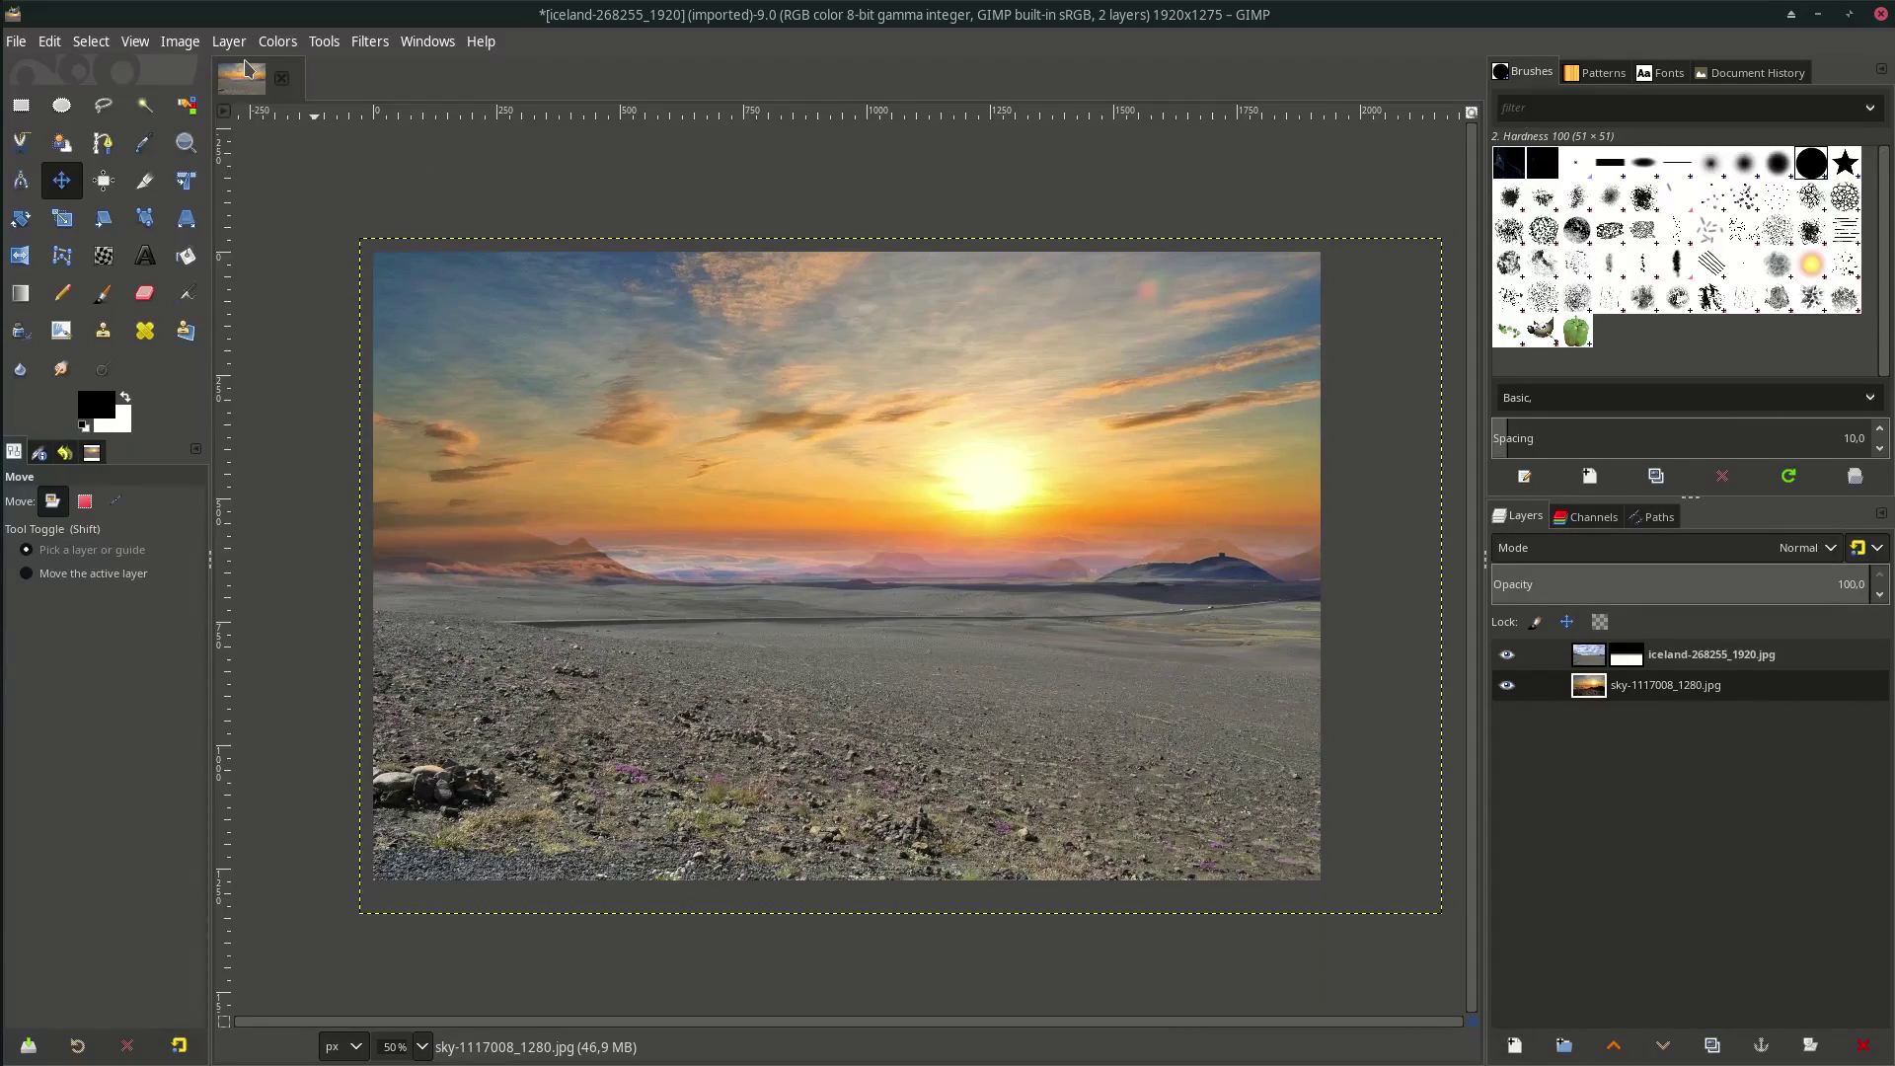
Darken the sky's midtones by pulling a Curves point down
left_click(277, 41)
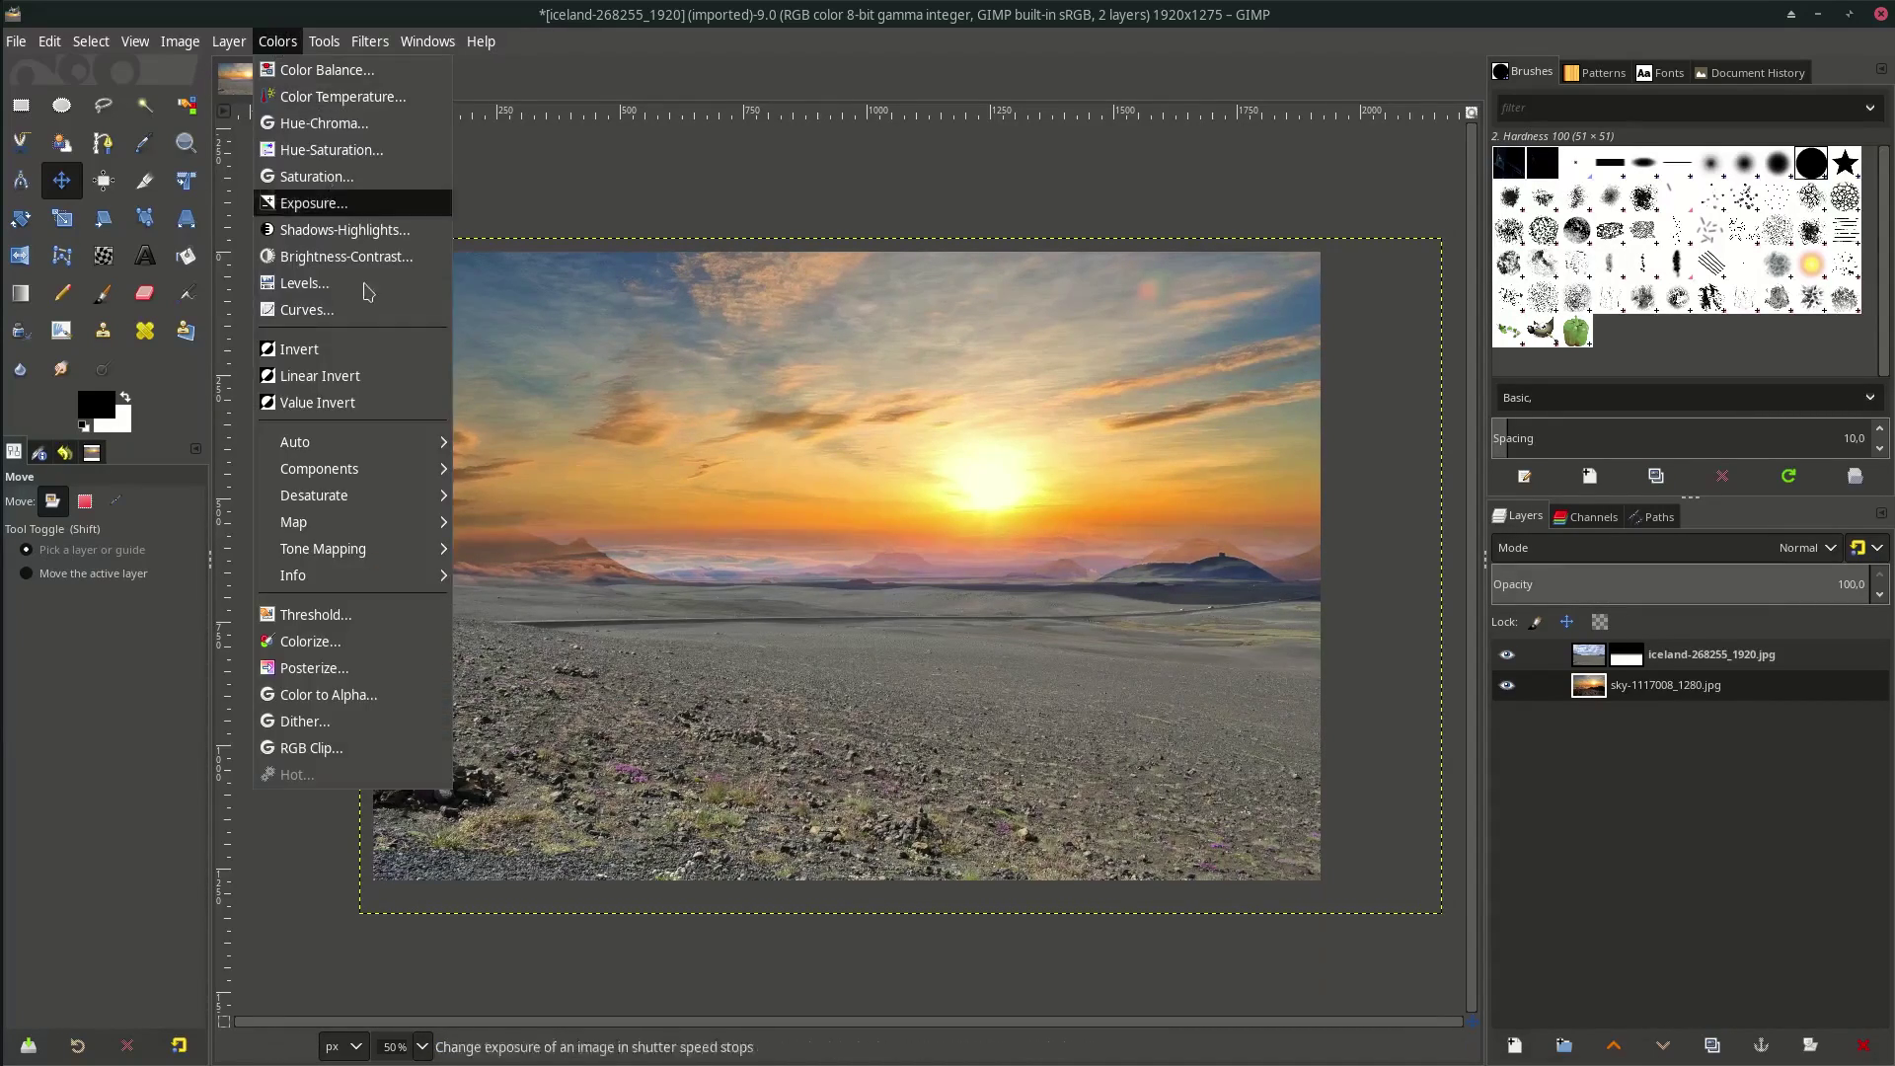
left_click(296, 304)
left_click_drag(1529, 590, 1534, 613)
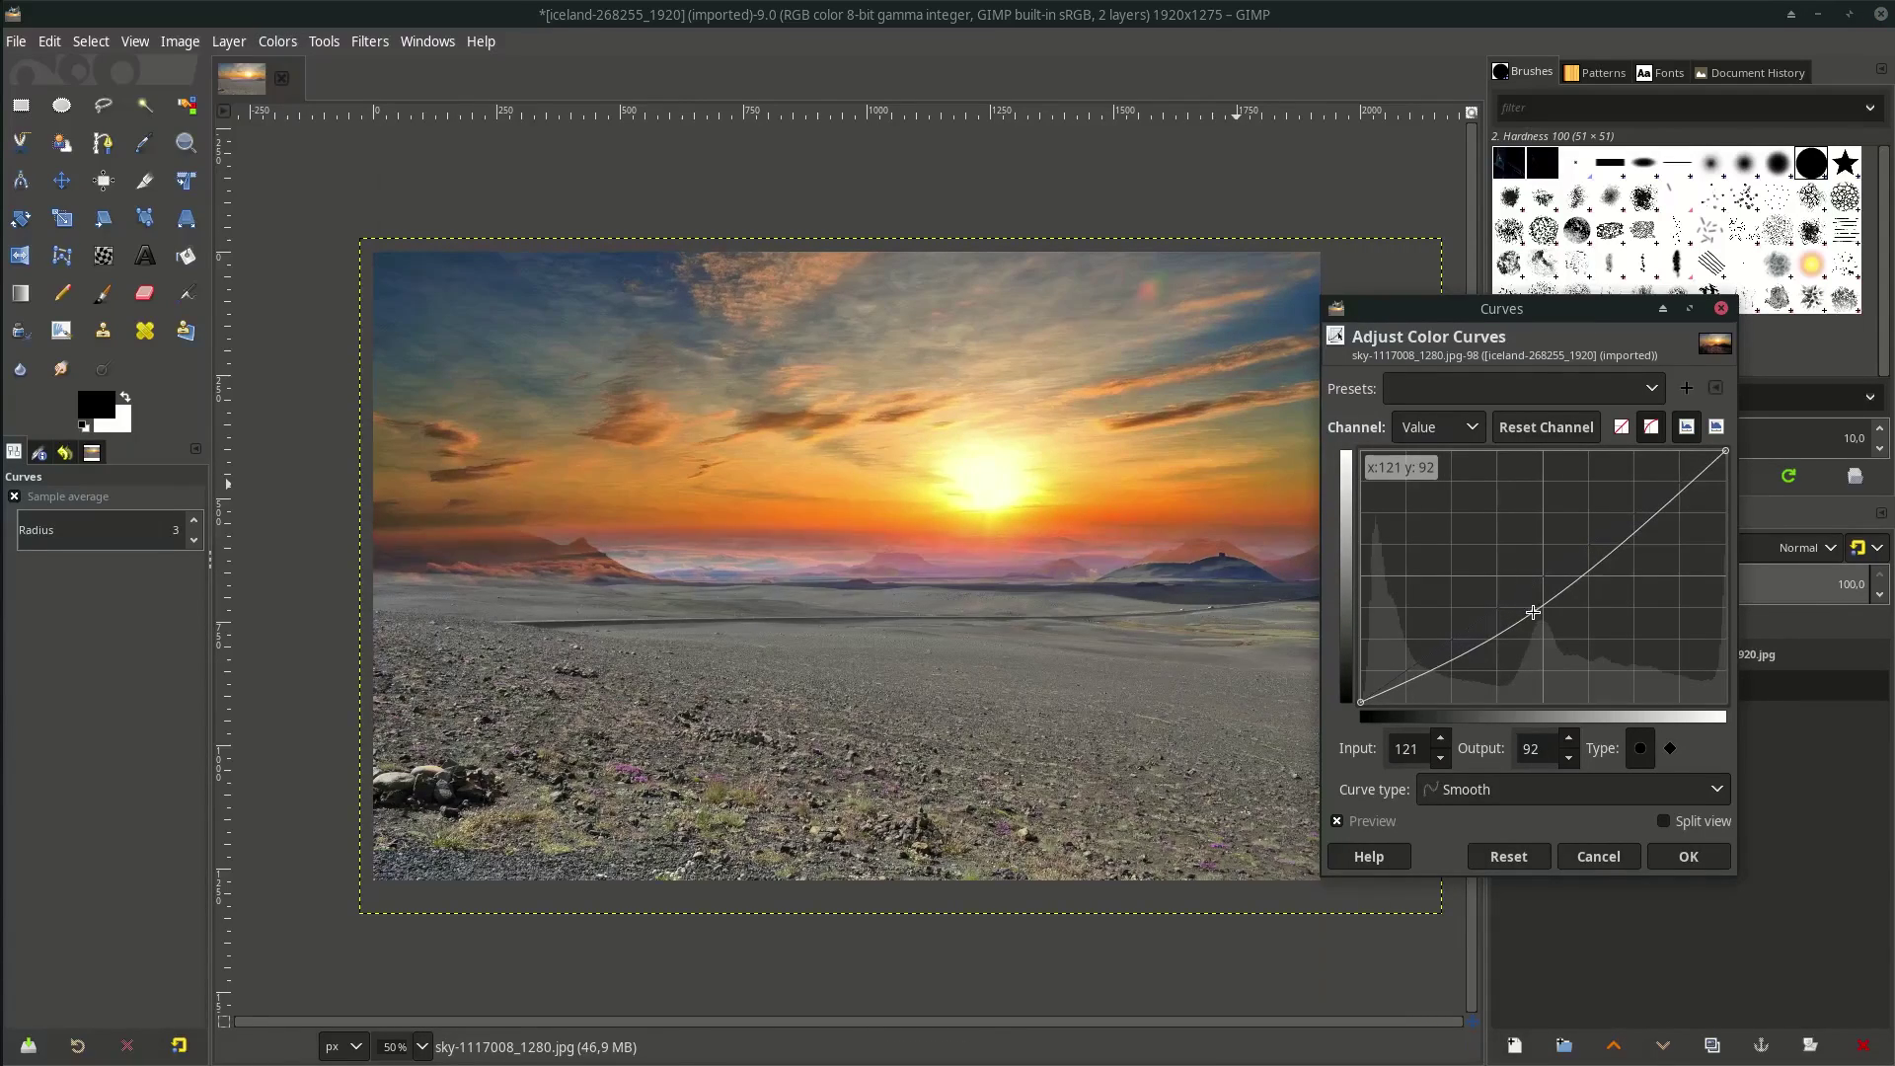
Apply the sky's darkening curve and add a new layer named Color matcher above the ground
left_click(1684, 855)
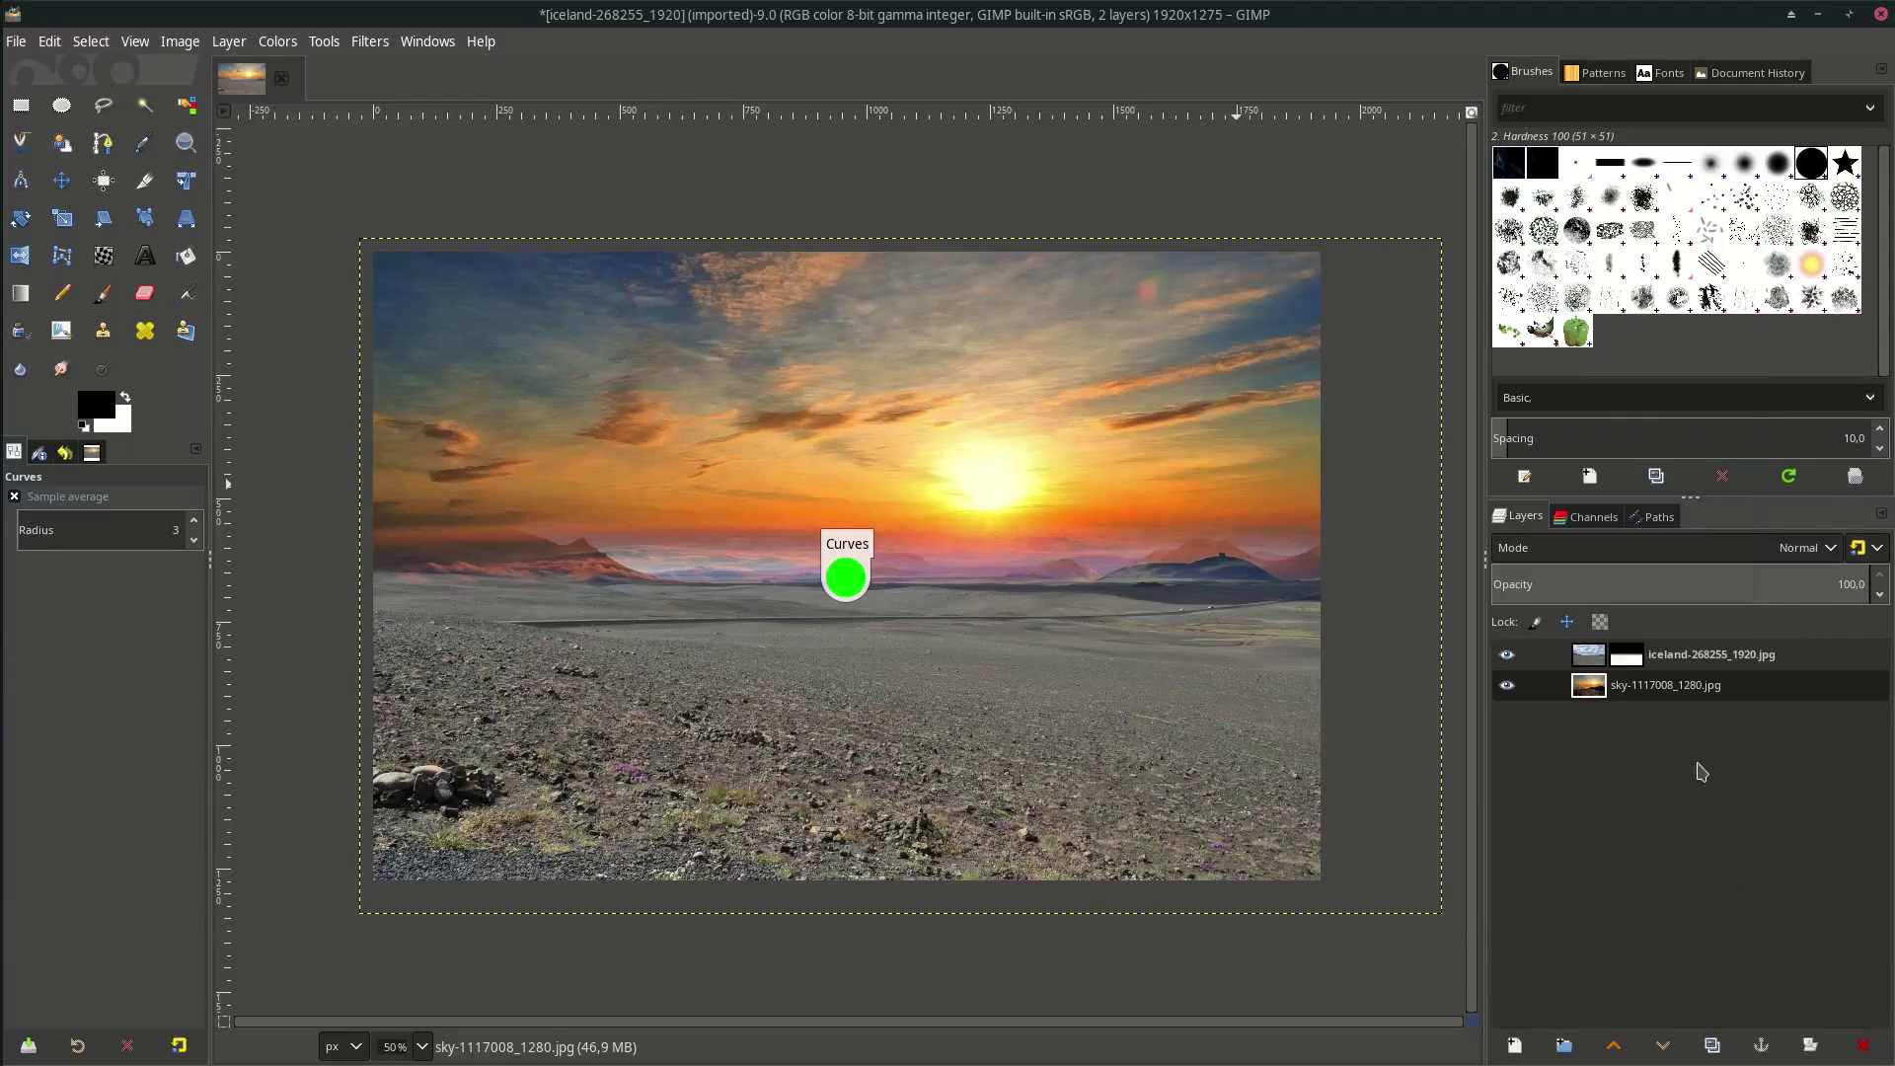
left_click(1591, 669)
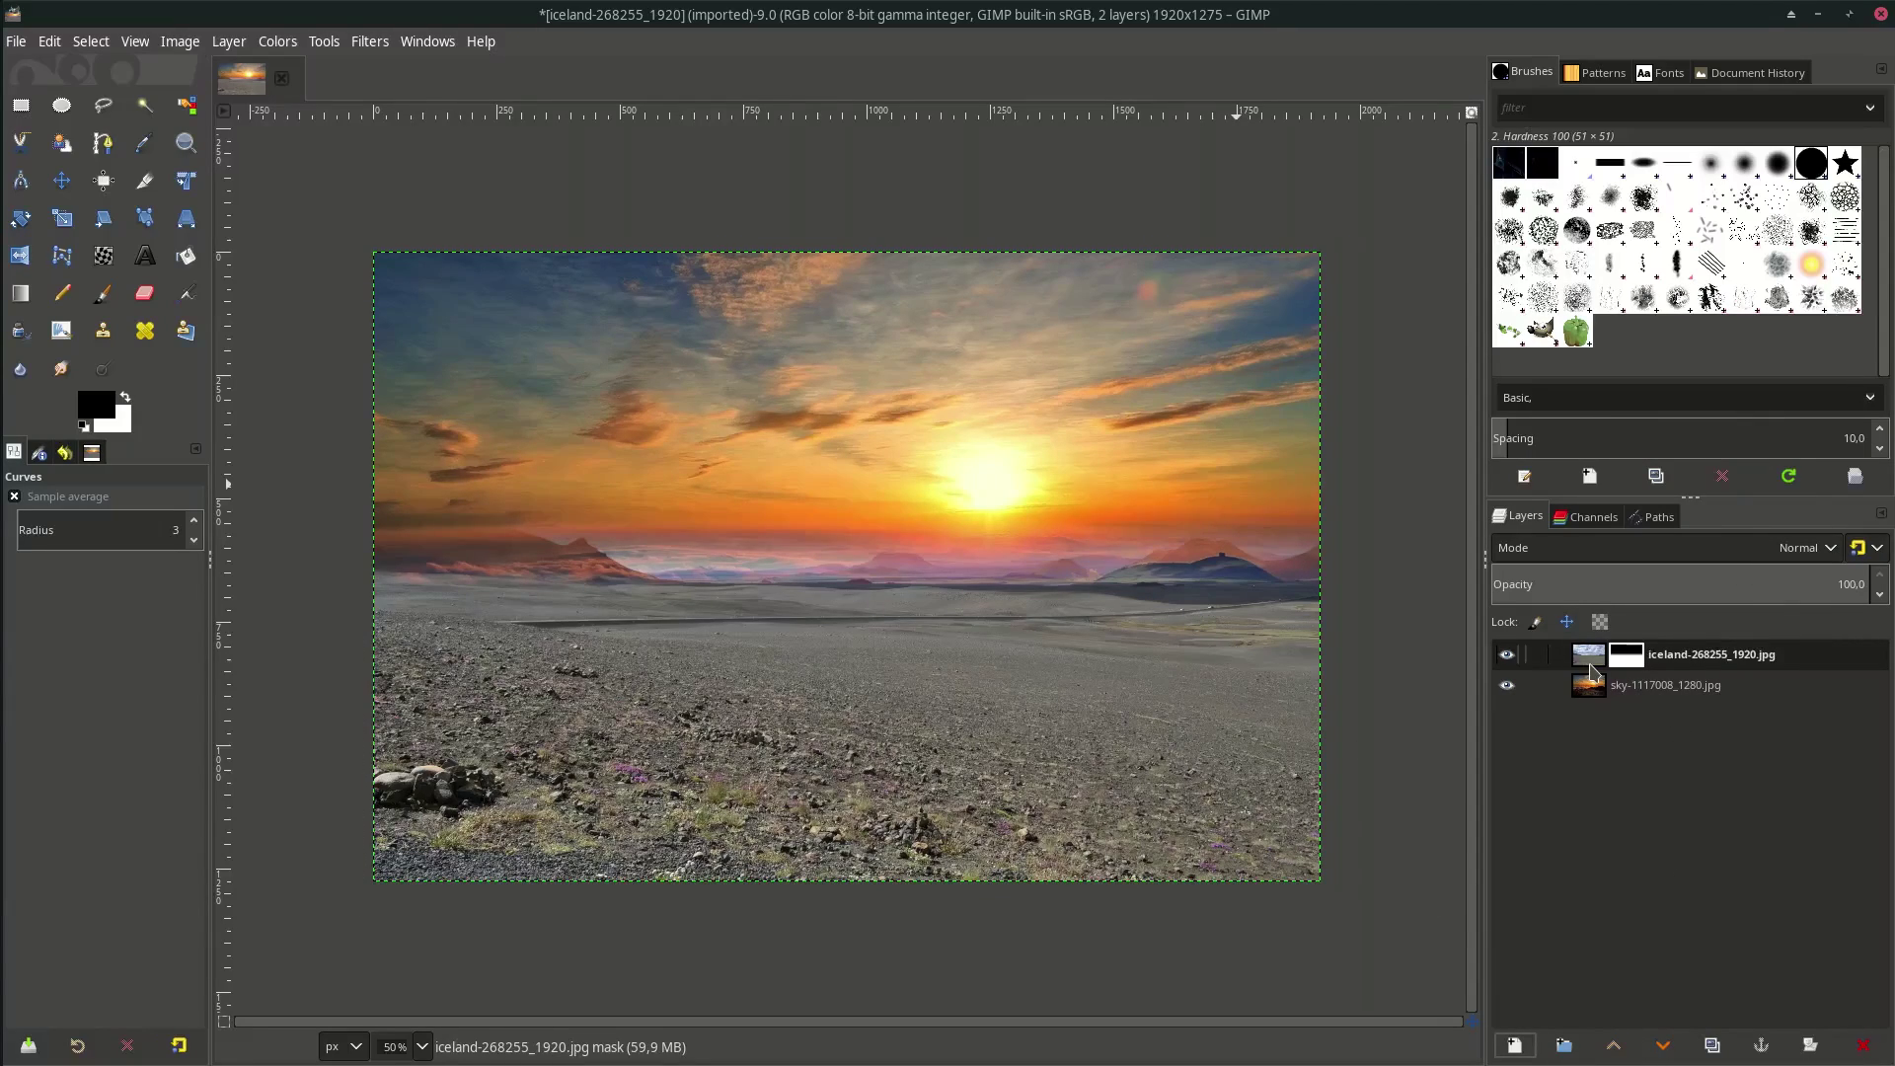
left_click(1512, 1045)
type("Color matcher")
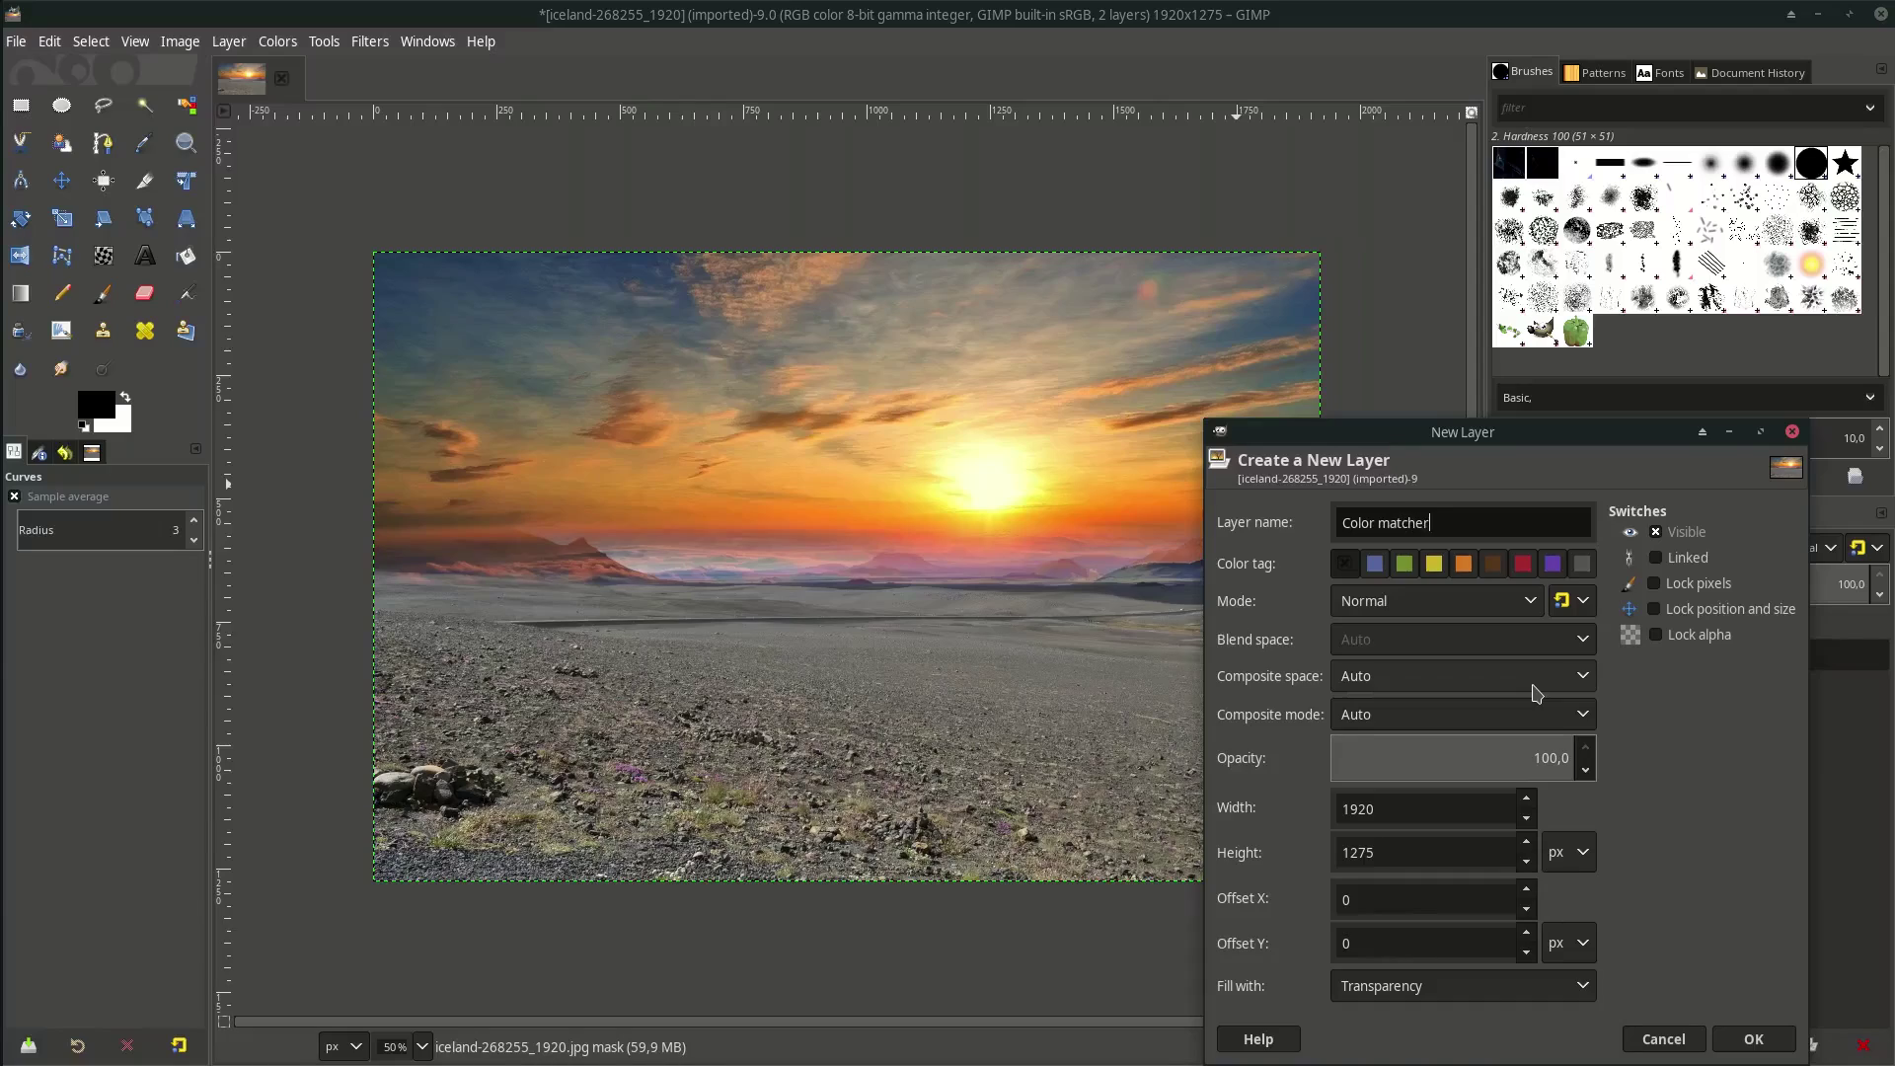
key("Return")
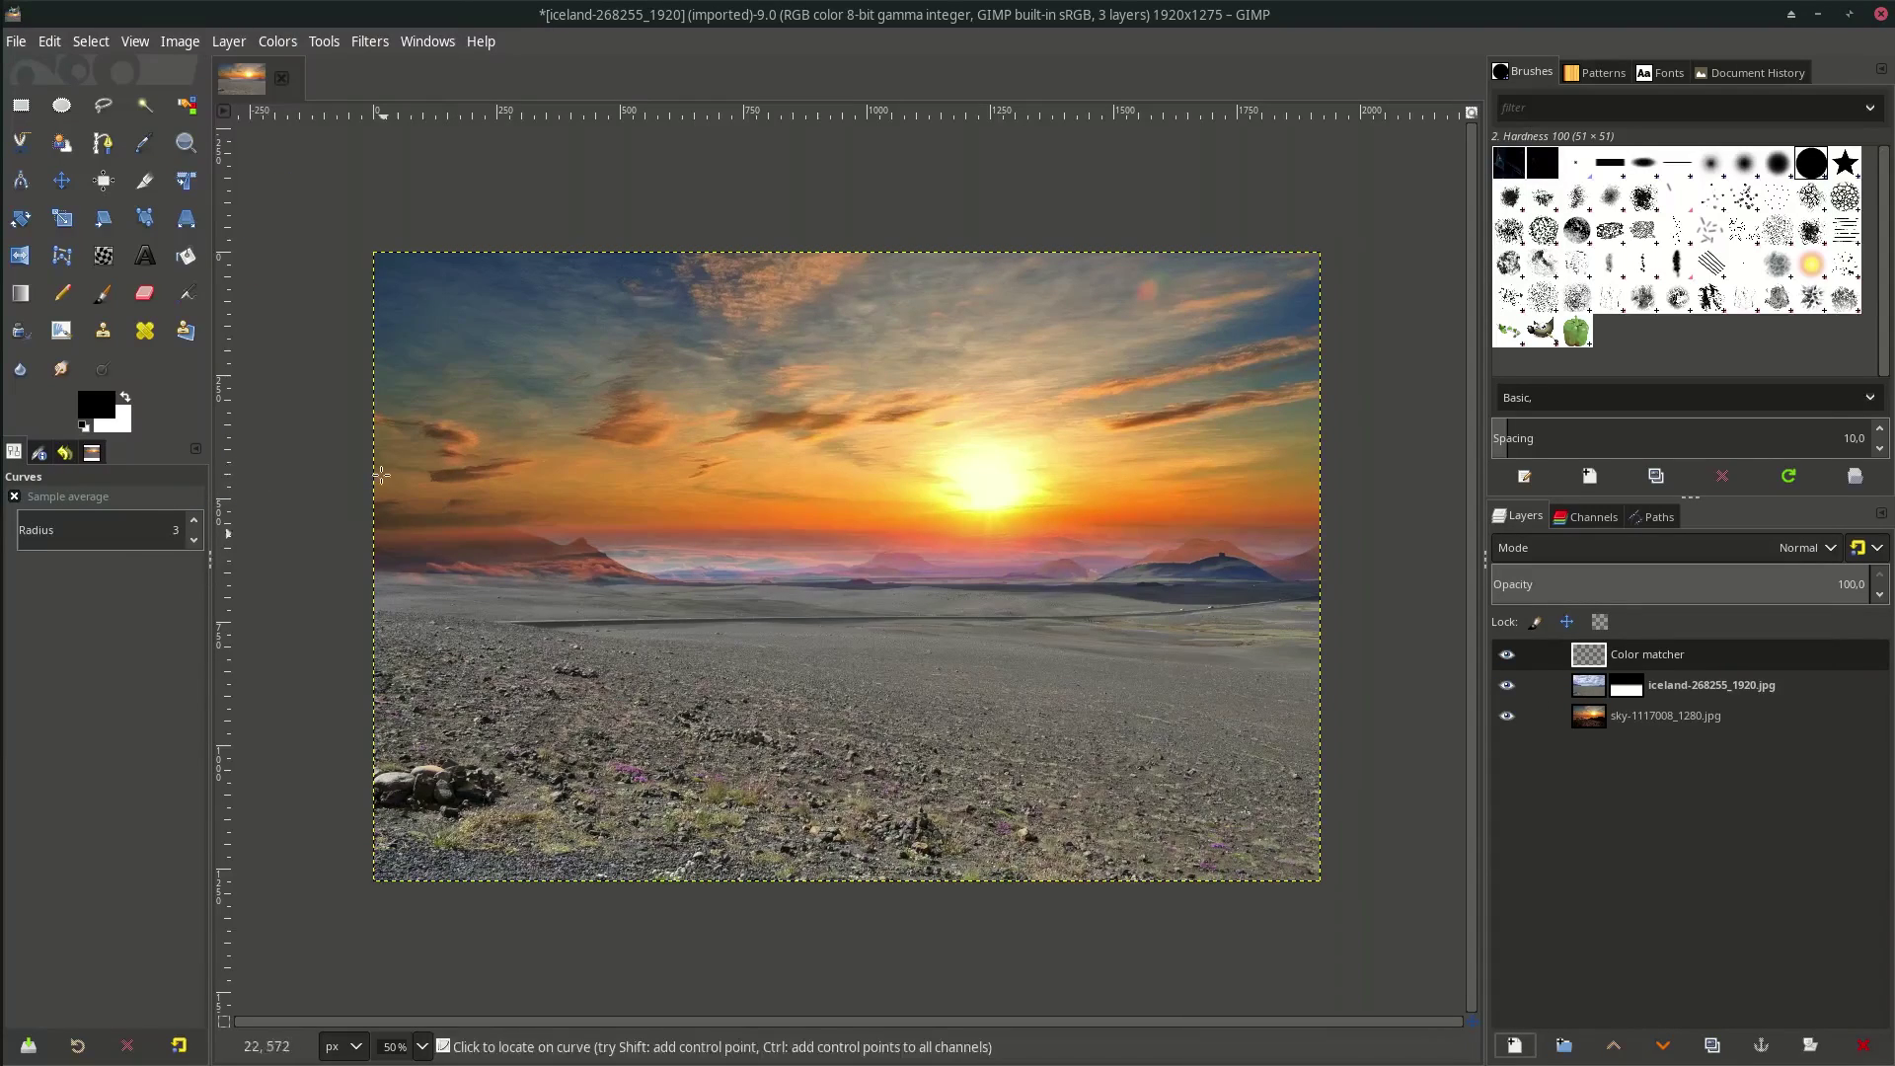
Fill the Color matcher layer with light grey b3b3b3 and set its mode to Luminance
left_click(100, 415)
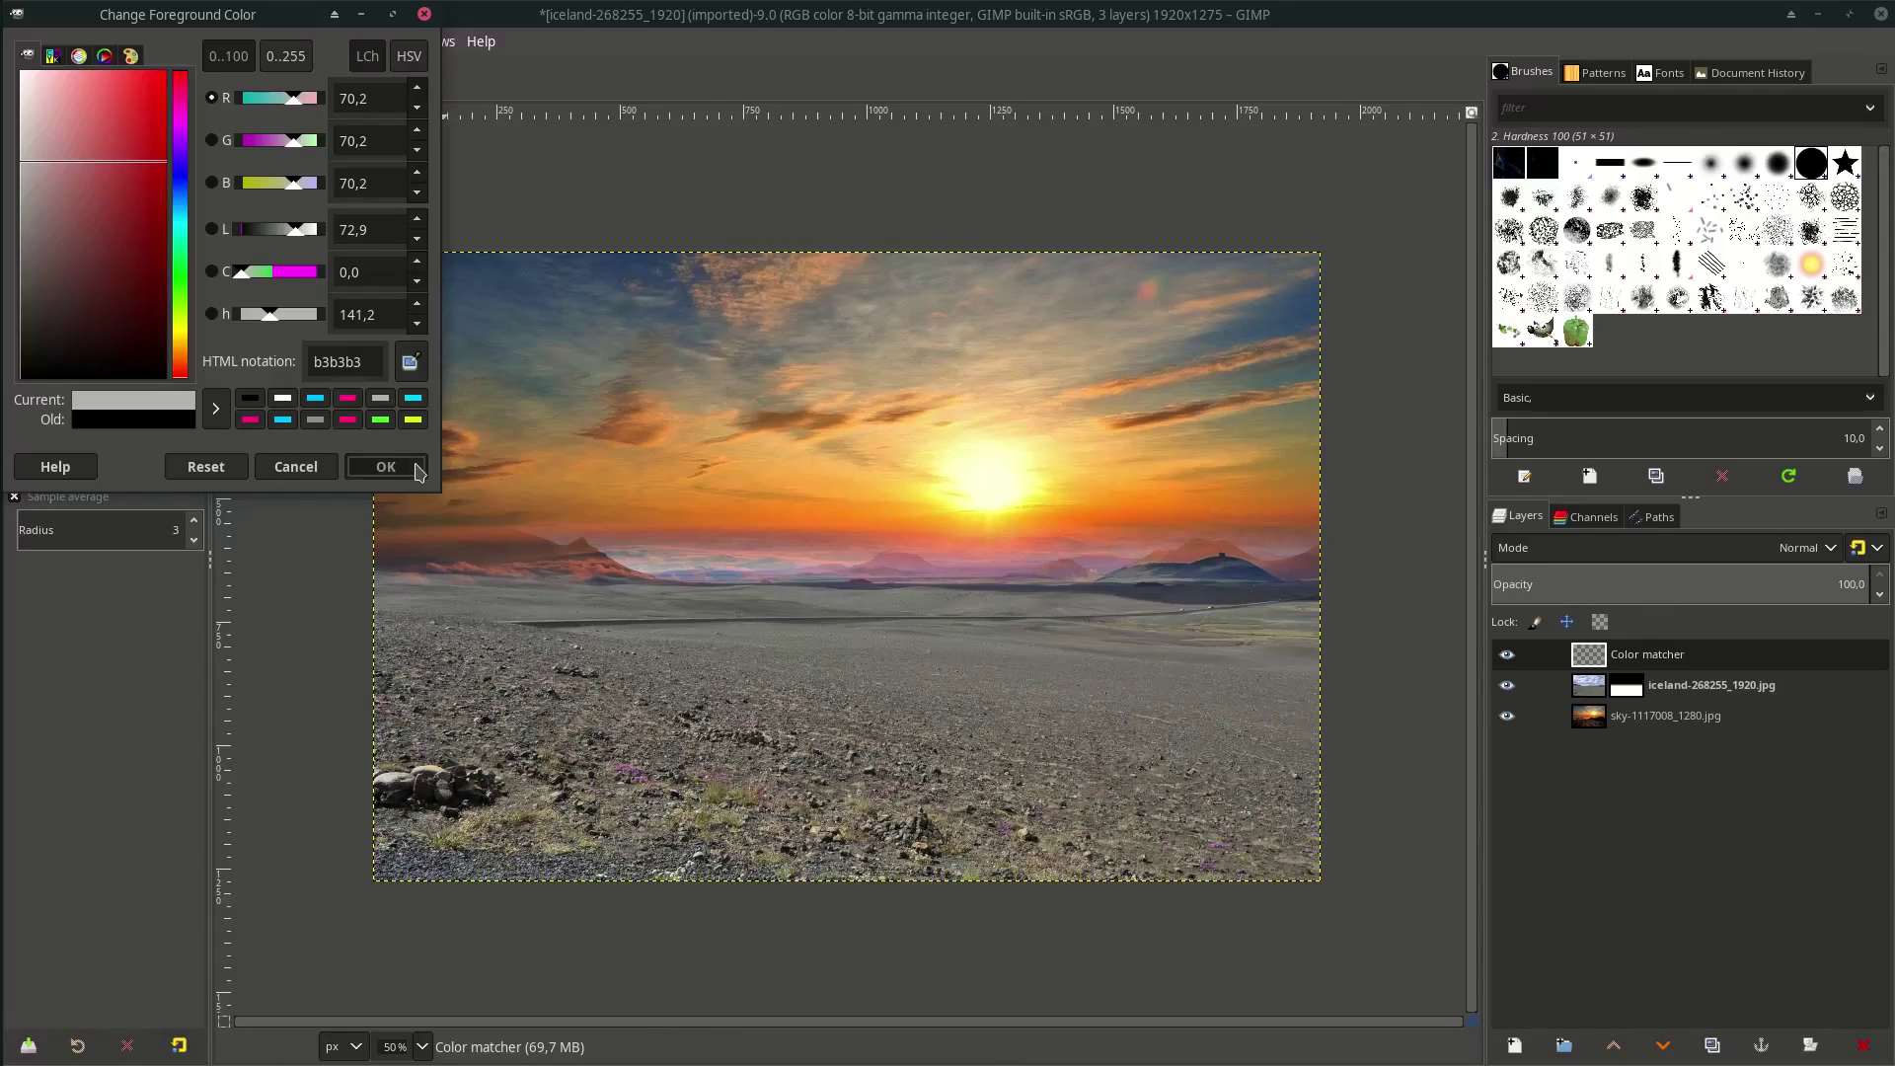
left_click(385, 466)
left_click(845, 566)
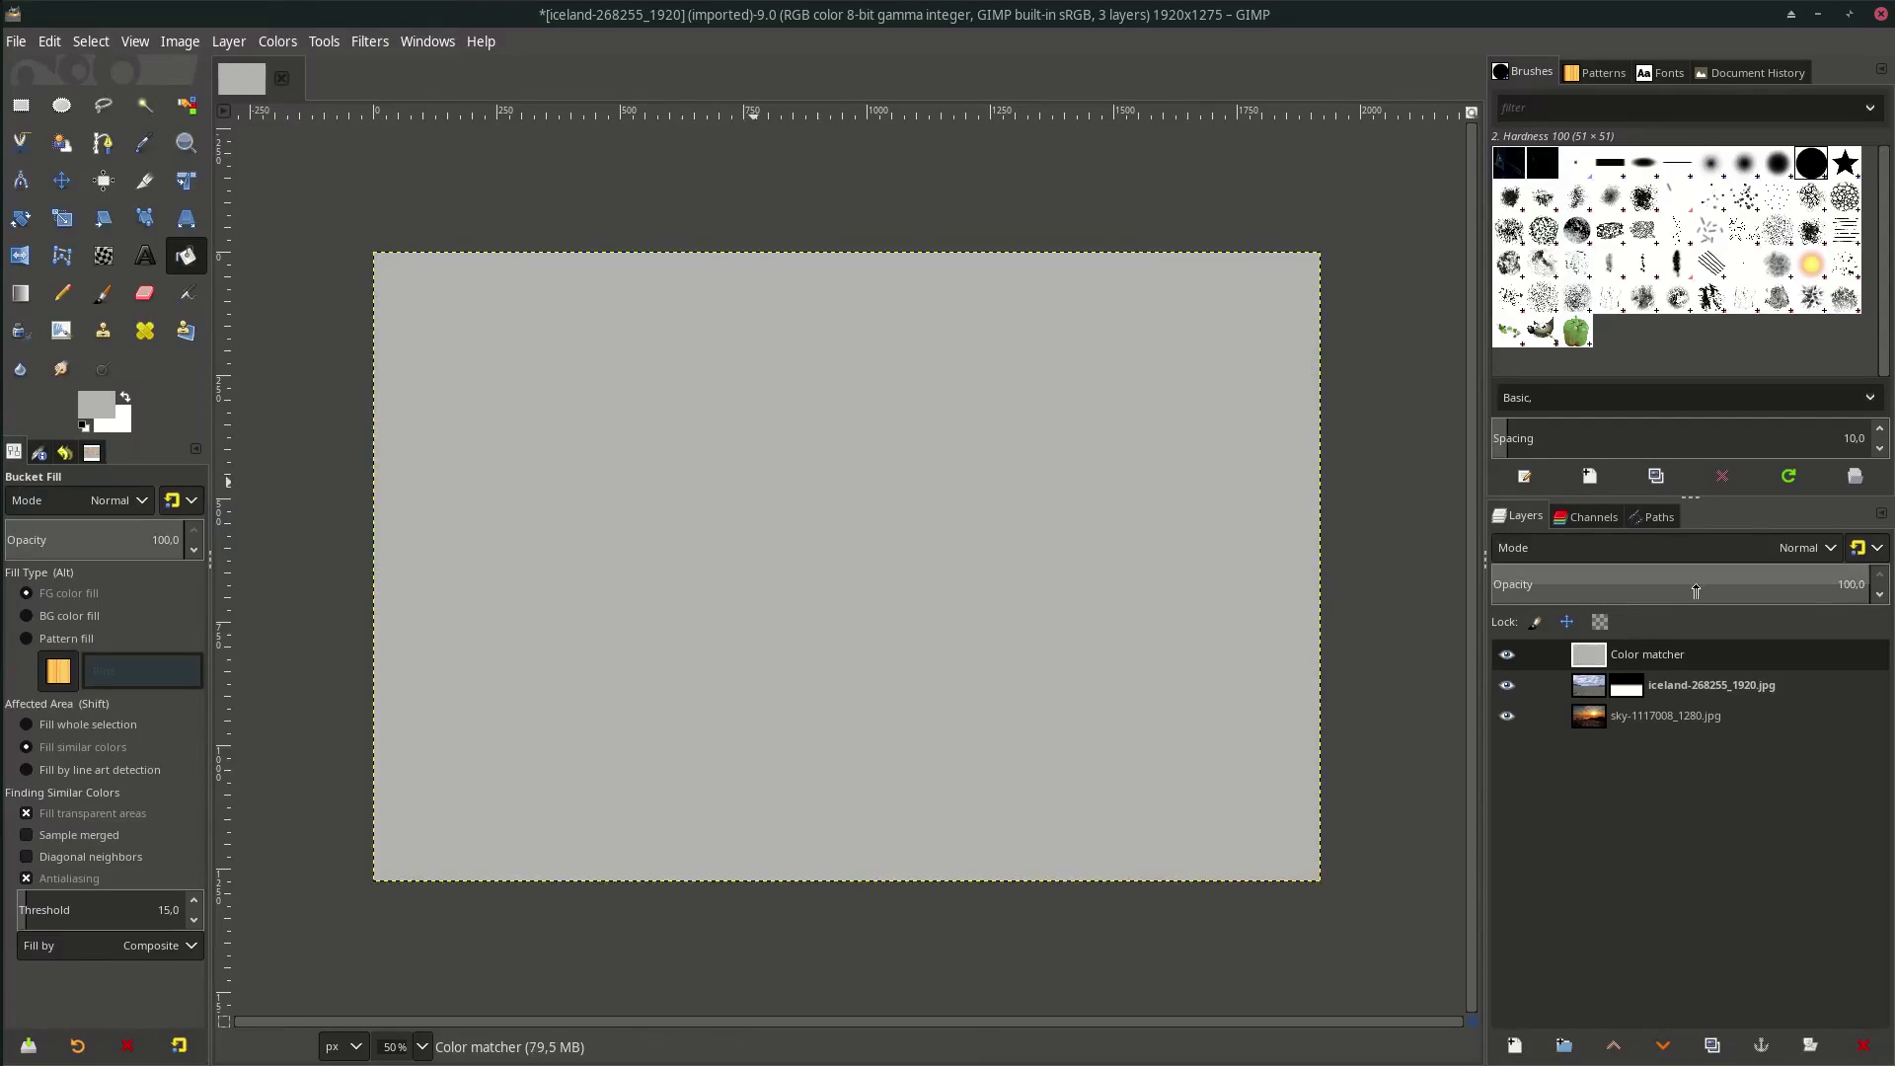
left_click(1654, 548)
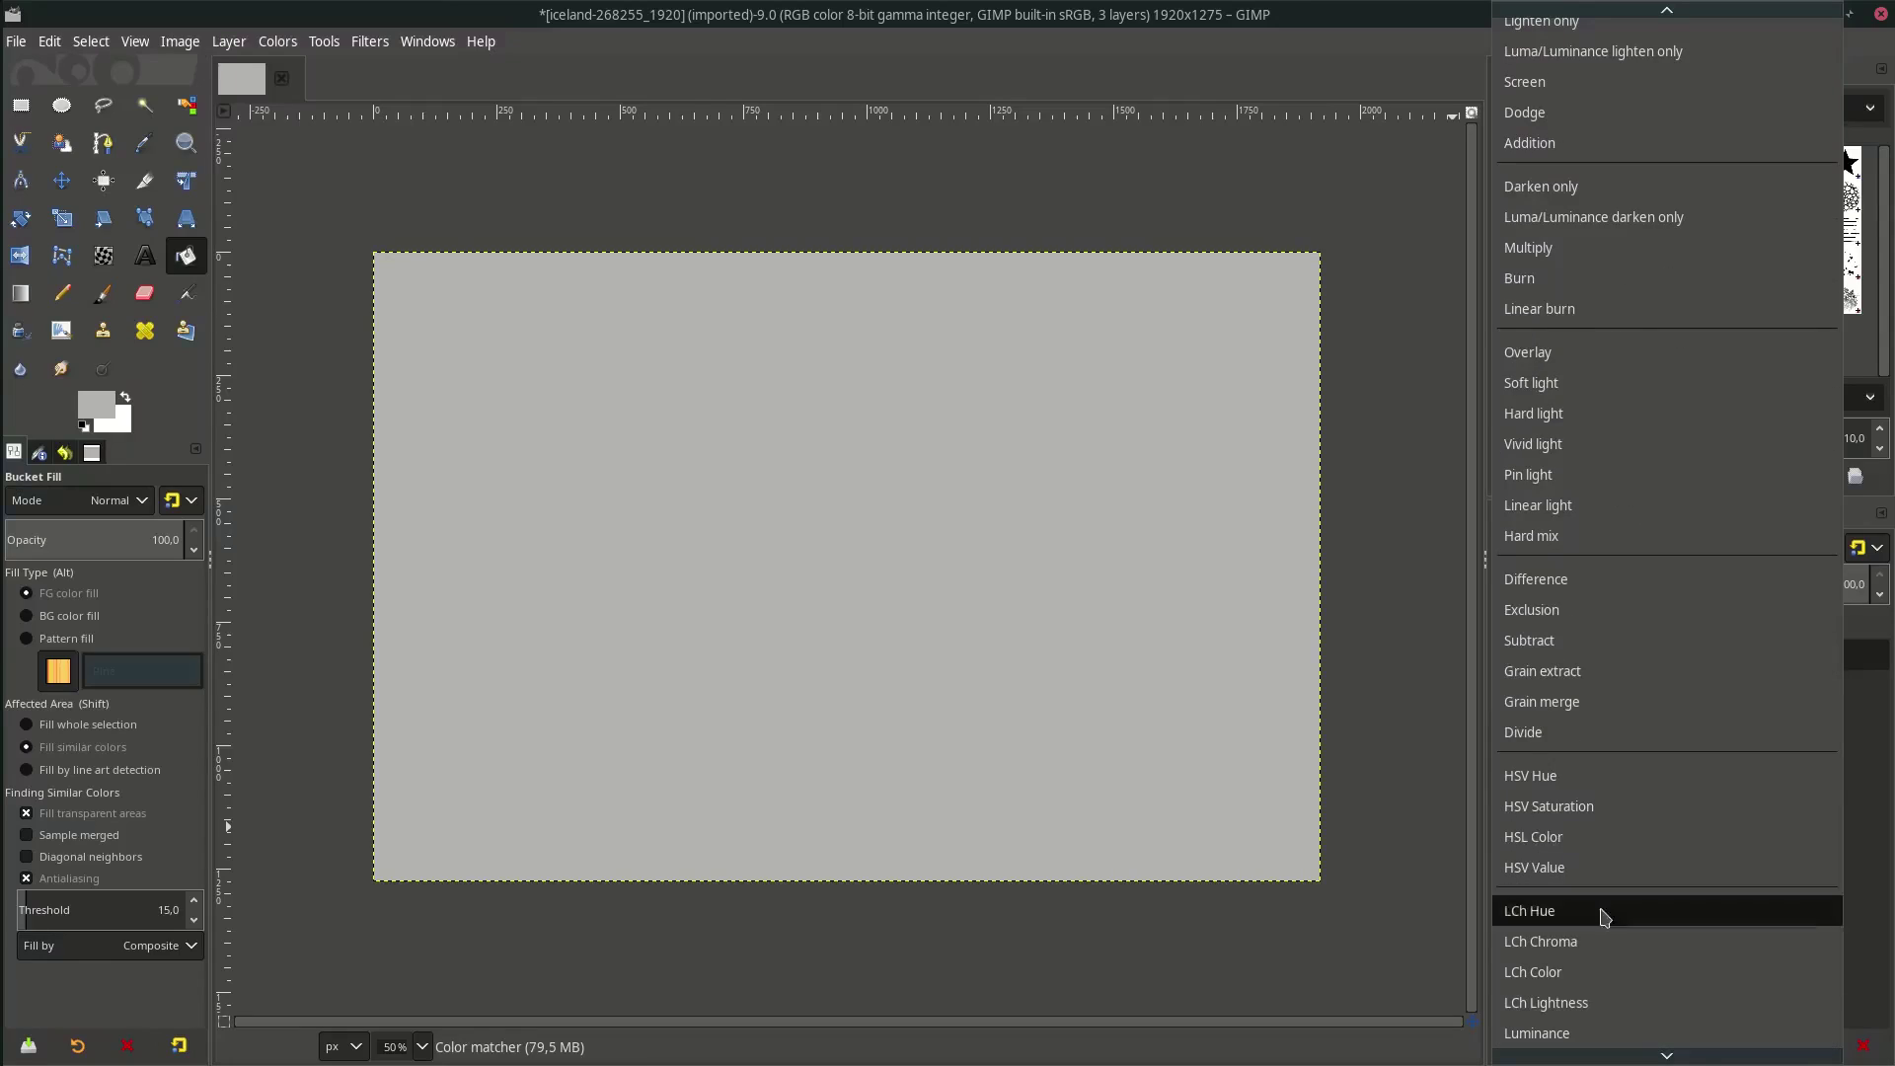
left_click(1557, 1034)
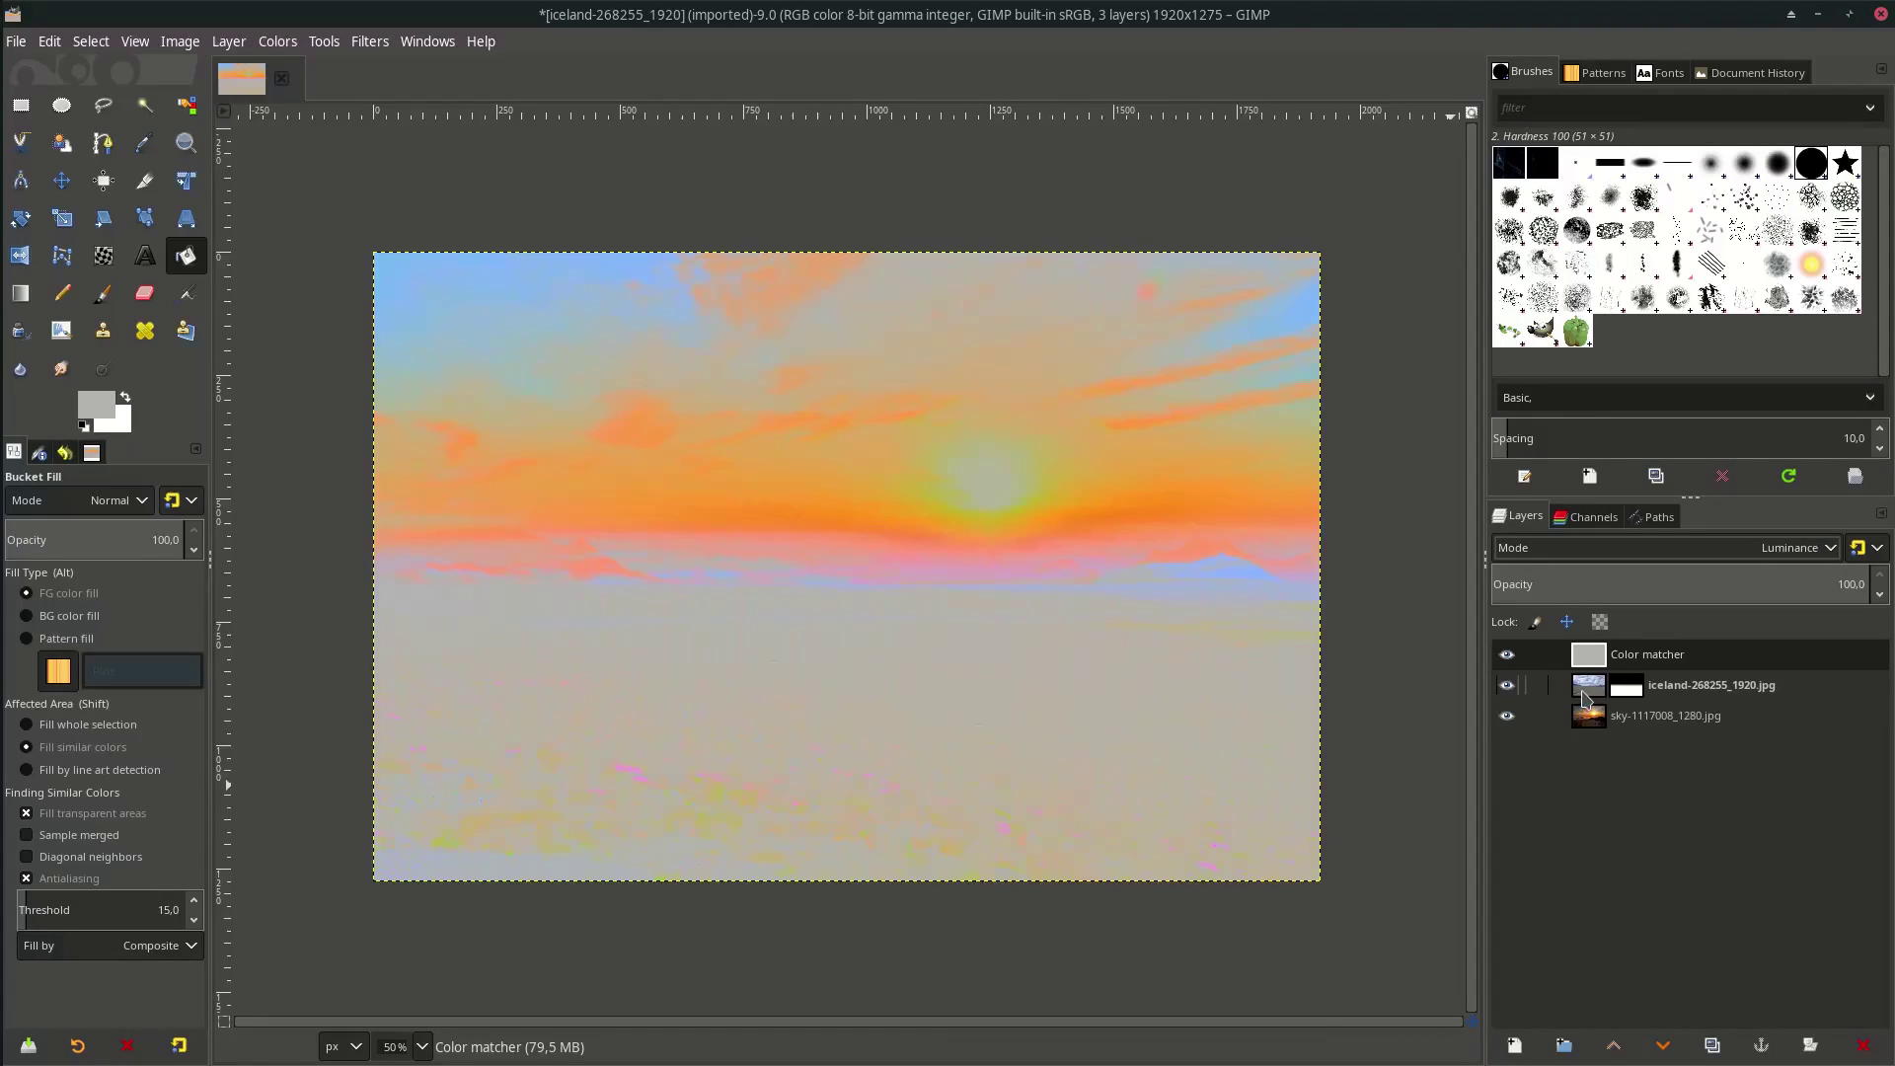
left_click(1583, 691)
Apply a Curves adjustment to the Iceland ground layer, lowering its green and blue channels
left_click(278, 42)
left_click(286, 289)
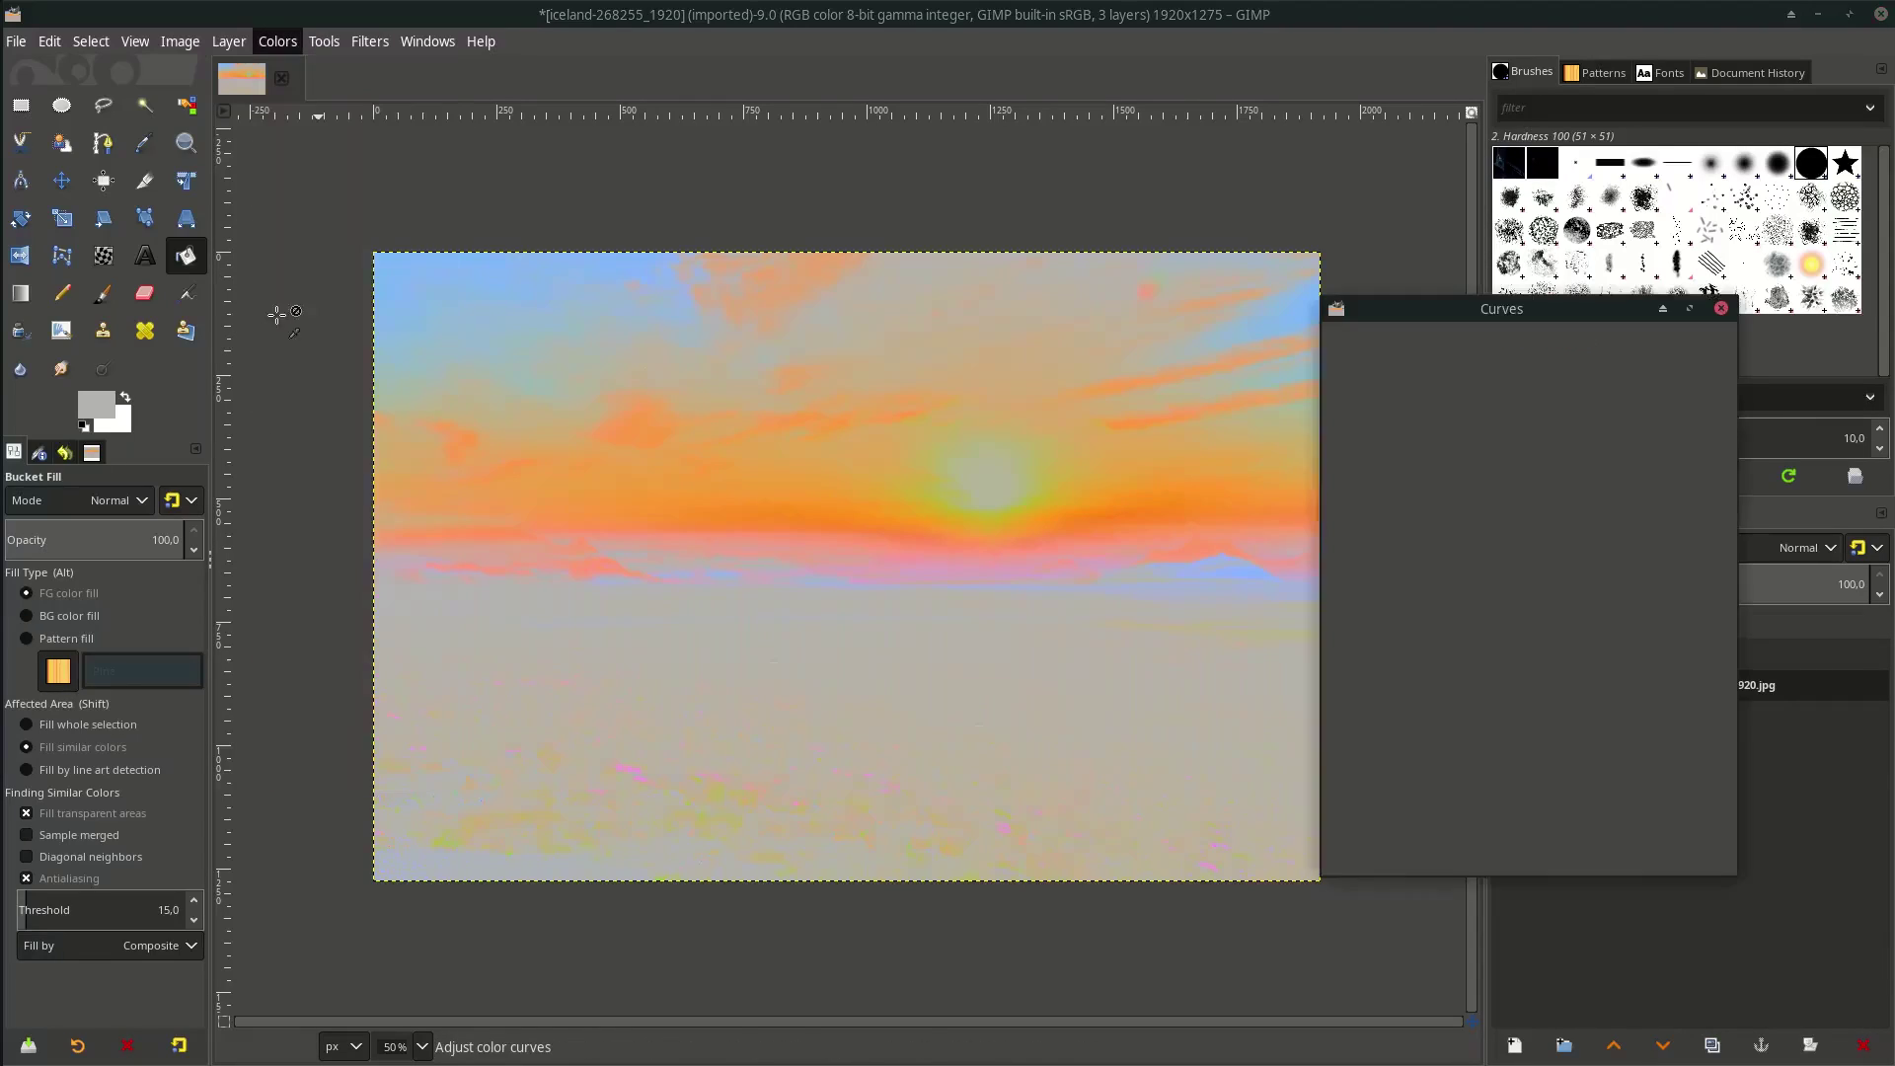
left_click(1469, 427)
left_click(1469, 462)
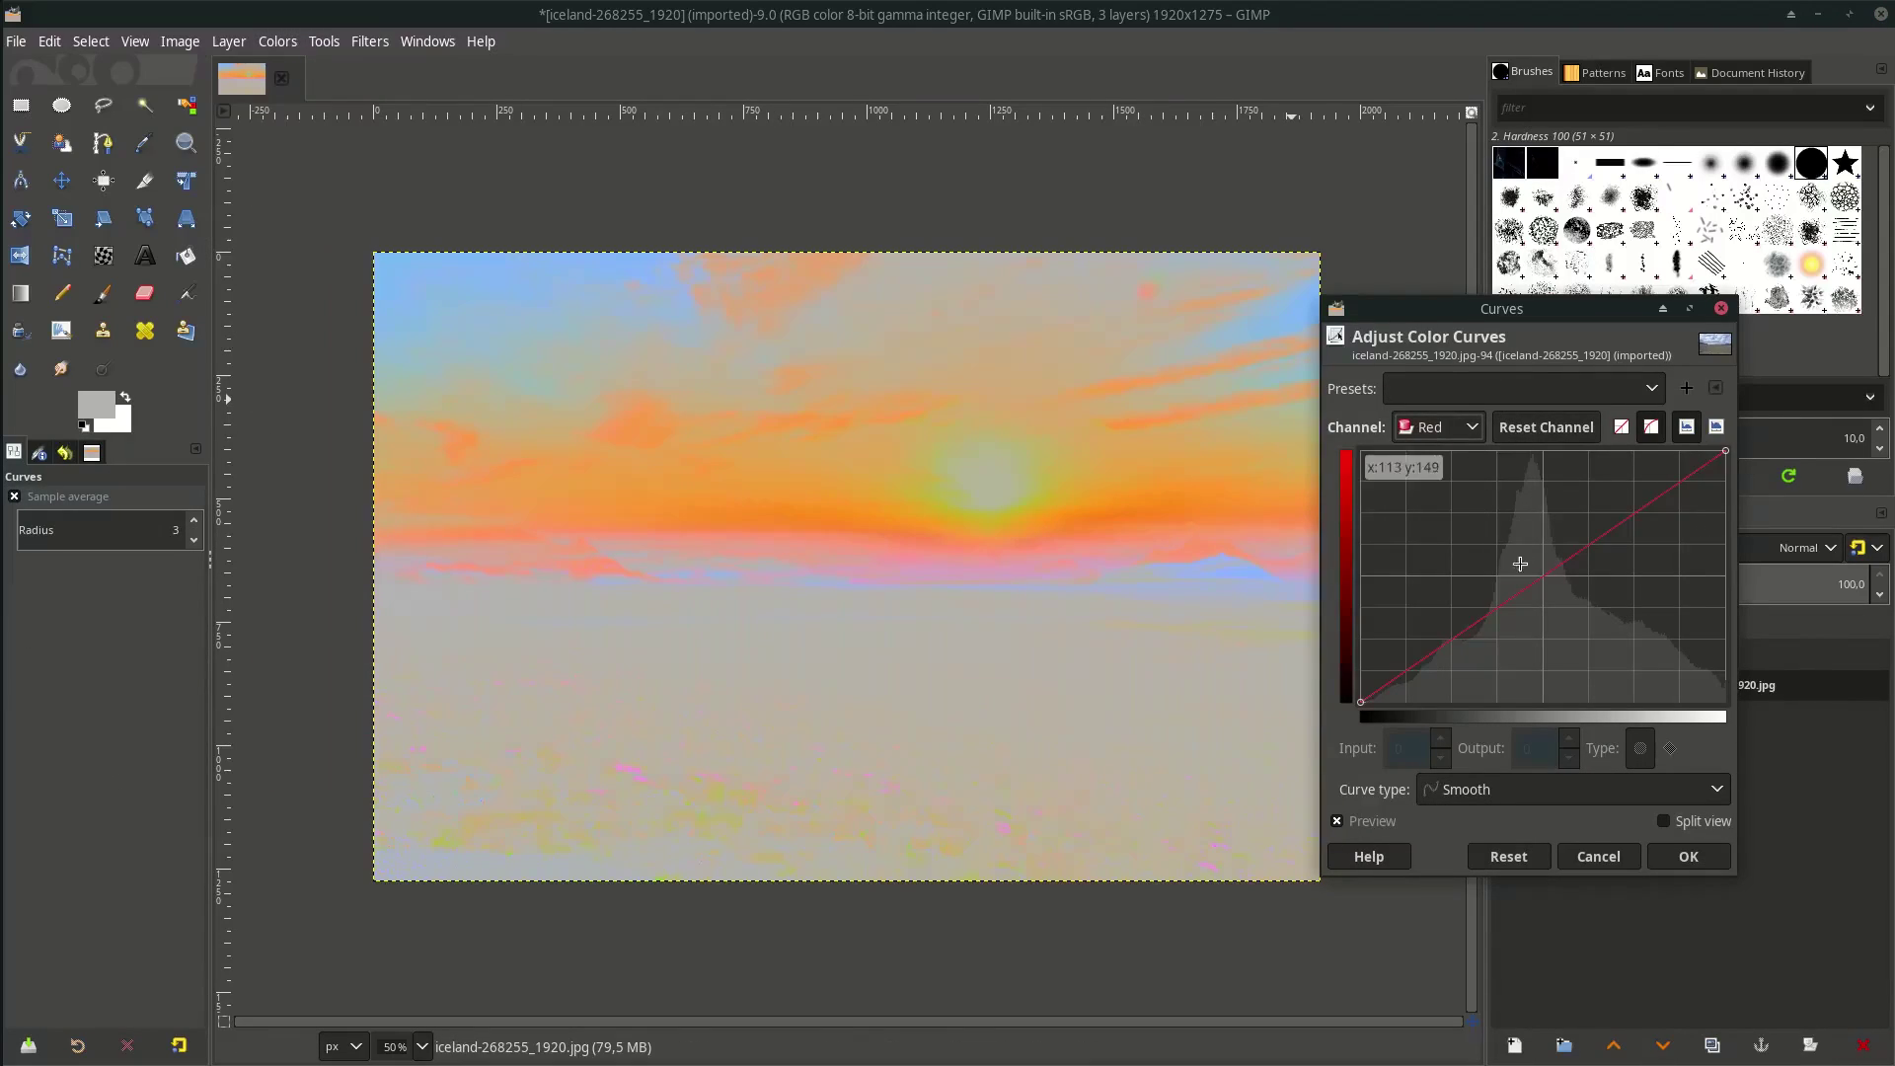
scroll(1472, 427, "down", 1)
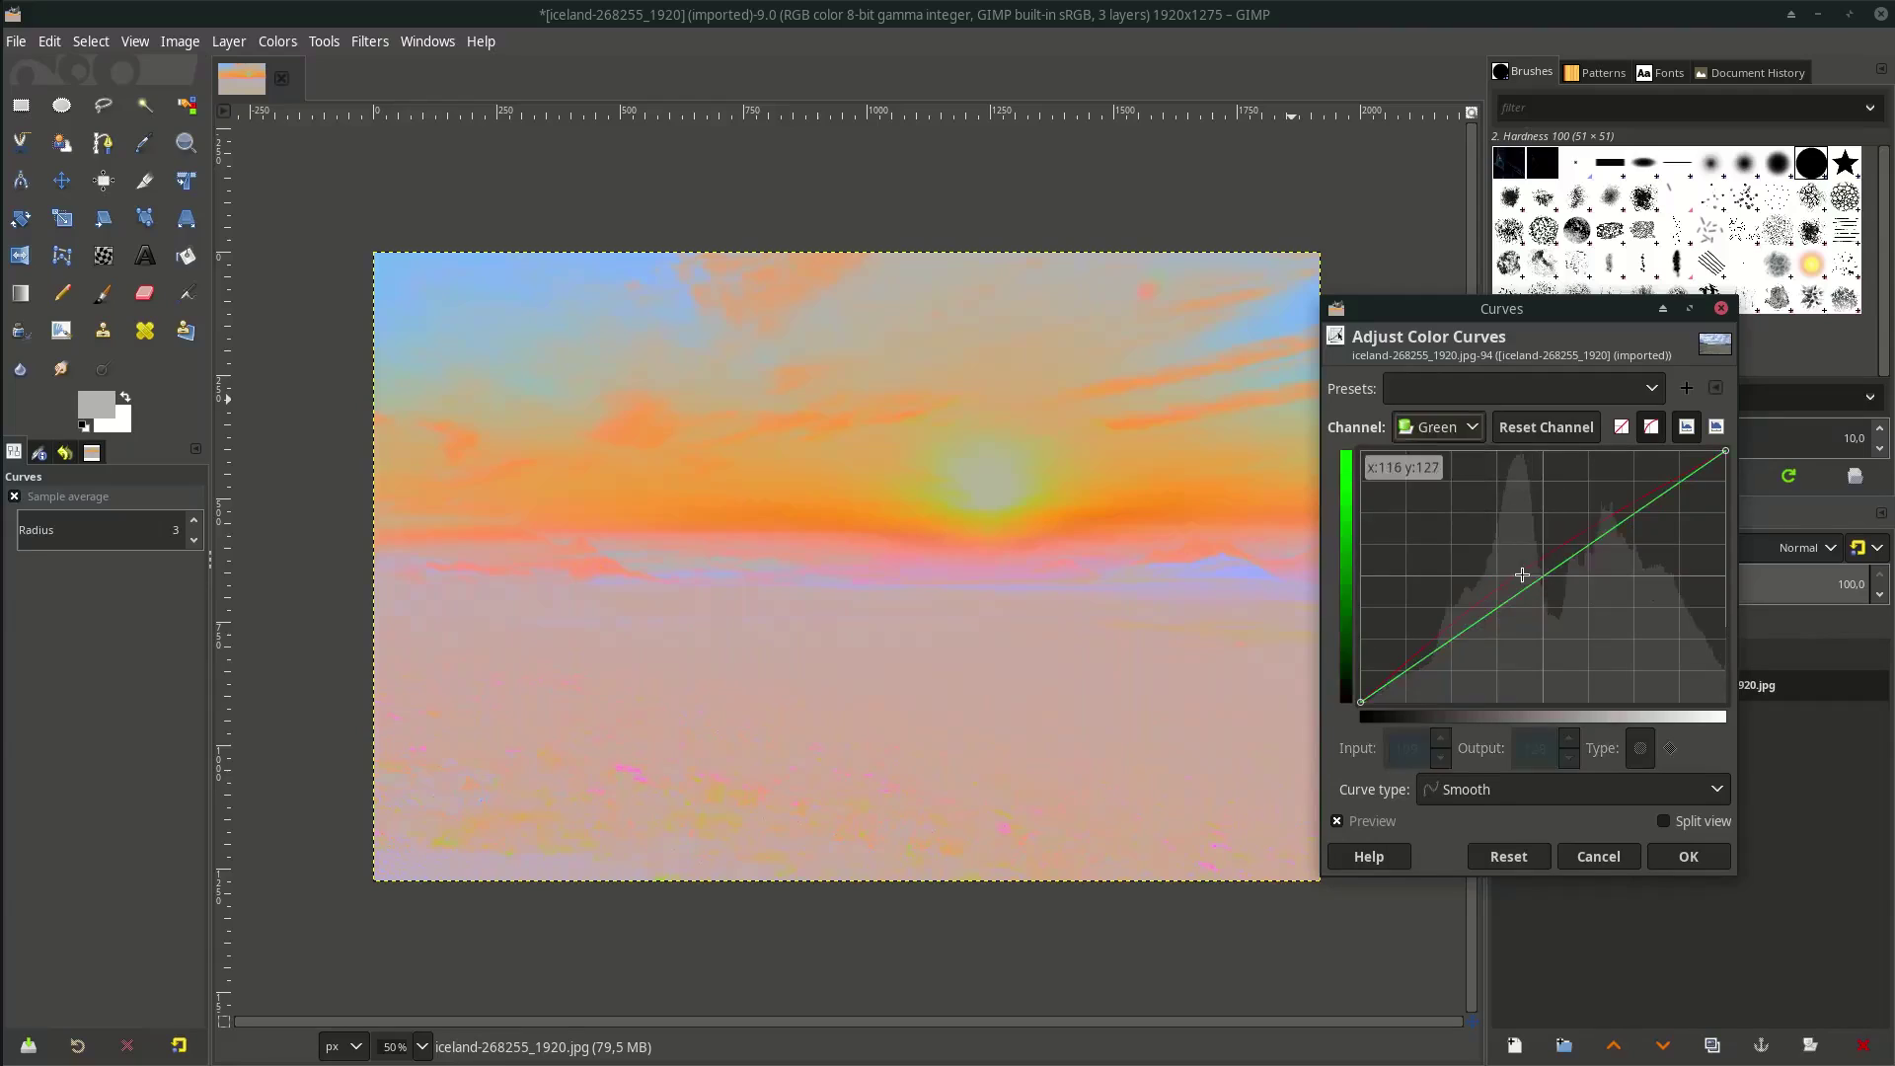
mouse_move(1523, 570)
left_mouse_down()
mouse_move(1547, 633)
mouse_move(1528, 606)
left_mouse_up()
scroll(1439, 426, "down", 1)
key("Return")
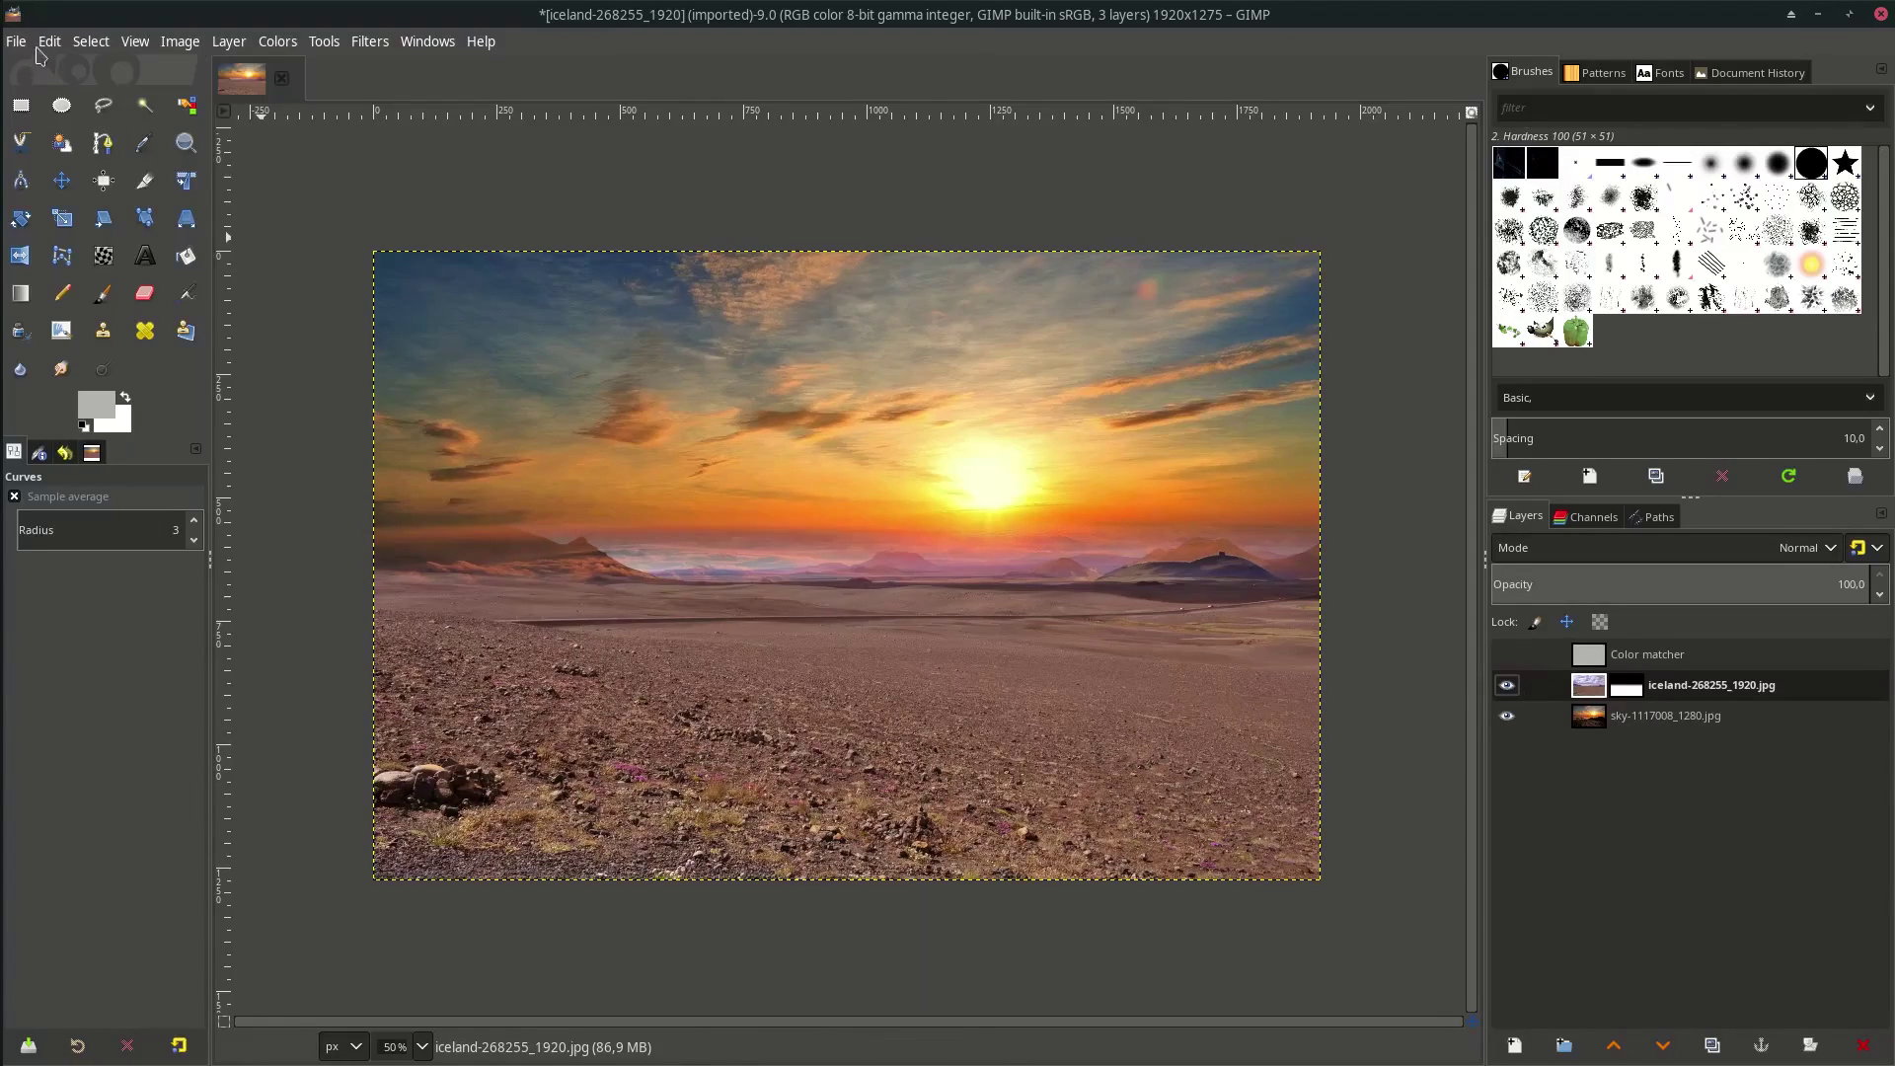
Open the running man PNG as a new layer in the Iceland composite
left_click(19, 41)
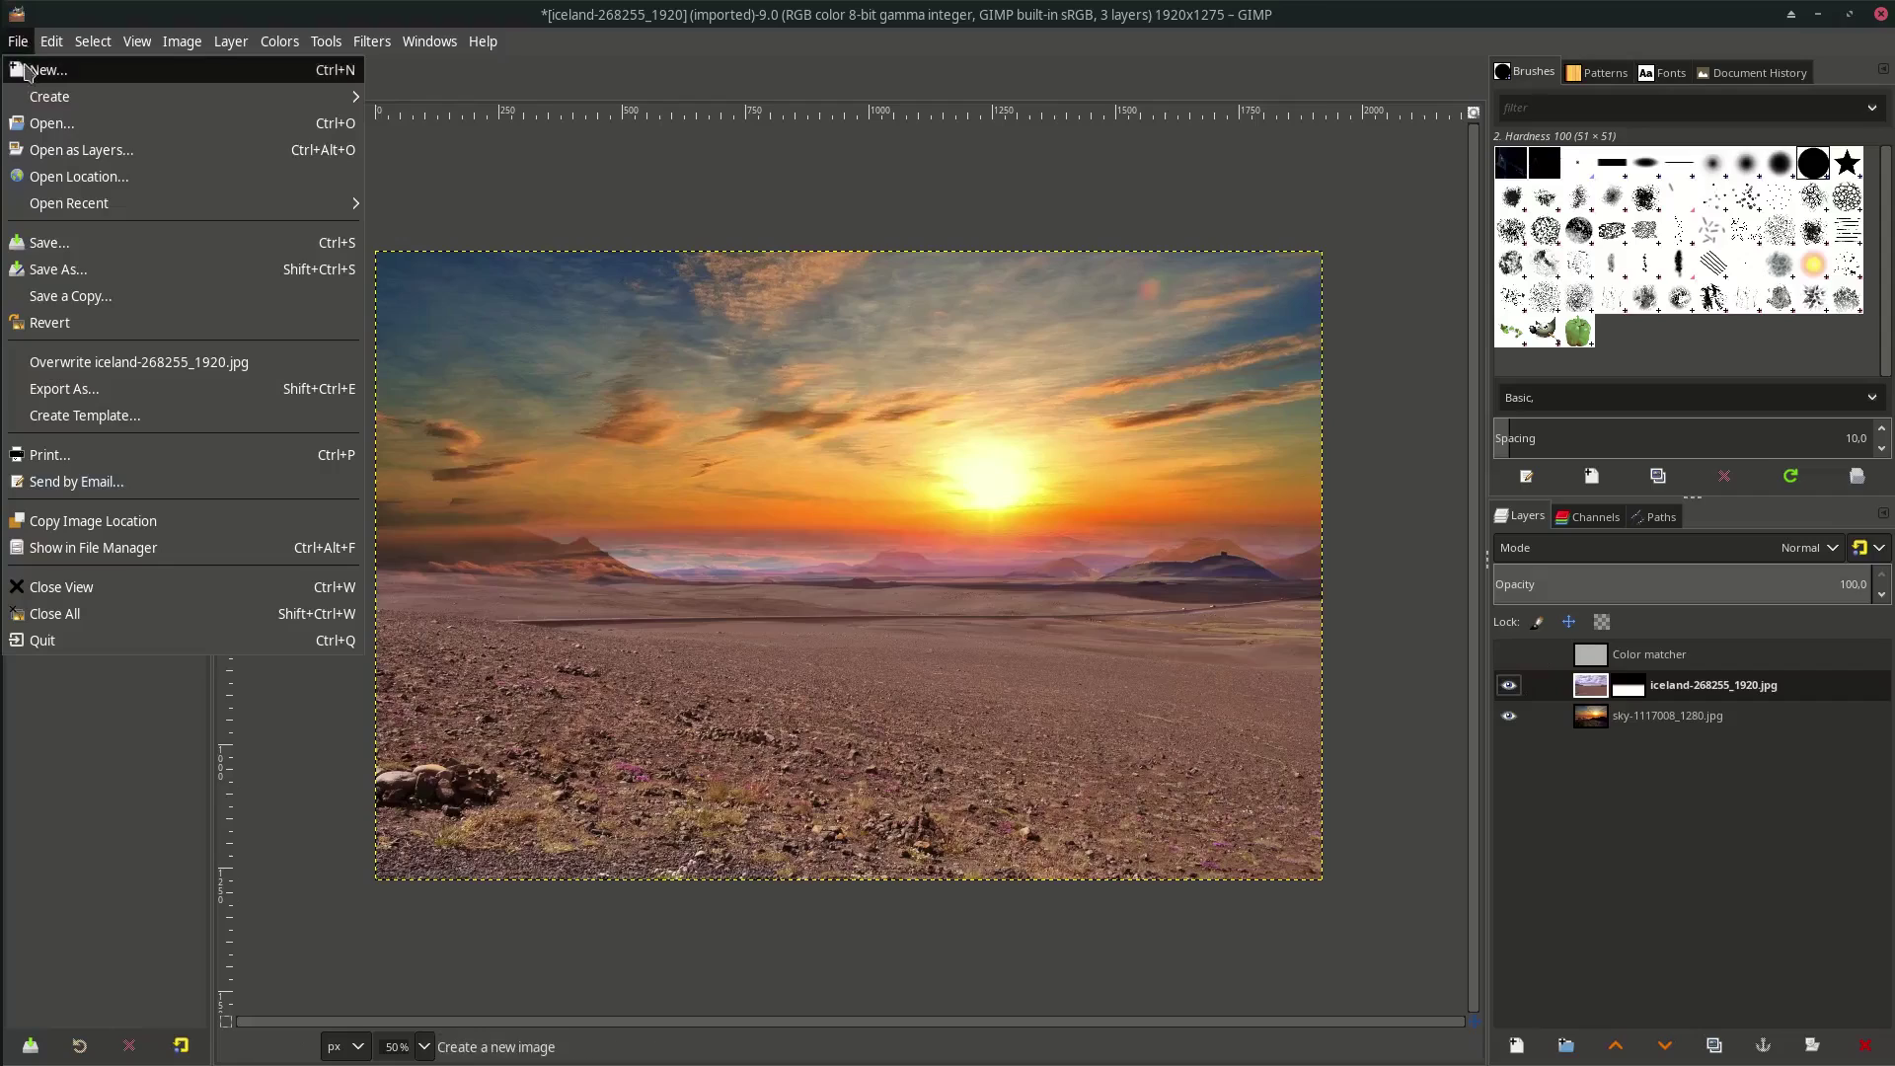
left_click(69, 148)
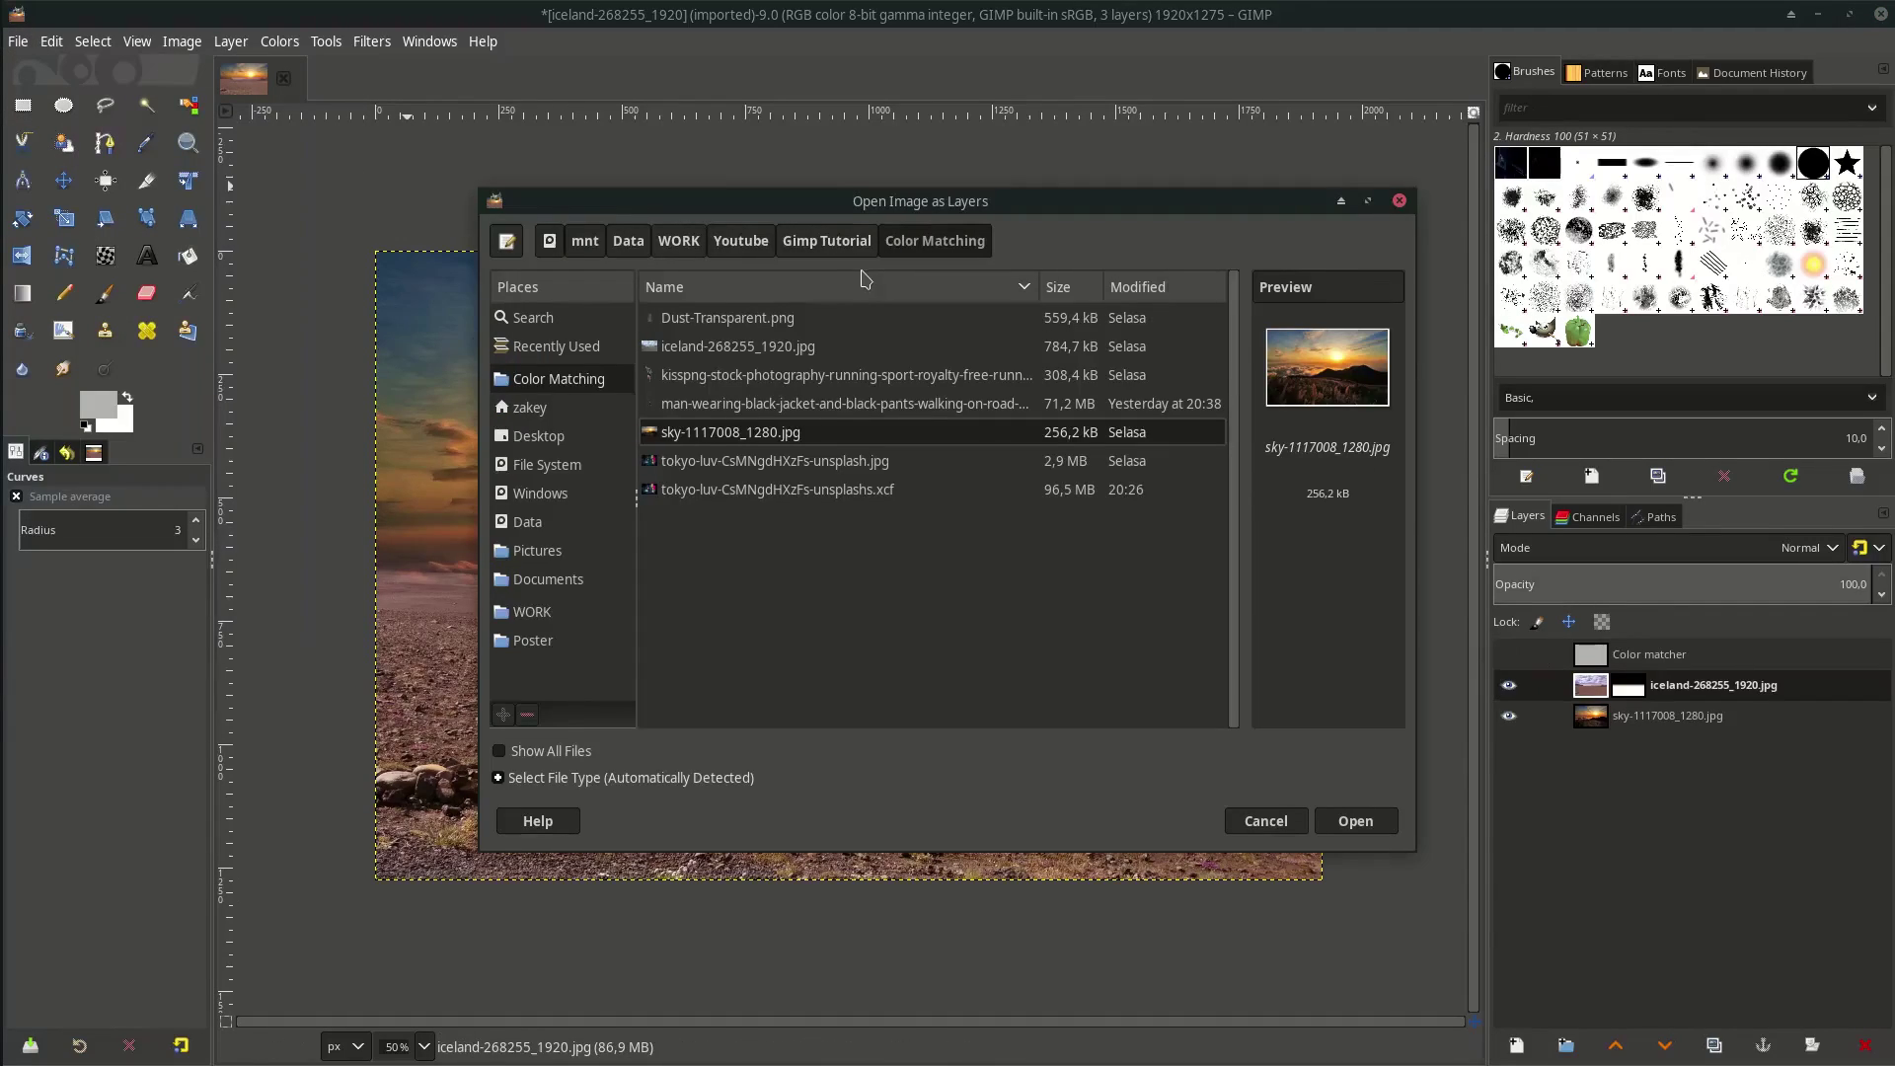
left_click(822, 377)
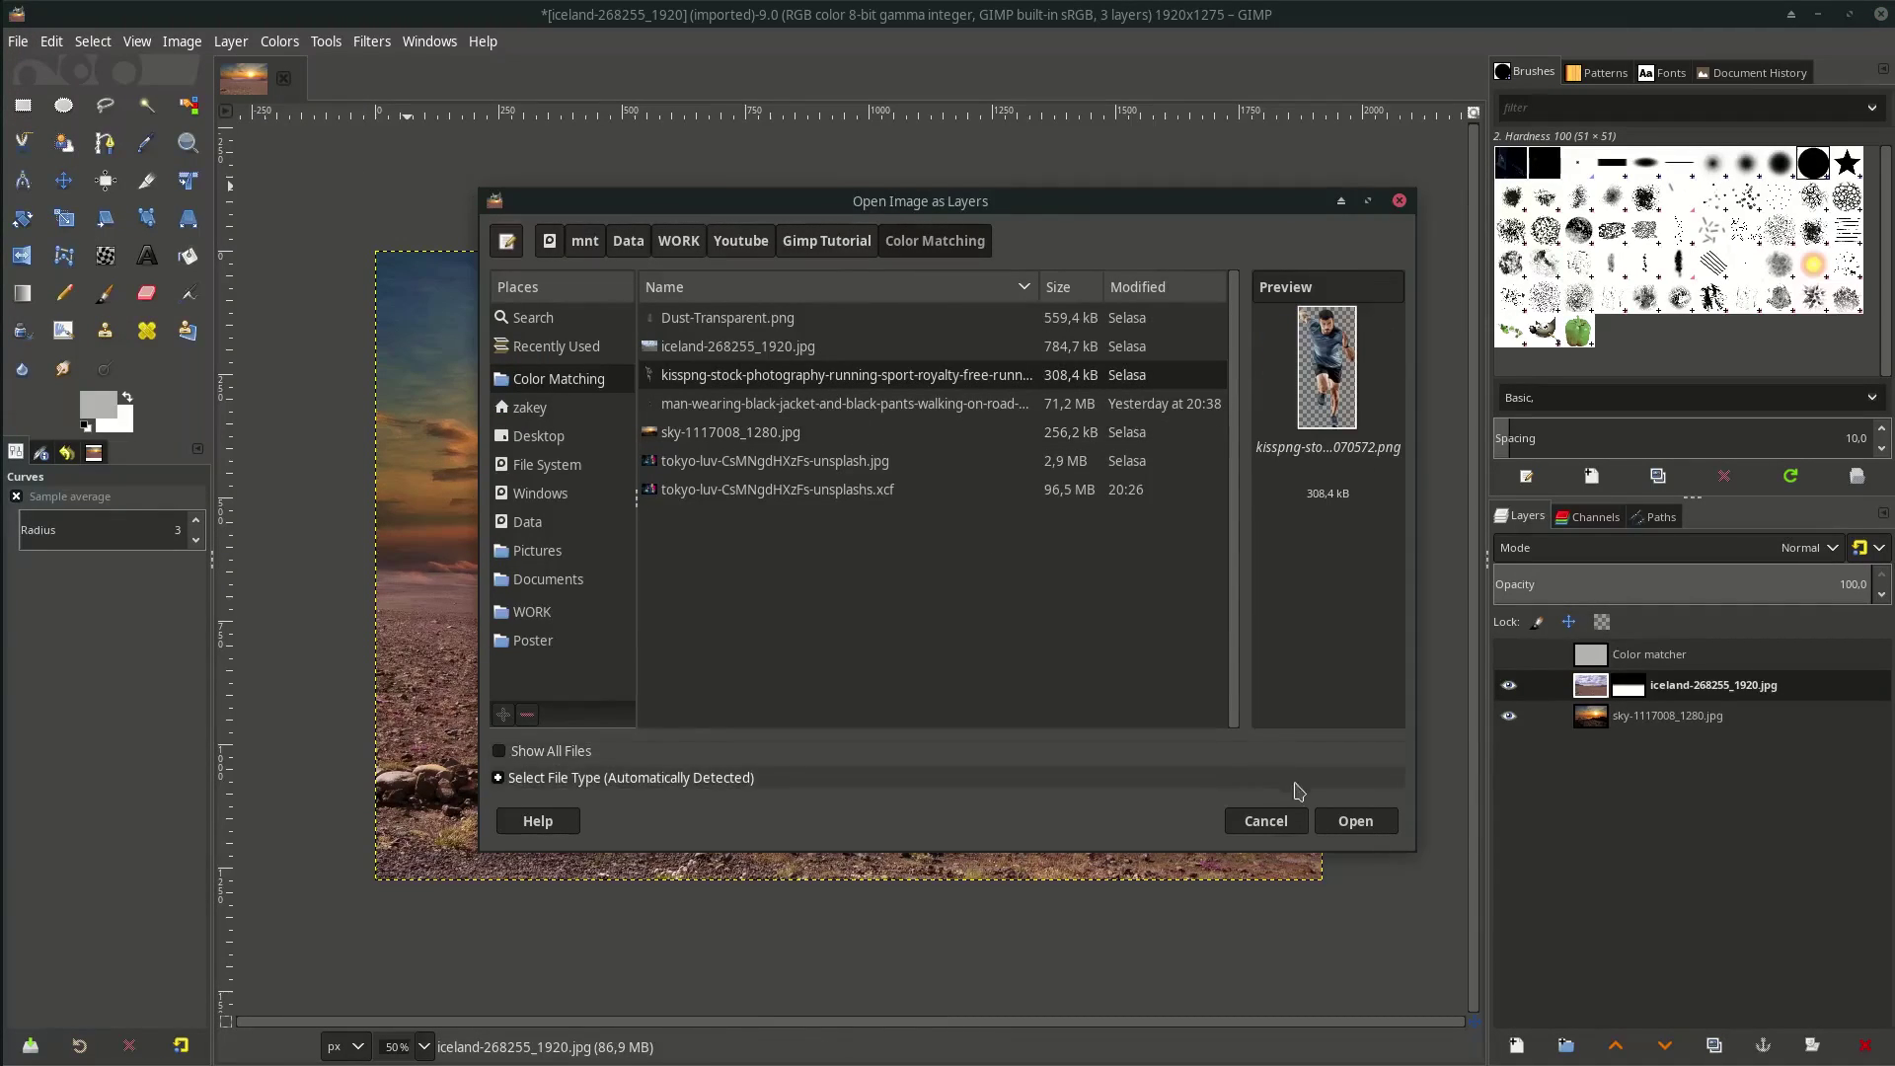
left_click(1355, 821)
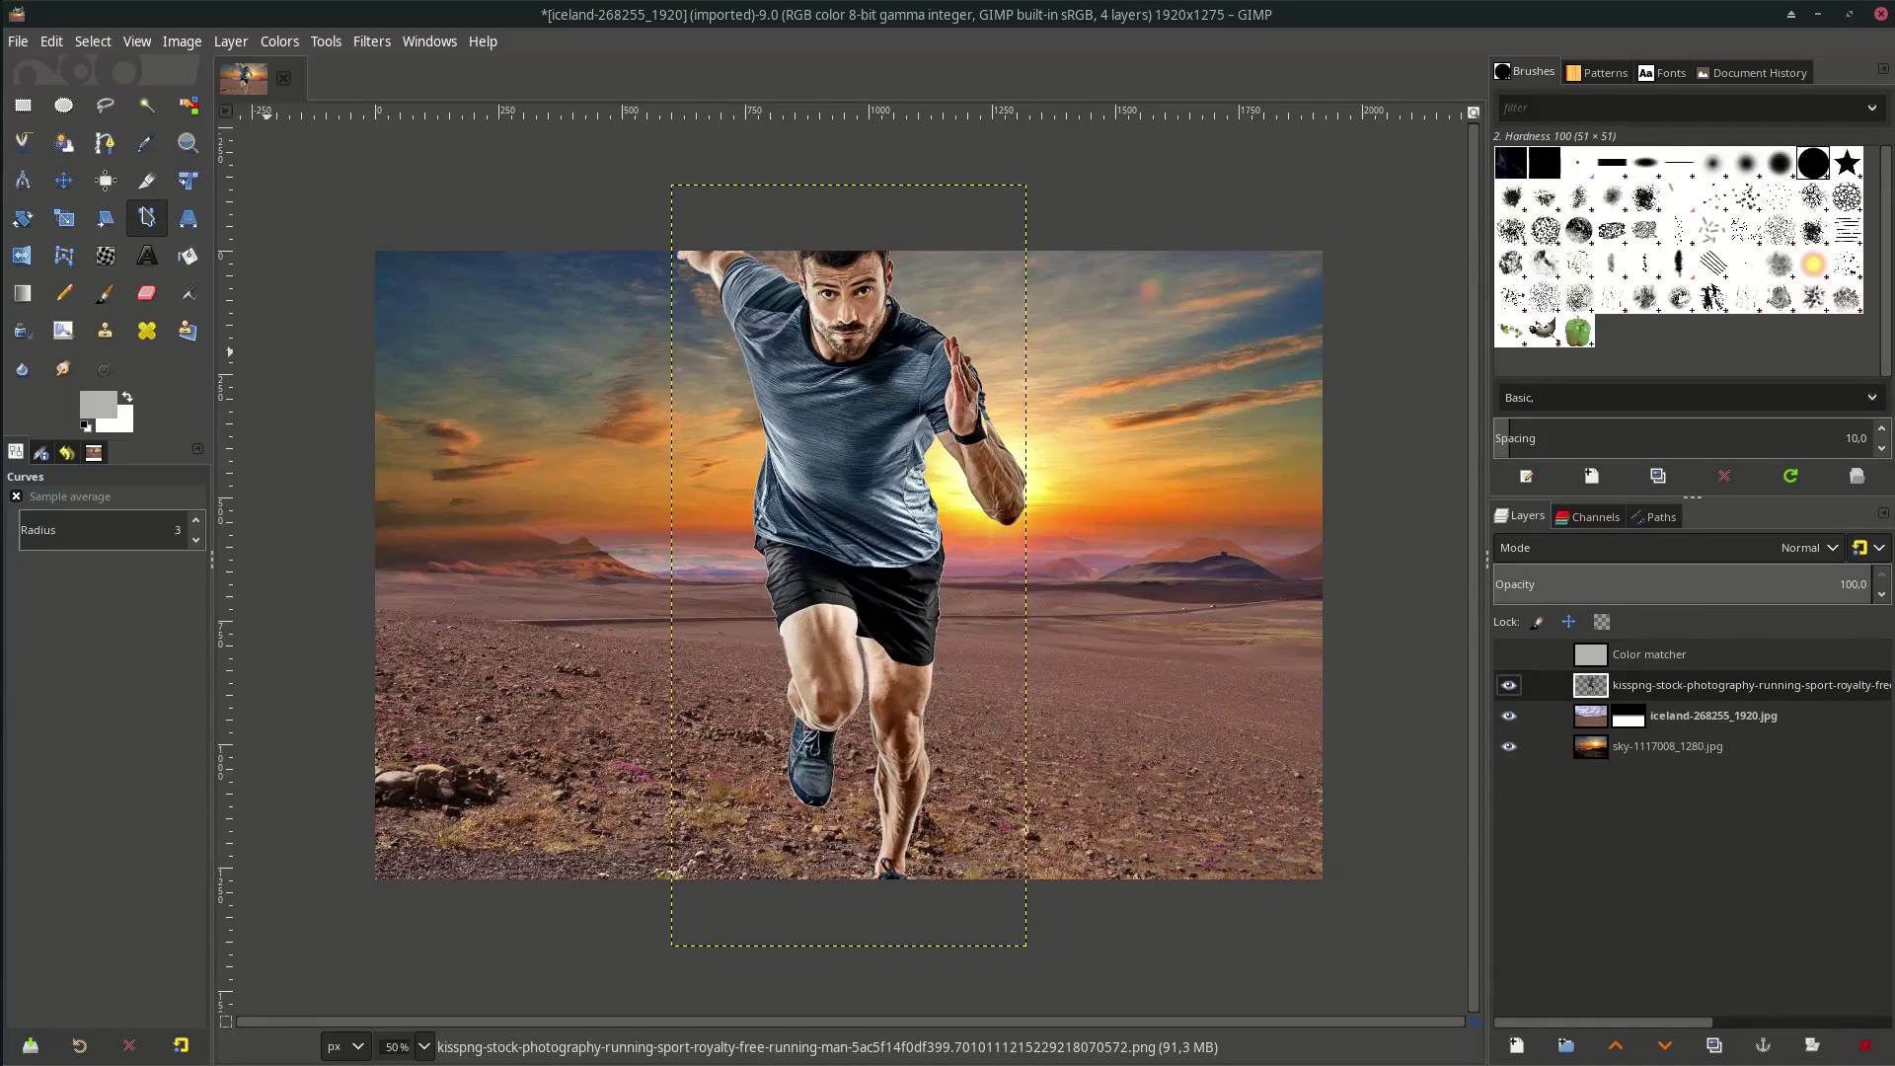
Scale the running man to 400×860 px and position him at the desert's centre
left_click(63, 218)
left_click_drag(715, 780, 777, 634)
left_click_drag(861, 573, 862, 599)
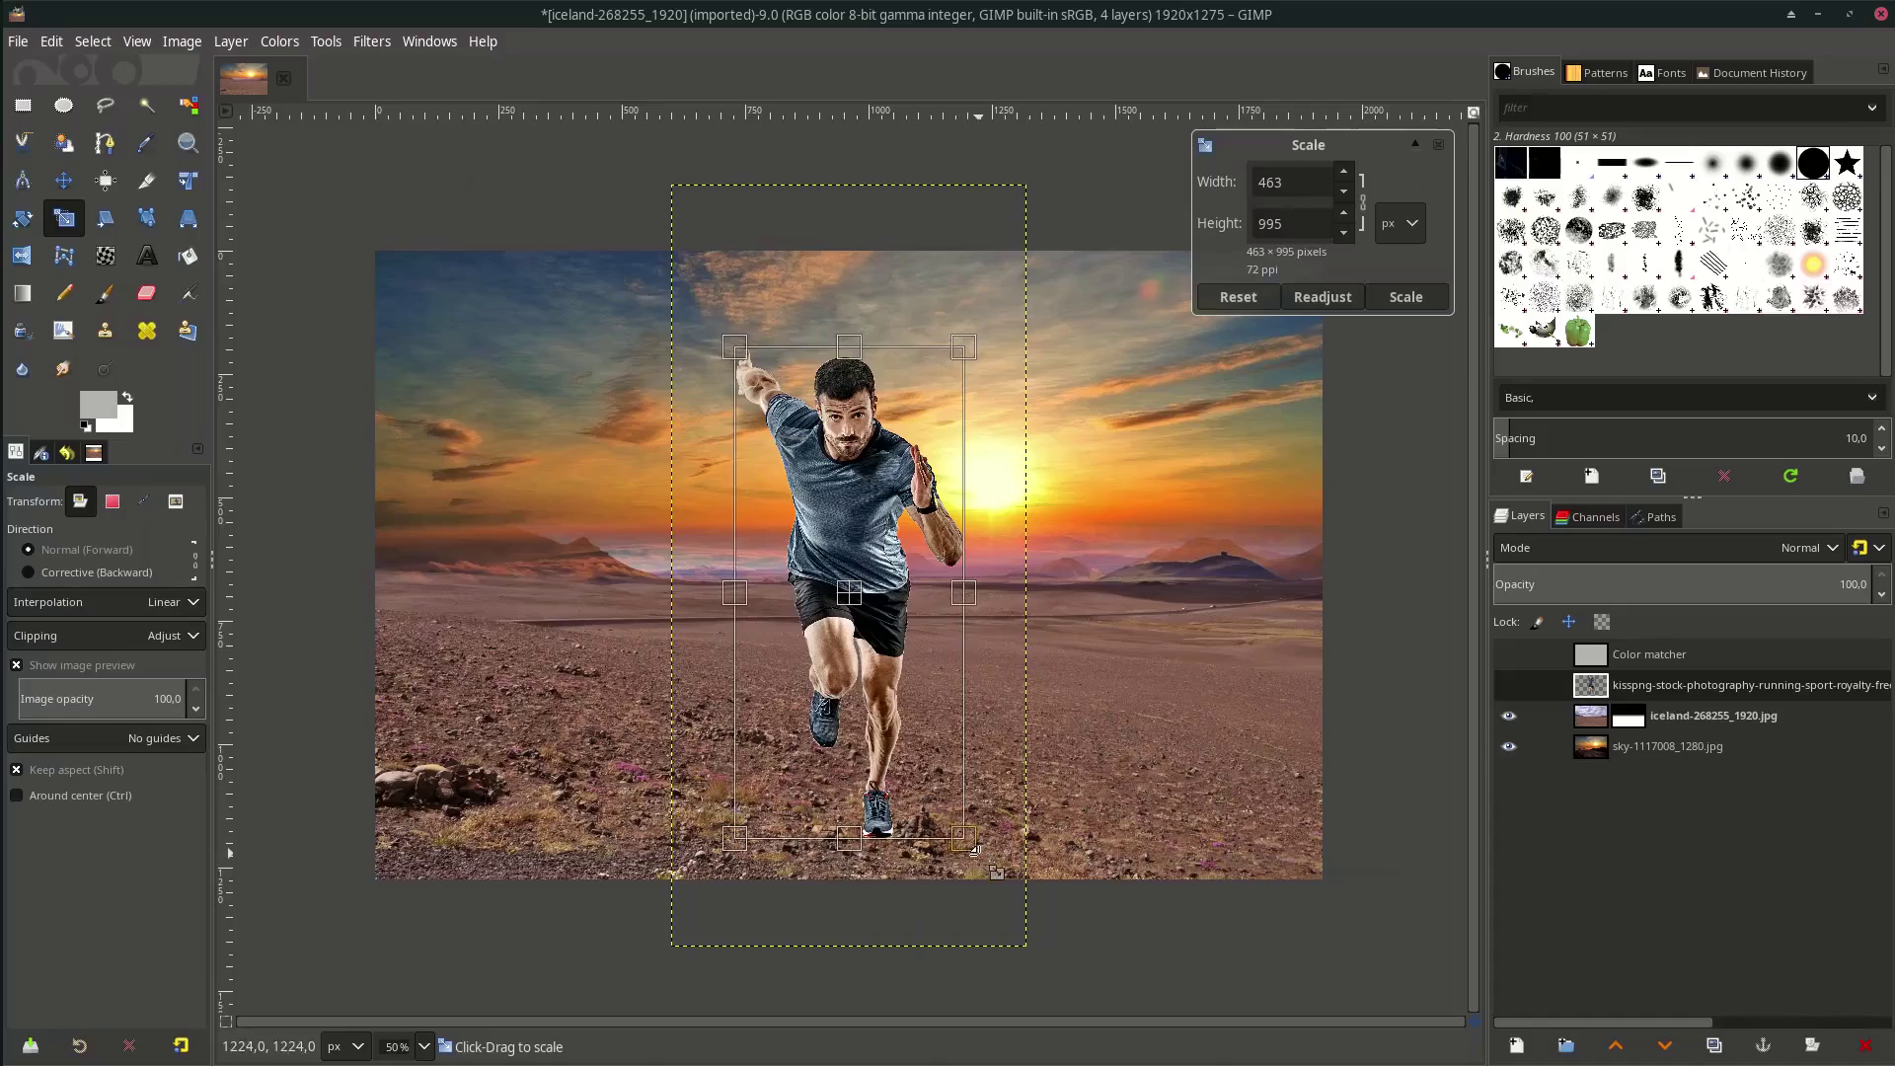
left_click_drag(964, 838, 932, 771)
left_click_drag(856, 578, 875, 613)
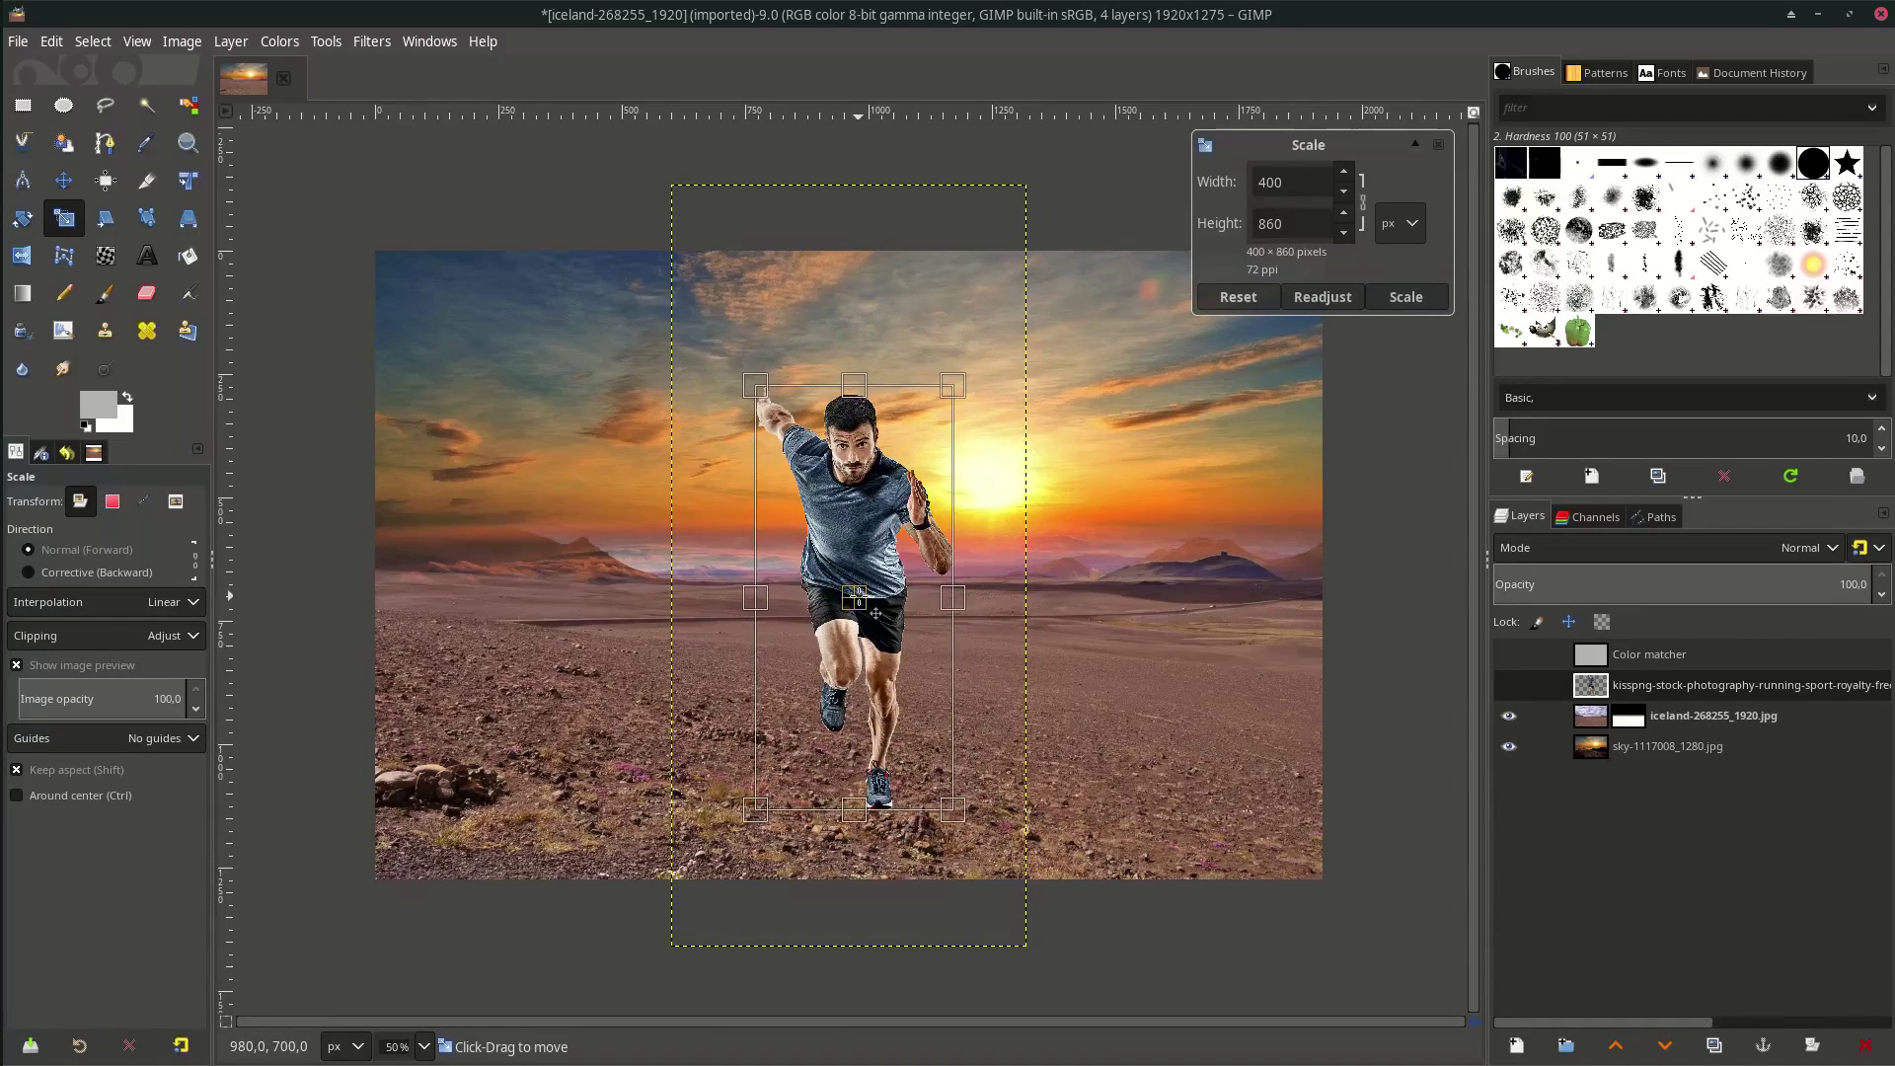
key("Return")
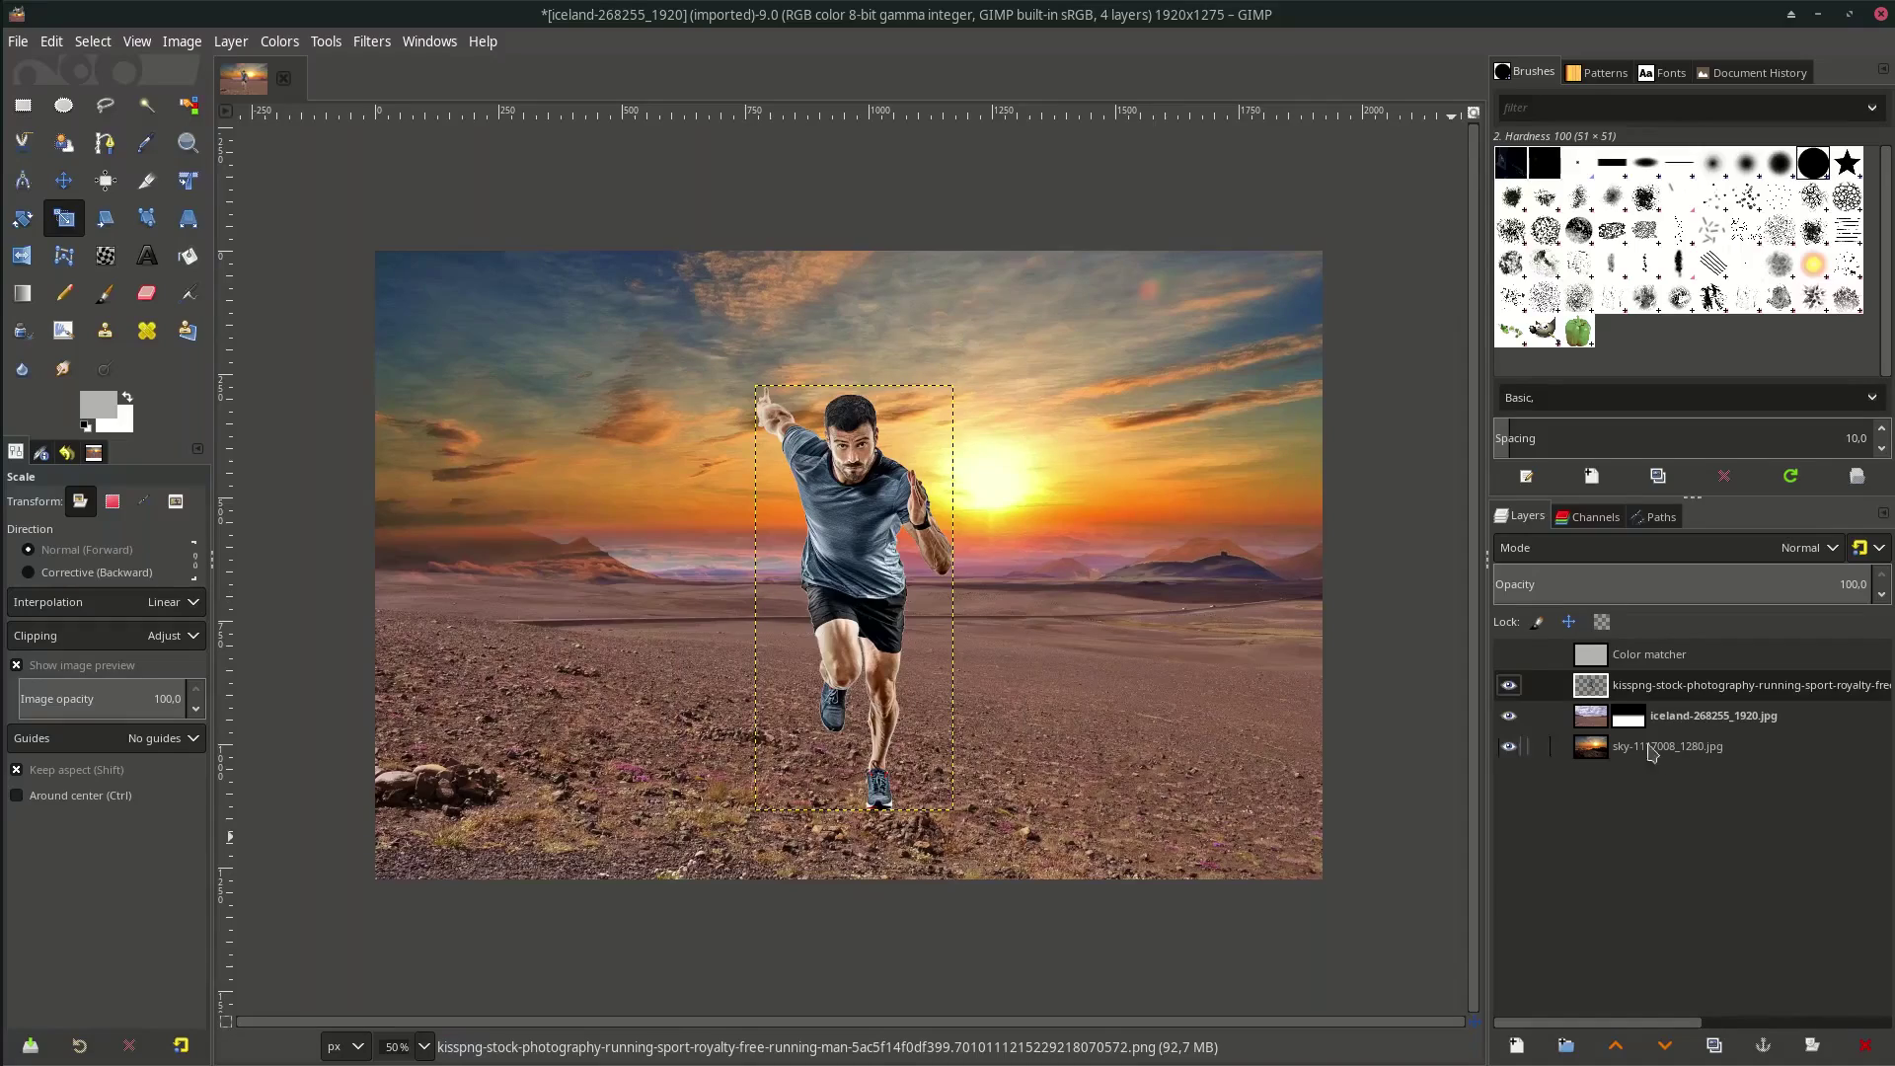
Show Color matcher and apply Curves tweaks to the running man's red, green and blue channels
left_click(1506, 656)
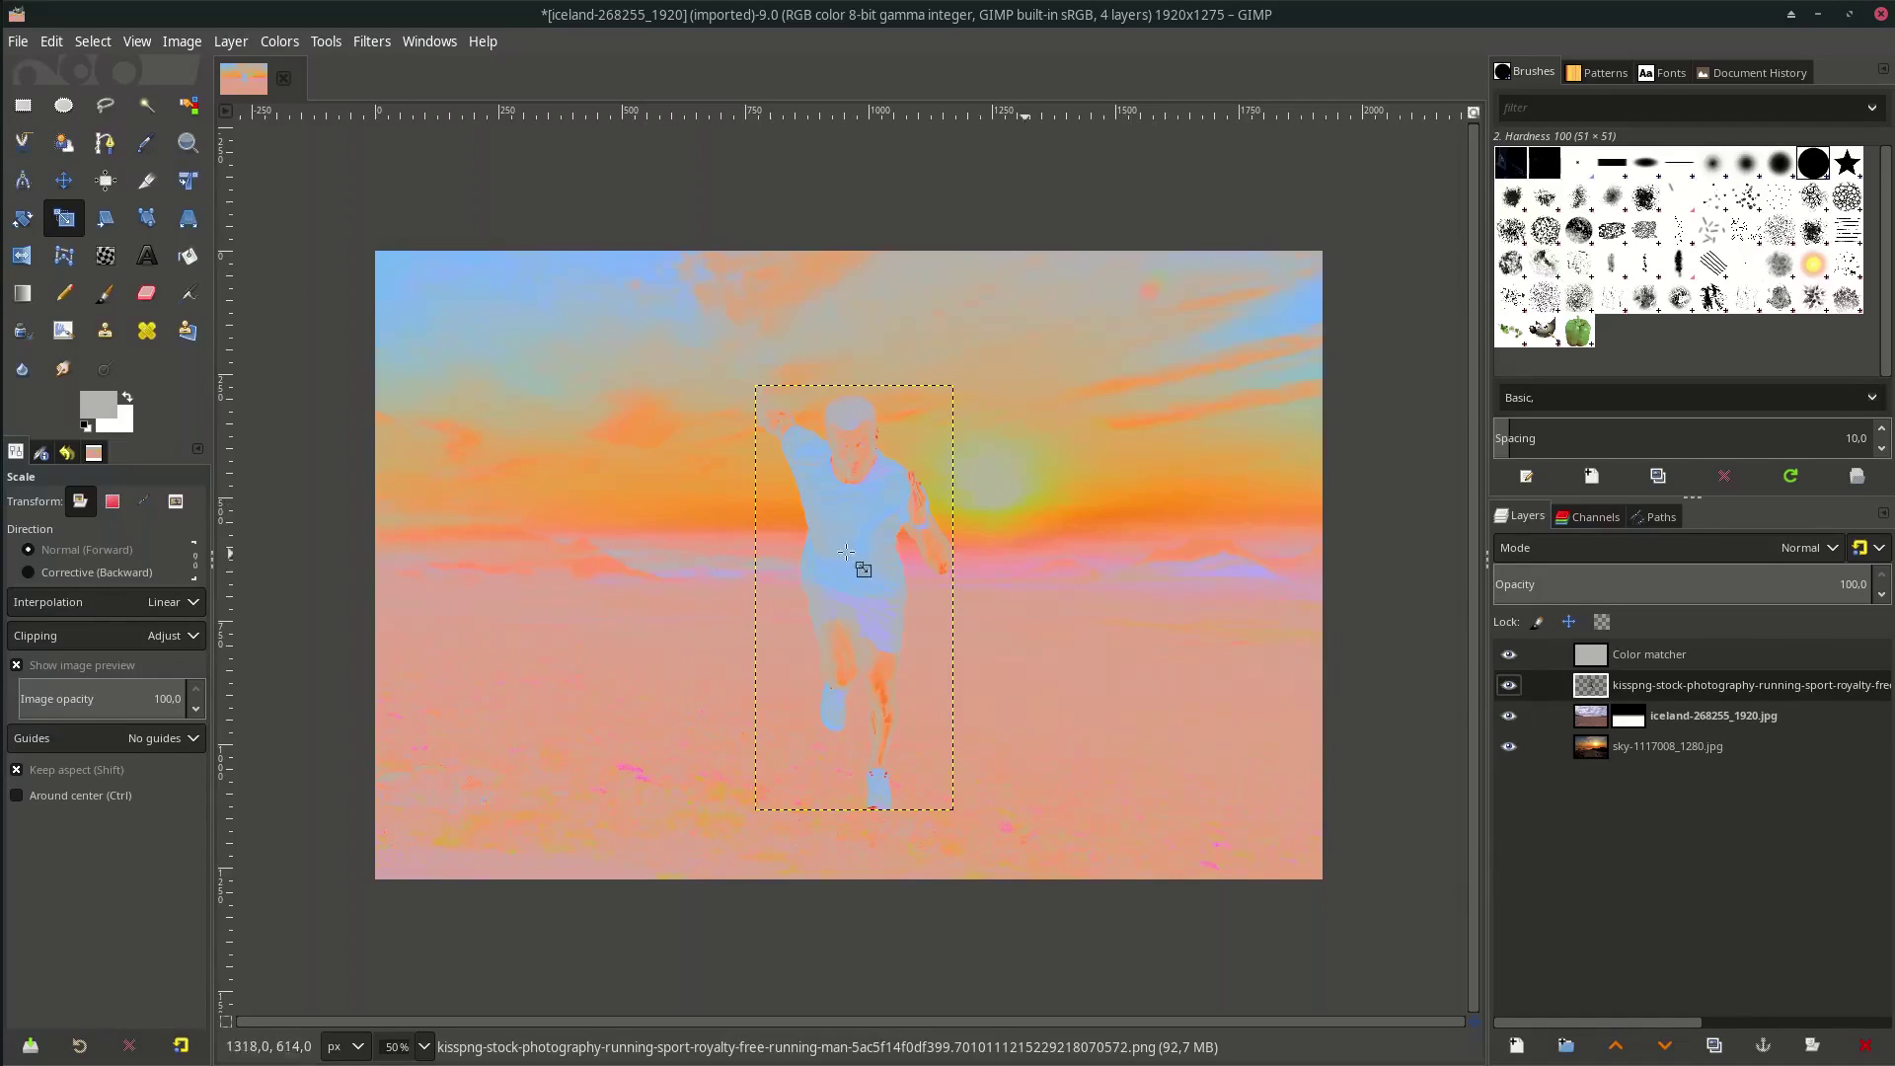
left_click(279, 41)
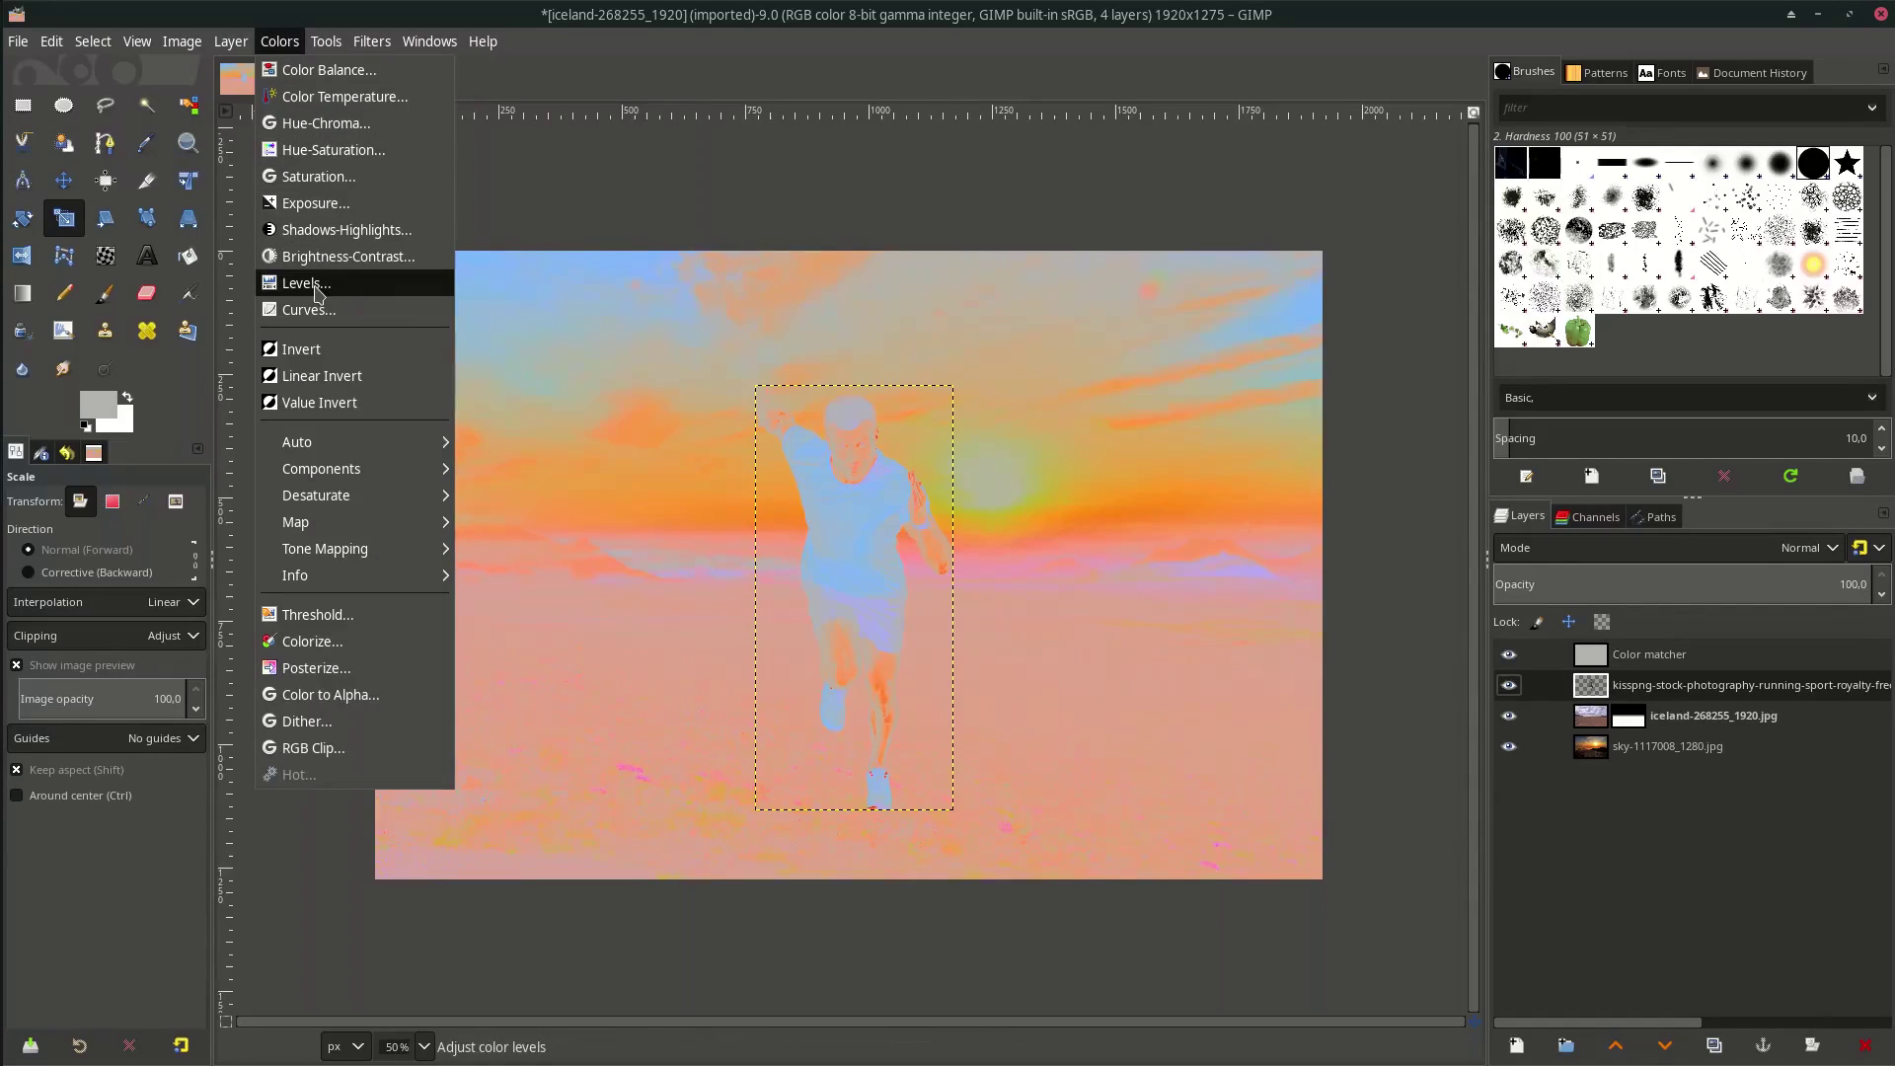
left_click(315, 310)
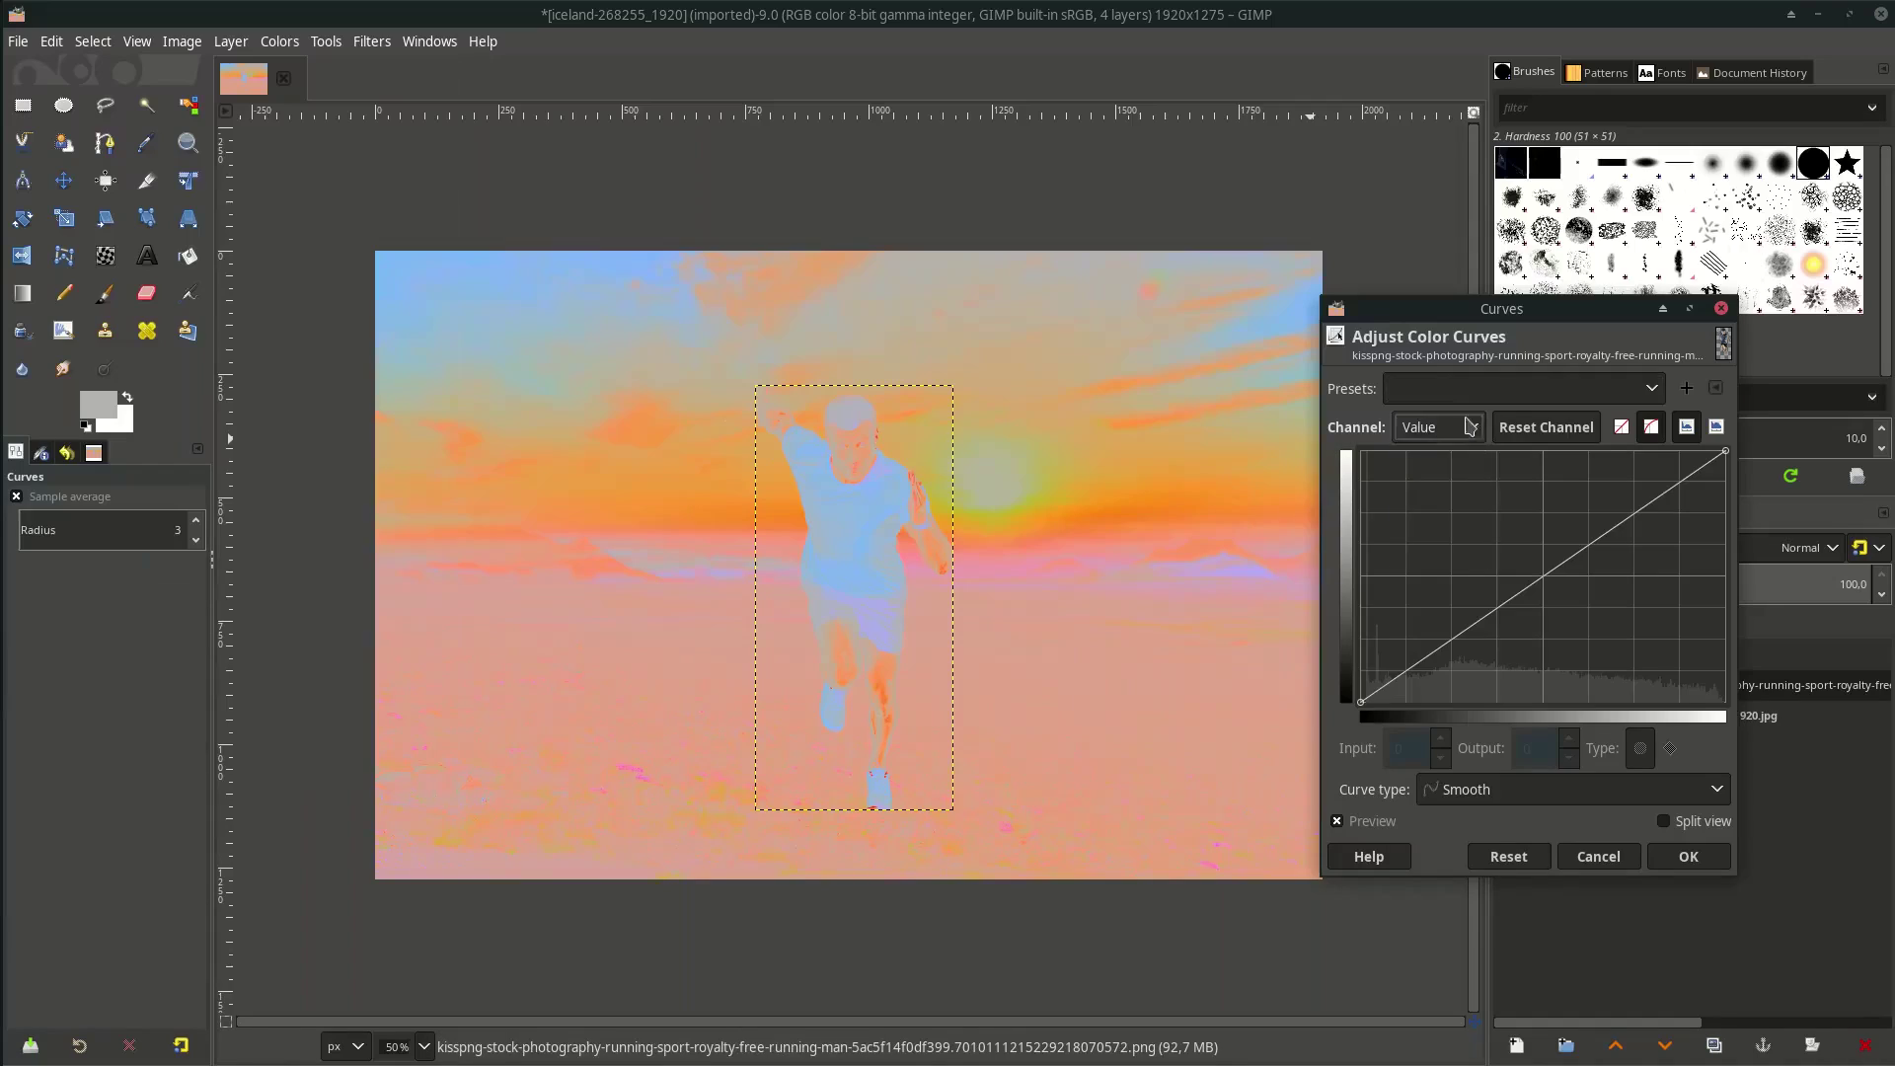
left_click(1439, 426)
left_click(1432, 456)
mouse_move(1547, 589)
left_mouse_down()
mouse_move(1530, 569)
mouse_move(1538, 613)
mouse_move(1519, 601)
left_mouse_up()
left_click(1439, 426)
left_click(1431, 452)
left_click(1439, 427)
left_click(1431, 452)
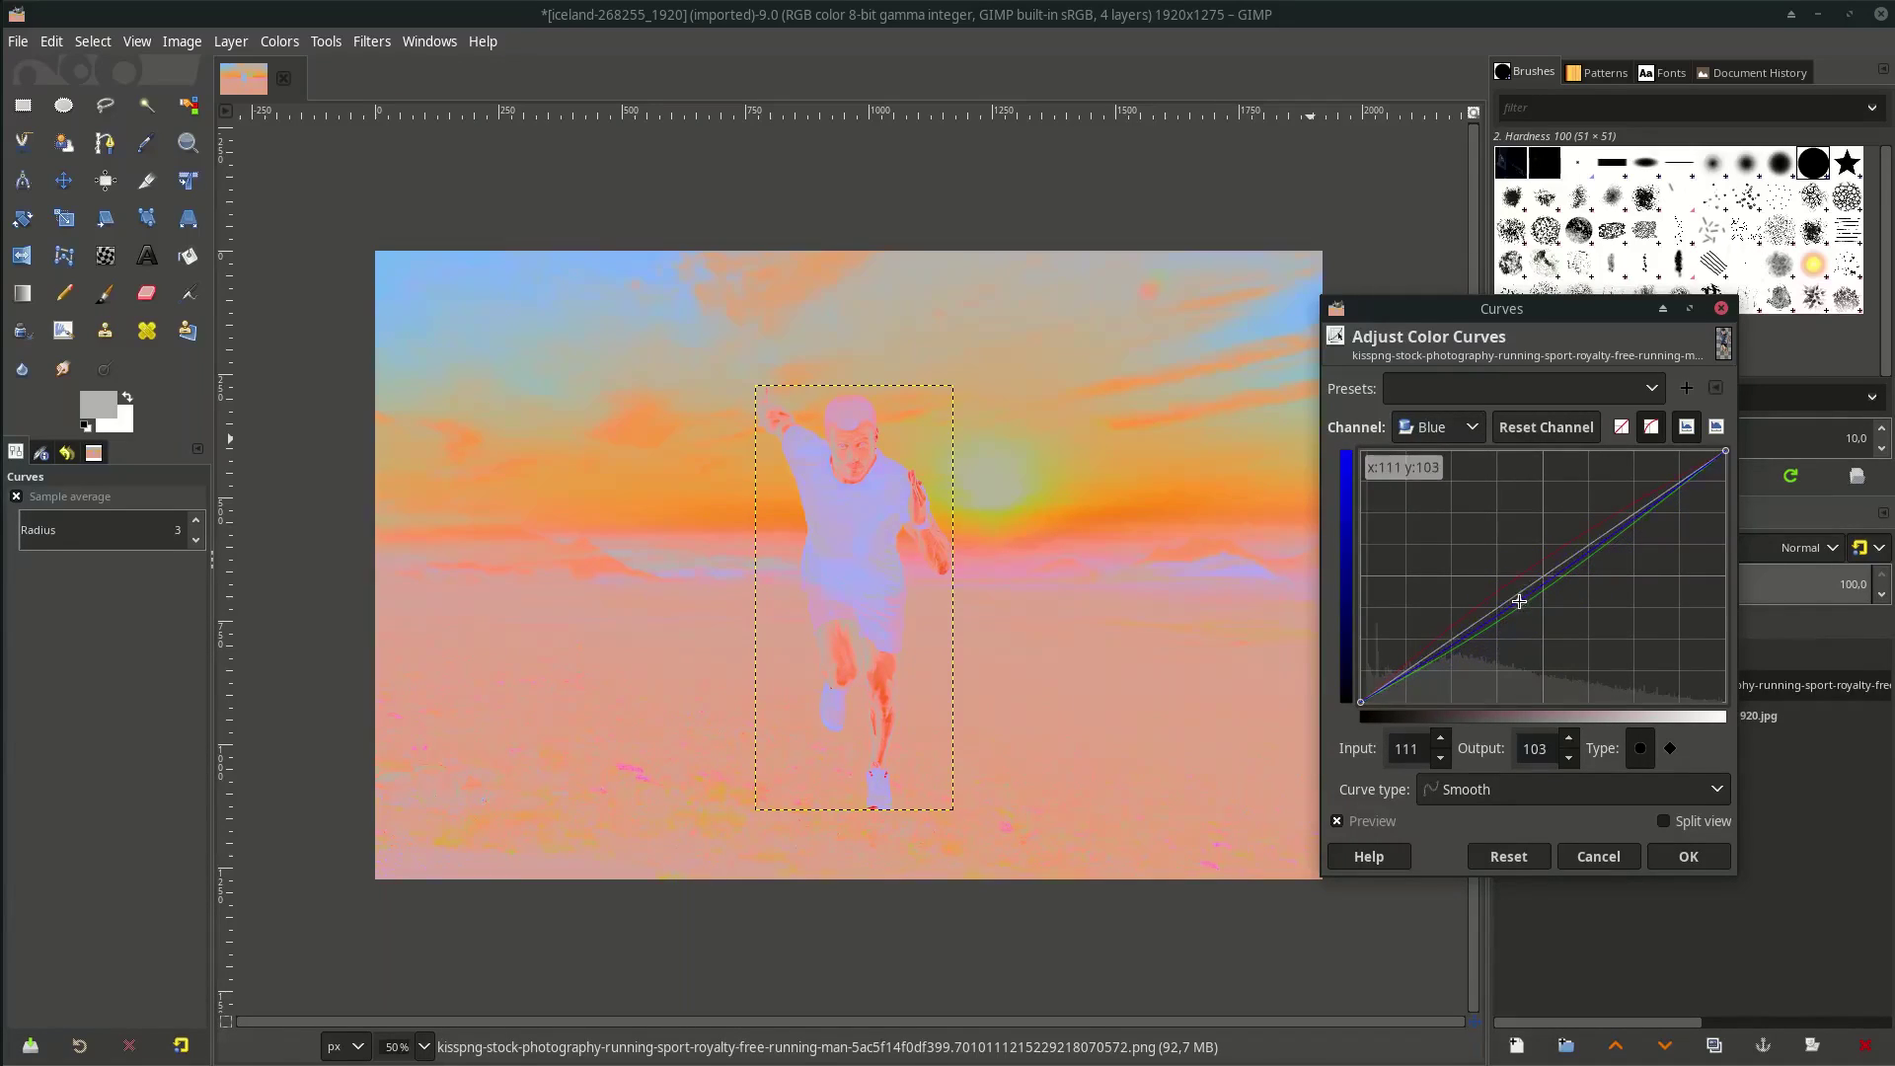
left_click(1689, 855)
Hide the Color matcher layer again and reselect the running man layer
left_click(1604, 662)
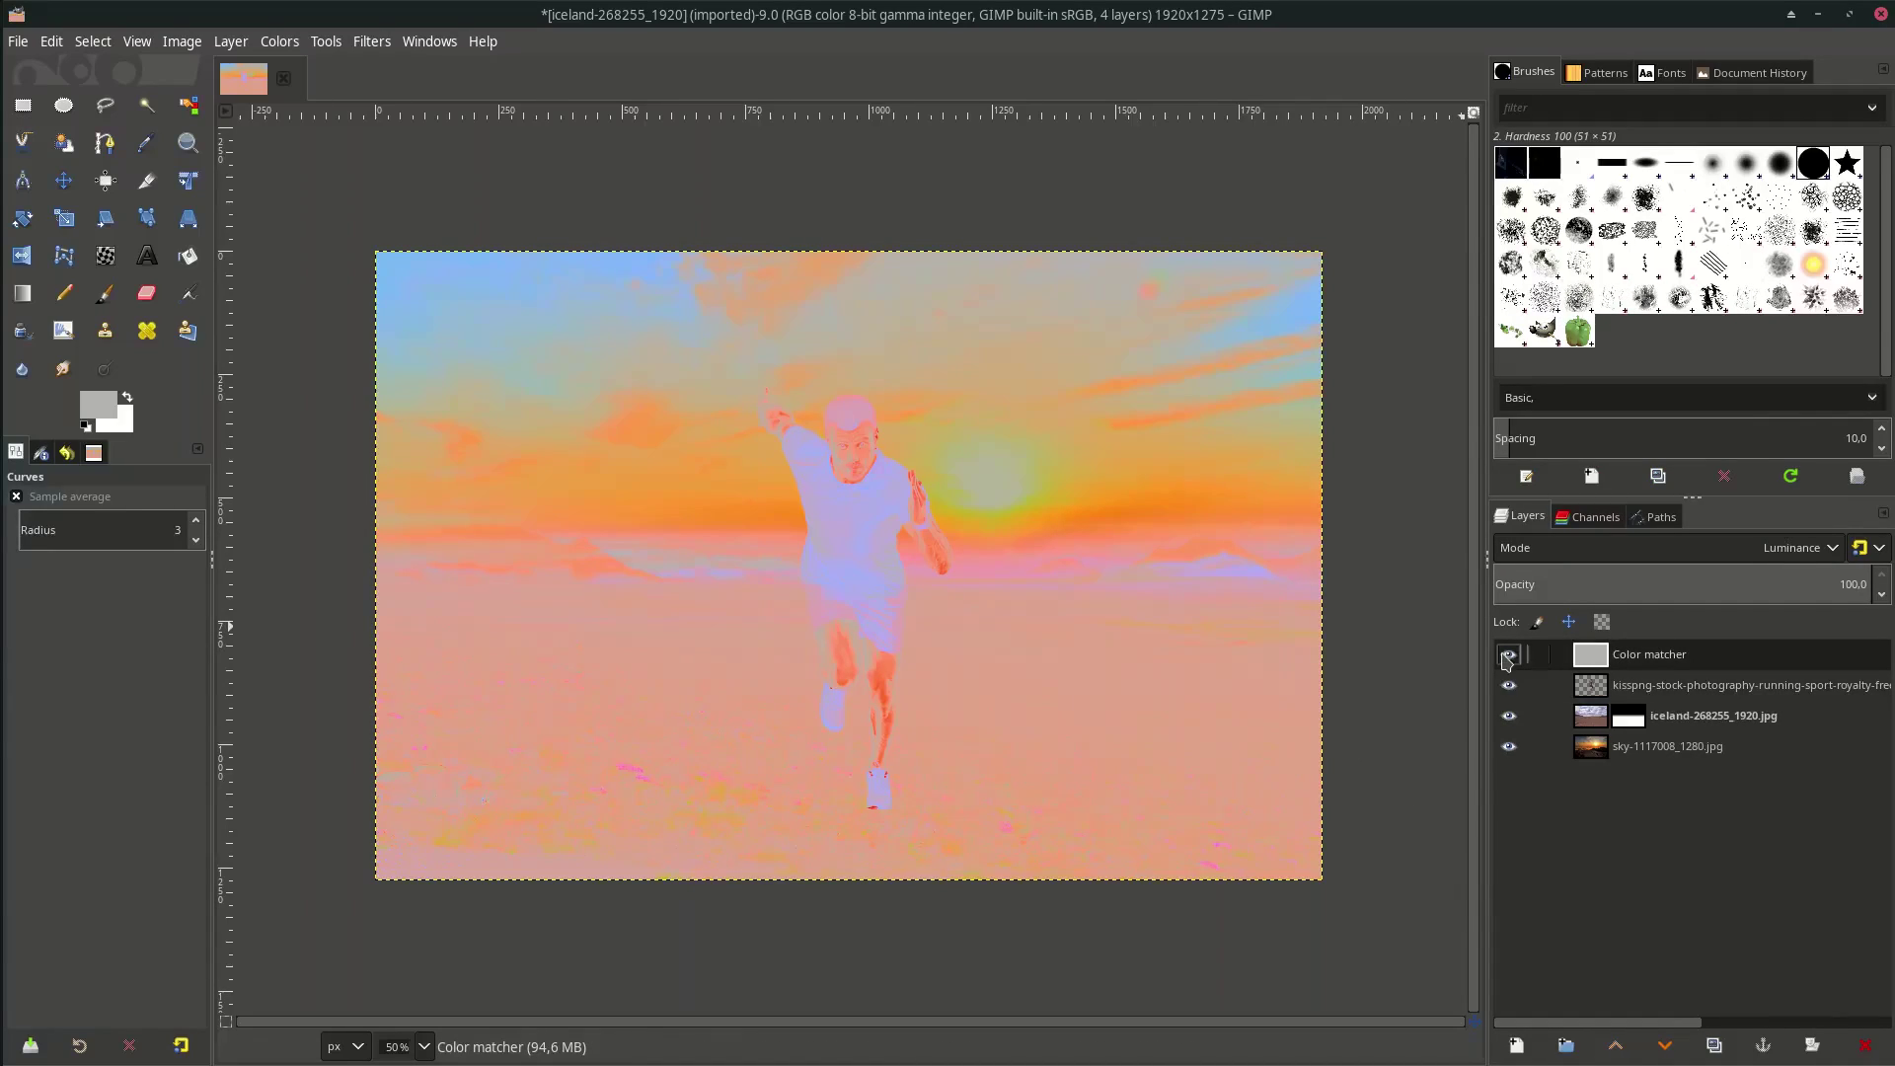
left_click(1507, 658)
left_click(1599, 688)
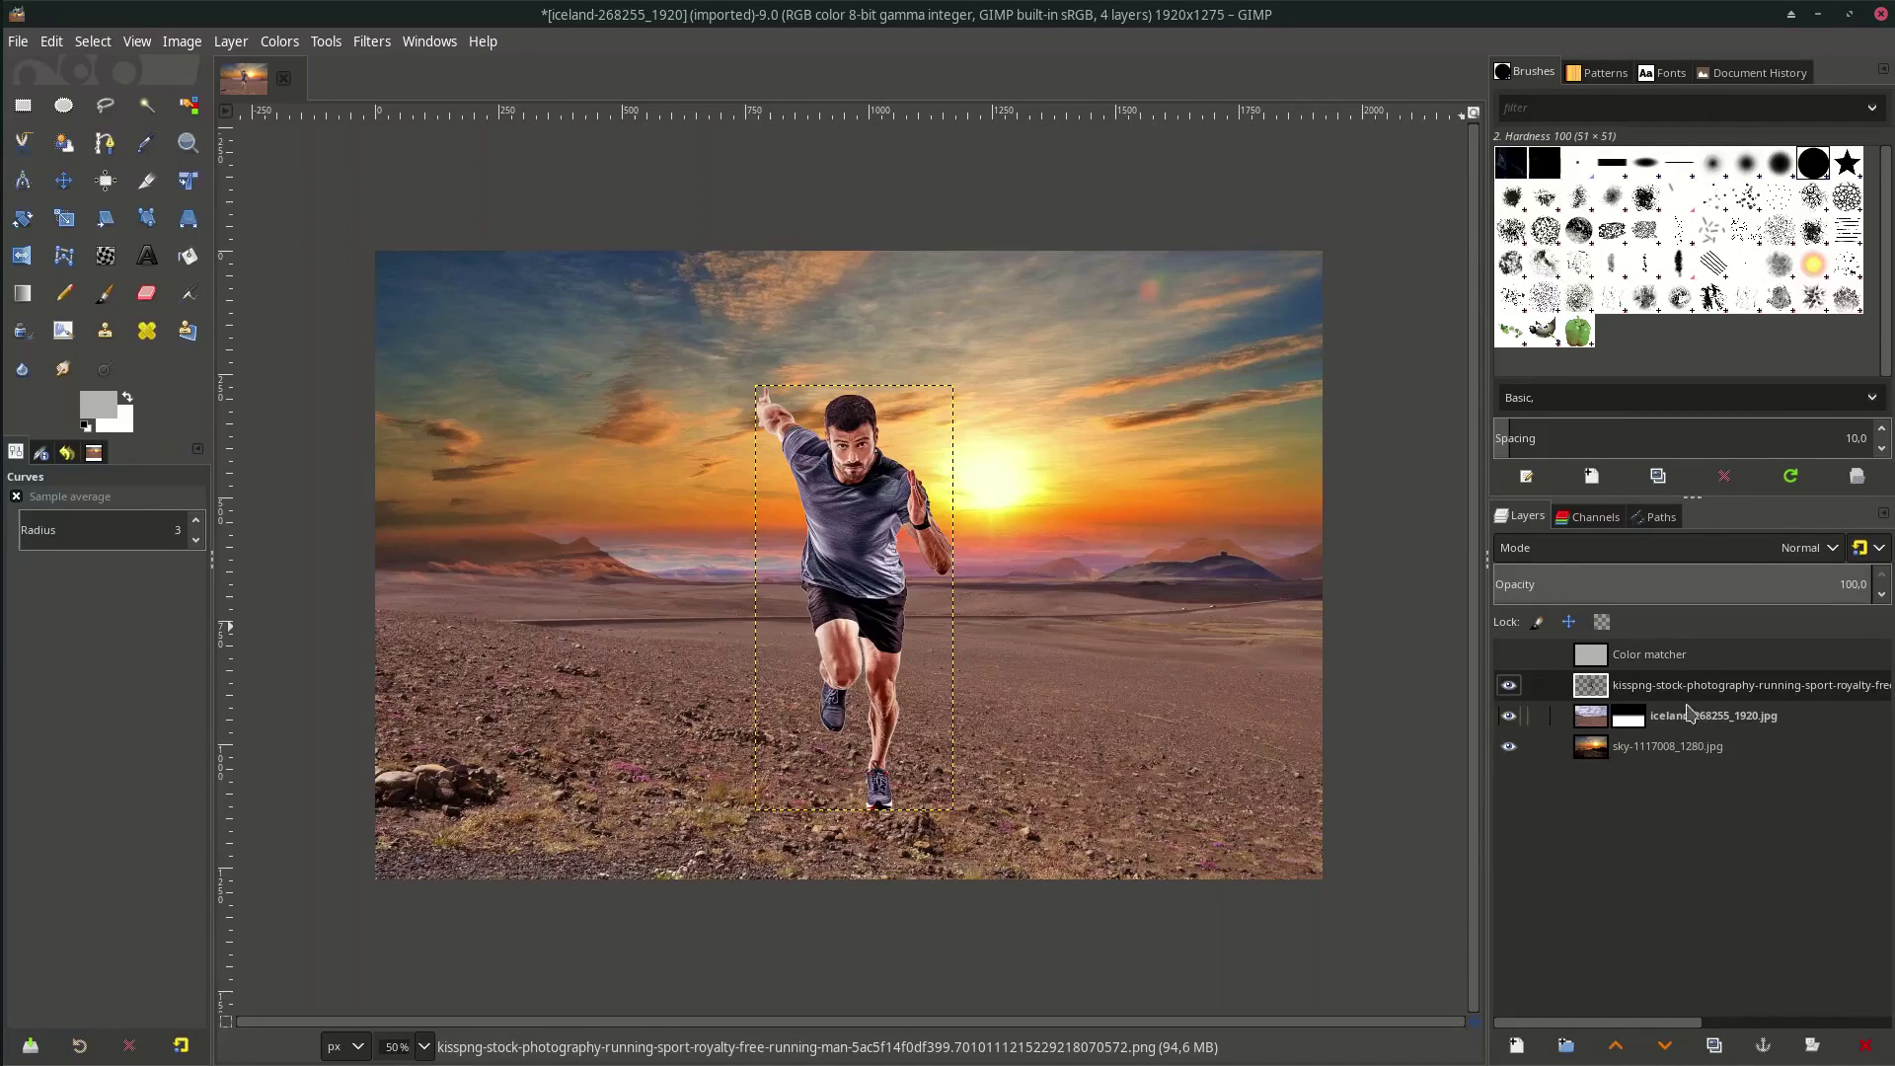
Duplicate the running man layer and name the copy 'shadow'
left_click(1717, 1046)
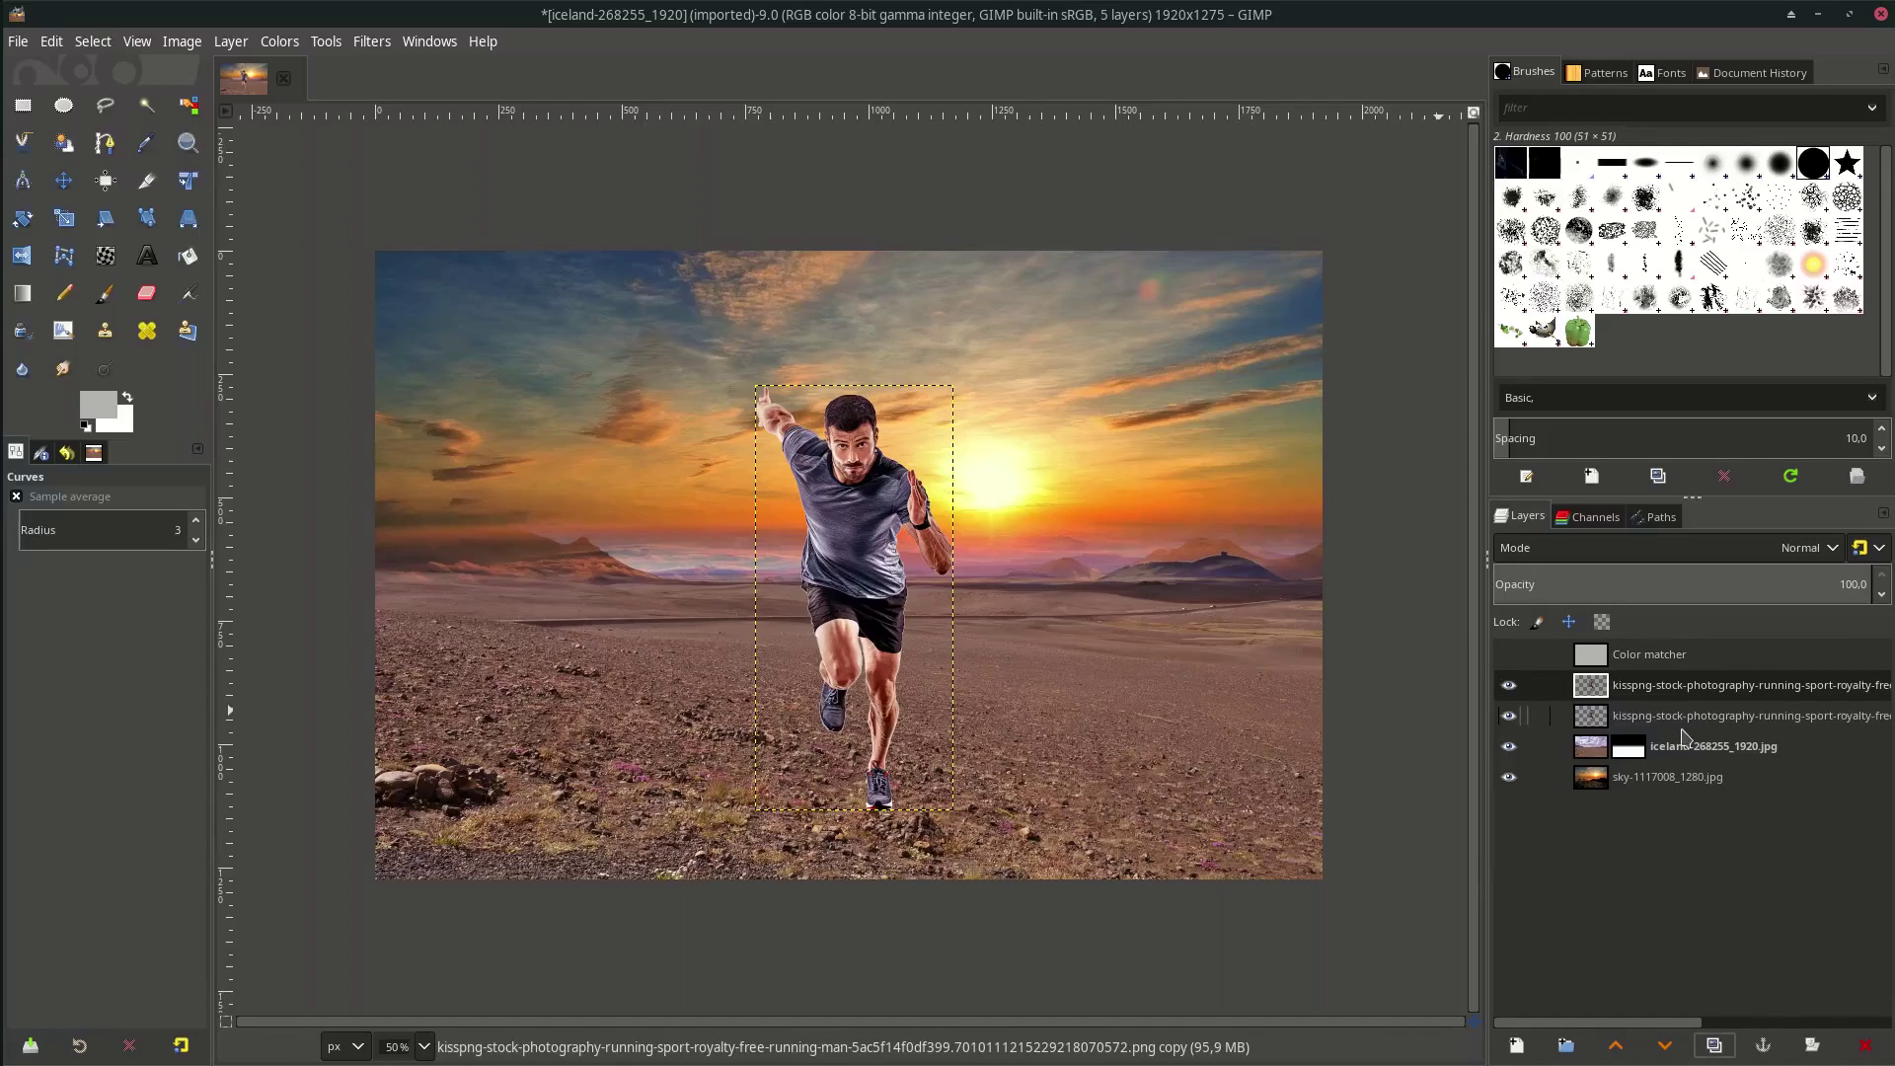
type("sha")
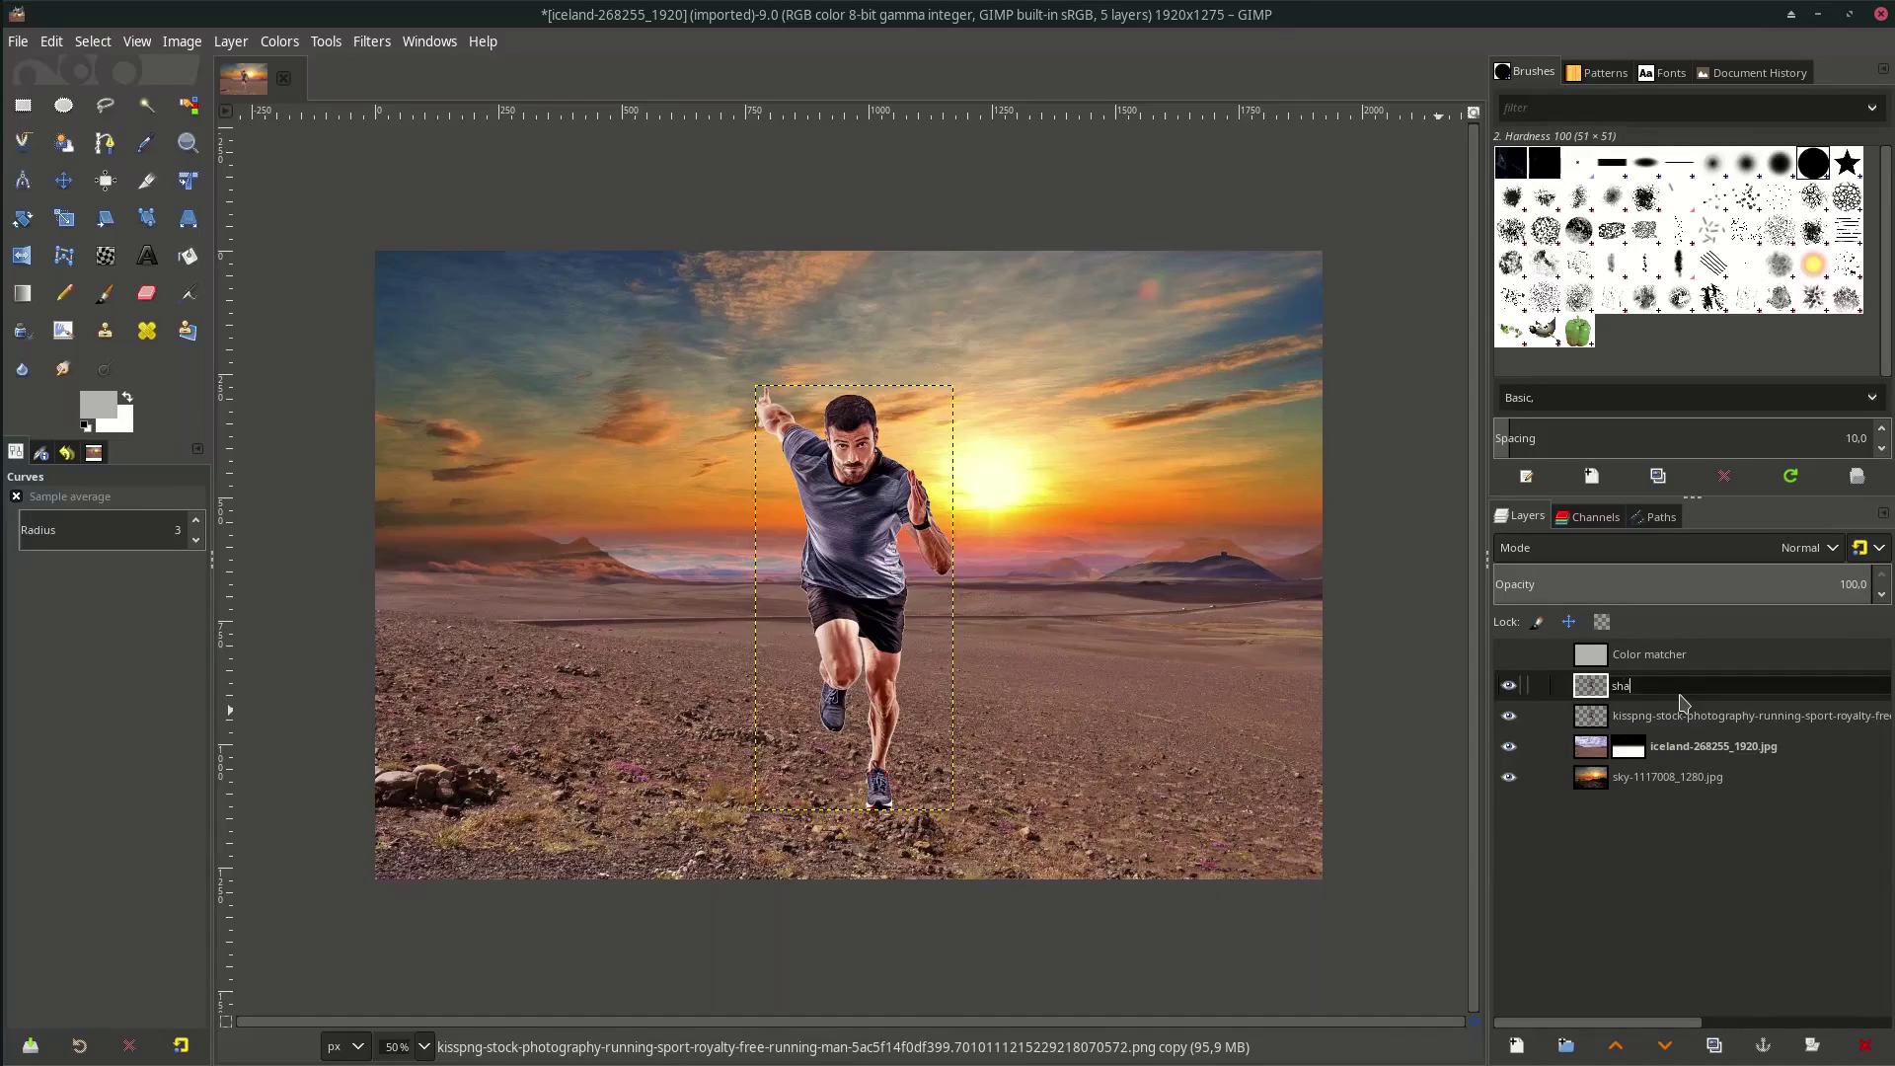
type("dow")
key("Return")
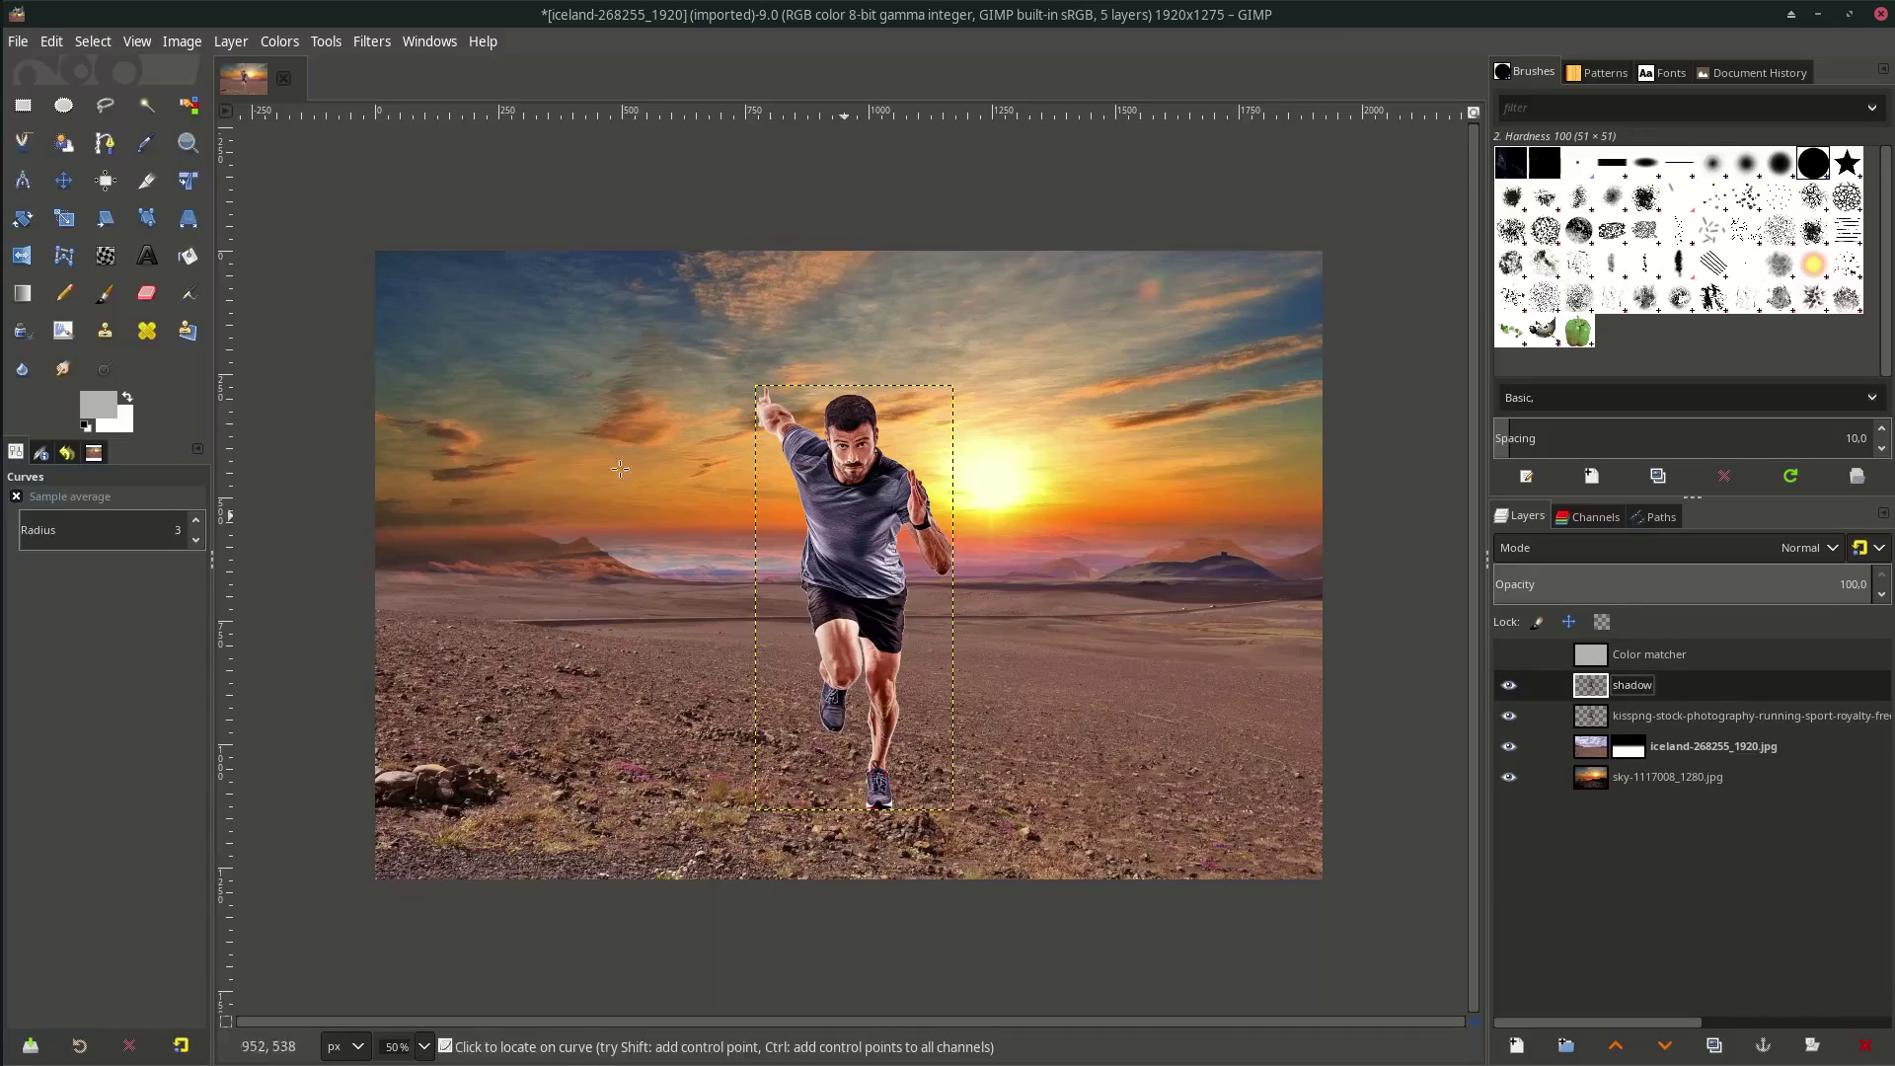
Perspective-transform the shadow layer so it lies flat on the ground below the runner's feet
left_click(185, 227)
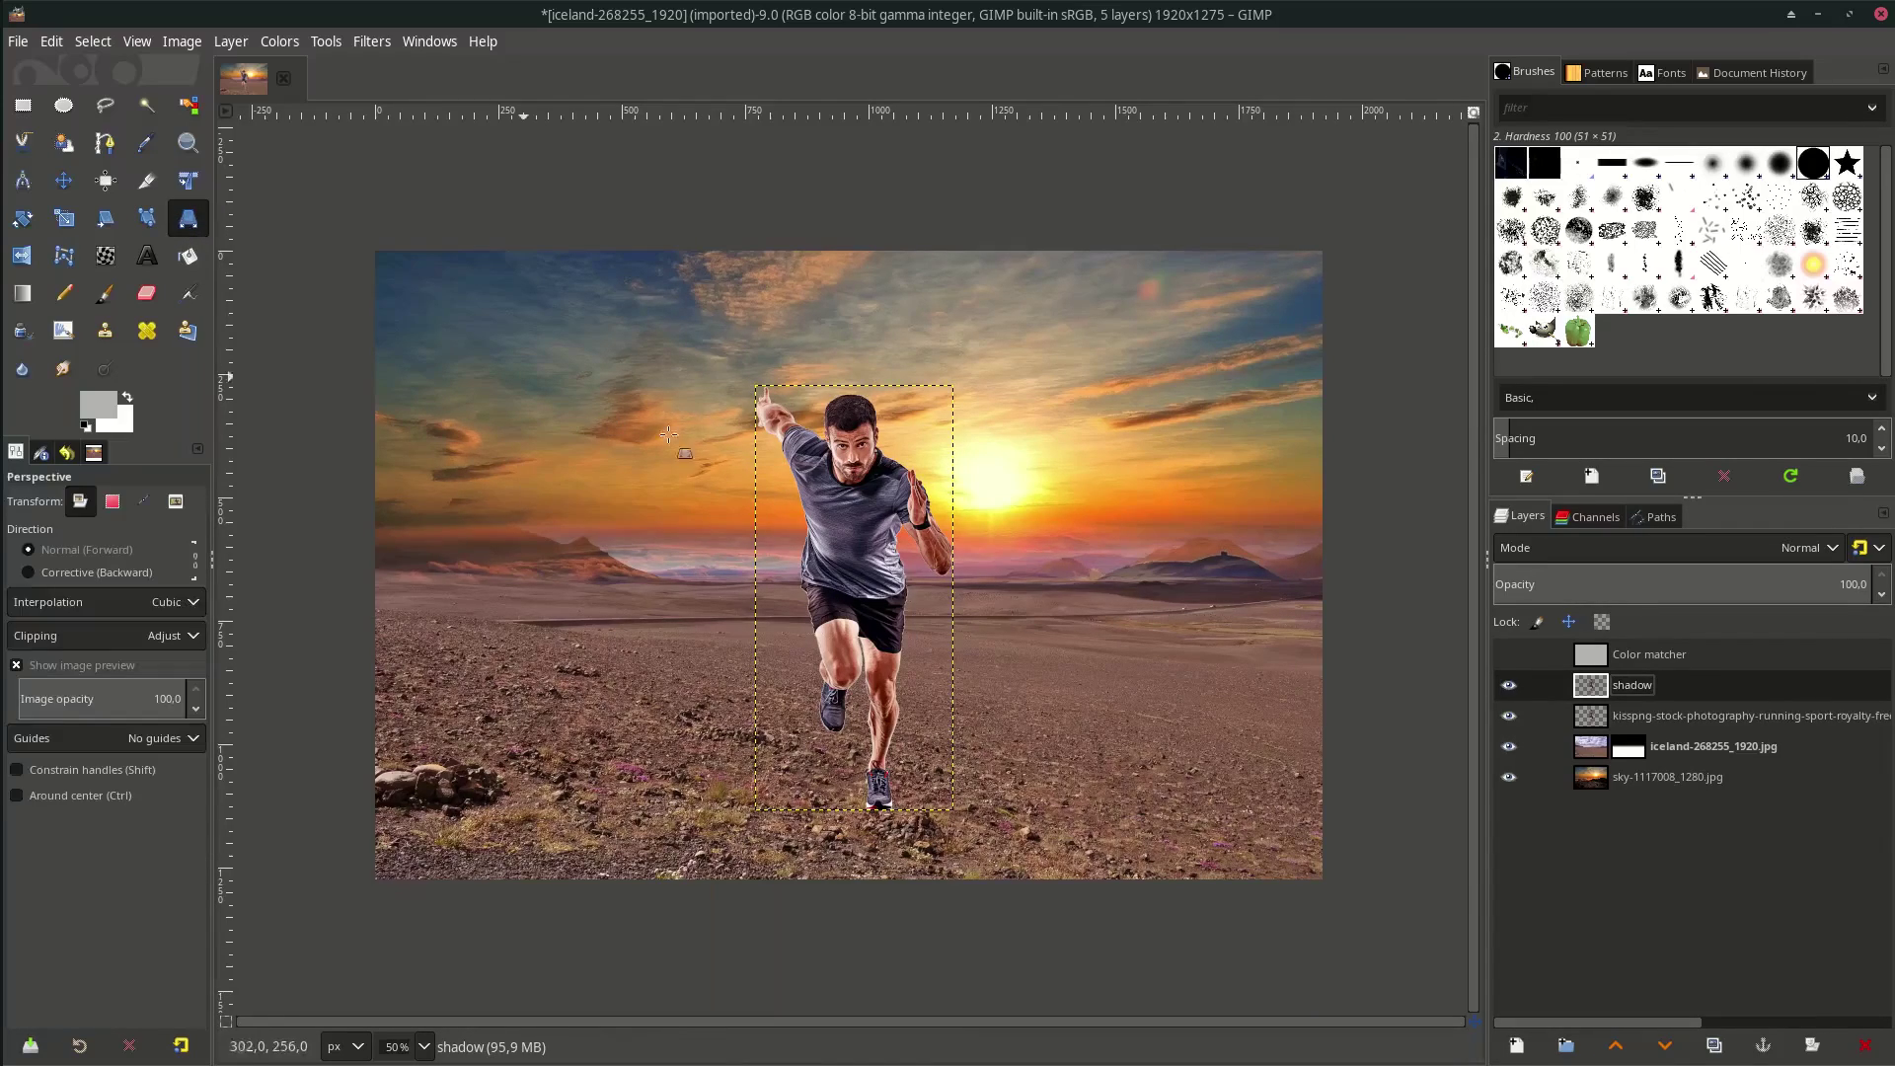
left_click_drag(763, 385, 721, 614)
left_click_drag(972, 418, 907, 644)
left_click_drag(724, 617, 683, 841)
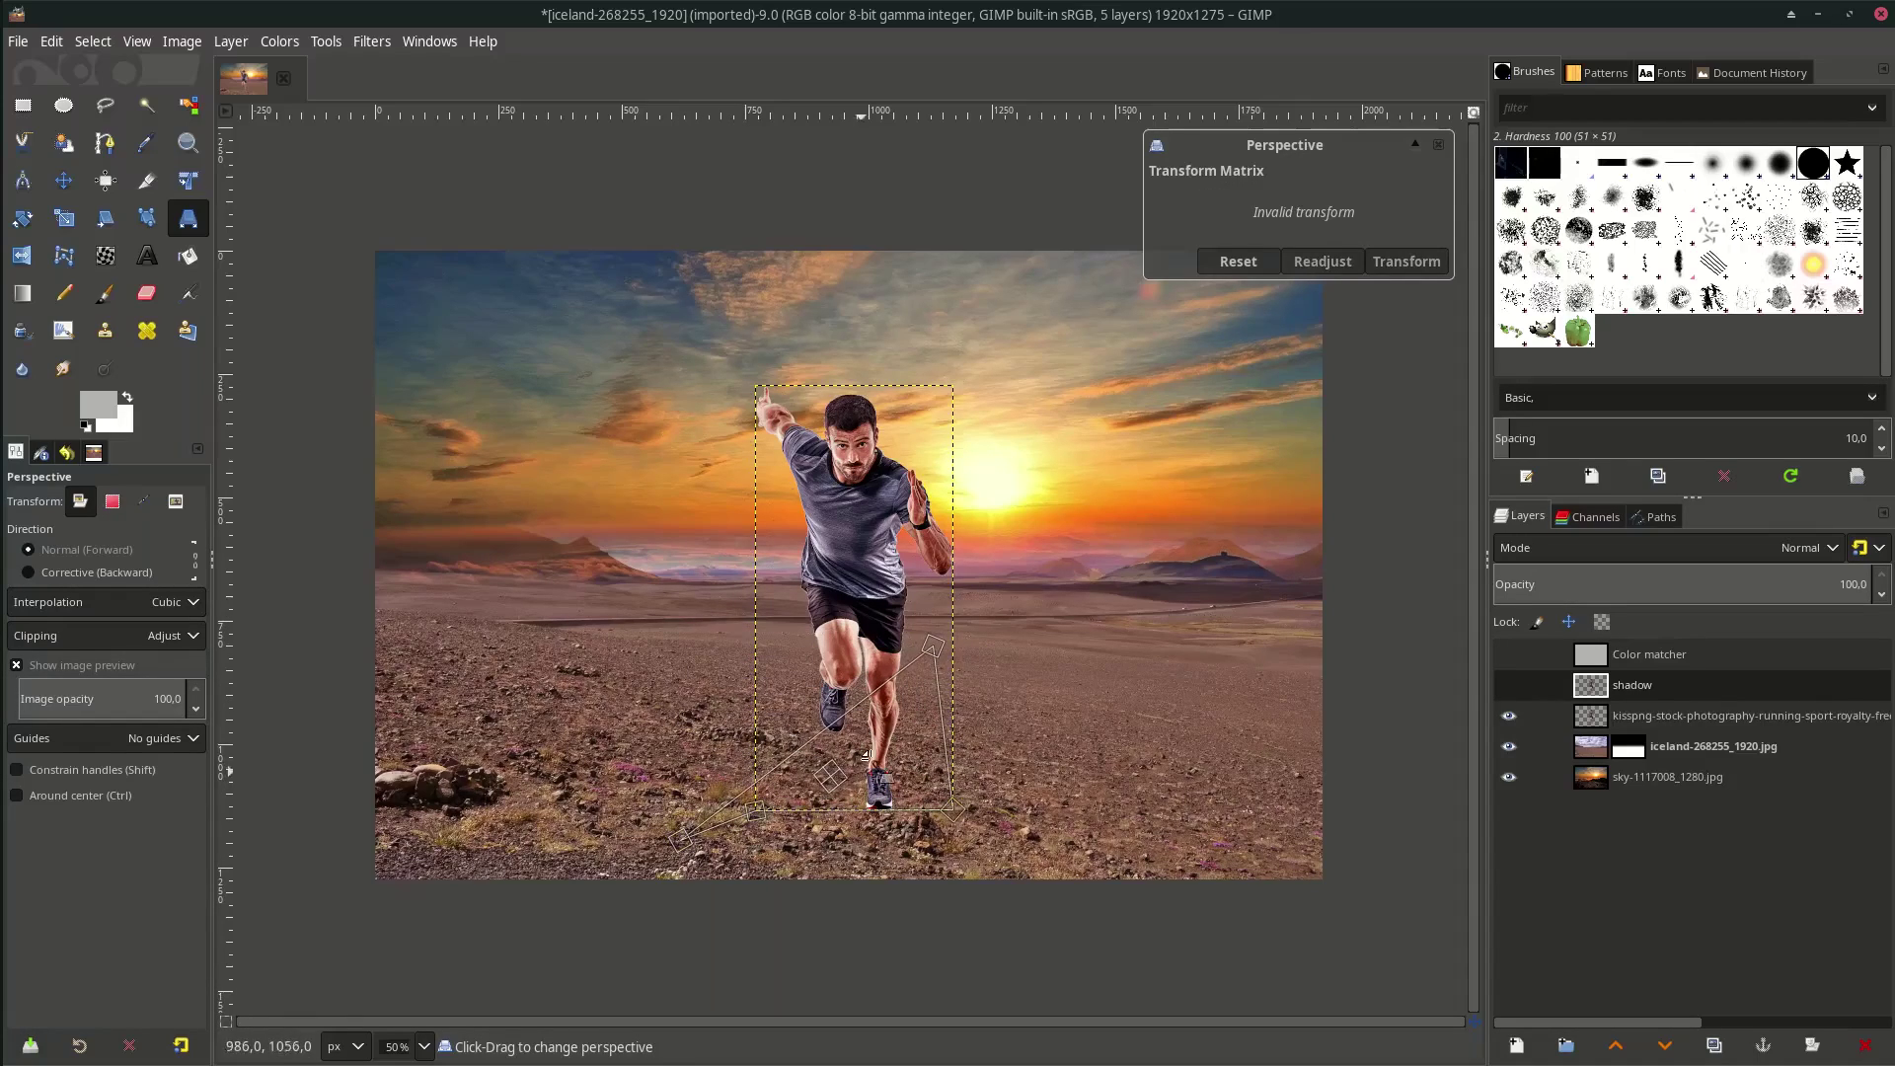
left_click_drag(899, 630, 876, 1003)
left_click_drag(683, 841, 568, 956)
left_click_drag(876, 1003, 861, 995)
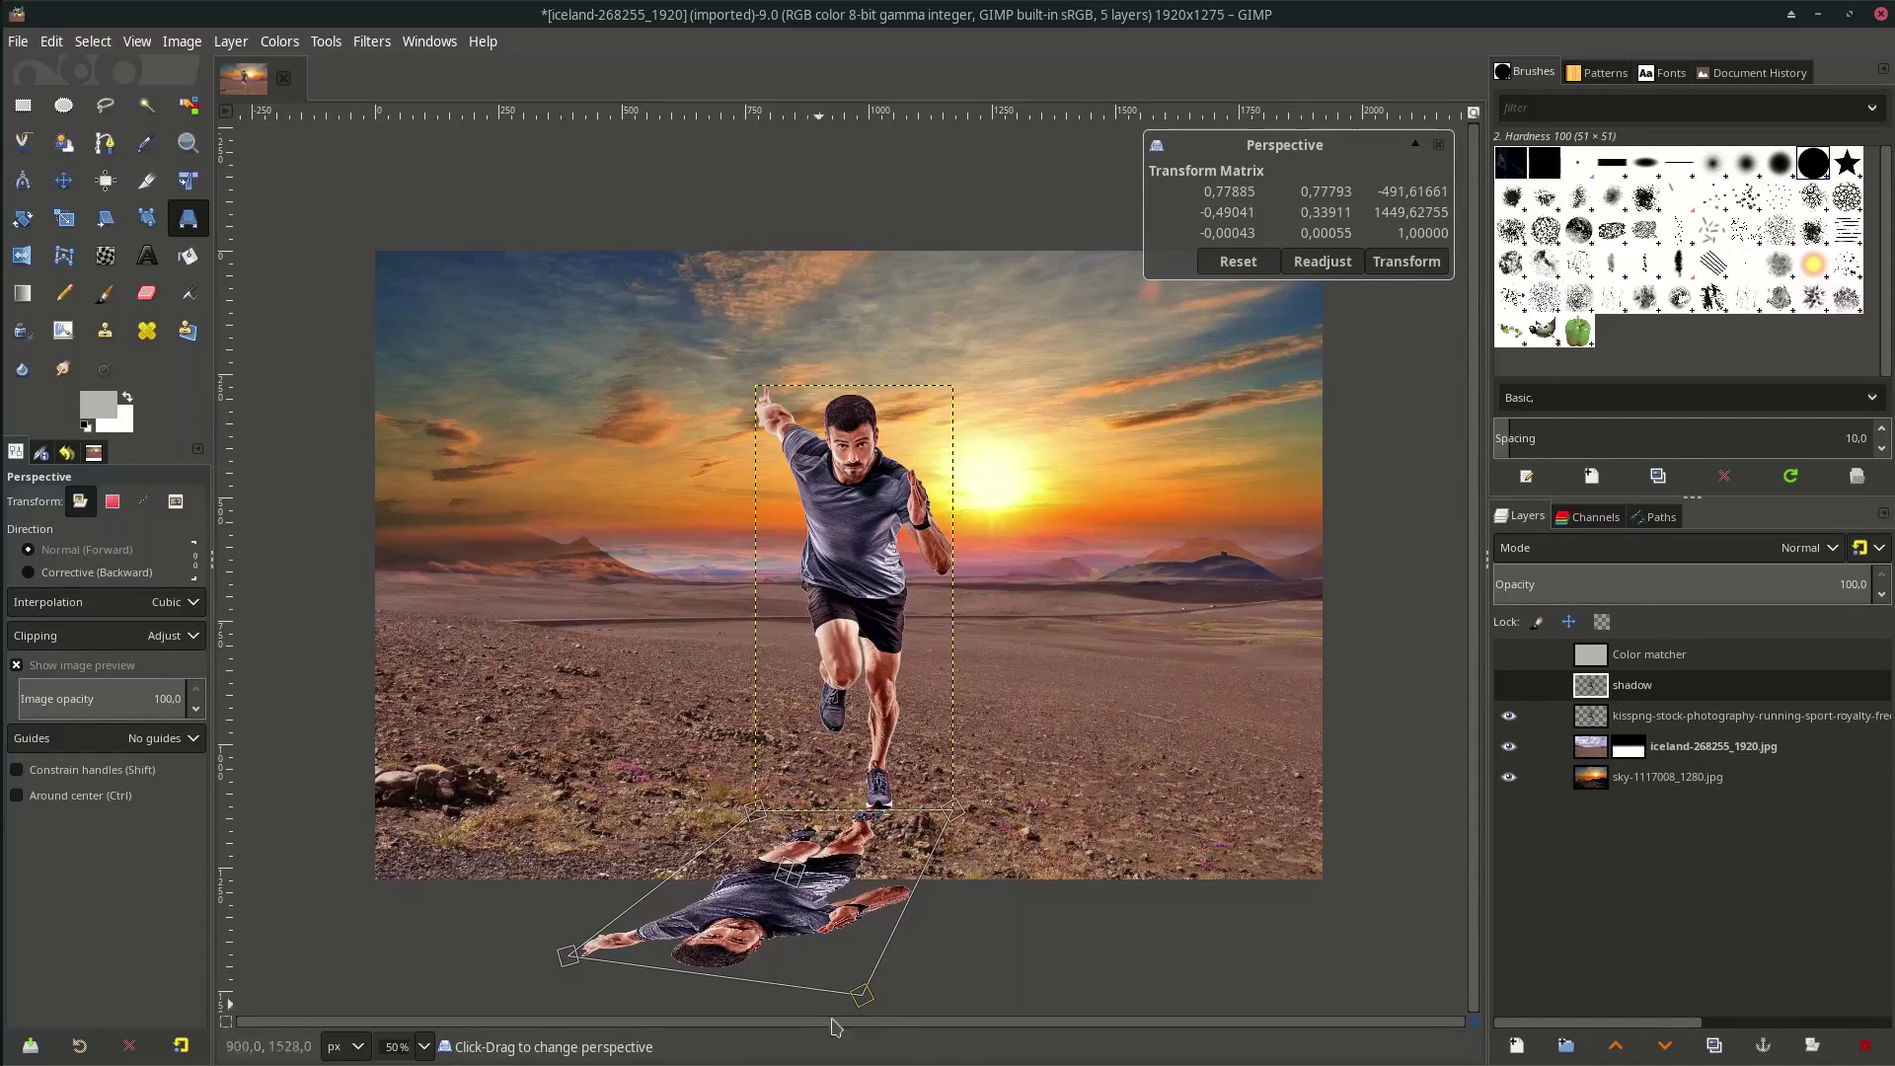
mouse_move(831, 1026)
left_mouse_down()
mouse_move(820, 987)
mouse_move(809, 1001)
left_mouse_up()
key("Return")
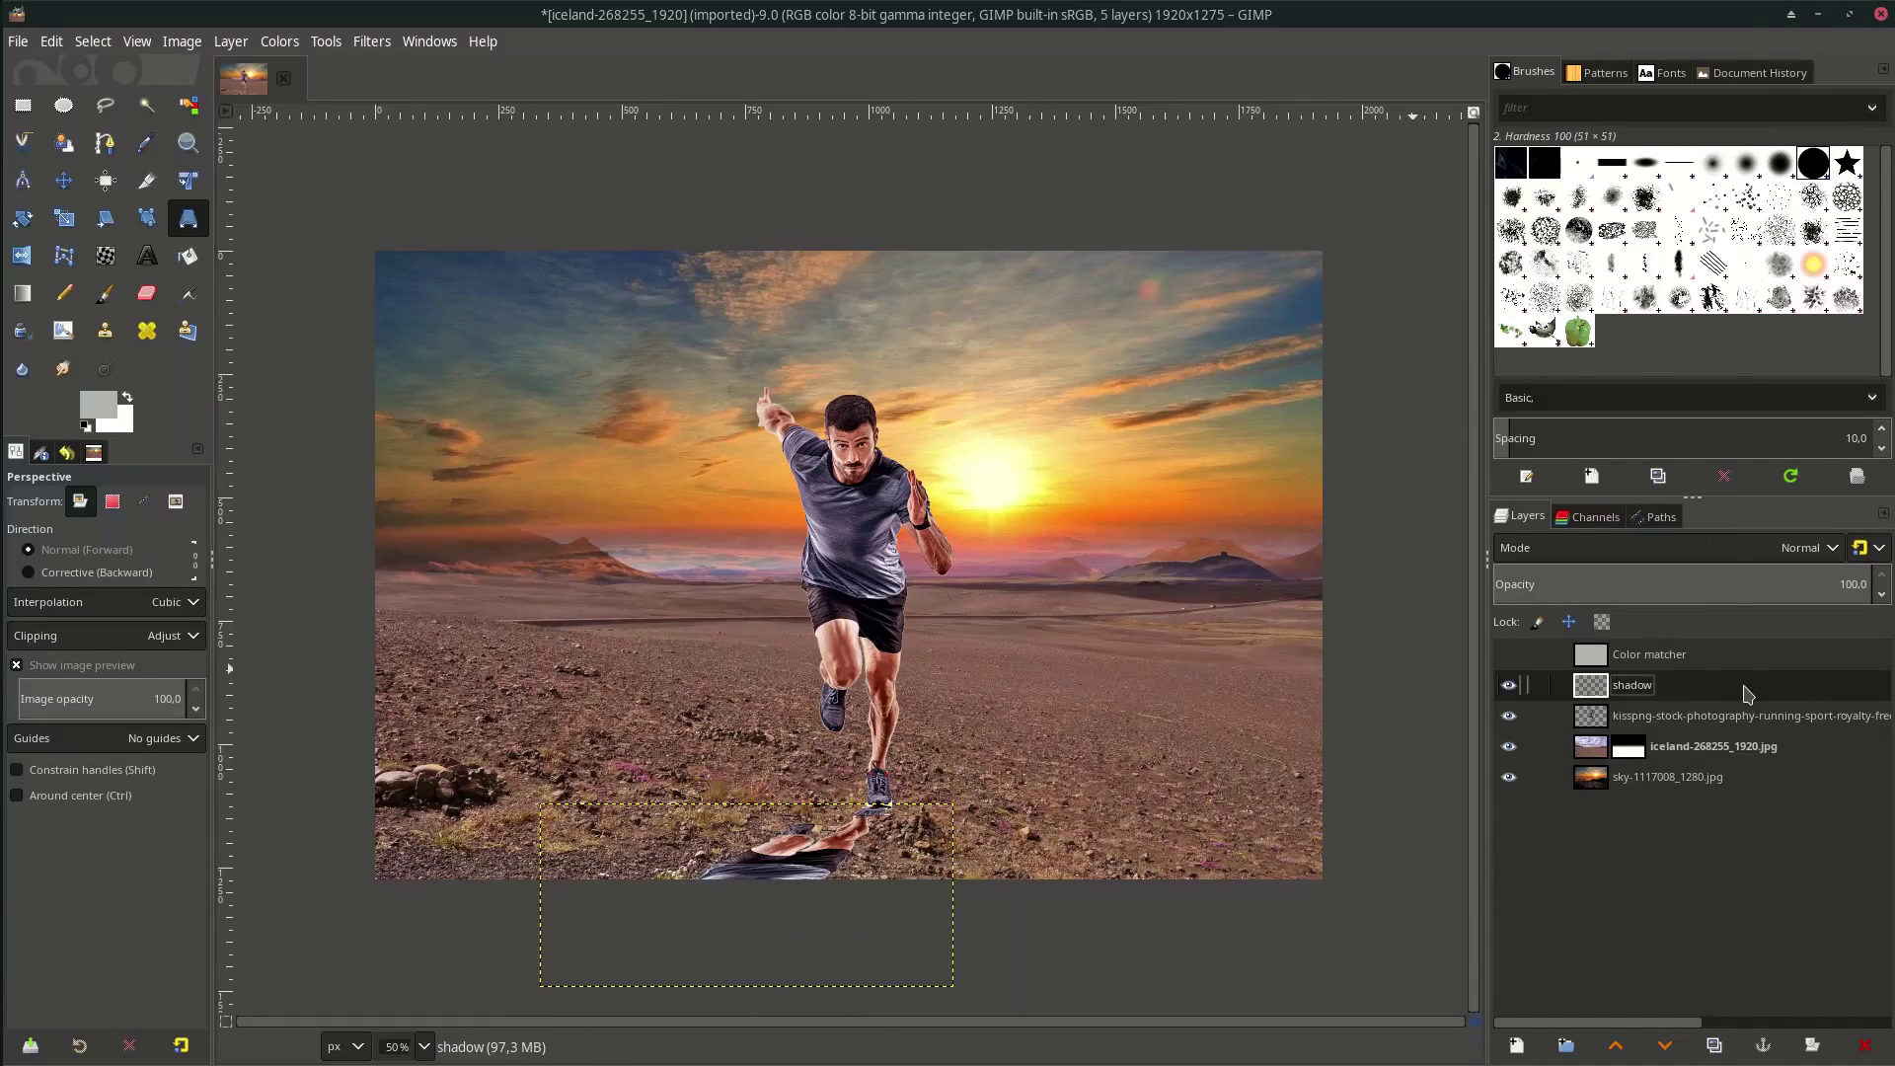
Fill the shadow layer's silhouette with solid black using Alpha to Selection
right_click(1745, 694)
left_click(1678, 723)
left_click(86, 427)
left_click(51, 40)
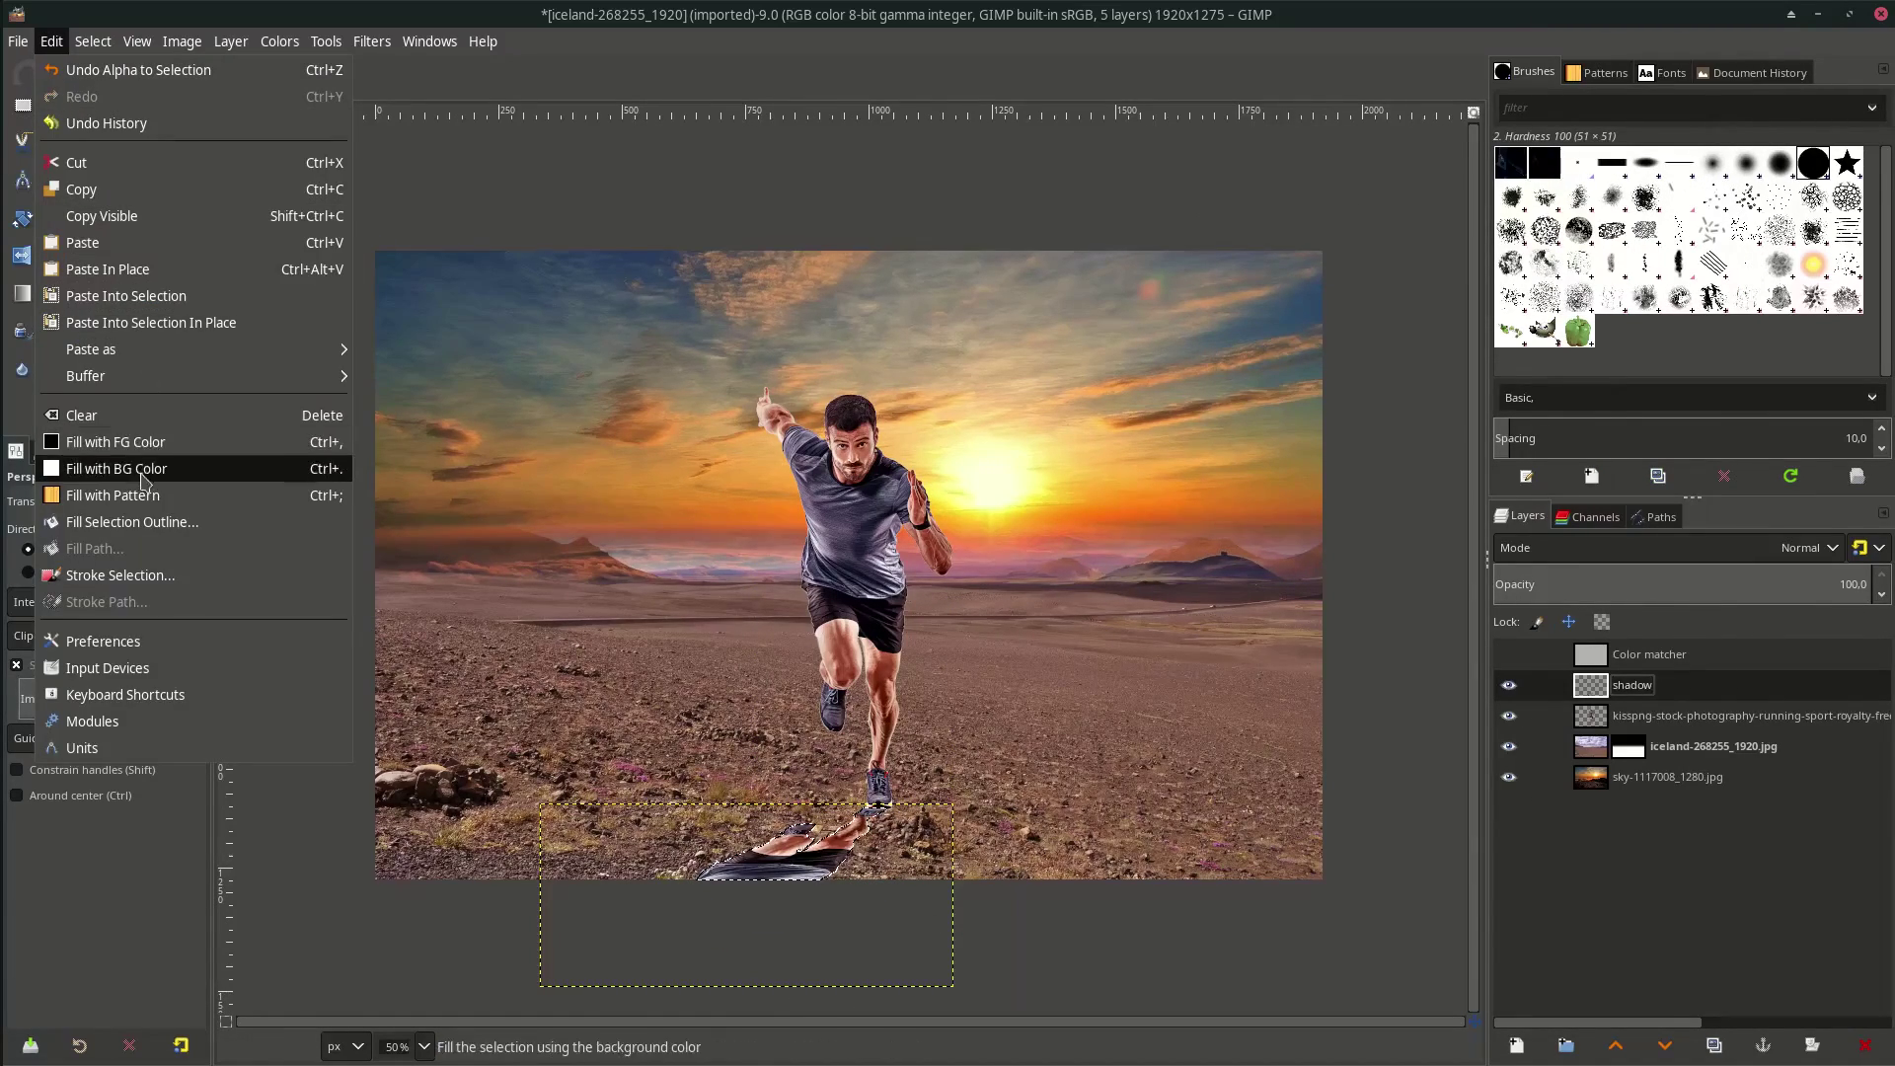
left_click(116, 441)
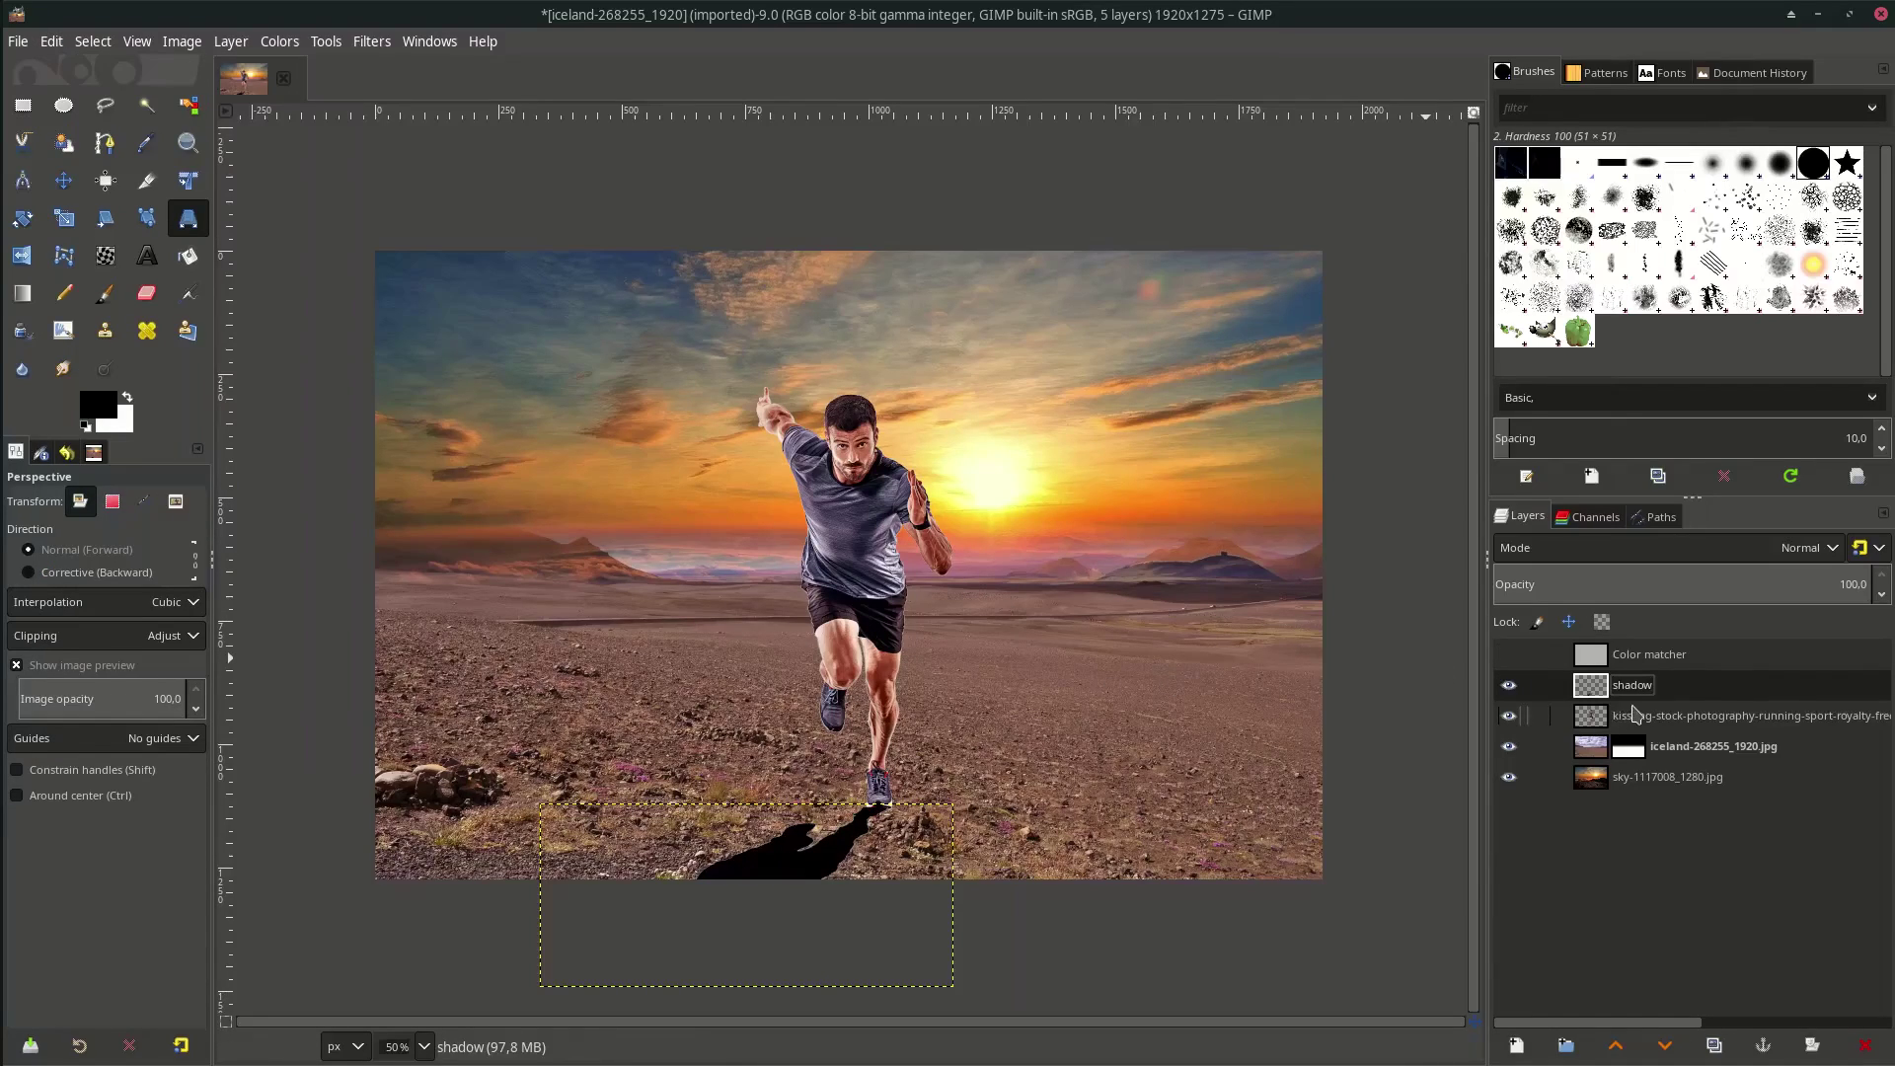
Gaussian-blur the shadow by about 2.8 and lower its layer opacity
left_click(372, 40)
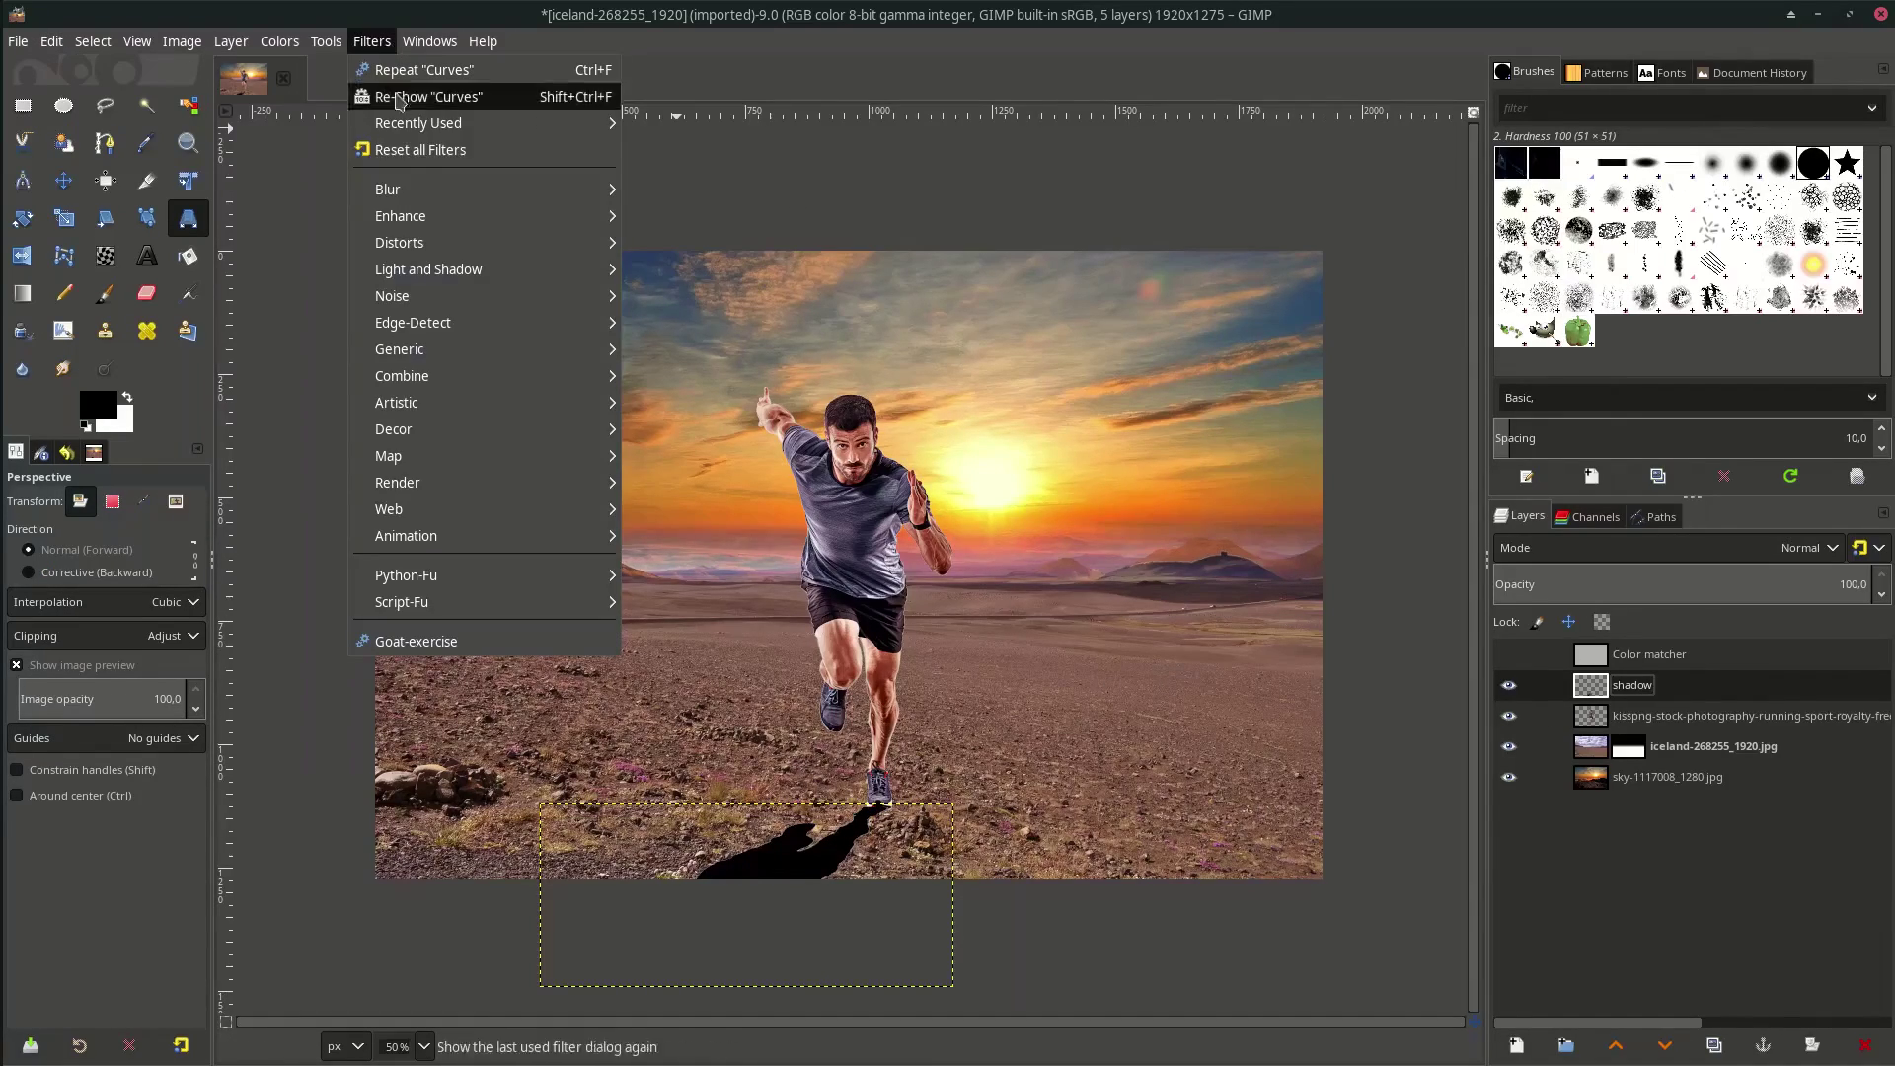
mouse_move(394, 187)
left_click(681, 186)
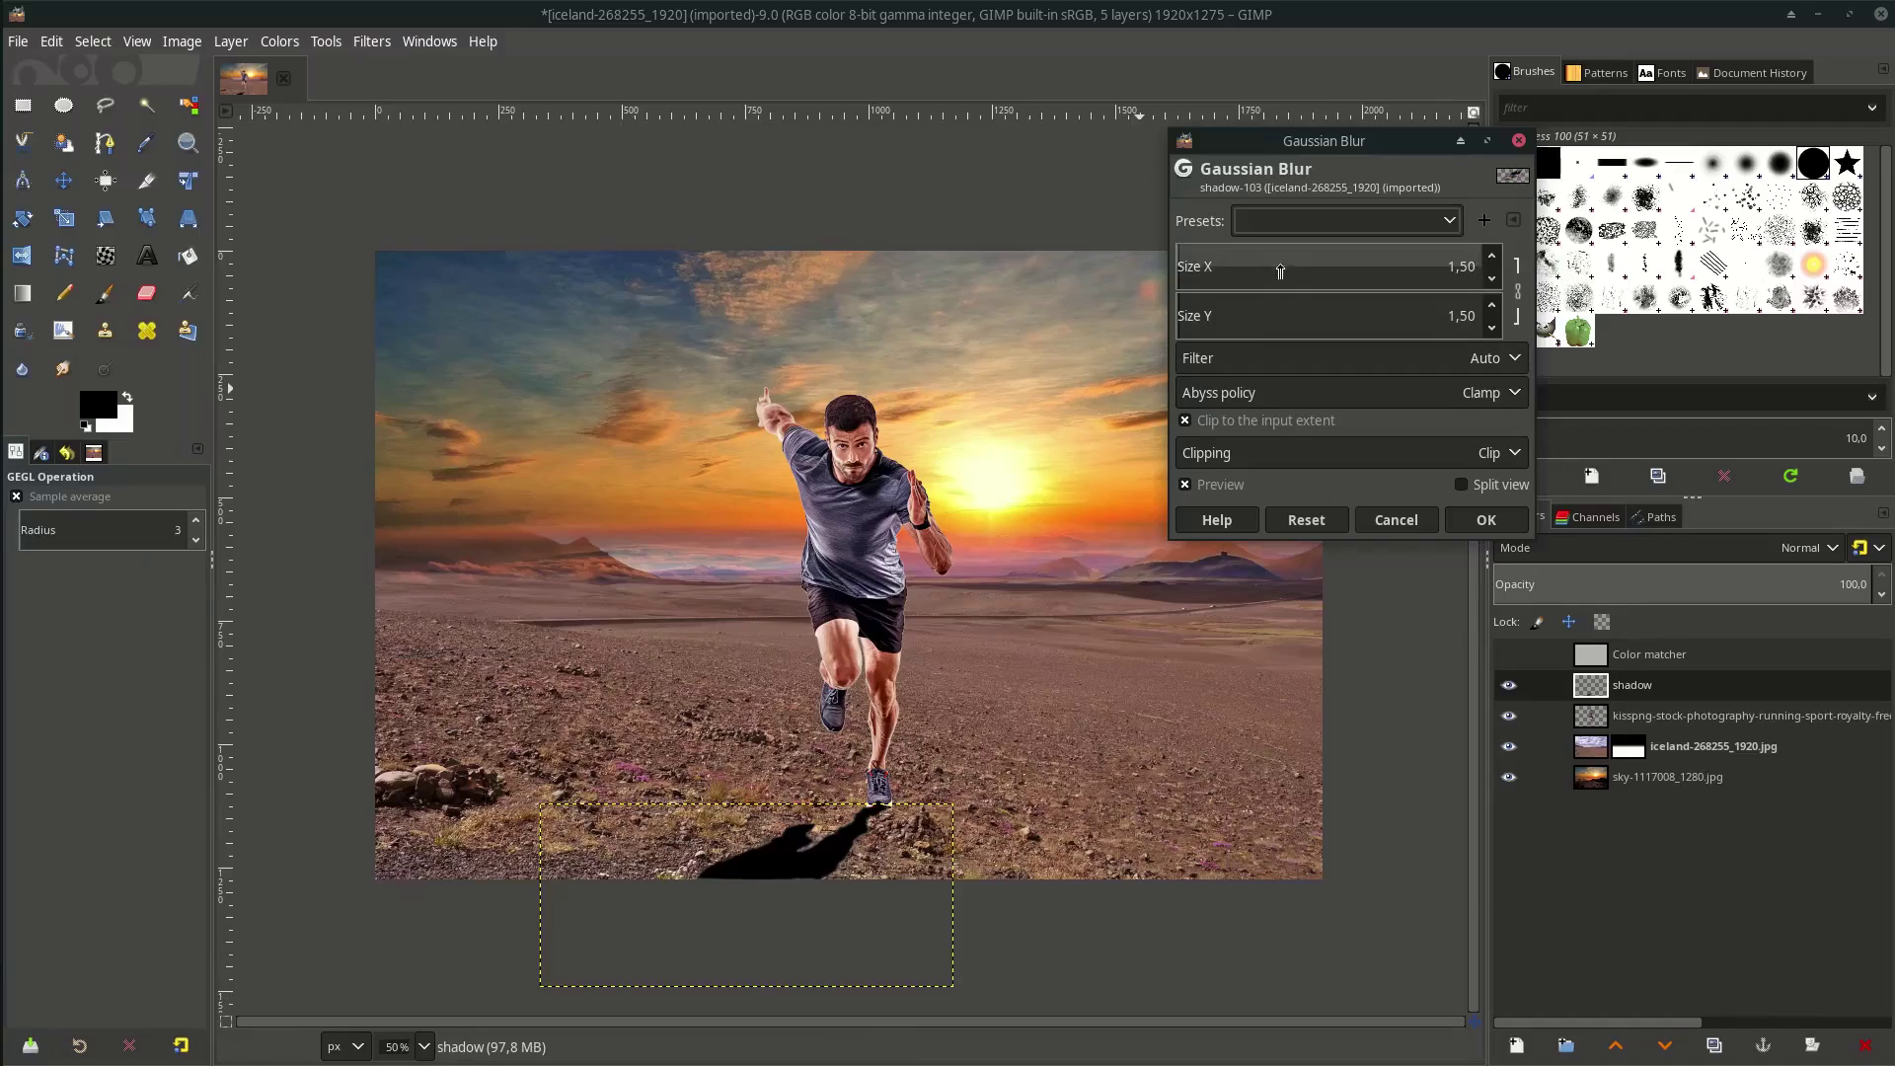
left_click(1184, 257)
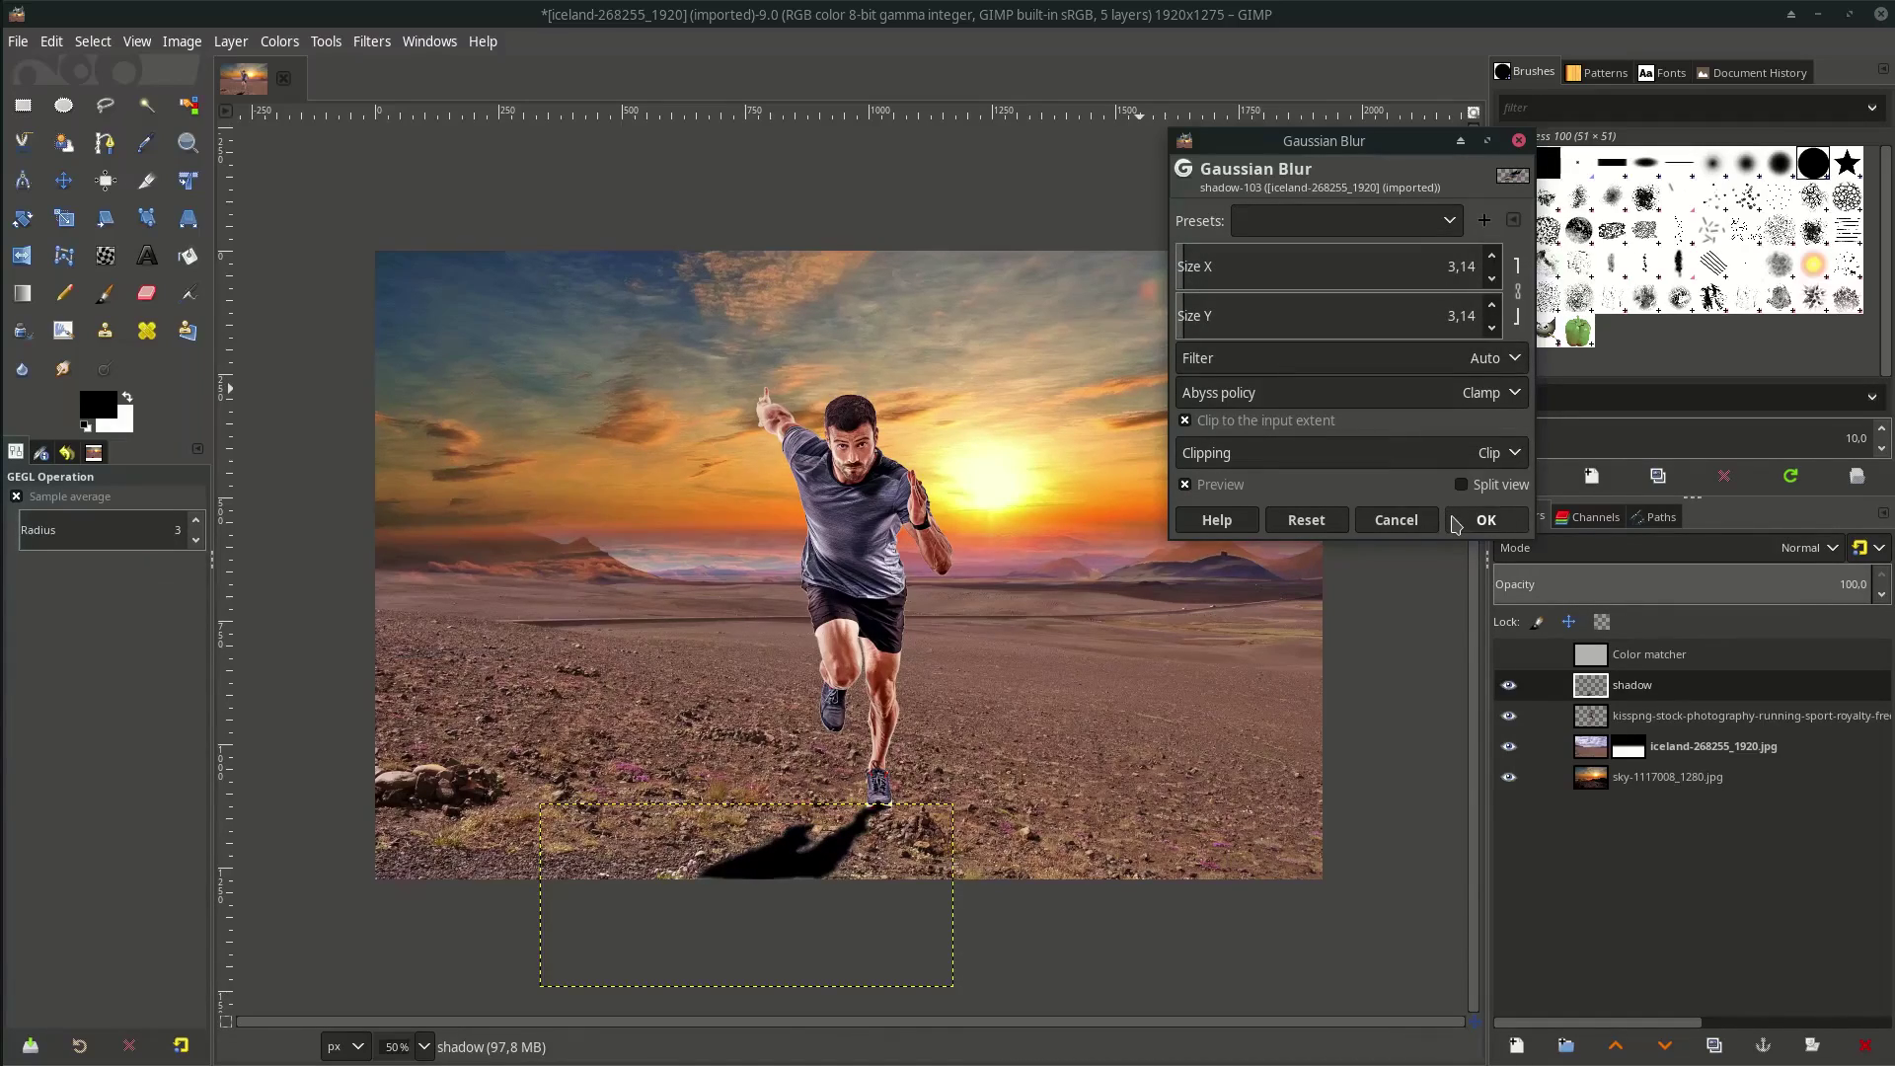
left_click(1486, 521)
left_click(1792, 579)
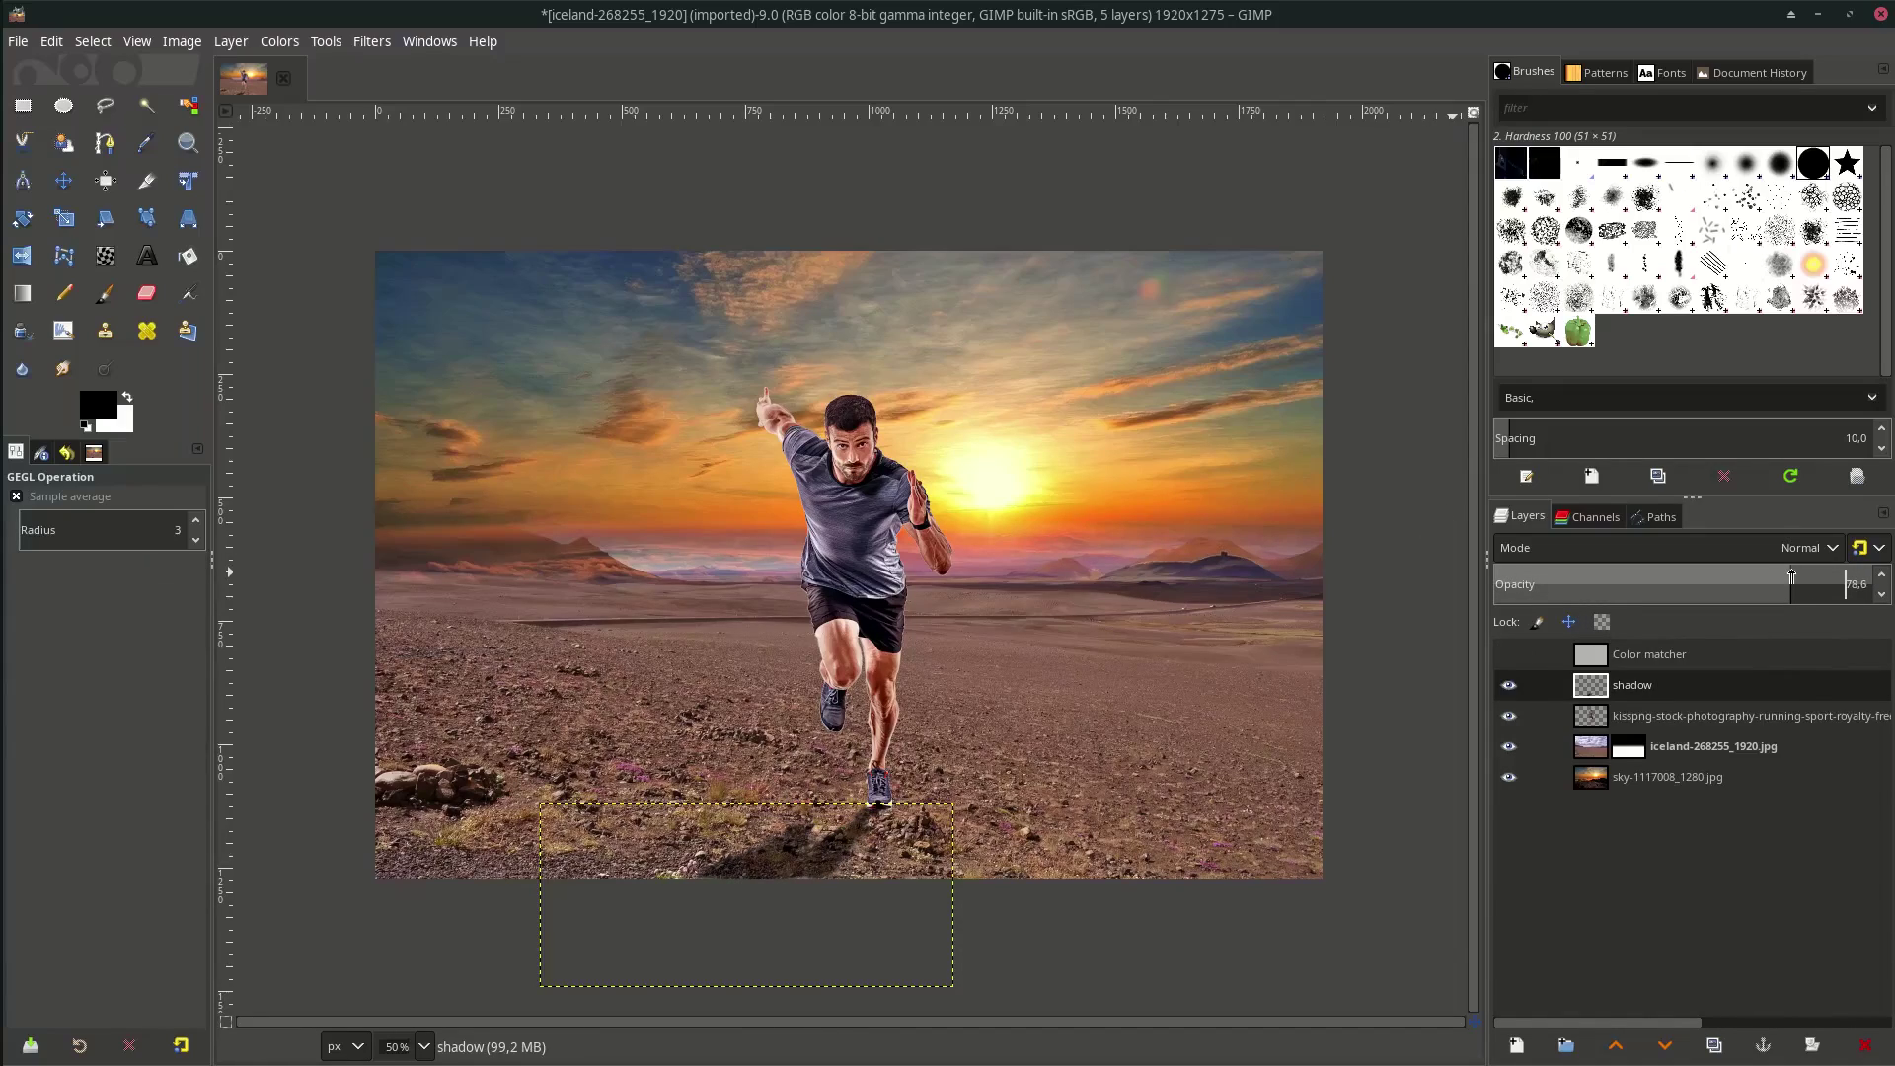
left_click_drag(1789, 575, 1815, 582)
Add a new layer named 'glow' above the shadow layer
left_click(1723, 716)
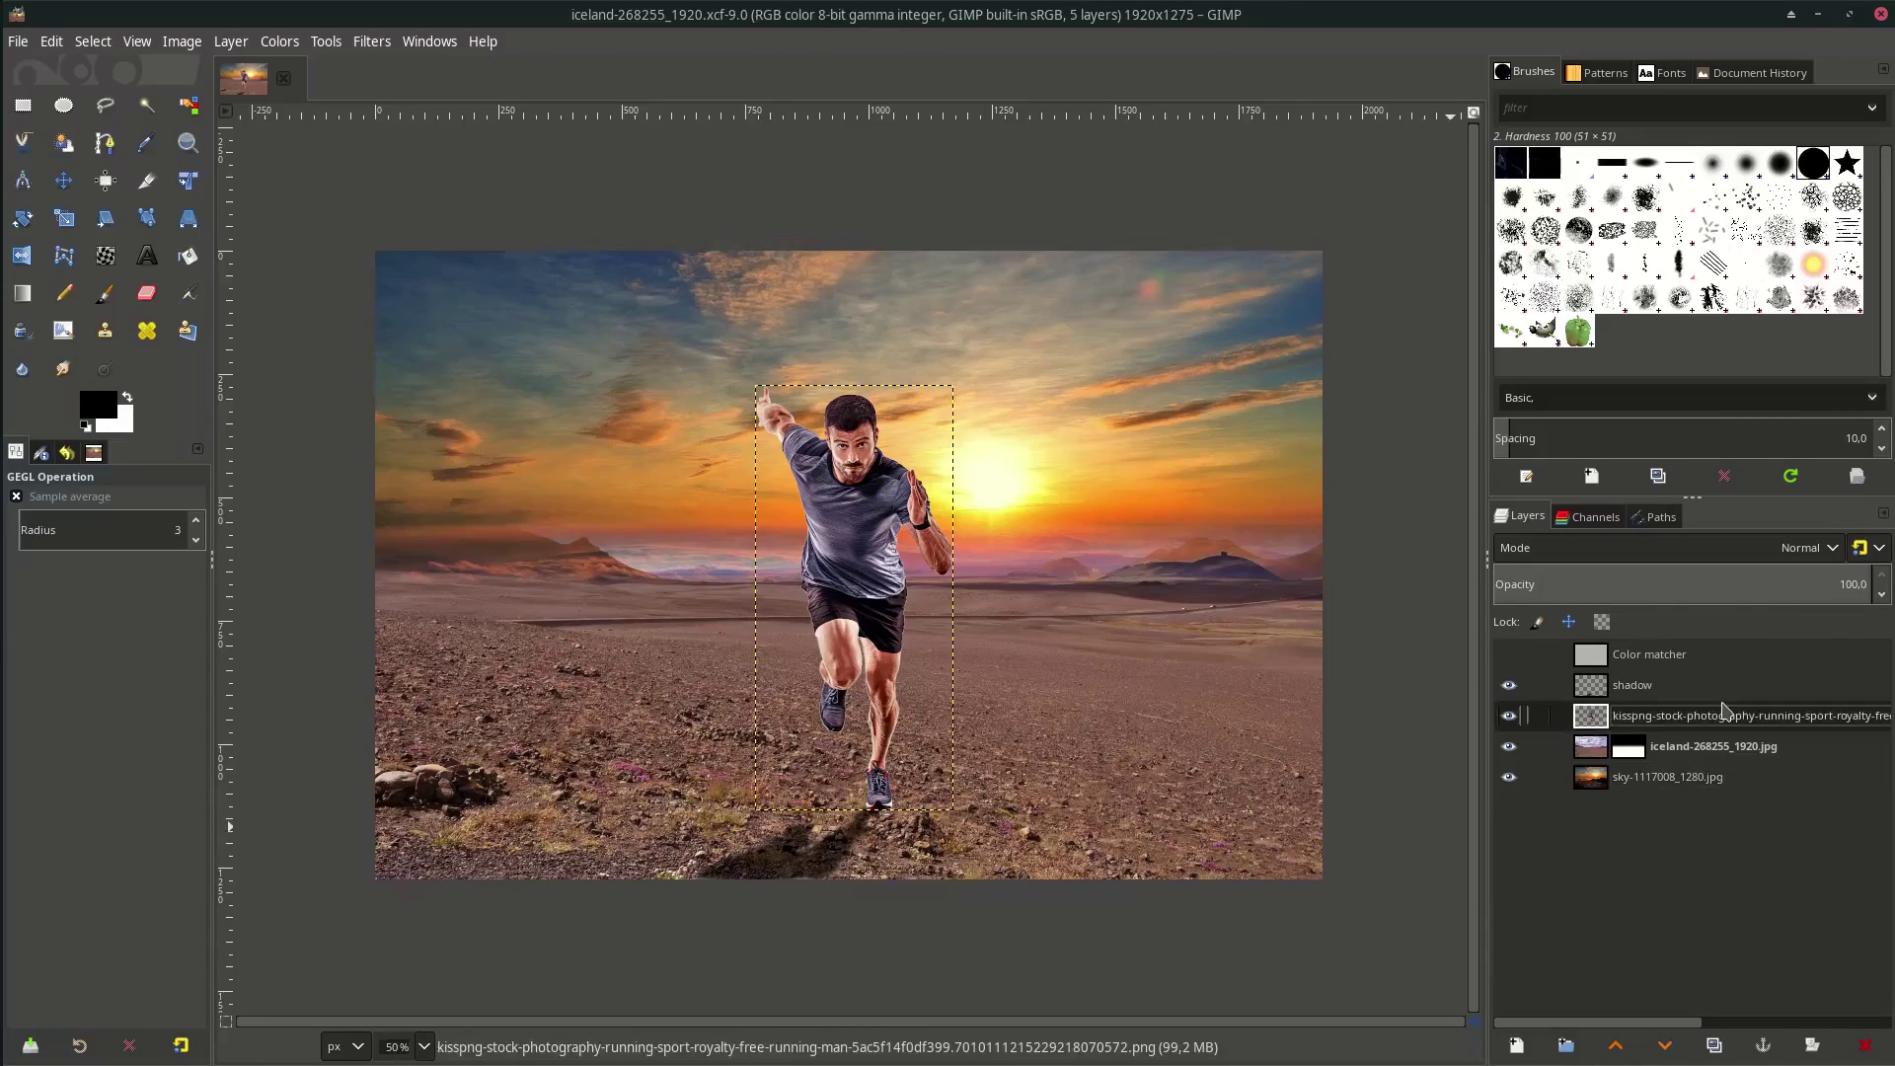
left_click(1713, 686)
left_click(1518, 1046)
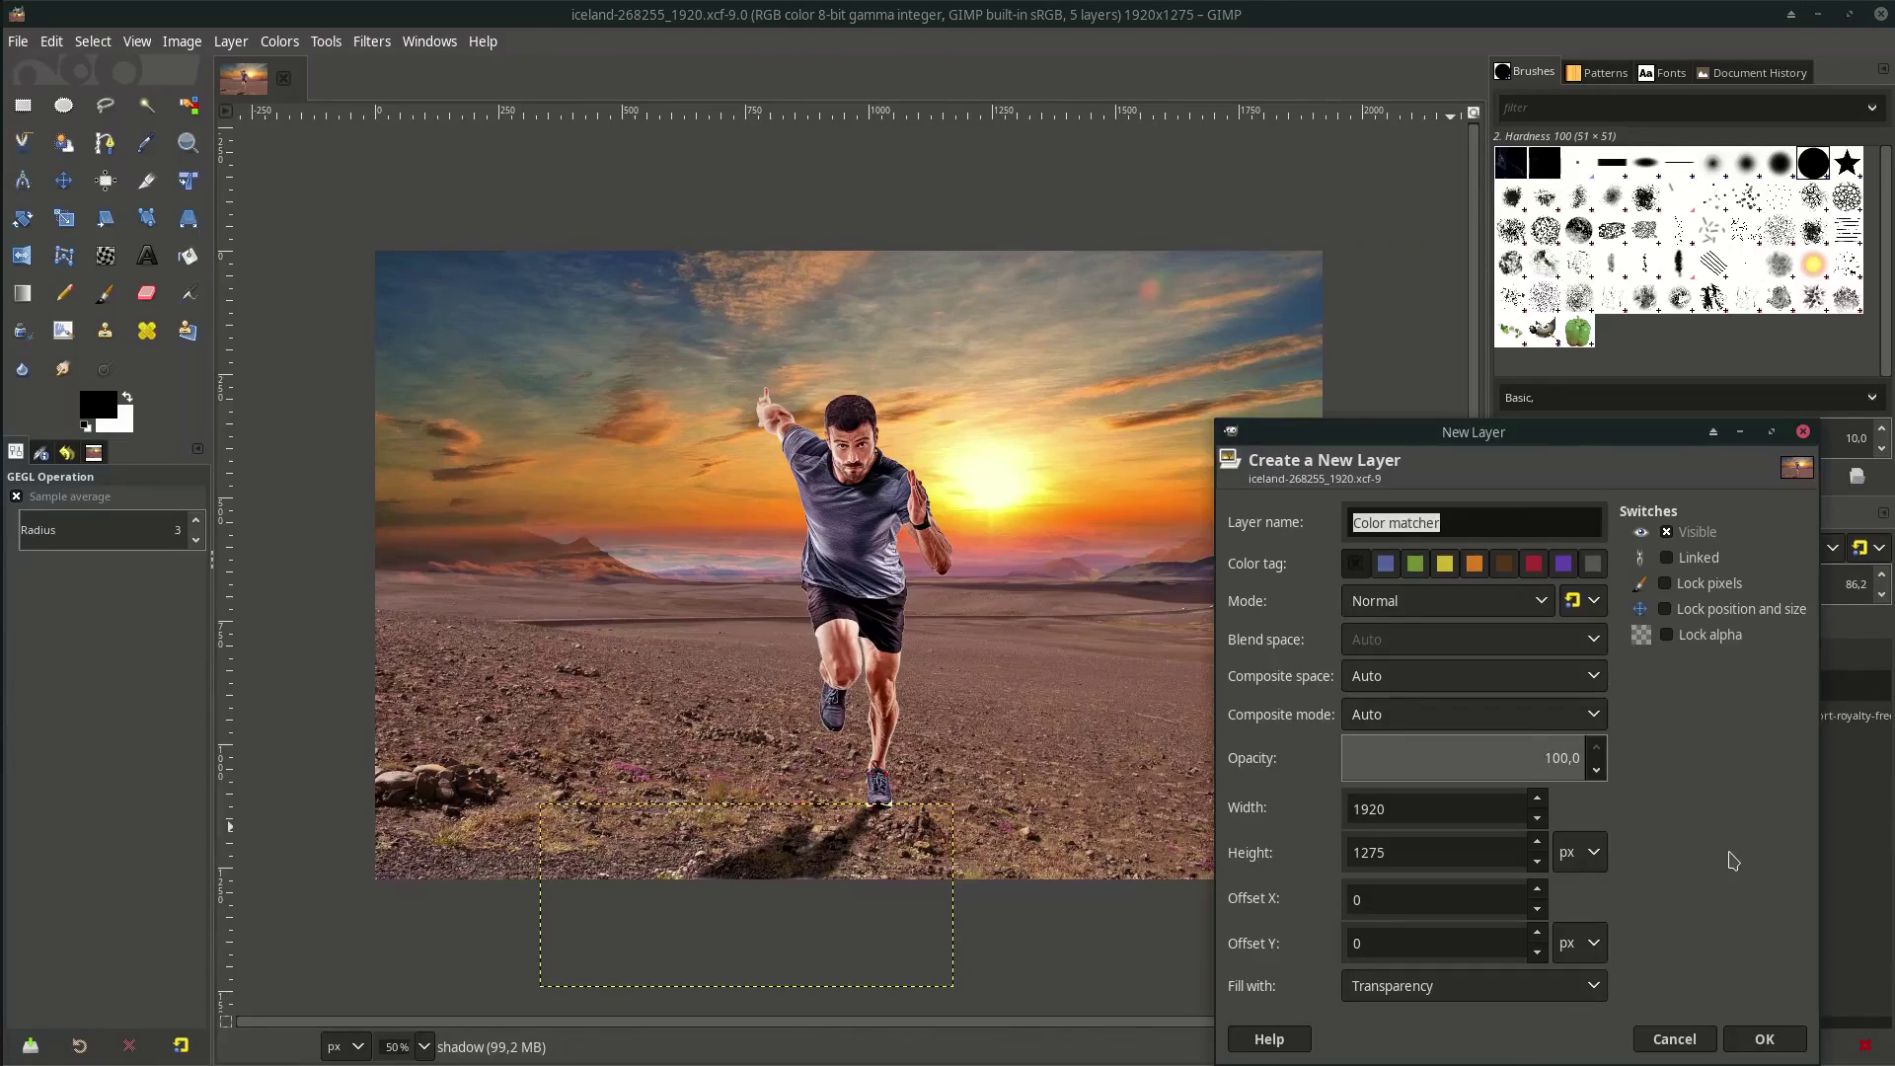
type("glow")
key("Return")
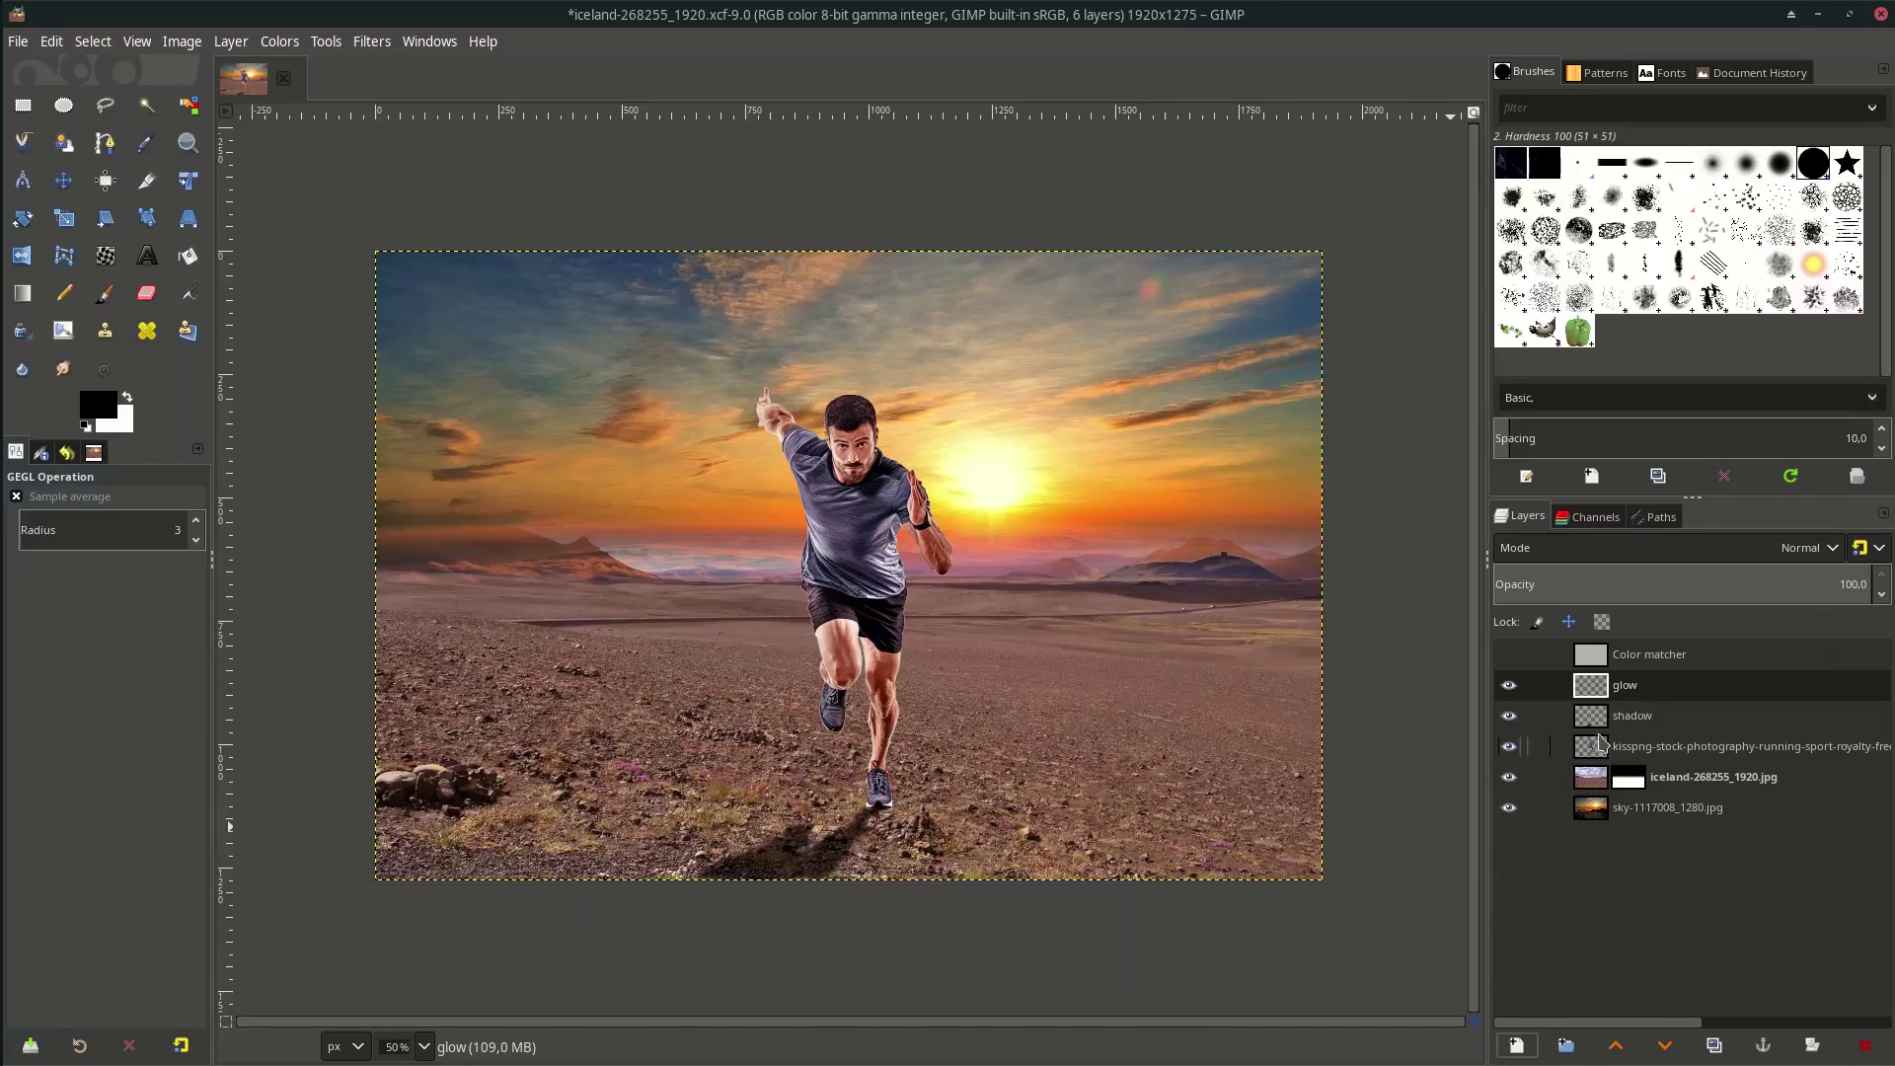
Select the runner's outline for the glow layer and pick an olive yellow foreground colour
right_click(1641, 746)
left_click(1678, 719)
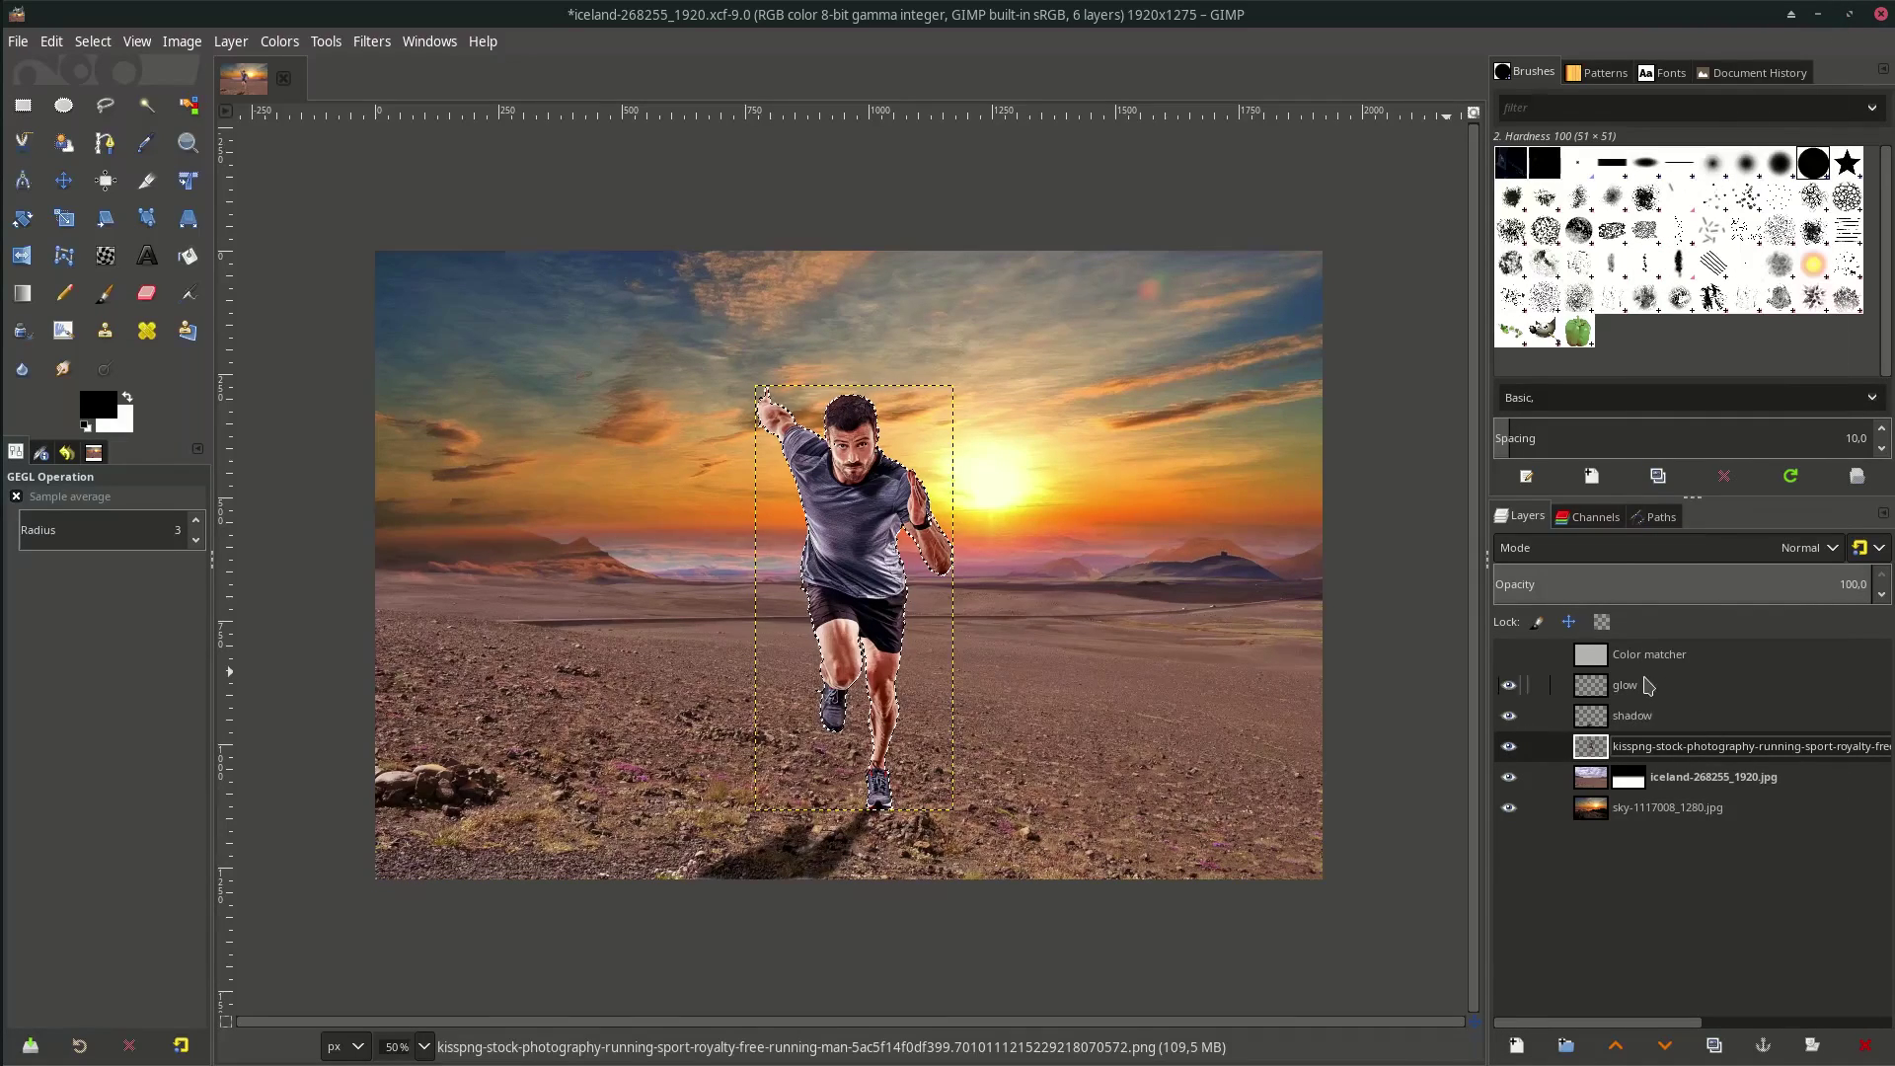
left_click(1647, 685)
scroll(987, 538, "up", 3, "ctrl")
left_click(99, 415)
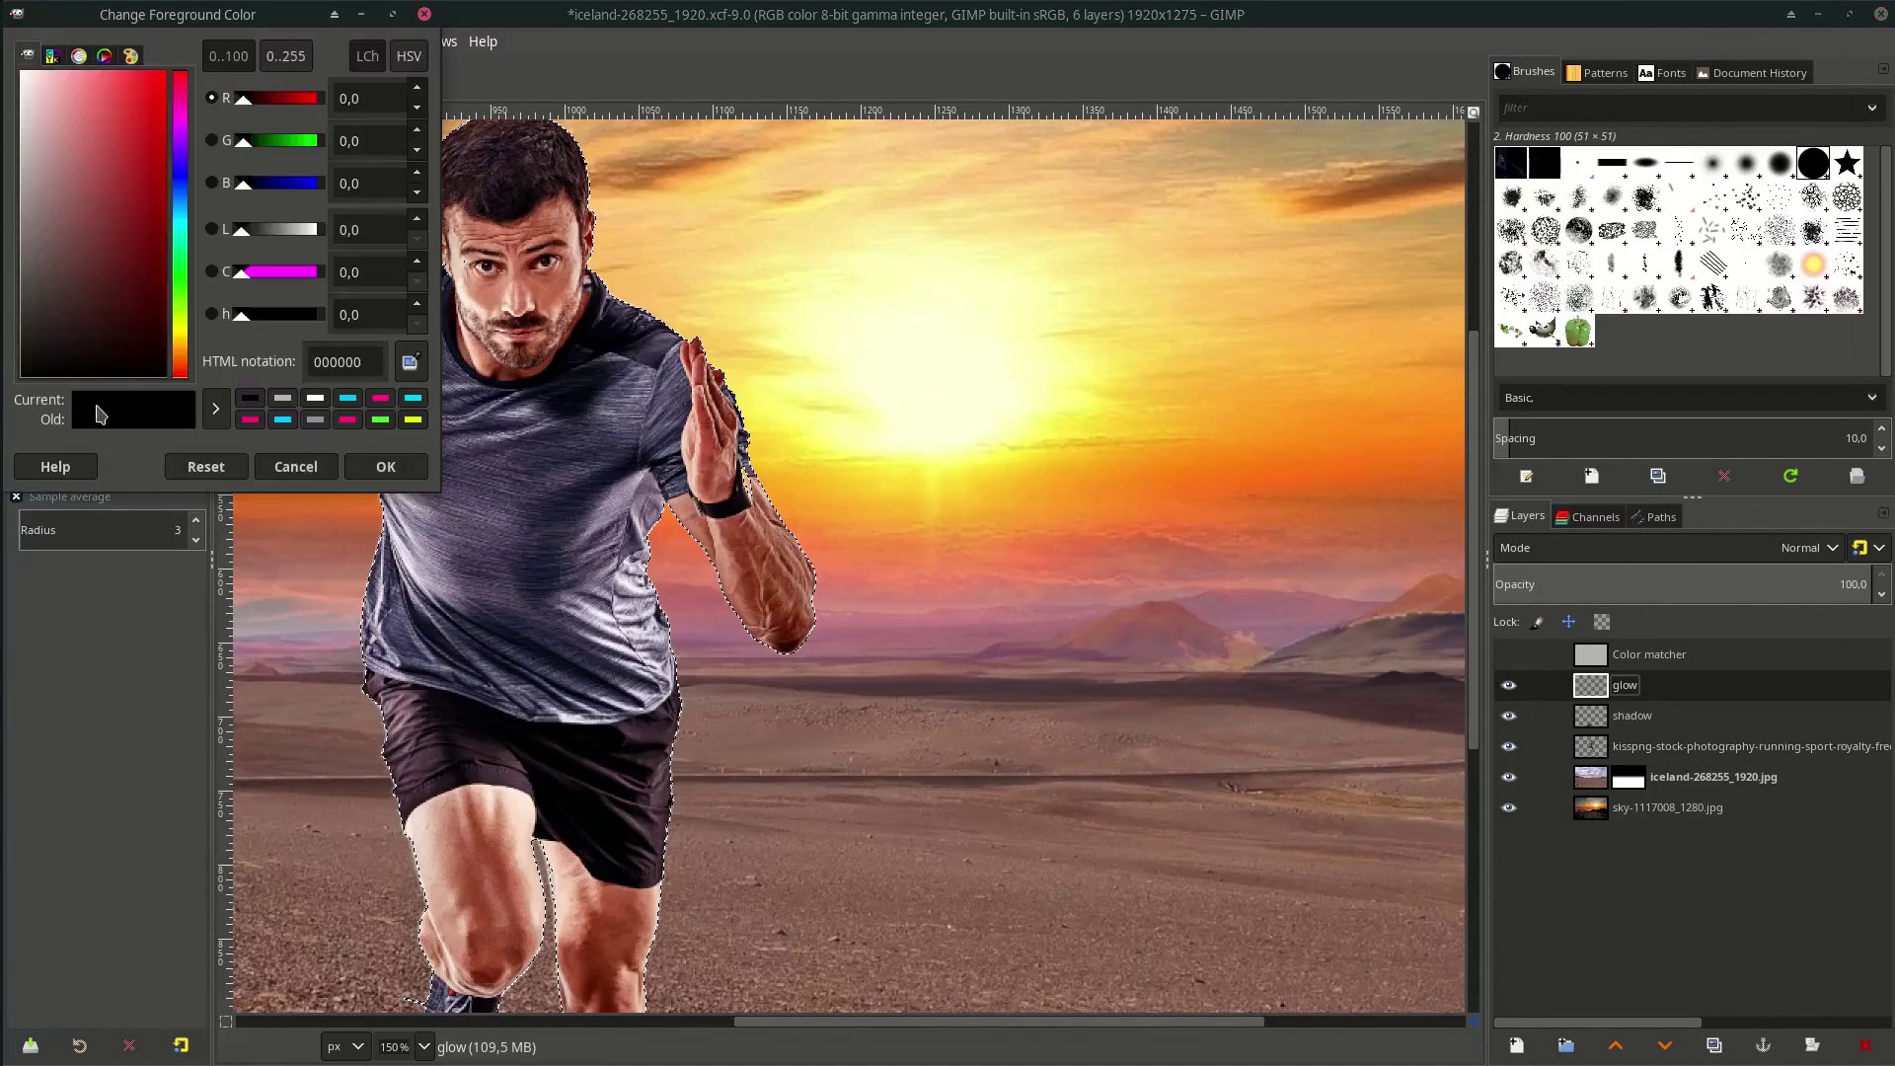
left_click(182, 338)
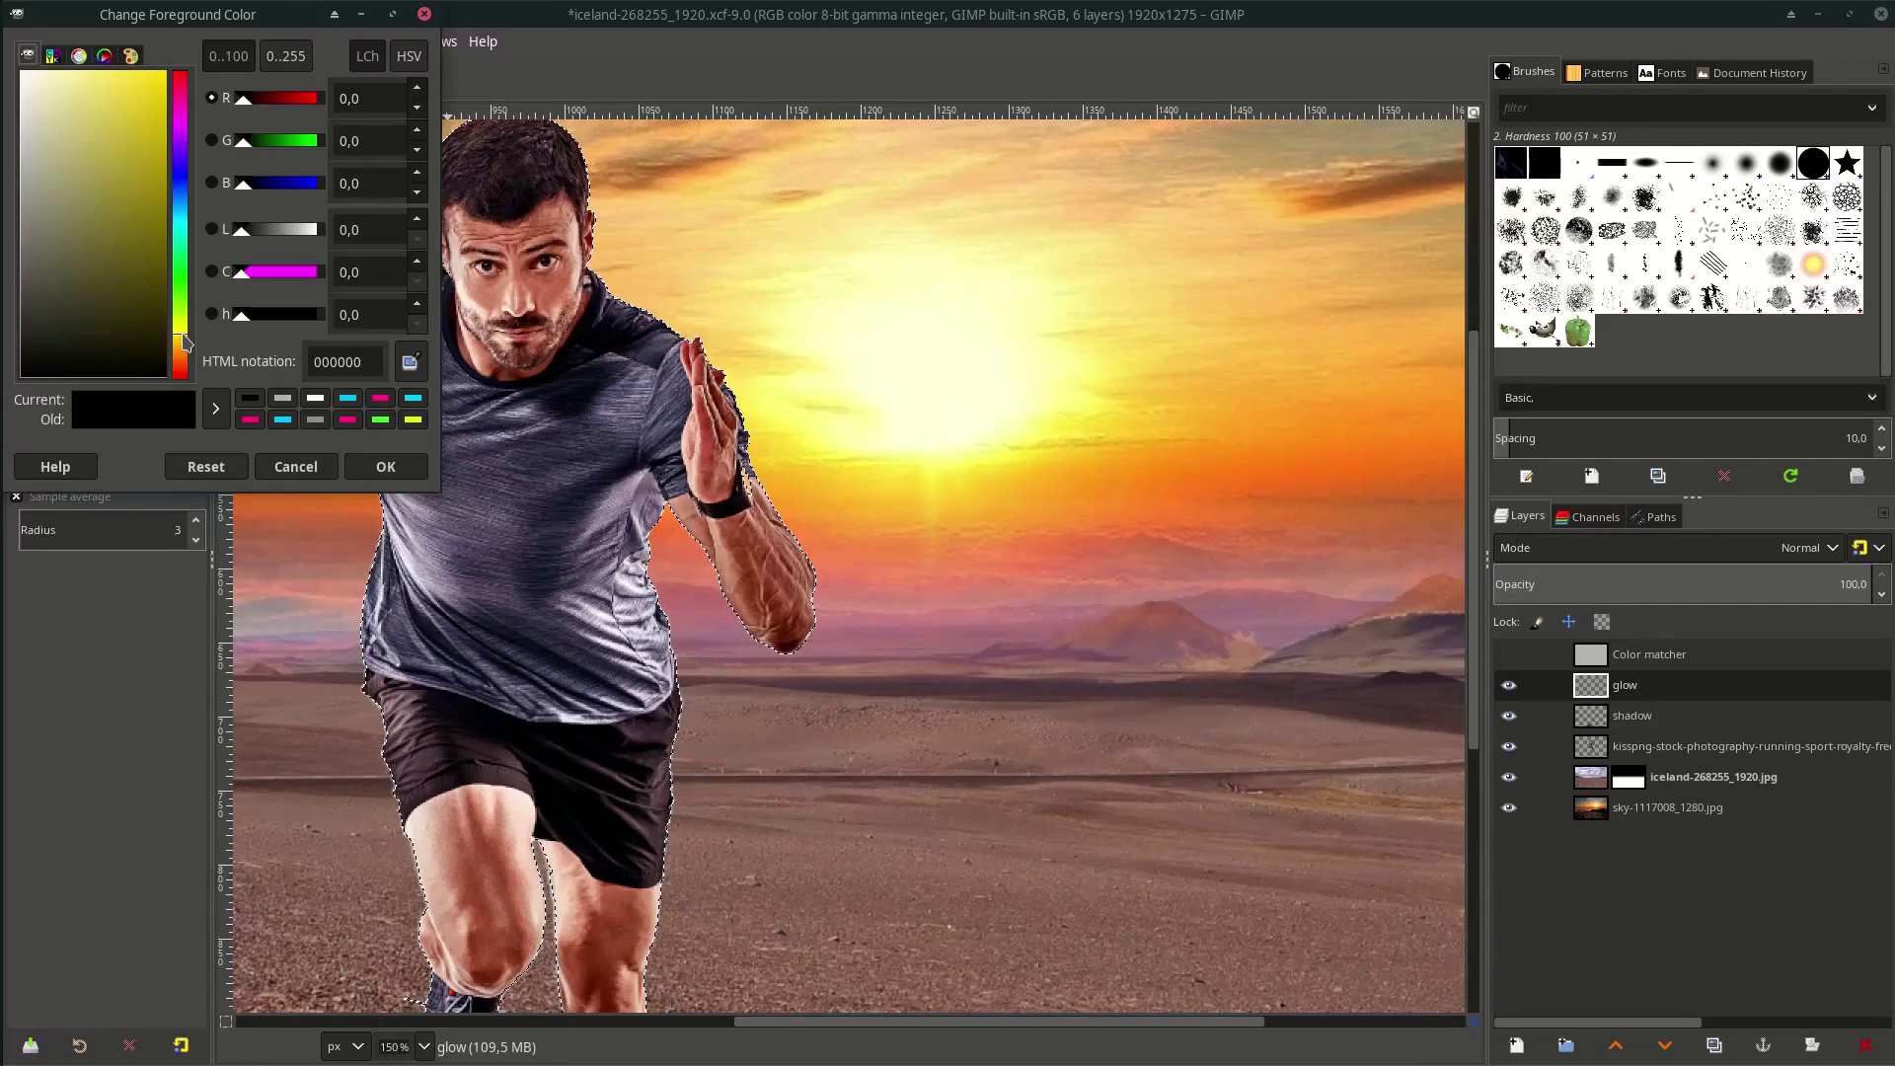
left_click_drag(119, 197, 134, 148)
key("Return")
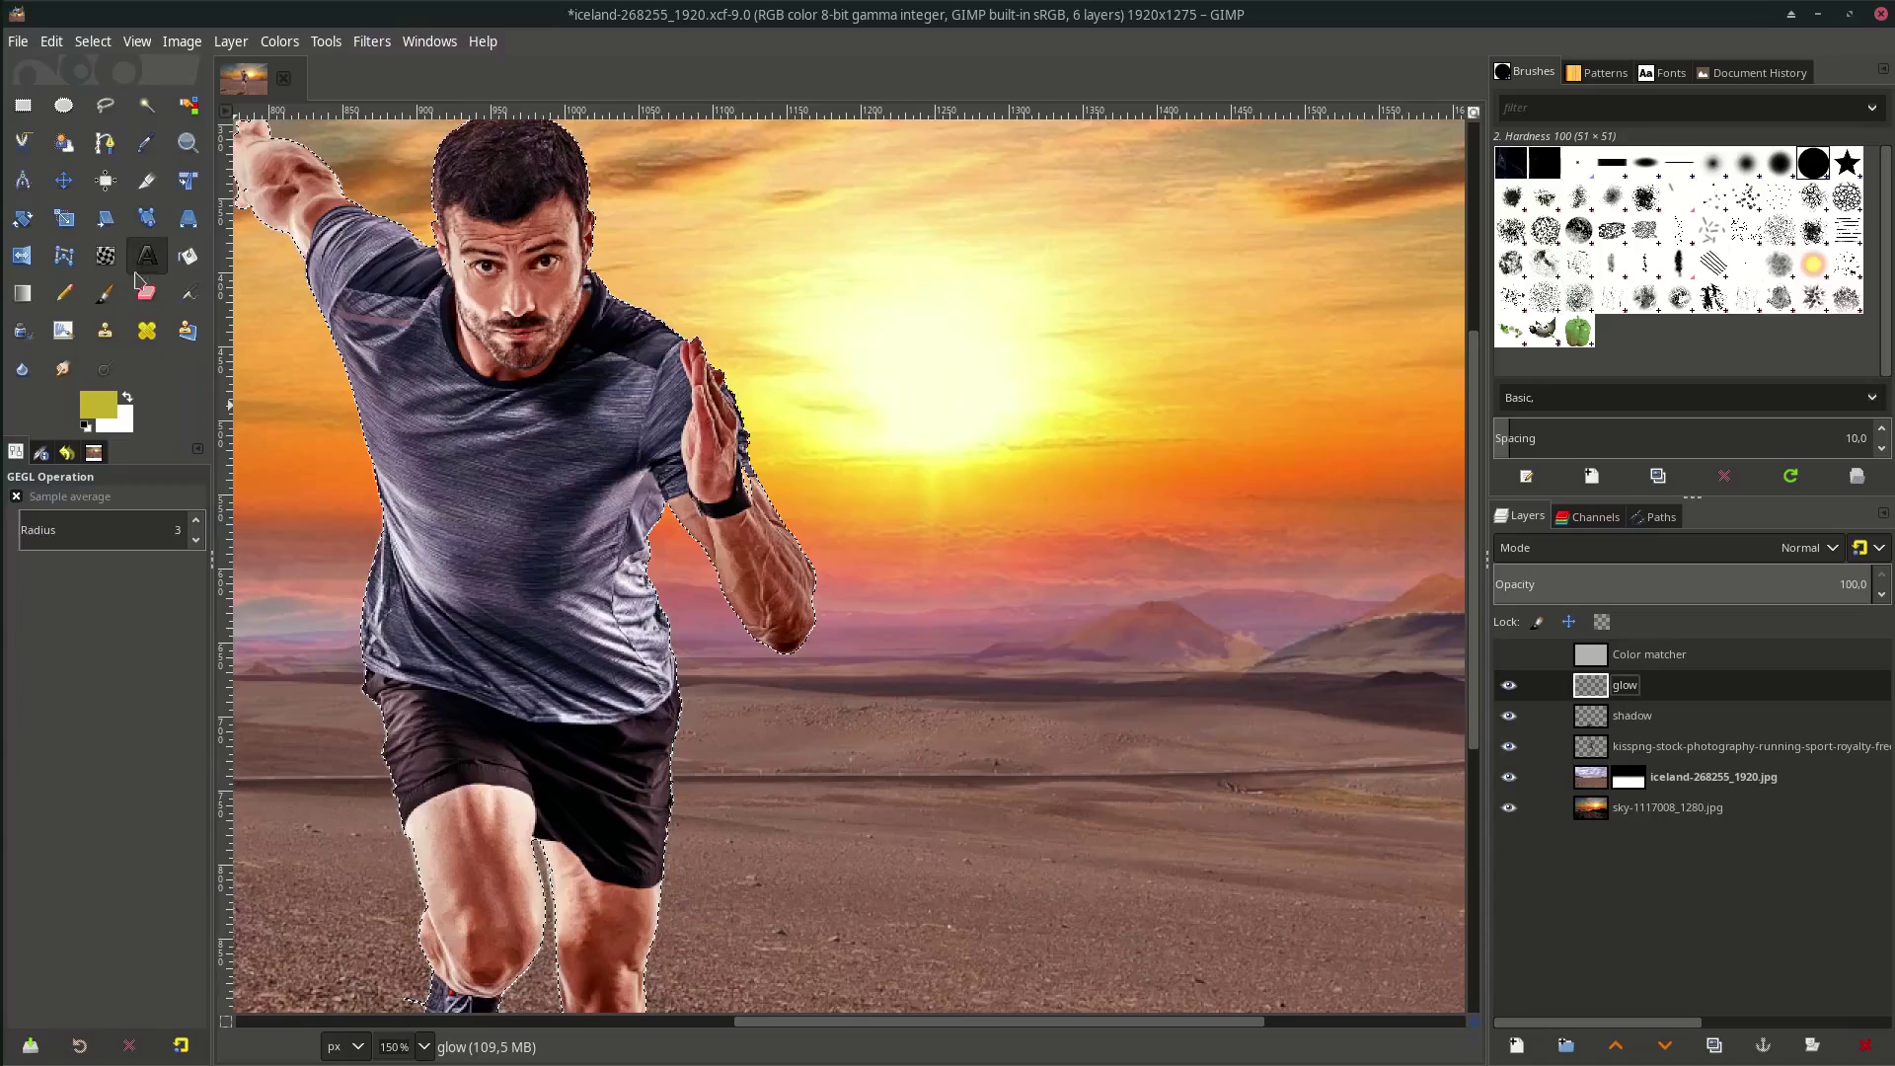
Use the Paintbrush at size 216 with the glow layer set to Overlay mode
left_click(105, 293)
left_click(1724, 553)
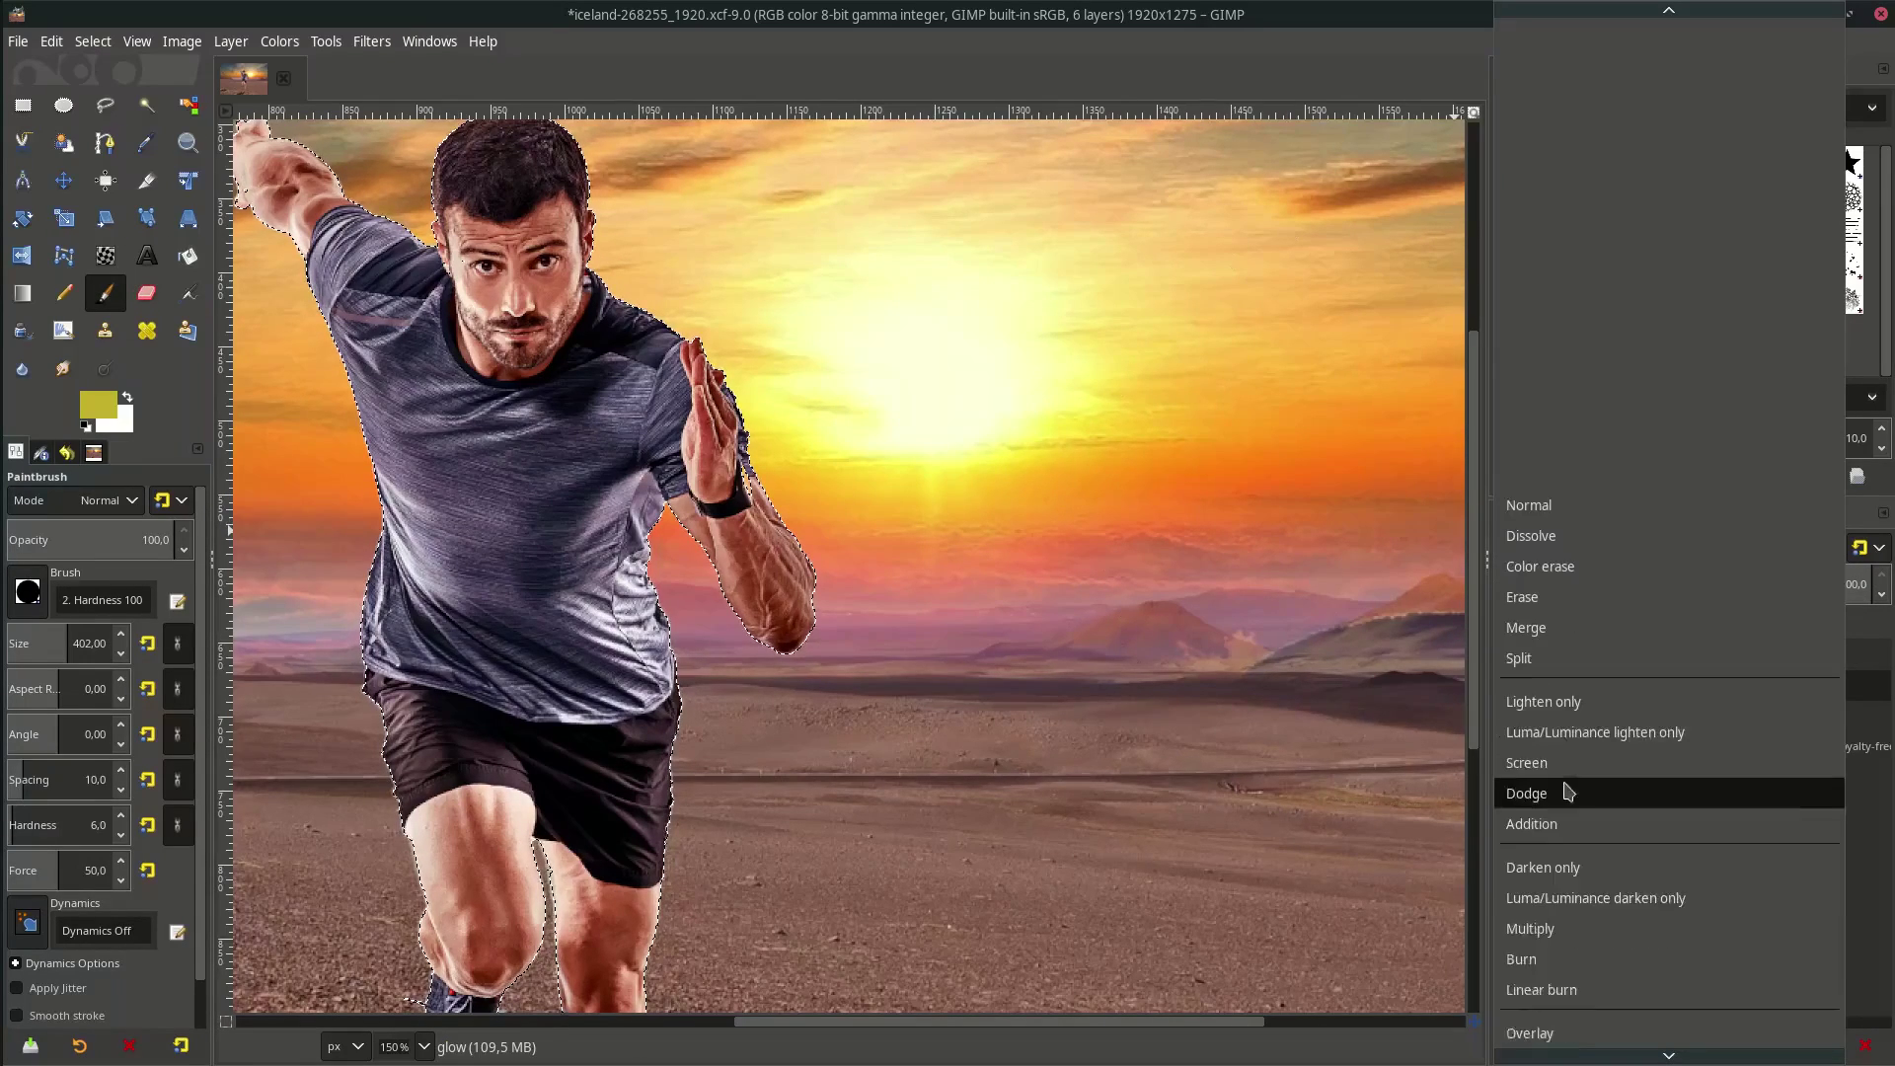
left_click(1562, 957)
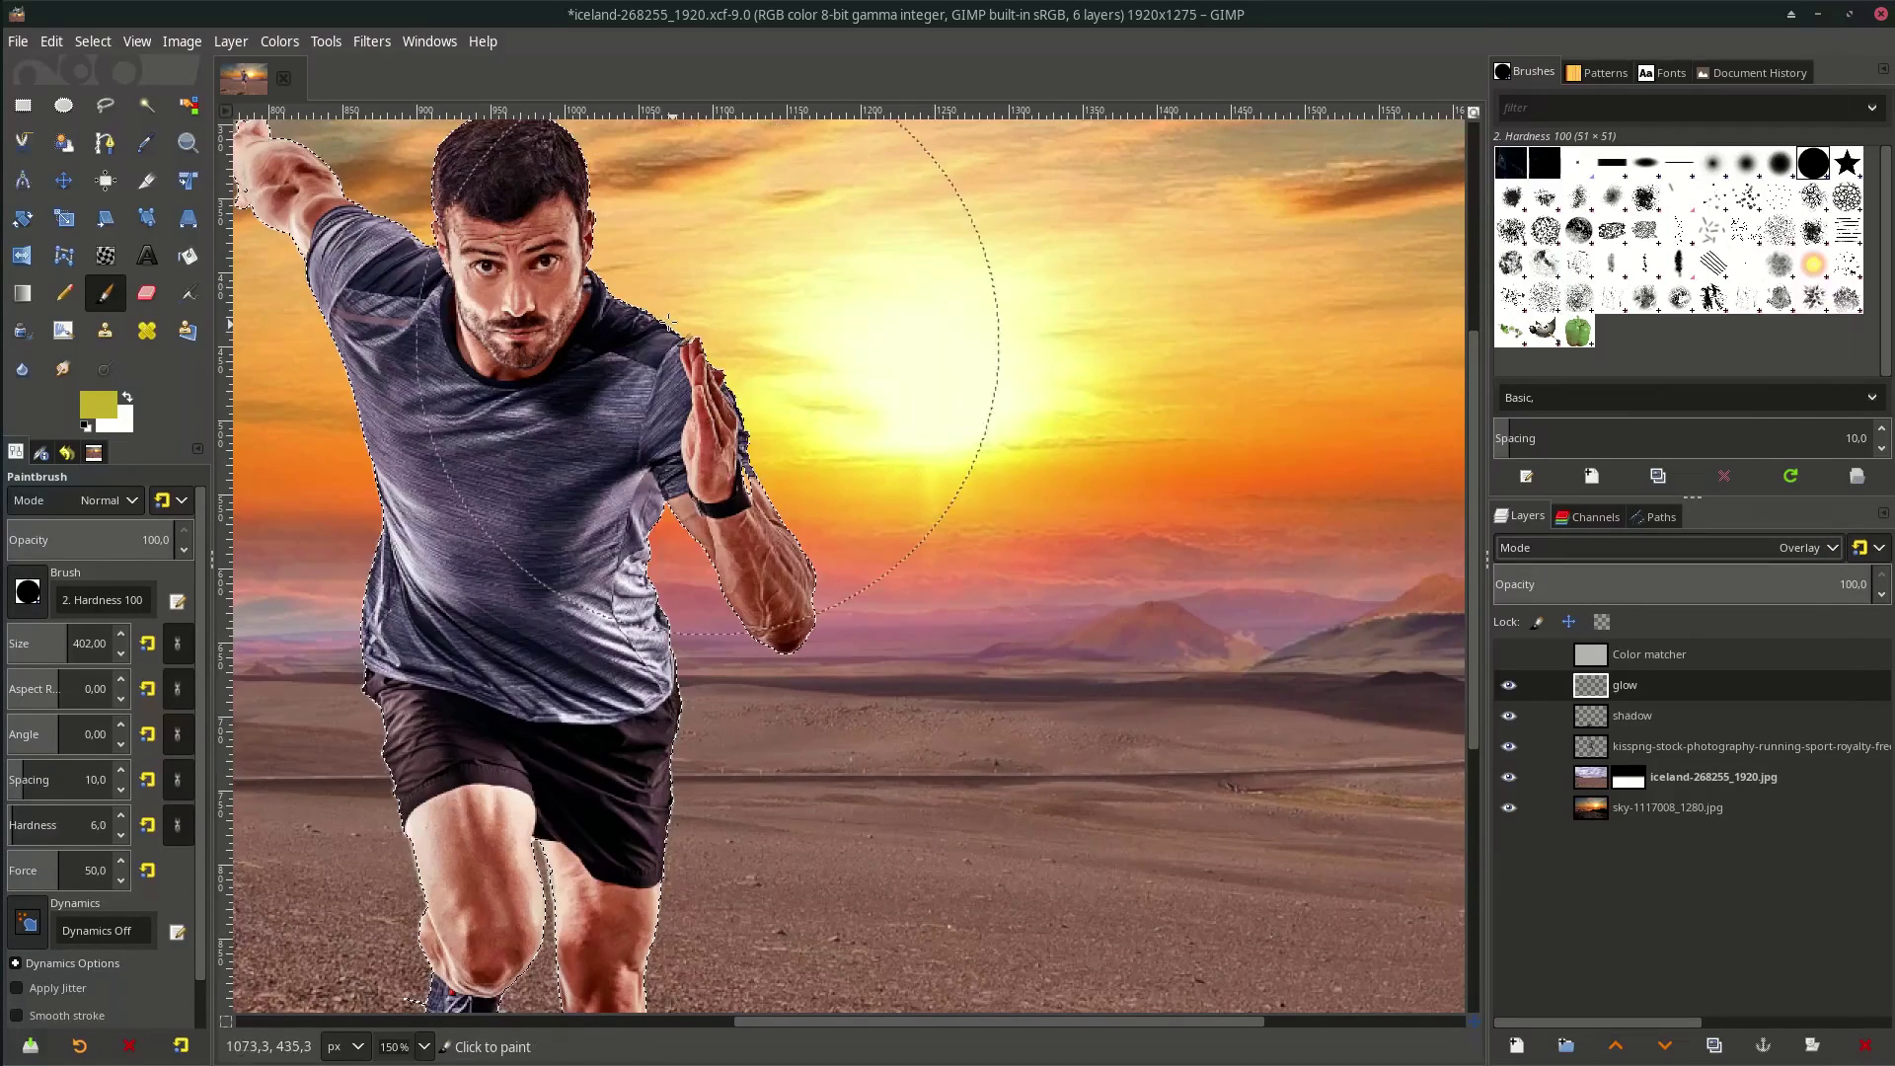
left_click_drag(94, 640, 72, 642)
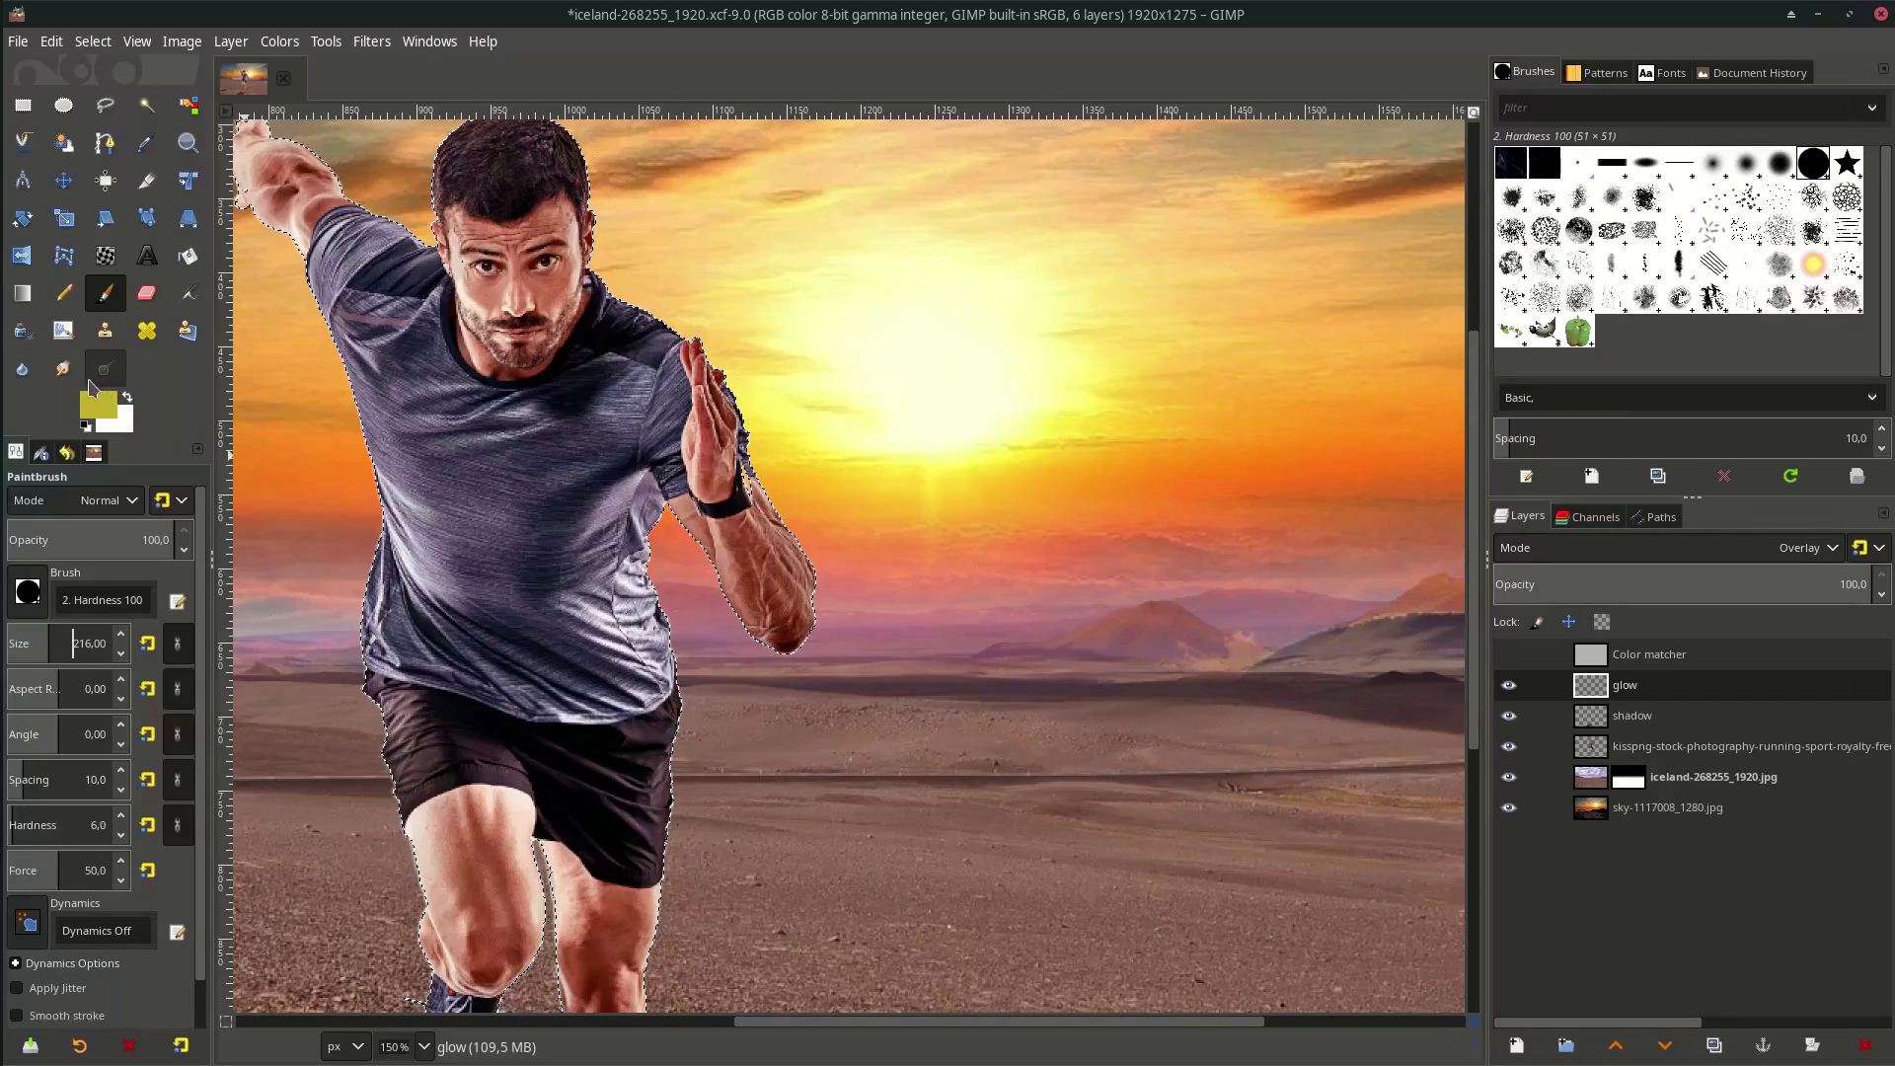
Switch to a brighter yellow (ebcf1f), zoom out to the whole image, and save the composite
left_click(94, 403)
left_click_drag(141, 164, 158, 94)
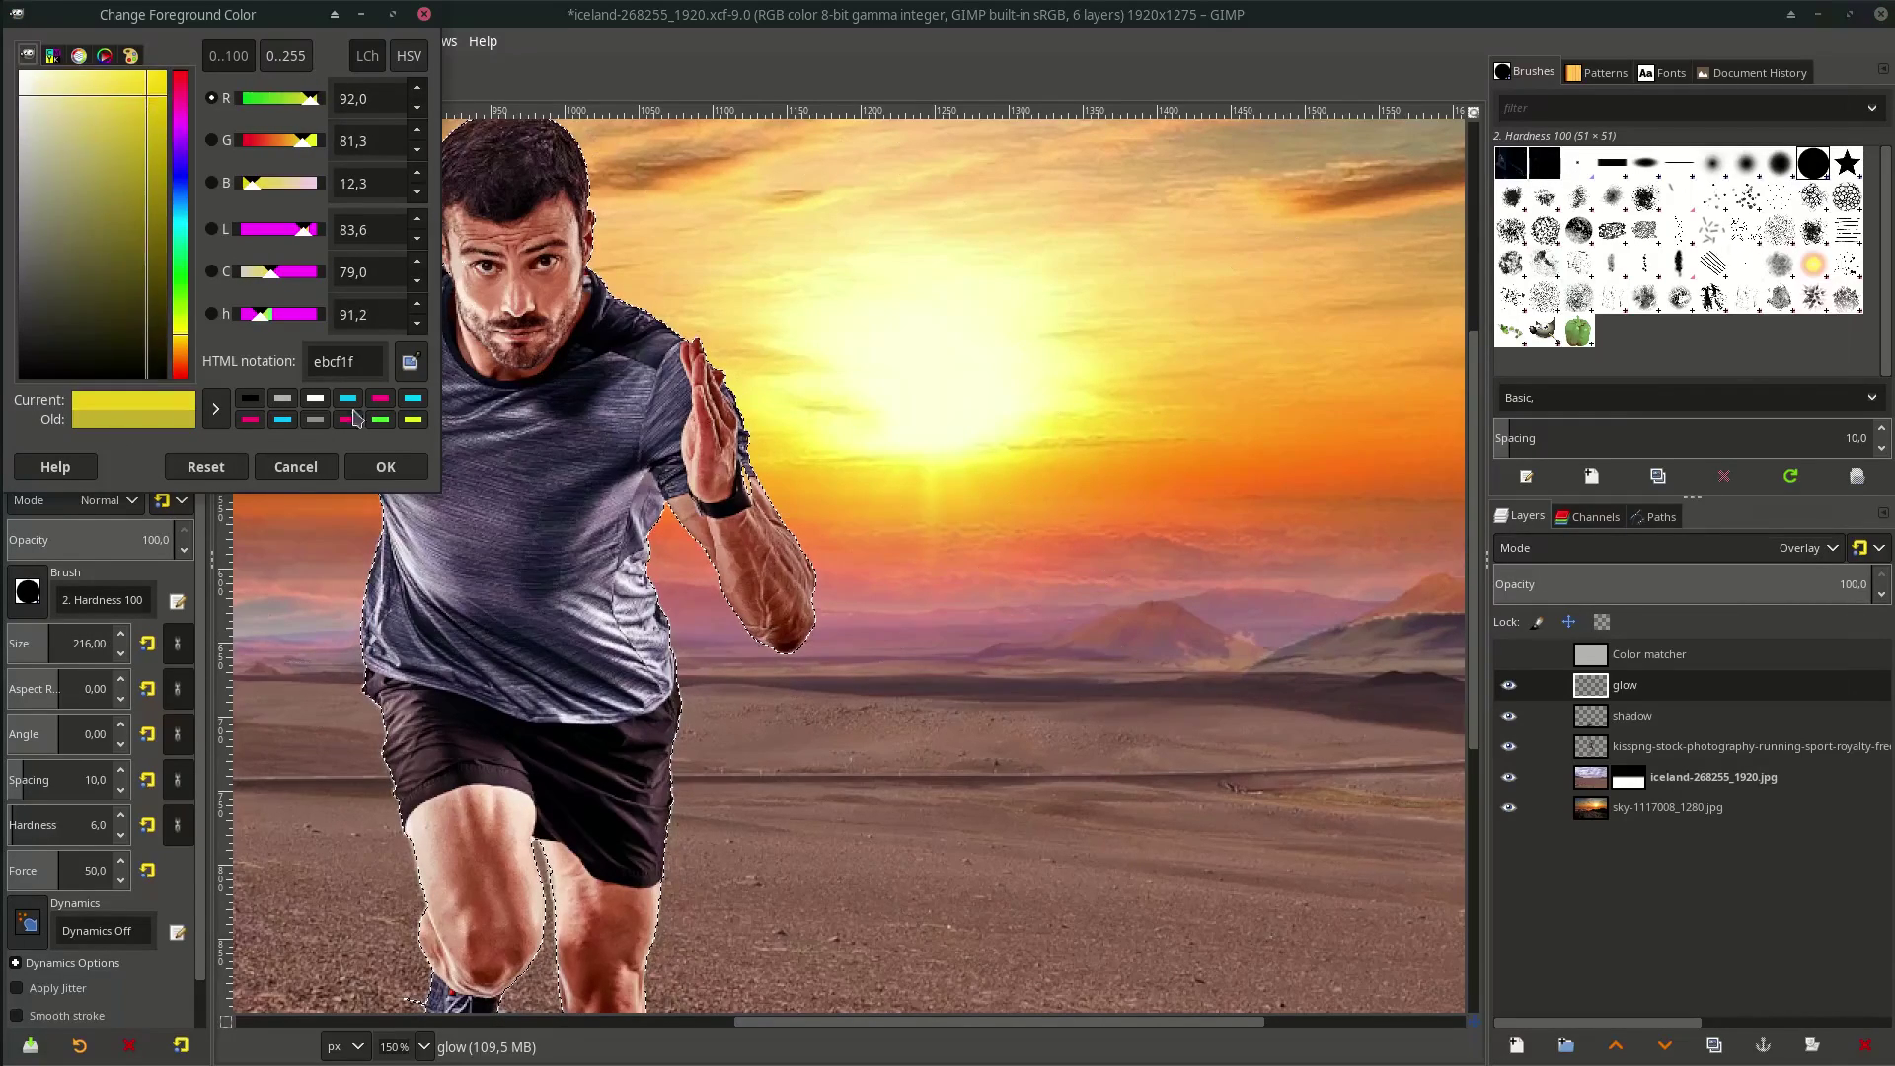
left_click(385, 466)
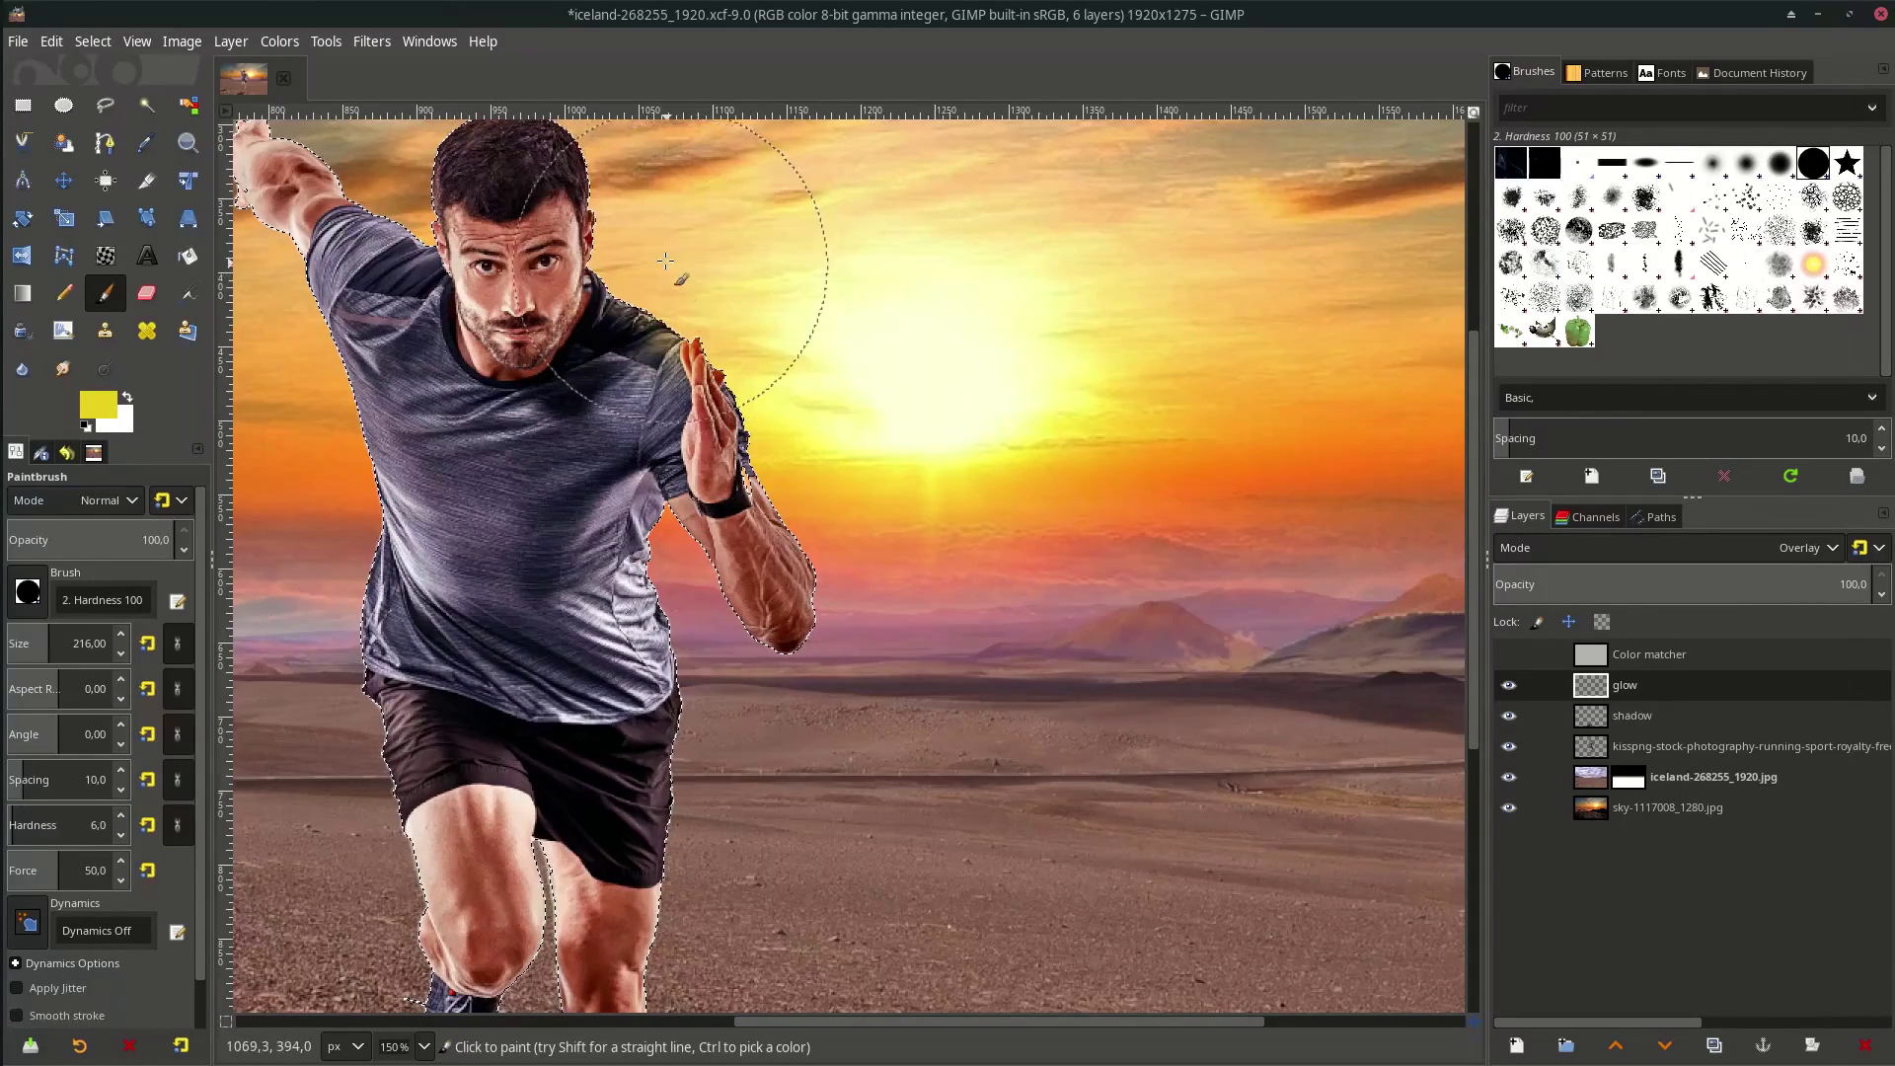
scroll(839, 395, "left", 5)
scroll(1066, 592, "up", 4)
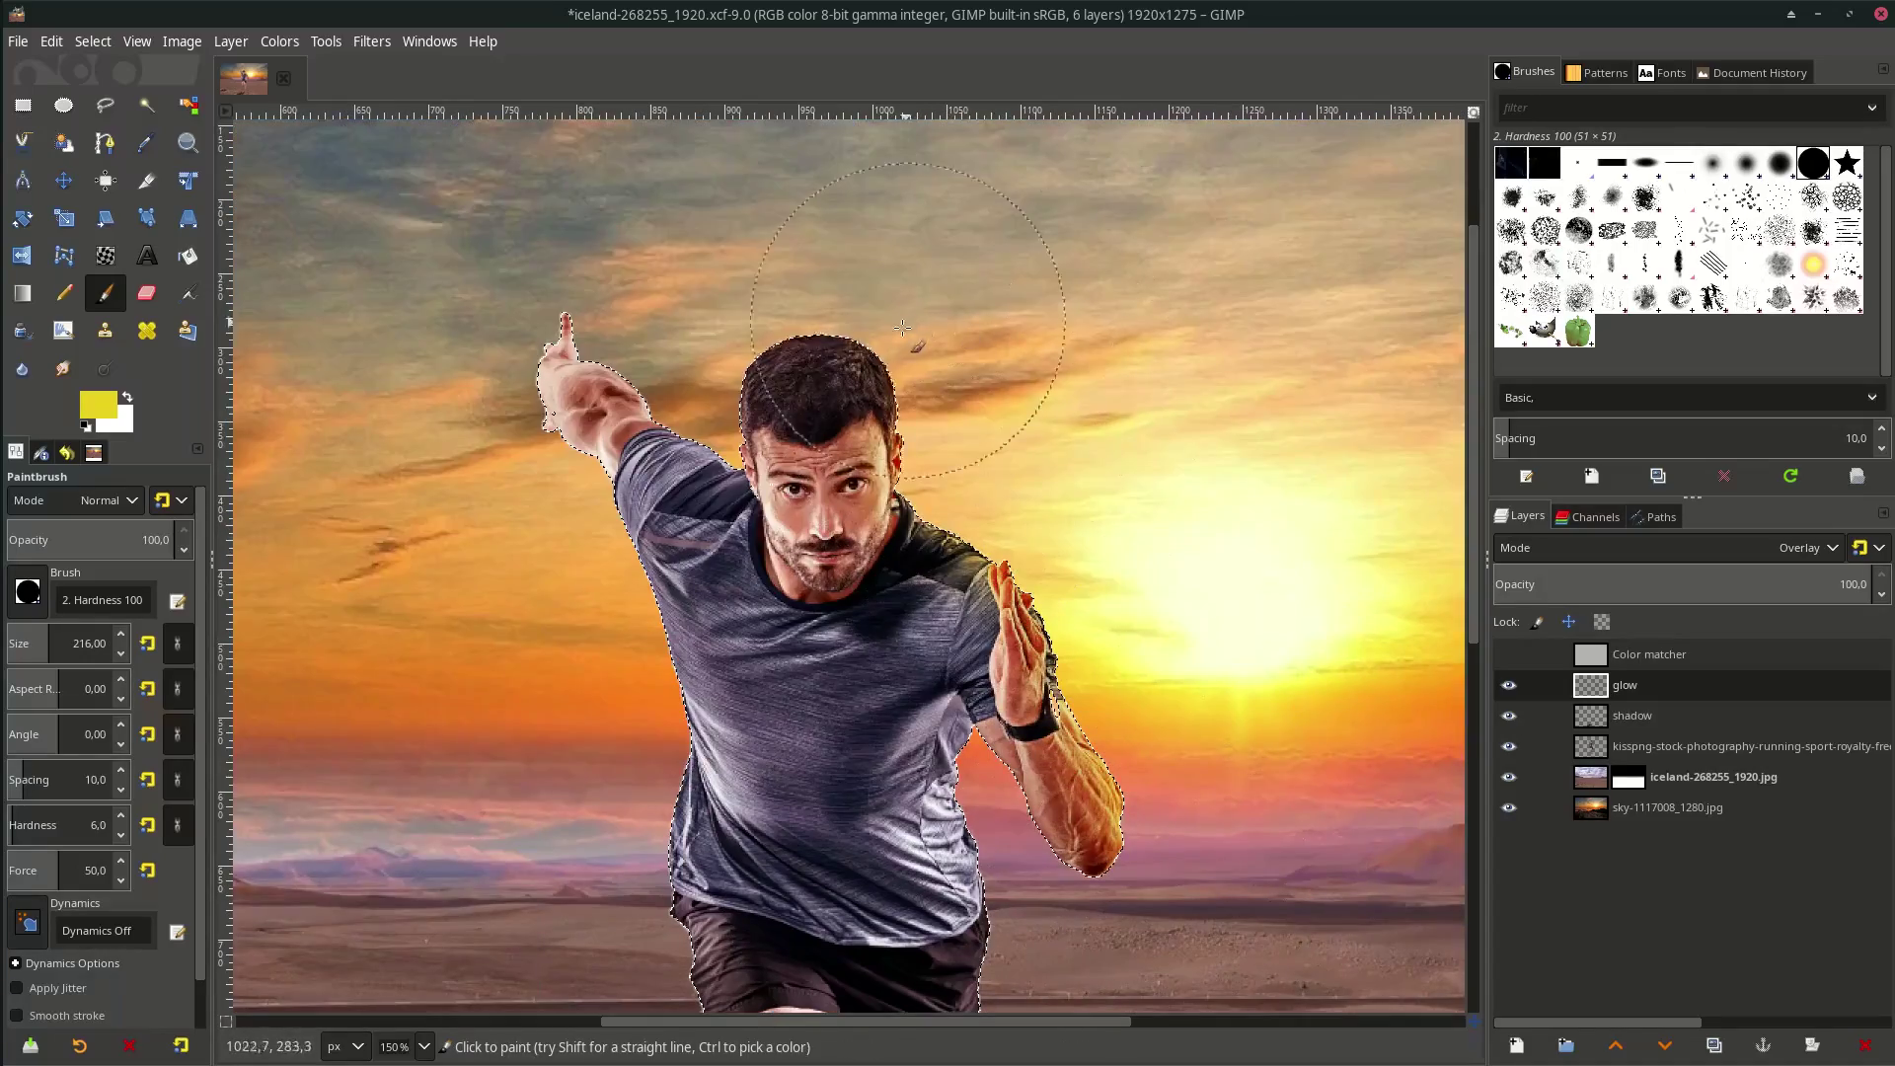
scroll(1086, 612, "down", 12)
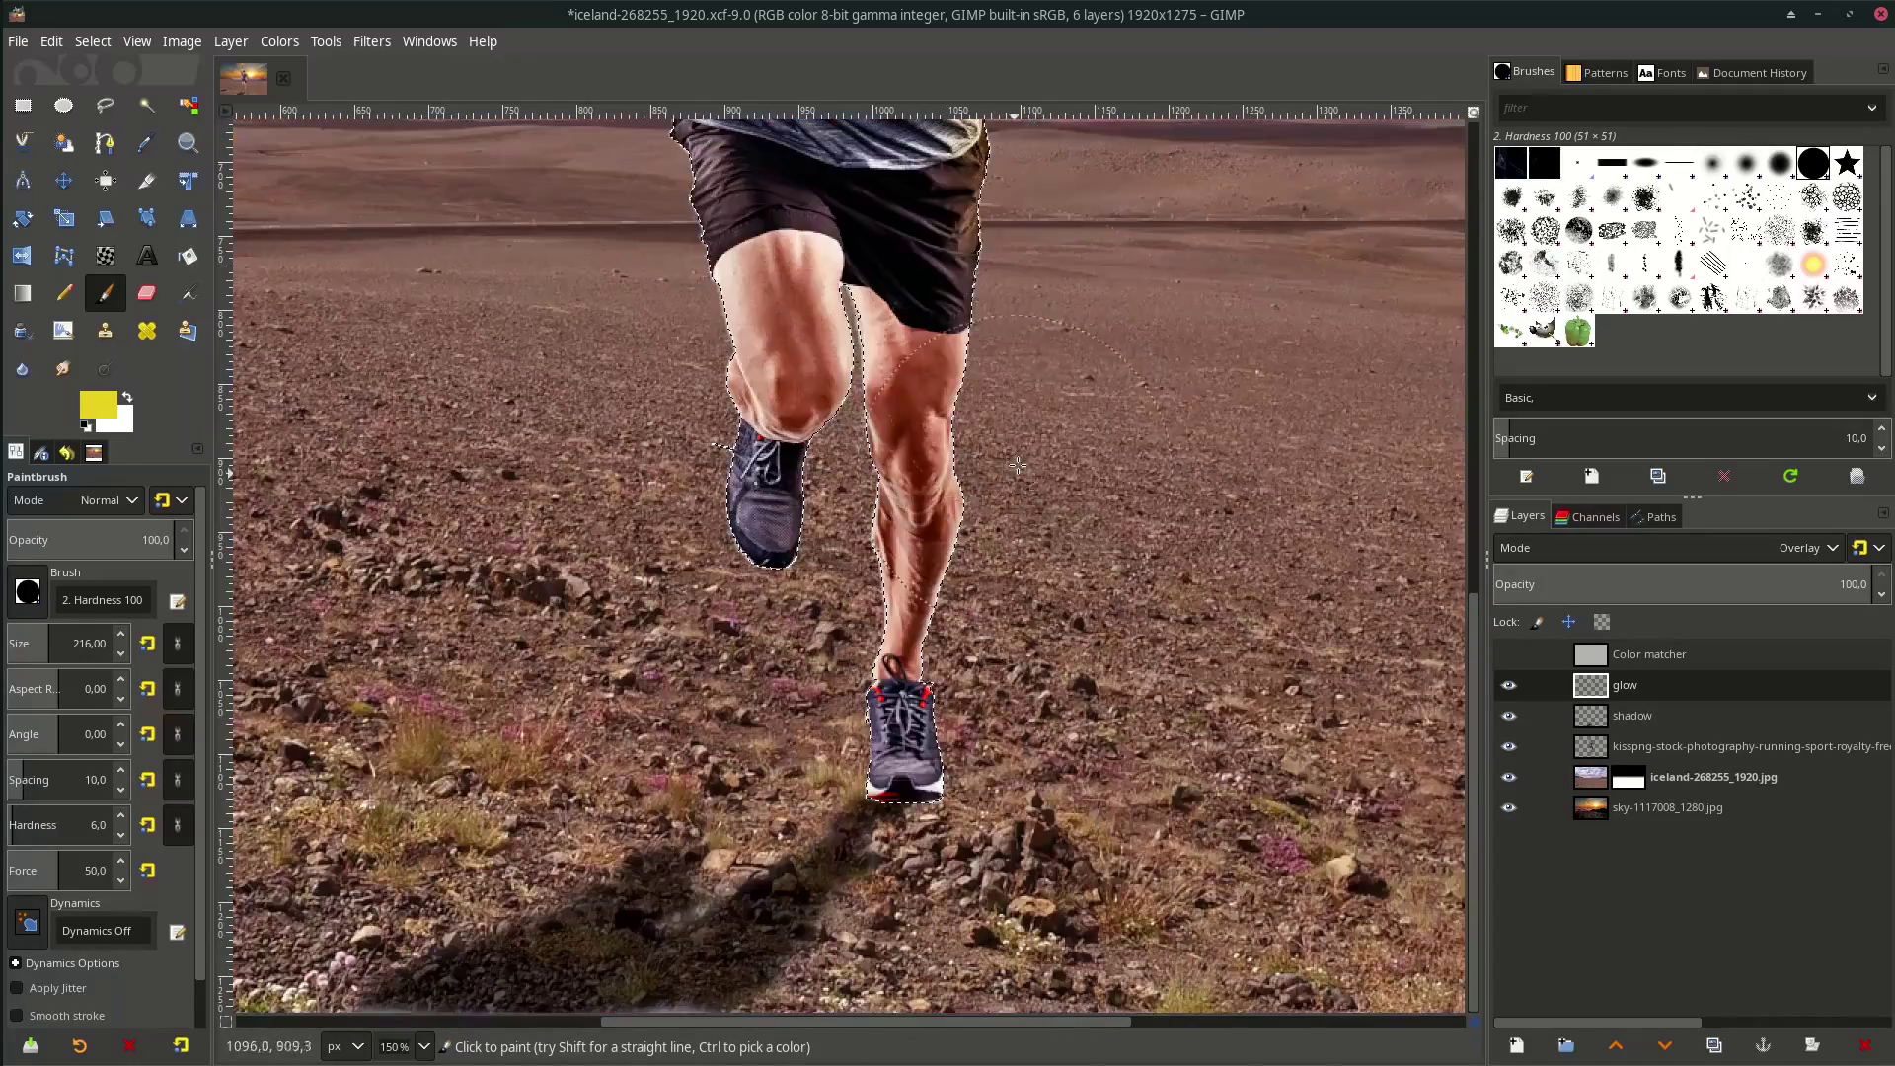
key("1")
key("shift+2")
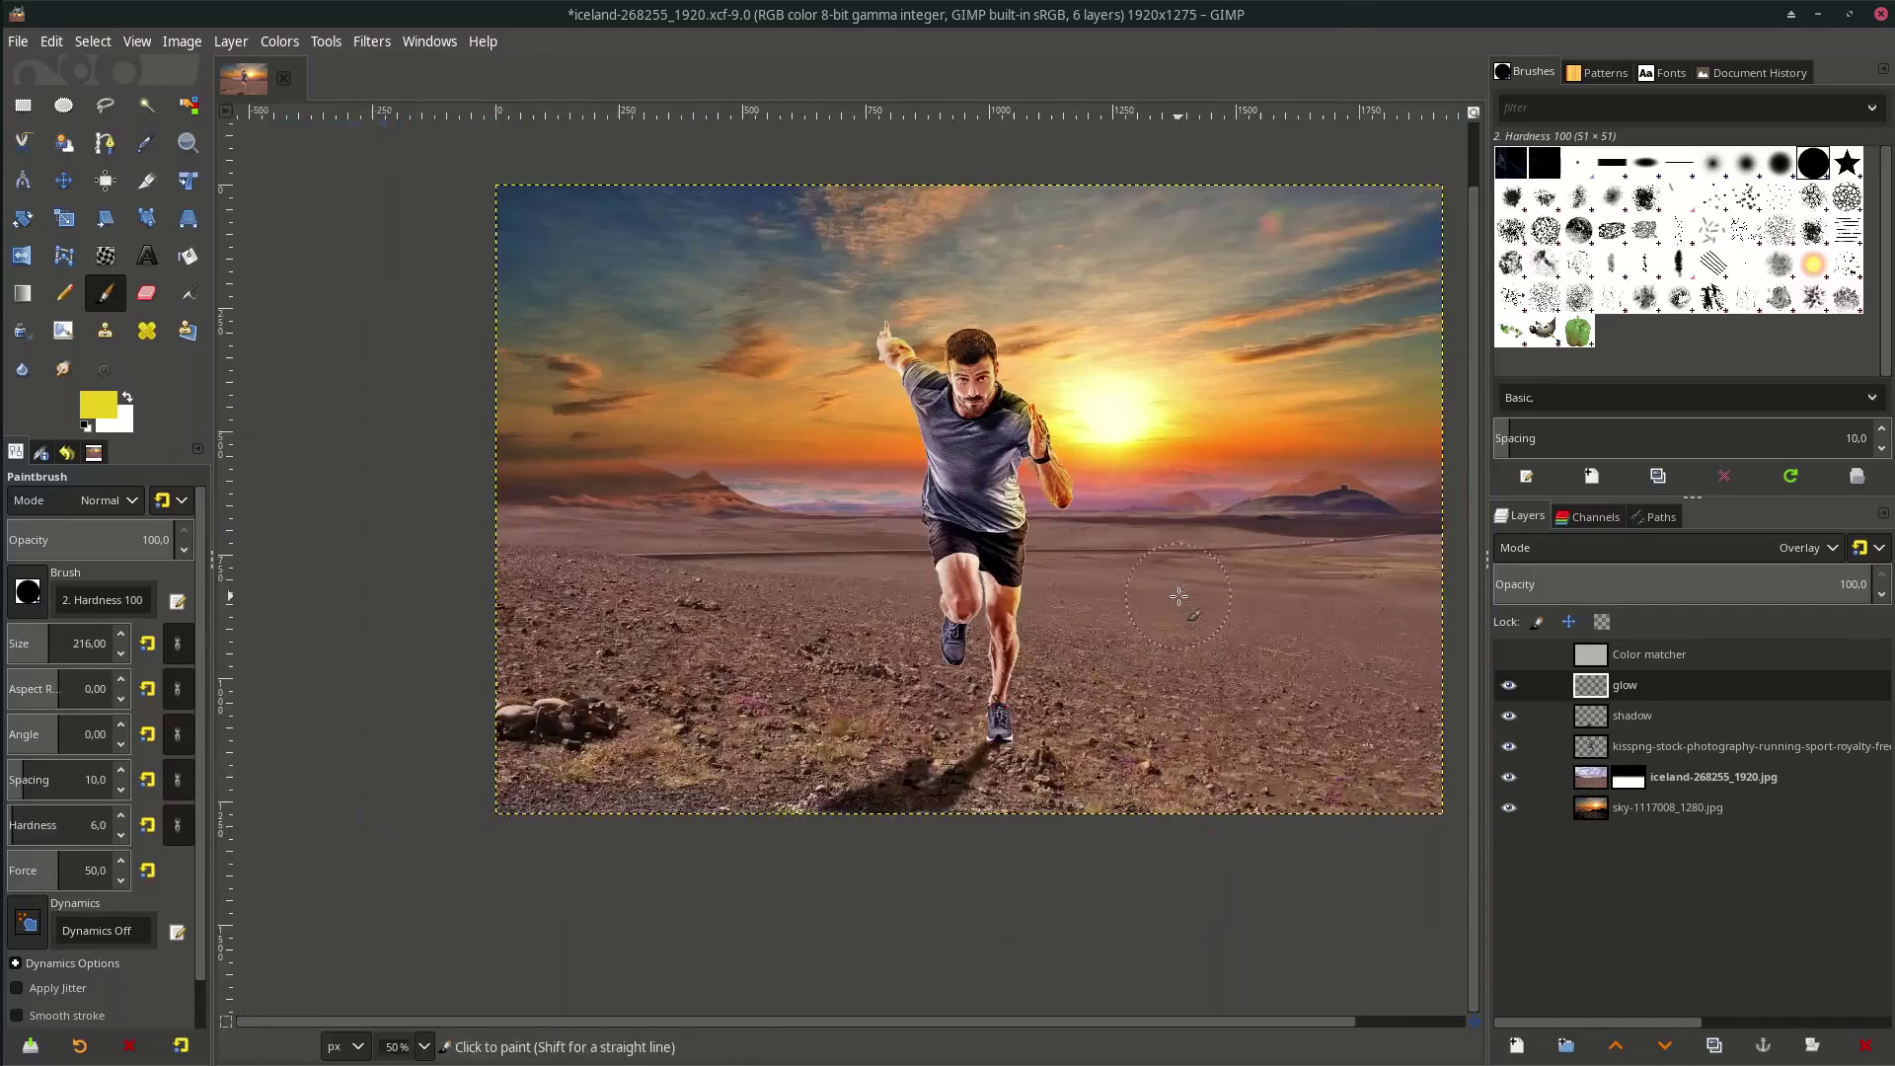
key("ctrl+s")
Add Dust-Transparent.png as a layer and scale it up to about 1903×1071
left_click(18, 41)
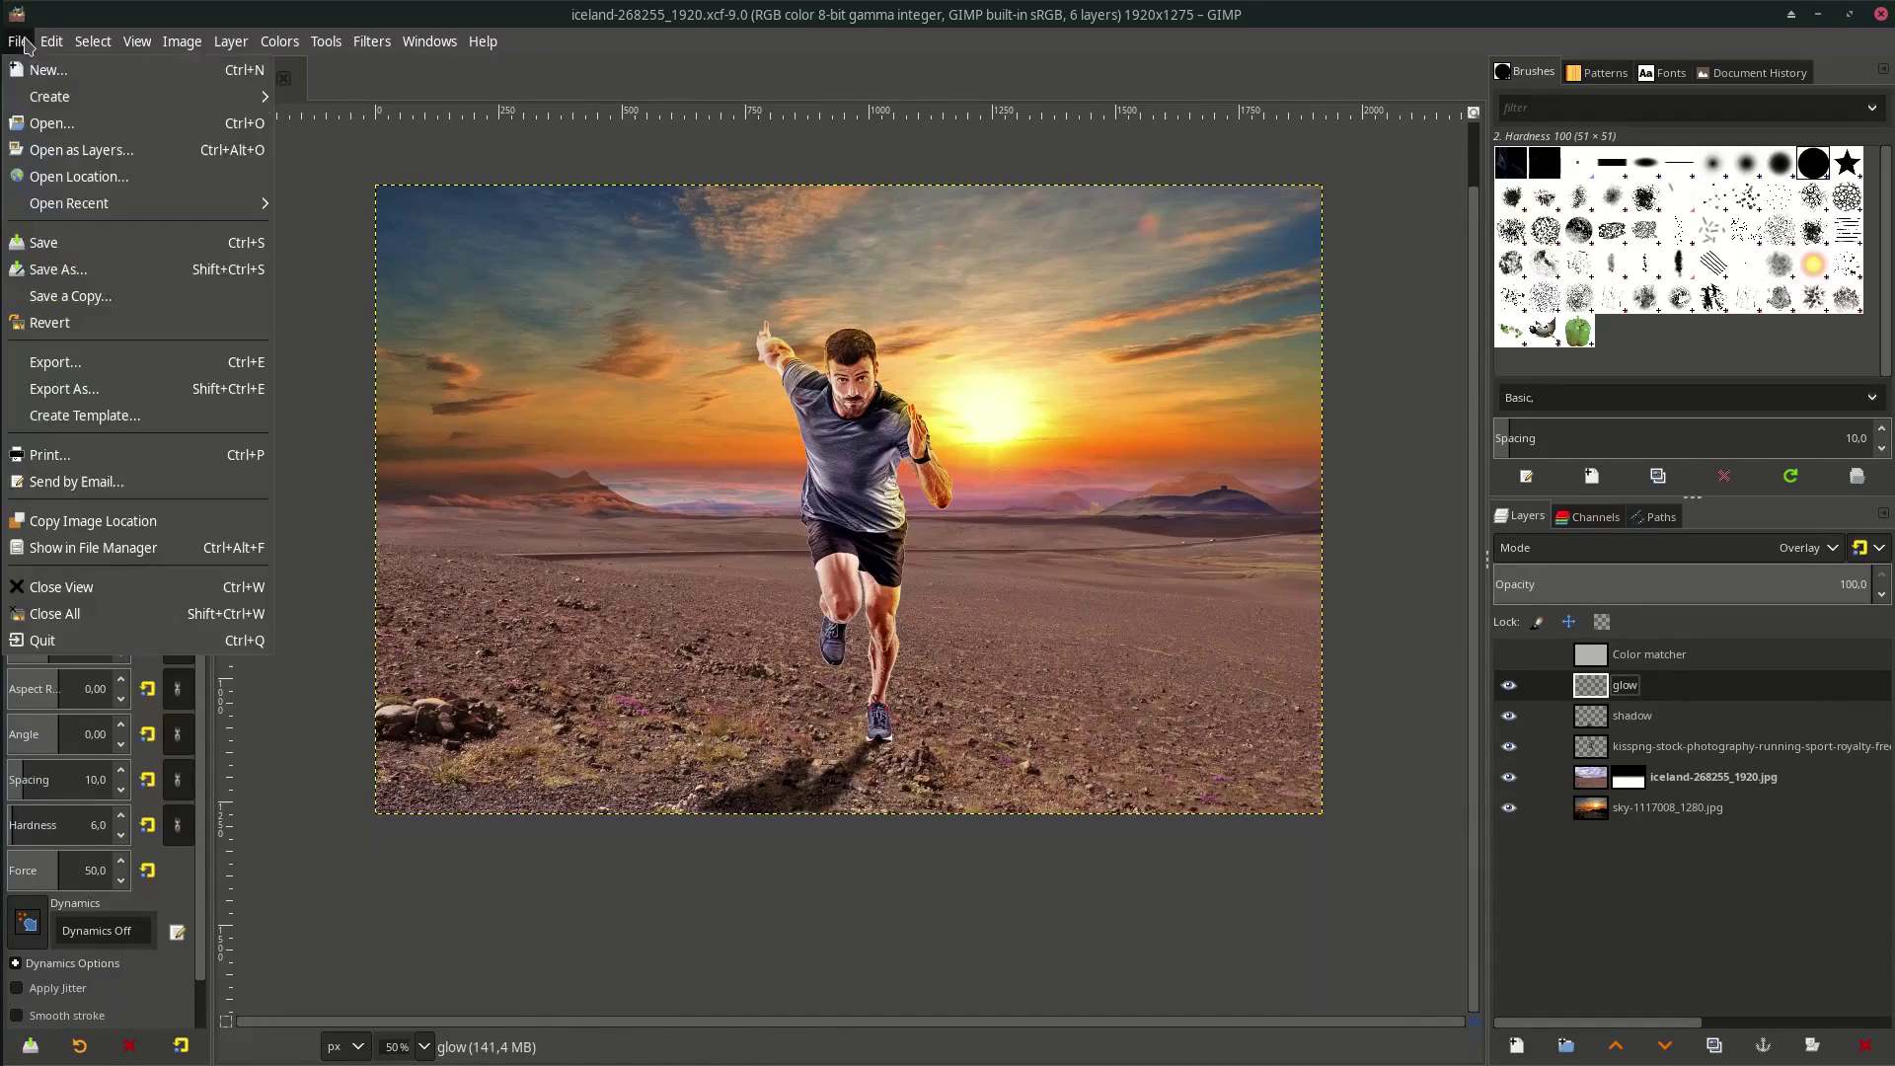
left_click(148, 160)
double_click(849, 317)
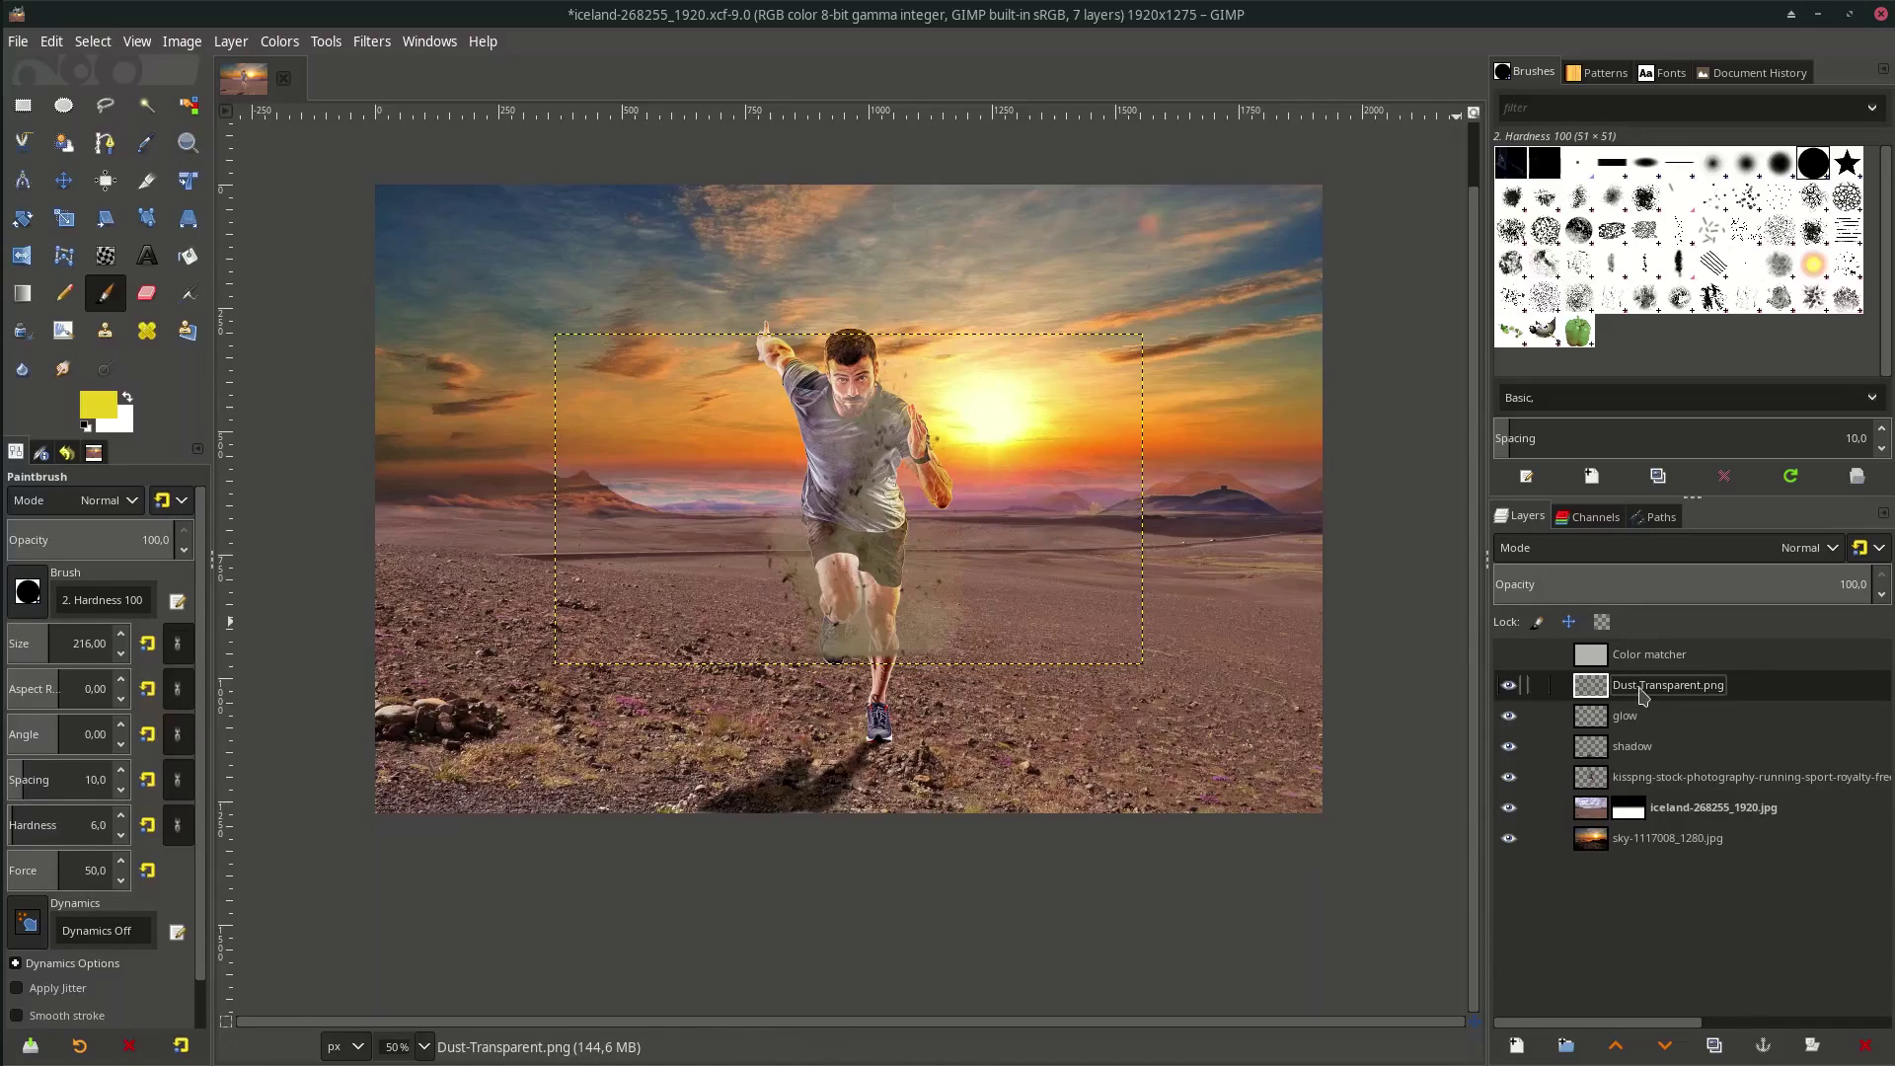
left_click(64, 218)
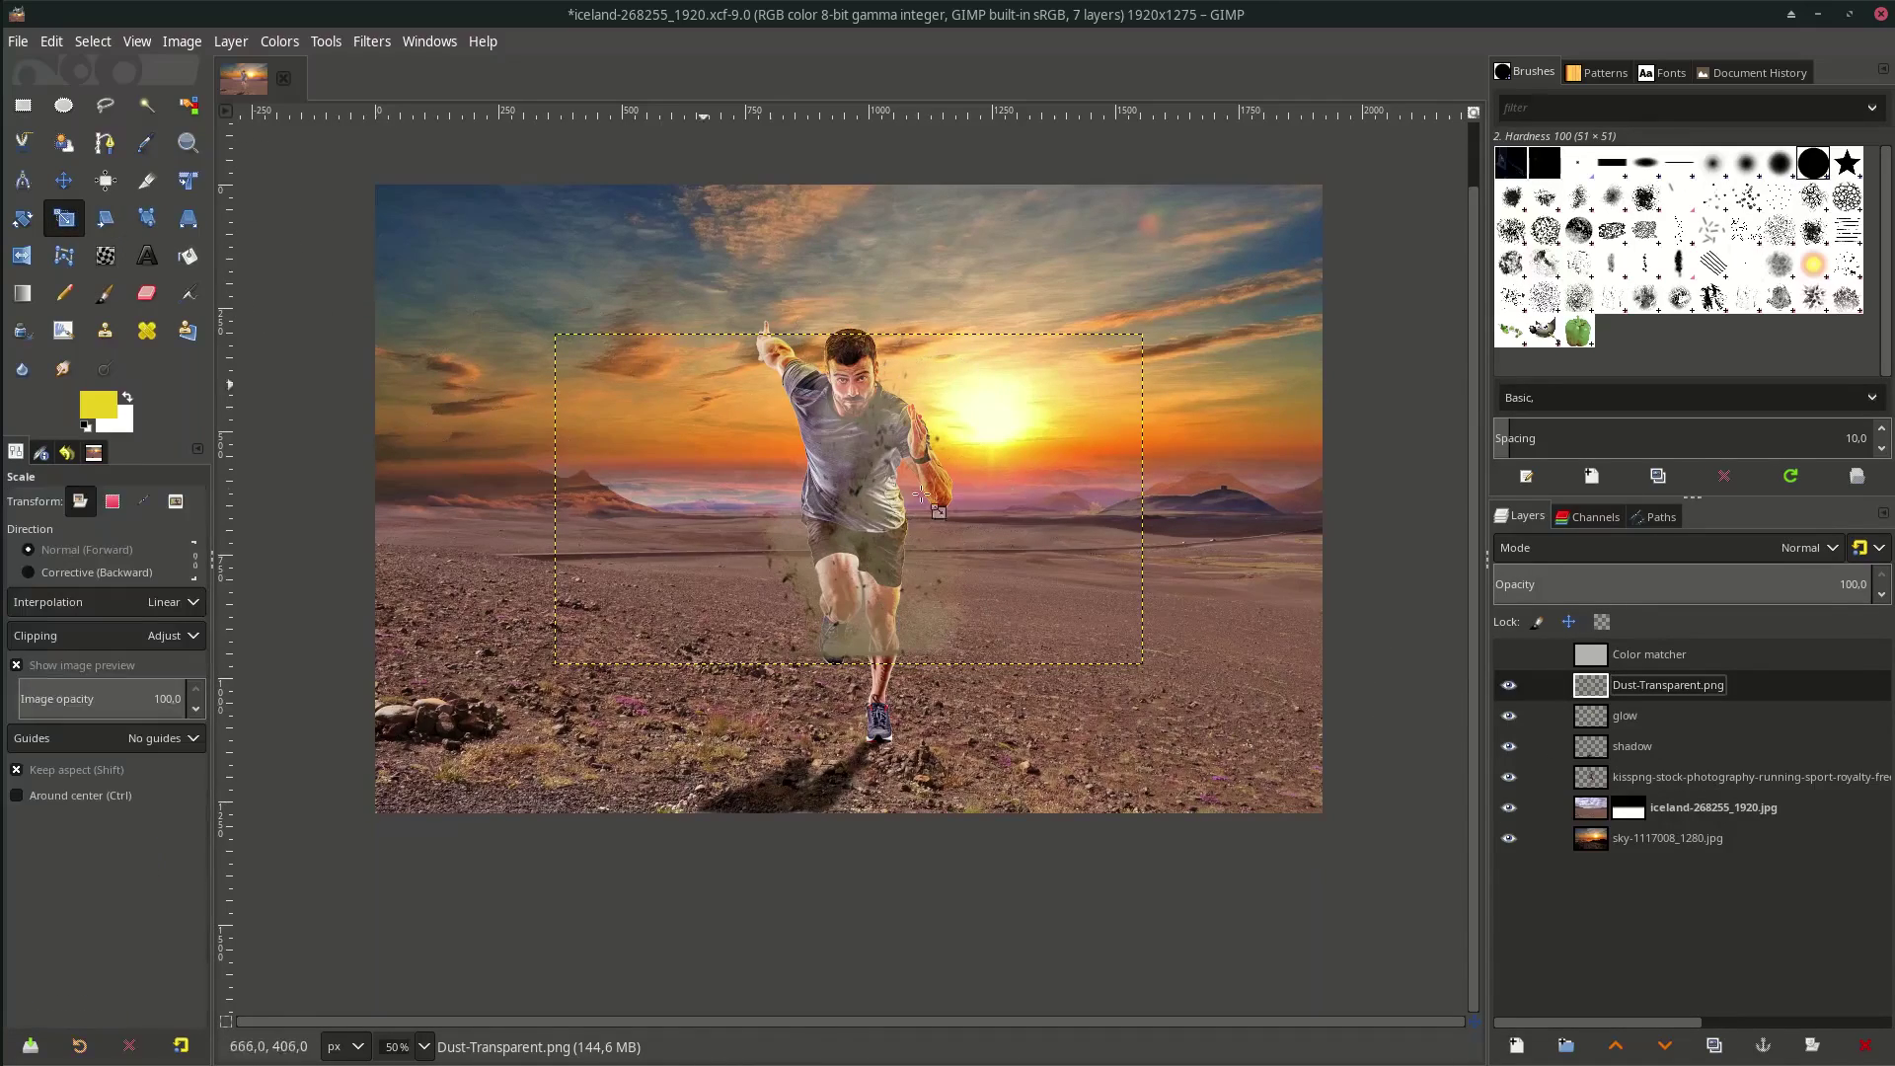
left_click(1104, 725)
left_click_drag(1104, 726, 779, 441)
left_click_drag(556, 340, 365, 183)
key("Return")
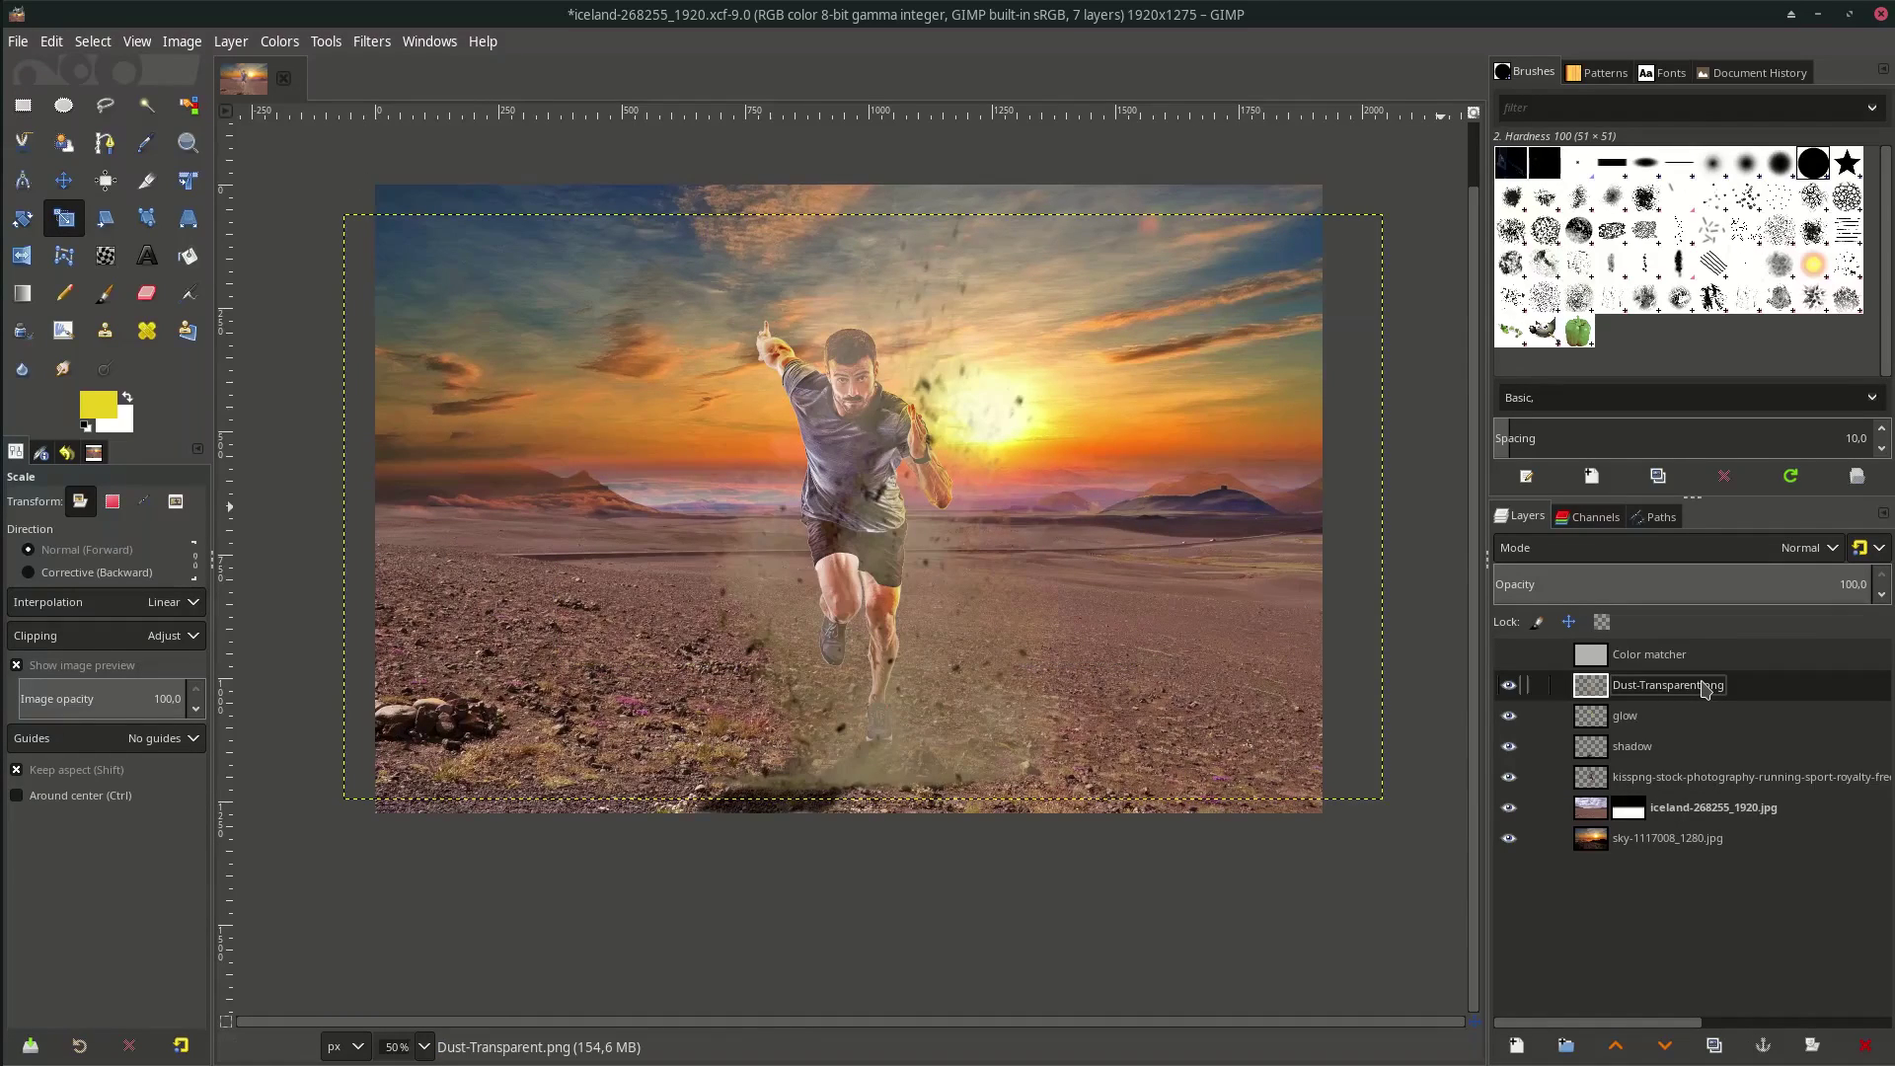
Place the dust layer beneath the runner and shift the cloud up and left
left_click_drag(1688, 686, 1609, 765)
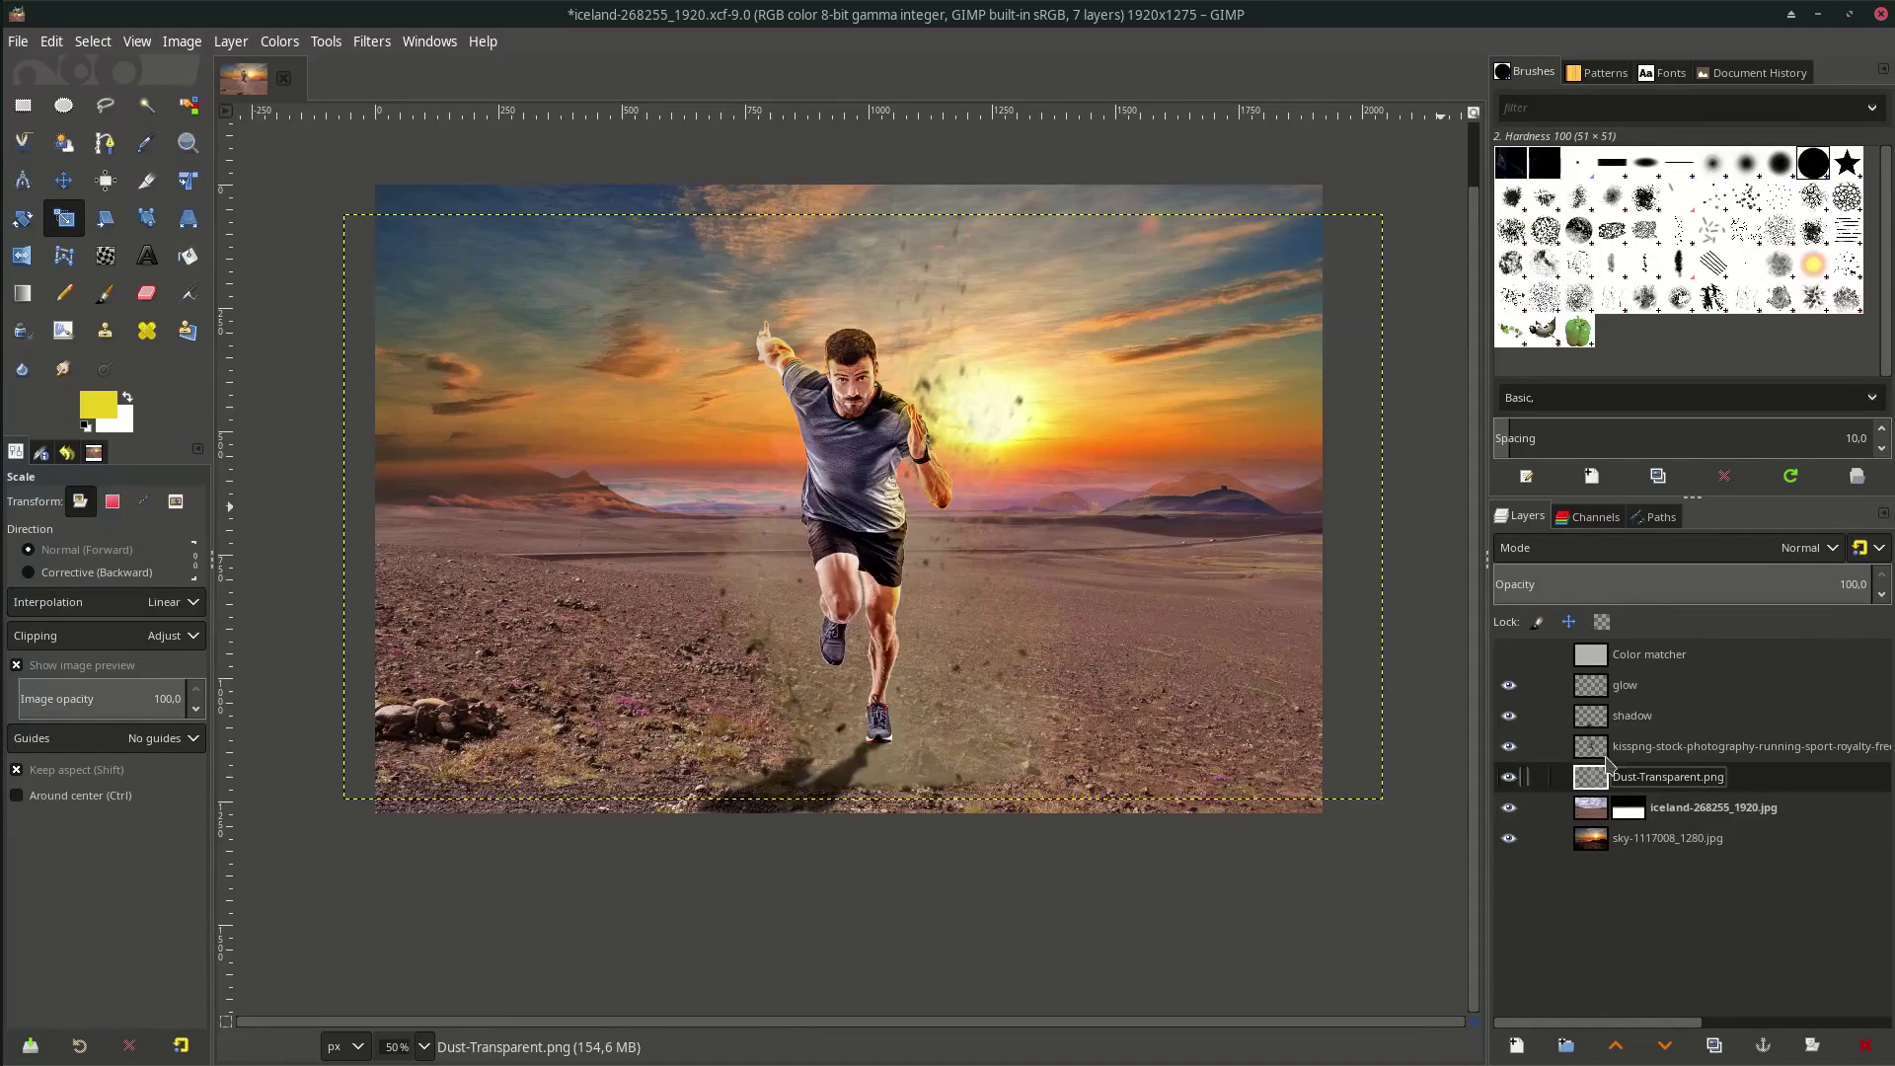
left_click(63, 179)
left_click_drag(1021, 697, 960, 644)
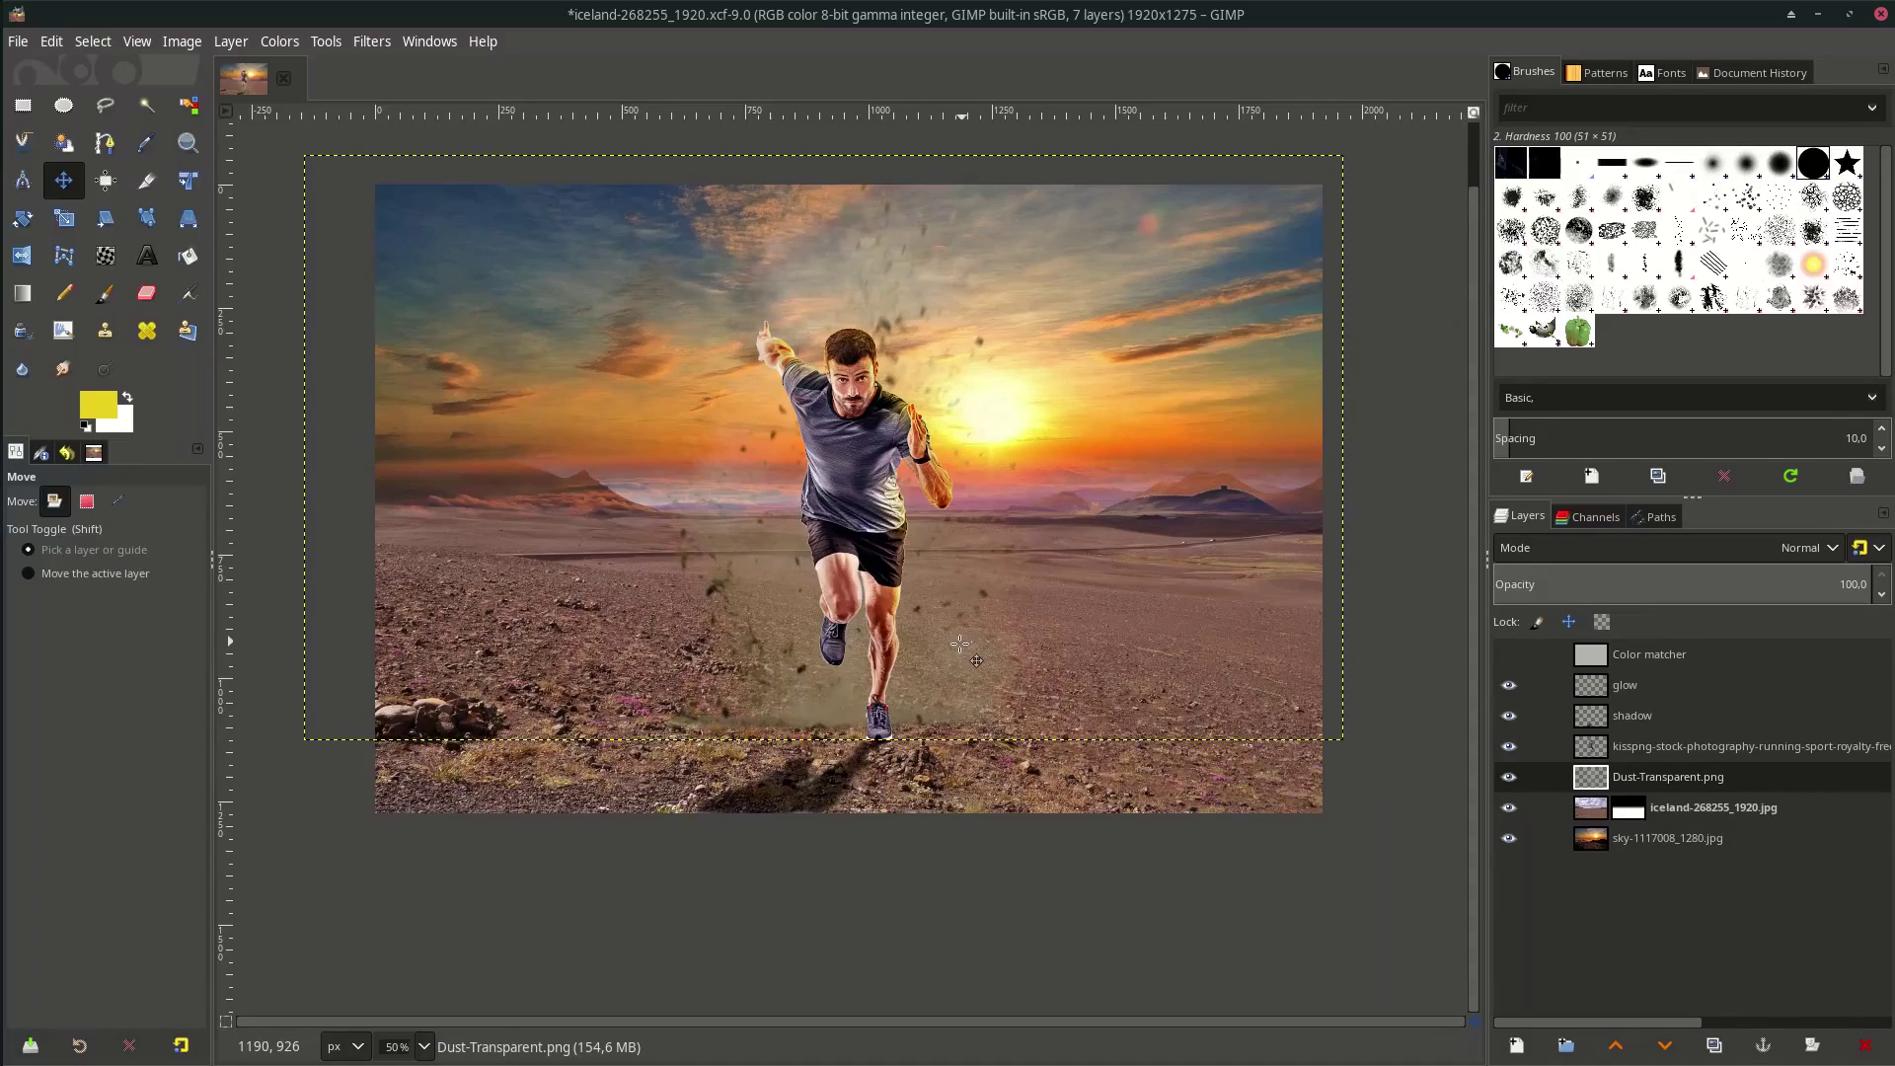
Brighten the dust with an upward-bowed Curves adjustment and save the composite
left_click(118, 223)
left_click(849, 474)
key("Return")
left_click(280, 40)
left_click(306, 286)
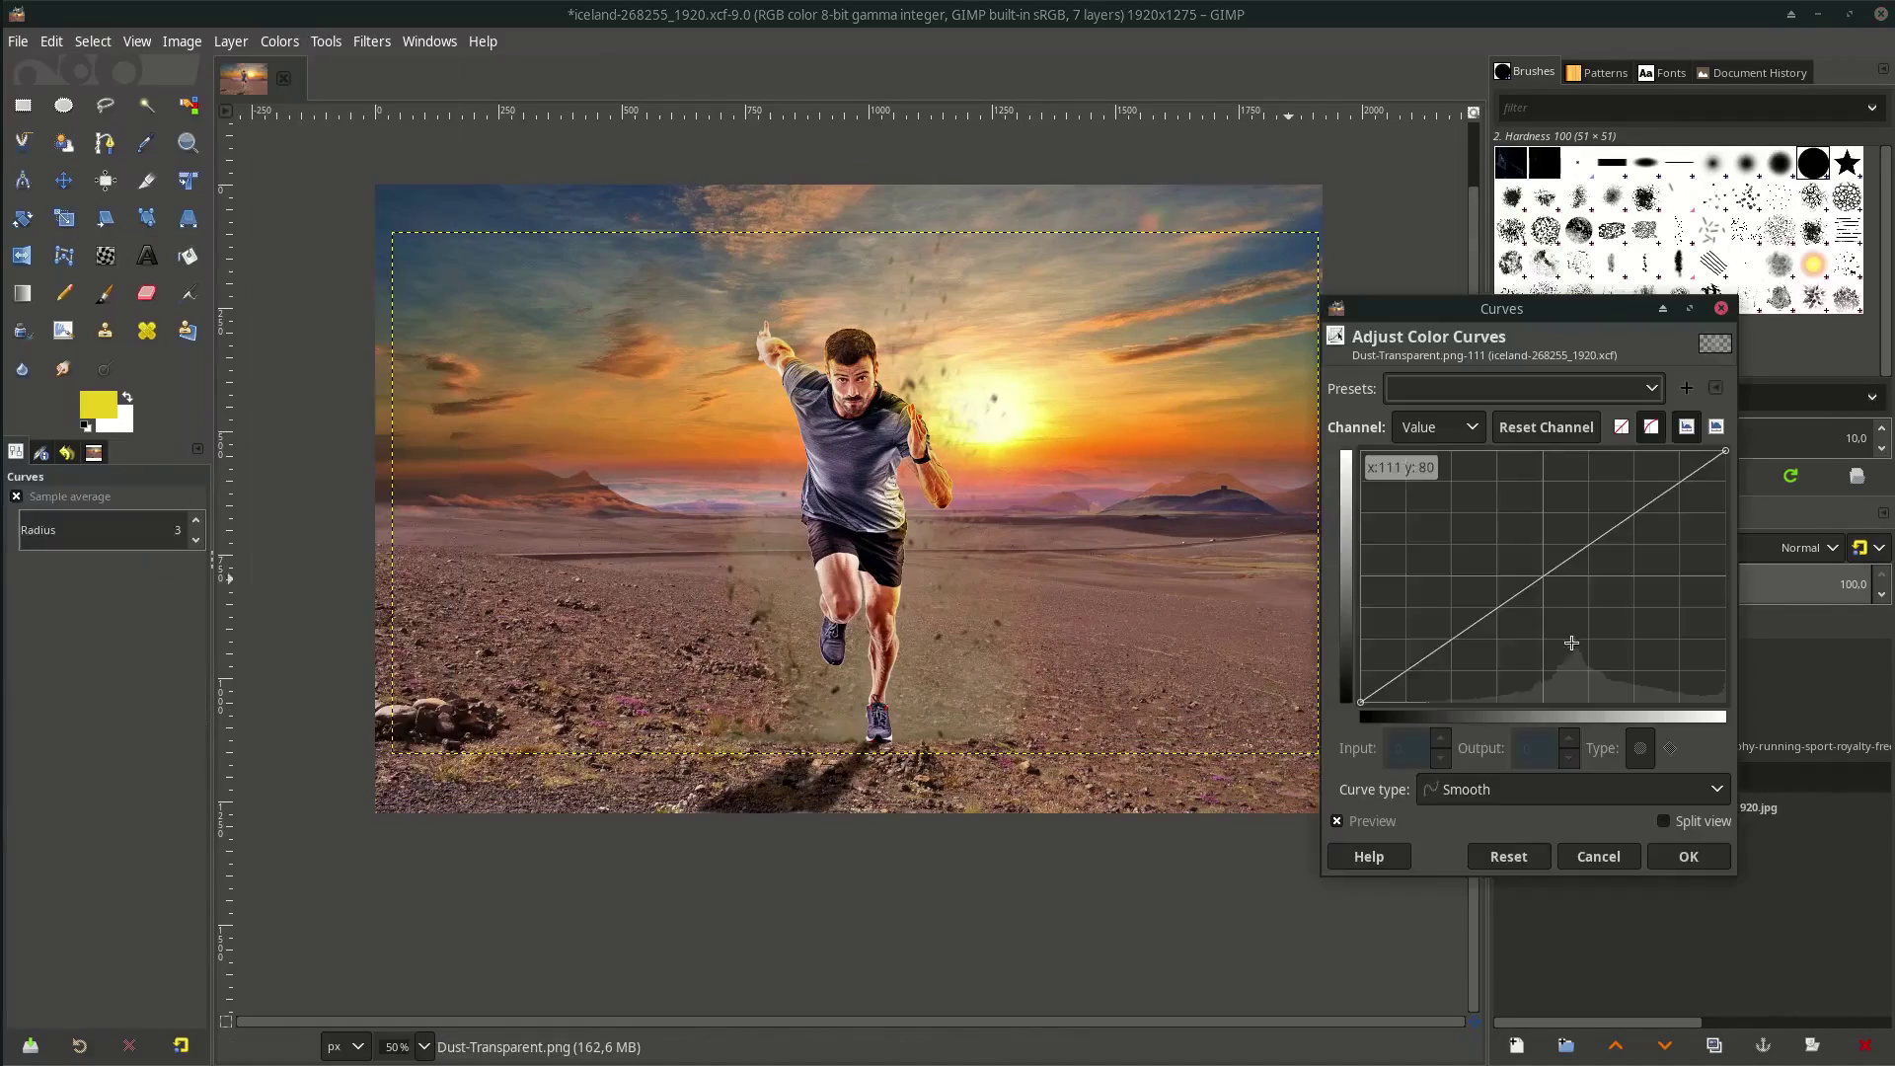
left_click_drag(1526, 589, 1526, 566)
left_click(1688, 856)
left_click(1746, 841)
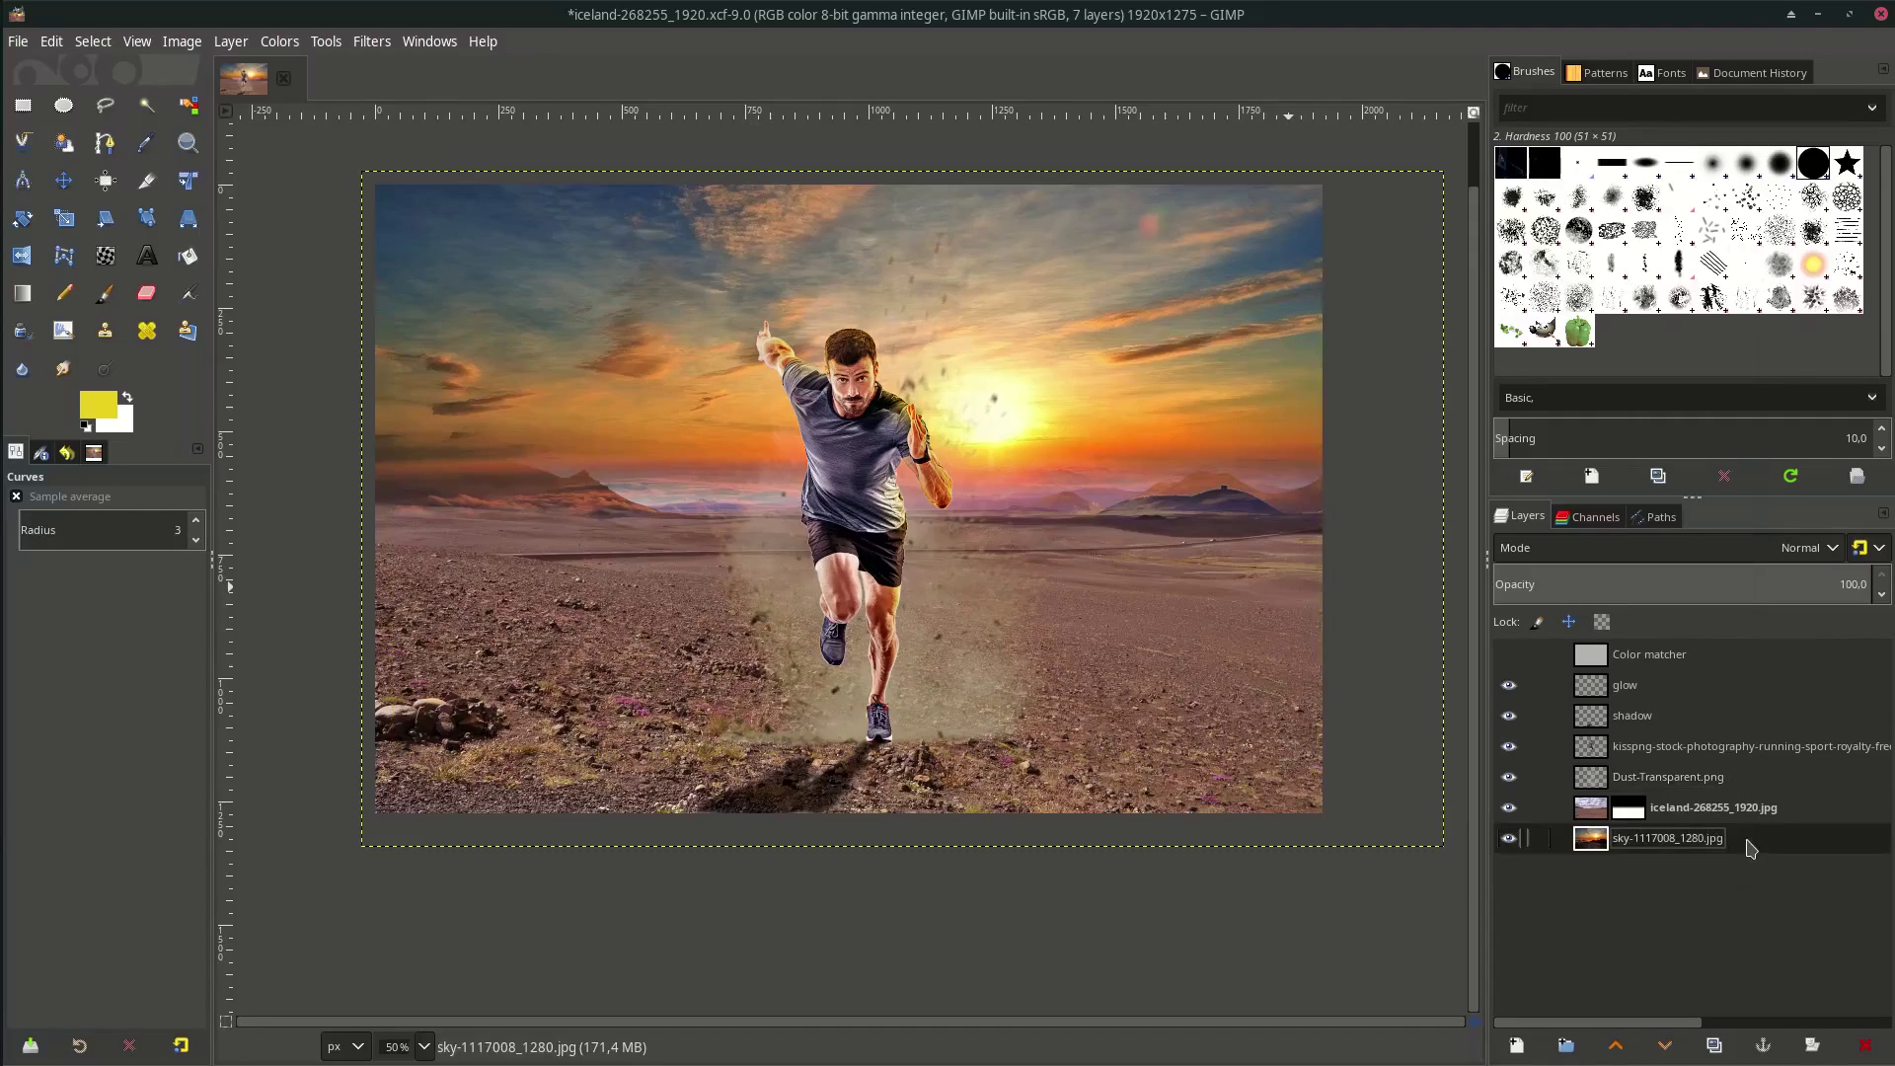
key("ctrl+s")
Duplicate the runner layer and enlarge the copy to about 703×989
key("ctrl+z")
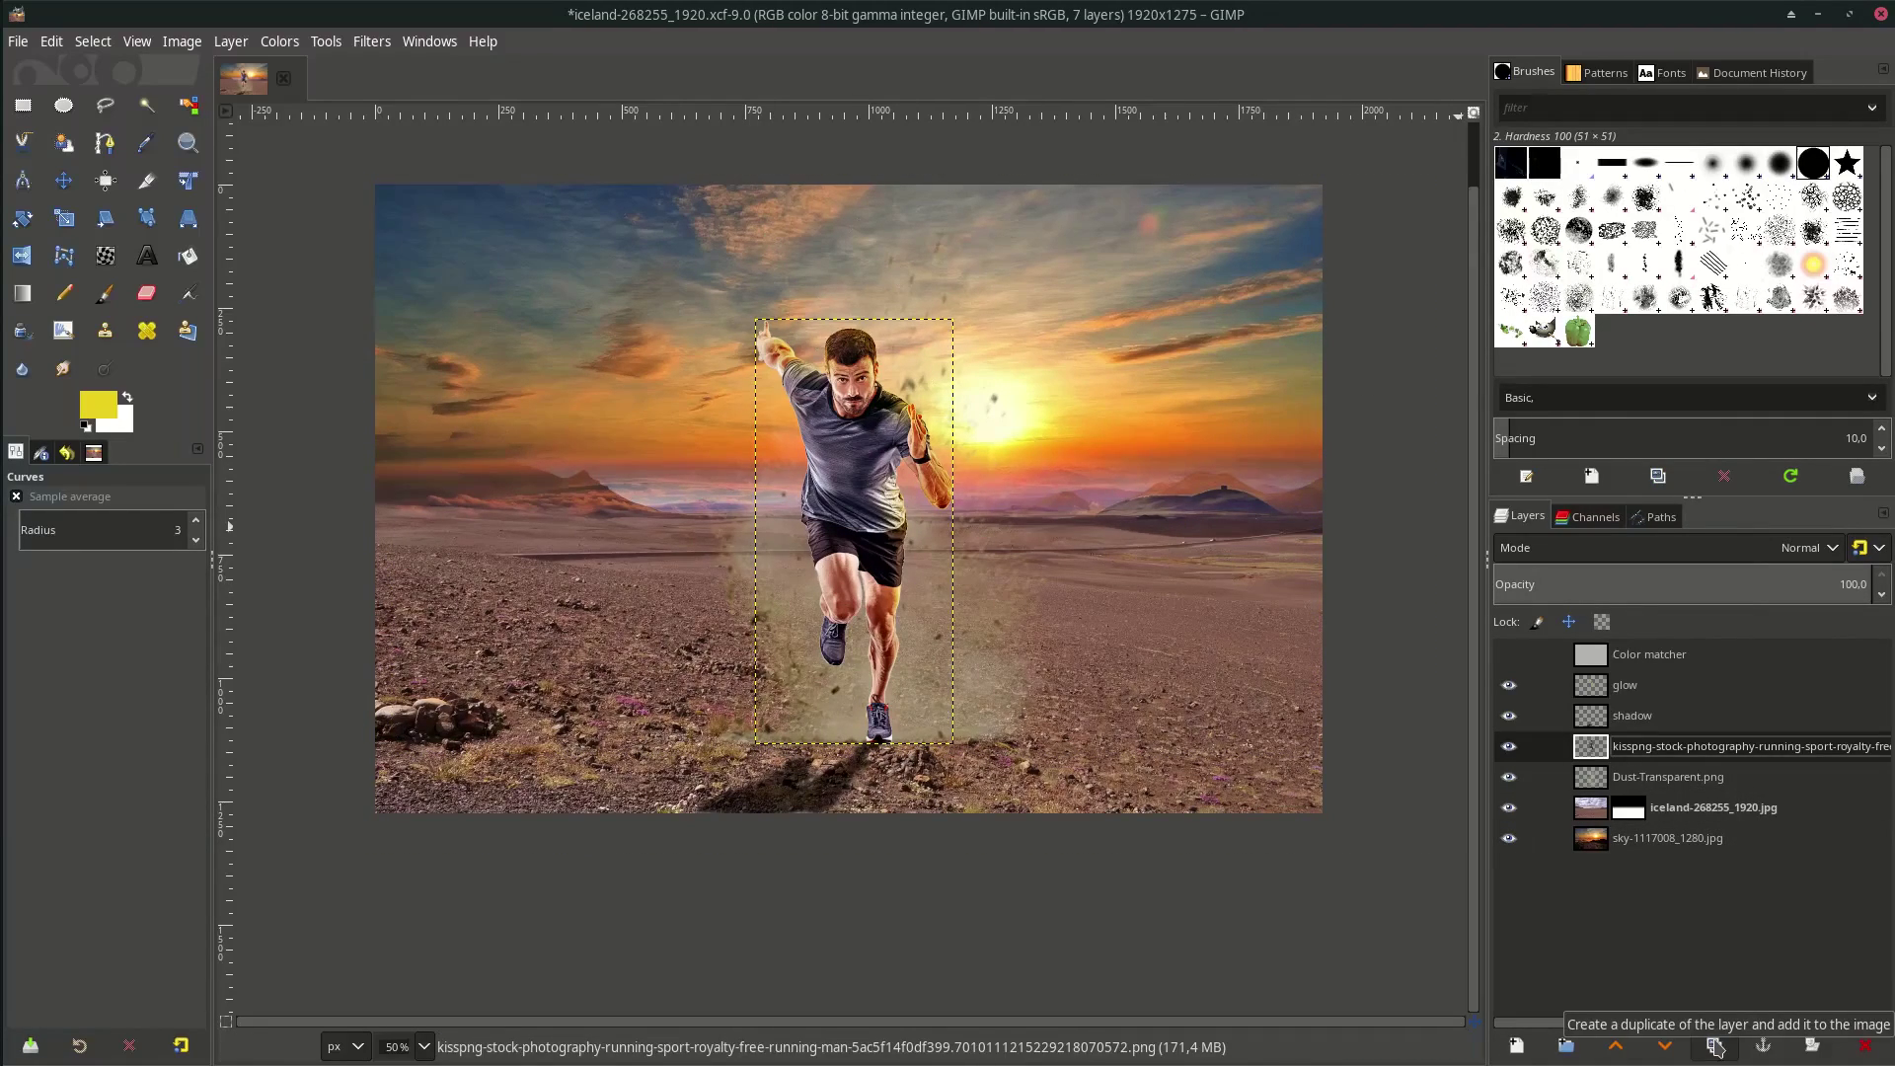
left_click(1714, 1046)
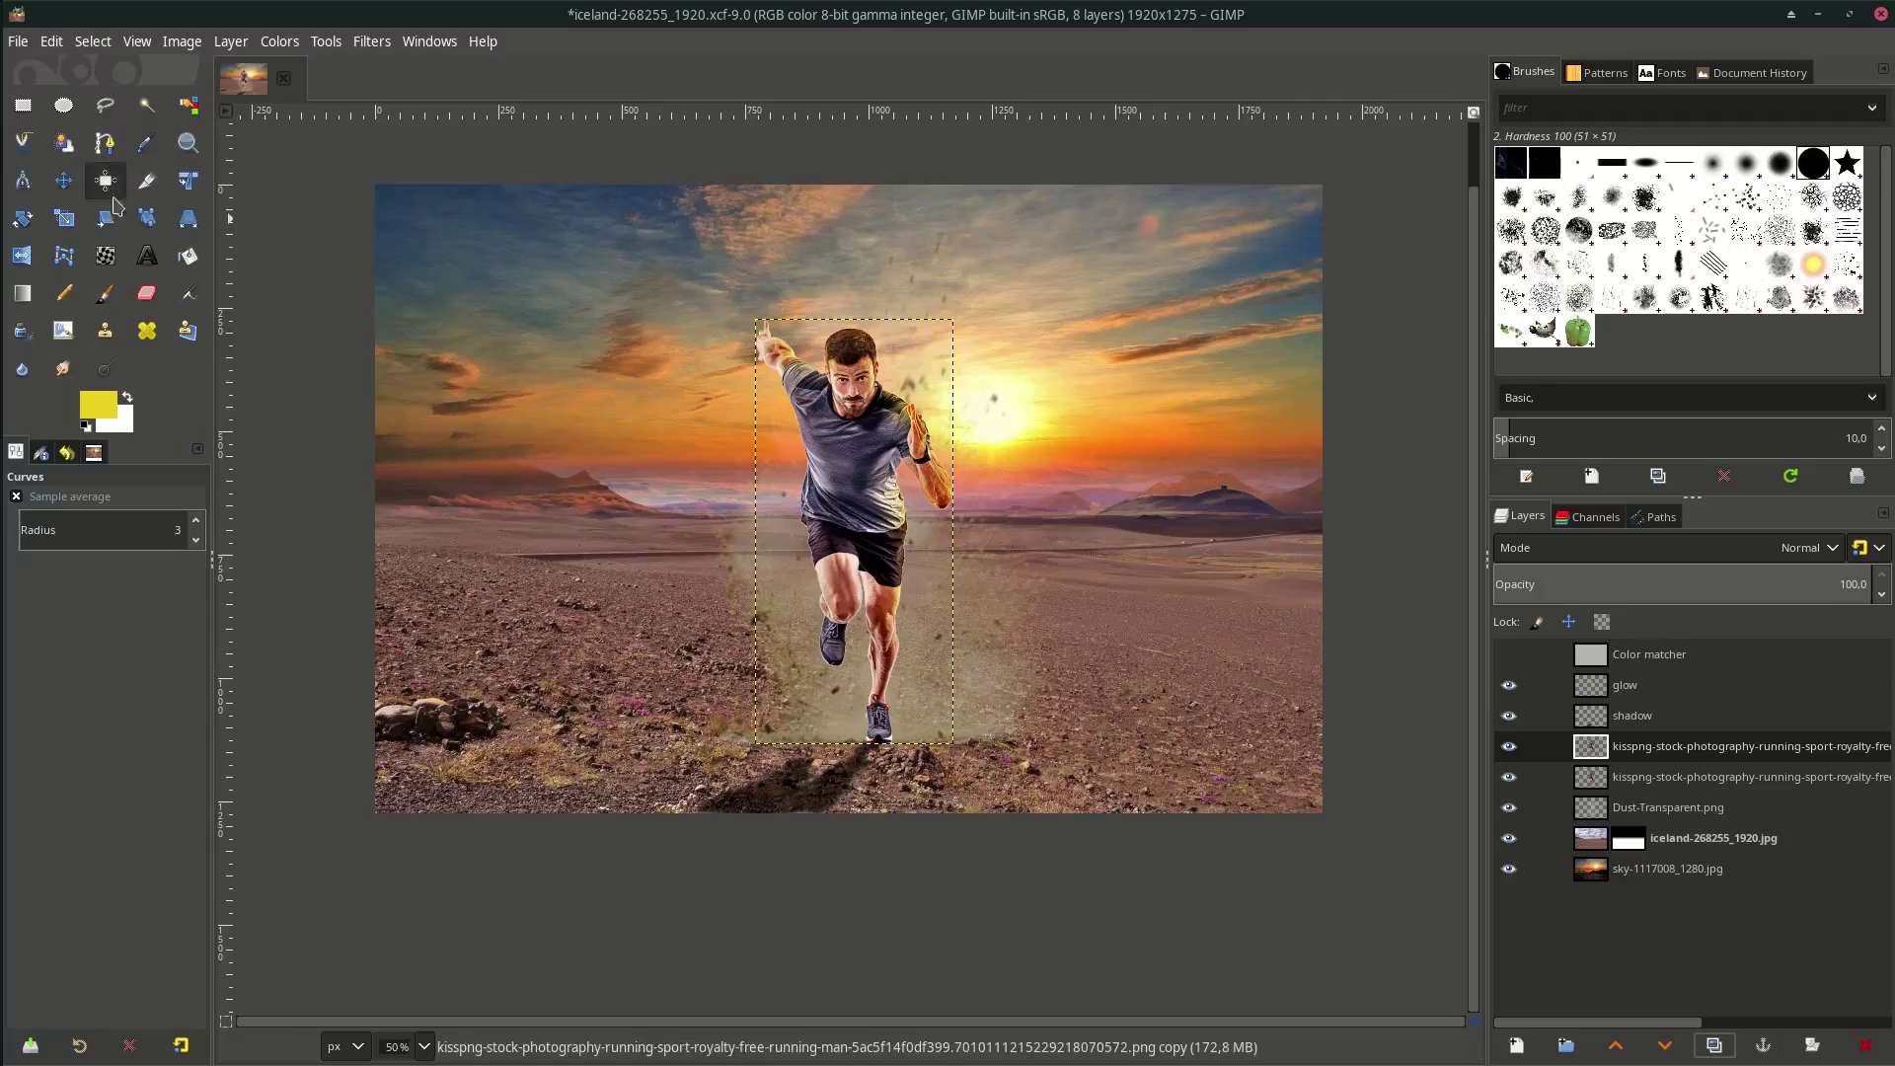
left_click(65, 218)
scroll(954, 597, "down", 2)
left_click(954, 632)
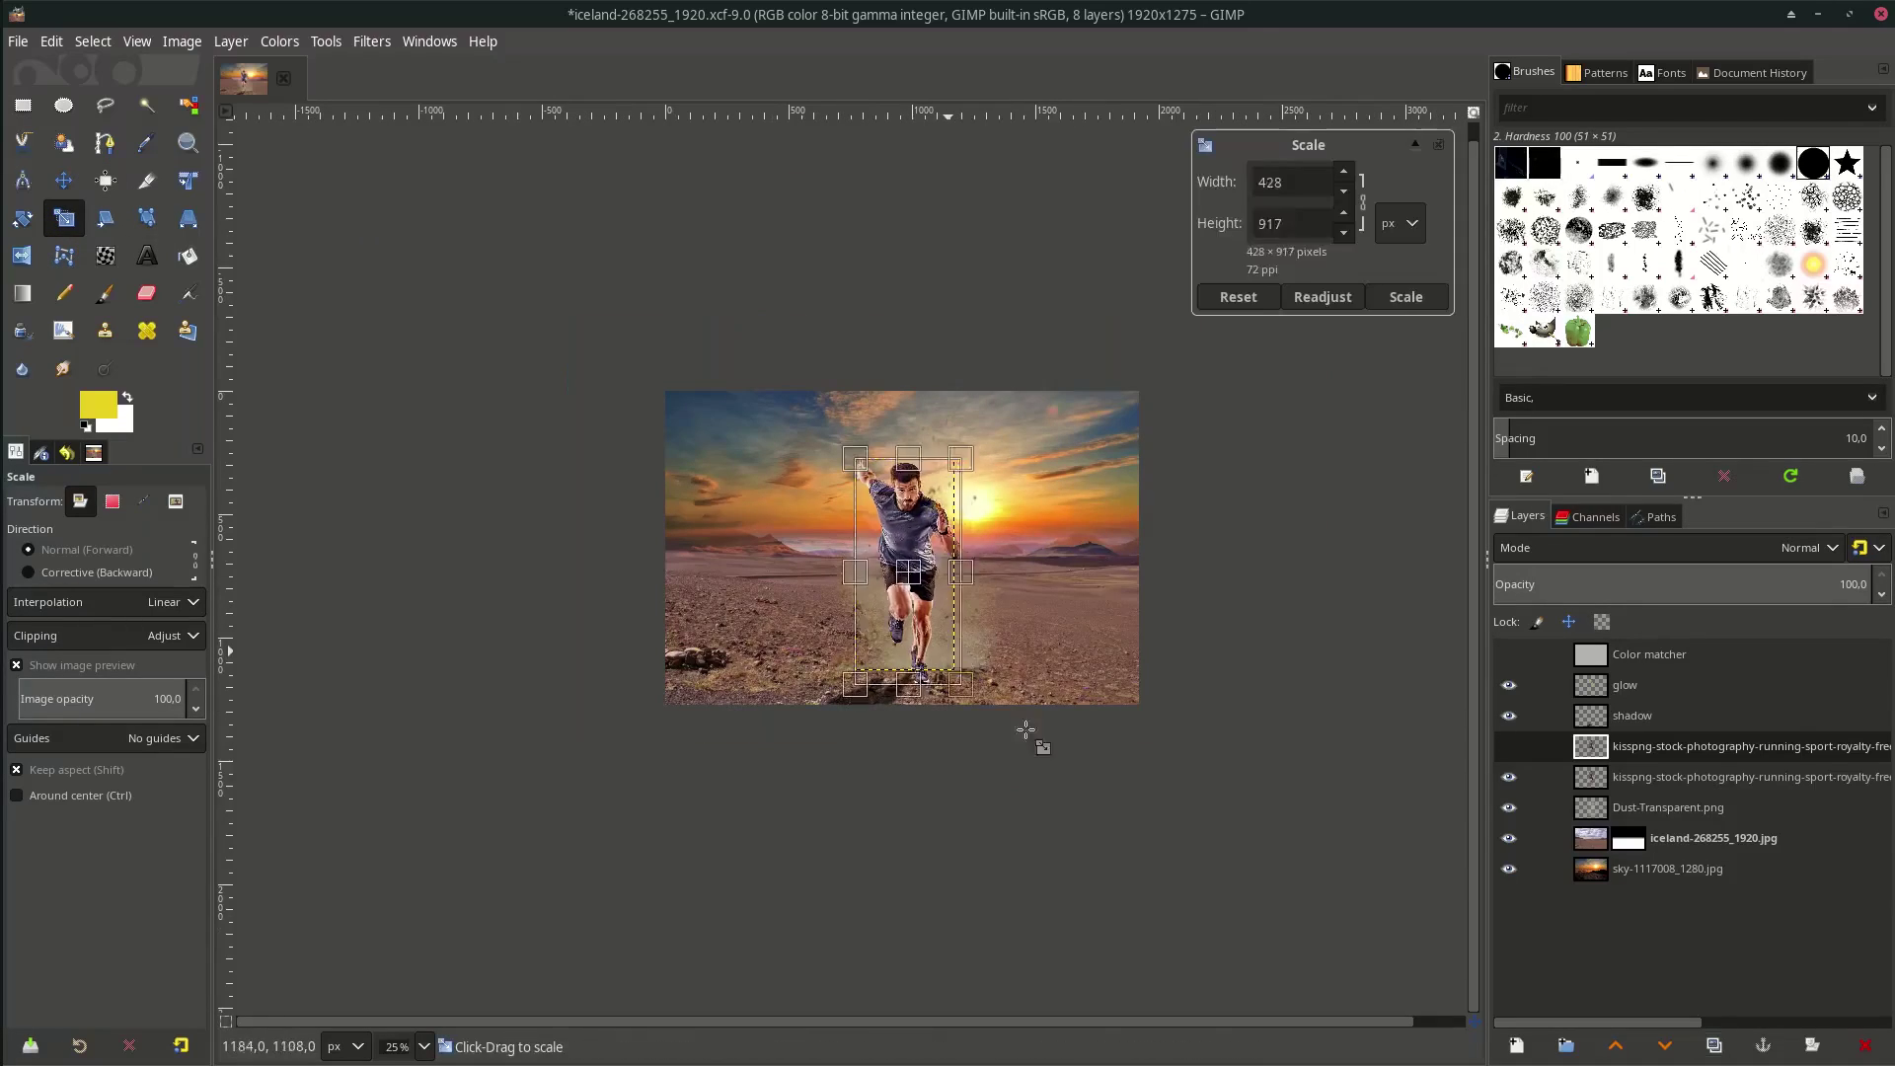
left_click_drag(958, 678, 922, 728)
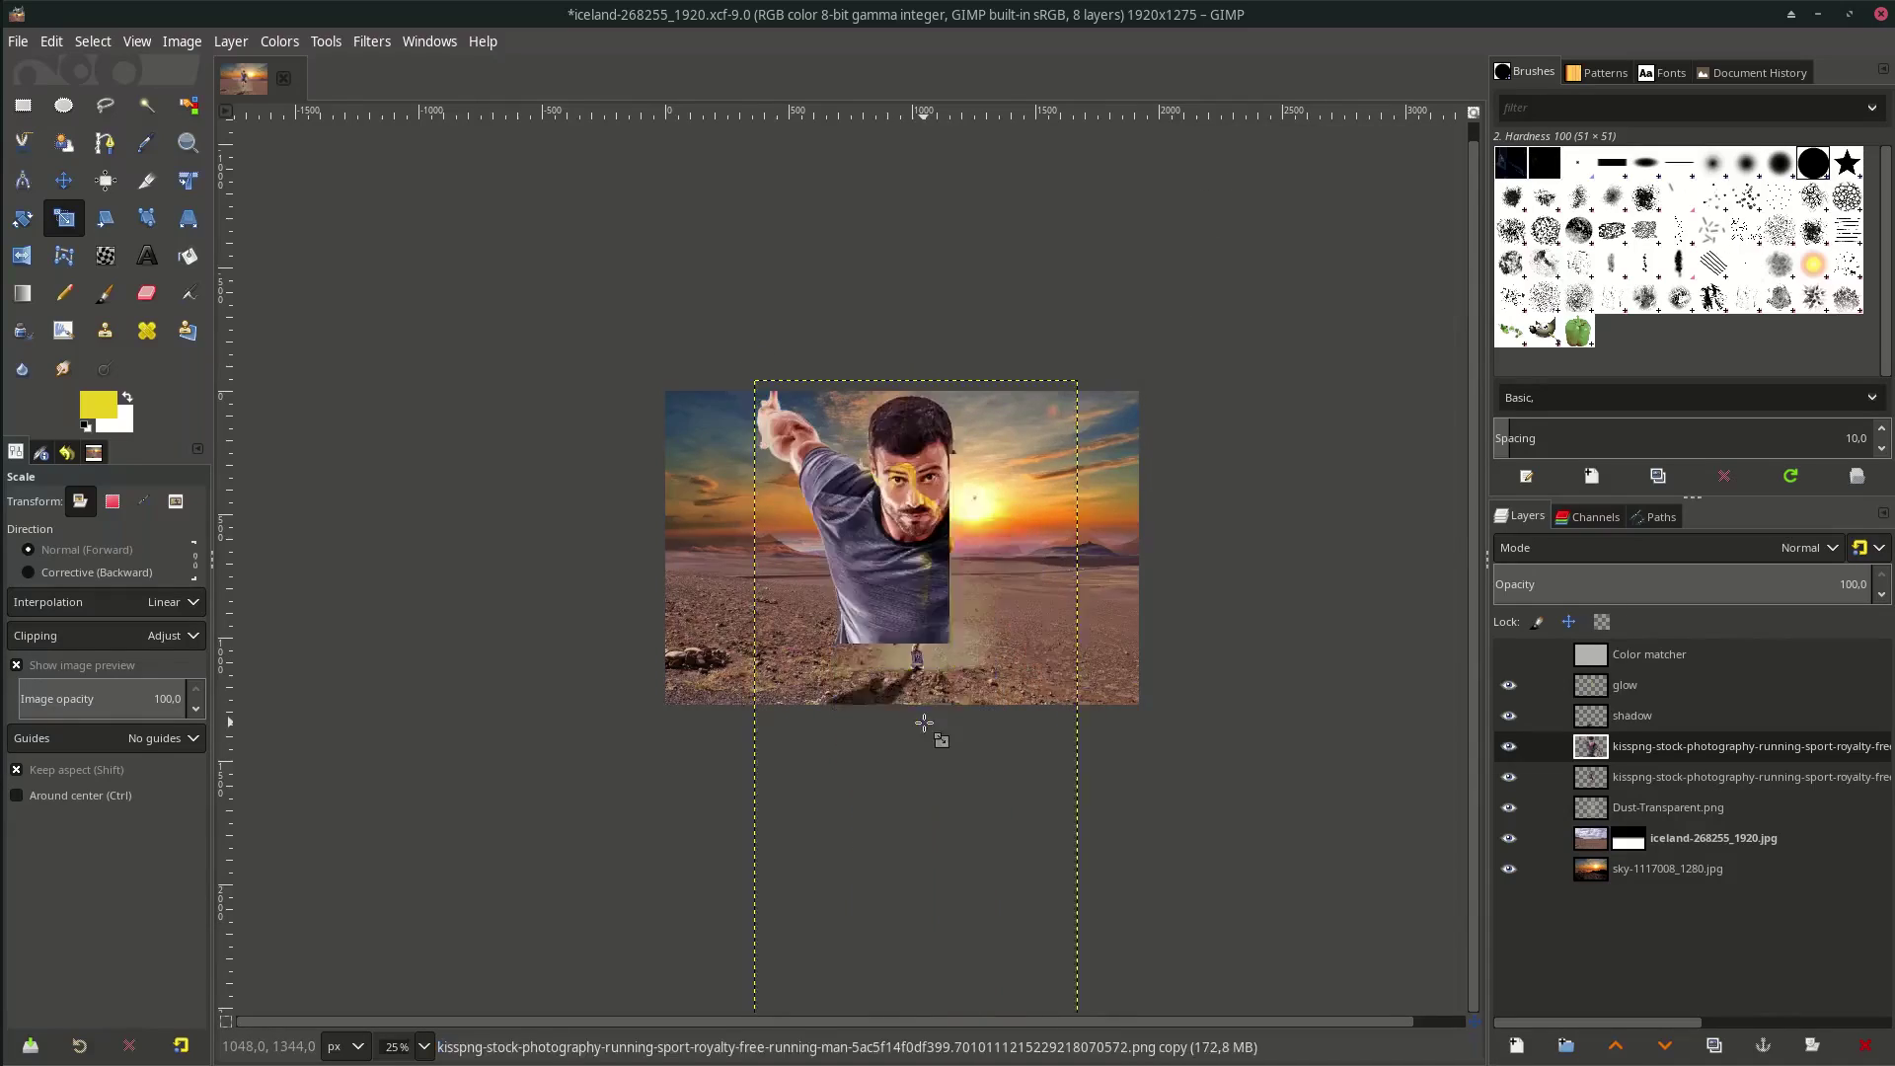
key("Return")
scroll(922, 728, "up", 2)
Add a white layer mask to the copy and gradient-fade its lower part
right_click(1655, 752)
left_click(1748, 455)
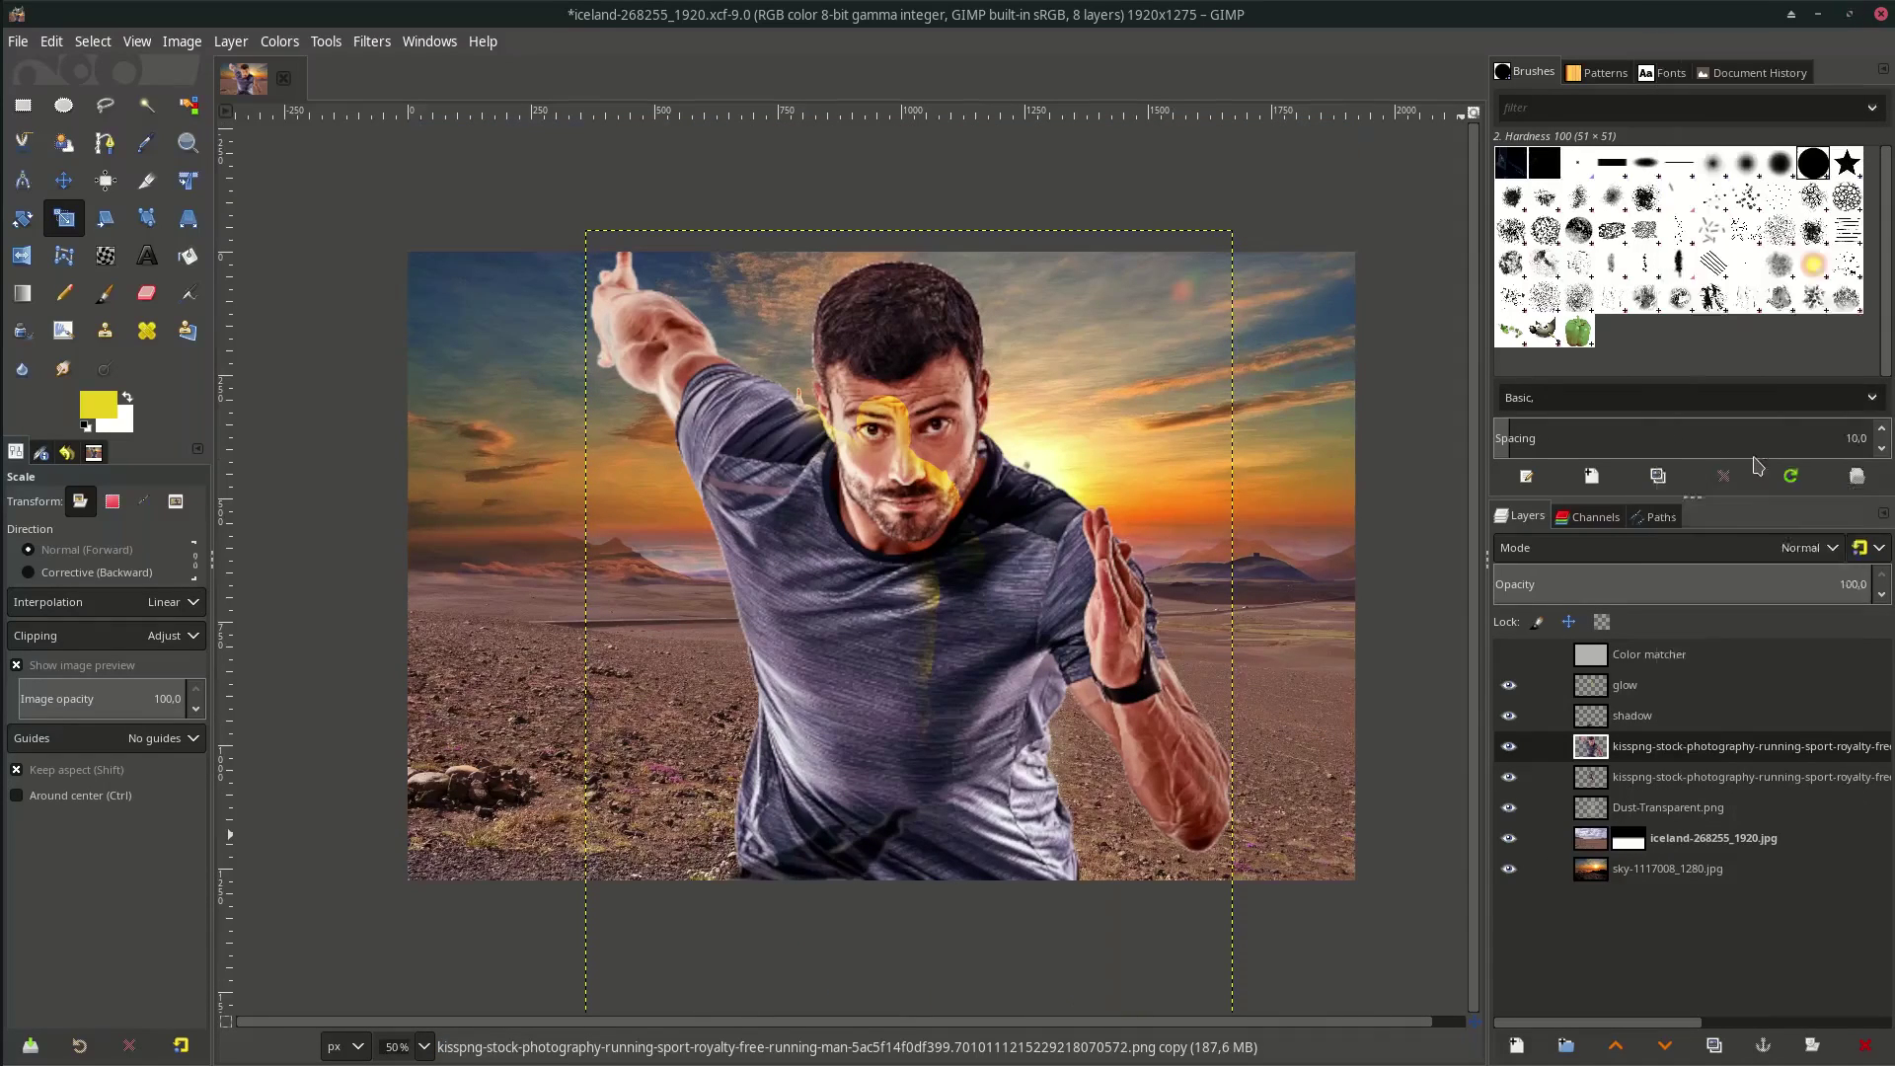
left_click(1815, 638)
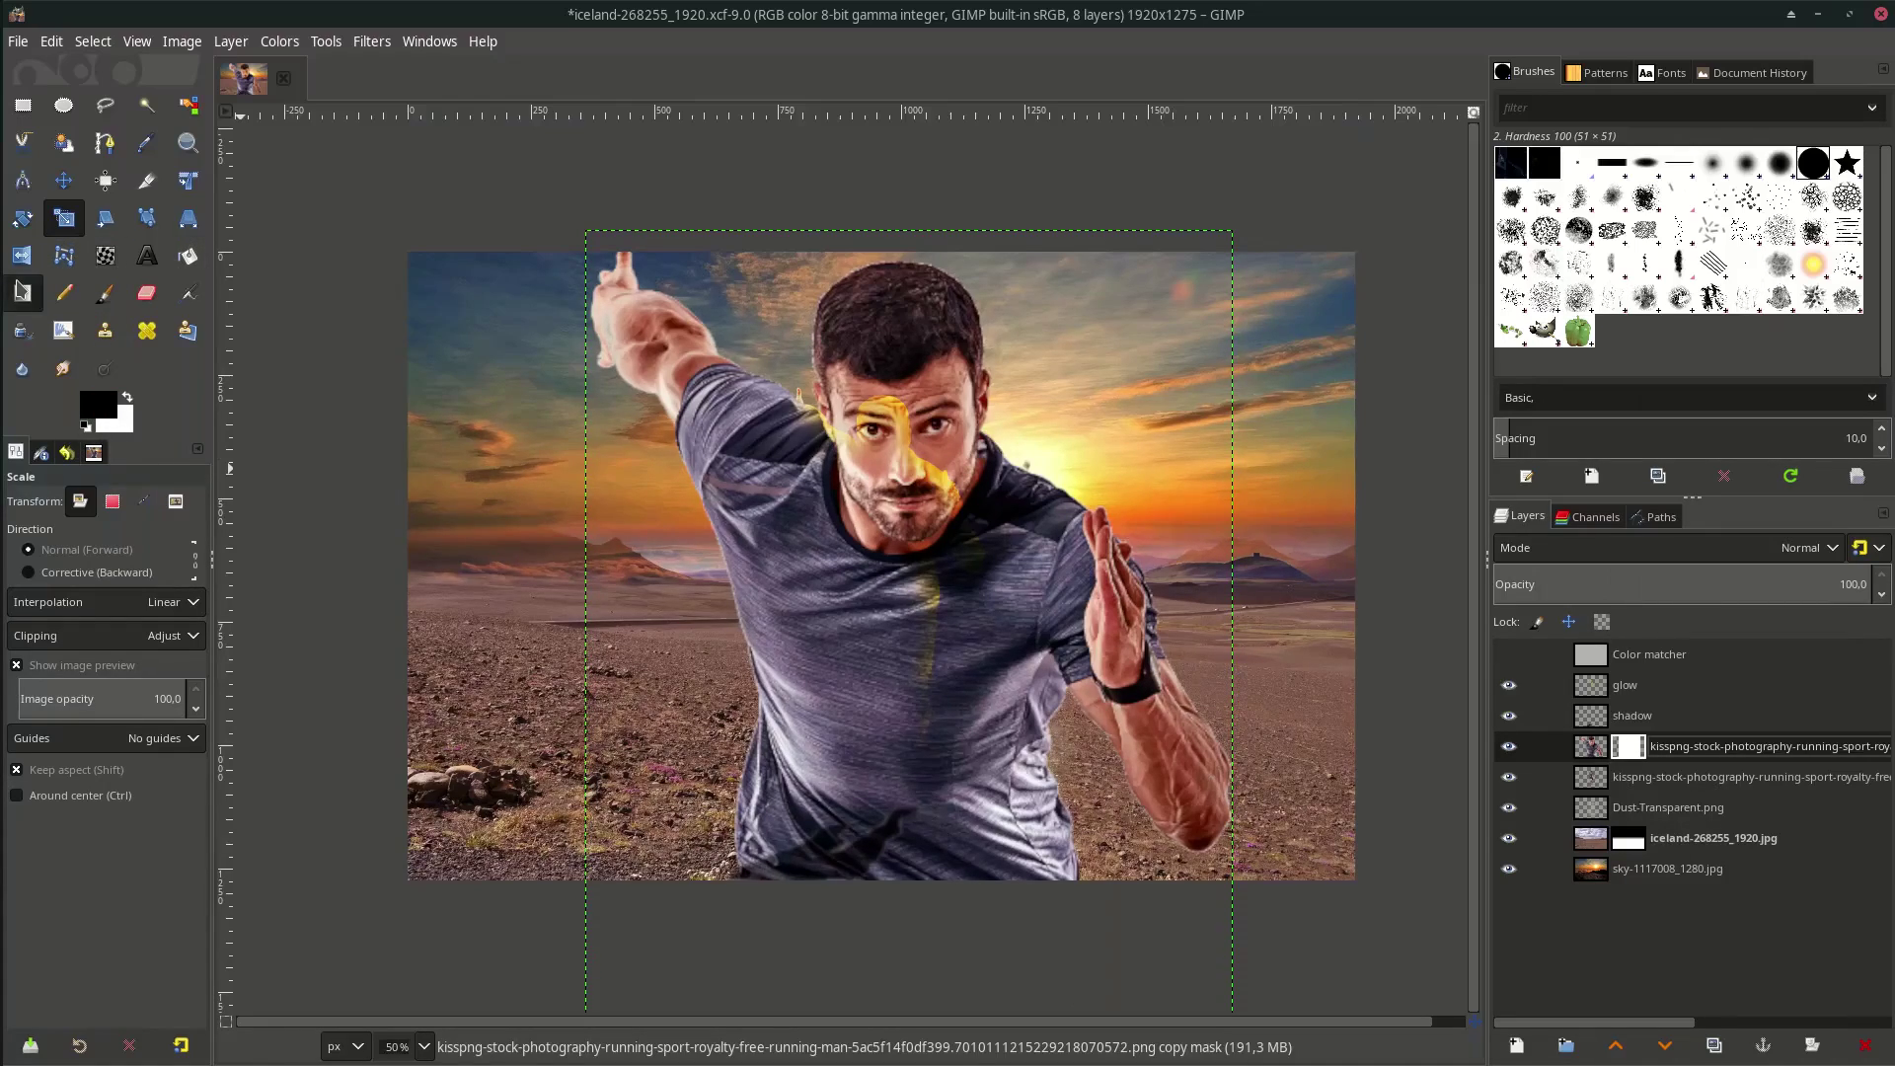
left_click(22, 293)
scroll(711, 755, "down", 2)
left_click_drag(732, 915, 728, 425)
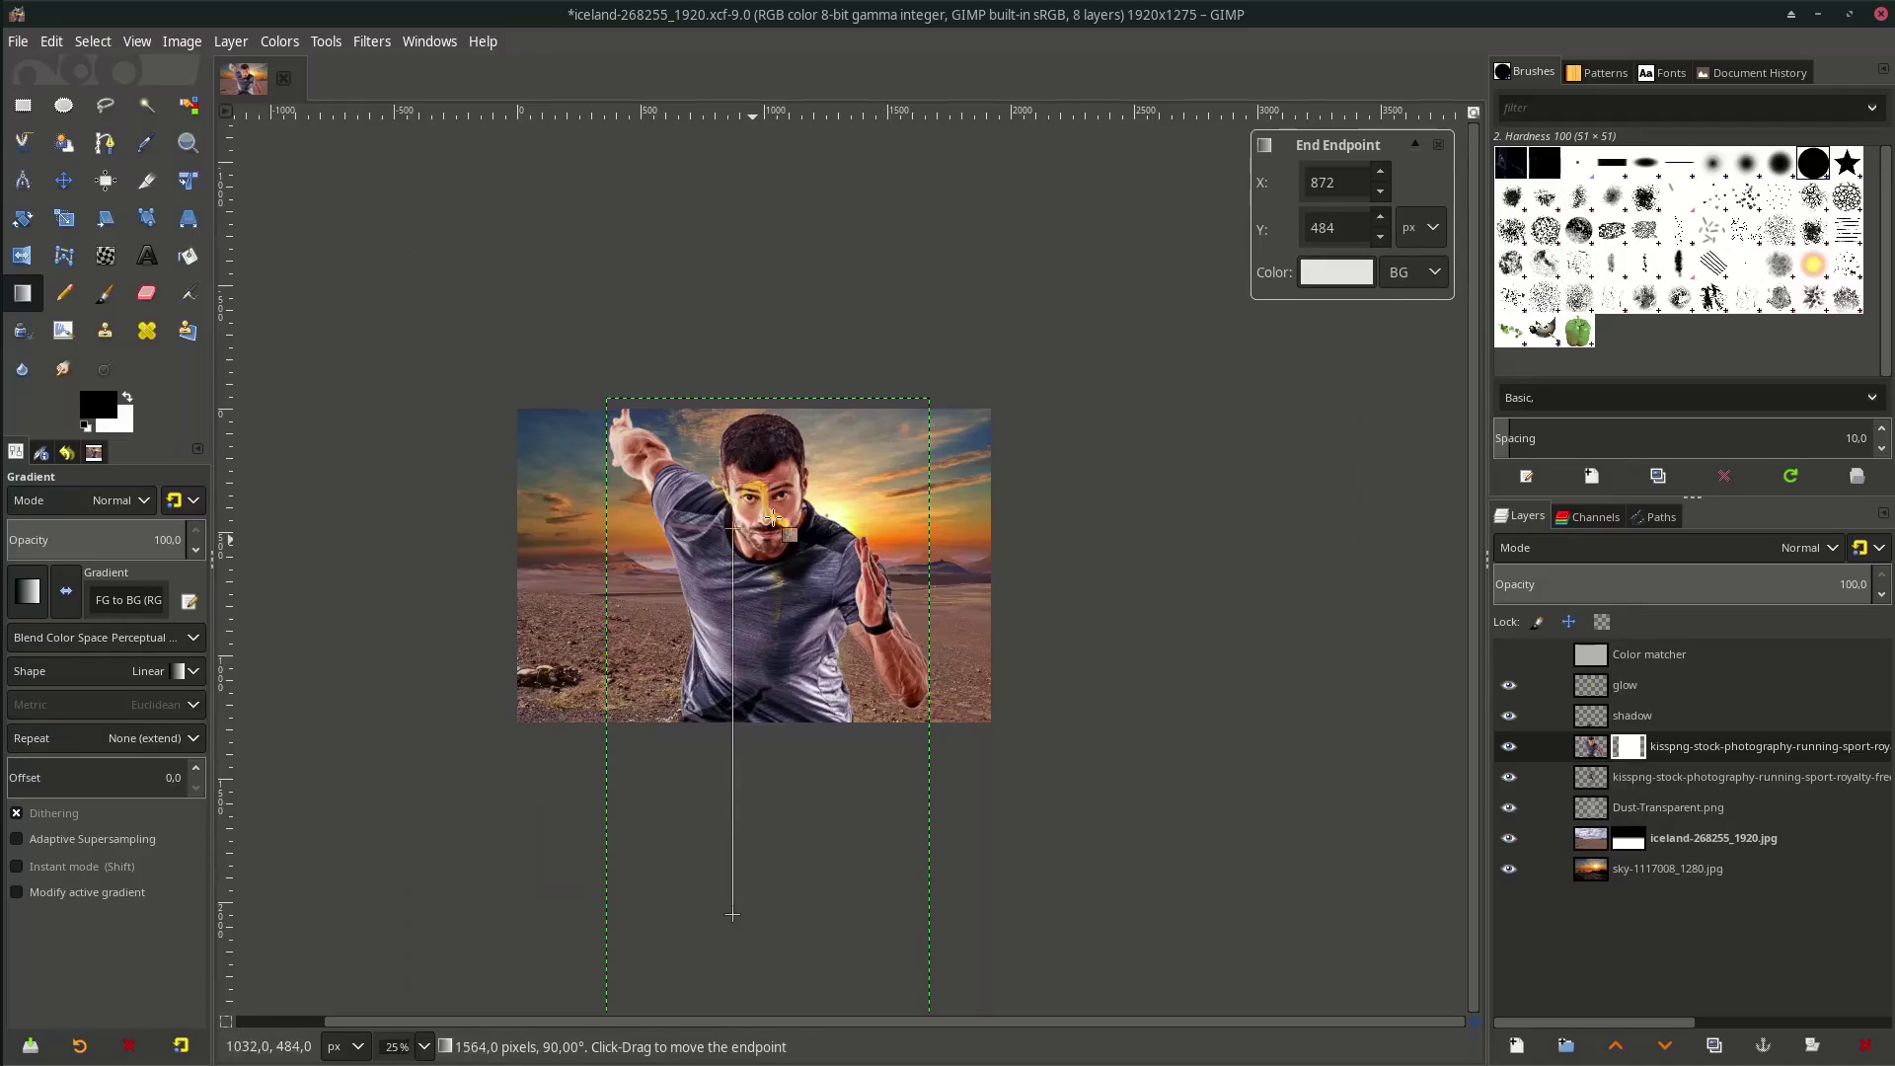
scroll(734, 634, "up", 2)
key("Return")
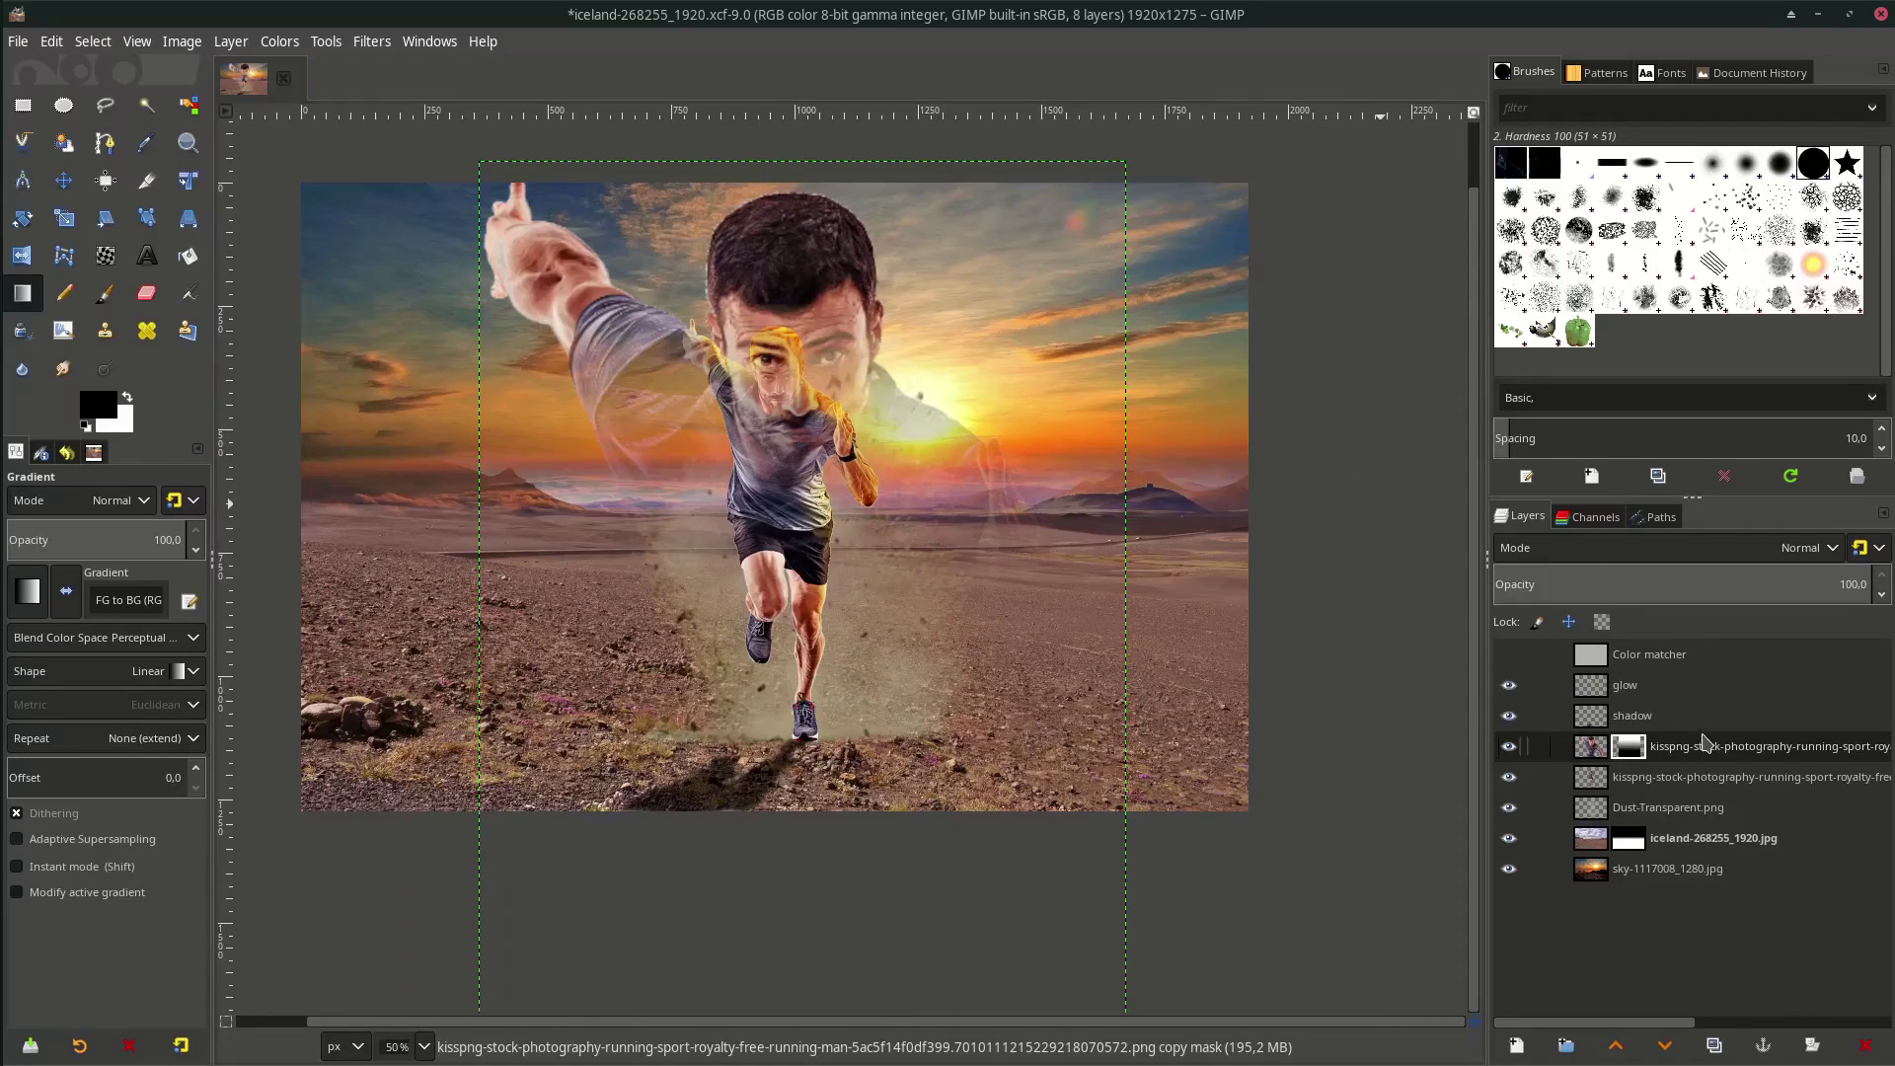
Move the ghost copy below the runner, up into the sky, at about 75% opacity, and save
left_click_drag(1708, 748, 1702, 795)
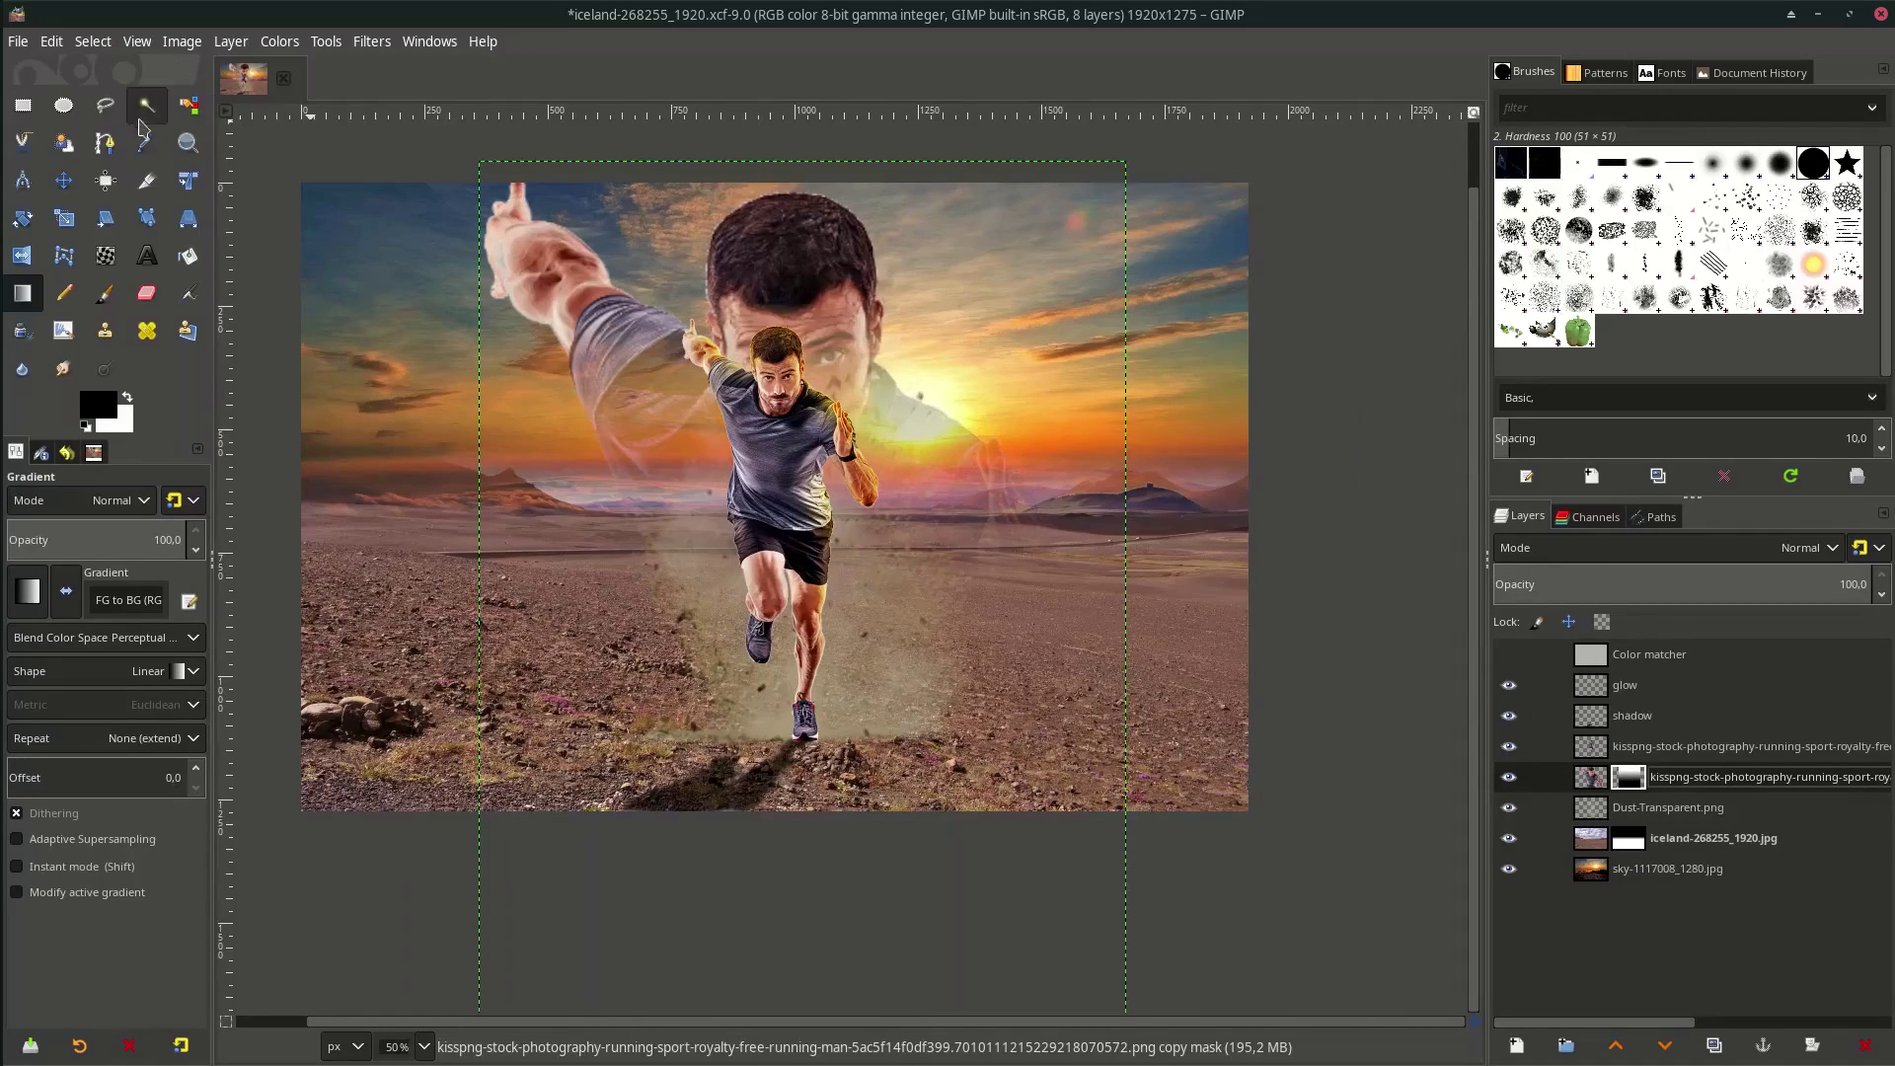
left_click(63, 180)
left_click_drag(805, 261, 783, 205)
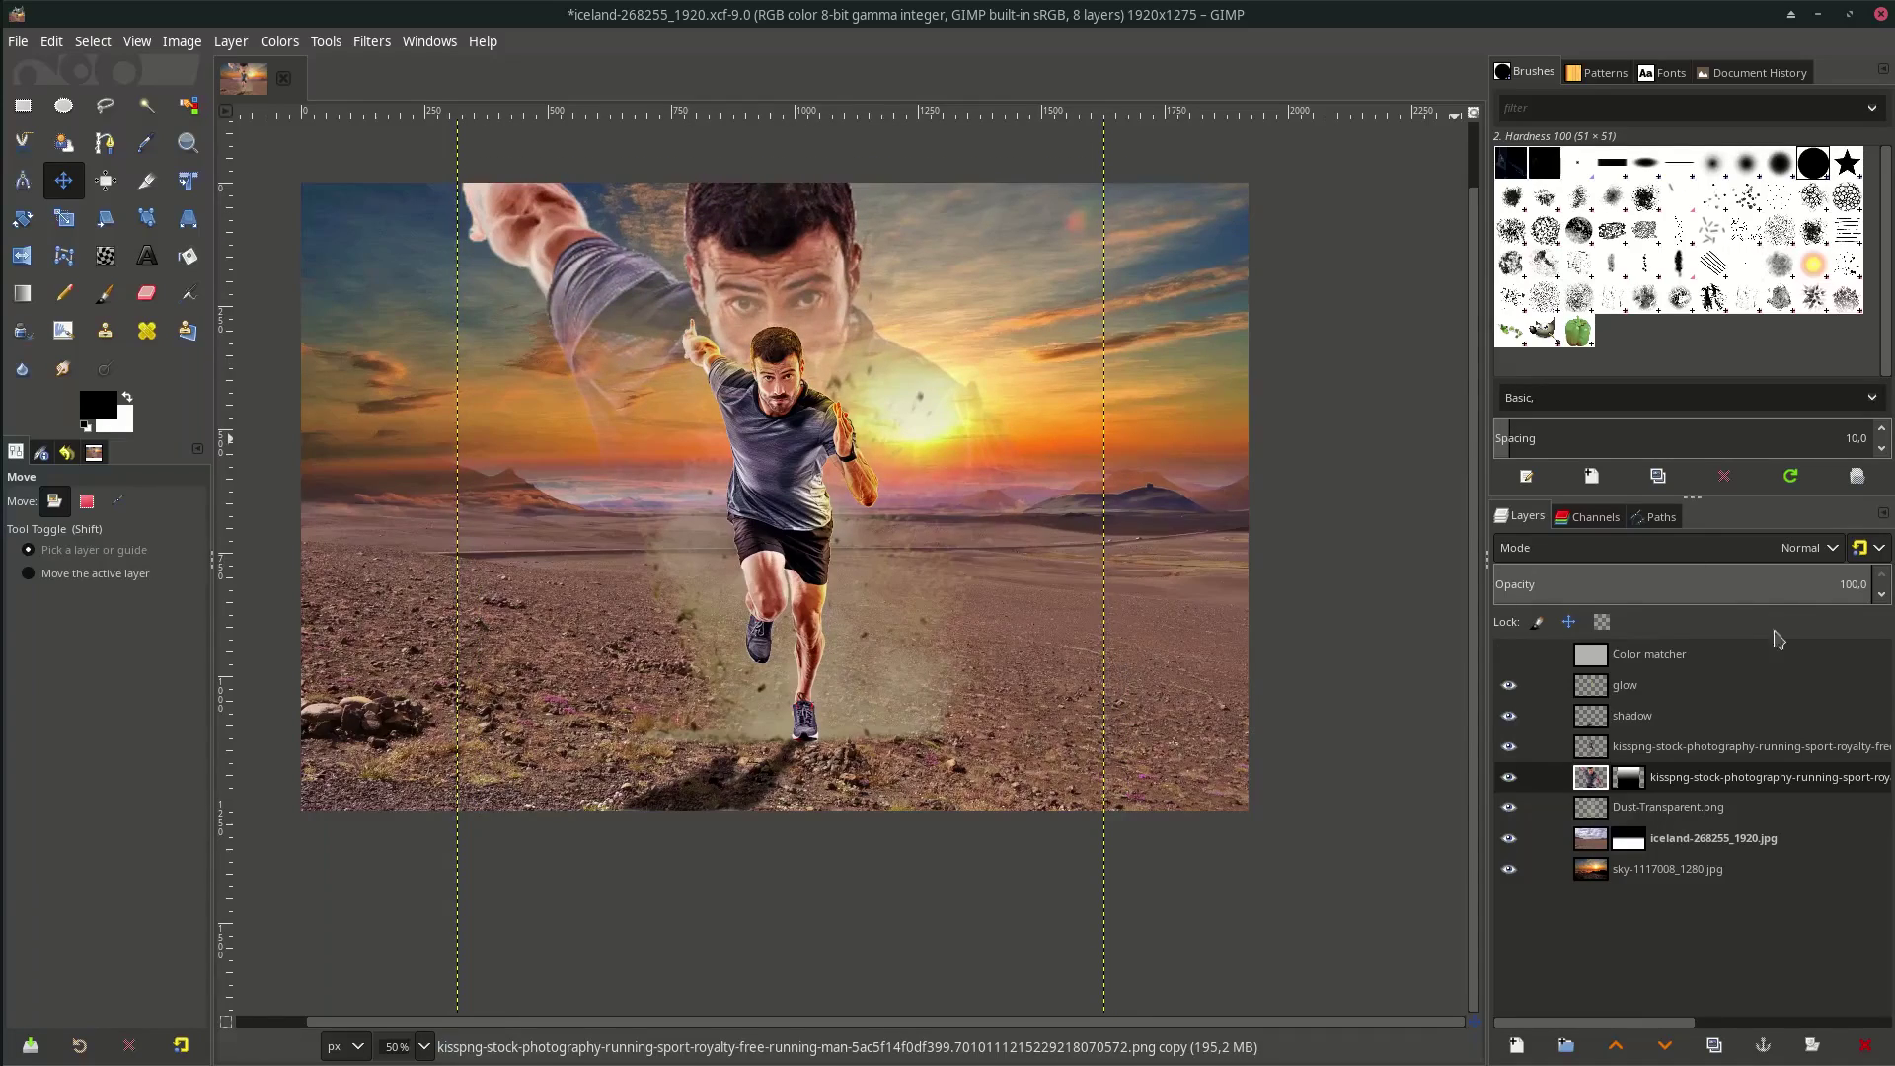
left_click(1777, 583)
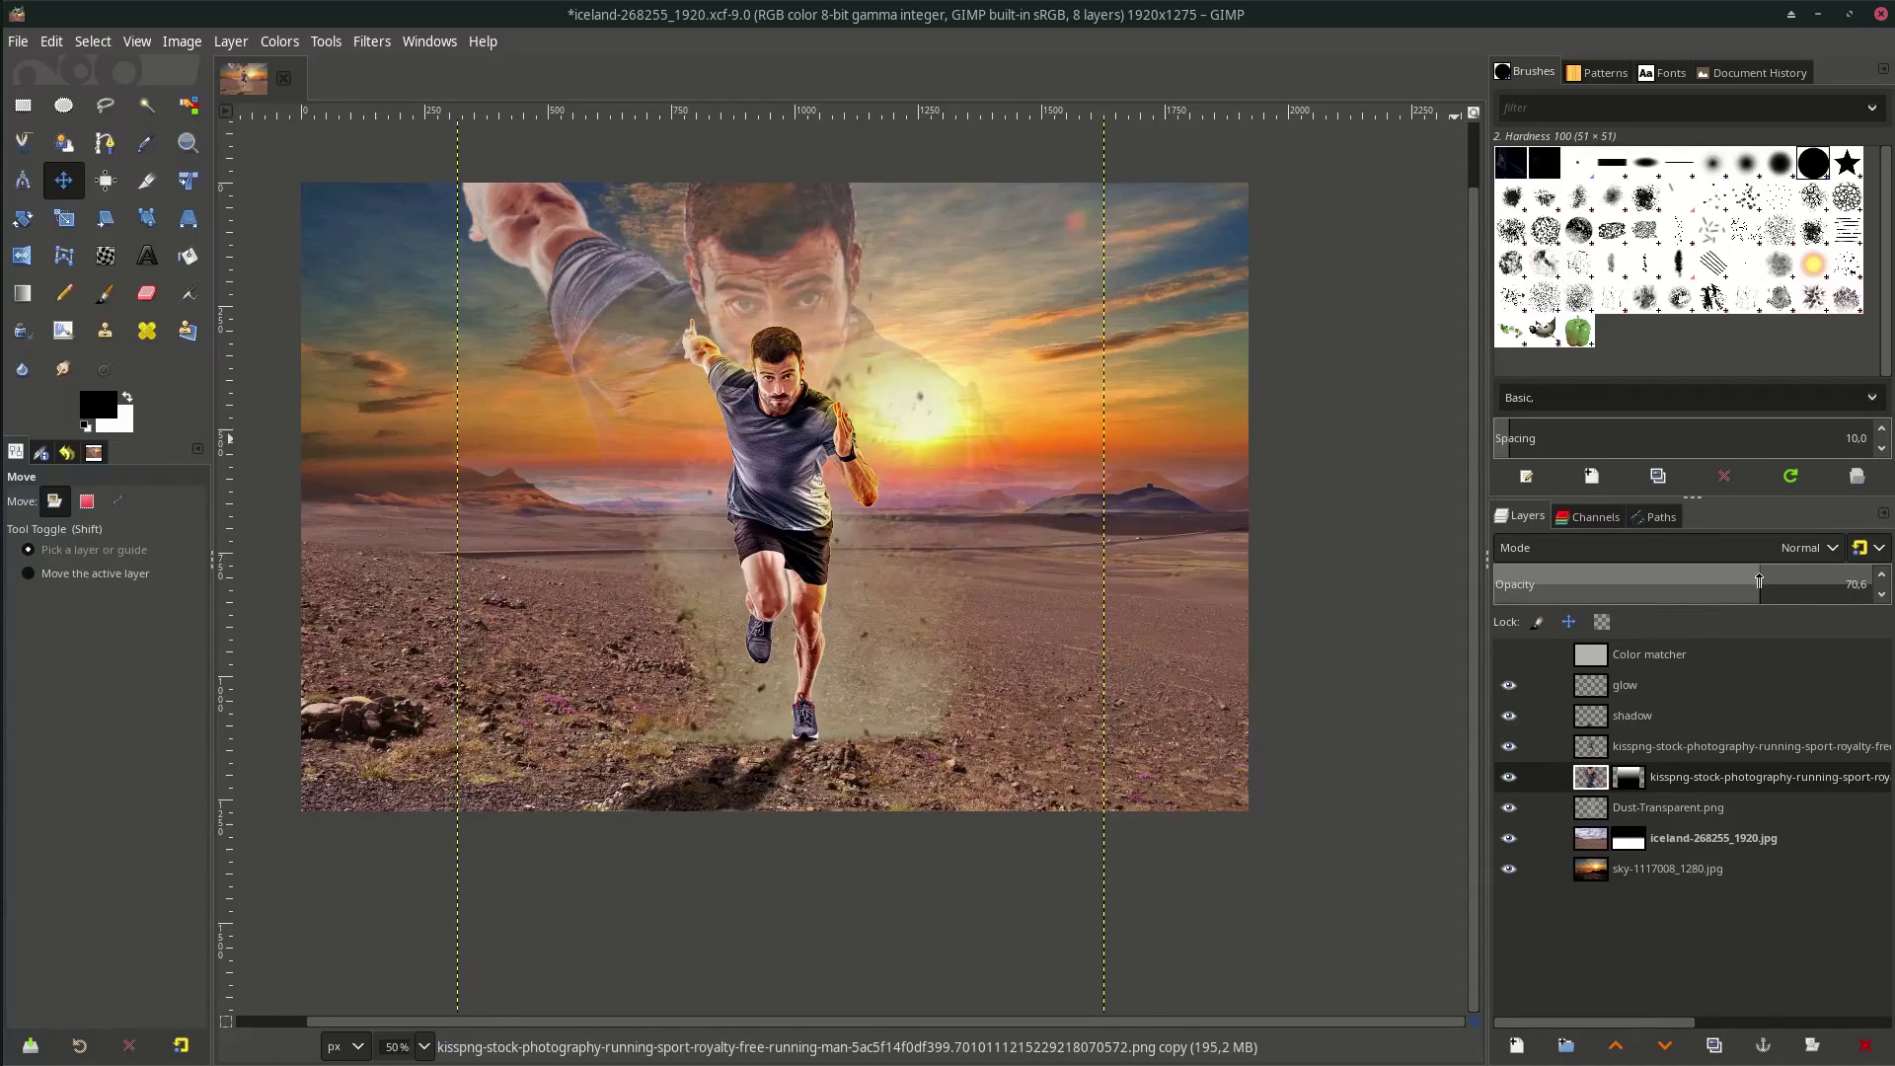
key("ctrl+s")
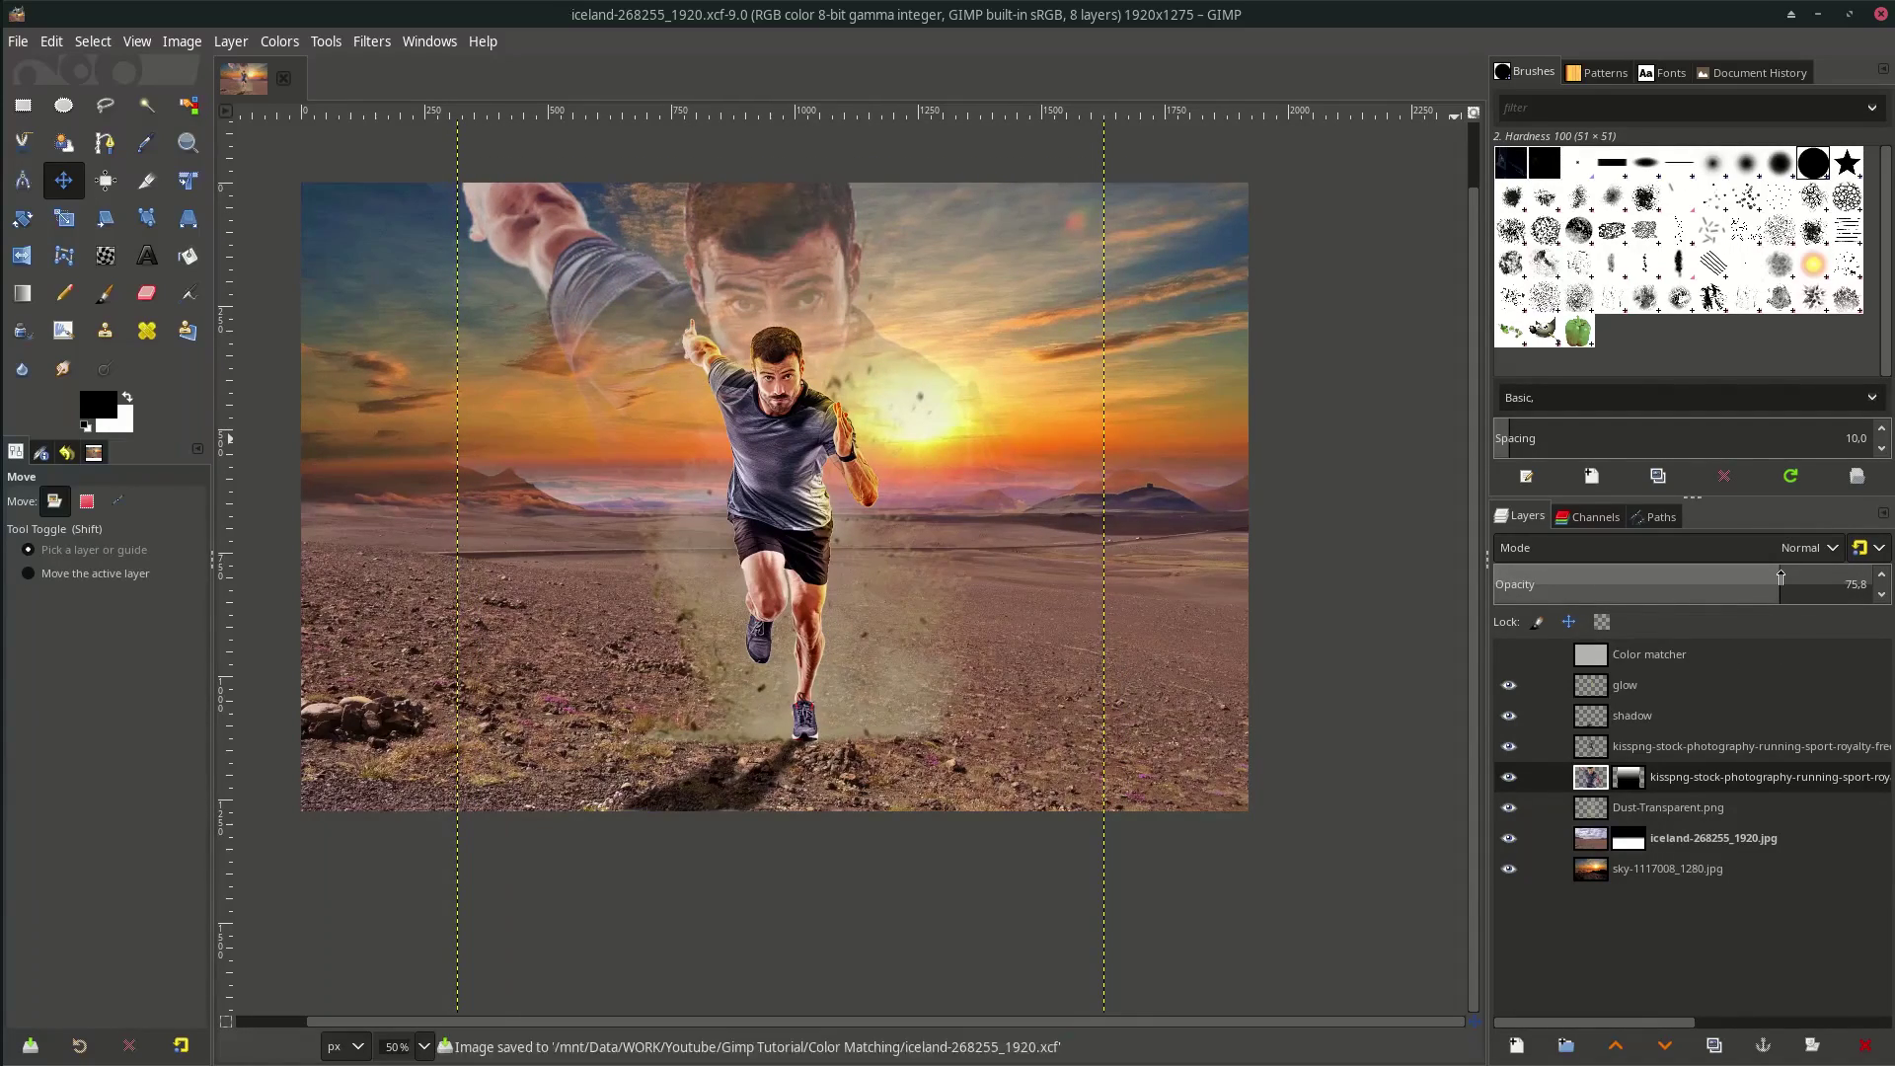
left_click(1678, 869)
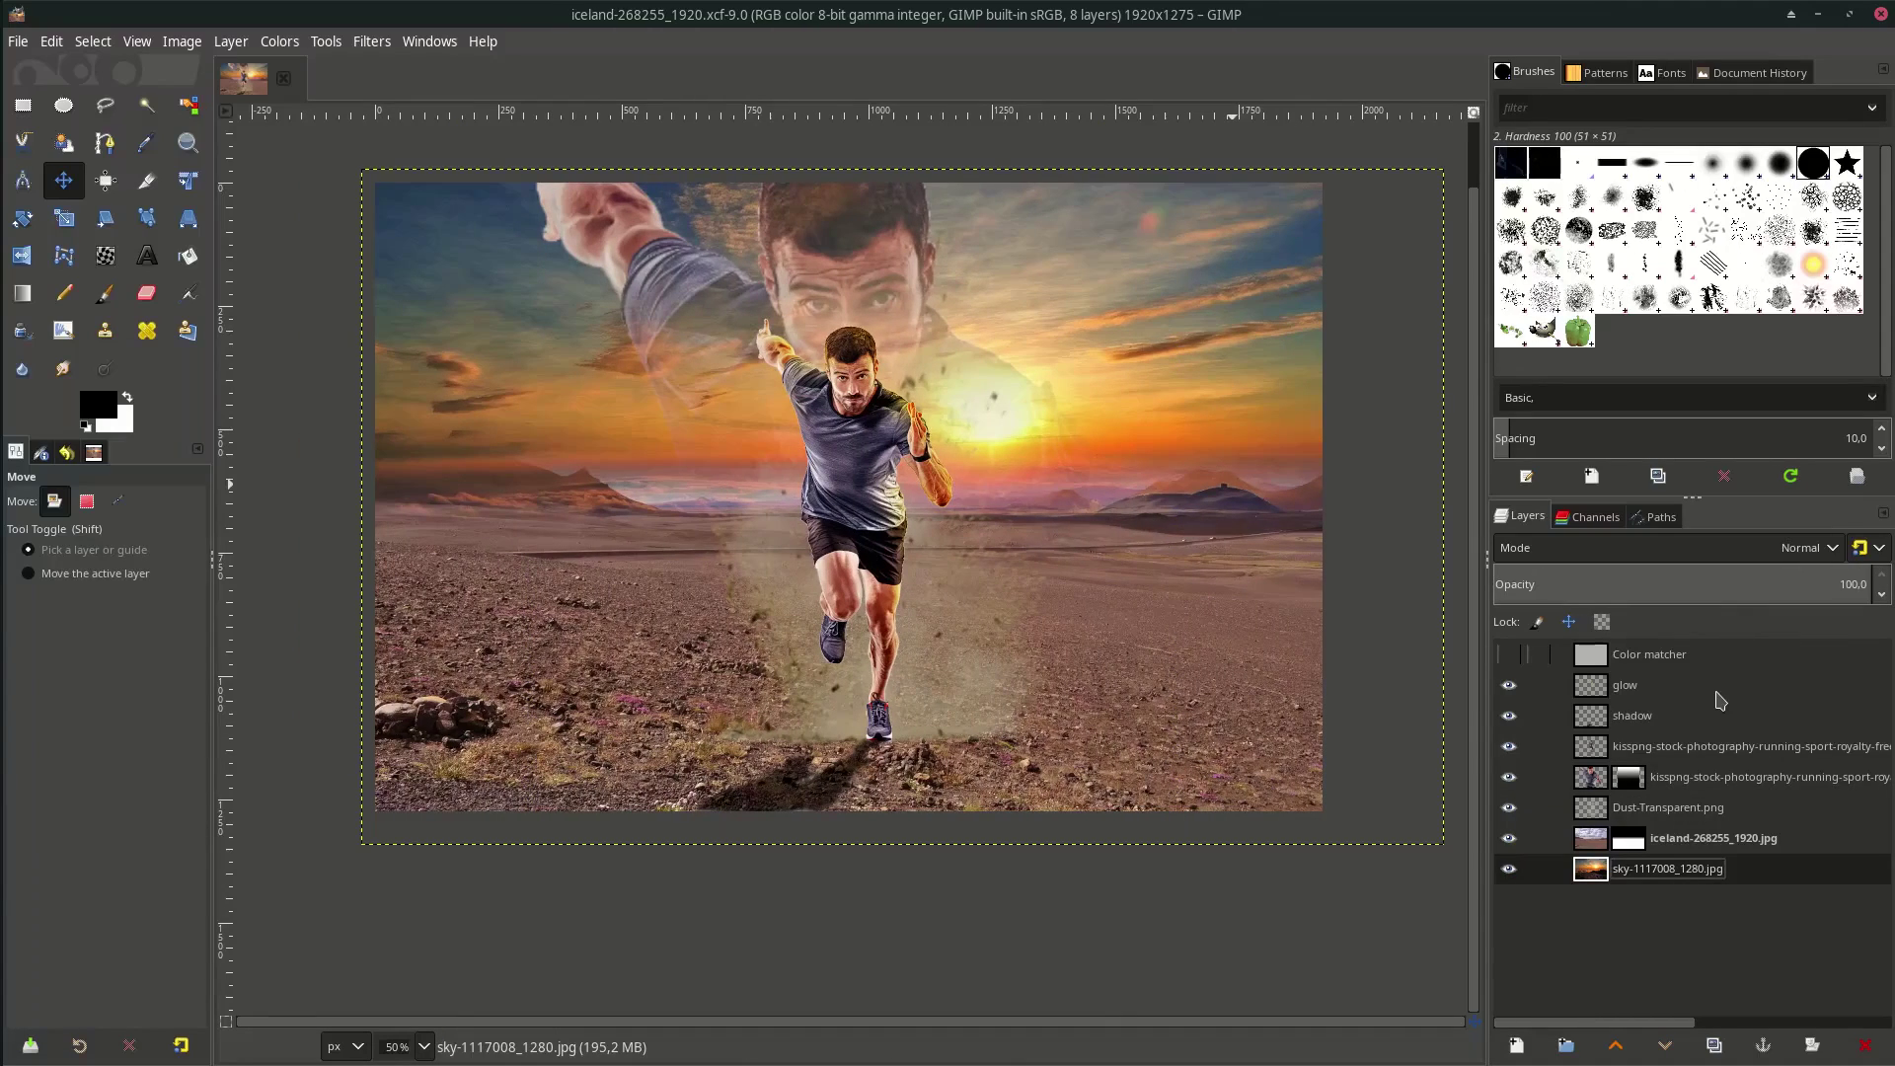
Add a new layer named 'Vignette' above the glow layer
left_click(1719, 699)
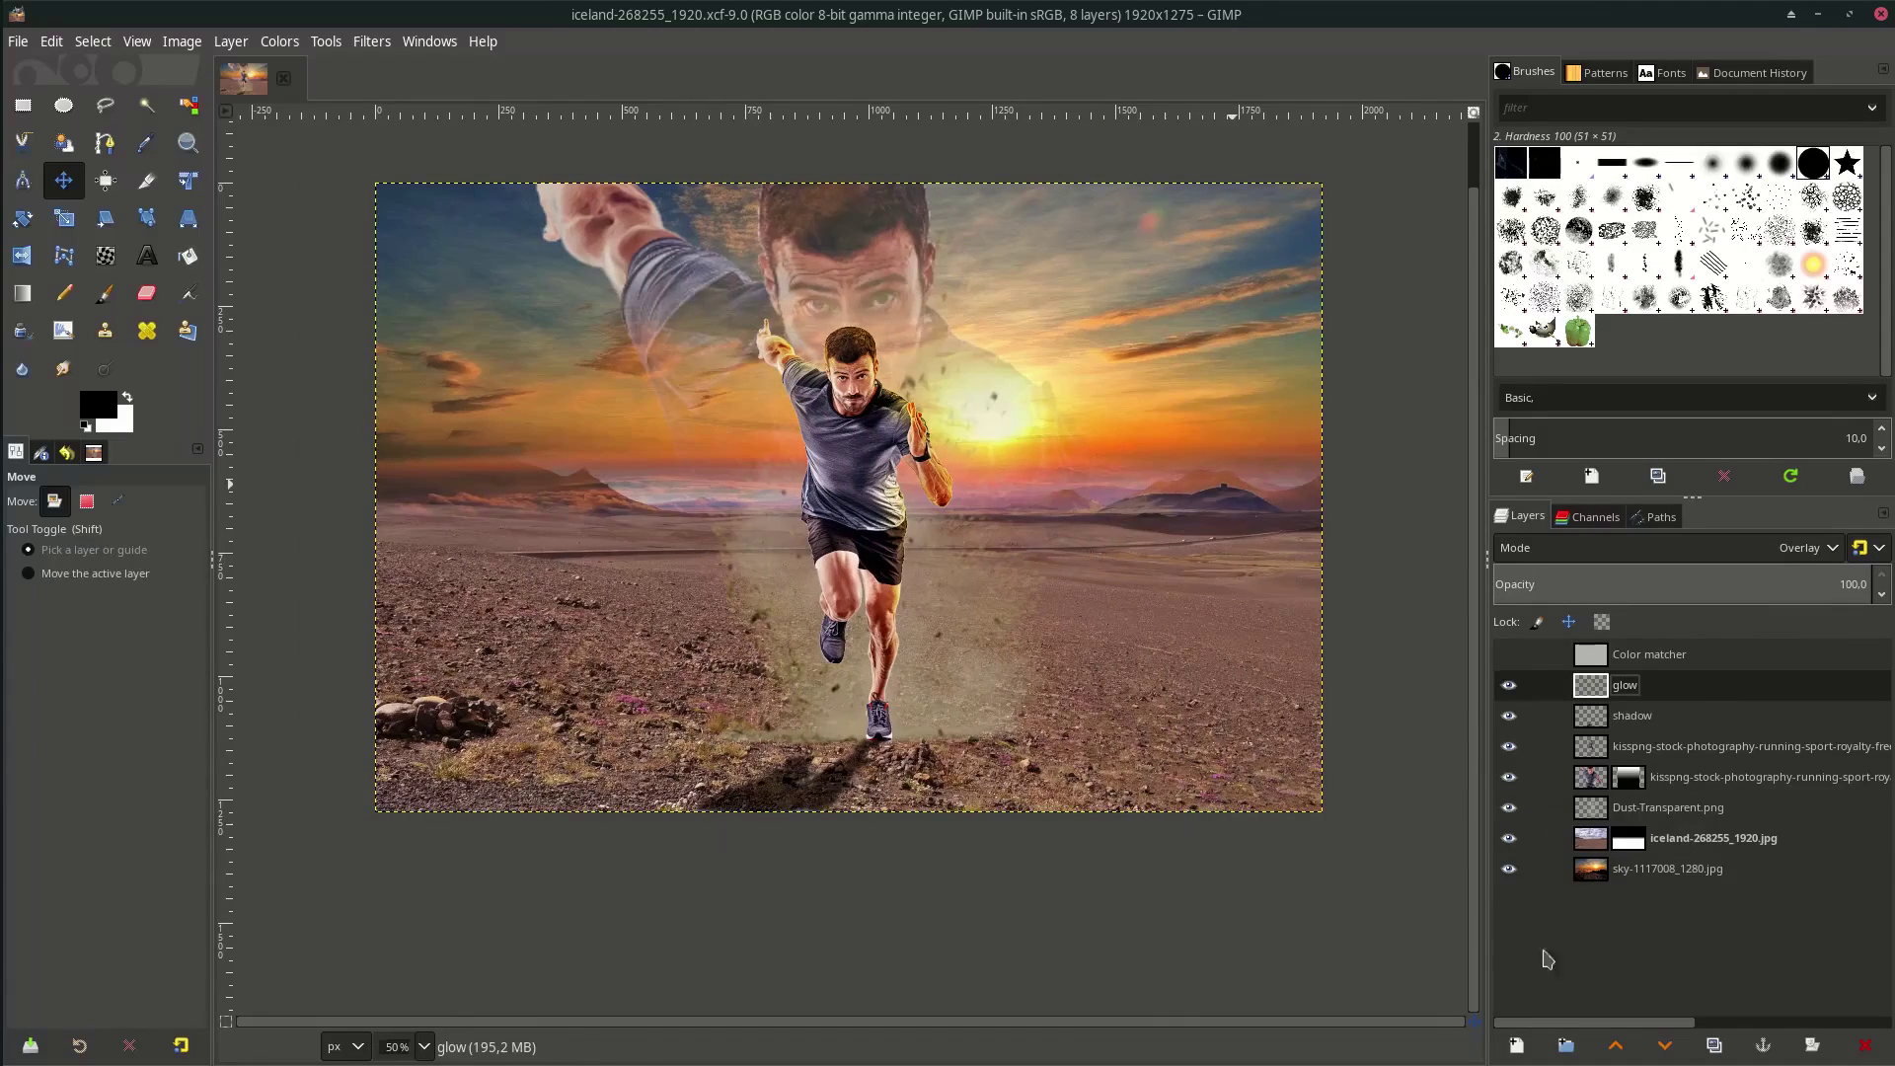
left_click(1520, 1046)
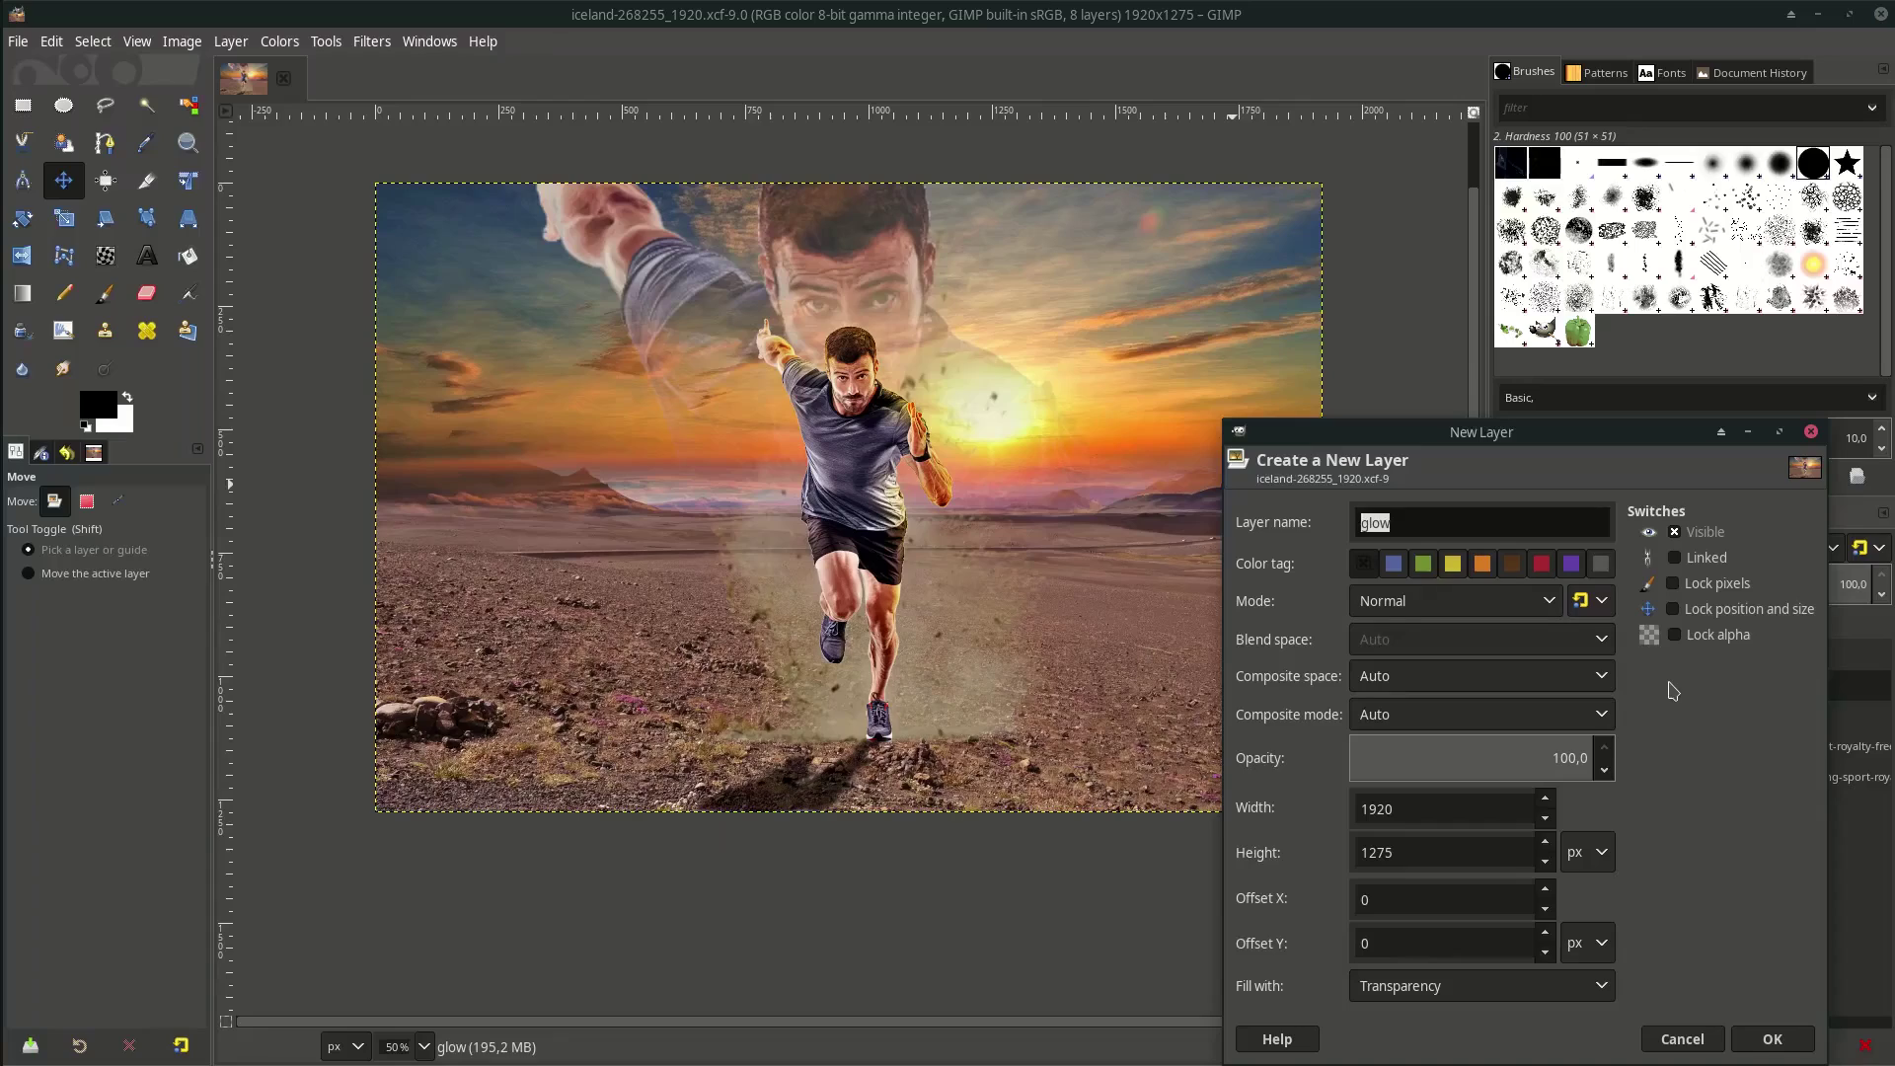
type("Vignette")
key("Return")
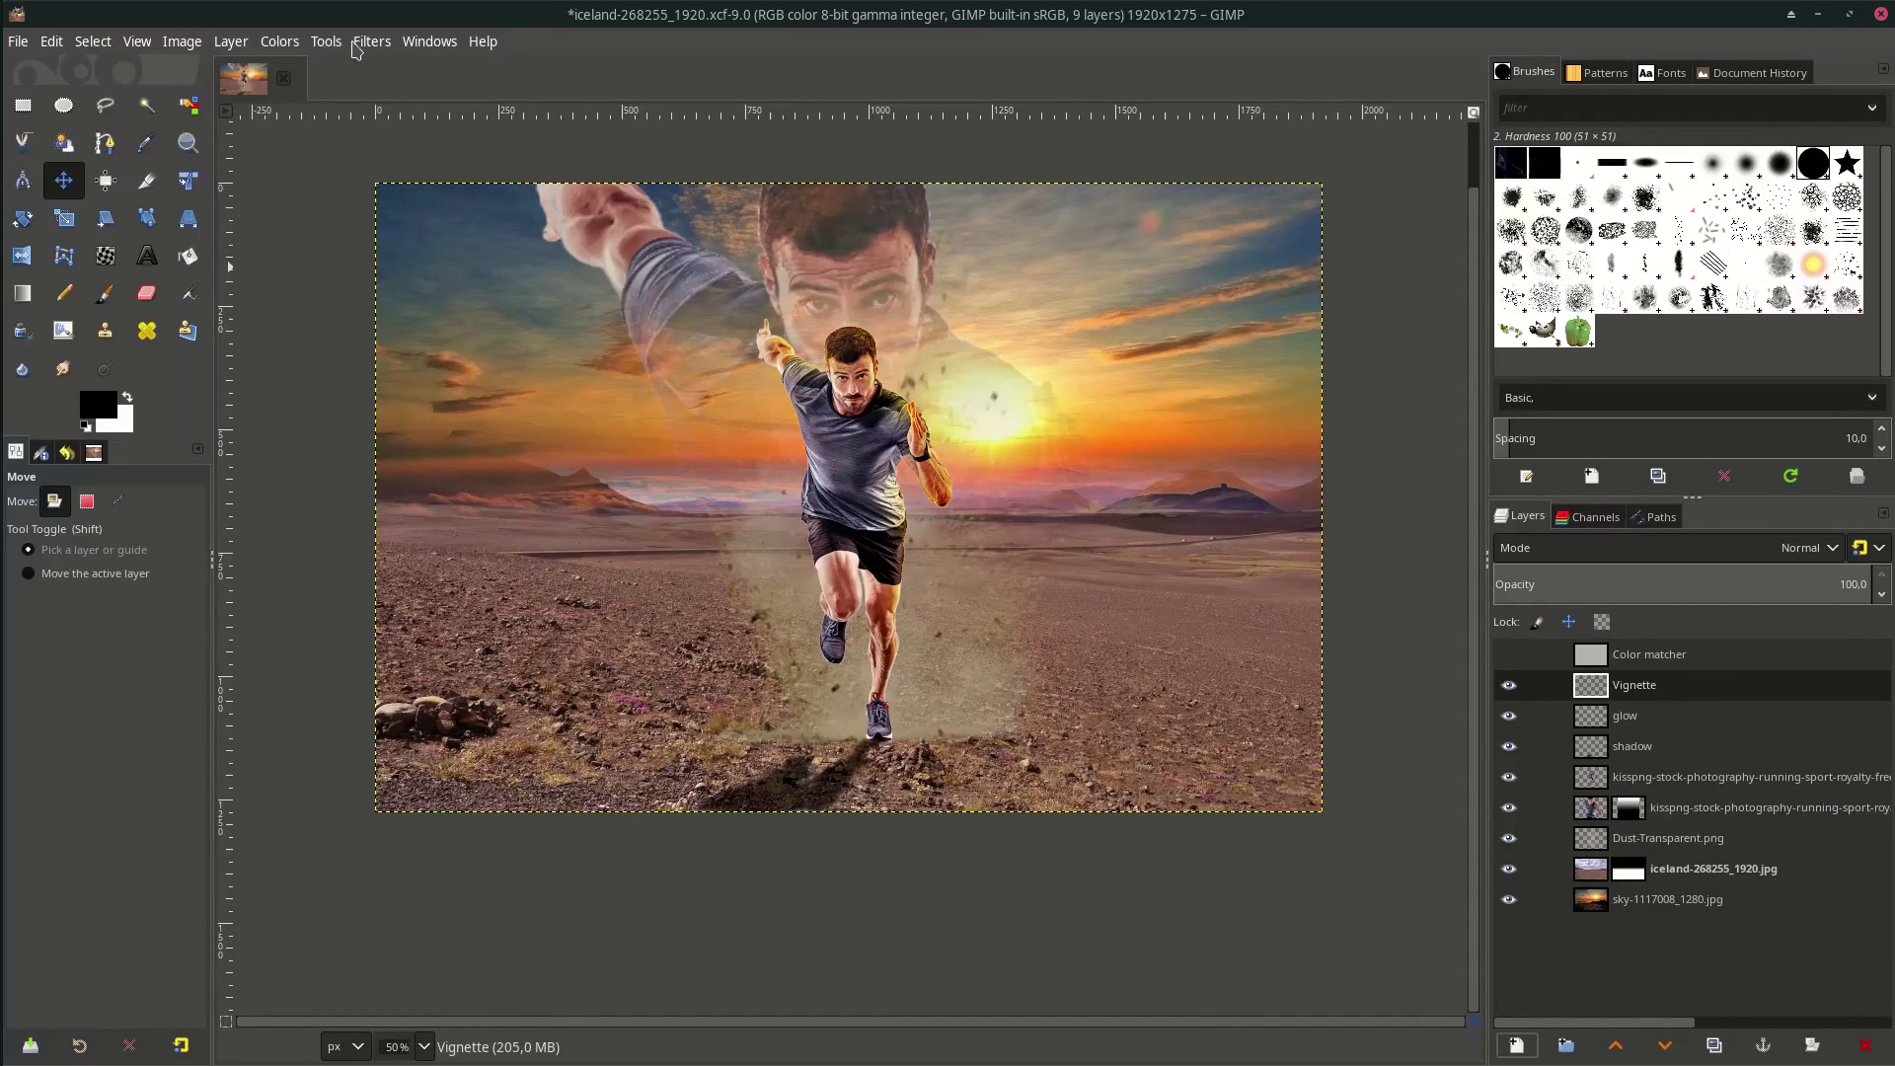
Apply a Light and Shadow Vignette with radius 1,420 to the Vignette layer
left_click(360, 43)
mouse_move(533, 269)
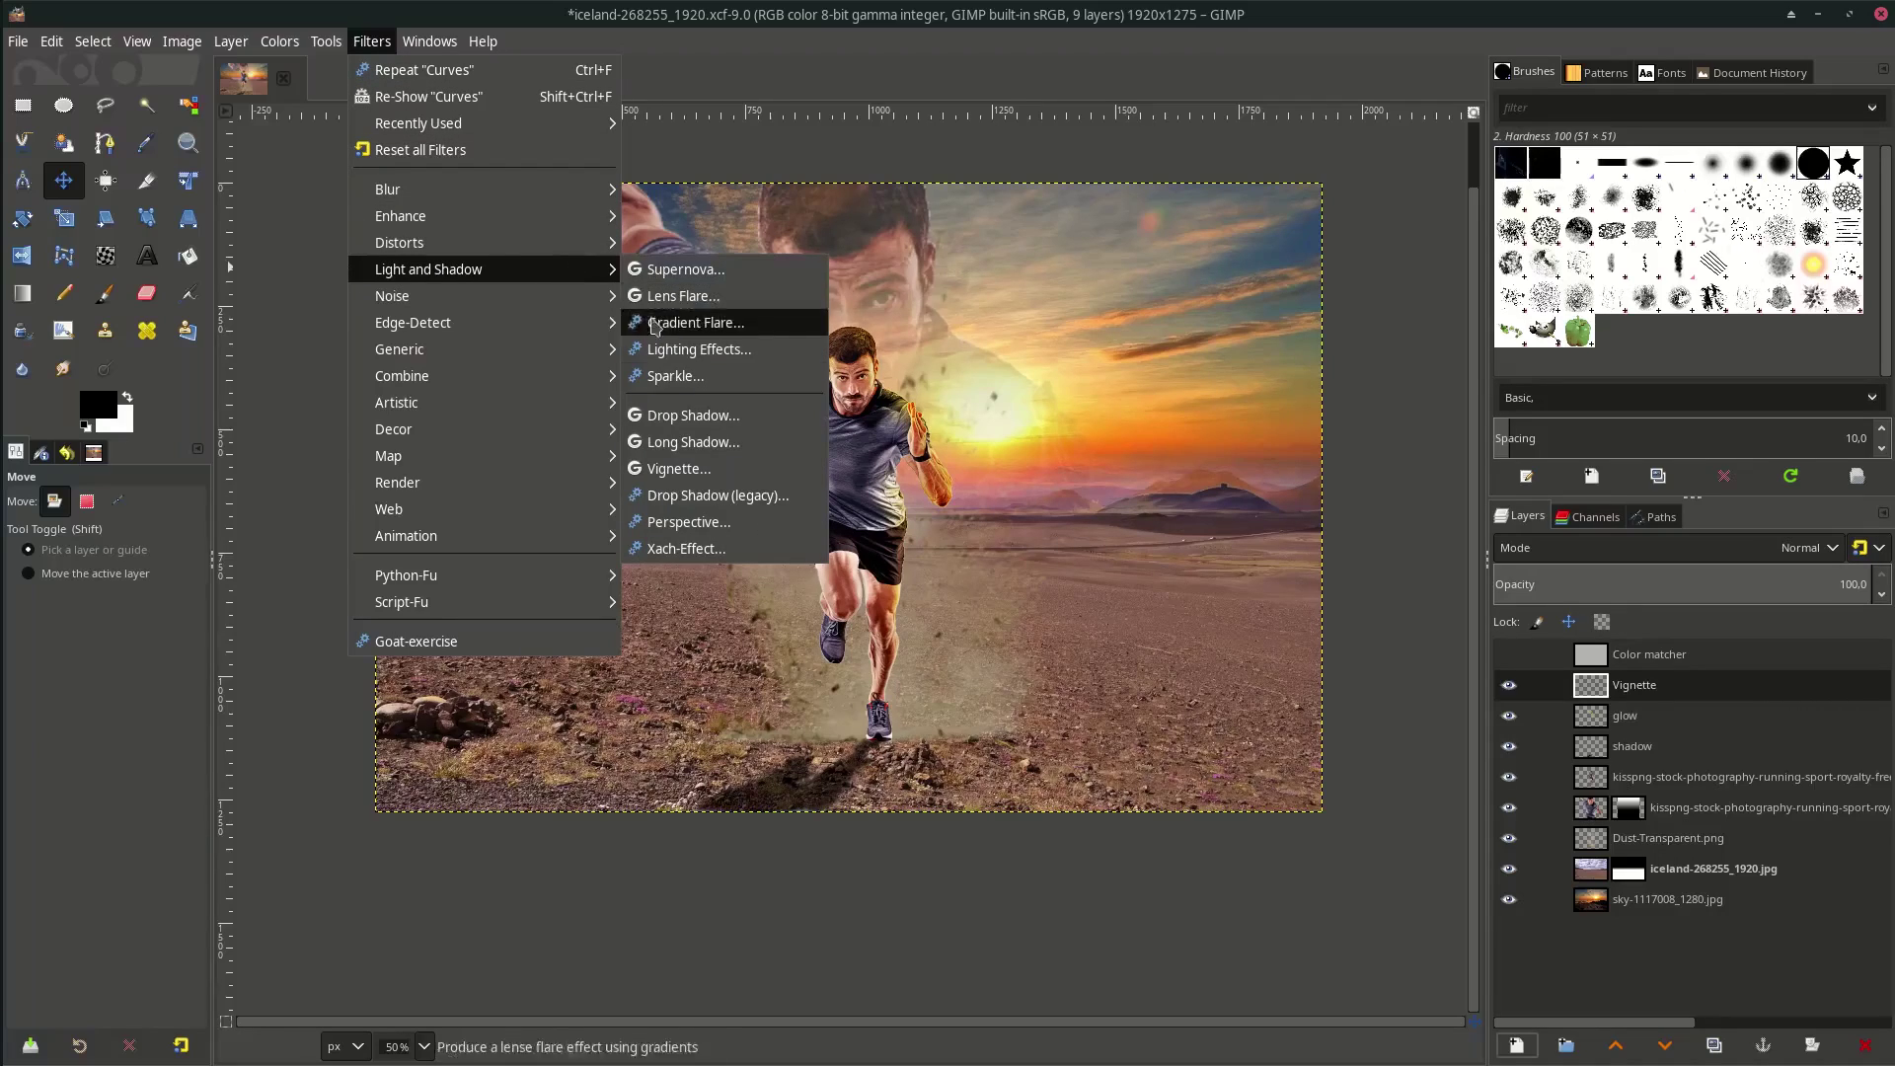
left_click(674, 470)
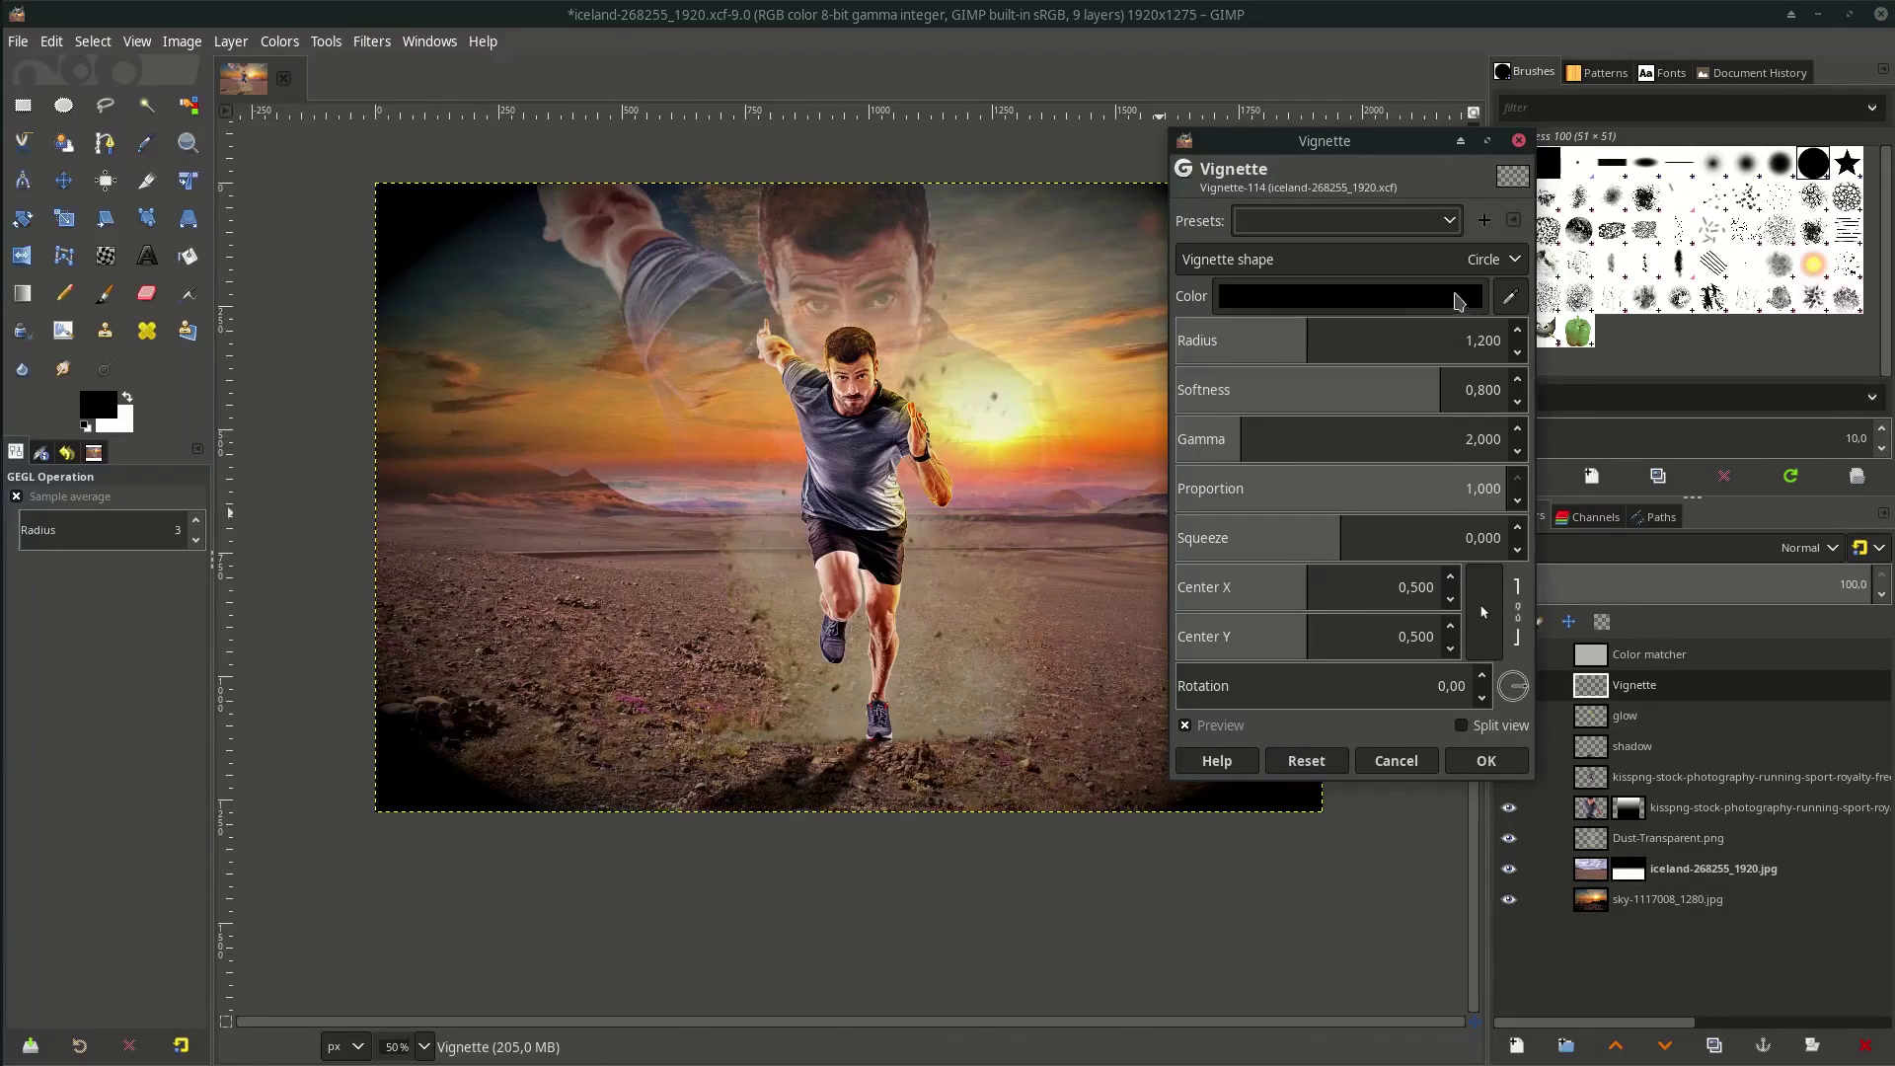
left_click_drag(1376, 146, 1716, 181)
left_click_drag(1624, 376, 1676, 373)
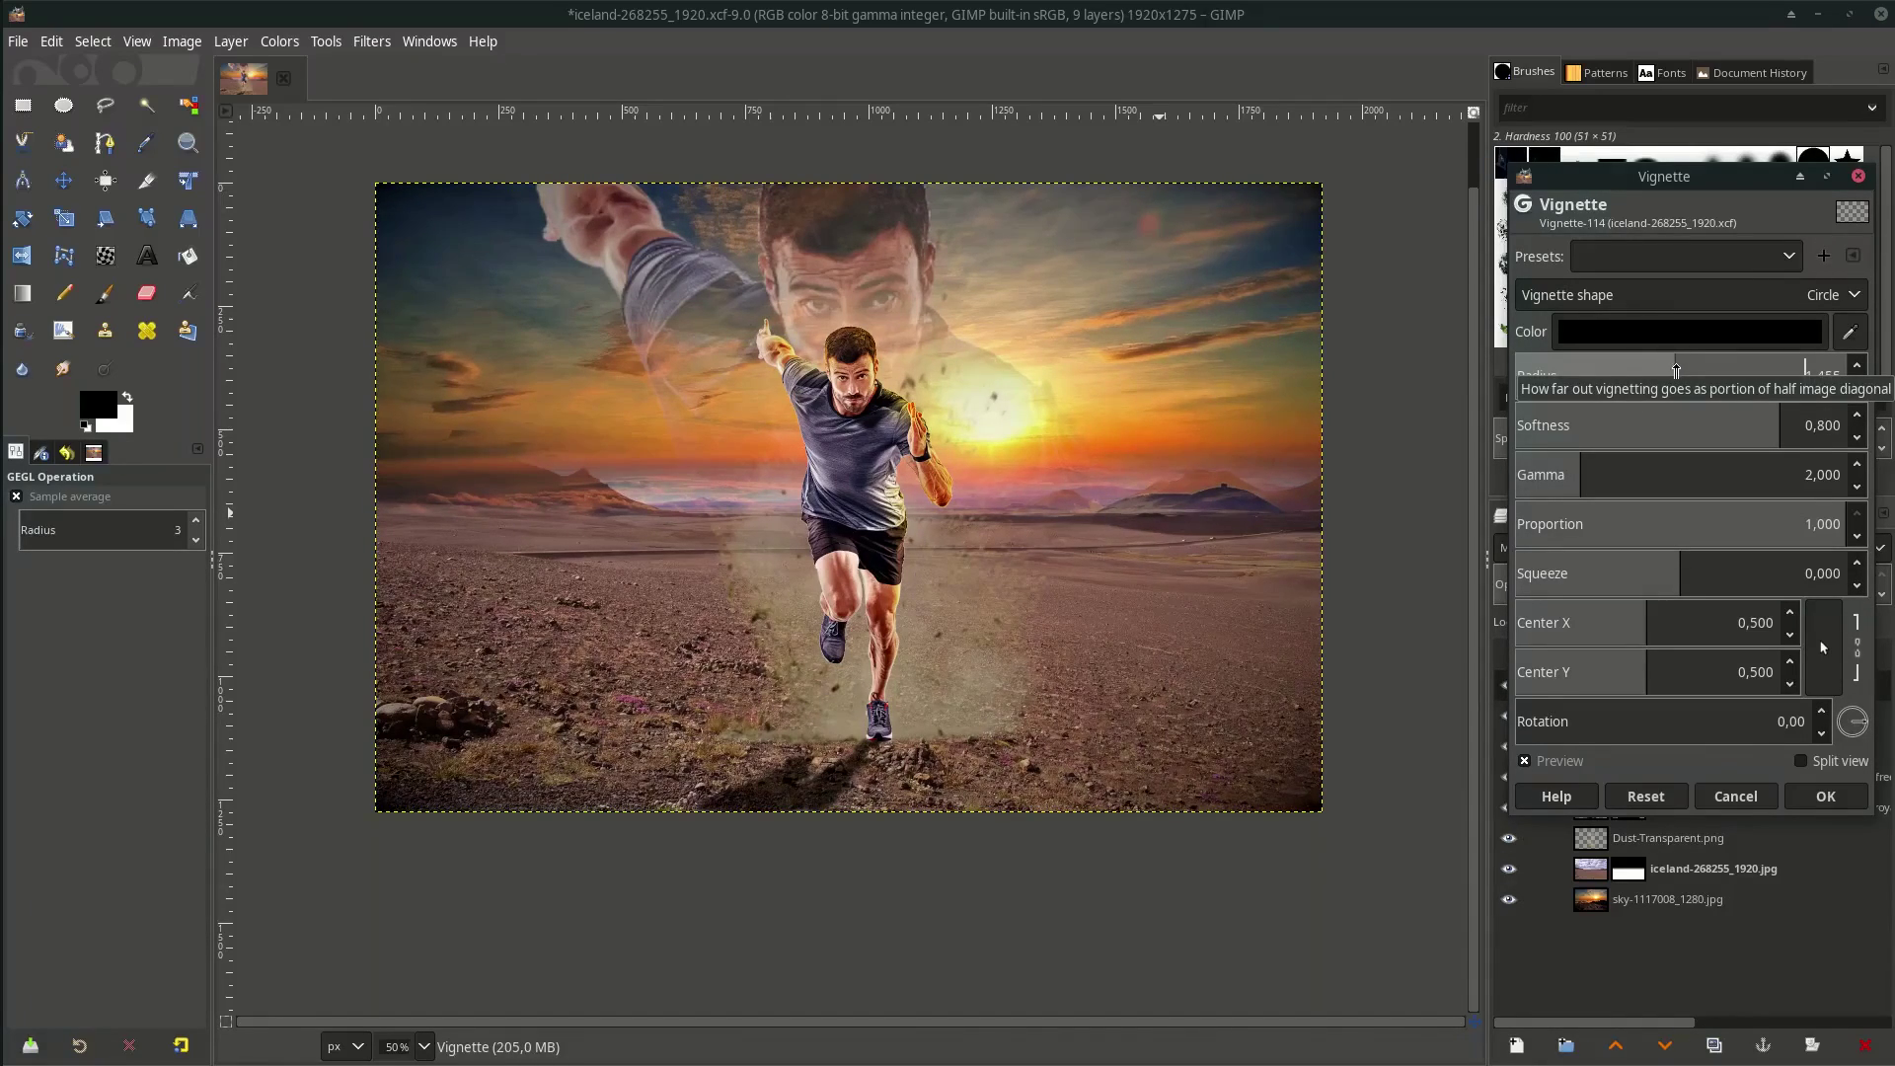
left_click(1826, 796)
Switch to the paintbrush and set its size to 568
key("p")
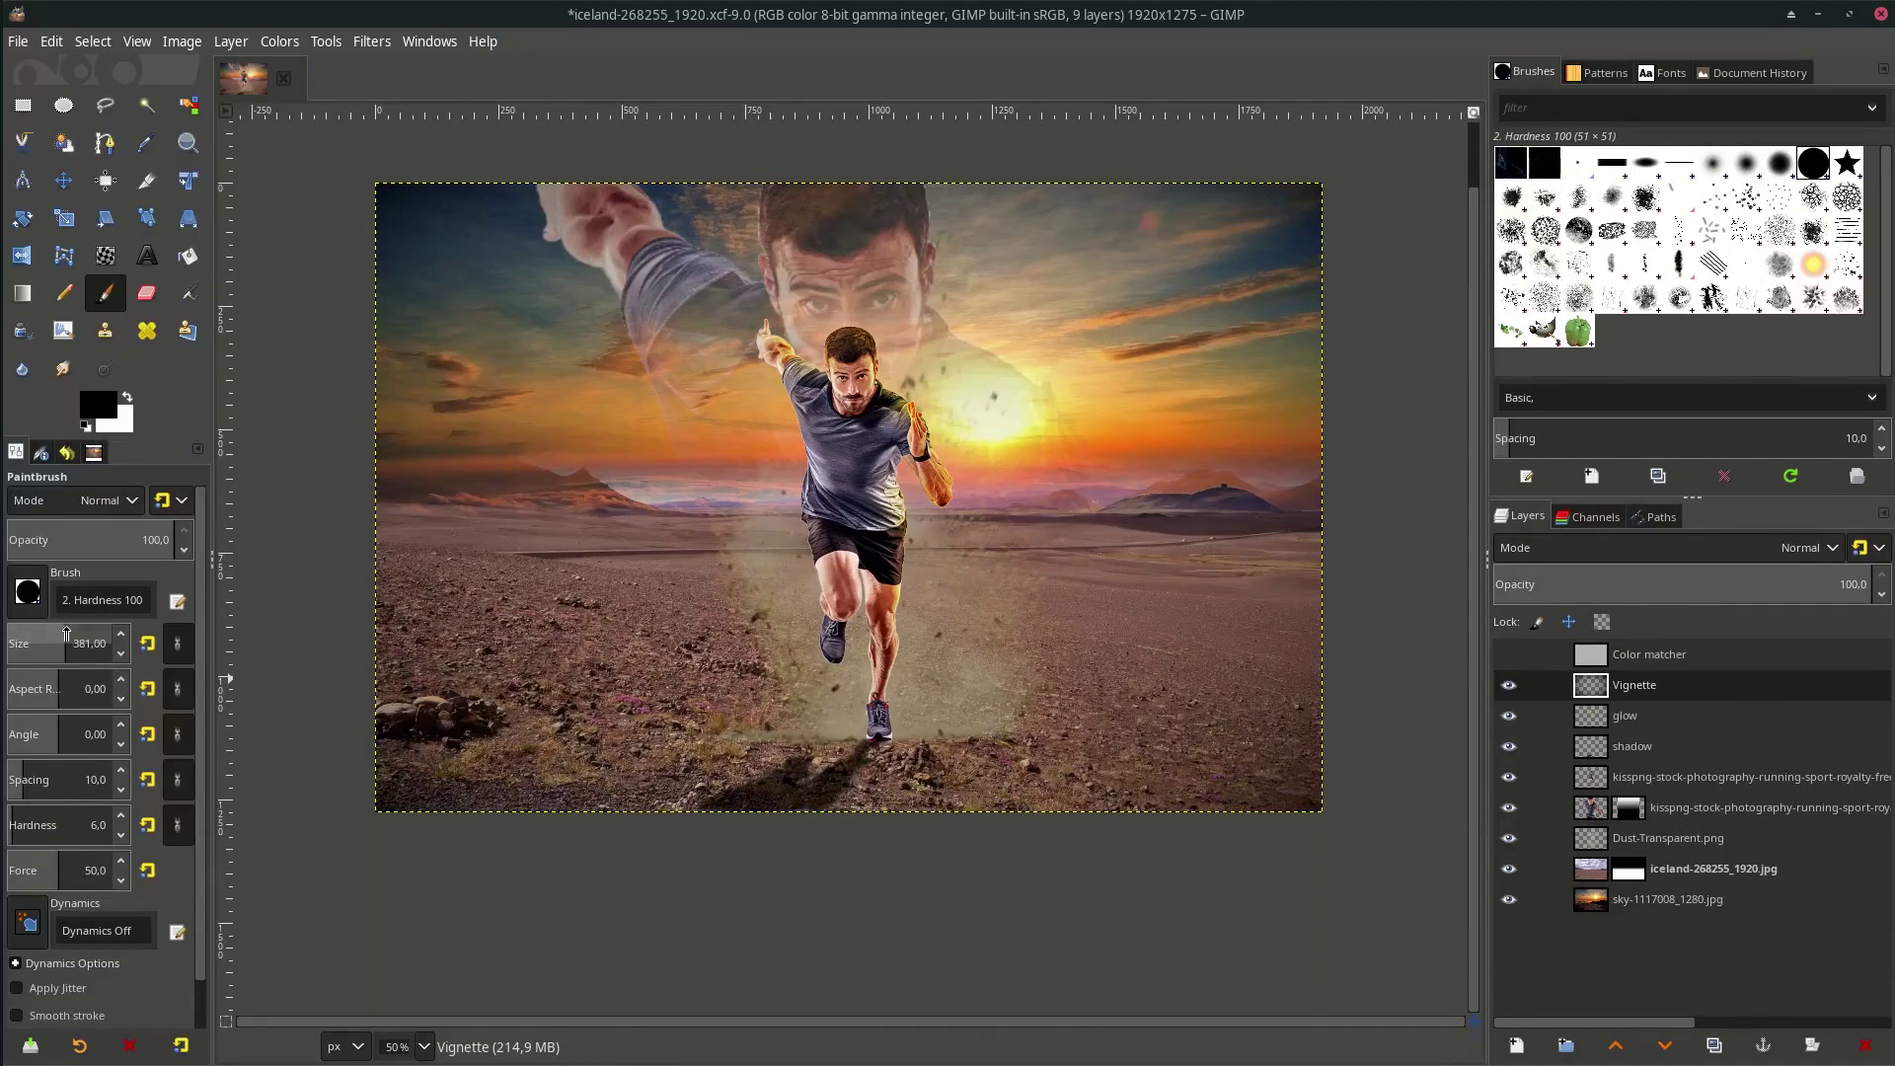
left_click(66, 632)
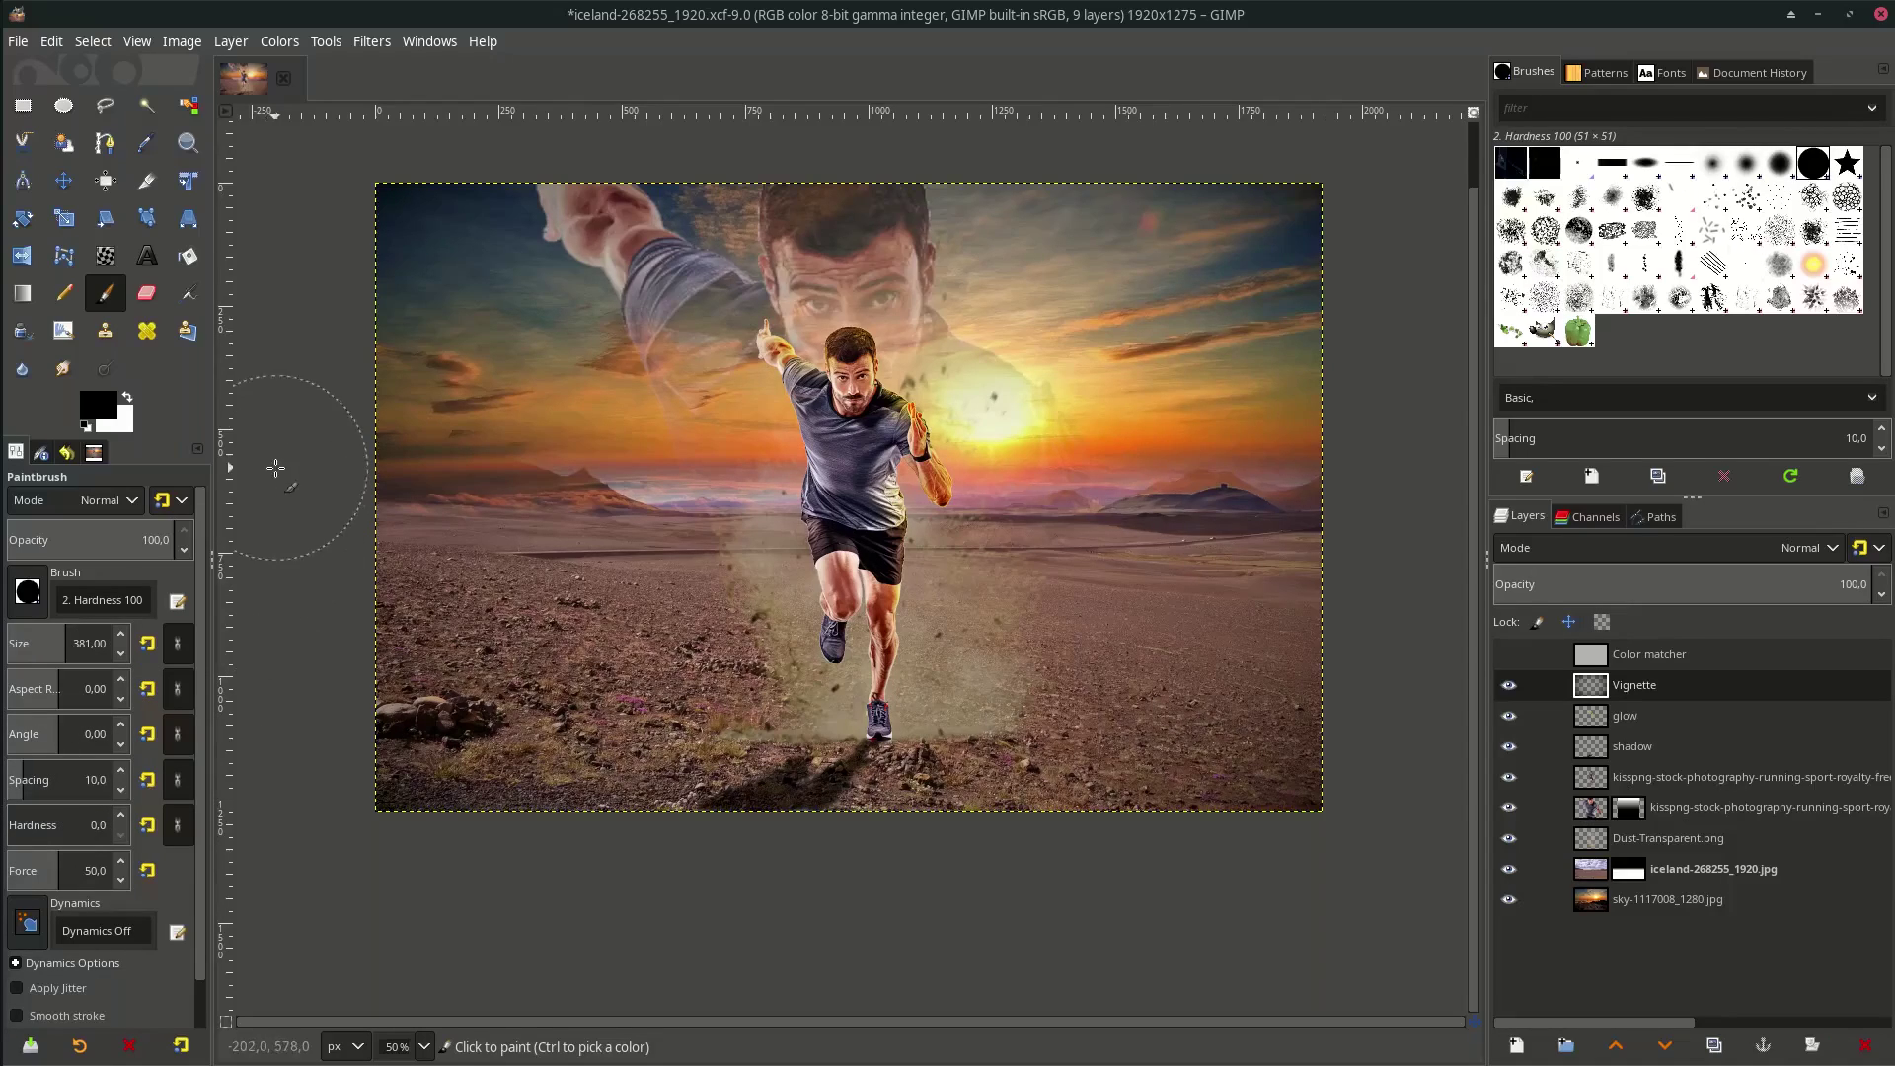
left_click(81, 637)
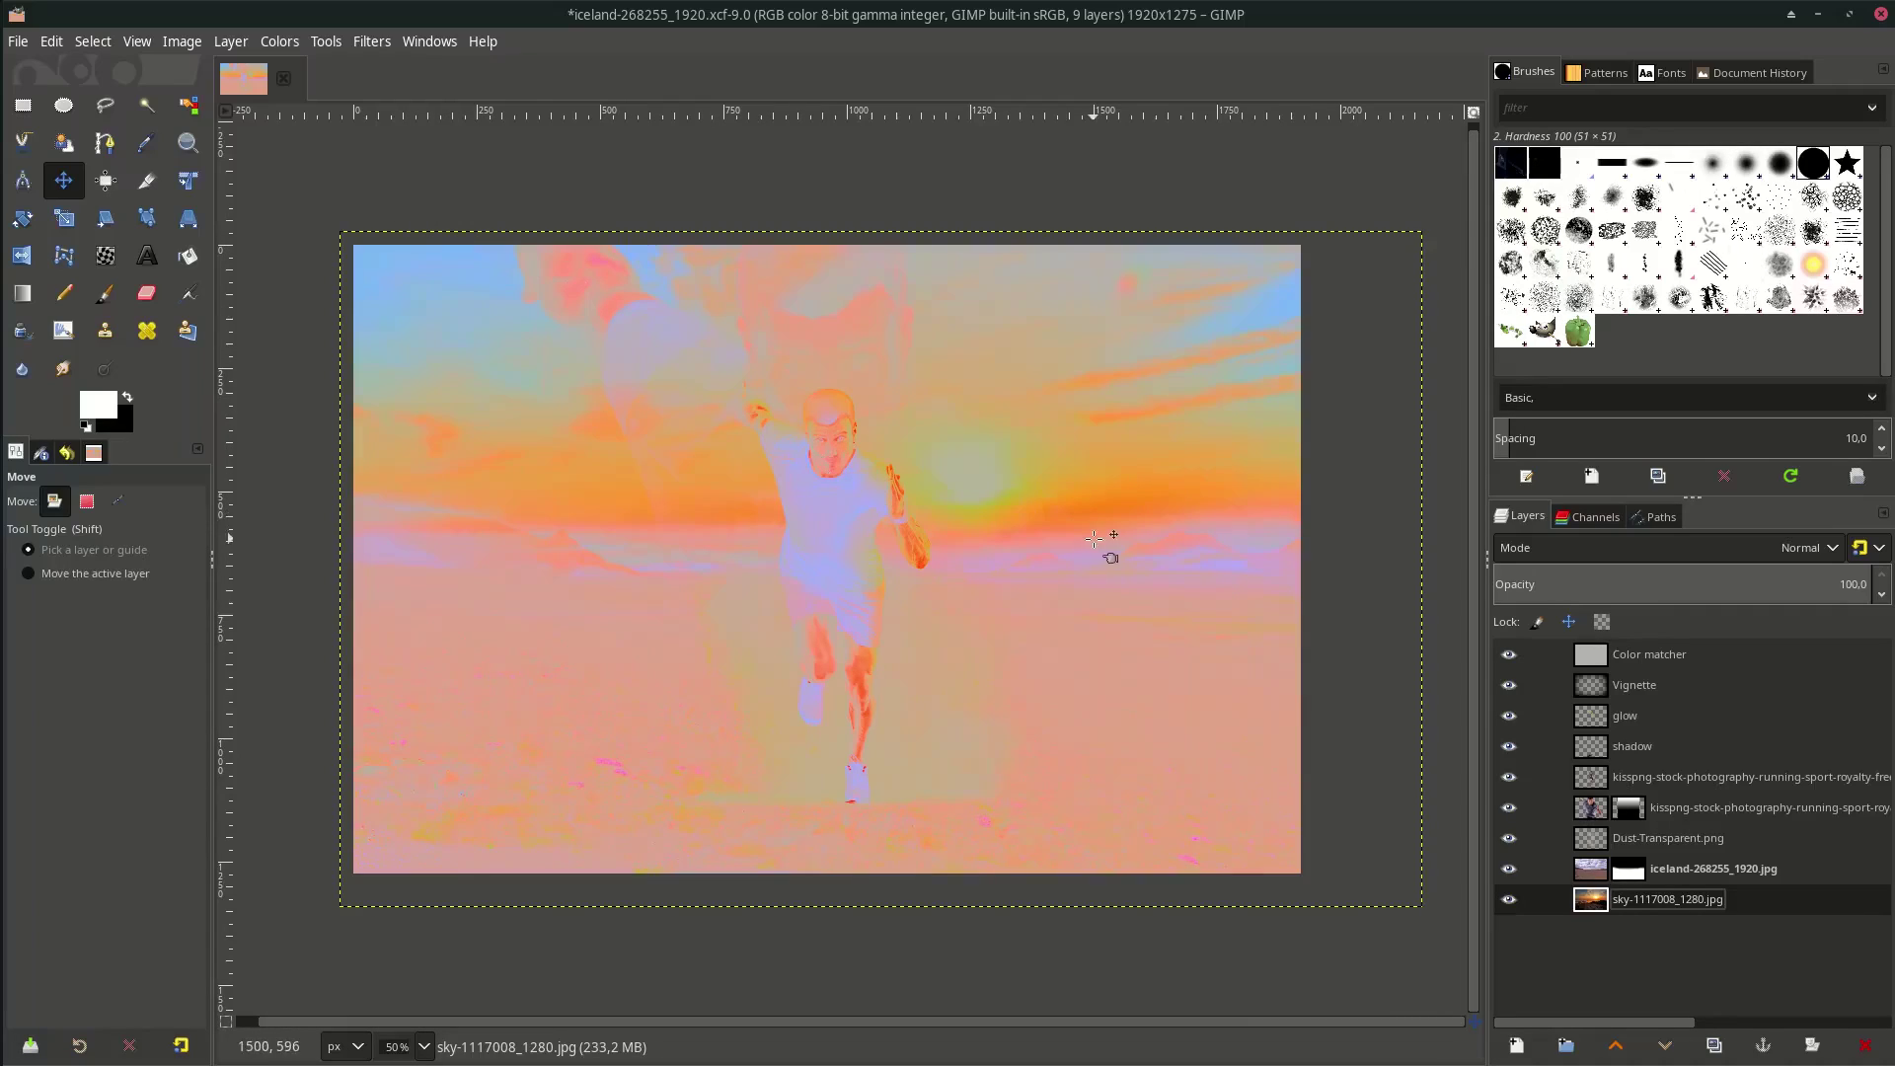
Hide the Color matcher layer, select the sky layer, and save iceland-268255_1920.xcf
left_click(1510, 656)
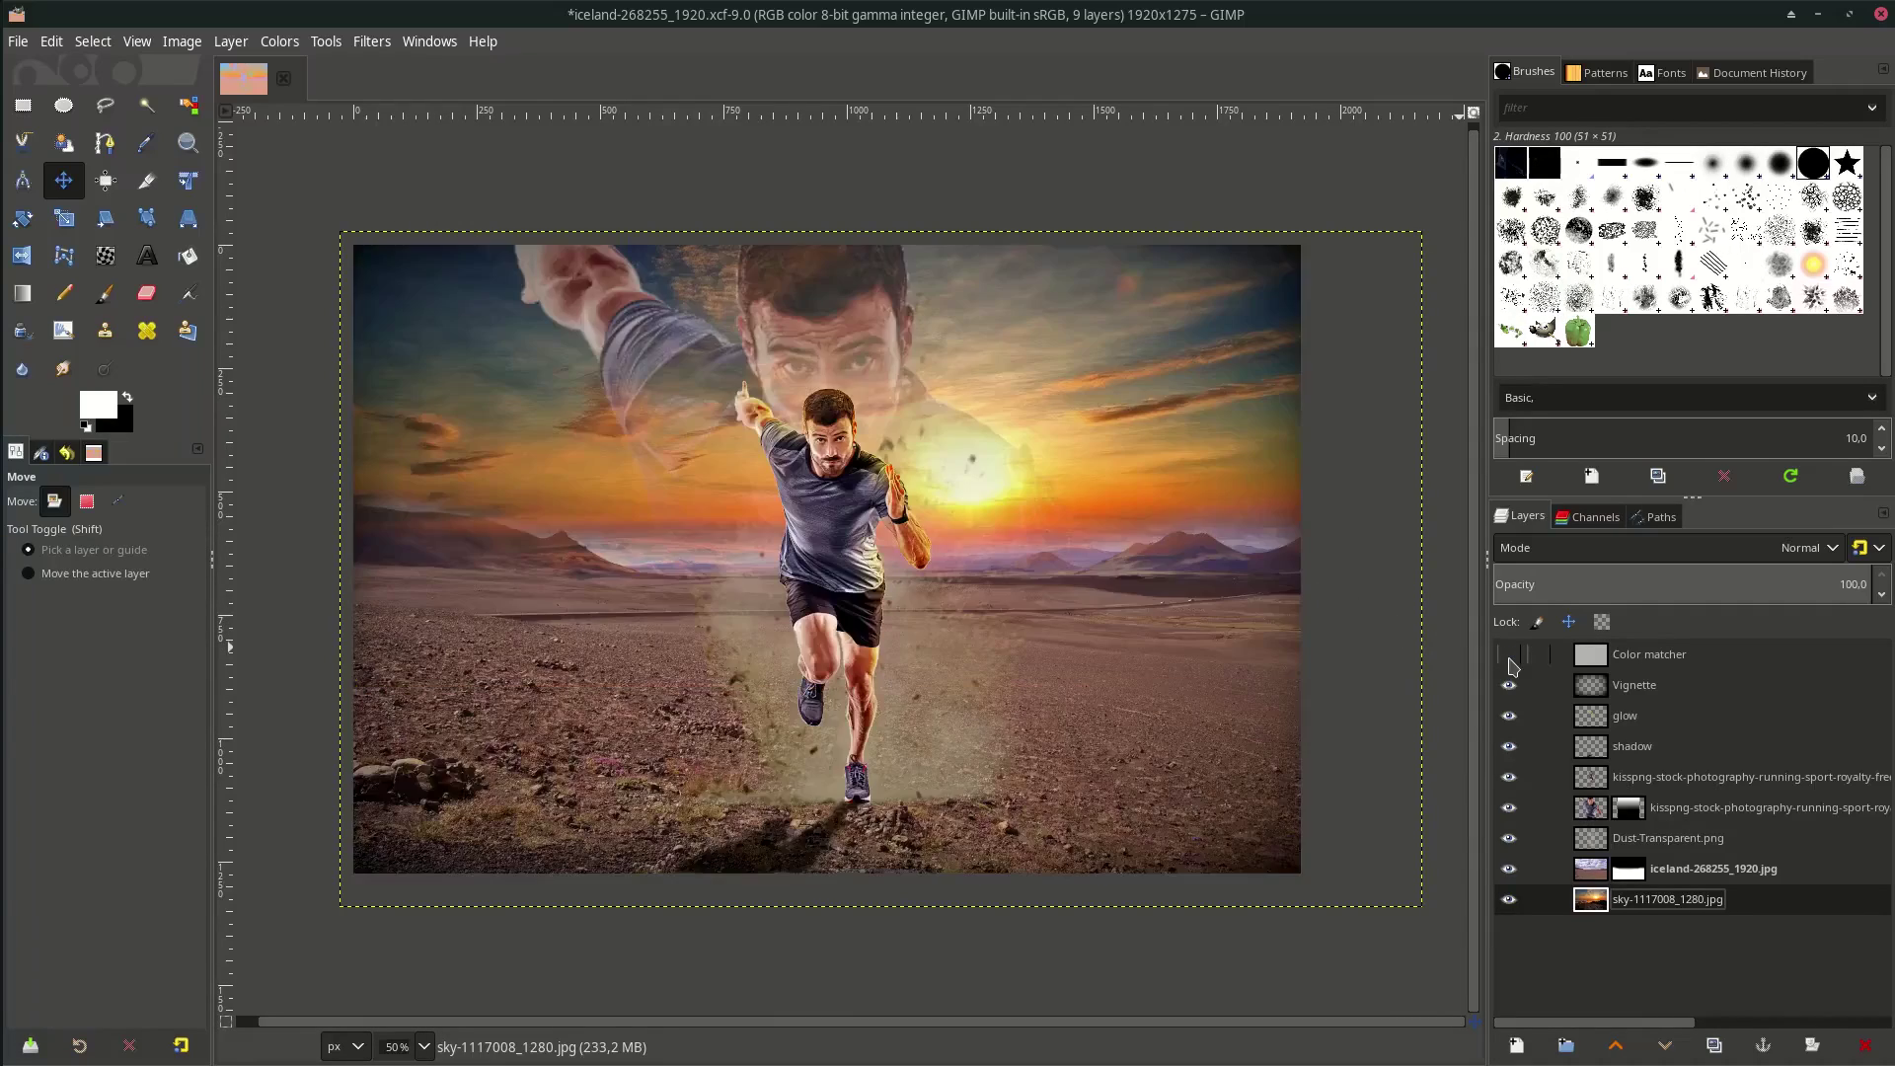
left_click(1632, 718)
left_click(1694, 879)
left_click(1691, 908)
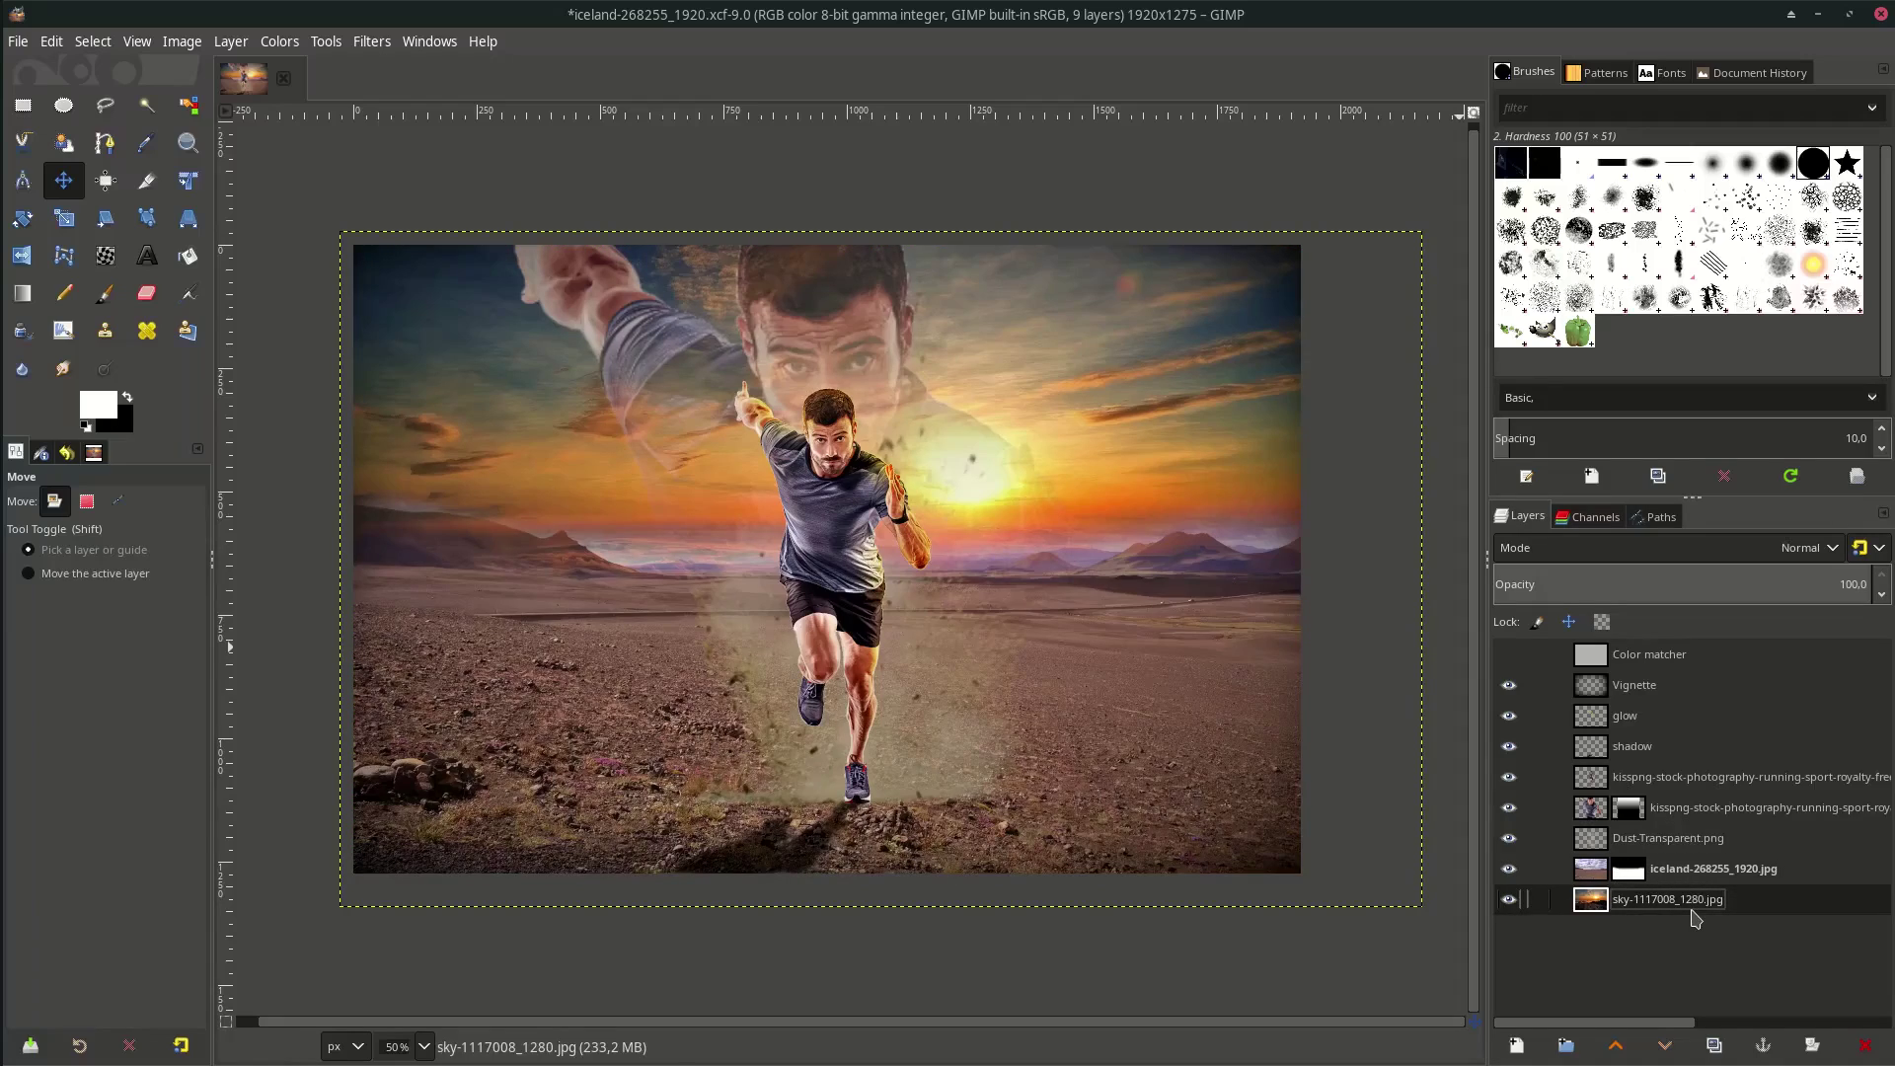
key("ctrl+s")
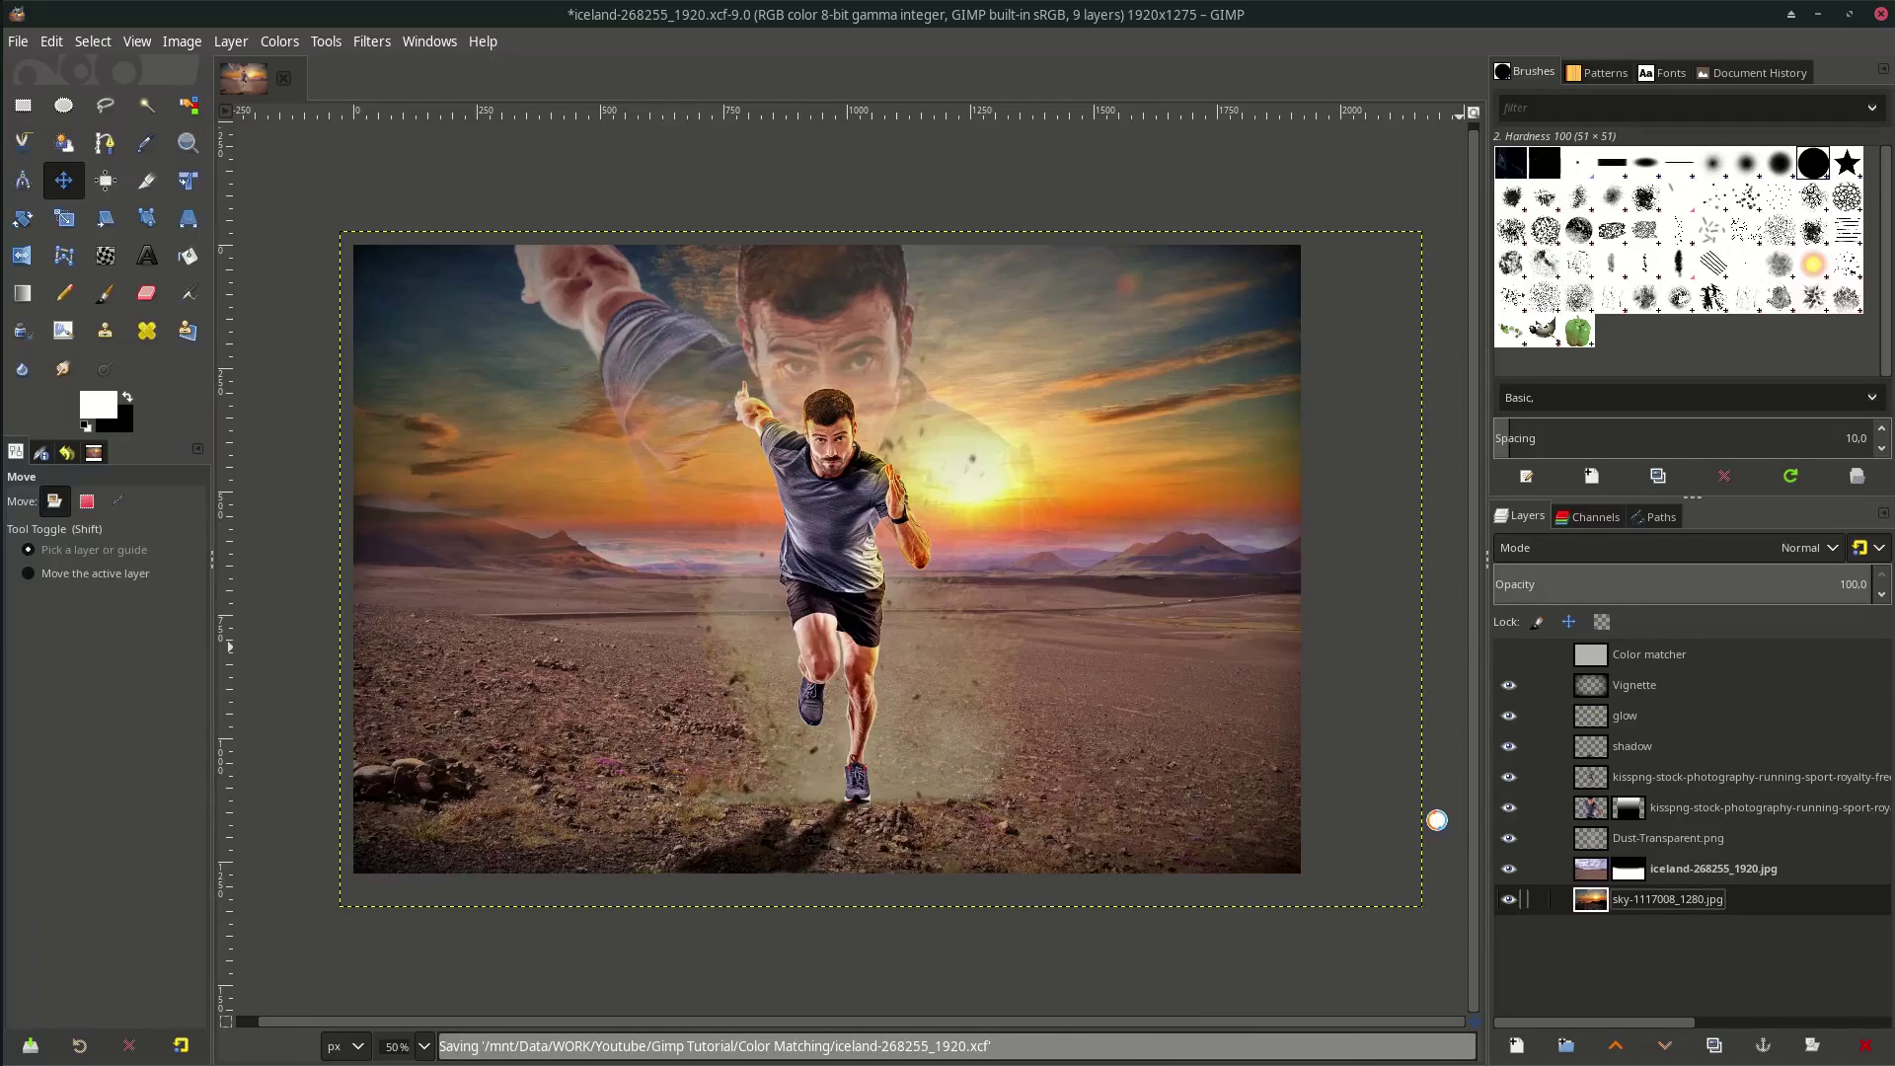